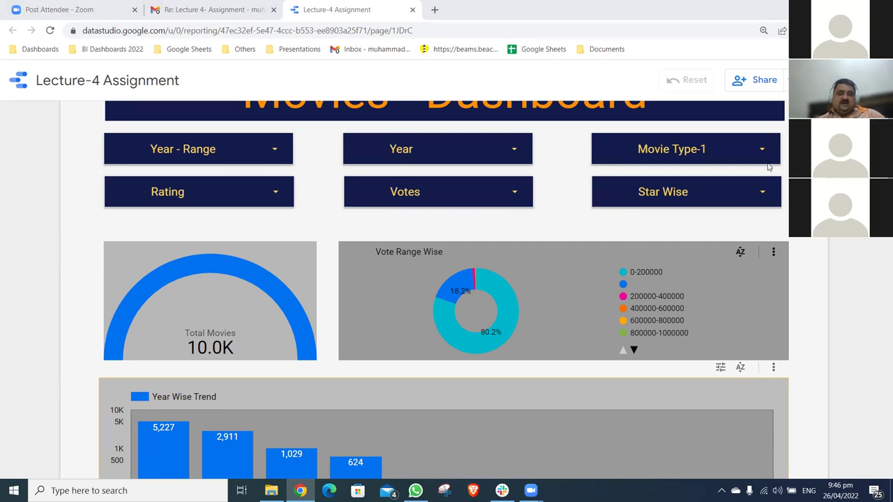
pyautogui.scroll(1, 767, 167)
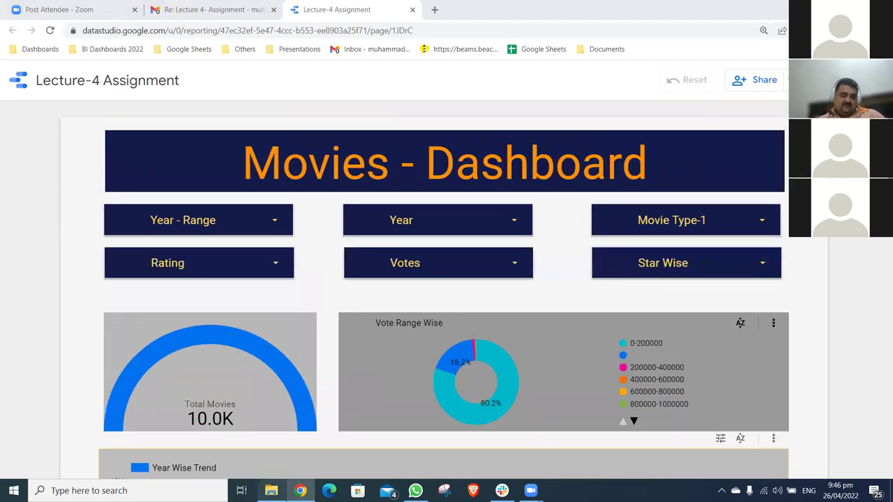
pyautogui.click(272, 490)
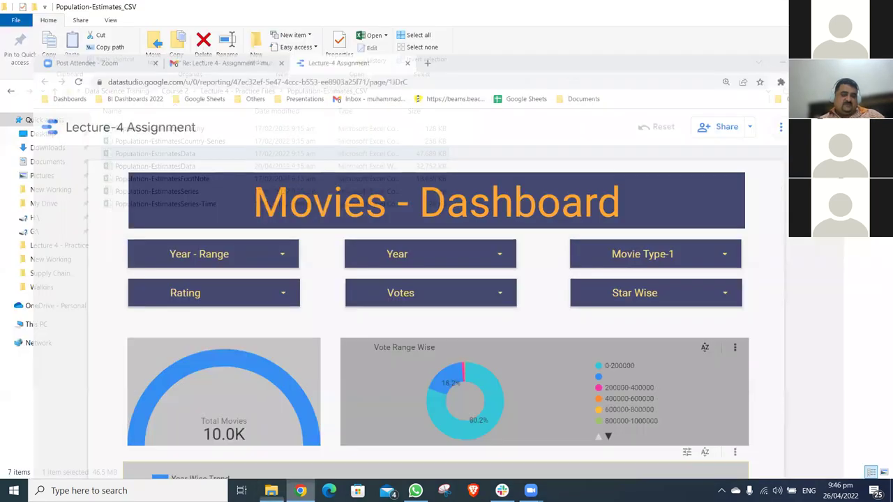
pyautogui.click(300, 490)
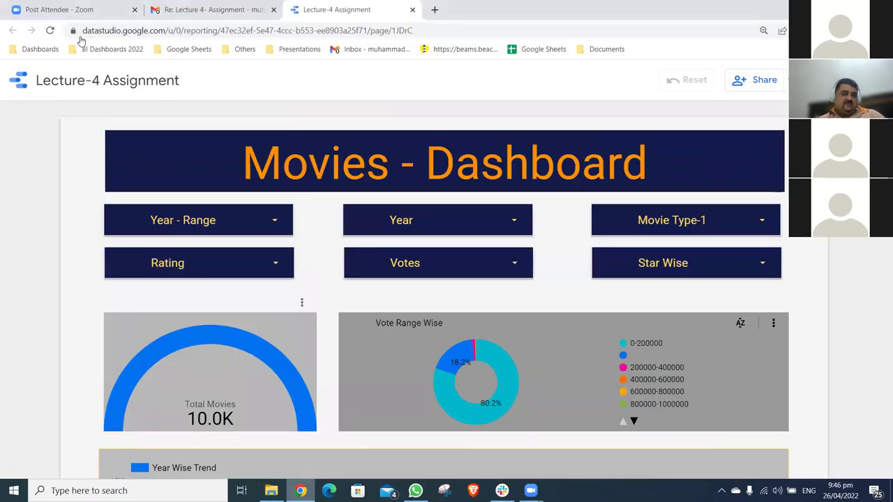
# Download the Lecture 4- Assignment.xlsx attachment from the Gmail search results and open it in Excel
pyautogui.click(221, 10)
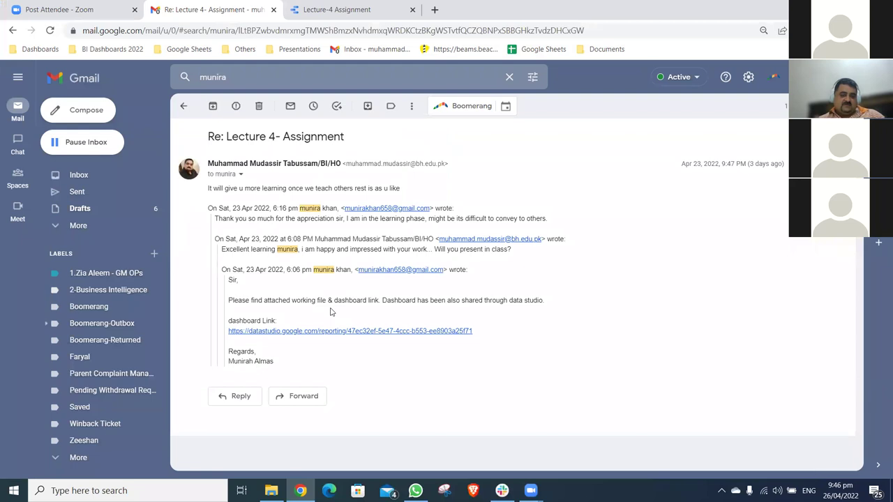
pyautogui.click(186, 106)
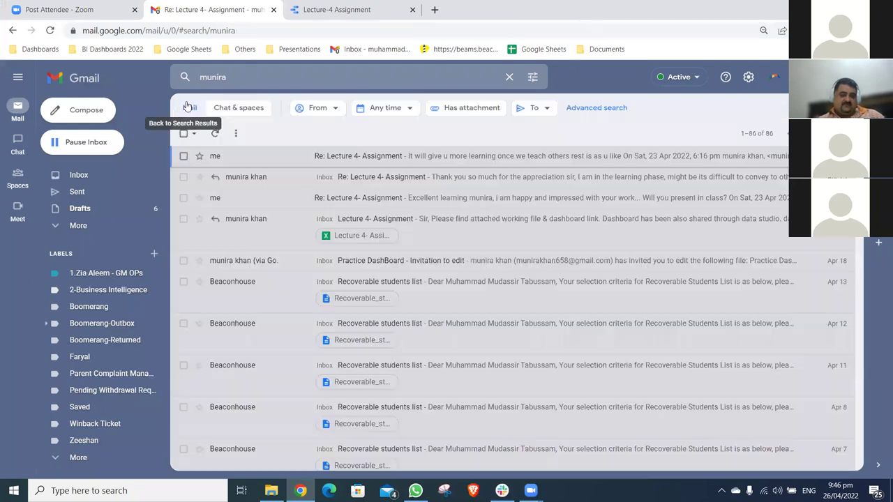
pyautogui.click(356, 236)
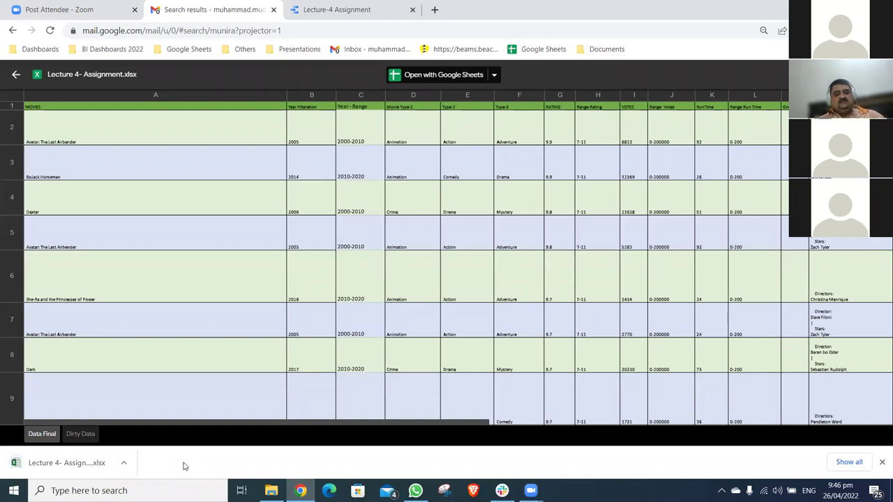
pyautogui.click(74, 464)
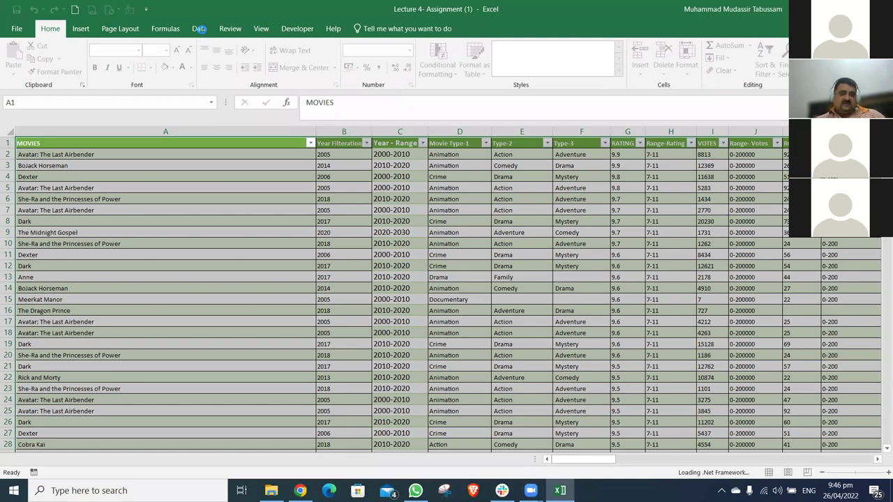
# Open the workbook's queries in the Power Query Editor and show the Source step of the GENRE query
pyautogui.click(199, 28)
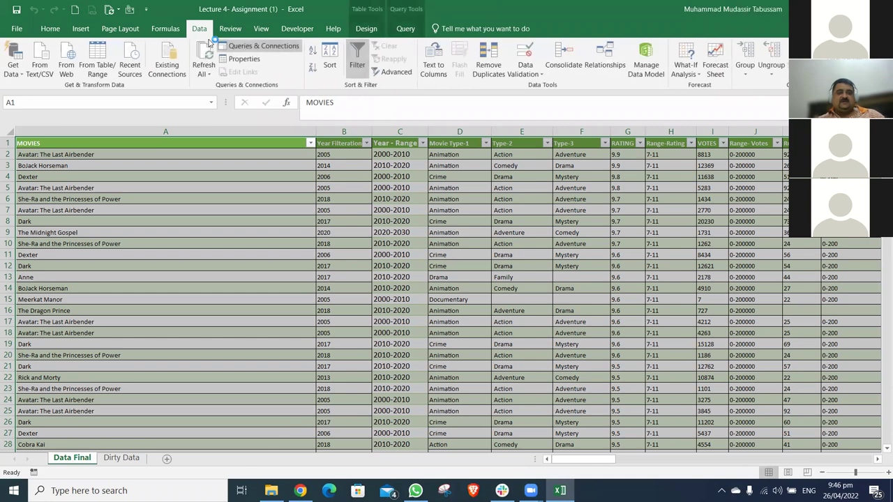
pyautogui.click(237, 51)
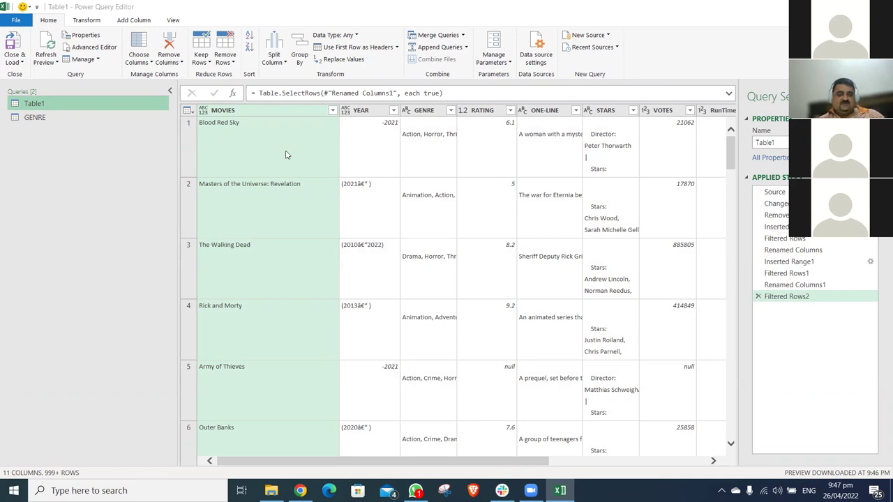
pyautogui.click(34, 117)
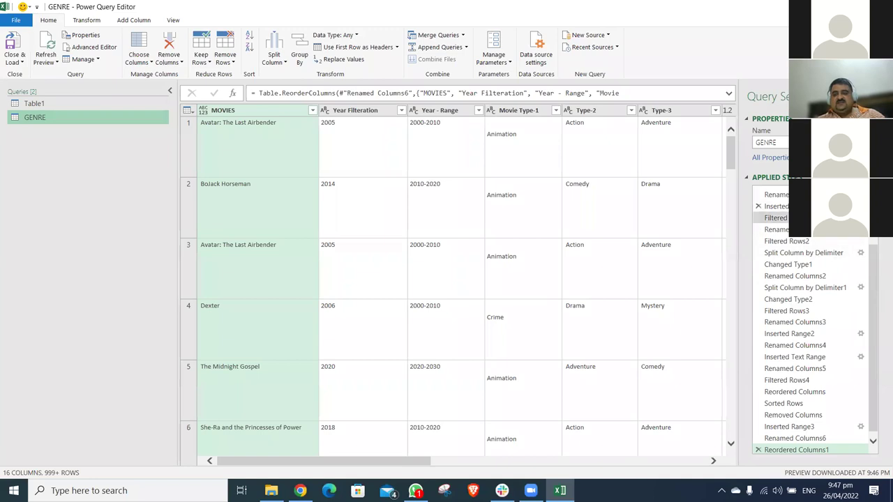
pyautogui.scroll(3, 871, 360)
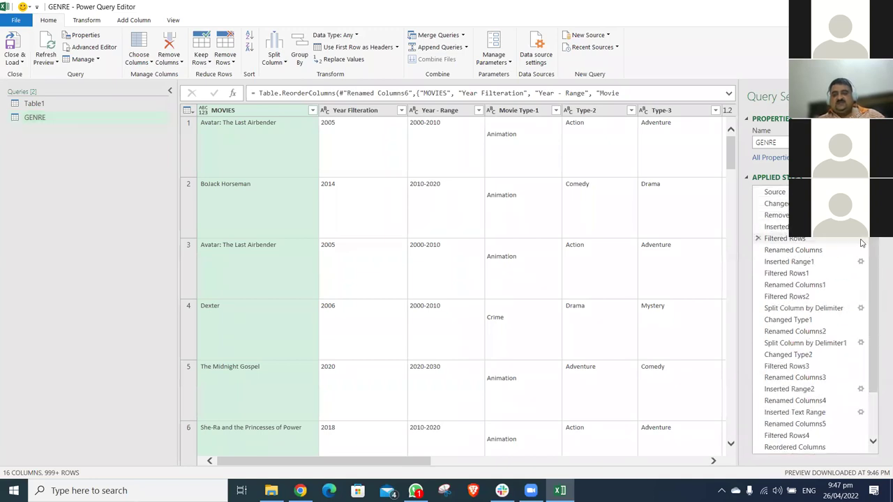
pyautogui.click(774, 195)
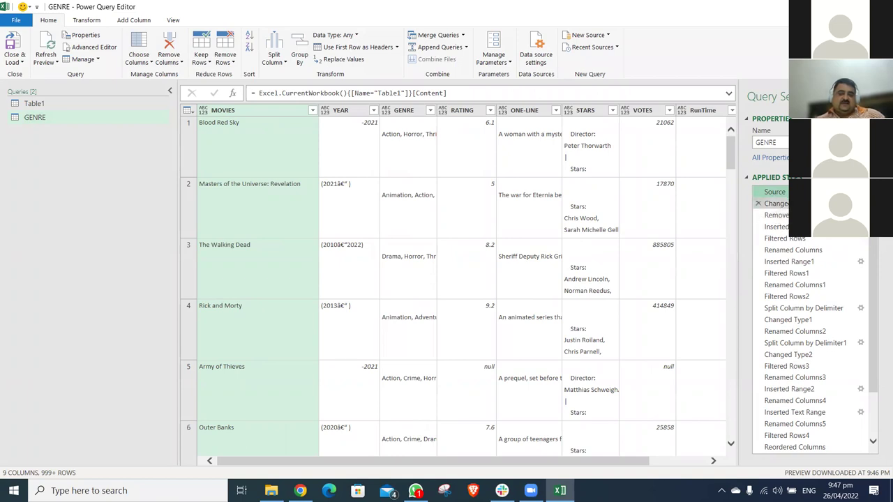
# Switch to the Movies dashboard in the browser and expand the Year - Range filter's list of values
pyautogui.hotkey('alt', 'Tab')
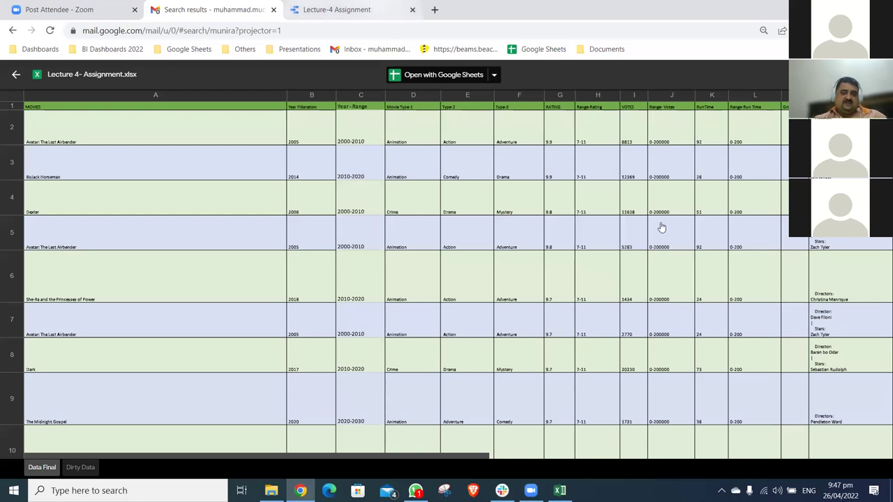
pyautogui.hotkey('ctrl', 'Tab')
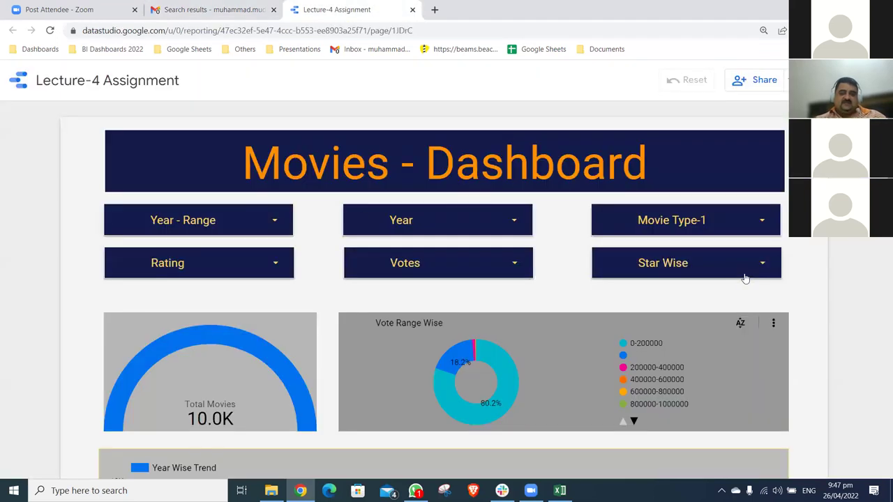
pyautogui.click(277, 213)
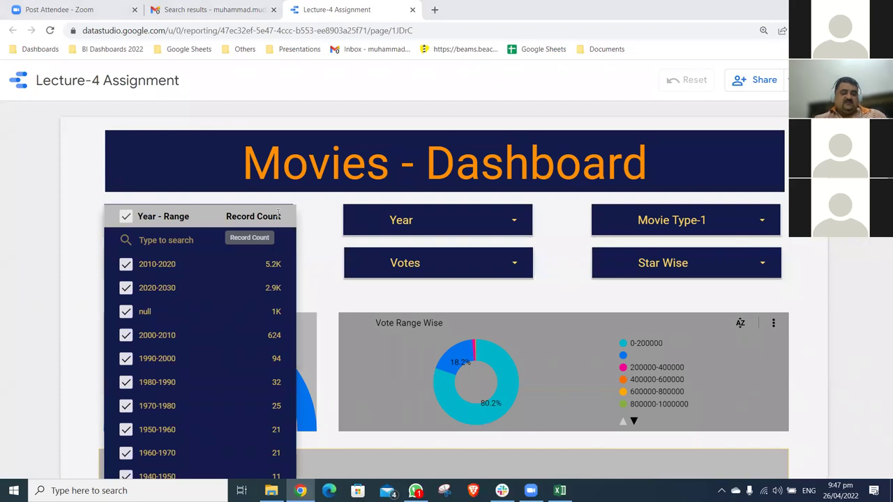
# Return to the Power Query Editor and select the YEAR column in the GENRE query's source data
pyautogui.hotkey('alt', 'Tab')
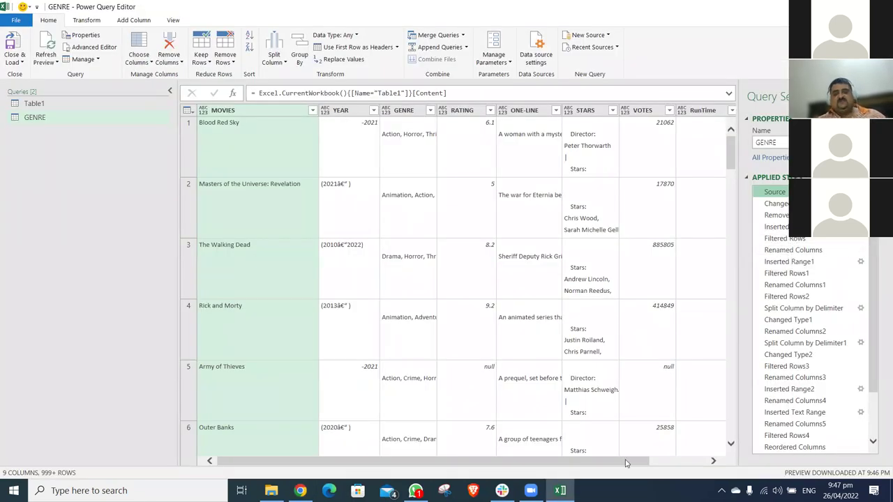
pyautogui.hscroll(2, 690, 460)
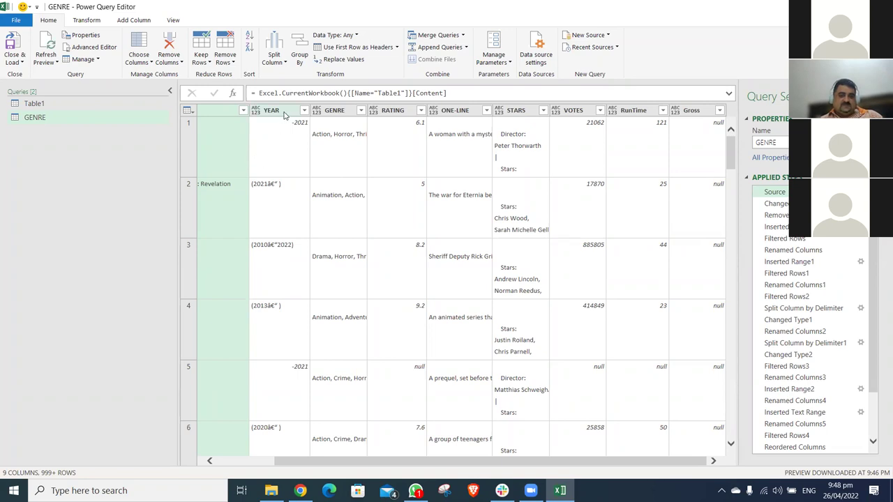
pyautogui.click(284, 115)
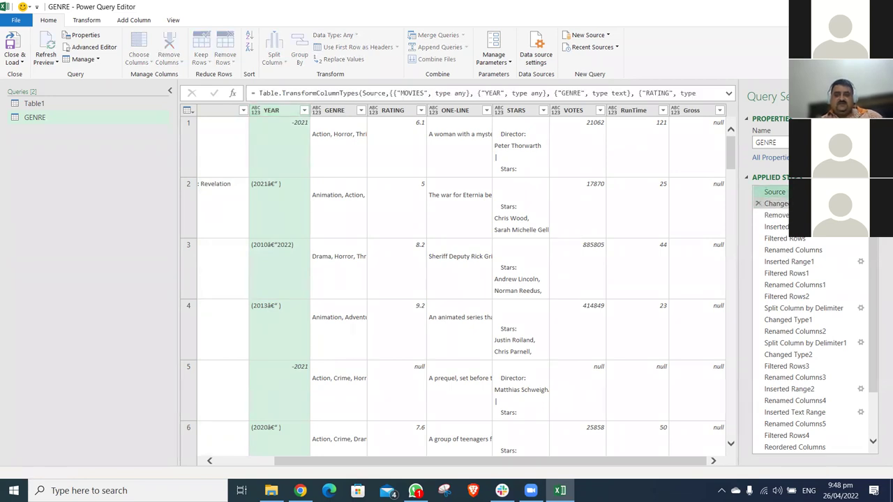
# Review the GENRE query's applied steps one by one, from Changed Type through Filtered Rows1, checking each step's formula and data preview
pyautogui.click(781, 203)
pyautogui.click(781, 215)
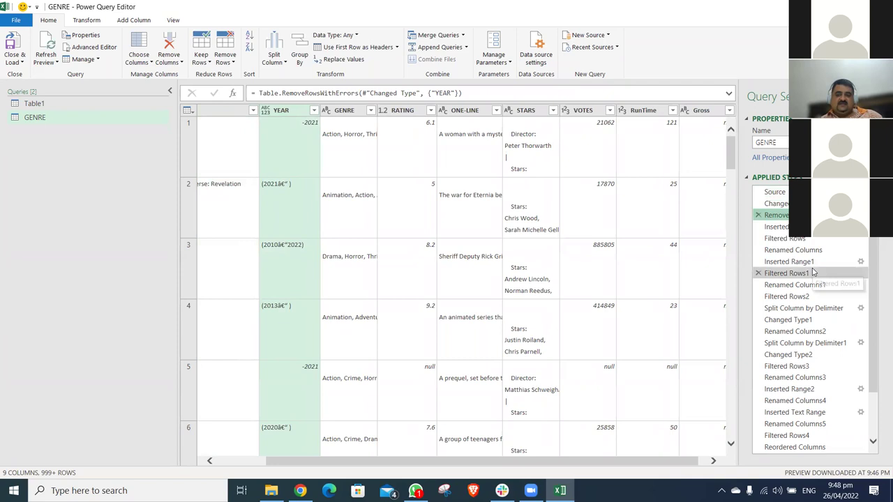
pyautogui.click(780, 227)
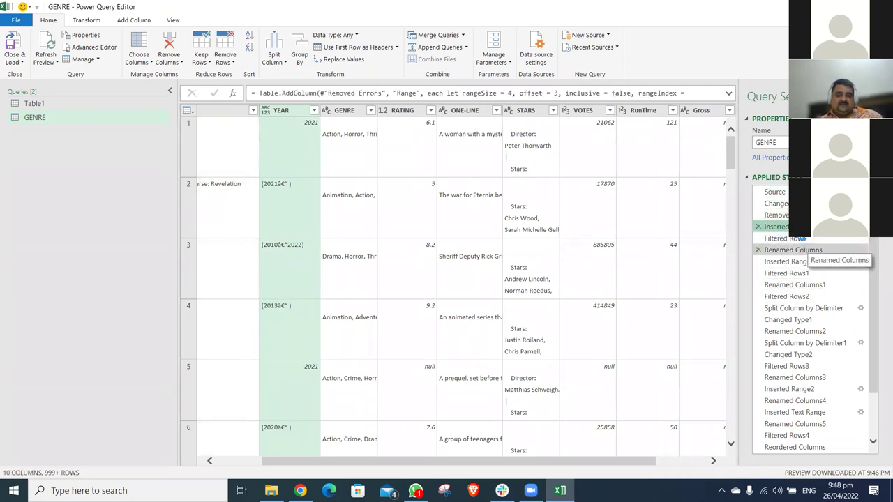
pyautogui.click(804, 238)
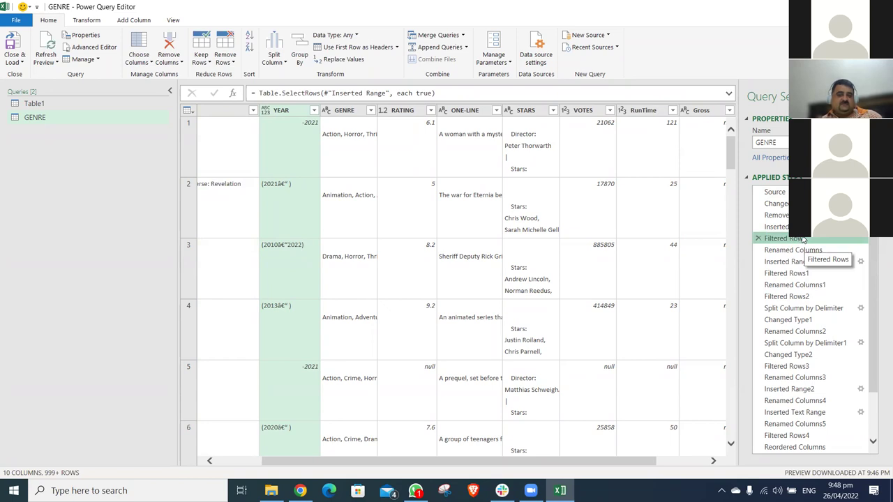
pyautogui.click(801, 251)
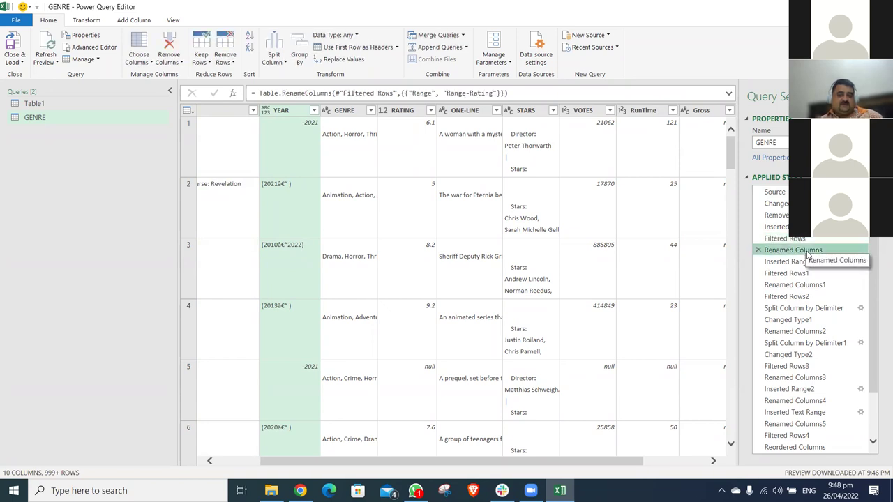
pyautogui.click(802, 274)
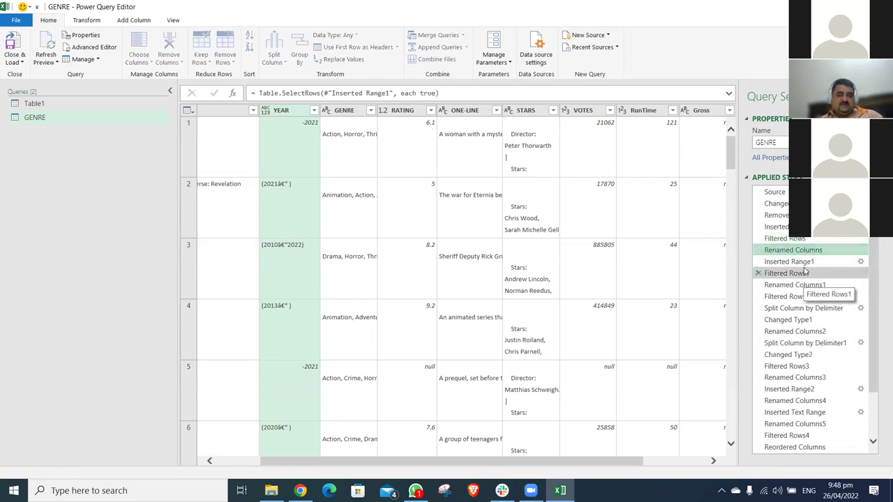
pyautogui.click(804, 263)
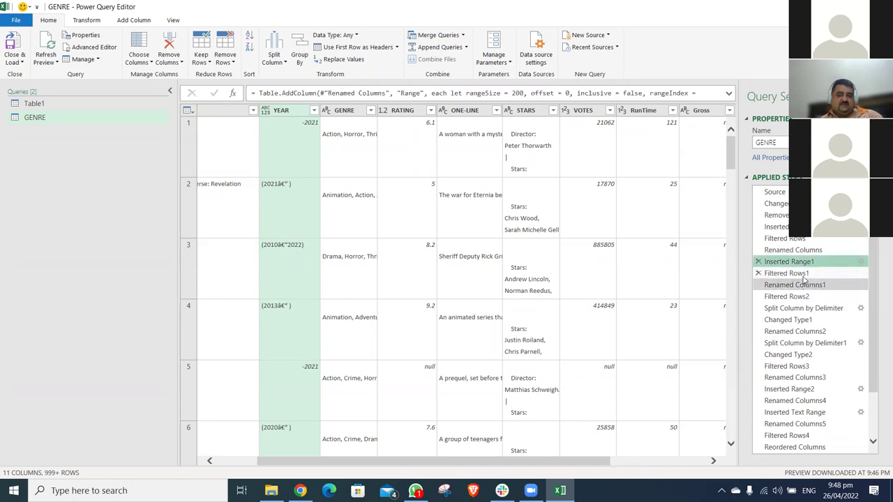
pyautogui.click(802, 274)
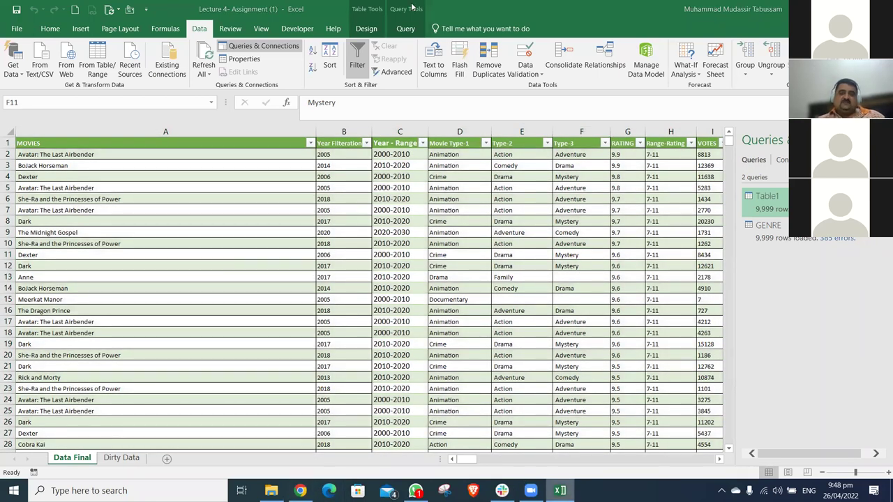
# Close the Lecture 4- Assignment workbook and switch to File Explorer
pyautogui.press('super+Down')
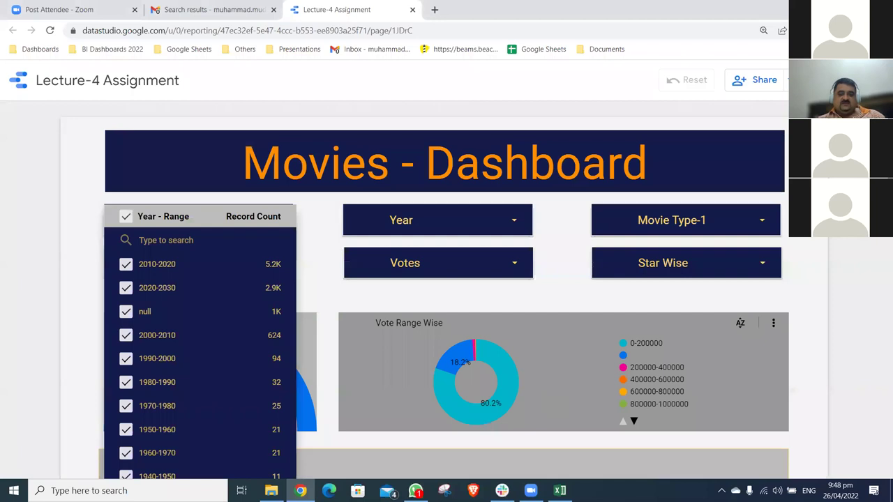
pyautogui.hotkey('ctrl', 'shift', 'Tab')
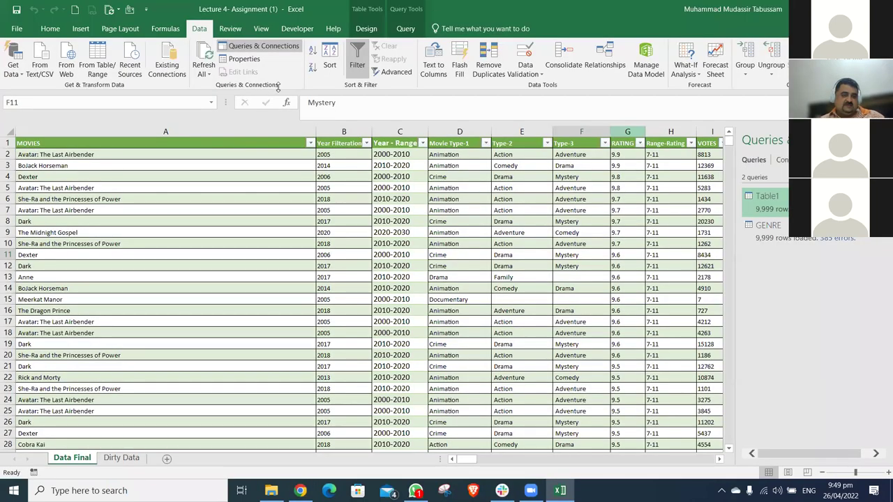
pyautogui.hotkey('alt', 'Tab')
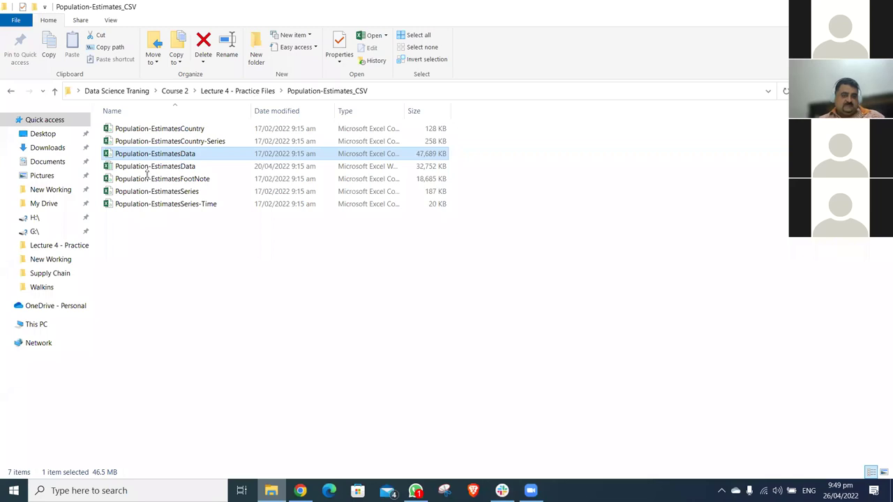
# Duplicate the movies workbook in the Lecture 4 - Practice Files folder and open the copy in Excel
pyautogui.press('BackSpace')
pyautogui.hotkey('ctrl', 'v')
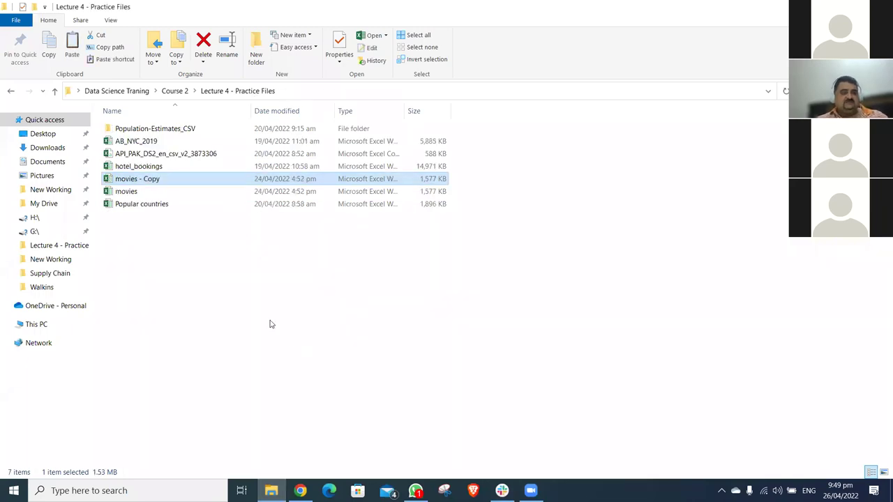
pyautogui.doubleClick(167, 184)
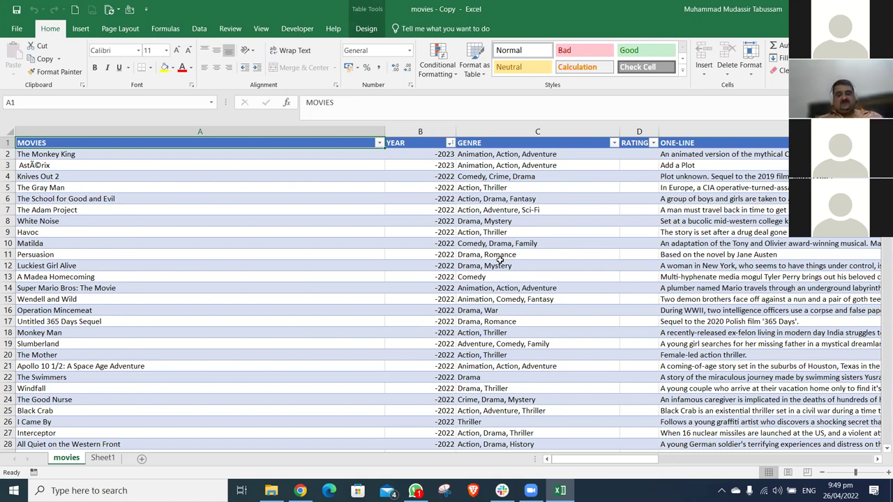
# Examine the distinct values in the YEAR column's filter list, from -2023 down to the bracketed year ranges, leaving the filter unchanged
pyautogui.press('Right')
pyautogui.hotkey('alt', 'Down')
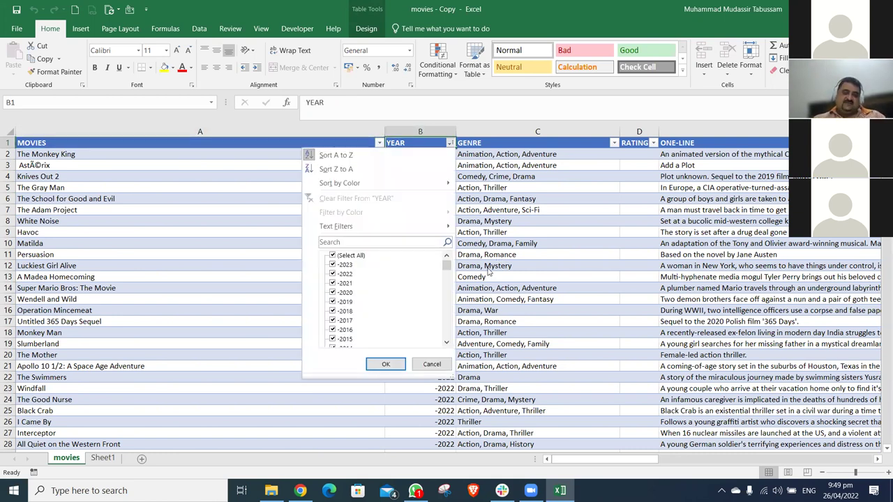
pyautogui.click(447, 342)
pyautogui.click(447, 343)
pyautogui.click(447, 343)
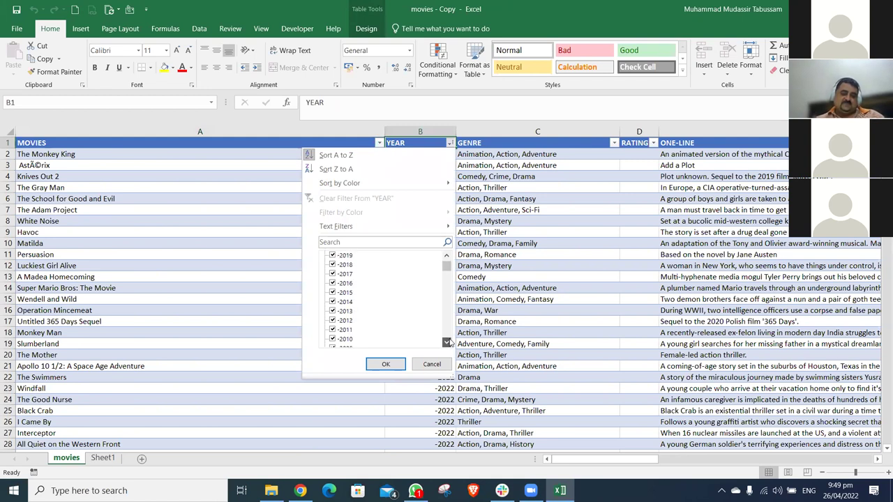
pyautogui.click(447, 343)
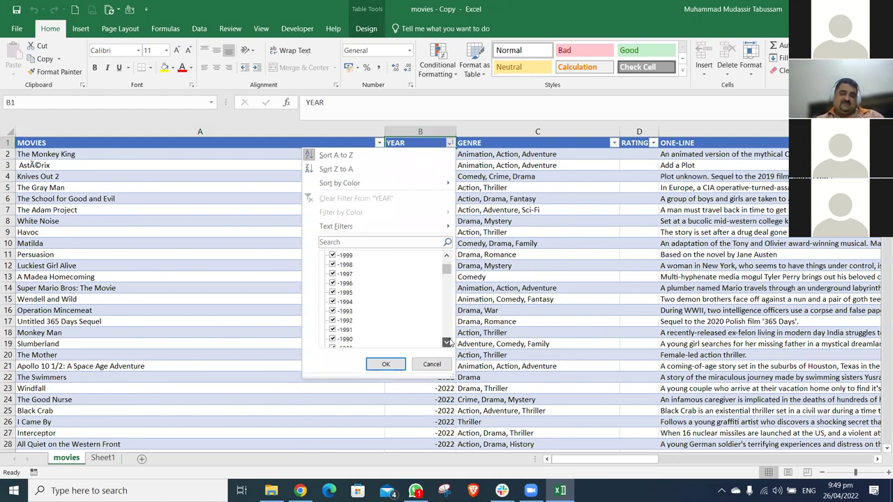
pyautogui.click(447, 343)
pyautogui.click(448, 342)
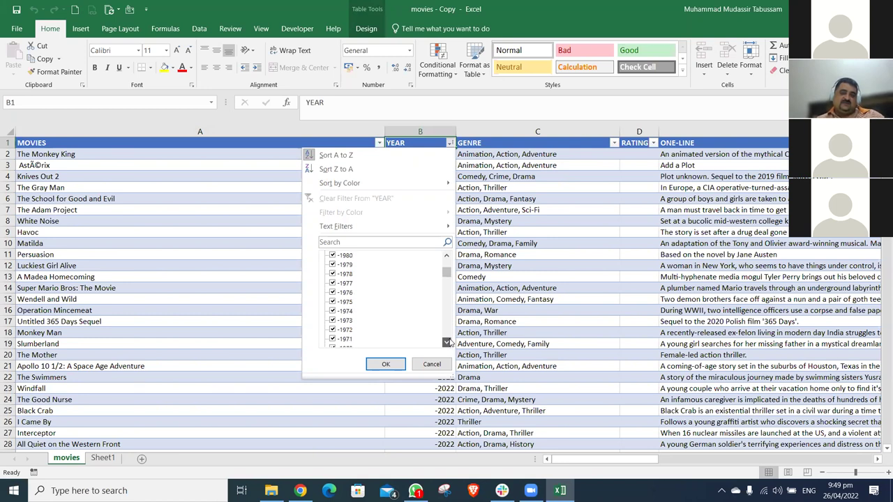
pyautogui.click(447, 342)
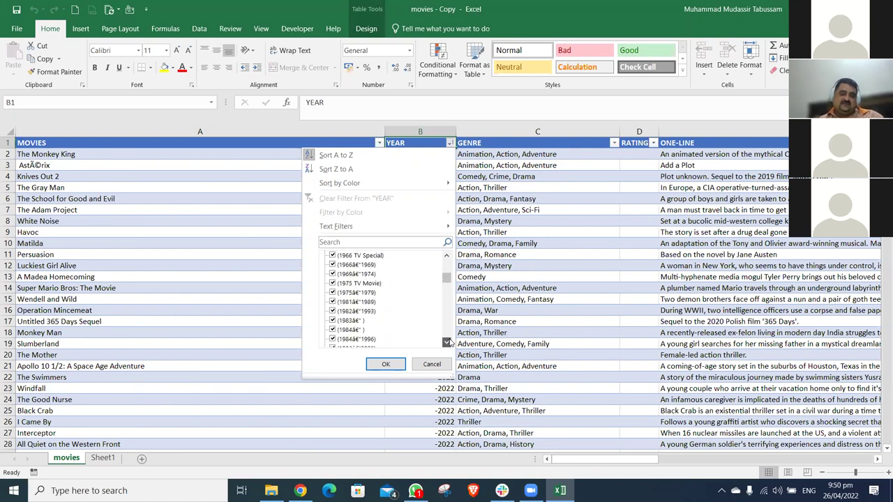
pyautogui.click(447, 343)
pyautogui.click(448, 343)
pyautogui.click(447, 342)
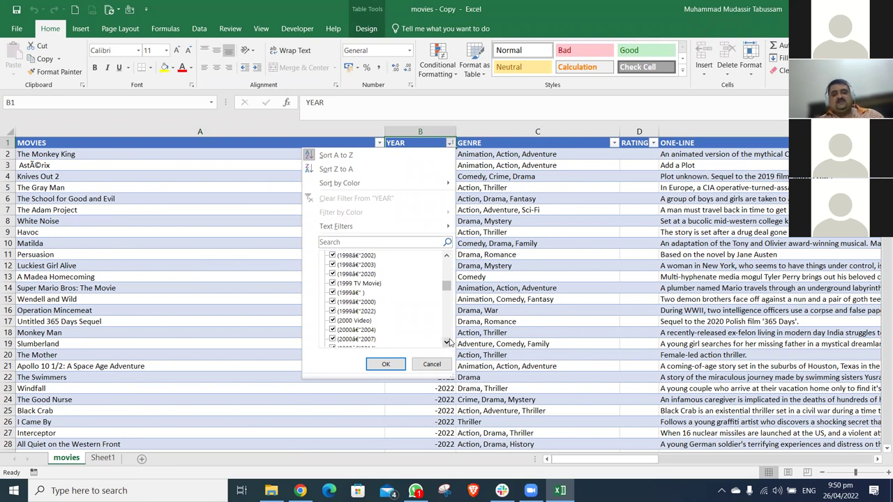
pyautogui.press('Tab')
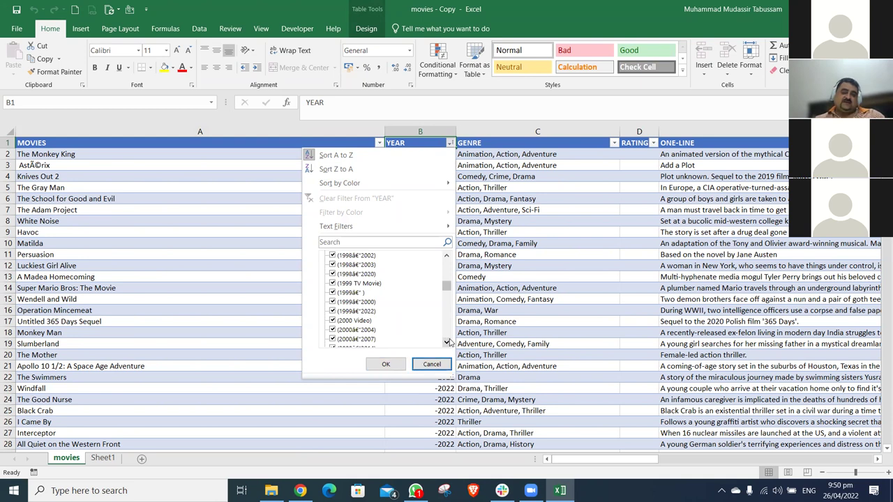
pyautogui.press('Return')
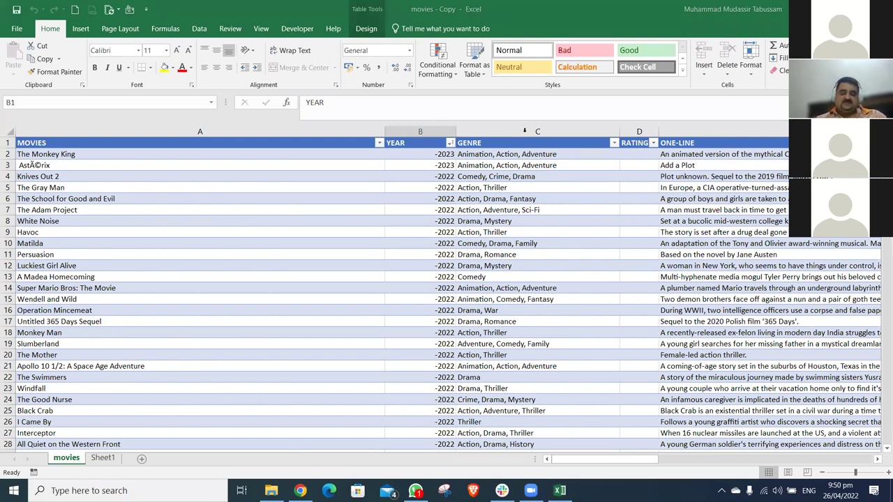
# Try inserting a blank table column between YEAR and GENRE, and undo the insertion
pyautogui.click(525, 131)
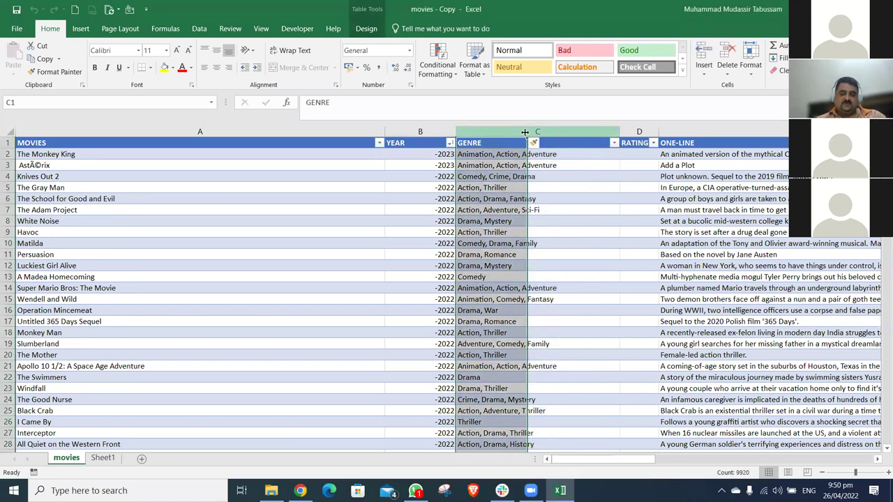
pyautogui.hotkey('ctrl', 'shift', '+')
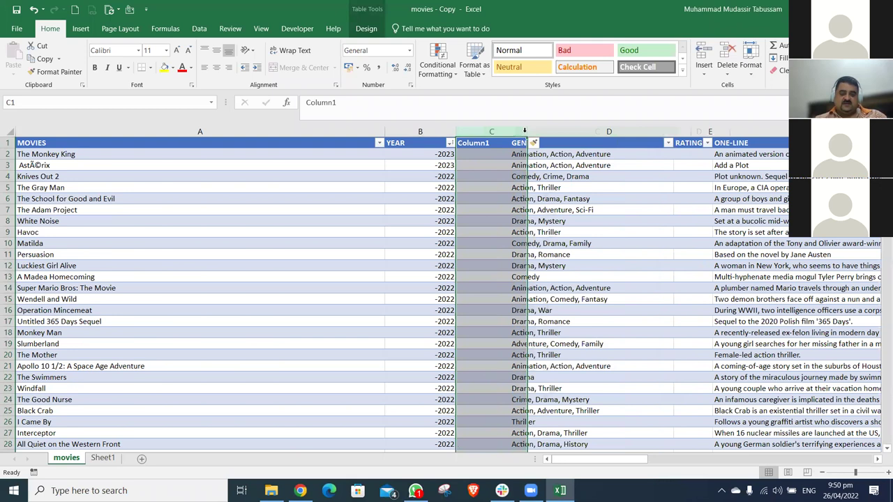
pyautogui.press('Down')
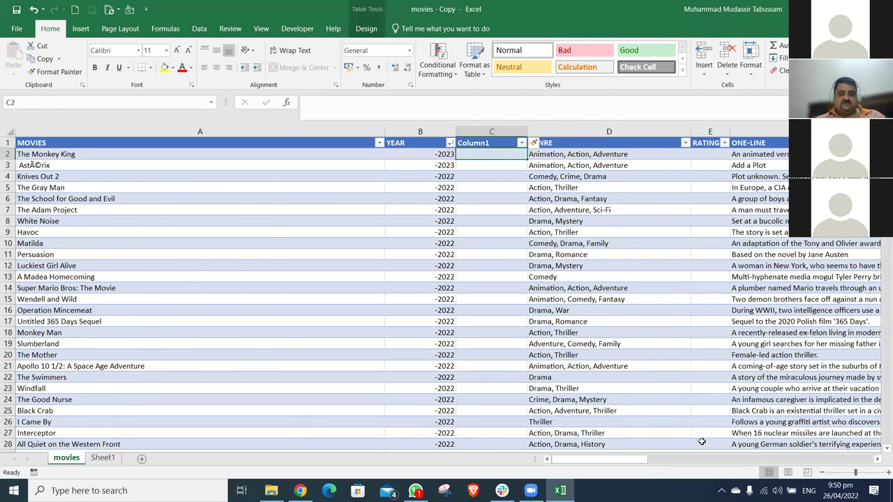
pyautogui.hotkey('ctrl', 'z')
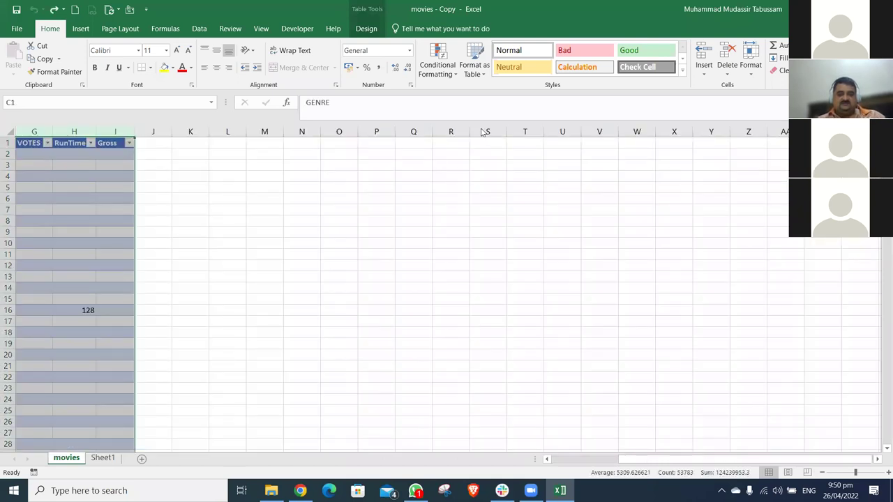
# Hide columns C through I, GENRE through Gross, so the YEAR column sits beside the empty column J
pyautogui.hscroll(-3, 538, 134)
pyautogui.rightClick(490, 152)
pyautogui.press('Escape')
pyautogui.hotkey('ctrl', '0')
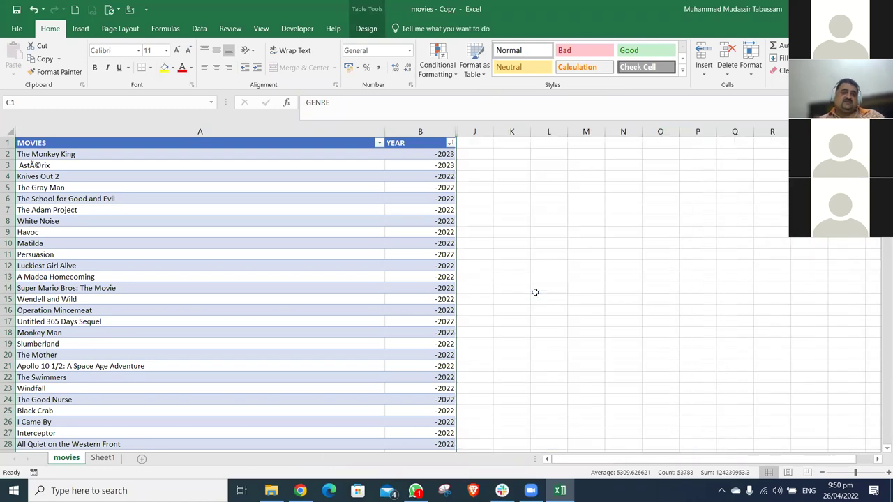
pyautogui.press('Right')
pyautogui.press('Down')
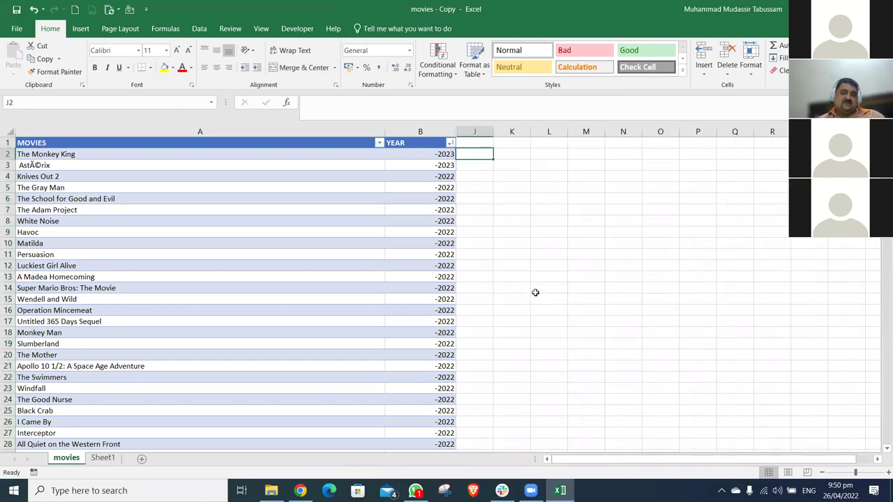
# Sort the movies table by YEAR on cell values in A to Z order
pyautogui.press('Left')
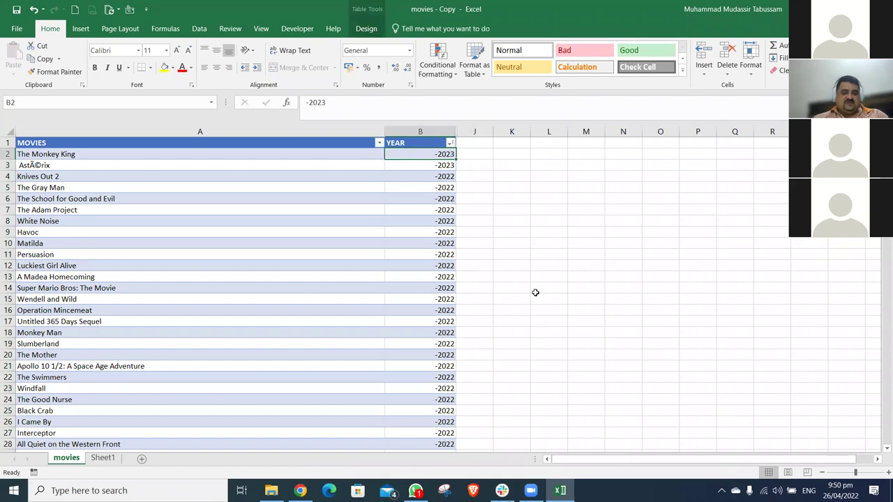
pyautogui.rightClick(427, 157)
pyautogui.click(425, 155)
pyautogui.click(200, 29)
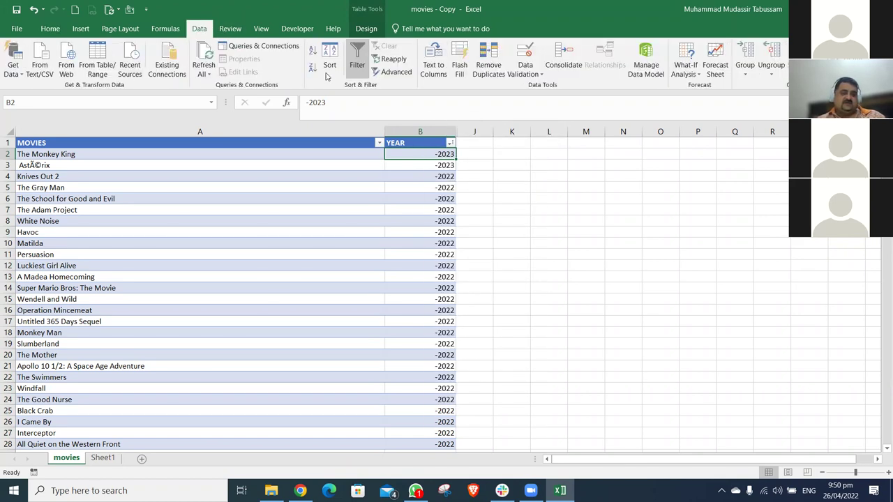
pyautogui.click(330, 70)
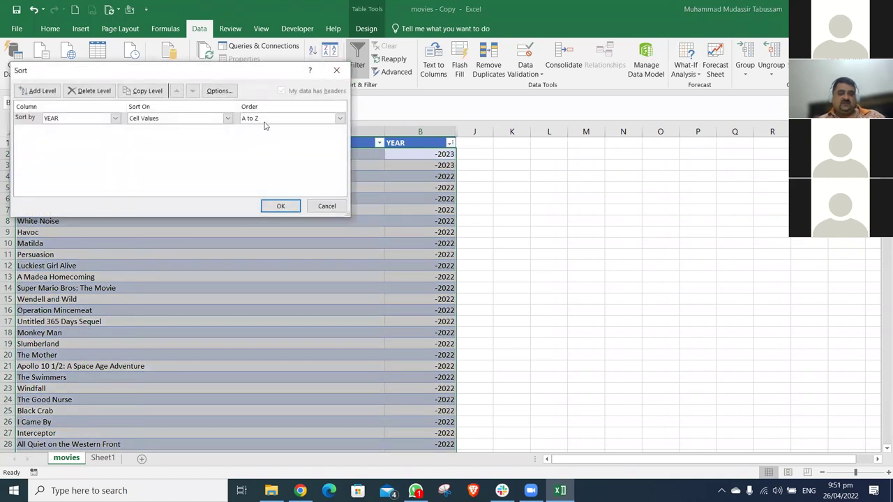
pyautogui.click(292, 205)
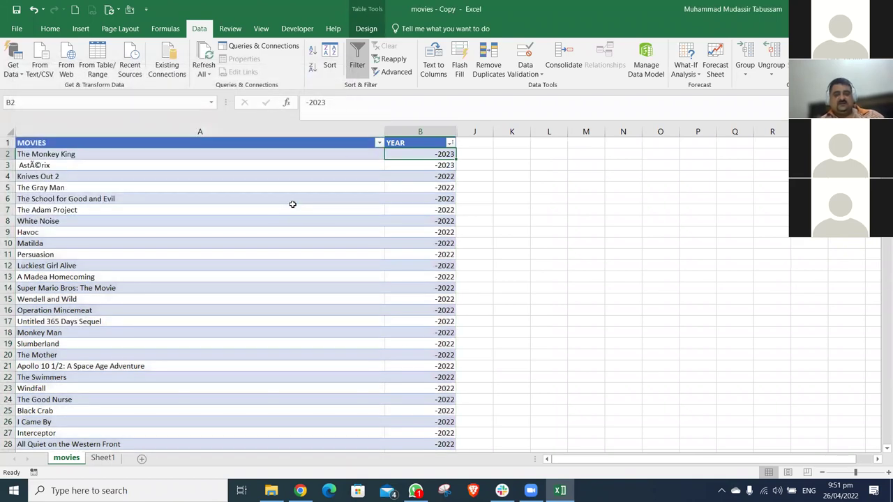
# Try entering 2023 in J2 beside the first movie's year, and undo the entry with its table expansion
pyautogui.press('Right')
pyautogui.write('2')
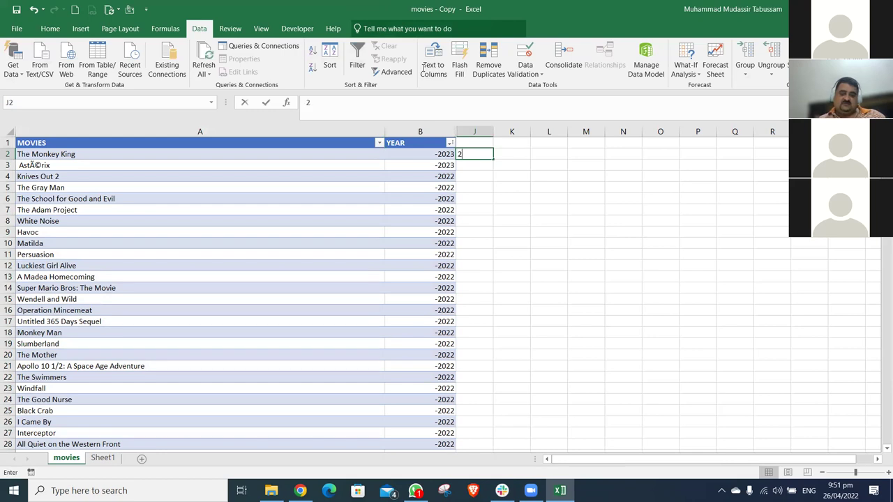
pyautogui.write('023')
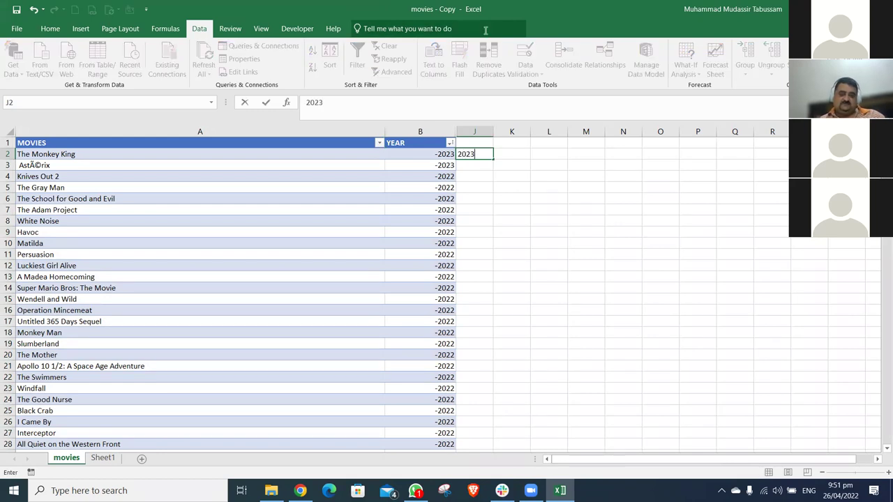
pyautogui.press('Return')
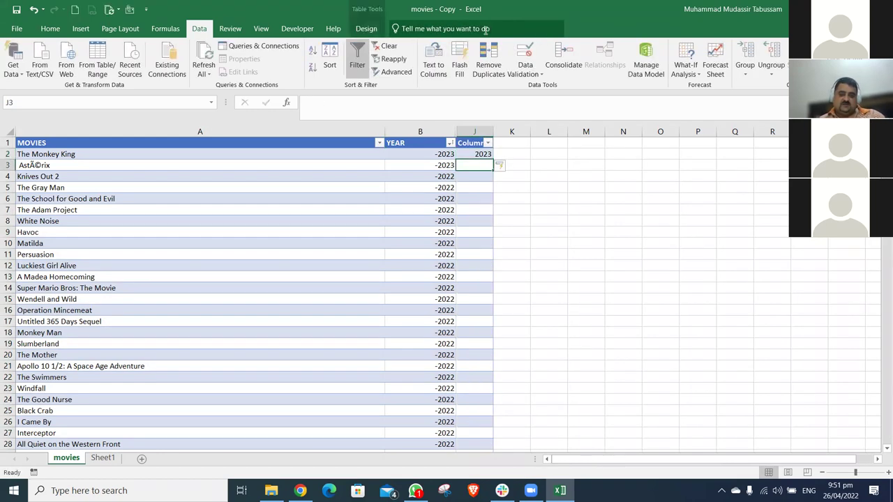
pyautogui.hotkey('ctrl', 'z')
pyautogui.hotkey('ctrl', 'z')
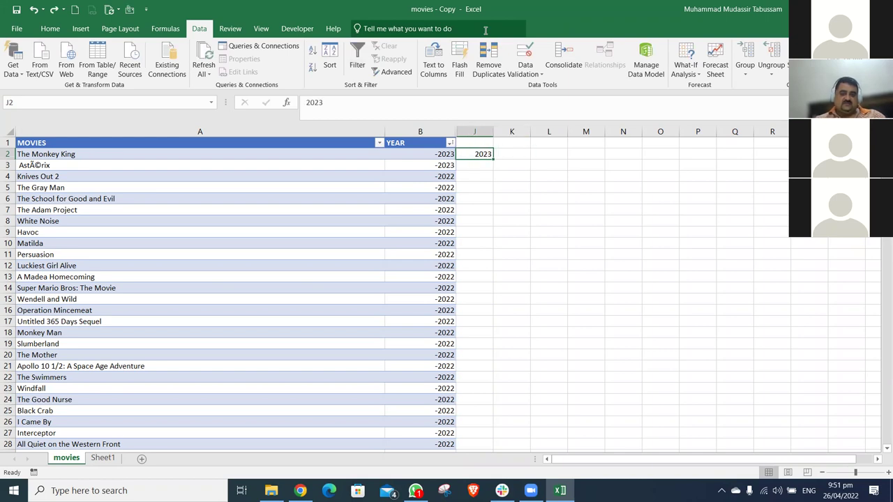
# Enter the sample years 2023, 2023 and 2022 in cells K2 to K4, outside the table
pyautogui.press('Right')
pyautogui.write('23')
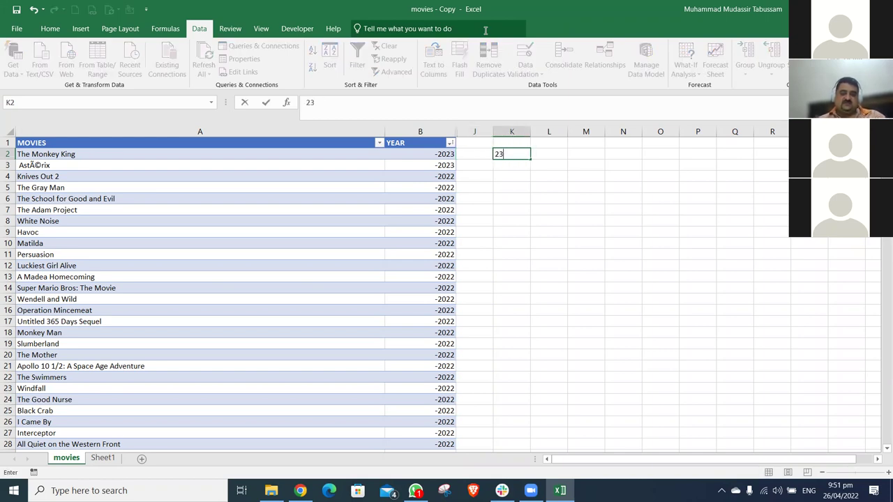
pyautogui.write('23')
pyautogui.press('Return')
pyautogui.press('Up')
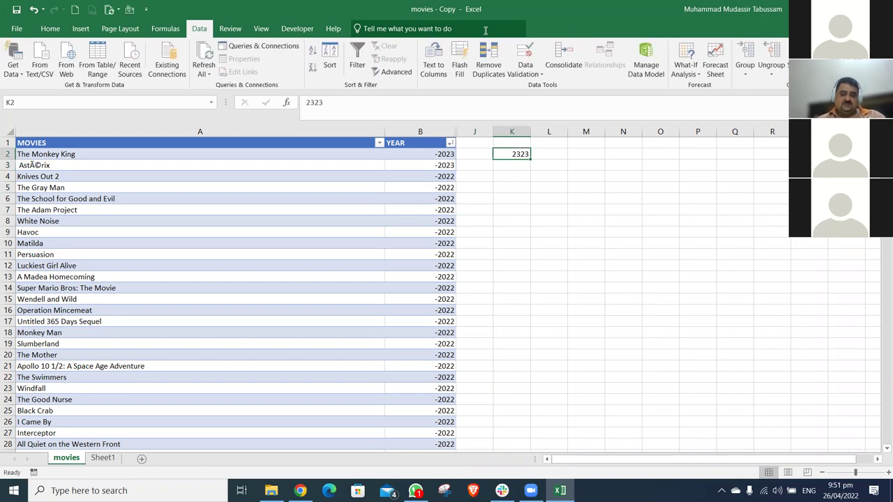
pyautogui.write('2023')
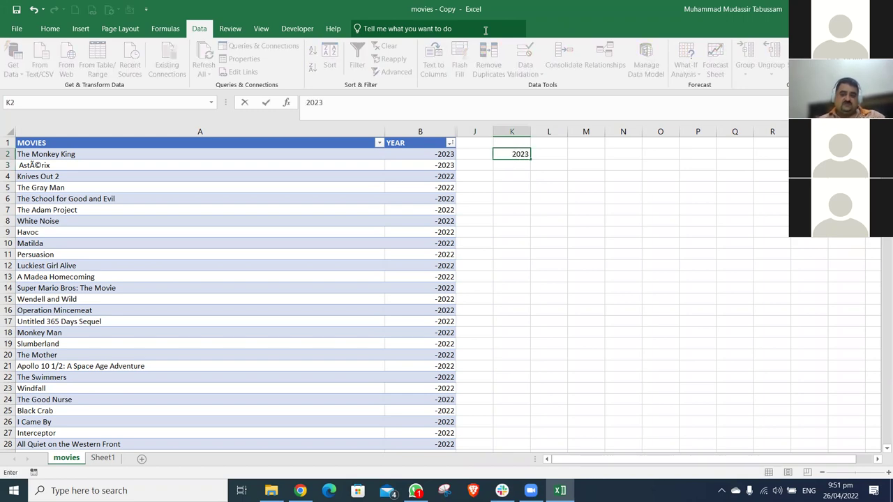
pyautogui.press('Return')
pyautogui.write('20')
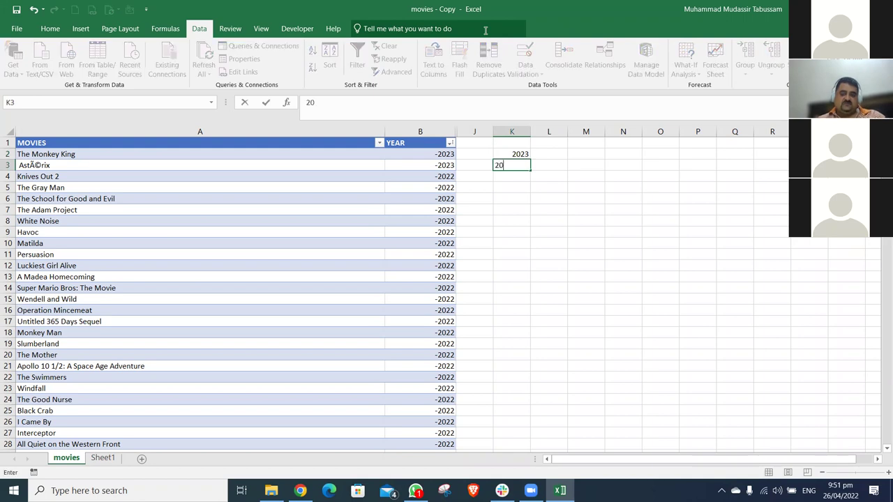
pyautogui.write('23')
pyautogui.press('Return')
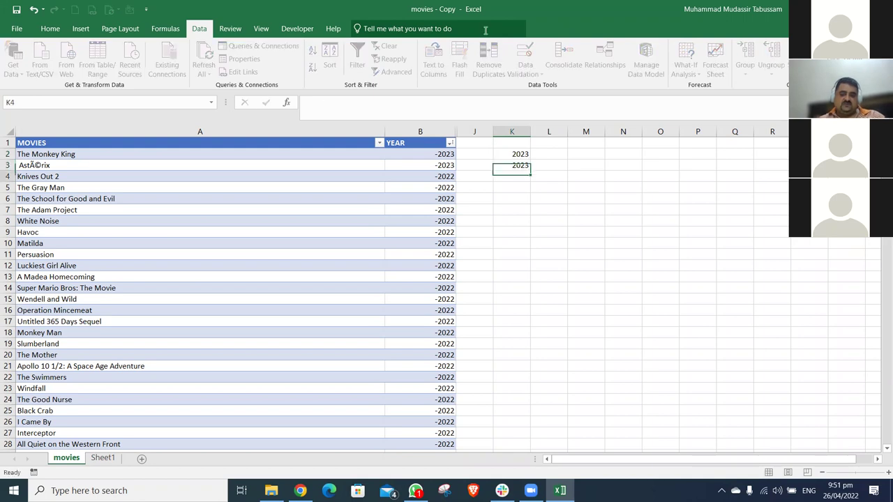
pyautogui.write('2022')
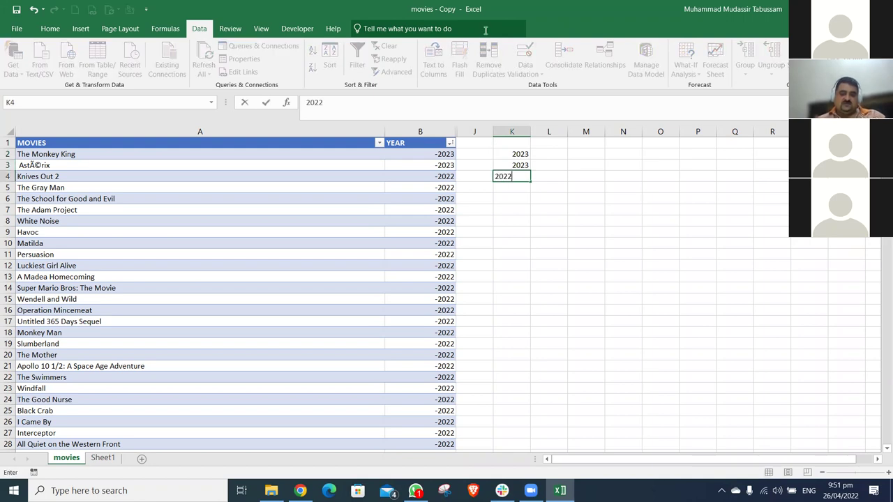
pyautogui.press('Return')
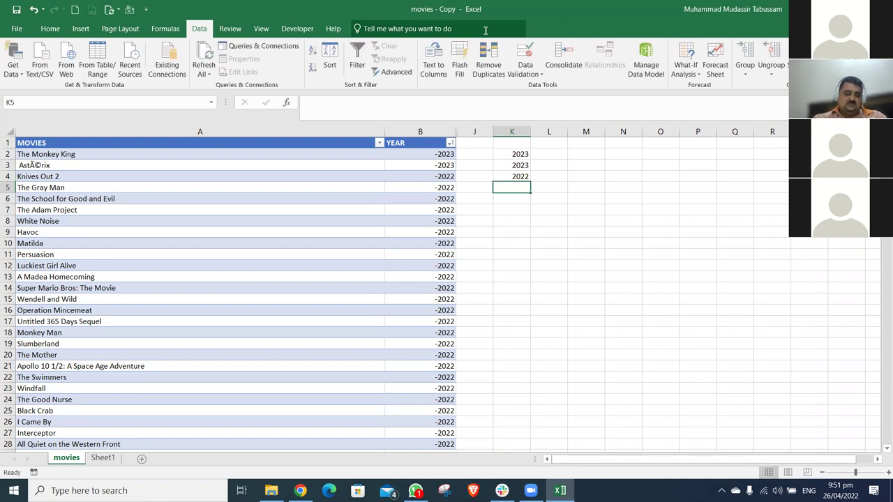
# Try to Flash Fill column K from the sample years, and clear cells K2 to K5
pyautogui.hotkey('ctrl', 'e')
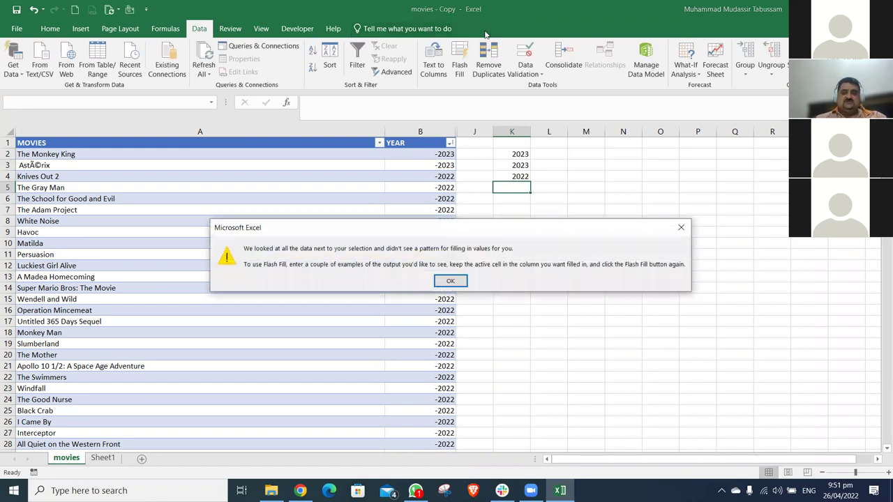
pyautogui.press('Return')
pyautogui.moveTo(519, 154); pyautogui.dragTo(519, 183)
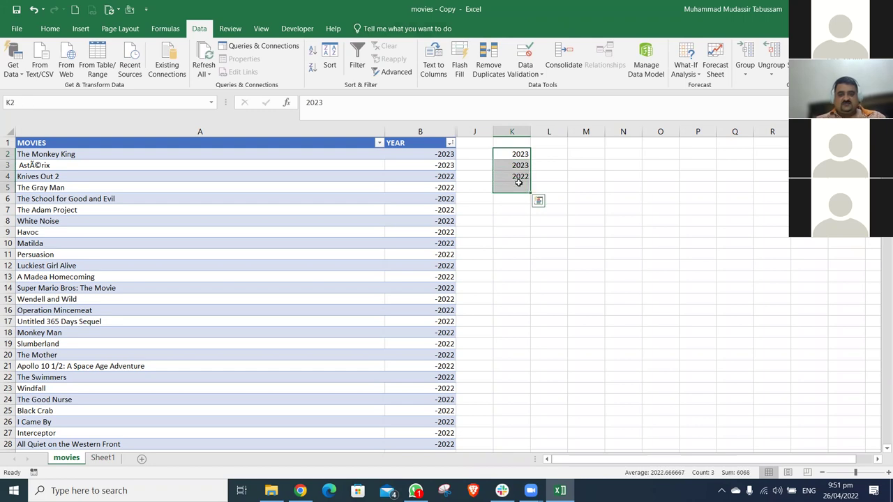
pyautogui.press('Delete')
# Enter the sample years 2023, 2023 and 2022 in cells J2 to J4, directly beside the YEAR column
pyautogui.press('Left')
pyautogui.write('2')
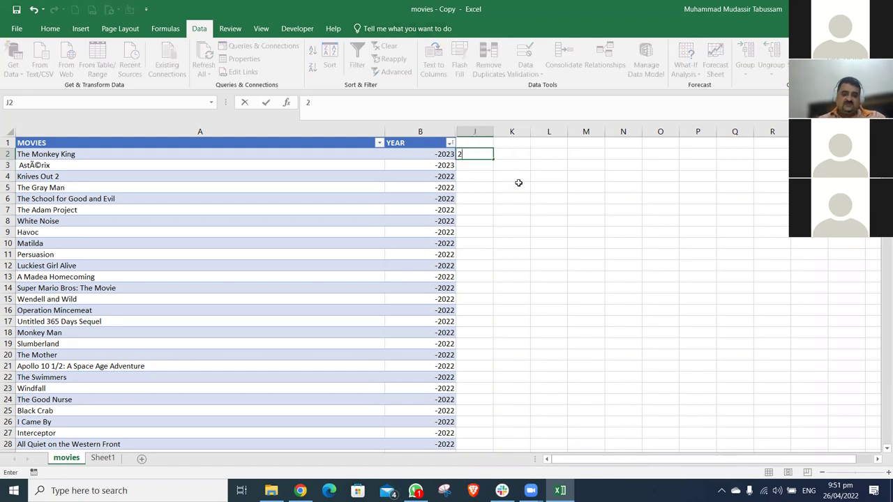
pyautogui.write('023')
pyautogui.press('Return')
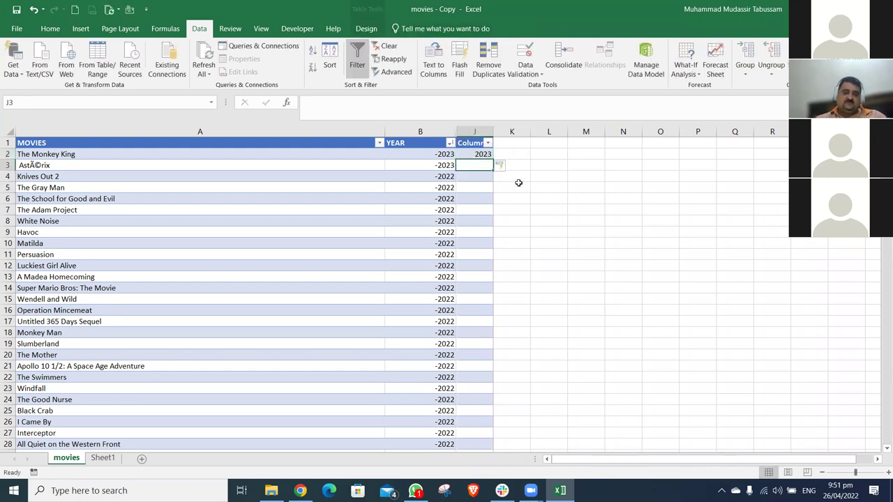
pyautogui.write('2023')
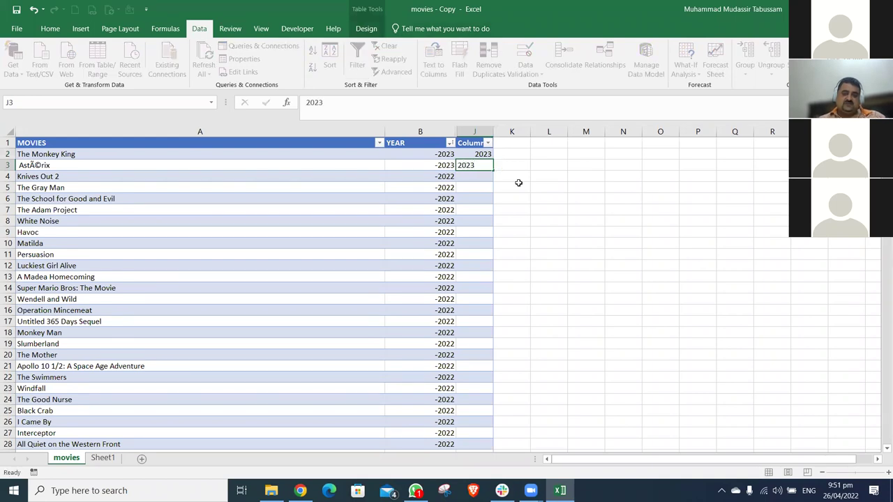
pyautogui.press('Return')
pyautogui.write('2022')
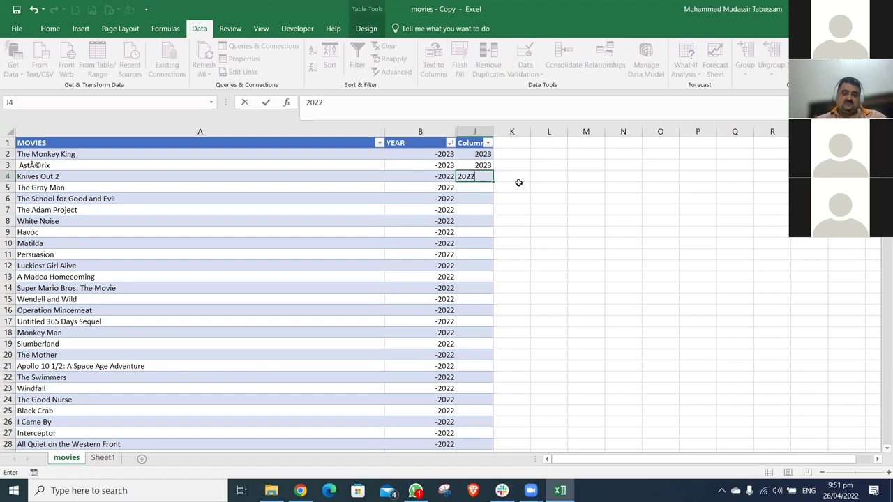
pyautogui.press('Return')
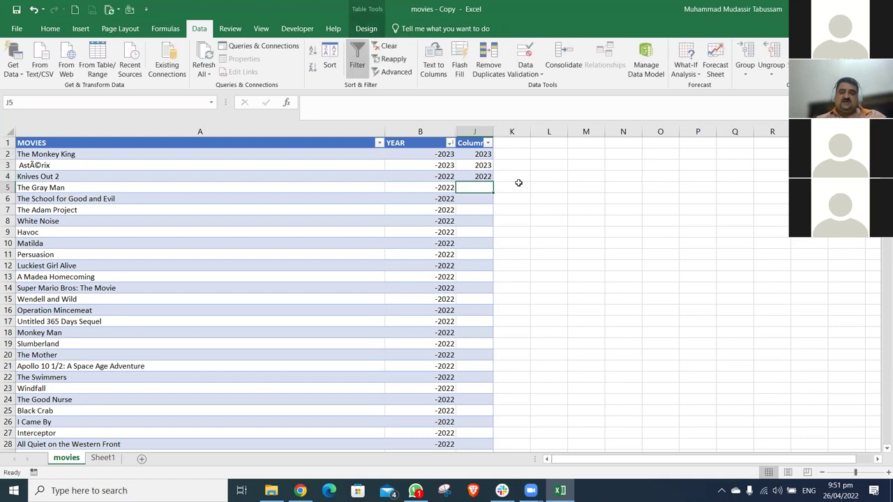
# Flash Fill the rest of column J from J5 down, following the sample years
pyautogui.click(50, 28)
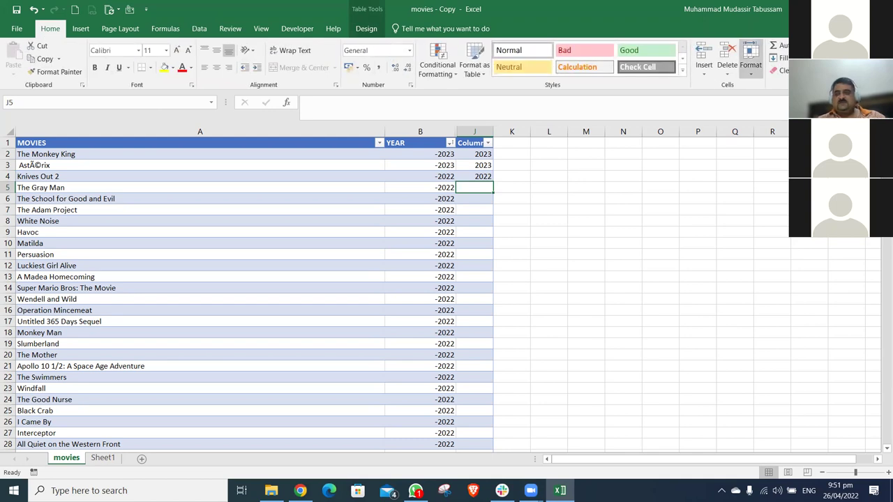
pyautogui.click(778, 58)
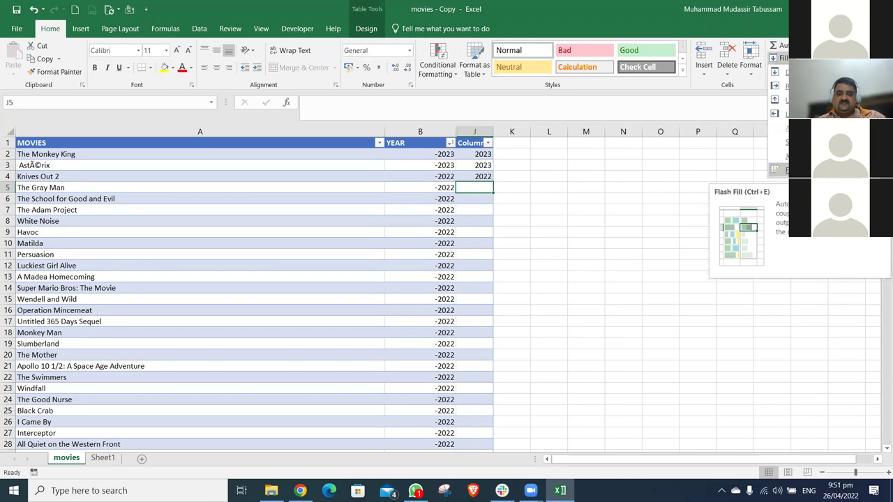
pyautogui.click(781, 169)
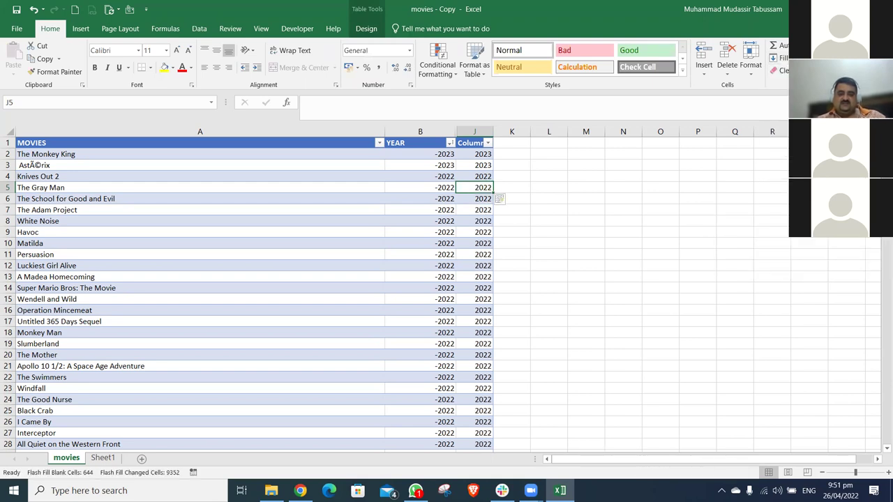
# Check the Flash Filled years in column J against the raw YEAR values, going row by row down the movies table
pyautogui.press('Down')
pyautogui.press('Down')
pyautogui.press('Down')
pyautogui.press('Down')
pyautogui.press('Down')
pyautogui.press('Down')
pyautogui.press('Down')
pyautogui.press('Down')
pyautogui.press('Down')
pyautogui.press('Down')
pyautogui.press('Down')
pyautogui.press('Down')
pyautogui.press('Down')
pyautogui.press('Down')
pyautogui.press('Down')
pyautogui.press('Down')
pyautogui.press('Down')
pyautogui.press('Down')
pyautogui.press('Down')
pyautogui.press('Down')
pyautogui.press('Down')
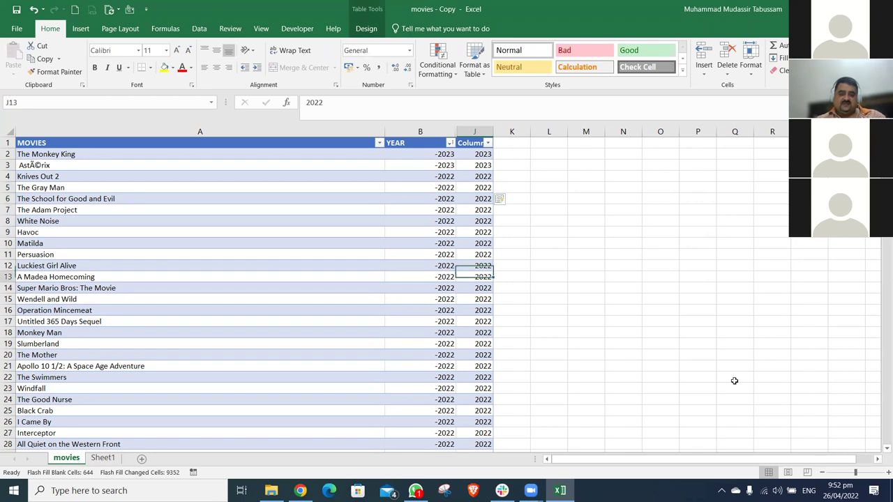
pyautogui.press('Down')
pyautogui.press('Down')
pyautogui.press('Down')
pyautogui.press('Down')
pyautogui.press('Down')
pyautogui.press('Down')
pyautogui.press('Down')
pyautogui.press('Down')
pyautogui.press('Down')
pyautogui.press('Down')
pyautogui.press('Down')
pyautogui.press('Down')
pyautogui.press('Down')
pyautogui.press('Down')
pyautogui.press('Down')
pyautogui.press('Down')
pyautogui.press('Down')
pyautogui.press('Down')
pyautogui.press('Down')
pyautogui.press('Down')
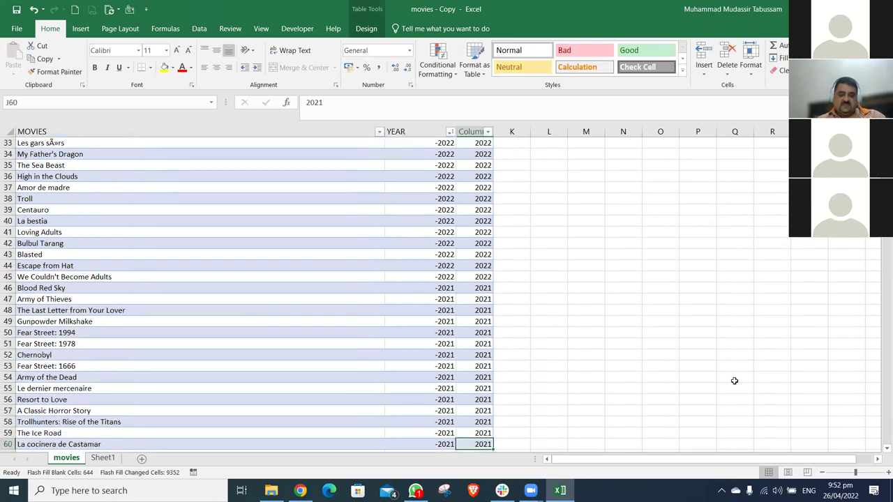
pyautogui.press('Down')
pyautogui.press('Down')
pyautogui.press('Down')
pyautogui.press('Down')
pyautogui.press('Down')
pyautogui.press('Down')
pyautogui.press('Down')
pyautogui.press('Down')
pyautogui.press('Down')
pyautogui.press('Down')
pyautogui.press('Down')
pyautogui.press('Down')
pyautogui.press('Down')
pyautogui.press('Down')
pyautogui.press('Down')
pyautogui.press('Down')
pyautogui.press('Down')
pyautogui.press('Down')
pyautogui.press('Down')
pyautogui.press('Down')
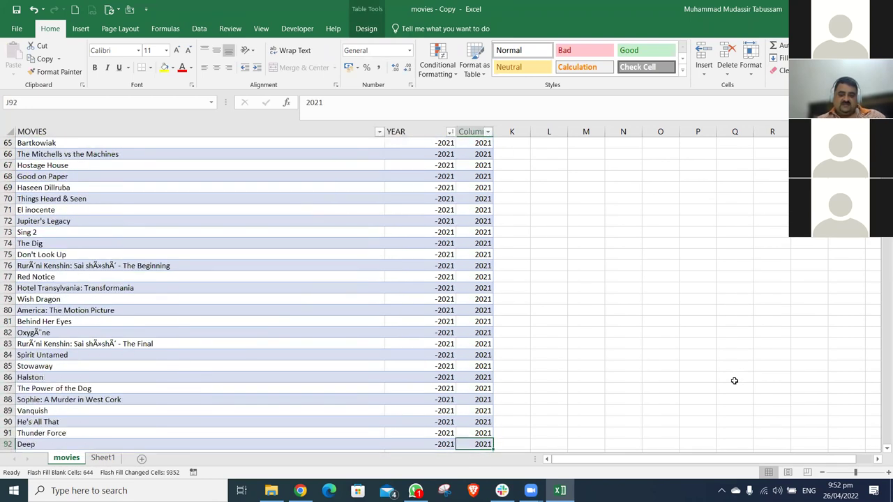
pyautogui.press('Down')
pyautogui.press('Down')
pyautogui.press('Down')
pyautogui.press('Down')
pyautogui.press('Down')
pyautogui.press('Down')
pyautogui.press('Down')
pyautogui.press('Down')
pyautogui.press('Down')
pyautogui.press('Down')
pyautogui.press('Down')
pyautogui.press('Down')
pyautogui.press('Down')
pyautogui.press('Down')
pyautogui.press('Down')
pyautogui.press('Down')
pyautogui.press('Down')
pyautogui.press('Down')
pyautogui.press('Down')
pyautogui.press('Down')
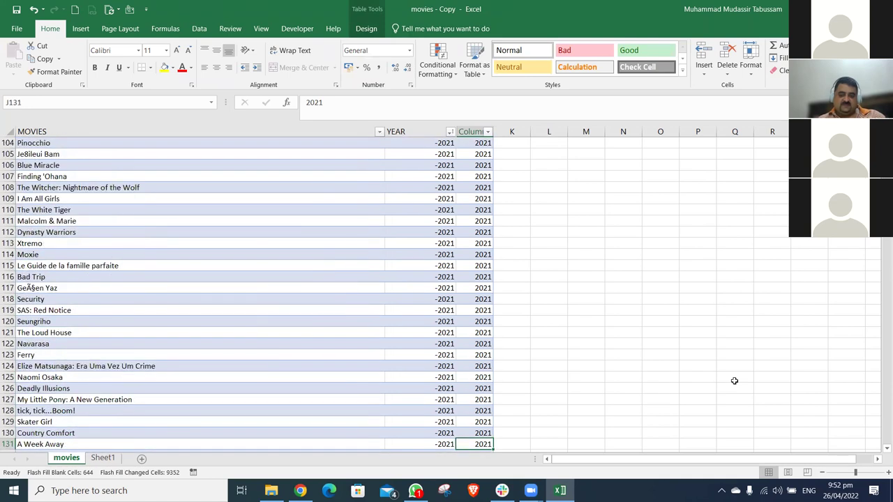
pyautogui.press('Down')
pyautogui.press('Down')
pyautogui.press('Down')
pyautogui.press('Down')
pyautogui.press('Down')
pyautogui.press('Down')
pyautogui.press('Down')
pyautogui.press('Down')
pyautogui.press('Down')
pyautogui.press('Down')
pyautogui.press('Down')
pyautogui.press('Down')
pyautogui.press('Down')
pyautogui.press('Down')
pyautogui.press('Down')
pyautogui.press('Down')
pyautogui.press('Down')
pyautogui.press('Down')
pyautogui.press('Down')
pyautogui.press('Down')
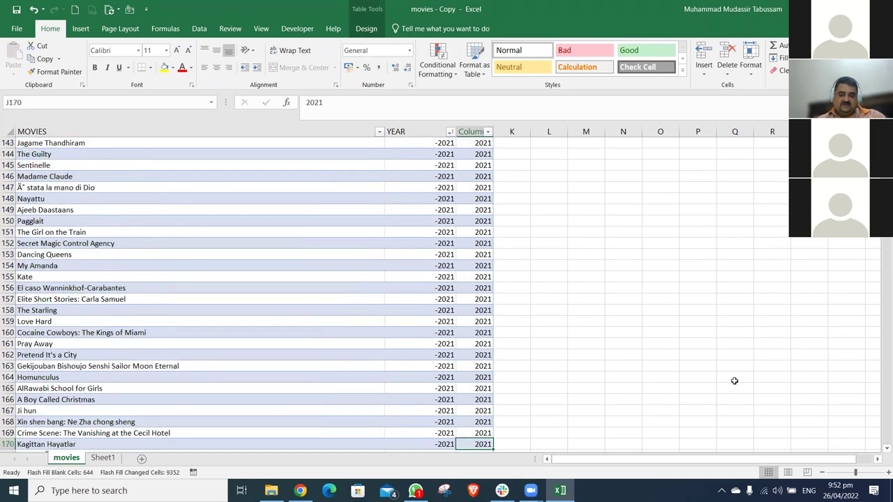
pyautogui.press('Down')
pyautogui.press('Down')
pyautogui.press('Down')
pyautogui.press('Down')
pyautogui.press('Down')
pyautogui.press('Down')
pyautogui.press('Down')
pyautogui.press('Down')
pyautogui.press('Down')
pyautogui.press('Down')
pyautogui.press('Down')
pyautogui.press('Down')
pyautogui.press('Down')
pyautogui.press('Down')
pyautogui.press('Down')
pyautogui.press('Down')
pyautogui.press('Down')
pyautogui.press('Down')
pyautogui.press('Down')
pyautogui.press('Down')
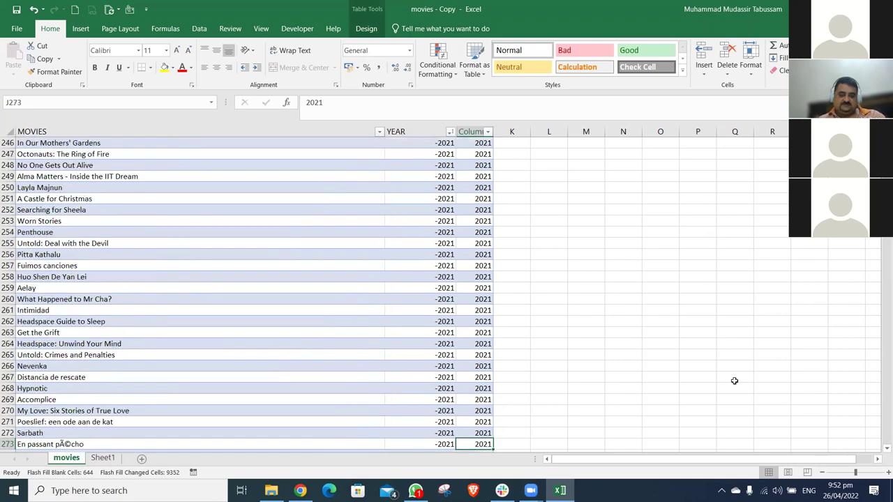
pyautogui.press('Down')
pyautogui.press('Down')
pyautogui.press('Down')
pyautogui.press('Down')
pyautogui.press('Down')
pyautogui.press('Down')
pyautogui.press('Down')
pyautogui.press('Down')
pyautogui.press('Down')
pyautogui.press('Down')
pyautogui.press('Down')
pyautogui.press('Down')
pyautogui.press('Down')
pyautogui.press('Down')
pyautogui.press('Down')
pyautogui.press('Down')
pyautogui.press('Down')
pyautogui.press('Down')
pyautogui.press('Down')
pyautogui.press('Down')
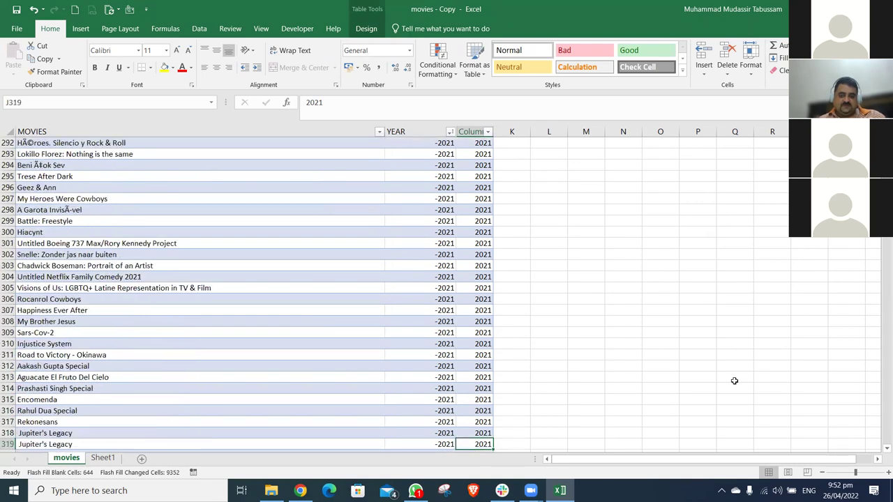
pyautogui.press('Down')
pyautogui.press('Down')
pyautogui.press('Down')
pyautogui.press('Down')
pyautogui.press('Down')
pyautogui.press('Down')
pyautogui.press('Down')
pyautogui.press('Down')
pyautogui.press('Down')
pyautogui.press('Down')
pyautogui.press('Down')
pyautogui.press('Down')
pyautogui.press('Down')
pyautogui.press('Down')
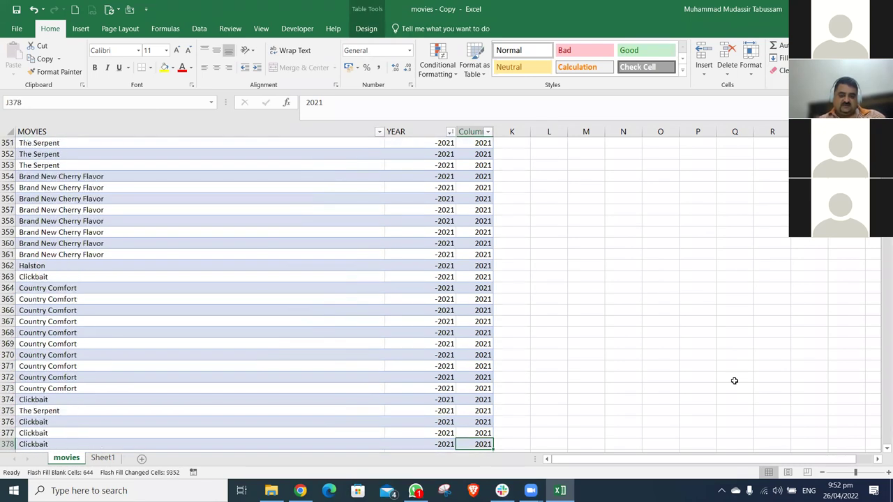
# Compare the Flash Filled values in column J with the raw YEAR entries from row 378 down to about row 4235
pyautogui.press('Down')
pyautogui.press('Down')
pyautogui.press('Down')
pyautogui.press('Down')
pyautogui.press('Down')
pyautogui.press('Down')
pyautogui.press('Down')
pyautogui.press('Down')
pyautogui.press('Down')
pyautogui.press('Down')
pyautogui.press('Down')
pyautogui.press('Down')
pyautogui.press('Down')
pyautogui.press('Down')
pyautogui.press('Down')
pyautogui.press('Down')
pyautogui.press('Down')
pyautogui.press('Down')
pyautogui.press('Down')
pyautogui.press('Down')
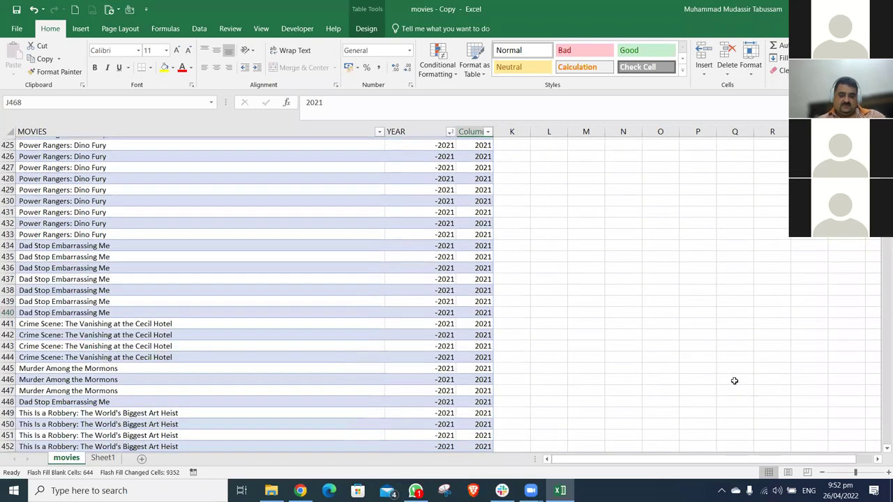
pyautogui.press('Down')
pyautogui.press('Down')
pyautogui.press('Down')
pyautogui.press('Down')
pyautogui.press('Down')
pyautogui.press('Down')
pyautogui.press('Down')
pyautogui.press('Down')
pyautogui.press('Down')
pyautogui.press('Down')
pyautogui.press('Down')
pyautogui.press('Down')
pyautogui.press('Down')
pyautogui.press('Down')
pyautogui.press('Down')
pyautogui.press('Down')
pyautogui.press('Down')
pyautogui.press('Down')
pyautogui.press('Down')
pyautogui.press('Down')
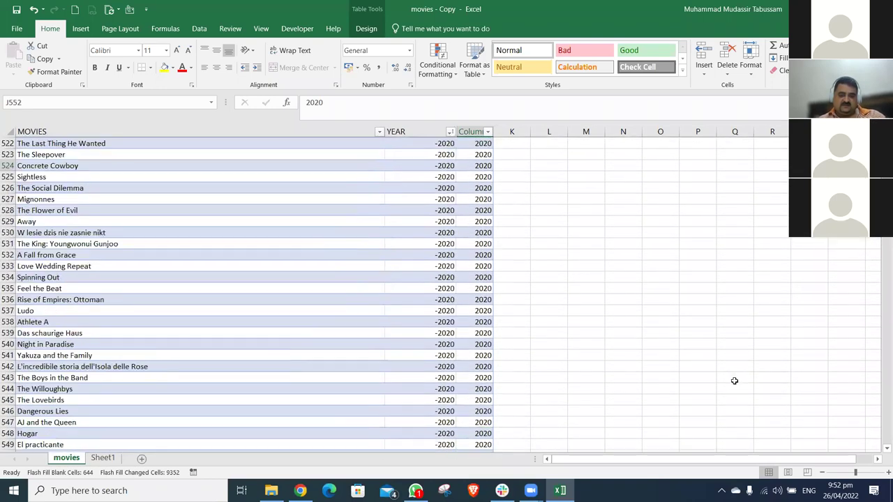
pyautogui.press('Down')
pyautogui.press('Down')
pyautogui.press('Down')
pyautogui.press('Down')
pyautogui.press('Down')
pyautogui.press('Down')
pyautogui.press('Down')
pyautogui.press('Down')
pyautogui.press('Down')
pyautogui.press('Down')
pyautogui.press('Down')
pyautogui.press('Down')
pyautogui.press('Down')
pyautogui.press('Down')
pyautogui.press('Down')
pyautogui.press('Down')
pyautogui.press('Down')
pyautogui.press('Down')
pyautogui.press('Down')
pyautogui.press('Down')
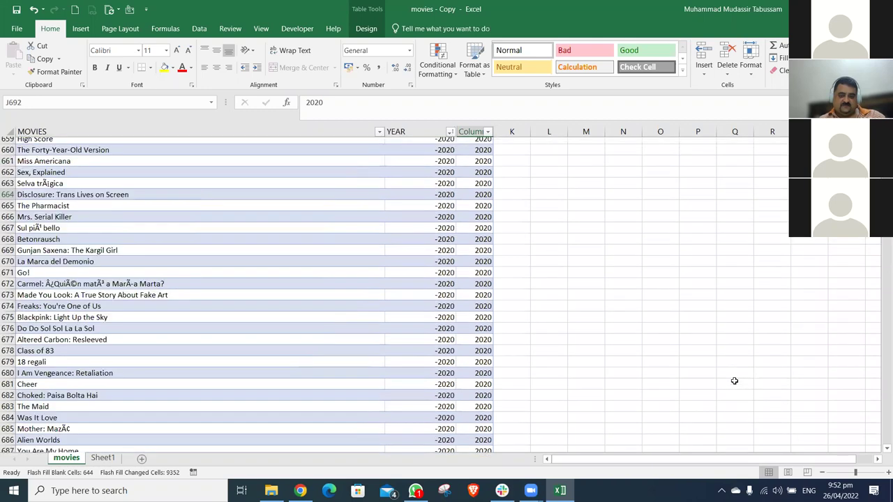
pyautogui.press('Down')
pyautogui.press('Down')
pyautogui.press('Down')
pyautogui.press('Down')
pyautogui.press('Down')
pyautogui.press('Down')
pyautogui.press('Down')
pyautogui.press('Down')
pyautogui.press('Down')
pyautogui.press('Down')
pyautogui.press('Down')
pyautogui.press('Down')
pyautogui.press('Down')
pyautogui.press('Down')
pyautogui.press('Down')
pyautogui.press('Down')
pyautogui.press('Down')
pyautogui.press('Down')
pyautogui.press('Down')
pyautogui.press('Down')
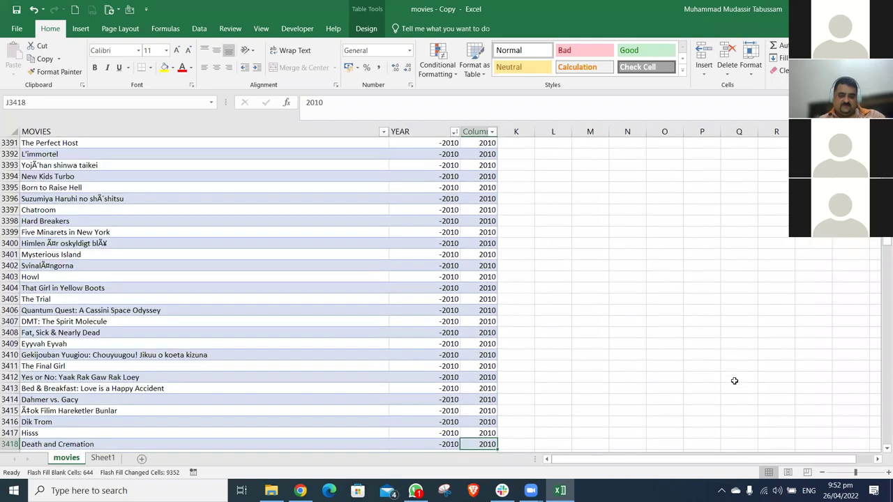
pyautogui.press('Down')
pyautogui.press('Down')
pyautogui.press('Down')
pyautogui.press('Down')
pyautogui.press('Down')
pyautogui.press('Down')
pyautogui.press('Down')
pyautogui.press('Down')
pyautogui.press('Down')
pyautogui.press('Down')
pyautogui.press('Down')
pyautogui.press('Down')
pyautogui.press('Down')
pyautogui.press('Down')
pyautogui.press('Down')
pyautogui.press('Down')
pyautogui.press('Down')
pyautogui.press('Down')
pyautogui.press('Down')
pyautogui.press('Down')
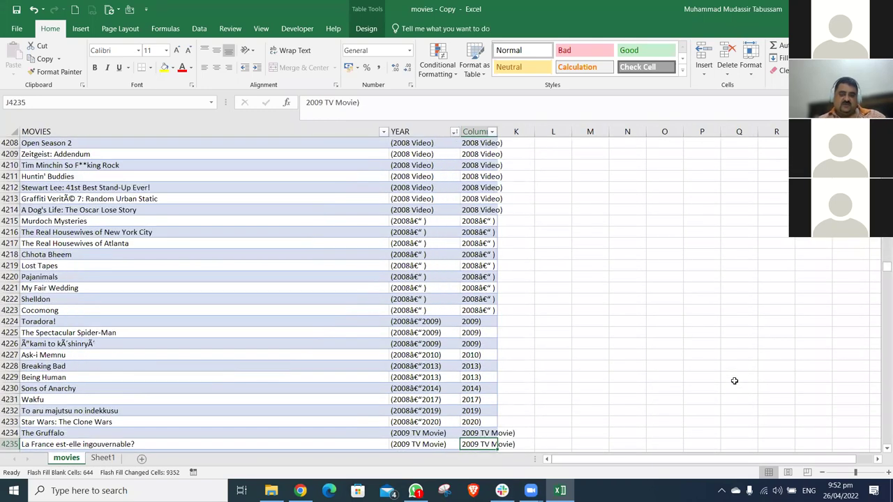
# Trace column J back up from row 4235 to the boundary between plain and bracketed YEAR entries around rows 3765 to 3767
pyautogui.press('Up')
pyautogui.press('Up')
pyautogui.press('Up')
pyautogui.press('Up')
pyautogui.press('Up')
pyautogui.press('Up')
pyautogui.press('Up')
pyautogui.press('Up')
pyautogui.press('Up')
pyautogui.press('Up')
pyautogui.press('Up')
pyautogui.press('Up')
pyautogui.press('Up')
pyautogui.press('Up')
pyautogui.press('Up')
pyautogui.press('Up')
pyautogui.press('Up')
pyautogui.press('Up')
pyautogui.press('Up')
pyautogui.press('Up')
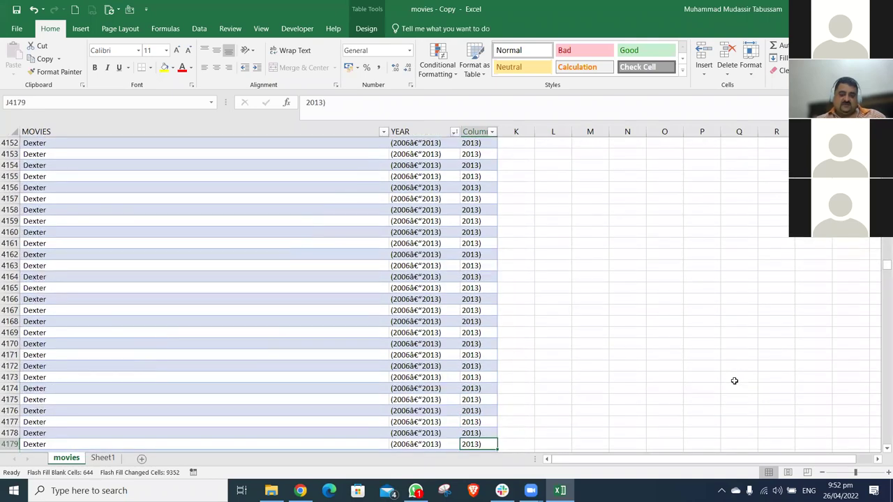
pyautogui.press('Up')
pyautogui.press('Up')
pyautogui.press('Up')
pyautogui.press('Up')
pyautogui.press('Up')
pyautogui.press('Up')
pyautogui.press('Up')
pyautogui.press('Up')
pyautogui.press('Up')
pyautogui.press('Up')
pyautogui.press('Up')
pyautogui.press('Up')
pyautogui.press('Up')
pyautogui.press('Up')
pyautogui.press('Up')
pyautogui.press('Up')
pyautogui.press('Up')
pyautogui.press('Up')
pyautogui.press('Up')
pyautogui.press('Up')
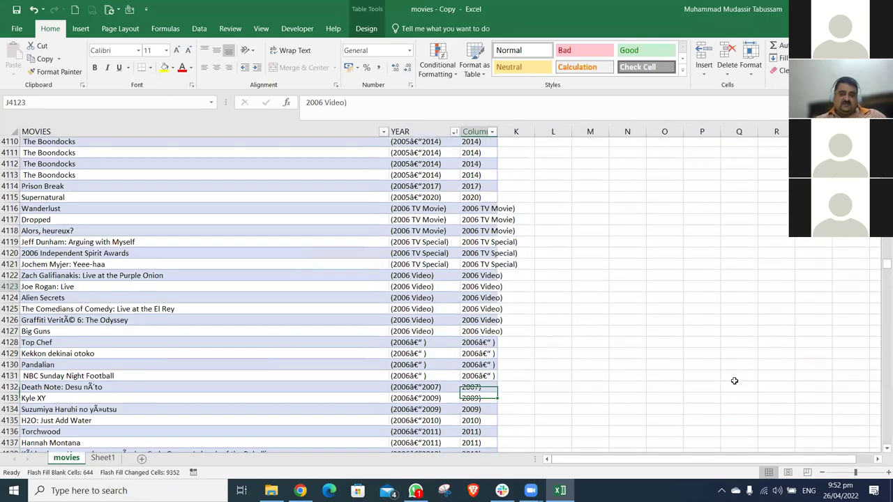
pyautogui.scroll(3, 734, 381)
pyautogui.press('Up')
pyautogui.press('Up')
pyautogui.press('Up')
pyautogui.press('Up')
pyautogui.press('Up')
pyautogui.press('Up')
pyautogui.press('Up')
pyautogui.press('Up')
pyautogui.press('Up')
pyautogui.press('Up')
pyautogui.press('Up')
pyautogui.press('Up')
pyautogui.press('Up')
pyautogui.press('Up')
pyautogui.press('Up')
pyautogui.press('Up')
pyautogui.press('Up')
pyautogui.press('Up')
pyautogui.press('Up')
pyautogui.press('Up')
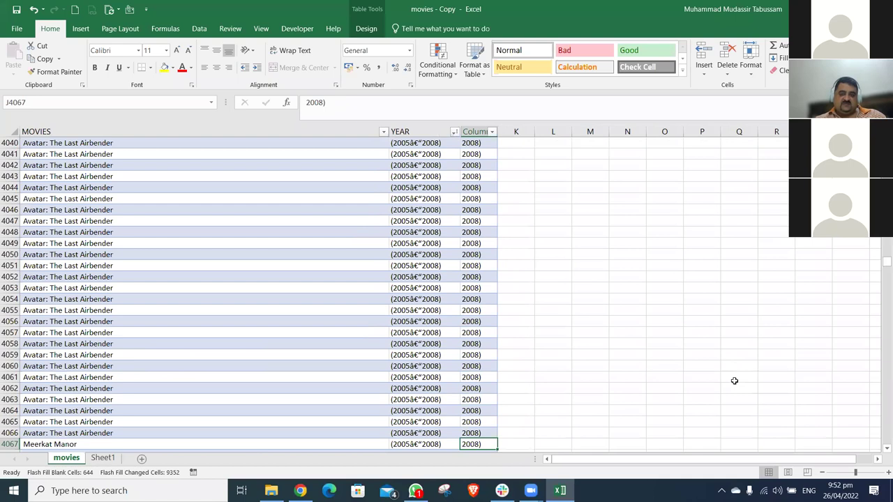
pyautogui.press('Up')
pyautogui.press('Up')
pyautogui.press('Up')
pyautogui.press('Up')
pyautogui.press('Up')
pyautogui.press('Up')
pyautogui.press('Up')
pyautogui.press('Up')
pyautogui.press('Up')
pyautogui.press('Up')
pyautogui.press('Up')
pyautogui.press('Up')
pyautogui.press('Up')
pyautogui.press('Up')
pyautogui.press('Up')
pyautogui.press('Up')
pyautogui.press('Up')
pyautogui.press('Up')
pyautogui.press('Up')
pyautogui.press('Up')
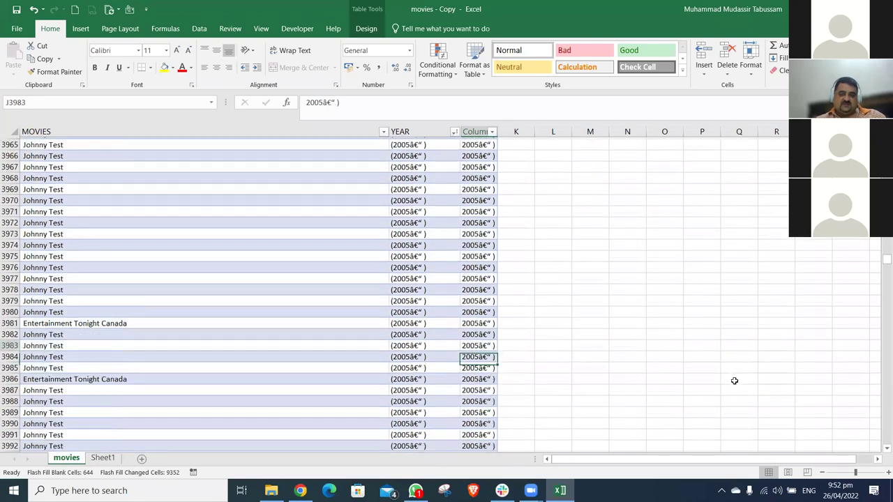
pyautogui.press('Up')
pyautogui.press('Up')
pyautogui.press('Up')
pyautogui.press('Up')
pyautogui.press('Up')
pyautogui.press('Up')
pyautogui.press('Up')
pyautogui.press('Up')
pyautogui.press('Up')
pyautogui.press('Up')
pyautogui.press('Up')
pyautogui.press('Up')
pyautogui.press('Up')
pyautogui.press('Up')
pyautogui.press('Up')
pyautogui.press('Up')
pyautogui.press('Up')
pyautogui.press('Up')
pyautogui.press('Up')
pyautogui.press('Up')
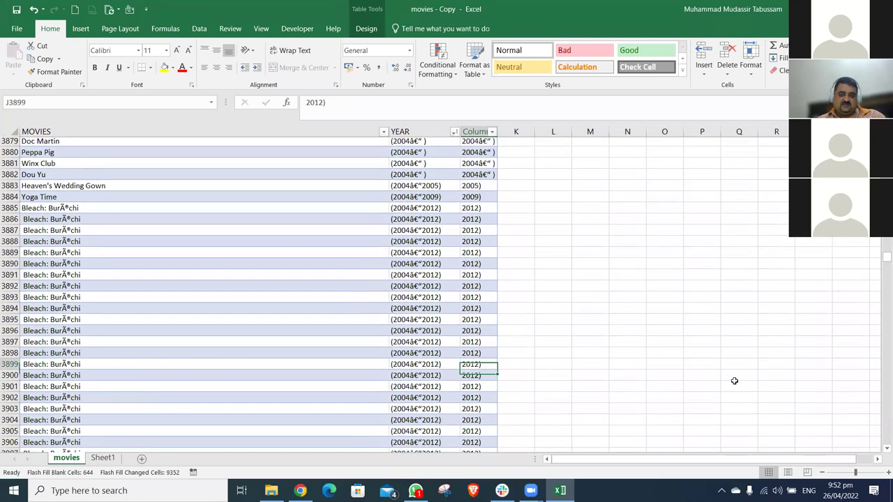
pyautogui.press('Up')
pyautogui.press('Up')
pyautogui.press('Up')
pyautogui.press('Up')
pyautogui.press('Up')
pyautogui.press('Up')
pyautogui.press('Up')
pyautogui.press('Up')
pyautogui.press('Up')
pyautogui.press('Up')
pyautogui.press('Up')
pyautogui.press('Up')
pyautogui.press('Up')
pyautogui.press('Up')
pyautogui.press('Up')
pyautogui.press('Up')
pyautogui.press('Up')
pyautogui.press('Up')
pyautogui.press('Up')
pyautogui.press('Up')
pyautogui.press('Up')
pyautogui.press('Up')
pyautogui.press('Up')
pyautogui.press('Up')
pyautogui.press('Up')
pyautogui.press('Up')
pyautogui.press('Up')
pyautogui.press('Up')
pyautogui.press('Up')
pyautogui.press('Up')
pyautogui.press('Up')
pyautogui.press('Up')
pyautogui.press('Up')
pyautogui.press('Up')
pyautogui.press('Up')
pyautogui.press('Up')
pyautogui.press('Up')
pyautogui.press('Up')
pyautogui.press('Up')
pyautogui.press('Up')
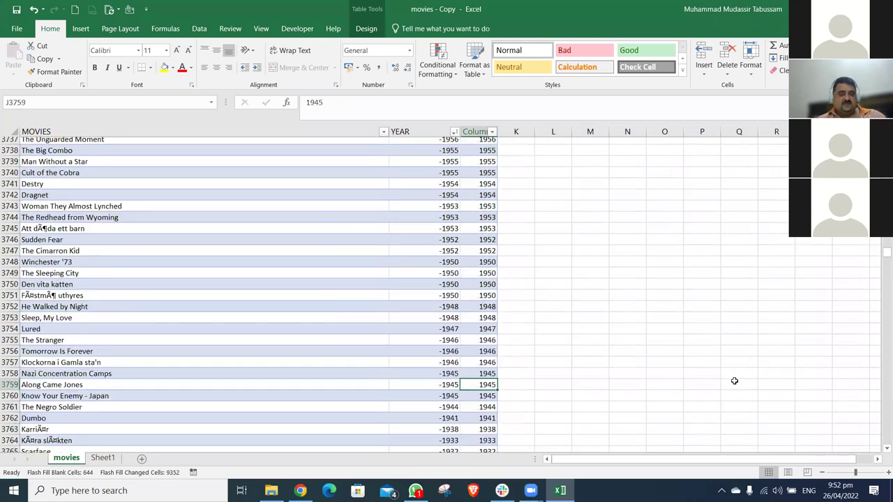
pyautogui.press('Up')
pyautogui.press('Up')
pyautogui.press('Up')
pyautogui.press('Up')
pyautogui.press('Up')
pyautogui.press('Up')
pyautogui.press('Up')
pyautogui.press('Up')
pyautogui.press('Up')
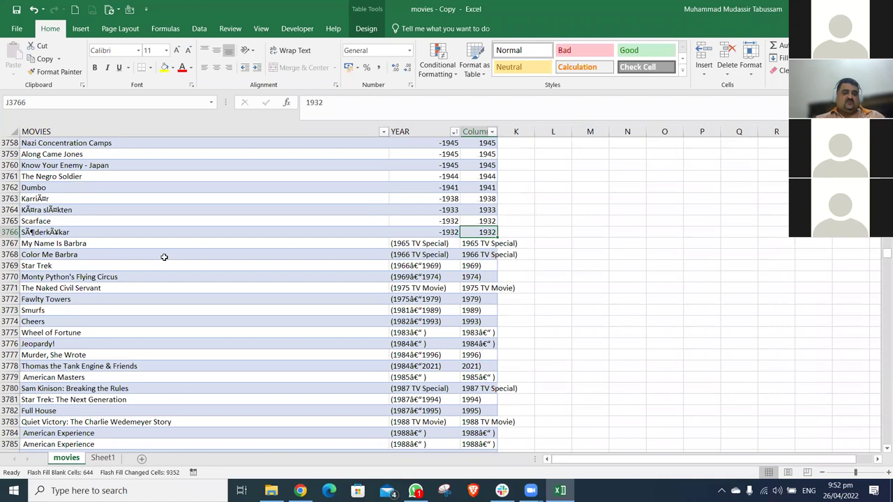
pyautogui.click(6, 220)
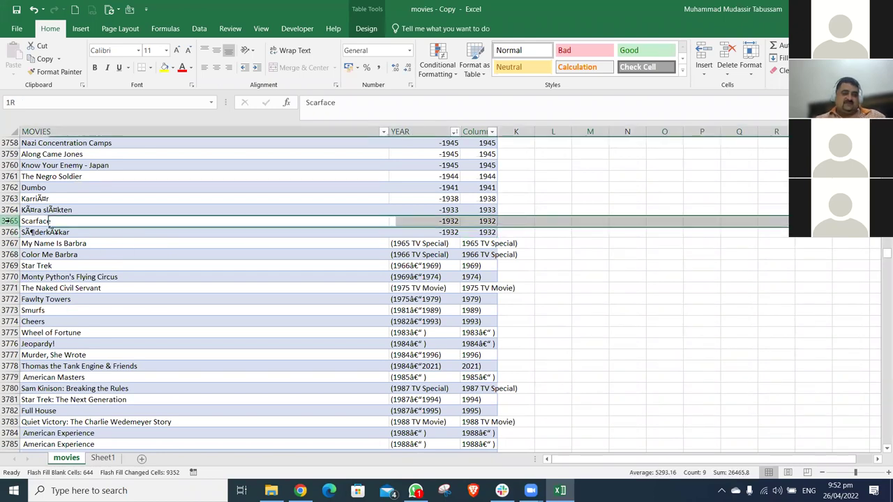
pyautogui.click(6, 231)
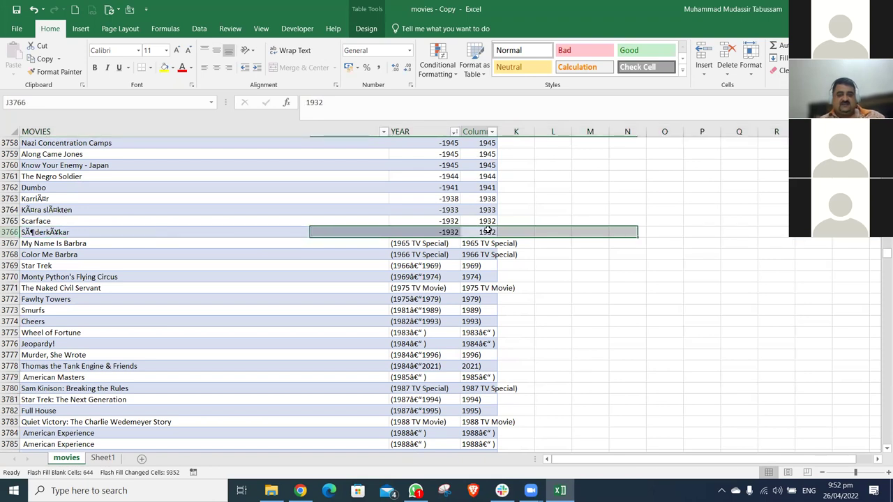
# Correct the Flash Filled value in J3767, beside "(1965 TV Special)", to 1965 as a new example for the rows below
pyautogui.click(488, 232)
pyautogui.click(490, 243)
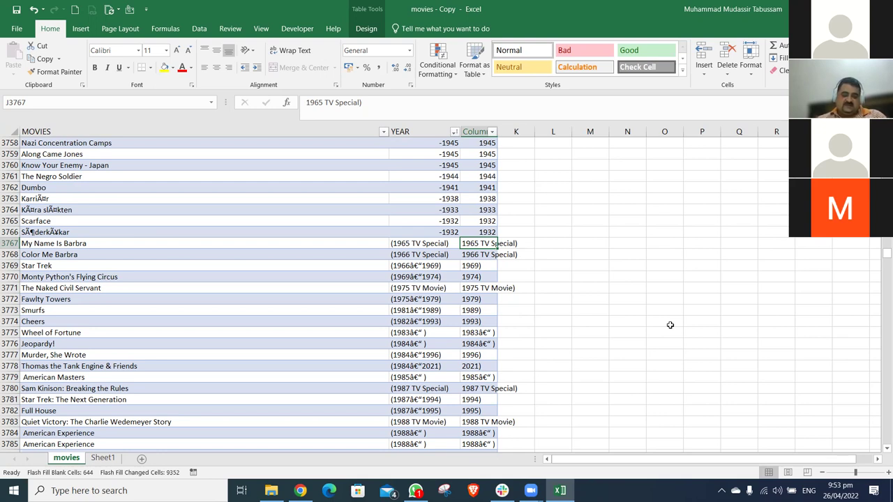
pyautogui.write('1')
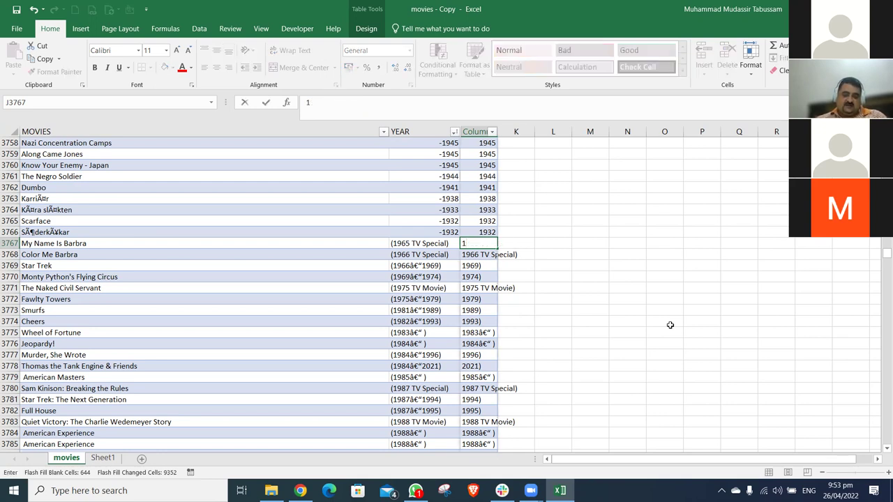
pyautogui.write('965')
pyautogui.press('Return')
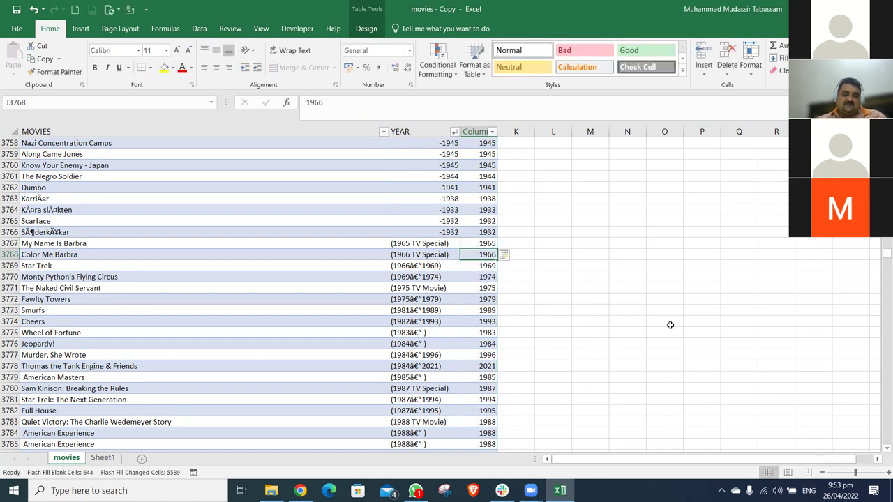
# Check the Flash Filled years in column J against the bracketed YEAR entries from row 3768 down to about row 4022
pyautogui.press('Down')
pyautogui.press('Down')
pyautogui.press('Down')
pyautogui.press('Down')
pyautogui.press('Down')
pyautogui.press('Down')
pyautogui.press('Down')
pyautogui.press('Down')
pyautogui.press('Down')
pyautogui.press('Down')
pyautogui.press('Down')
pyautogui.press('Down')
pyautogui.press('Down')
pyautogui.press('Down')
pyautogui.press('Down')
pyautogui.press('Down')
pyautogui.press('Down')
pyautogui.press('Down')
pyautogui.press('Down')
pyautogui.press('Down')
pyautogui.press('Down')
pyautogui.press('Down')
pyautogui.press('Down')
pyautogui.press('Down')
pyautogui.press('Down')
pyautogui.press('Down')
pyautogui.press('Down')
pyautogui.press('Down')
pyautogui.press('Down')
pyautogui.press('Down')
pyautogui.press('Down')
pyautogui.press('Down')
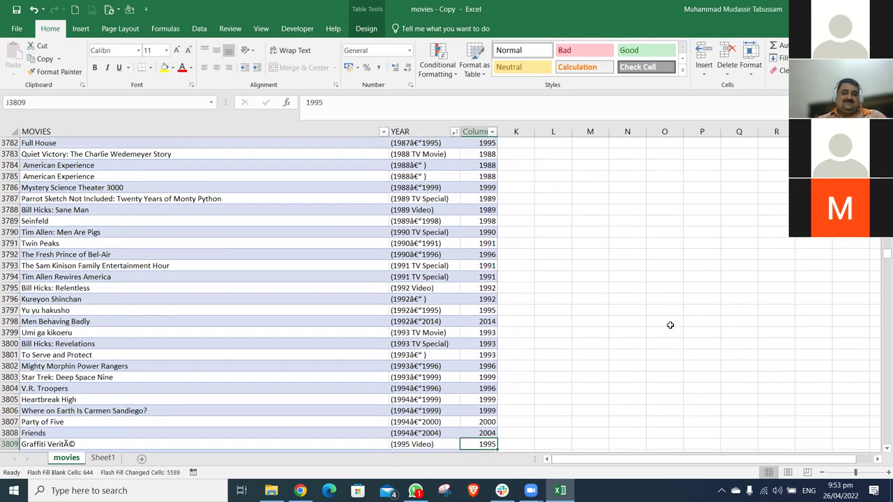
pyautogui.press('Down')
pyautogui.press('Down')
pyautogui.press('Down')
pyautogui.press('Down')
pyautogui.press('Down')
pyautogui.press('Down')
pyautogui.press('Down')
pyautogui.press('Down')
pyautogui.press('Down')
pyautogui.press('Down')
pyautogui.press('Down')
pyautogui.press('Down')
pyautogui.press('Down')
pyautogui.press('Down')
pyautogui.press('Down')
pyautogui.press('Down')
pyautogui.press('Down')
pyautogui.press('Down')
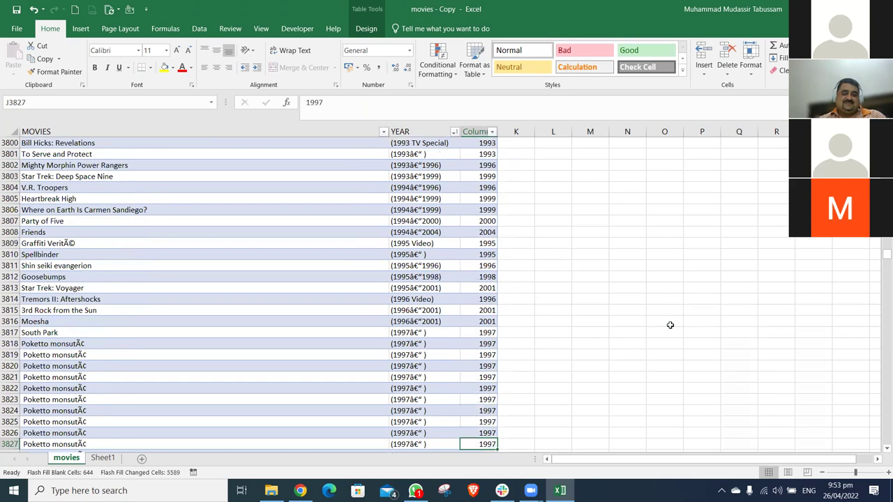
pyautogui.press('Down')
pyautogui.press('Down')
pyautogui.press('Down')
pyautogui.press('Down')
pyautogui.press('Down')
pyautogui.press('Down')
pyautogui.press('Down')
pyautogui.press('Down')
pyautogui.press('Down')
pyautogui.press('Down')
pyautogui.press('Down')
pyautogui.press('Down')
pyautogui.press('Down')
pyautogui.press('Down')
pyautogui.press('Down')
pyautogui.press('Down')
pyautogui.press('Down')
pyautogui.press('Down')
pyautogui.press('Down')
pyautogui.press('Down')
pyautogui.press('Down')
pyautogui.press('Down')
pyautogui.press('Down')
pyautogui.press('Down')
pyautogui.press('Down')
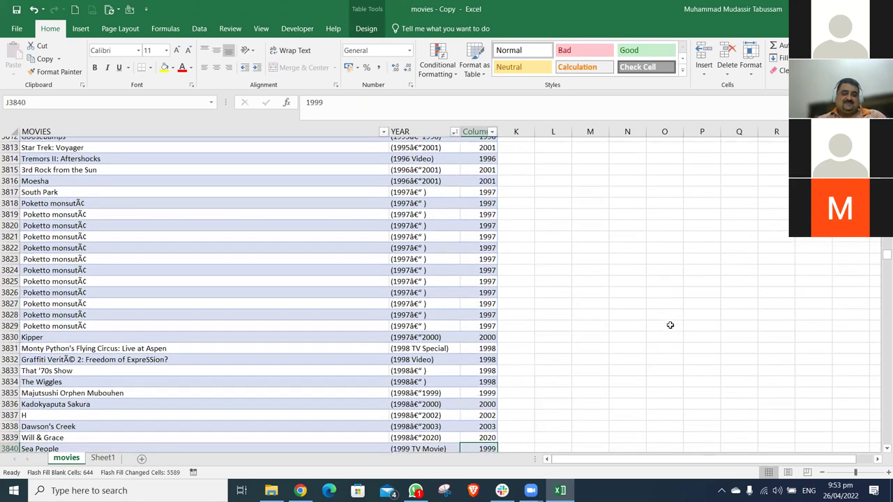
pyautogui.press('Down')
pyautogui.press('Down')
pyautogui.press('Down')
pyautogui.press('Down')
pyautogui.press('Down')
pyautogui.press('Down')
pyautogui.press('Down')
pyautogui.press('Down')
pyautogui.press('Down')
pyautogui.press('Down')
pyautogui.press('Down')
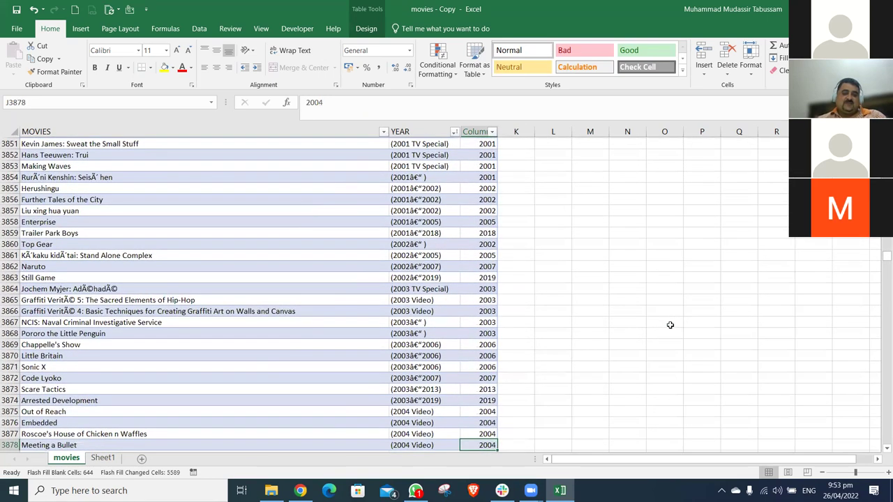
pyautogui.press('Down')
pyautogui.press('Down')
pyautogui.press('Down')
pyautogui.press('Down')
pyautogui.press('Down')
pyautogui.press('Down')
pyautogui.press('Down')
pyautogui.press('Down')
pyautogui.press('Down')
pyautogui.press('Down')
pyautogui.press('Down')
pyautogui.press('Down')
pyautogui.press('Down')
pyautogui.press('Down')
pyautogui.press('Down')
pyautogui.press('Down')
pyautogui.press('Down')
pyautogui.press('Down')
pyautogui.press('Down')
pyautogui.press('Down')
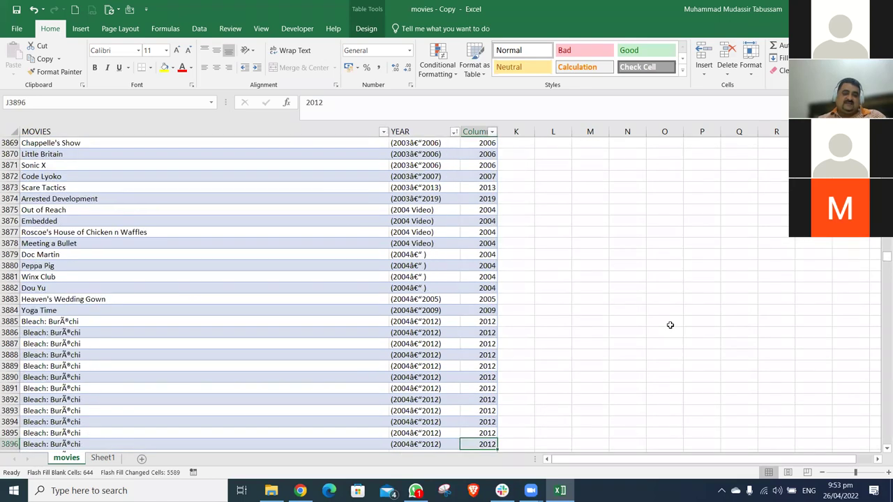
pyautogui.press('Down')
pyautogui.press('Down')
pyautogui.press('Down')
pyautogui.press('Down')
pyautogui.press('Down')
pyautogui.press('Down')
pyautogui.press('Down')
pyautogui.press('Down')
pyautogui.press('Down')
pyautogui.press('Down')
pyautogui.press('Down')
pyautogui.press('Down')
pyautogui.press('Down')
pyautogui.press('Down')
pyautogui.press('Down')
pyautogui.press('Down')
pyautogui.press('Down')
pyautogui.press('Down')
pyautogui.press('Down')
pyautogui.press('Down')
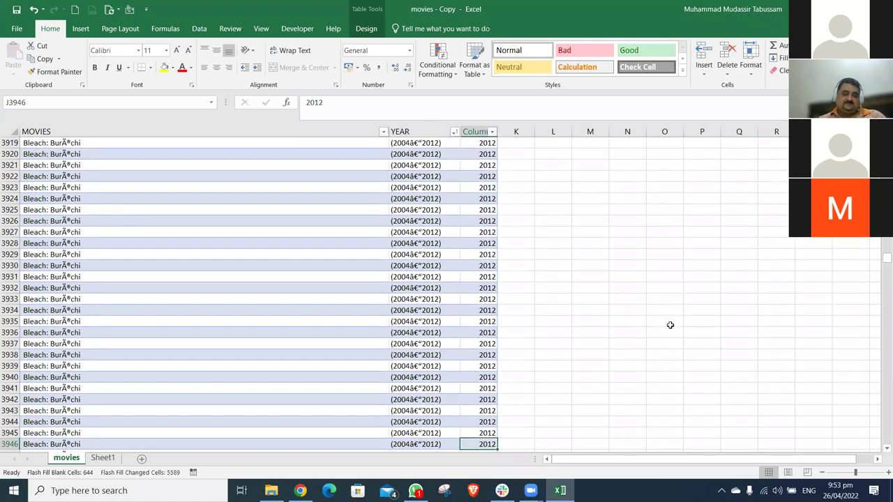
pyautogui.press('Down')
pyautogui.press('Down')
pyautogui.press('Down')
pyautogui.press('Down')
pyautogui.press('Down')
pyautogui.press('Down')
pyautogui.press('Down')
pyautogui.press('Down')
pyautogui.press('Down')
pyautogui.press('Down')
pyautogui.press('Down')
pyautogui.press('Down')
pyautogui.press('Down')
pyautogui.press('Down')
pyautogui.press('Down')
pyautogui.press('Down')
pyautogui.press('Down')
pyautogui.press('Down')
pyautogui.press('Down')
pyautogui.press('Down')
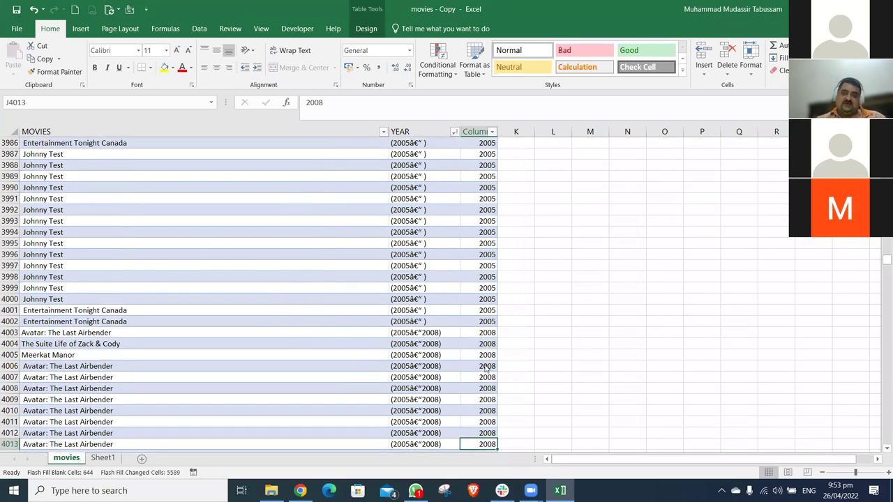
pyautogui.press('Down')
pyautogui.press('Down')
pyautogui.press('Down')
pyautogui.press('Down')
pyautogui.press('Down')
pyautogui.press('Down')
pyautogui.press('Down')
pyautogui.press('Down')
pyautogui.press('Down')
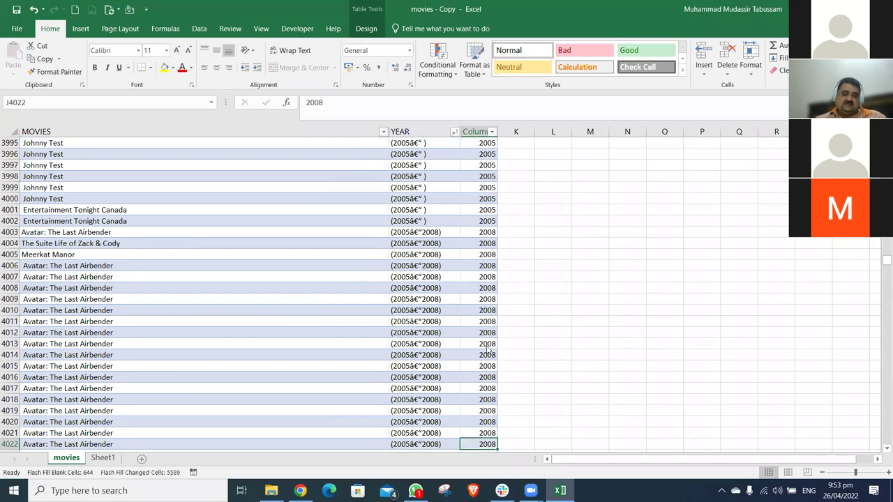
# Look through the whole filter list of column J, down to its non-year entries and blanks, leaving the filter unapplied
pyautogui.hotkey('ctrl', 'Up')
pyautogui.hotkey('alt', 'Down')
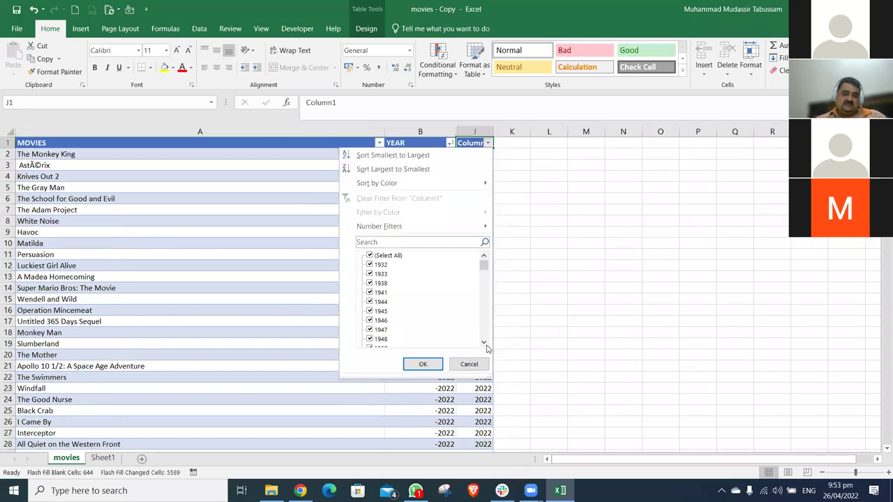
pyautogui.click(483, 342)
pyautogui.click(483, 343)
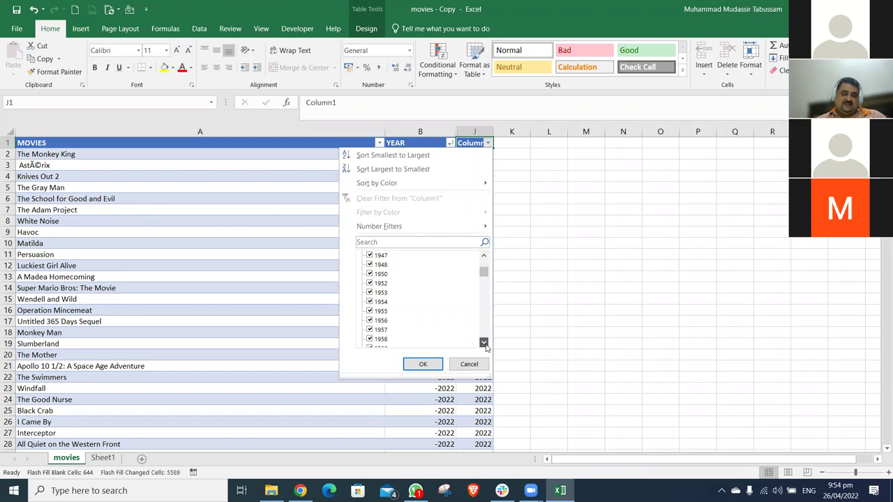
pyautogui.moveTo(483, 343); pyautogui.dragTo(483, 343)
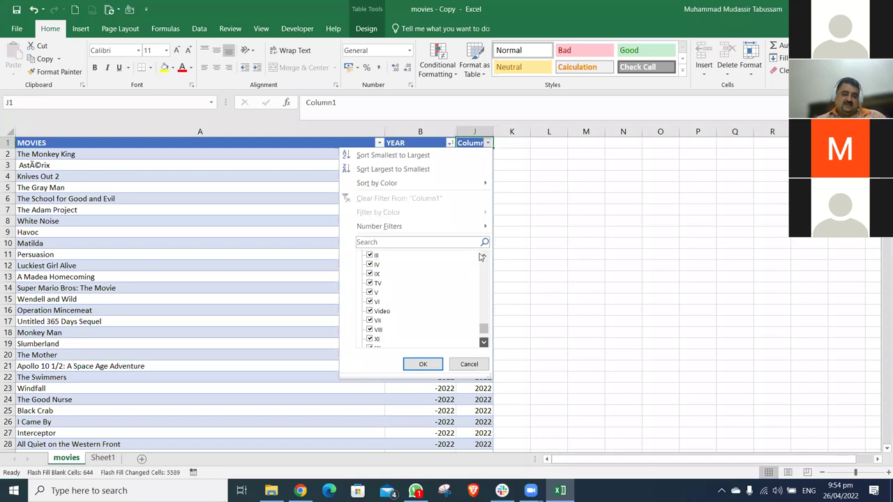
pyautogui.scroll(-2, 417, 249)
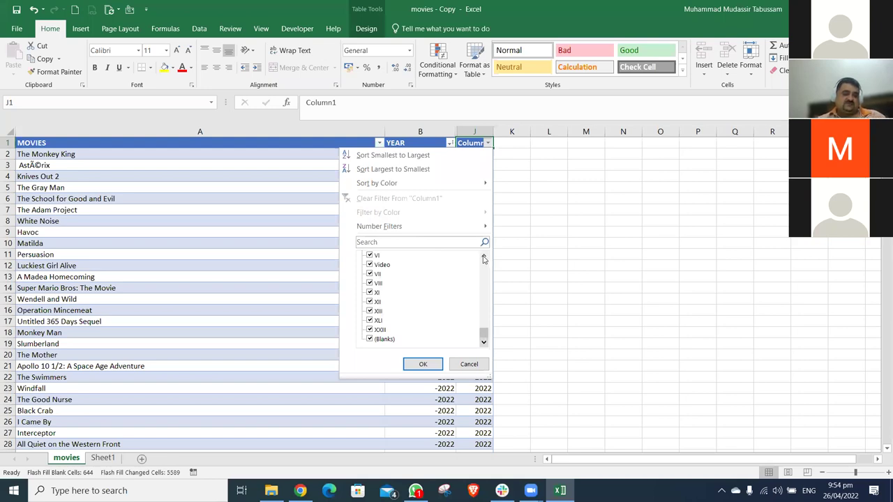
pyautogui.scroll(3, 393, 293)
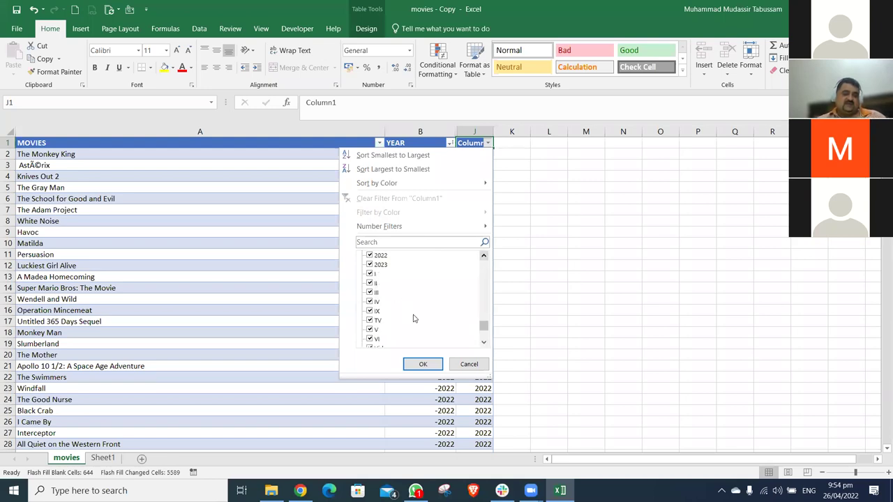
pyautogui.scroll(1, 413, 319)
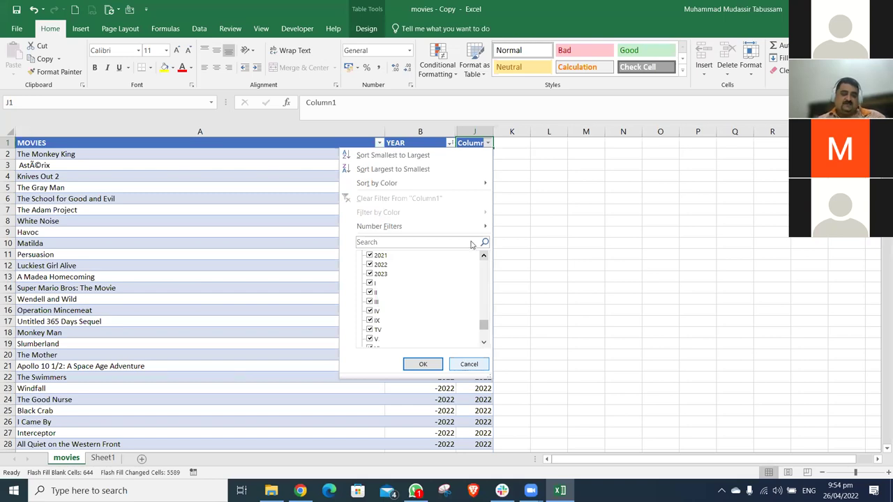
pyautogui.press('Escape')
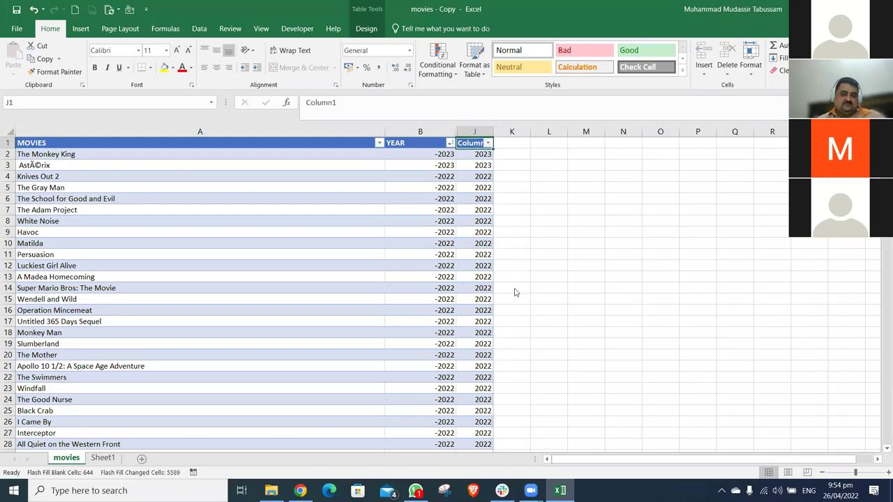
pyautogui.hotkey('alt', 'Down')
pyautogui.press('space')
pyautogui.scroll(-8, 481, 293)
pyautogui.scroll(-5, 473, 368)
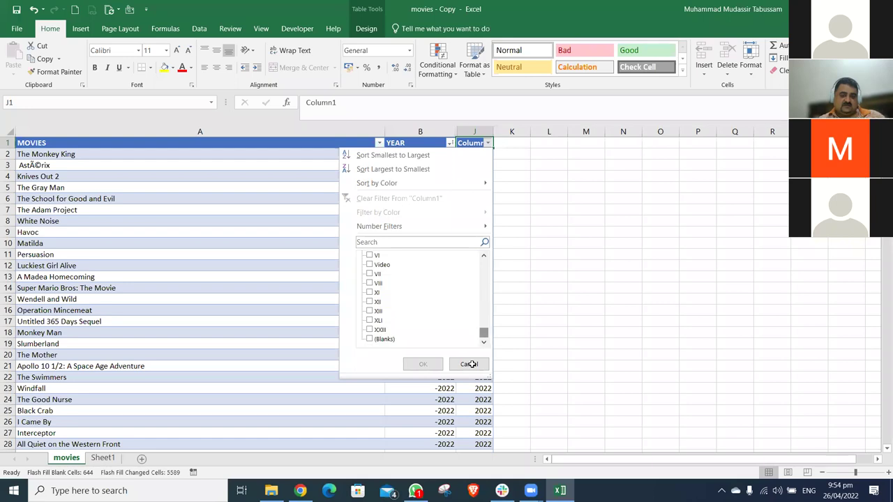
pyautogui.click(468, 364)
# Compare the column J values with the raw YEAR entries from the end of the filled data at row 9356 up to about row 9138
pyautogui.press('Down')
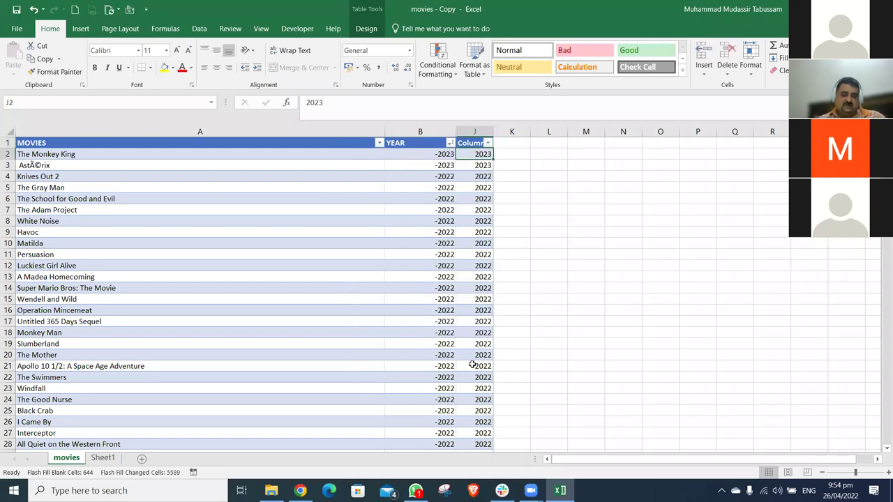
pyautogui.hotkey('ctrl', 'Down')
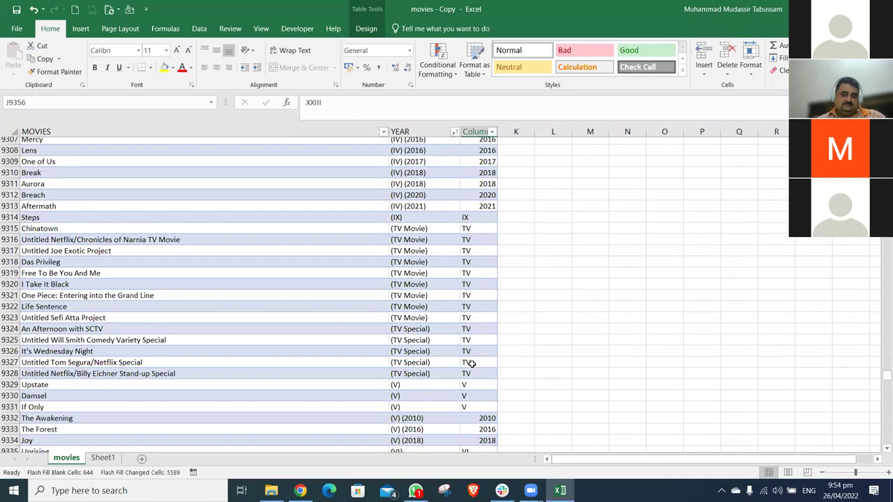
pyautogui.press('Up')
pyautogui.press('Up')
pyautogui.press('Up')
pyautogui.press('Up')
pyautogui.press('Up')
pyautogui.press('Up')
pyautogui.press('Up')
pyautogui.press('Up')
pyautogui.press('Up')
pyautogui.press('Up')
pyautogui.press('Up')
pyautogui.press('Up')
pyautogui.press('Up')
pyautogui.press('Up')
pyautogui.press('Up')
pyautogui.press('Up')
pyautogui.press('Up')
pyautogui.press('Up')
pyautogui.press('Up')
pyautogui.press('Up')
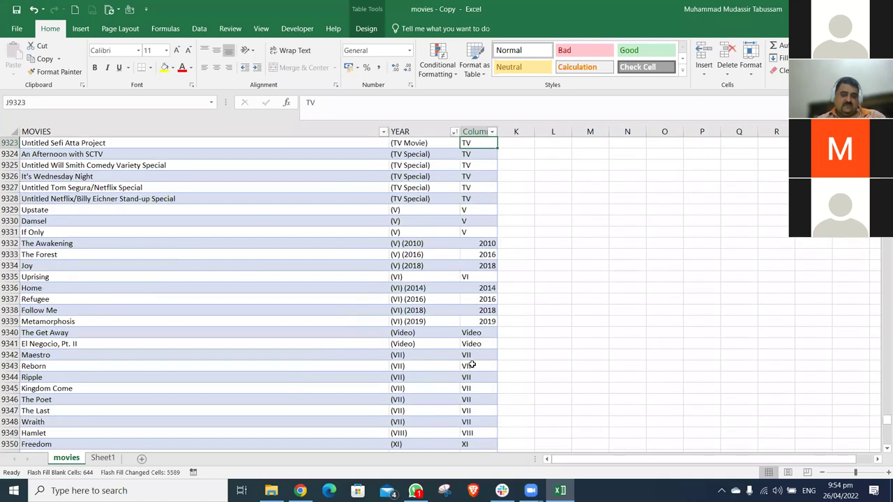
pyautogui.press('Up')
pyautogui.press('Up')
pyautogui.press('Up')
pyautogui.press('Up')
pyautogui.press('Up')
pyautogui.press('Up')
pyautogui.press('Up')
pyautogui.press('Up')
pyautogui.press('Up')
pyautogui.press('Up')
pyautogui.press('Up')
pyautogui.press('Up')
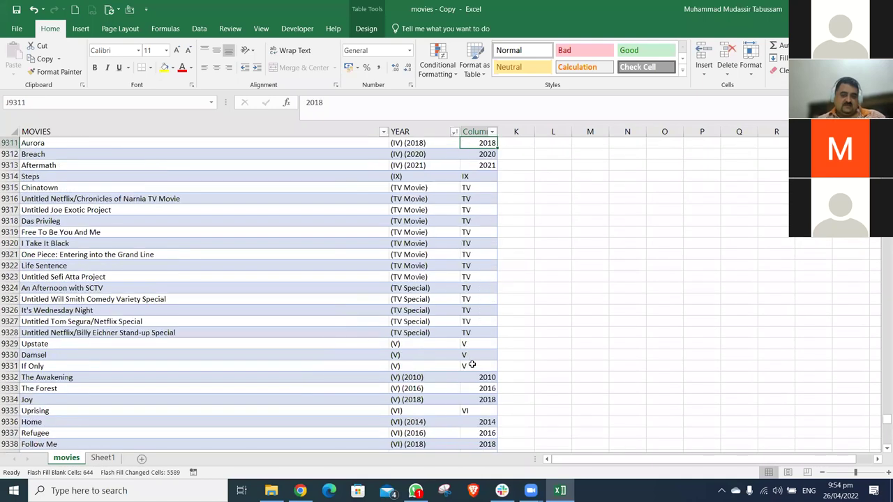
pyautogui.press('Up')
pyautogui.press('Up')
pyautogui.press('Up')
pyautogui.press('Up')
pyautogui.press('Up')
pyautogui.press('Up')
pyautogui.press('Up')
pyautogui.press('Up')
pyautogui.press('Up')
pyautogui.press('Up')
pyautogui.press('Up')
pyautogui.press('Up')
pyautogui.press('Up')
pyautogui.press('Up')
pyautogui.press('Up')
pyautogui.press('Up')
pyautogui.press('Up')
pyautogui.press('Up')
pyautogui.press('Up')
pyautogui.press('Up')
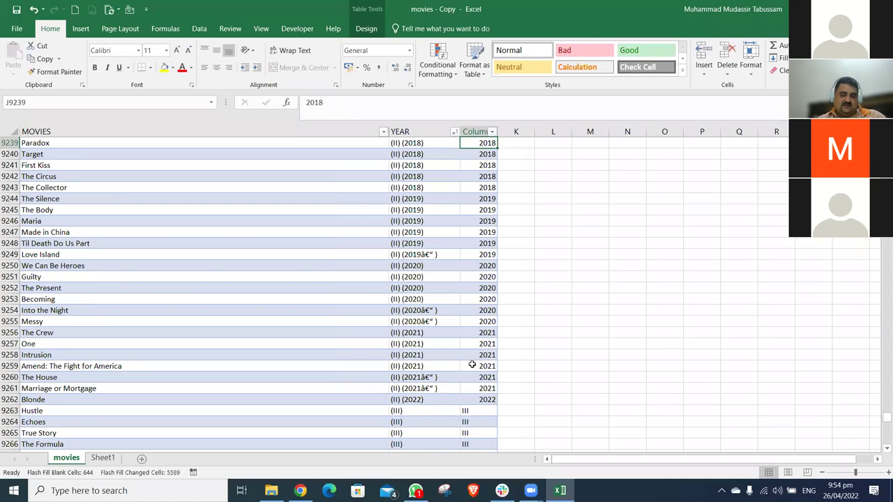
pyautogui.press('Up')
pyautogui.press('Up')
pyautogui.press('Up')
pyautogui.press('Up')
pyautogui.press('Up')
pyautogui.press('Up')
pyautogui.press('Up')
pyautogui.press('Up')
pyautogui.press('Up')
pyautogui.press('Up')
pyautogui.press('Up')
pyautogui.press('Up')
pyautogui.press('Up')
pyautogui.press('Up')
pyautogui.press('Up')
pyautogui.press('Up')
pyautogui.press('Up')
pyautogui.press('Up')
pyautogui.press('Up')
pyautogui.press('Up')
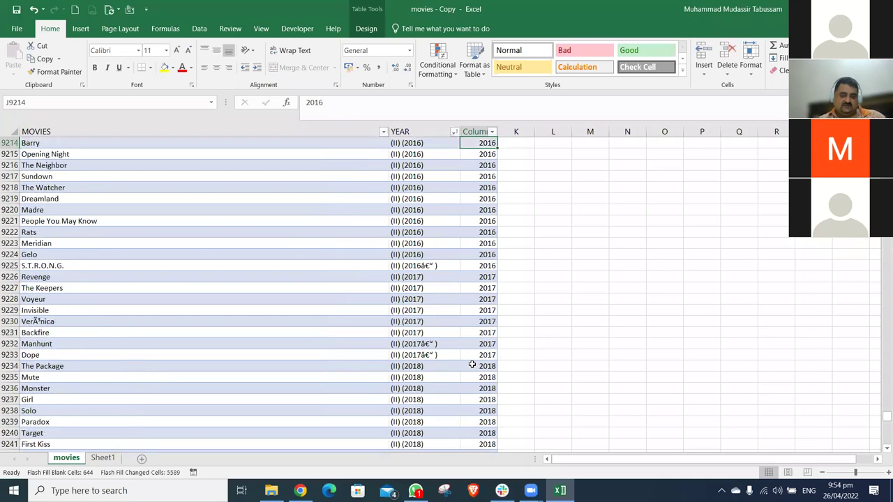
pyautogui.press('Up')
pyautogui.press('Up')
pyautogui.press('Up')
pyautogui.press('Up')
pyautogui.press('Up')
pyautogui.press('Up')
pyautogui.press('Up')
pyautogui.press('Up')
pyautogui.press('Up')
pyautogui.press('Up')
pyautogui.press('Up')
pyautogui.press('Up')
pyautogui.press('Up')
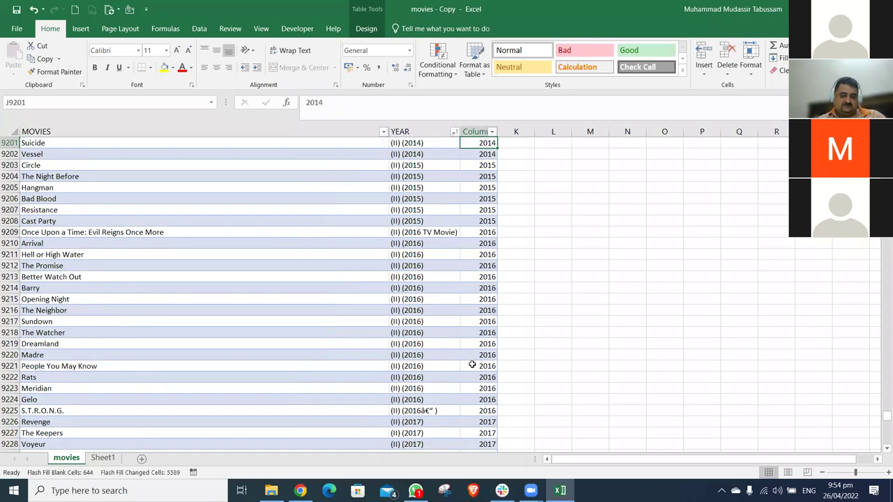
pyautogui.press('Up')
pyautogui.press('Up')
pyautogui.press('Up')
pyautogui.press('Up')
pyautogui.press('Up')
pyautogui.press('Up')
pyautogui.press('Up')
pyautogui.press('Up')
pyautogui.press('Up')
pyautogui.press('Up')
pyautogui.press('Up')
pyautogui.press('Up')
pyautogui.press('Up')
pyautogui.press('Up')
pyautogui.press('Up')
pyautogui.press('Up')
pyautogui.press('Up')
pyautogui.press('Up')
pyautogui.press('Up')
pyautogui.press('Up')
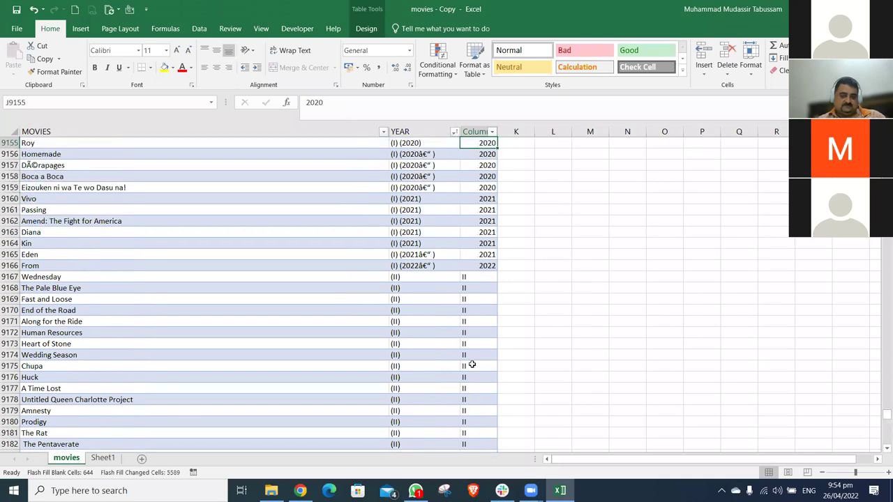
pyautogui.press('Up')
pyautogui.press('Up')
pyautogui.press('Up')
pyautogui.press('Up')
pyautogui.press('Up')
pyautogui.press('Up')
pyautogui.press('Up')
pyautogui.press('Up')
pyautogui.press('Up')
pyautogui.press('Up')
pyautogui.press('Up')
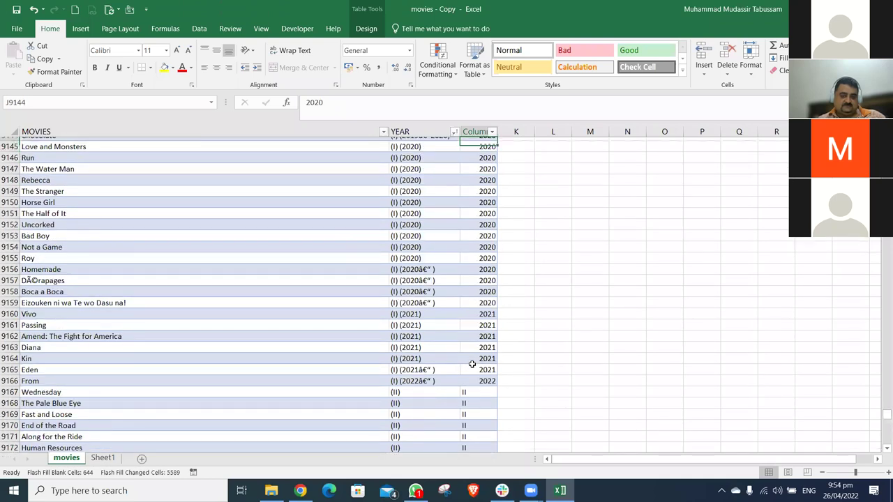
pyautogui.press('Up')
pyautogui.press('Up')
pyautogui.press('Up')
pyautogui.press('Up')
pyautogui.press('Up')
pyautogui.press('Up')
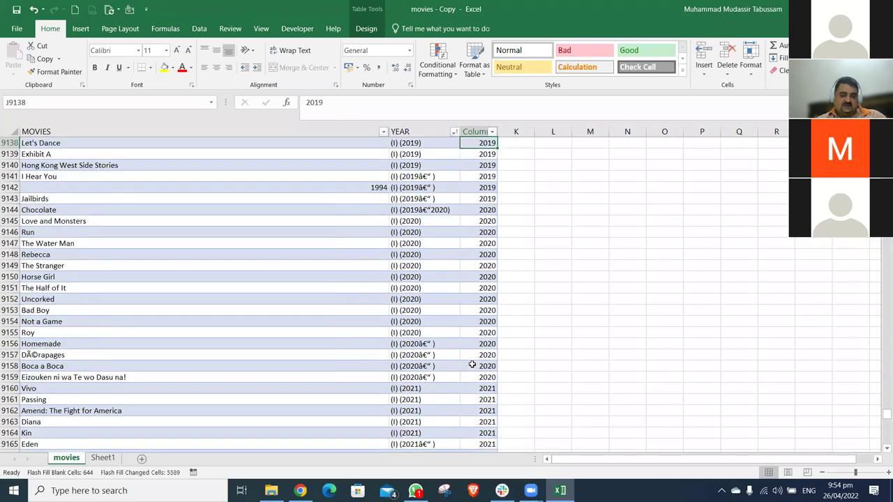
# Compare the column J values with the raw YEAR entries from row 9138 up to about row 9009, including the year-range entries
pyautogui.press('Up')
pyautogui.press('Up')
pyautogui.press('Up')
pyautogui.press('Up')
pyautogui.press('Up')
pyautogui.press('Up')
pyautogui.press('Up')
pyautogui.press('Up')
pyautogui.press('Up')
pyautogui.press('Up')
pyautogui.press('Up')
pyautogui.press('Up')
pyautogui.press('Up')
pyautogui.press('Up')
pyautogui.press('Up')
pyautogui.press('Up')
pyautogui.press('Up')
pyautogui.press('Up')
pyautogui.press('Up')
pyautogui.press('Up')
pyautogui.press('Up')
pyautogui.press('Up')
pyautogui.press('Up')
pyautogui.press('Up')
pyautogui.press('Up')
pyautogui.press('Up')
pyautogui.press('Up')
pyautogui.press('Up')
pyautogui.press('Up')
pyautogui.press('Up')
pyautogui.press('Up')
pyautogui.press('Up')
pyautogui.press('Up')
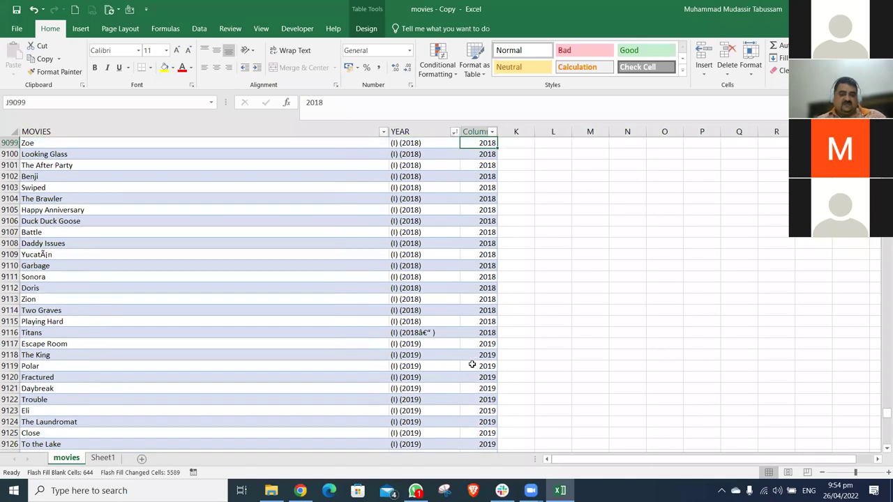
pyautogui.press('Up')
pyautogui.press('Up')
pyautogui.press('Up')
pyautogui.press('Up')
pyautogui.press('Up')
pyautogui.press('Up')
pyautogui.press('Up')
pyautogui.press('Up')
pyautogui.press('Up')
pyautogui.press('Up')
pyautogui.press('Up')
pyautogui.press('Up')
pyautogui.press('Up')
pyautogui.press('Up')
pyautogui.press('Up')
pyautogui.press('Up')
pyautogui.press('Up')
pyautogui.press('Up')
pyautogui.press('Up')
pyautogui.press('Up')
pyautogui.press('Up')
pyautogui.press('Up')
pyautogui.press('Up')
pyautogui.press('Up')
pyautogui.press('Up')
pyautogui.press('Up')
pyautogui.press('Up')
pyautogui.press('Up')
pyautogui.press('Up')
pyautogui.press('Up')
pyautogui.press('Up')
pyautogui.press('Up')
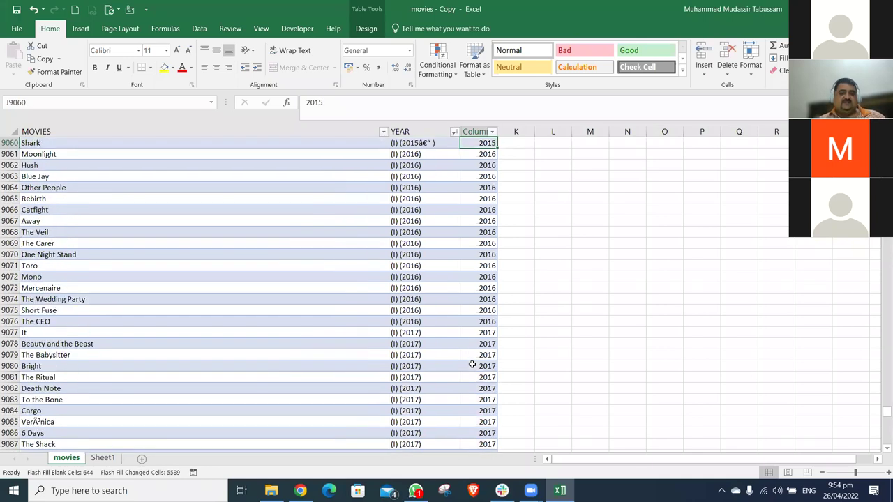
pyautogui.press('Up')
pyautogui.press('Up')
pyautogui.press('Up')
pyautogui.press('Up')
pyautogui.press('Up')
pyautogui.press('Up')
pyautogui.press('Up')
pyautogui.press('Up')
pyautogui.press('Up')
pyautogui.press('Up')
pyautogui.press('Up')
pyautogui.press('Up')
pyautogui.press('Up')
pyautogui.press('Up')
pyautogui.press('Up')
pyautogui.press('Up')
pyautogui.press('Up')
pyautogui.press('Up')
pyautogui.press('Up')
pyautogui.press('Up')
pyautogui.press('Down')
pyautogui.press('Down')
pyautogui.press('Down')
pyautogui.press('Down')
pyautogui.press('Down')
pyautogui.press('Down')
pyautogui.press('Down')
pyautogui.press('Down')
pyautogui.press('Down')
pyautogui.press('Down')
pyautogui.press('Down')
pyautogui.press('Down')
pyautogui.press('Down')
pyautogui.press('Down')
pyautogui.press('Down')
pyautogui.press('Down')
pyautogui.press('Down')
pyautogui.press('Down')
pyautogui.press('Down')
pyautogui.press('Down')
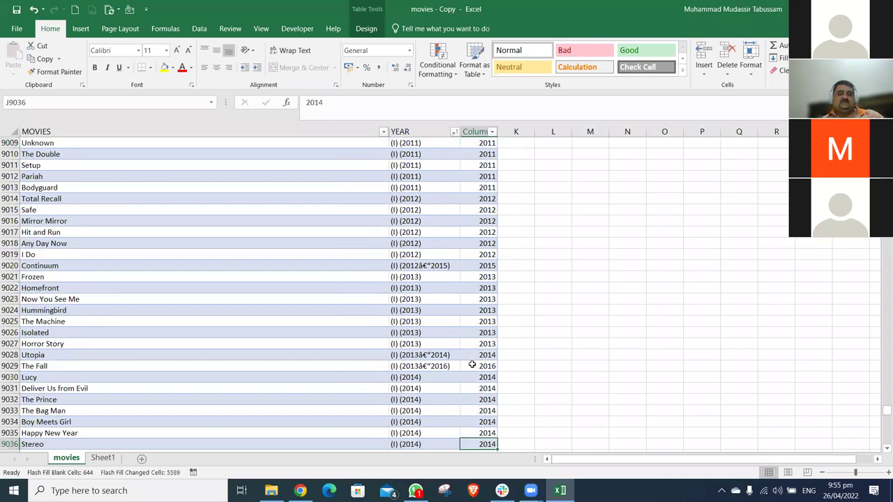
pyautogui.press('Down')
pyautogui.press('Down')
pyautogui.press('Down')
pyautogui.press('Down')
pyautogui.press('Down')
pyautogui.press('Down')
pyautogui.press('Down')
pyautogui.press('Down')
pyautogui.press('Down')
pyautogui.press('Down')
# Try the range 2013-2014 as a Flash Fill example in J9028, beside Utopia, and undo both the entry and its fill
pyautogui.press('Up')
pyautogui.press('Up')
pyautogui.press('Up')
pyautogui.press('Up')
pyautogui.press('Up')
pyautogui.press('Up')
pyautogui.press('Up')
pyautogui.press('Up')
pyautogui.press('Up')
pyautogui.press('Up')
pyautogui.press('Up')
pyautogui.press('Up')
pyautogui.press('Up')
pyautogui.press('Up')
pyautogui.press('Up')
pyautogui.press('Up')
pyautogui.press('Up')
pyautogui.press('Up')
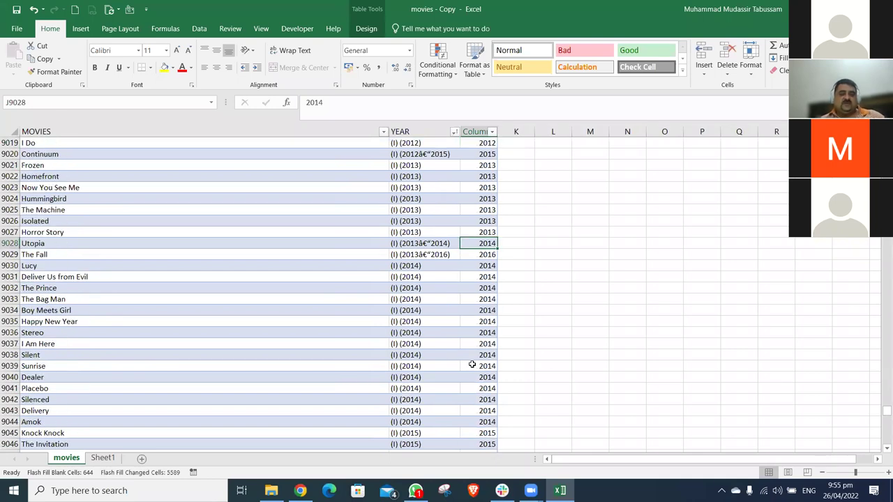
pyautogui.write('2013')
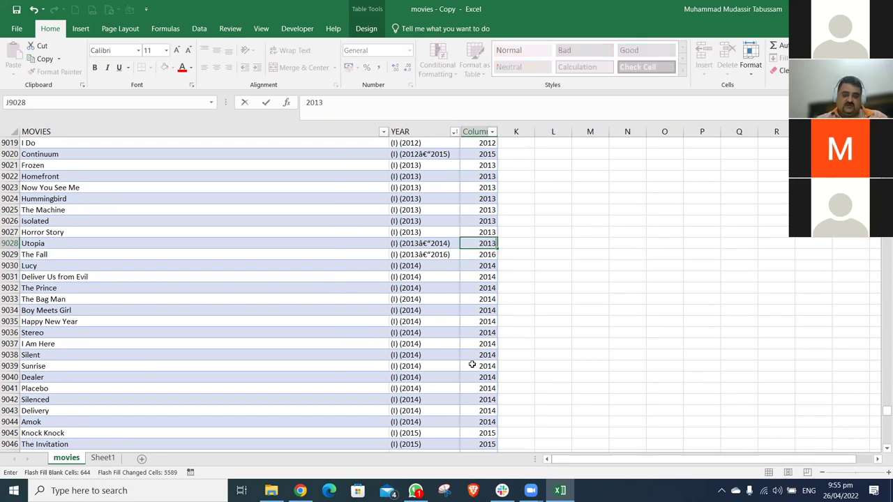
pyautogui.write('-2014')
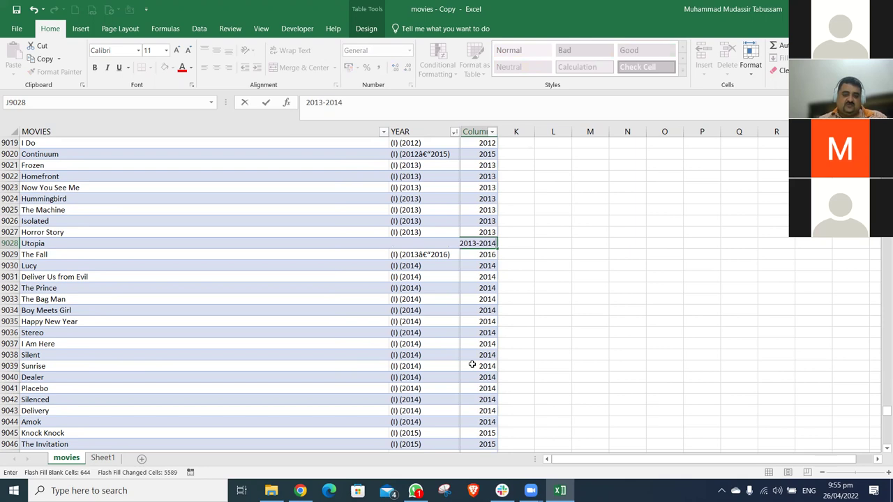
pyautogui.press('Return')
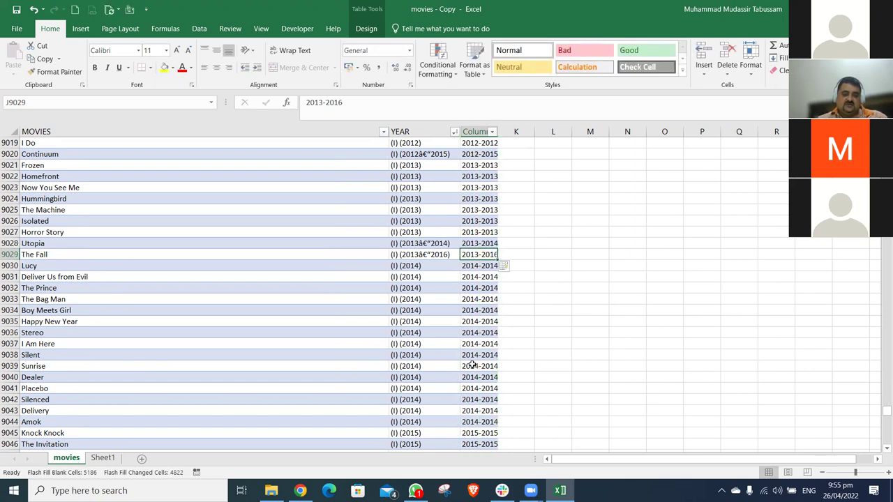
pyautogui.hotkey('ctrl', 'z')
pyautogui.hotkey('ctrl', 'z')
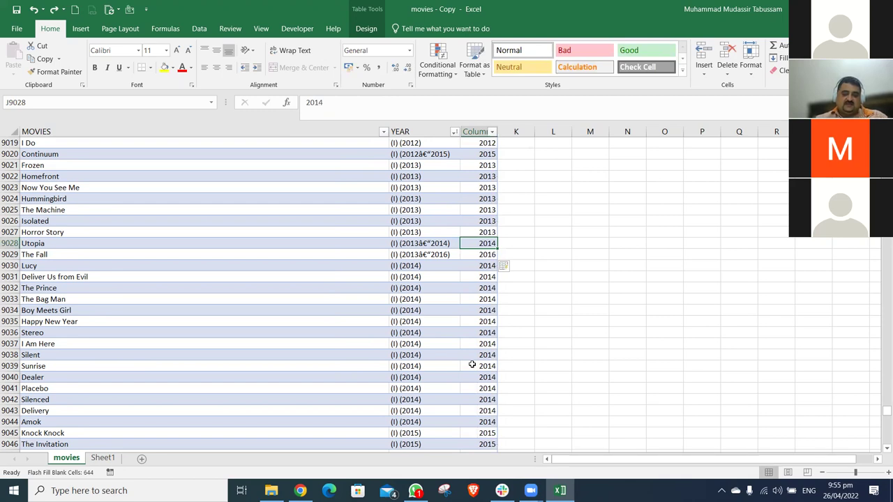
# Check the column J values against the YEAR entries from row 9028 up to about row 8457, and return to the column's header cell J1
pyautogui.press('pageup')
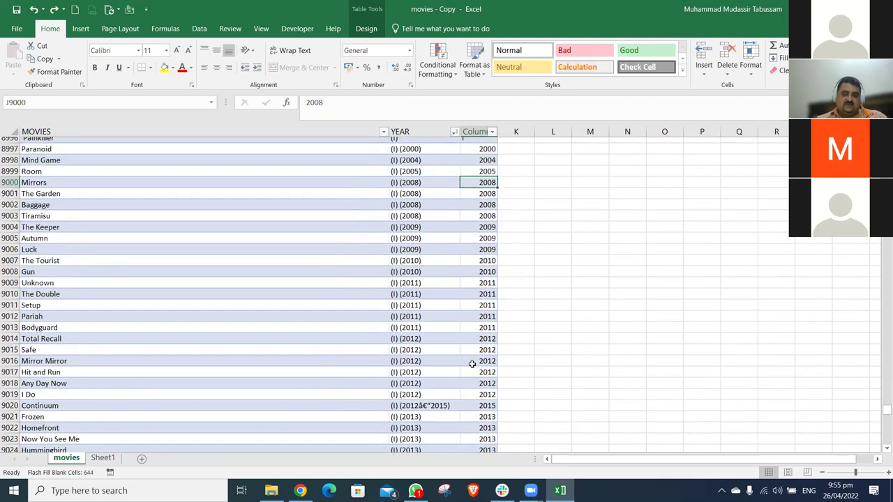
pyautogui.scroll(2, 472, 364)
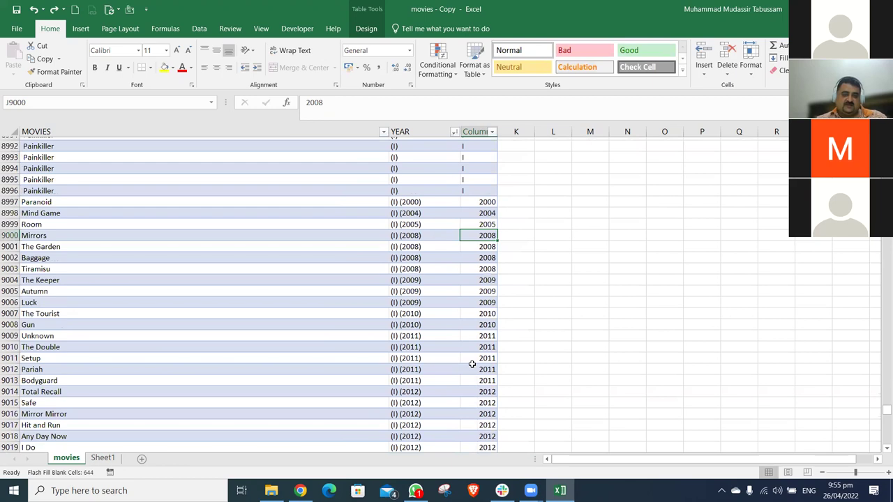
pyautogui.press('pageup')
pyautogui.press('pageup')
pyautogui.press('pageup')
pyautogui.press('pageup')
pyautogui.press('pageup')
pyautogui.press('pageup')
pyautogui.press('pageup')
pyautogui.press('pageup')
pyautogui.press('pageup')
pyautogui.press('pageup')
pyautogui.press('pageup')
pyautogui.press('pageup')
pyautogui.press('pageup')
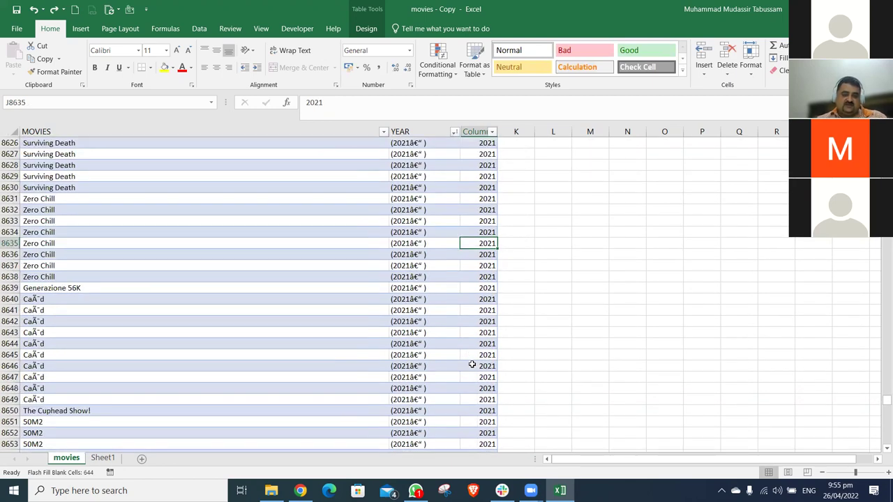
pyautogui.press('pageup')
pyautogui.press('pageup')
pyautogui.press('pageup')
pyautogui.press('pageup')
pyautogui.press('pageup')
pyautogui.press('pageup')
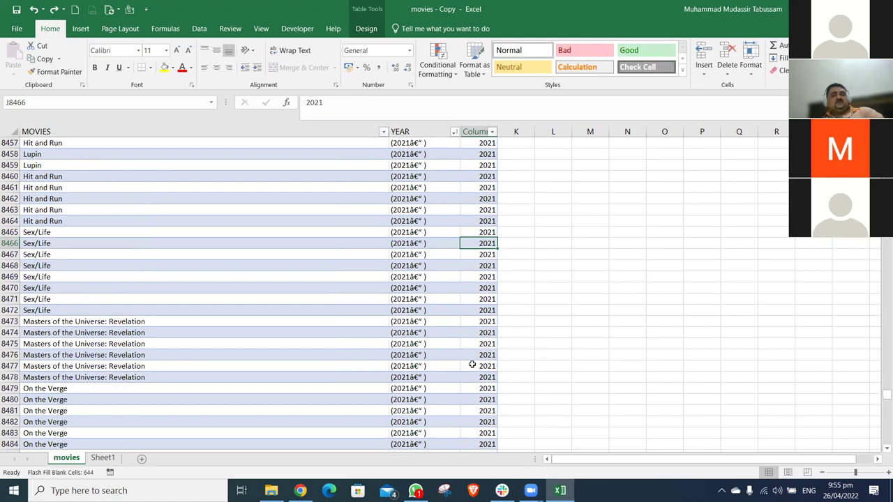
pyautogui.hotkey('ctrl', 'Up')
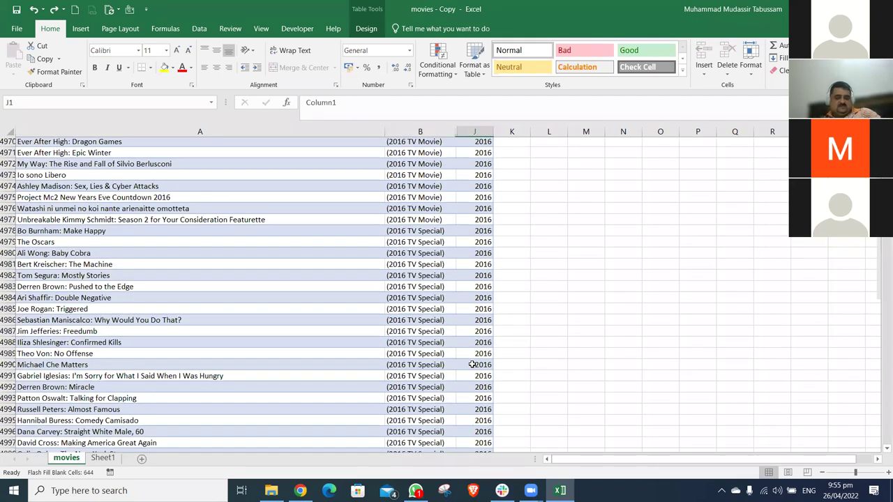
# Compare the column J values with the raw YEAR entries from the top of the table down to about row 3517
pyautogui.press('Down')
pyautogui.press('Down')
pyautogui.press('Down')
pyautogui.press('Down')
pyautogui.press('Down')
pyautogui.press('Down')
pyautogui.press('Down')
pyautogui.press('Down')
pyautogui.press('Down')
pyautogui.press('Down')
pyautogui.press('Down')
pyautogui.press('Down')
pyautogui.press('Down')
pyautogui.press('Down')
pyautogui.press('Down')
pyautogui.press('Down')
pyautogui.press('Down')
pyautogui.press('Down')
pyautogui.press('Down')
pyautogui.press('Down')
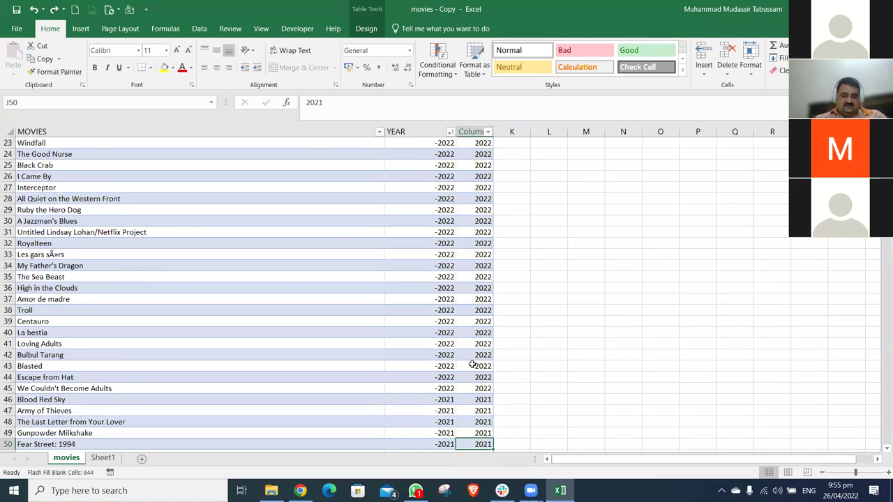
pyautogui.press('pagedown')
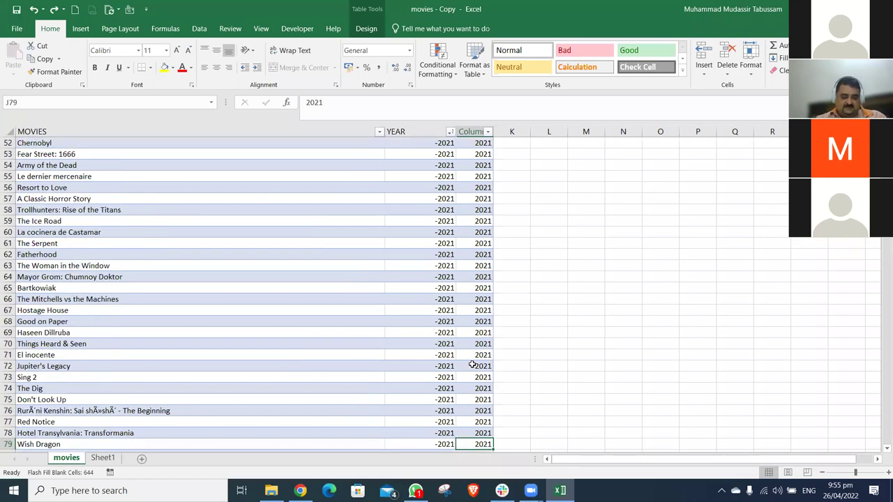
pyautogui.press('pagedown')
pyautogui.press('pagedown')
pyautogui.press('pagedown')
pyautogui.press('pagedown')
pyautogui.press('pagedown')
pyautogui.press('pagedown')
pyautogui.press('pagedown')
pyautogui.press('pagedown')
pyautogui.press('pagedown')
pyautogui.press('pagedown')
pyautogui.press('pagedown')
pyautogui.press('pagedown')
pyautogui.press('pagedown')
pyautogui.press('pagedown')
pyautogui.press('pagedown')
pyautogui.press('pagedown')
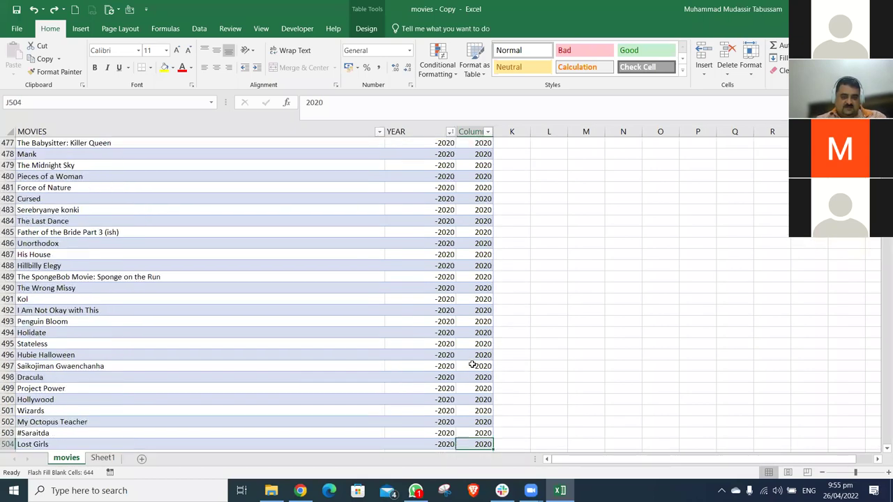
pyautogui.press('pagedown')
pyautogui.press('pagedown')
pyautogui.press('pagedown')
pyautogui.press('pagedown')
pyautogui.press('pagedown')
pyautogui.press('pagedown')
pyautogui.press('pagedown')
pyautogui.press('pagedown')
pyautogui.press('pagedown')
pyautogui.press('pagedown')
pyautogui.press('pagedown')
pyautogui.press('pagedown')
pyautogui.press('pagedown')
pyautogui.press('pagedown')
pyautogui.press('pagedown')
pyautogui.press('pagedown')
pyautogui.press('pagedown')
pyautogui.press('pagedown')
pyautogui.press('pagedown')
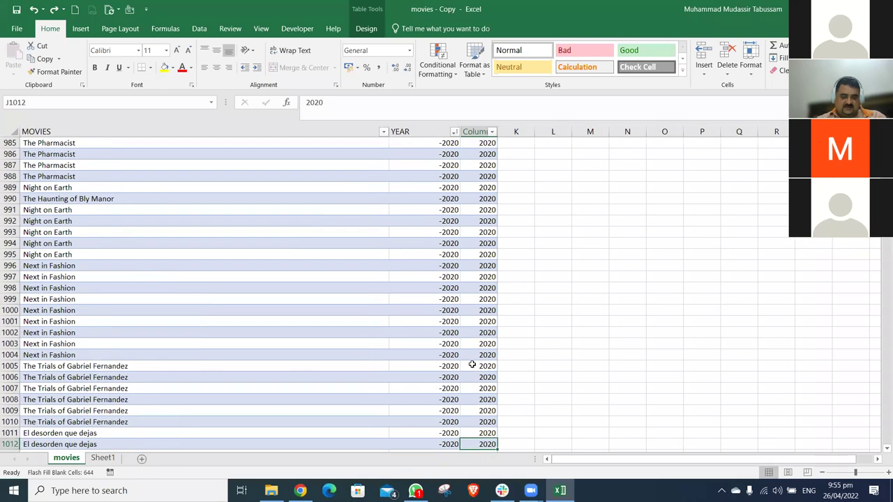
pyautogui.press('pagedown')
pyautogui.press('pagedown')
pyautogui.press('pagedown')
pyautogui.press('pagedown')
pyautogui.press('pagedown')
pyautogui.press('pagedown')
pyautogui.press('pagedown')
pyautogui.press('pagedown')
pyautogui.press('pagedown')
pyautogui.press('pagedown')
pyautogui.press('pagedown')
pyautogui.press('pagedown')
pyautogui.press('pagedown')
pyautogui.press('pagedown')
pyautogui.press('pagedown')
pyautogui.press('pagedown')
pyautogui.press('pagedown')
pyautogui.press('pagedown')
pyautogui.press('pagedown')
pyautogui.press('pagedown')
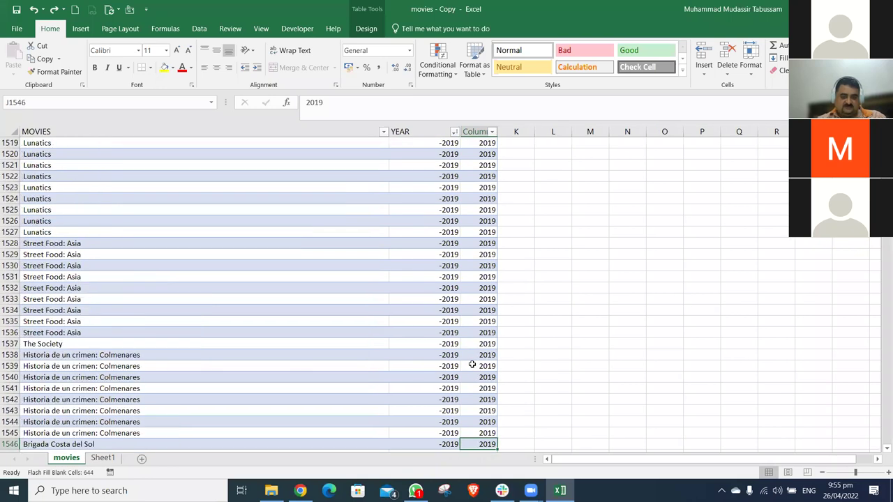
pyautogui.press('pagedown')
pyautogui.press('pagedown')
pyautogui.press('pagedown')
pyautogui.press('pagedown')
pyautogui.press('pagedown')
pyautogui.press('pagedown')
pyautogui.press('pagedown')
pyautogui.press('pagedown')
pyautogui.press('pagedown')
pyautogui.press('pagedown')
pyautogui.press('pagedown')
pyautogui.press('pagedown')
pyautogui.press('pagedown')
pyautogui.press('pagedown')
pyautogui.press('pagedown')
pyautogui.press('pagedown')
pyautogui.press('pagedown')
pyautogui.press('pagedown')
pyautogui.press('pagedown')
pyautogui.press('pagedown')
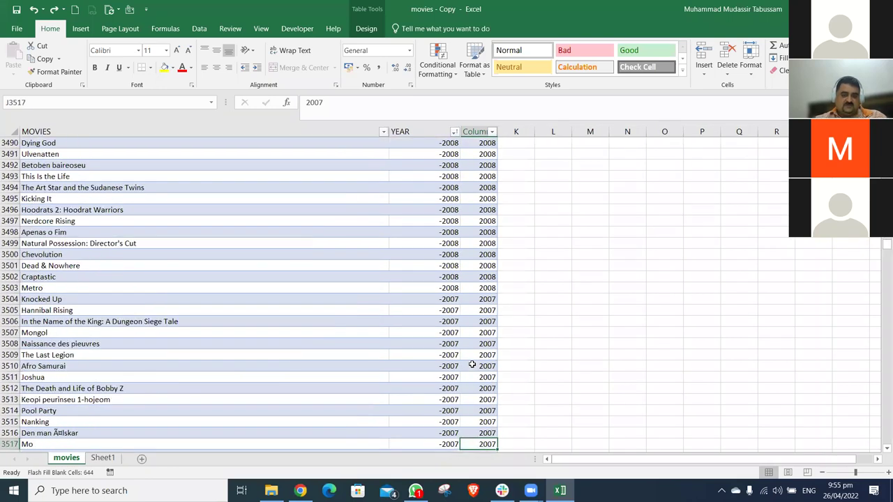
# Compare column J with the YEAR entries below row 3517, as far as the Dexter year-range rows around row 4163
pyautogui.press('pagedown')
pyautogui.press('pagedown')
pyautogui.press('pagedown')
pyautogui.press('pagedown')
pyautogui.press('pagedown')
pyautogui.press('pagedown')
pyautogui.press('pagedown')
pyautogui.press('pagedown')
pyautogui.press('pagedown')
pyautogui.press('pagedown')
pyautogui.press('pagedown')
pyautogui.press('pagedown')
pyautogui.press('pagedown')
pyautogui.press('pagedown')
pyautogui.press('pagedown')
pyautogui.press('pagedown')
pyautogui.press('pagedown')
pyautogui.press('pagedown')
pyautogui.press('pagedown')
pyautogui.press('pagedown')
pyautogui.press('pageup')
pyautogui.press('pageup')
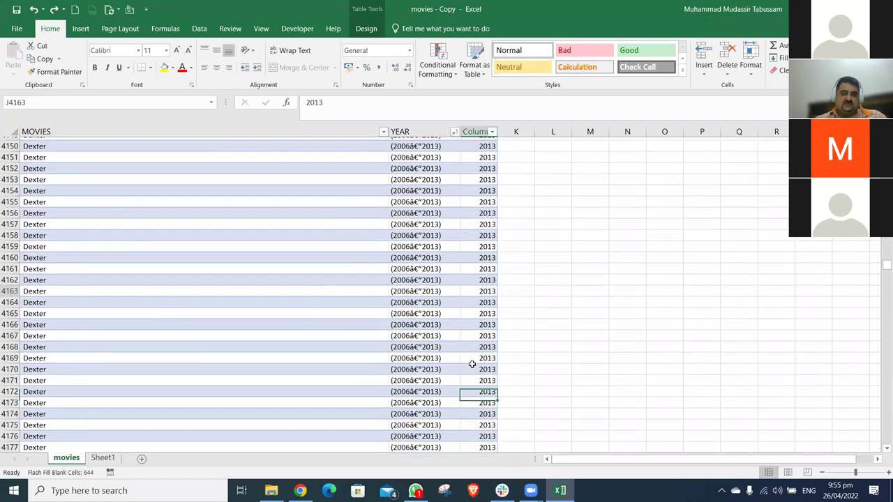
# Compare column J with the YEAR entries from row 4163 back up to the first year ranges, stopping at Star Trek in row 3769
pyautogui.press('pageup')
pyautogui.press('pageup')
pyautogui.press('pageup')
pyautogui.press('pageup')
pyautogui.press('pageup')
pyautogui.press('pageup')
pyautogui.press('pageup')
pyautogui.press('pageup')
pyautogui.press('pageup')
pyautogui.press('pageup')
pyautogui.press('pageup')
pyautogui.press('pageup')
pyautogui.press('pageup')
pyautogui.press('pageup')
pyautogui.press('Down')
pyautogui.press('Down')
pyautogui.press('Down')
pyautogui.press('Down')
pyautogui.press('Down')
pyautogui.press('Down')
pyautogui.press('Down')
pyautogui.press('Down')
pyautogui.press('Down')
pyautogui.press('Down')
pyautogui.press('Down')
pyautogui.press('Down')
pyautogui.press('Down')
pyautogui.press('Down')
pyautogui.press('Down')
pyautogui.press('Down')
pyautogui.press('Down')
pyautogui.press('Down')
pyautogui.press('Down')
pyautogui.press('Down')
pyautogui.press('Down')
pyautogui.press('Down')
pyautogui.press('Down')
pyautogui.press('Down')
pyautogui.press('Down')
pyautogui.press('Down')
pyautogui.press('Down')
pyautogui.press('Down')
pyautogui.press('Down')
pyautogui.press('Down')
pyautogui.press('Down')
pyautogui.press('Down')
pyautogui.press('Down')
pyautogui.press('Down')
pyautogui.press('Down')
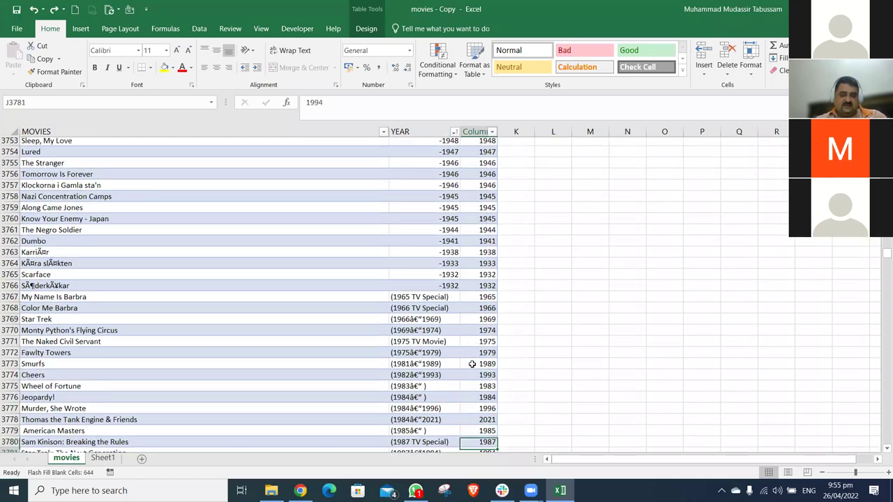
pyautogui.press('Down')
pyautogui.press('Down')
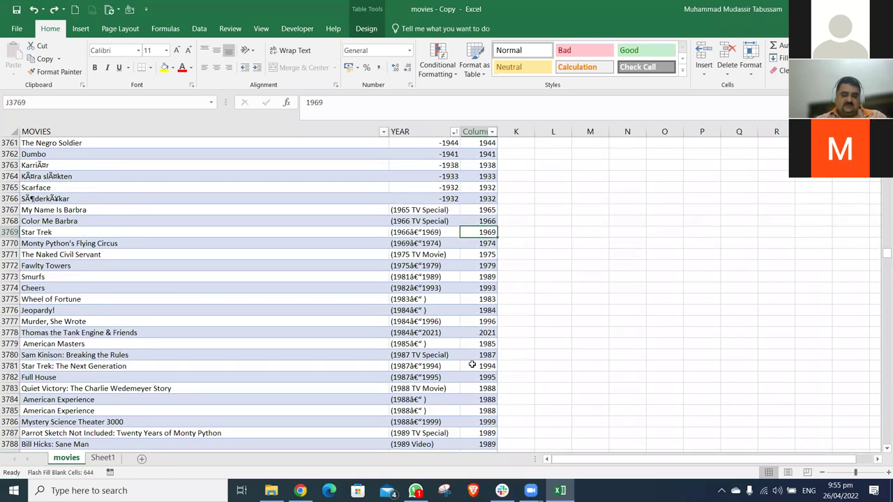
# Enter the range 1966-1969 as a Flash Fill example in J3769, beside Star Trek, and autofit the width of column J
pyautogui.write('1966-19')
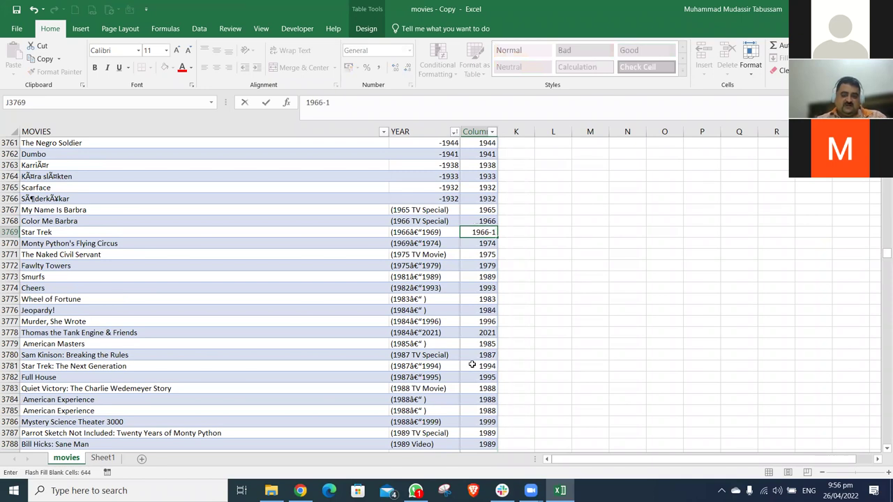
pyautogui.write('69')
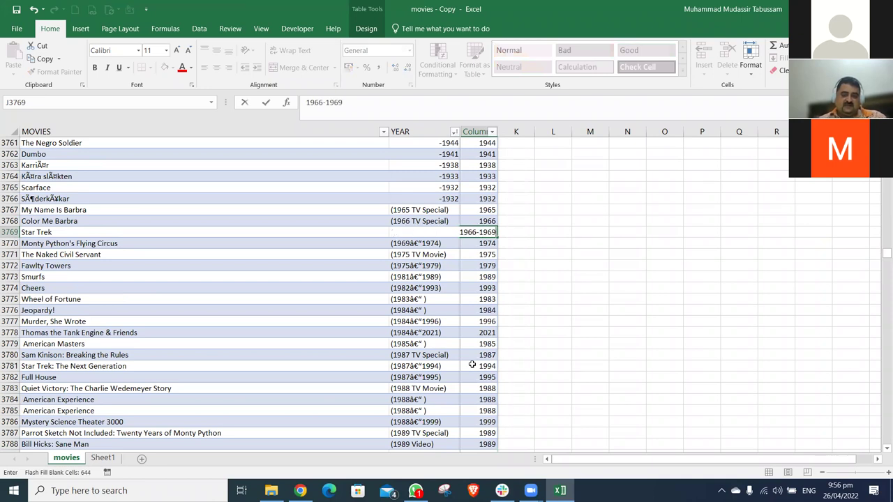
pyautogui.press('Return')
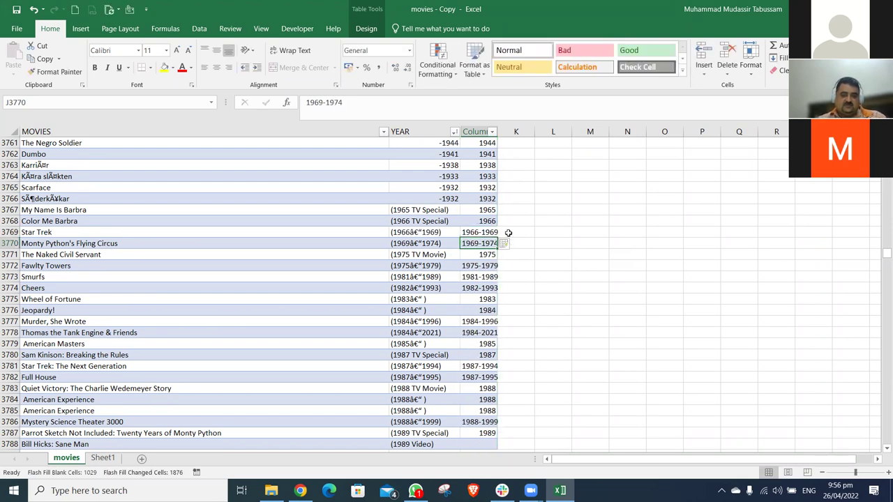
pyautogui.doubleClick(494, 134)
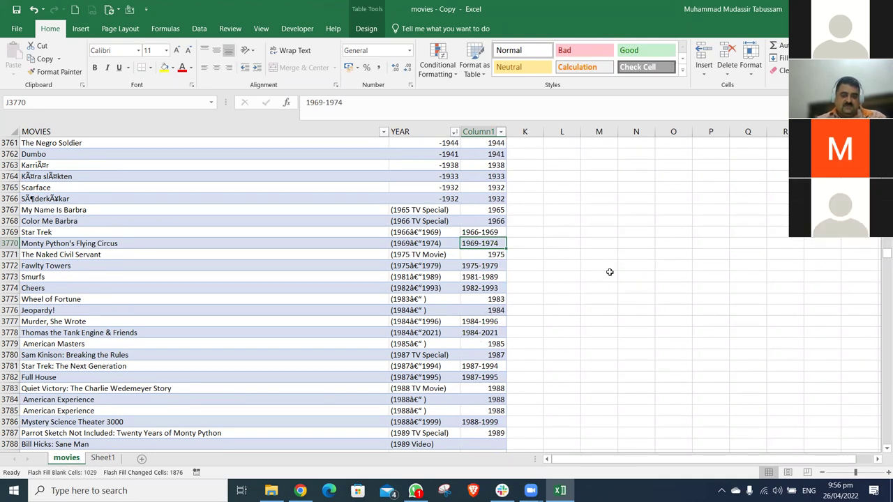
# Return to the top of the table and check the distinct values in Column1's filter list without applying a filter
pyautogui.hotkey('ctrl', 'Up')
pyautogui.hotkey('ctrl', 'Up')
pyautogui.hotkey('ctrl', 'Up')
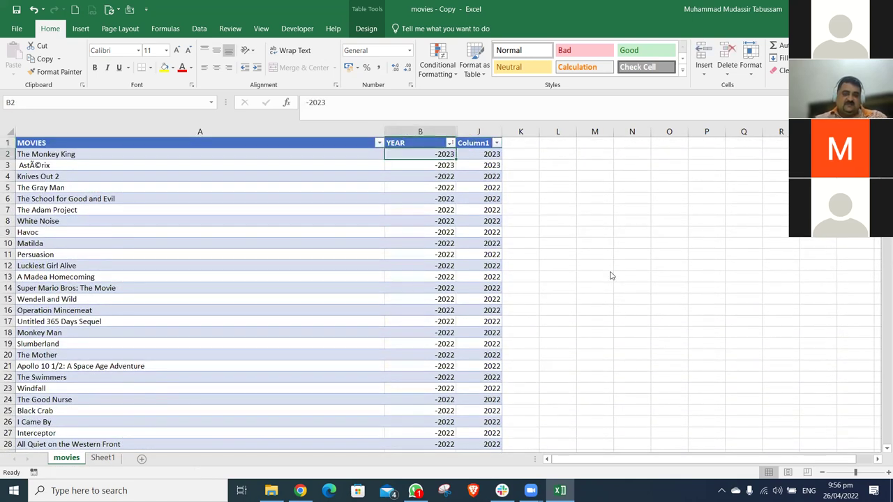
pyautogui.hotkey('alt', 'Down')
pyautogui.moveTo(493, 267); pyautogui.dragTo(492, 332)
pyautogui.click(480, 364)
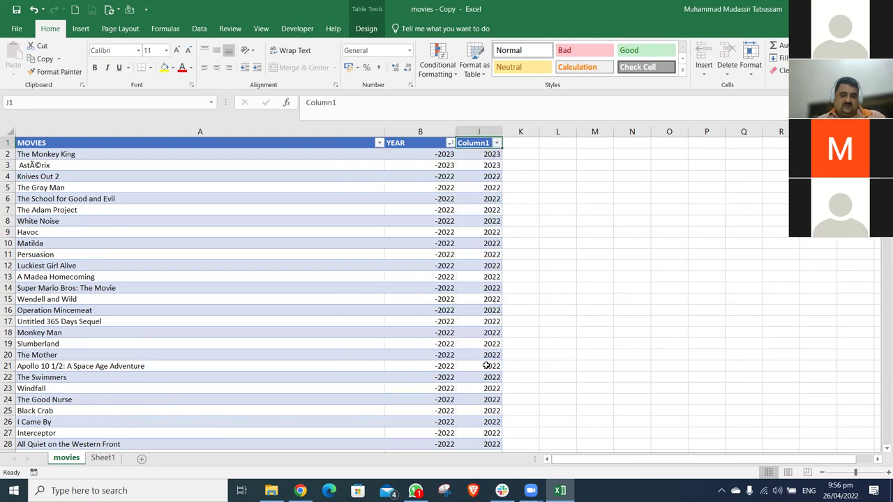
# Compare Column1 with the YEAR entries around the blank at row 3788 and among the non-year values from about row 9324
pyautogui.hotkey('ctrl', 'Down')
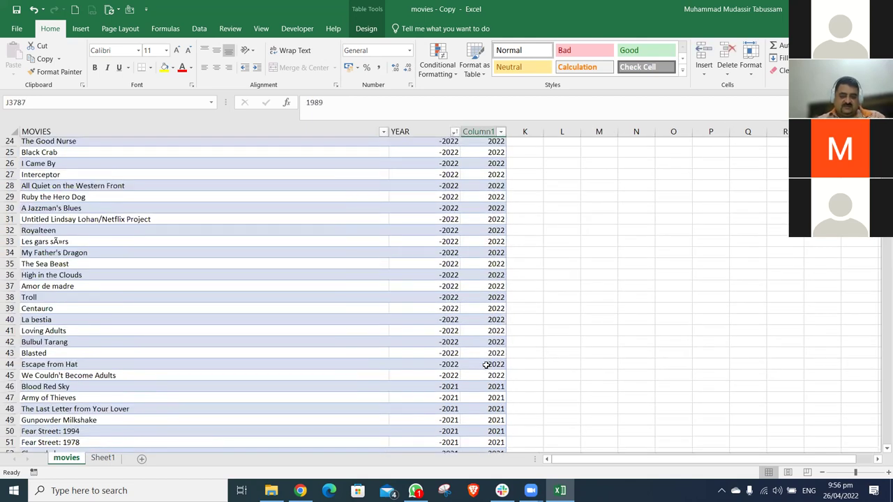
pyautogui.press('Left')
pyautogui.press('Down')
pyautogui.press('Down')
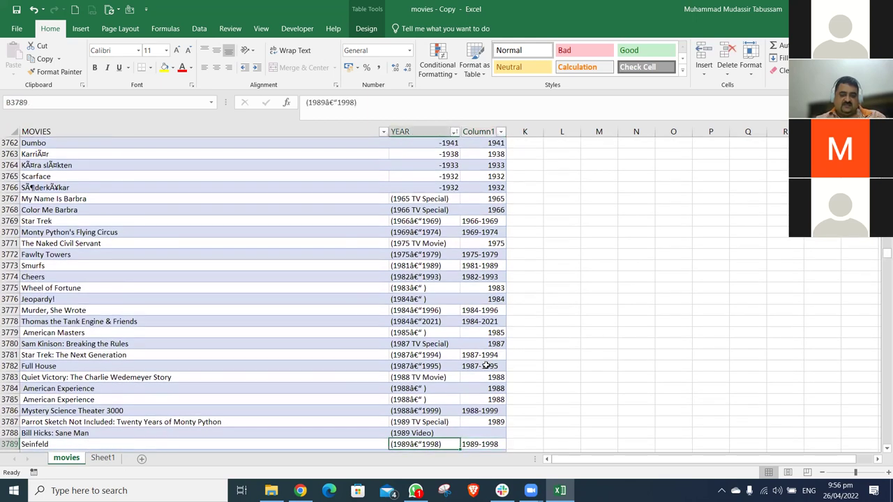
pyautogui.hotkey('ctrl', 'Down')
pyautogui.press('Up')
pyautogui.press('Up')
pyautogui.press('Up')
pyautogui.press('Up')
pyautogui.press('Up')
pyautogui.press('Up')
pyautogui.press('Up')
pyautogui.press('Up')
pyautogui.press('Up')
pyautogui.press('Up')
pyautogui.press('Up')
pyautogui.press('Up')
pyautogui.press('Up')
pyautogui.press('Up')
pyautogui.press('Up')
pyautogui.press('Up')
pyautogui.press('Up')
pyautogui.press('Up')
pyautogui.press('Up')
pyautogui.press('Up')
pyautogui.press('Up')
pyautogui.press('Up')
pyautogui.press('Up')
pyautogui.press('Up')
pyautogui.press('Up')
pyautogui.press('Up')
pyautogui.press('Up')
pyautogui.press('Up')
pyautogui.press('Up')
pyautogui.press('Up')
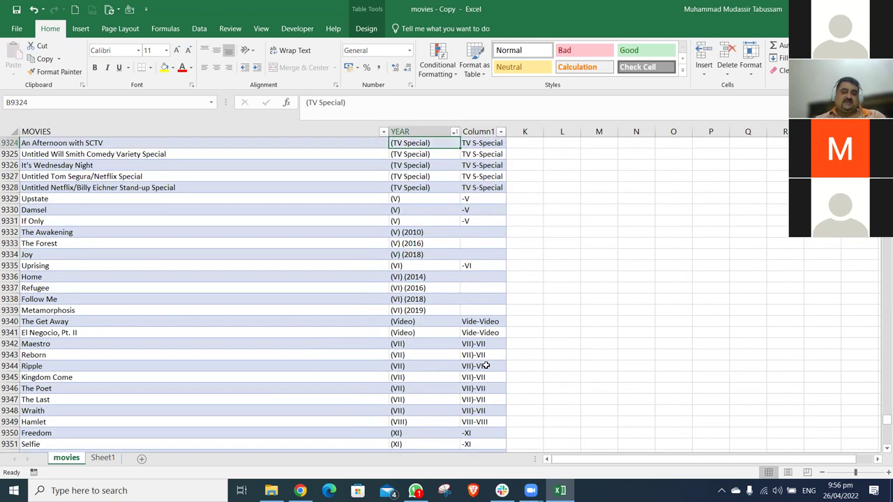
# Create a PivotTable on a new sheet from the movies table, starting from the full Column1 selection
pyautogui.hotkey('ctrl', 'Up')
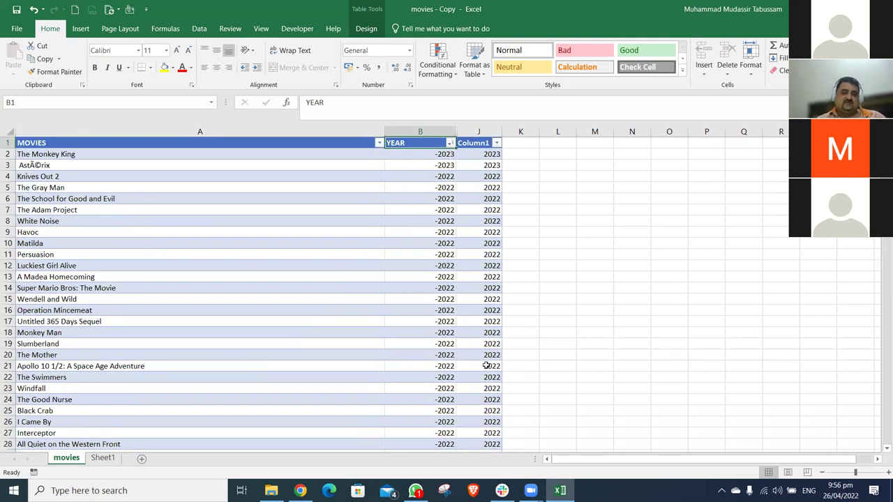
pyautogui.press('Right')
pyautogui.hotkey('ctrl', 'shift', 'Down')
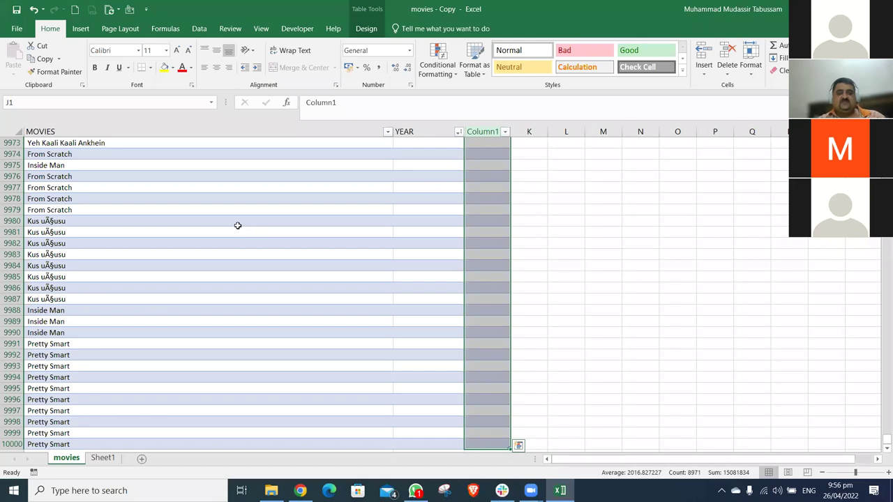
pyautogui.hotkey('alt', 'n')
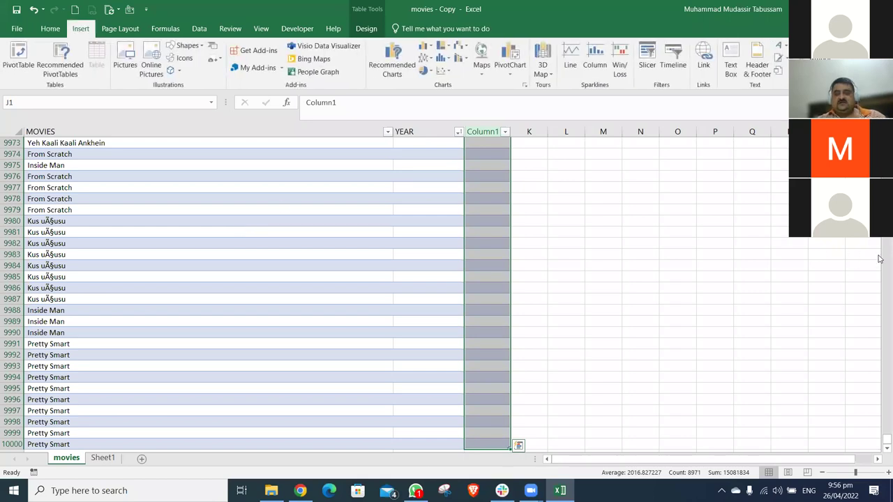
pyautogui.press('v')
pyautogui.press('Return')
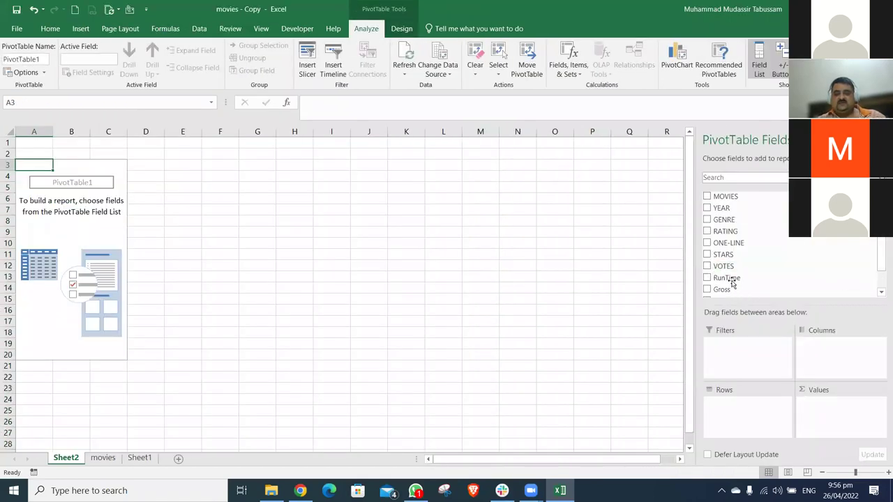
# Add Column1 to the PivotTable's Rows and as a count in Values, and sort the counts from largest to smallest
pyautogui.click(728, 277)
pyautogui.moveTo(727, 278); pyautogui.dragTo(840, 428)
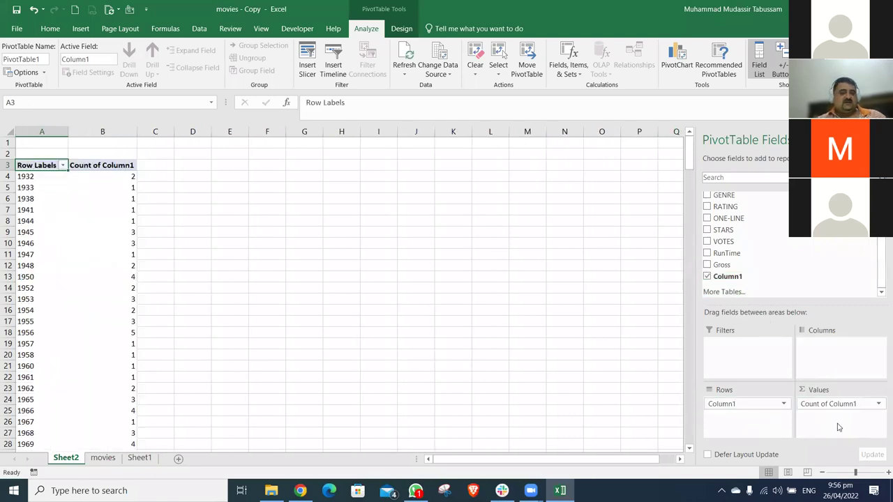
pyautogui.rightClick(122, 177)
pyautogui.moveTo(174, 245)
pyautogui.click(284, 256)
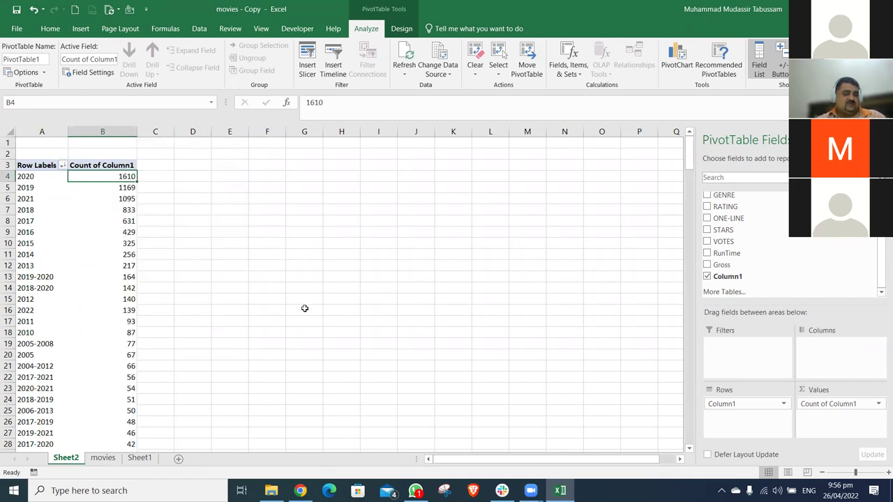
# Examine the PivotTable's sorted row labels down to row 79 for year ranges and non-year values among the single years
pyautogui.press('Down')
pyautogui.press('Left')
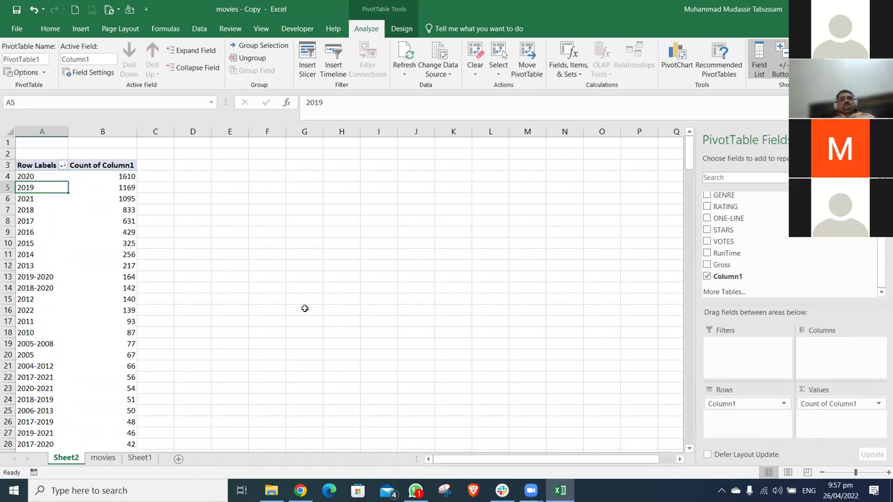
pyautogui.press('Down')
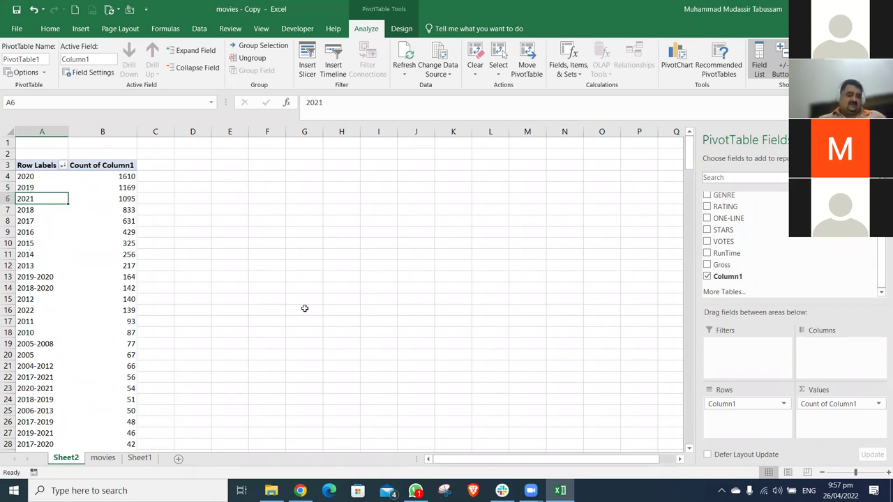
pyautogui.press('Down')
pyautogui.press('Down')
pyautogui.press('Down')
pyautogui.press('Down')
pyautogui.press('Down')
pyautogui.press('Down')
pyautogui.press('Down')
pyautogui.press('Down')
pyautogui.press('Down')
pyautogui.press('Down')
pyautogui.press('Down')
pyautogui.press('Down')
pyautogui.press('Down')
pyautogui.press('Down')
pyautogui.press('Down')
pyautogui.press('Down')
pyautogui.press('Down')
pyautogui.press('Down')
pyautogui.press('Down')
pyautogui.press('Down')
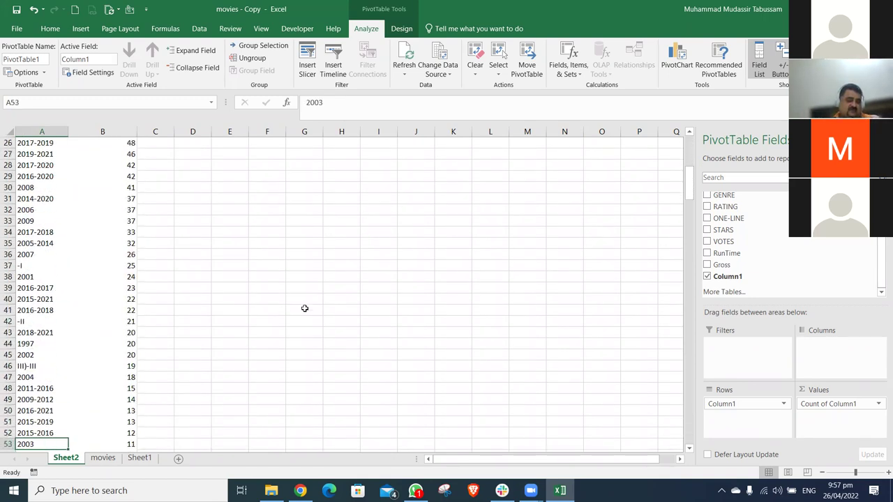
pyautogui.press('Down')
pyautogui.press('Down')
pyautogui.press('Down')
pyautogui.press('Down')
pyautogui.press('Down')
pyautogui.press('Down')
pyautogui.press('Down')
pyautogui.press('Down')
pyautogui.press('Down')
pyautogui.press('Down')
pyautogui.press('Down')
pyautogui.press('Down')
pyautogui.press('Down')
pyautogui.press('Down')
pyautogui.press('Down')
pyautogui.press('Down')
pyautogui.press('Down')
pyautogui.press('Down')
pyautogui.press('Down')
pyautogui.press('Down')
pyautogui.press('Down')
pyautogui.press('Down')
pyautogui.press('Down')
pyautogui.press('Down')
pyautogui.press('Down')
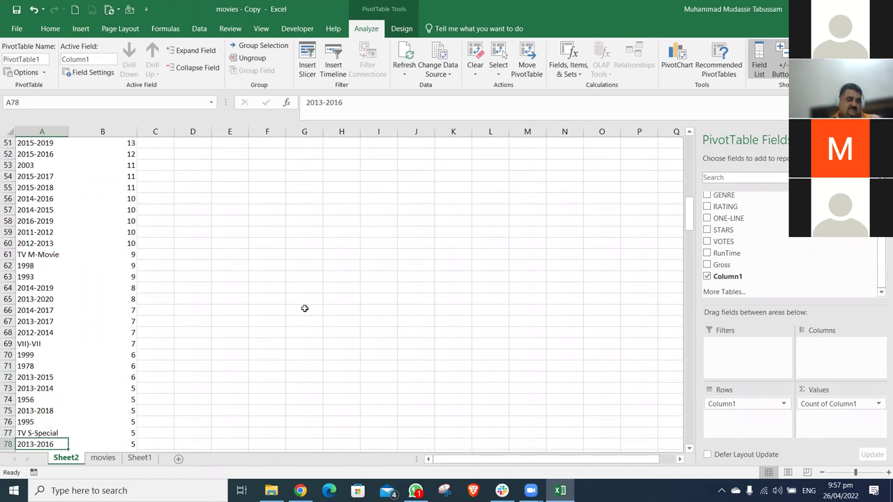
pyautogui.press('Down')
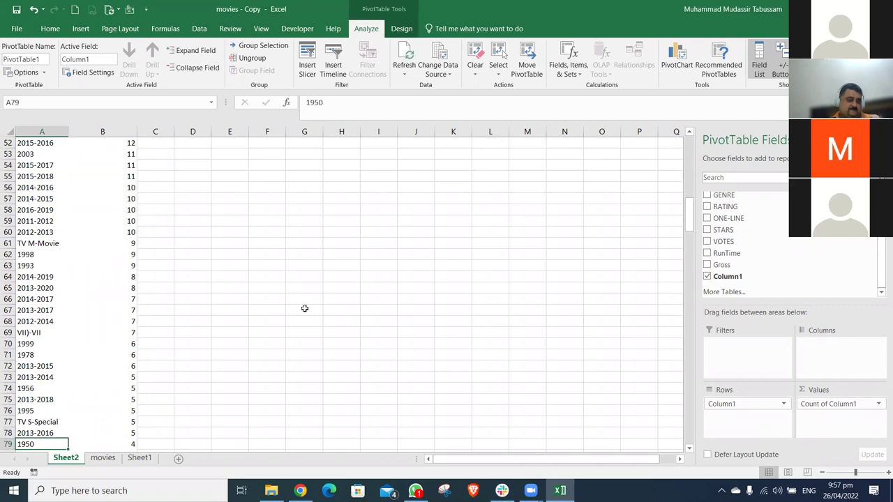
# Examine the PivotTable's sorted row labels below row 79 for further year ranges and non-year values
pyautogui.press('Down')
pyautogui.press('Down')
pyautogui.press('Down')
pyautogui.press('Down')
pyautogui.press('Down')
pyautogui.press('Down')
pyautogui.press('Down')
pyautogui.press('Down')
pyautogui.press('Down')
pyautogui.press('Down')
pyautogui.press('Down')
pyautogui.press('Down')
pyautogui.press('Down')
pyautogui.press('Down')
pyautogui.press('Down')
pyautogui.press('Down')
pyautogui.press('Down')
pyautogui.press('Down')
pyautogui.press('Down')
pyautogui.press('Down')
pyautogui.press('Down')
pyautogui.press('Down')
pyautogui.press('Down')
pyautogui.press('Down')
pyautogui.press('Down')
pyautogui.press('Down')
pyautogui.press('Down')
pyautogui.press('Down')
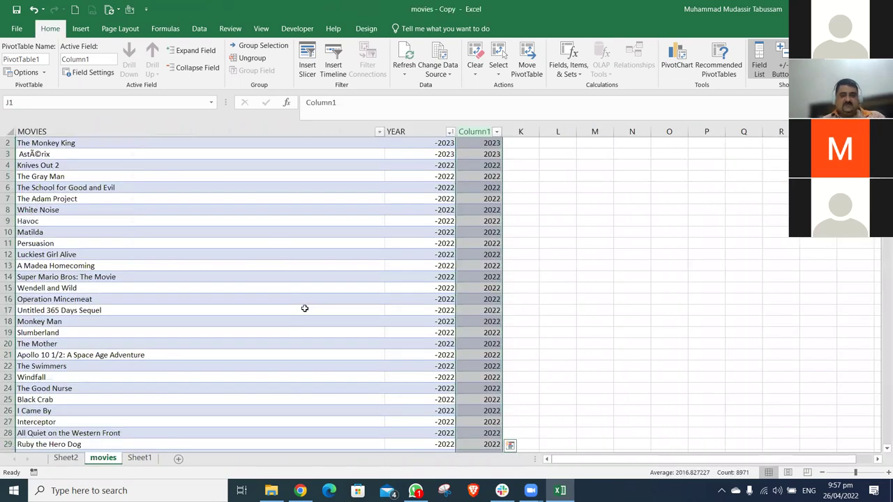
# Compare Column1 with the YEAR entries on the movies sheet, down to the blank cells around row 4122
pyautogui.hotkey('ctrl', 'pagedown')
pyautogui.press('Down')
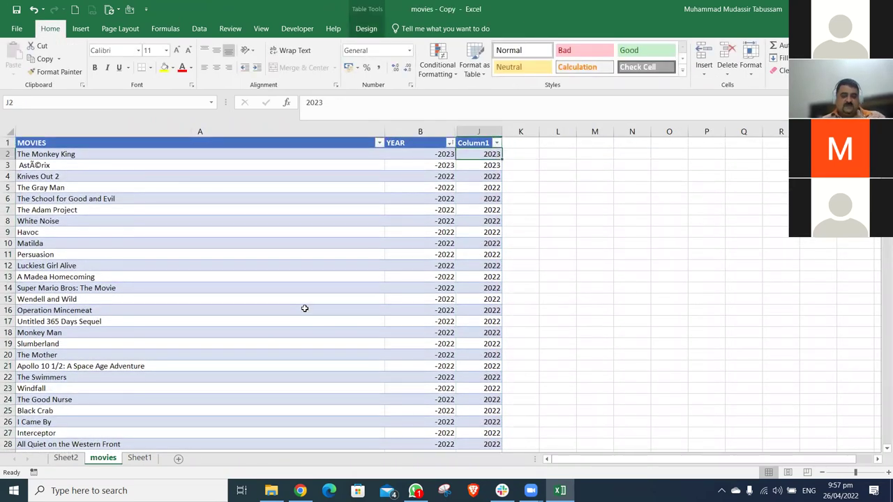
pyautogui.press('Down')
pyautogui.press('Down')
pyautogui.press('Down')
pyautogui.press('Down')
pyautogui.press('Down')
pyautogui.press('Down')
pyautogui.press('Down')
pyautogui.press('Down')
pyautogui.press('Down')
pyautogui.press('Down')
pyautogui.press('Down')
pyautogui.press('Down')
pyautogui.press('Down')
pyautogui.press('Down')
pyautogui.press('Down')
pyautogui.press('Down')
pyautogui.press('Down')
pyautogui.press('Down')
pyautogui.press('Down')
pyautogui.press('Down')
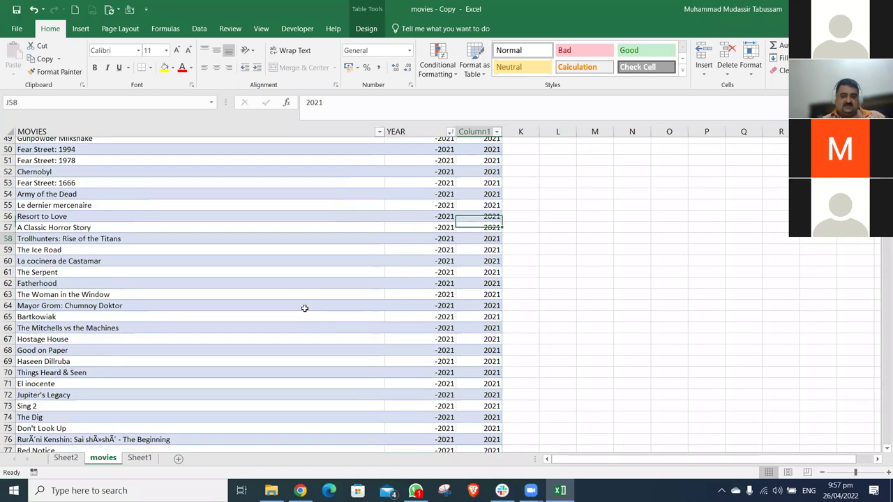
pyautogui.press('Down')
pyautogui.press('Down')
pyautogui.press('Down')
pyautogui.press('Down')
pyautogui.press('Down')
pyautogui.press('Down')
pyautogui.press('Down')
pyautogui.press('Down')
pyautogui.press('Down')
pyautogui.press('Down')
pyautogui.press('Down')
pyautogui.press('Down')
pyautogui.press('Down')
pyautogui.press('Down')
pyautogui.press('Down')
pyautogui.press('Down')
pyautogui.press('Down')
pyautogui.press('Down')
pyautogui.press('Down')
pyautogui.press('Down')
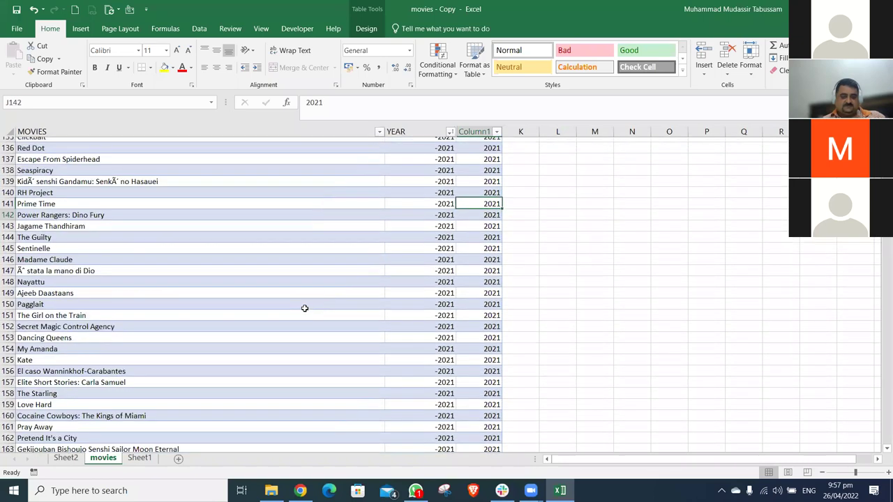
pyautogui.press('Down')
pyautogui.press('Down')
pyautogui.press('Down')
pyautogui.press('Down')
pyautogui.press('Down')
pyautogui.press('Down')
pyautogui.press('Down')
pyautogui.press('Down')
pyautogui.press('Down')
pyautogui.press('Down')
pyautogui.press('Down')
pyautogui.press('Down')
pyautogui.press('Down')
pyautogui.press('Down')
pyautogui.press('Down')
pyautogui.press('Down')
pyautogui.press('Down')
pyautogui.press('Down')
pyautogui.press('Down')
pyautogui.press('Down')
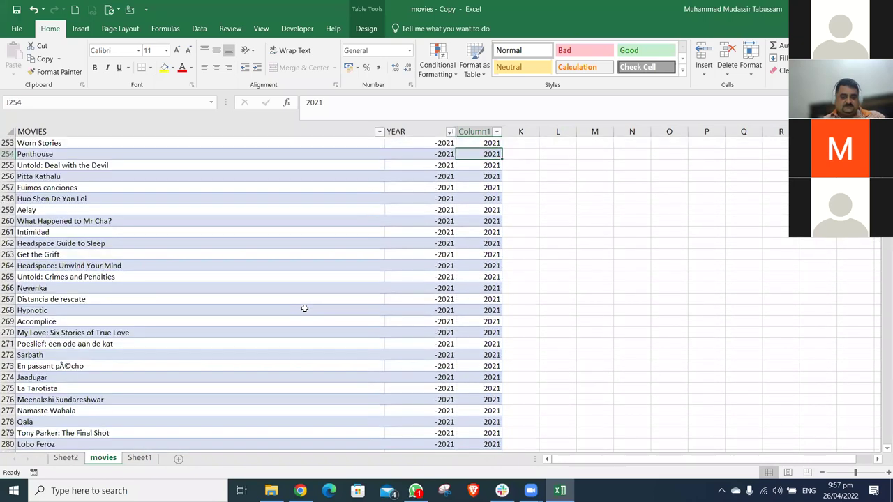
pyautogui.press('Down')
pyautogui.press('Down')
pyautogui.press('Down')
pyautogui.press('Down')
pyautogui.press('Down')
pyautogui.press('Down')
pyautogui.press('Down')
pyautogui.press('Down')
pyautogui.press('Down')
pyautogui.press('Down')
pyautogui.press('Down')
pyautogui.press('Down')
pyautogui.press('Down')
pyautogui.press('Down')
pyautogui.press('Down')
pyautogui.press('Down')
pyautogui.press('Down')
pyautogui.press('Down')
pyautogui.press('Down')
pyautogui.press('Down')
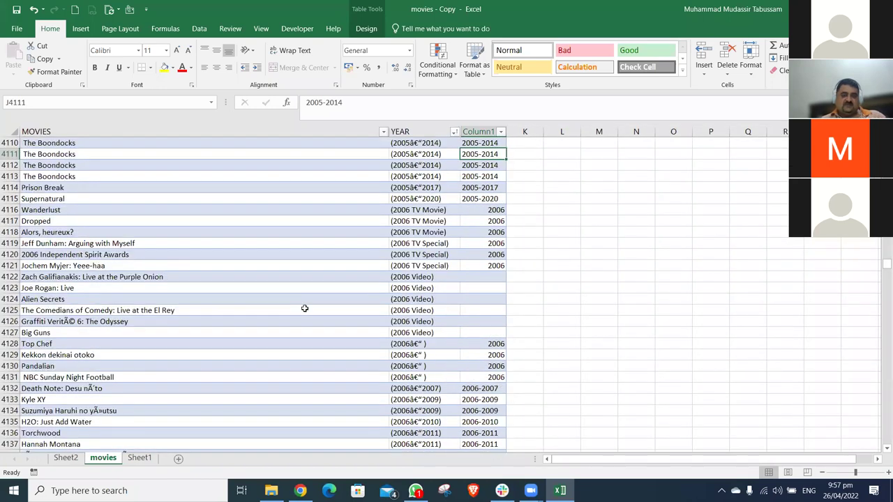
pyautogui.press('Down')
pyautogui.press('Down')
pyautogui.press('Down')
pyautogui.press('Down')
pyautogui.press('Down')
pyautogui.press('Down')
pyautogui.press('Down')
pyautogui.press('Down')
pyautogui.press('Down')
pyautogui.press('Down')
pyautogui.press('Down')
pyautogui.press('Down')
pyautogui.press('Down')
pyautogui.press('Down')
pyautogui.press('Up')
pyautogui.press('Up')
pyautogui.press('Up')
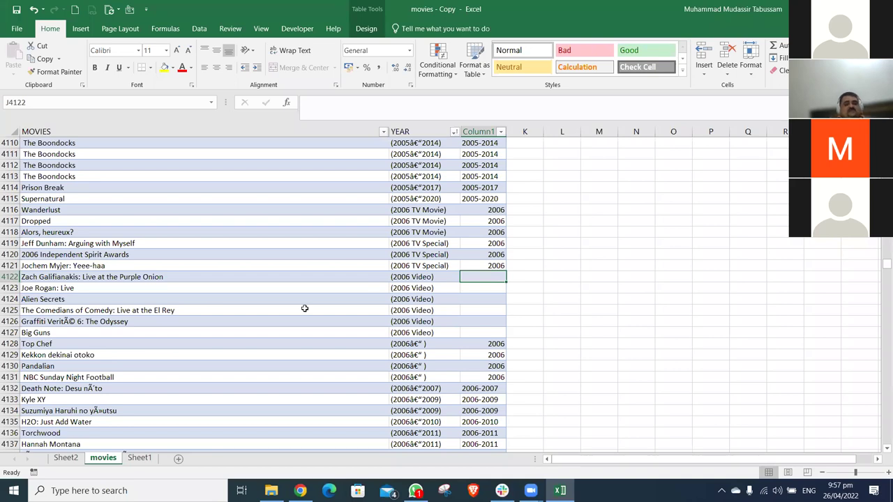
pyautogui.write('2006')
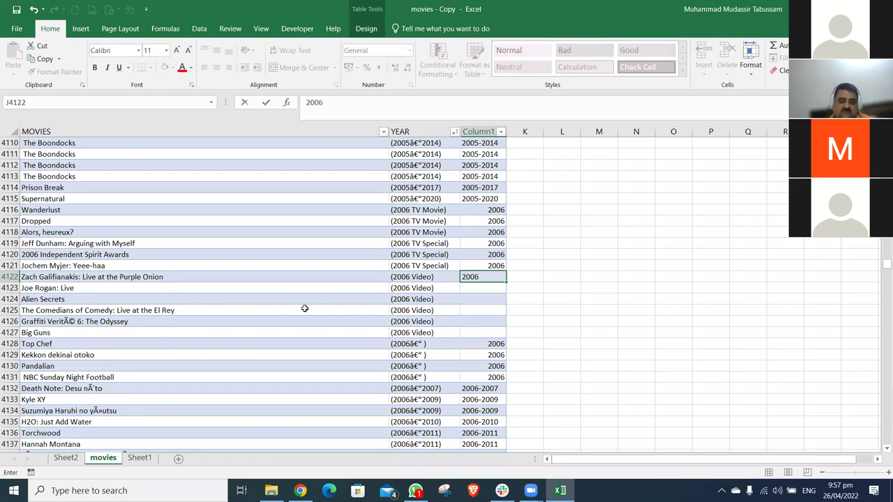
pyautogui.press('Return')
pyautogui.write('2')
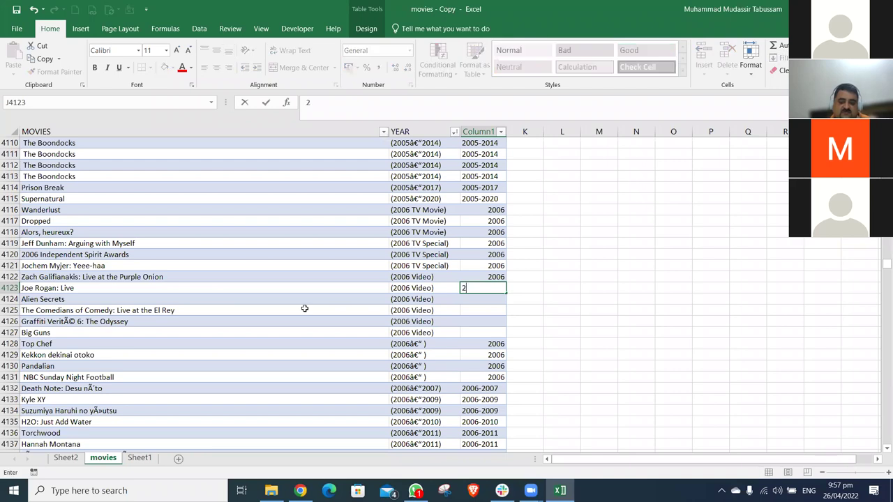
pyautogui.press('Escape')
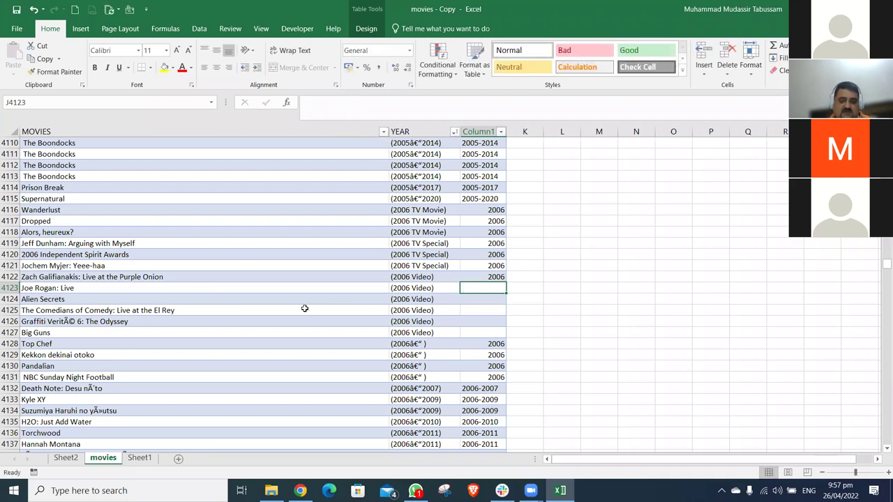
pyautogui.press('Up')
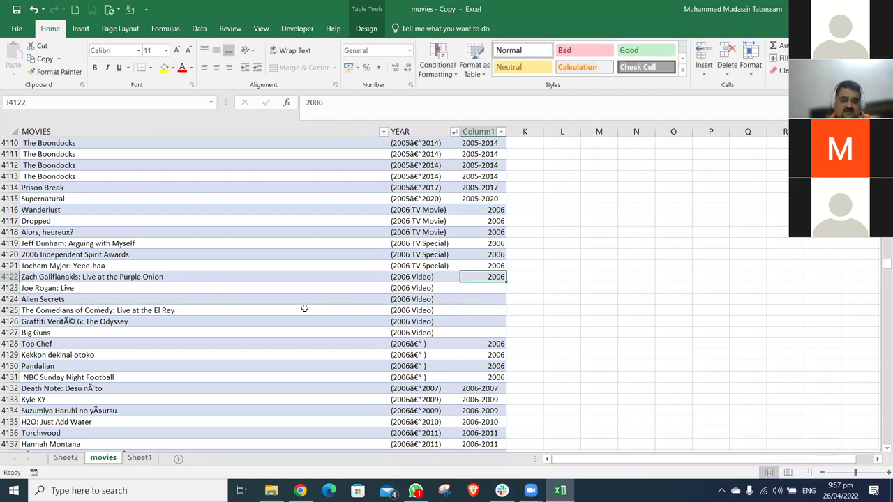
pyautogui.press('Delete')
# Check which YEAR entries sit beside blank Column1 cells, going back up the movies table to row 3842
pyautogui.press('pageup')
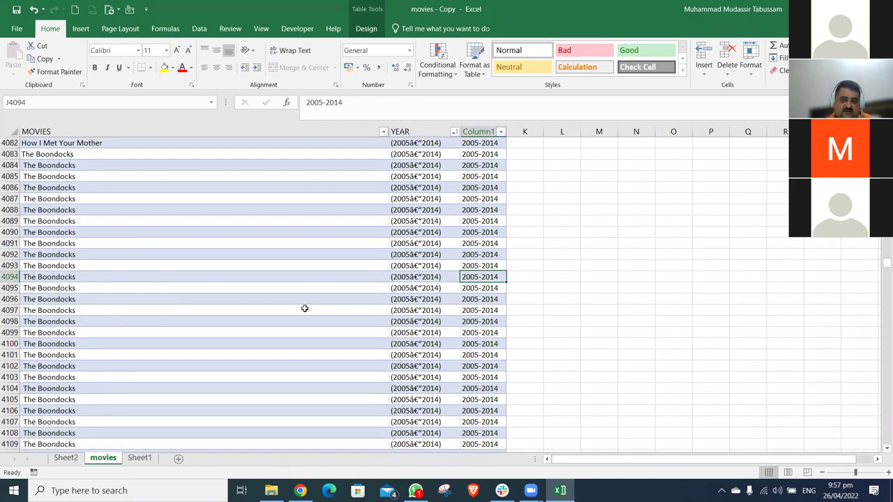
pyautogui.press('pageup')
pyautogui.press('pageup')
pyautogui.press('pageup')
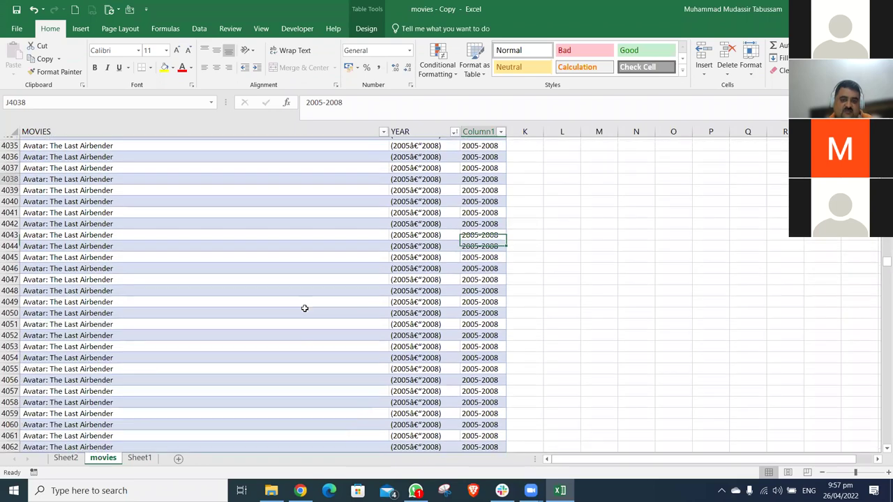
pyautogui.press('pageup')
pyautogui.press('pageup')
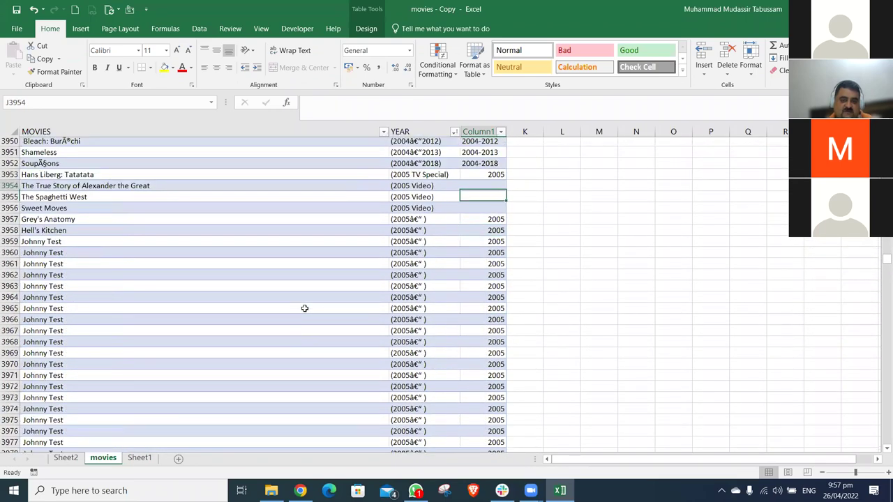
pyautogui.press('pageup')
pyautogui.press('pageup')
pyautogui.press('pageup')
pyautogui.press('pageup')
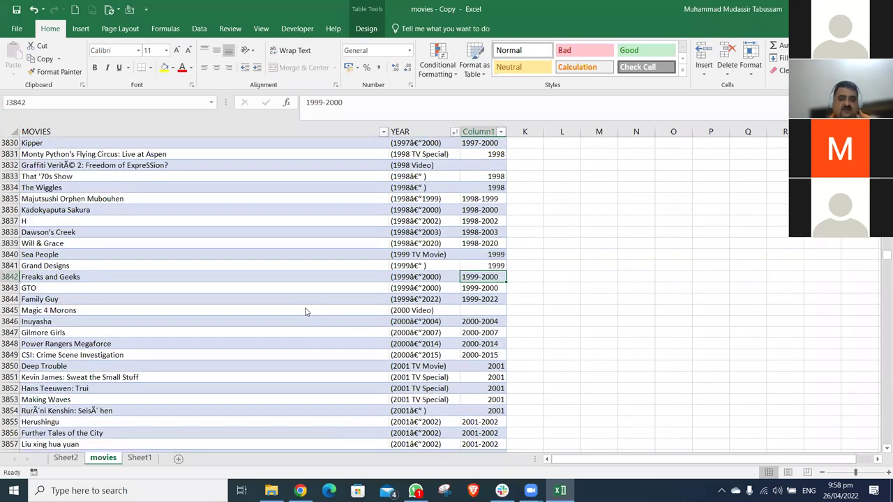
# Filter the movies table's Column1 to show only the rows with blank cells
pyautogui.press('pageup')
pyautogui.press('Right')
pyautogui.hotkey('ctrl', 'Up')
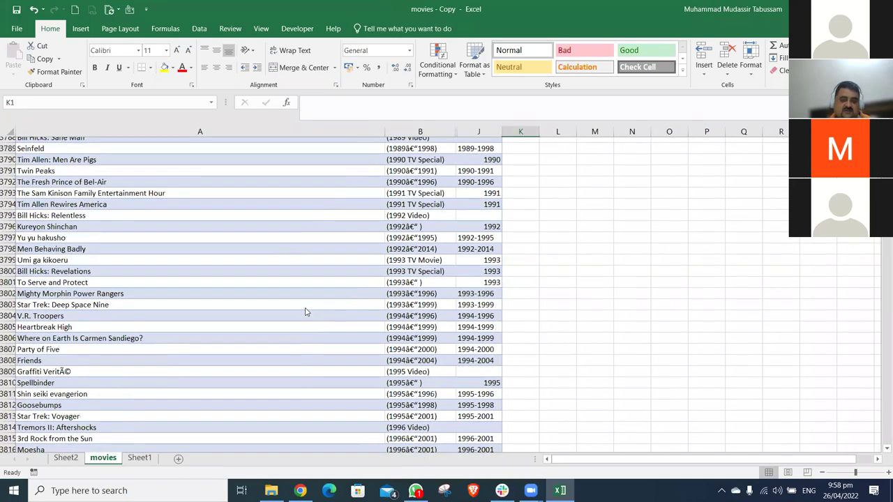
pyautogui.press('Left')
pyautogui.hotkey('alt', 'Down')
pyautogui.press('Return')
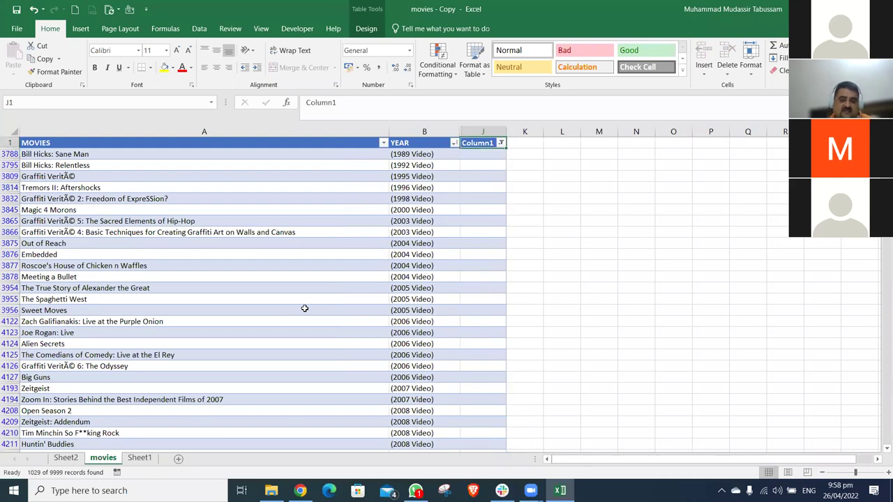
# Enter the years 1989, 1992 and 1995 in the first three blank Column1 cells, at rows 3788, 3795 and 3809
pyautogui.press('Down')
pyautogui.write('1')
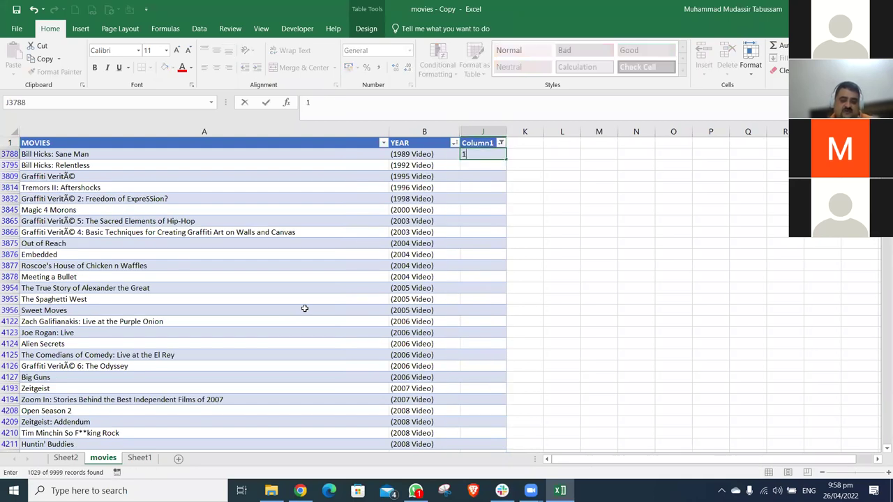
pyautogui.write('989')
pyautogui.press('Return')
pyautogui.write('1')
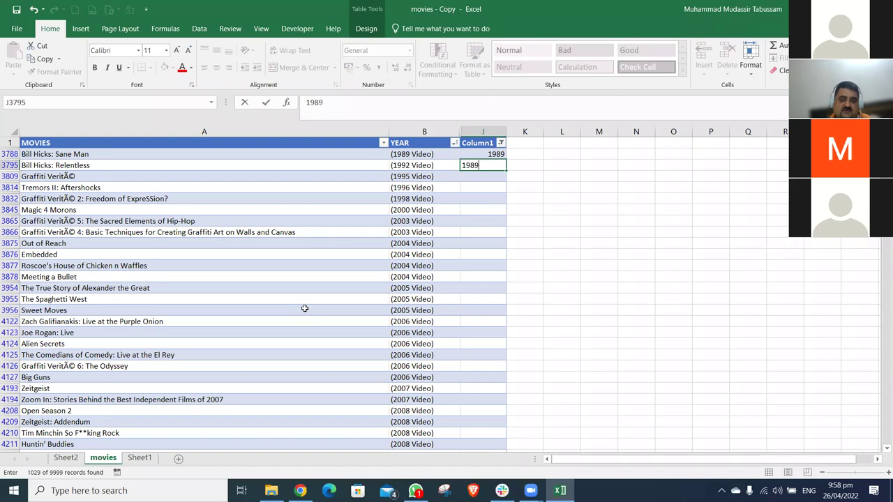
pyautogui.press('BackSpace')
pyautogui.press('BackSpace')
pyautogui.press('Return')
pyautogui.write('1995')
pyautogui.press('Return')
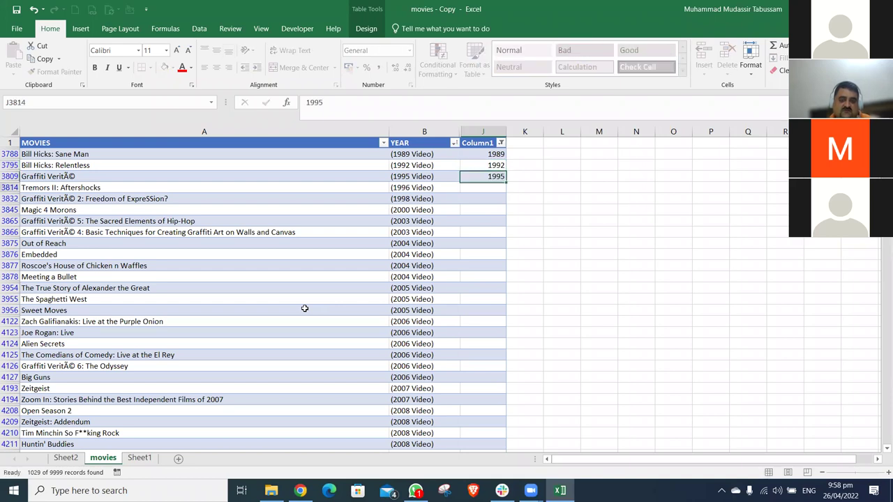
pyautogui.press('Up')
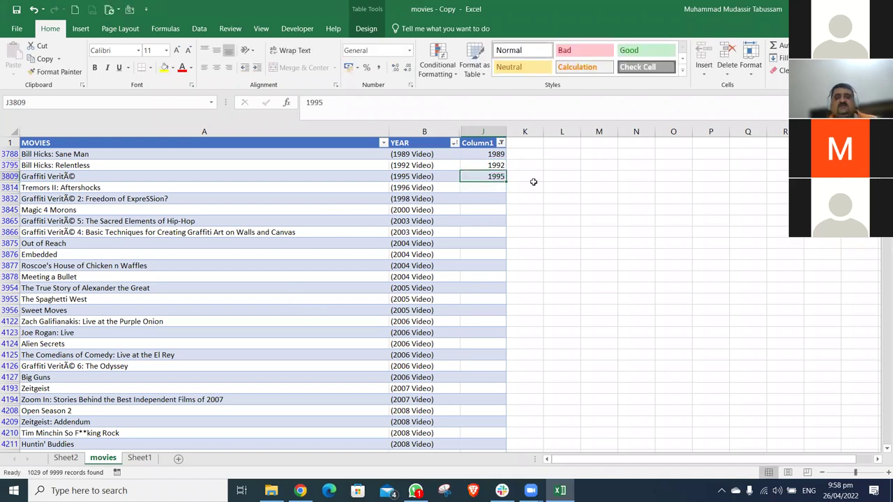
# Flash Fill the remaining blank Column1 cells from row 3814 down, following the years entered above
pyautogui.press('Down')
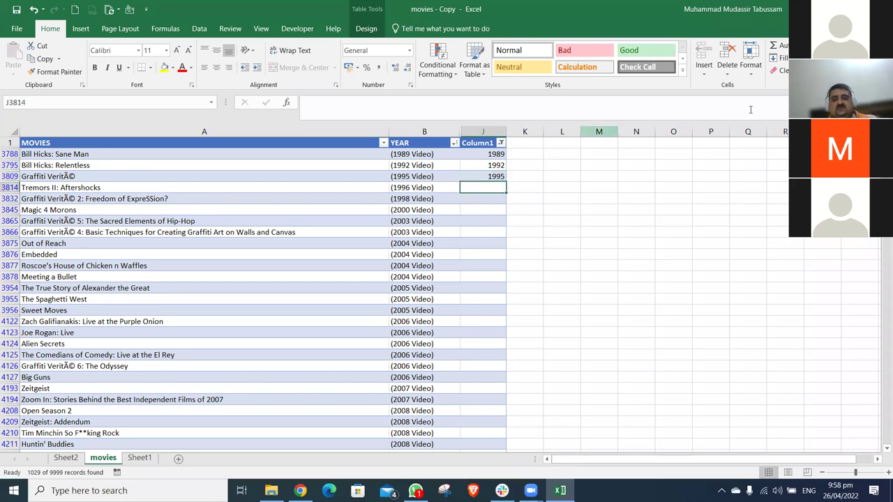
pyautogui.click(786, 57)
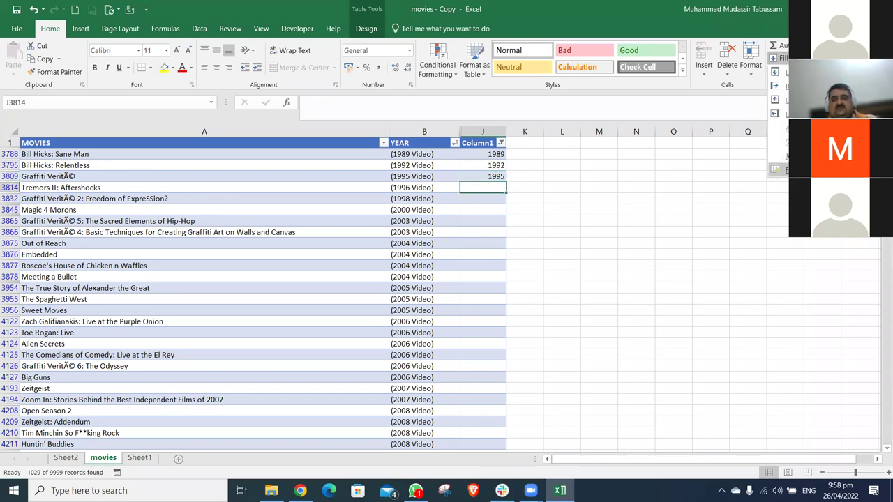
pyautogui.click(780, 170)
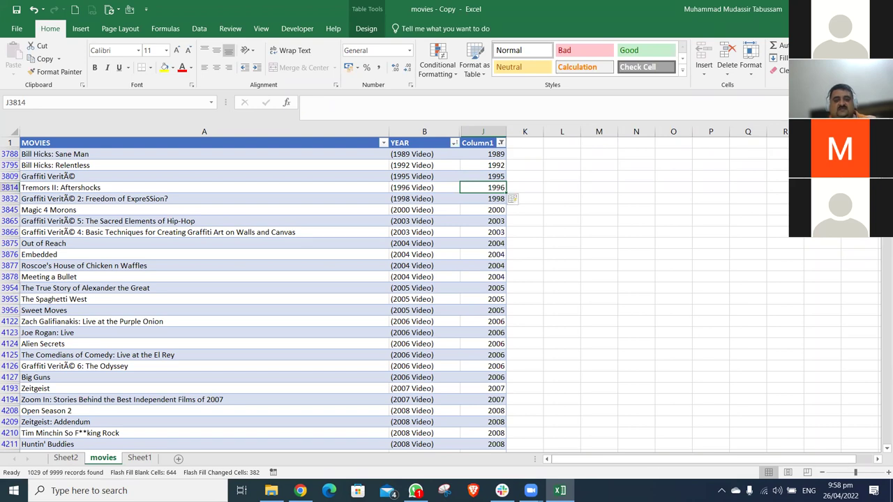
# Compare the filled Column1 years with the YEAR entries down the filtered movies table to around row 9073
pyautogui.press('Down')
pyautogui.press('Down')
pyautogui.press('Down')
pyautogui.press('Down')
pyautogui.press('Down')
pyautogui.press('Down')
pyautogui.press('Down')
pyautogui.press('Down')
pyautogui.press('Down')
pyautogui.press('Down')
pyautogui.press('Down')
pyautogui.press('Down')
pyautogui.press('Down')
pyautogui.press('Down')
pyautogui.press('Down')
pyautogui.press('Down')
pyautogui.press('Down')
pyautogui.press('Down')
pyautogui.press('Down')
pyautogui.press('Down')
pyautogui.press('Down')
pyautogui.press('Down')
pyautogui.press('Down')
pyautogui.press('Down')
pyautogui.press('Down')
pyautogui.press('Down')
pyautogui.press('Down')
pyautogui.press('Down')
pyautogui.press('Down')
pyautogui.press('Down')
pyautogui.press('Down')
pyautogui.press('Down')
pyautogui.press('Down')
pyautogui.press('Down')
pyautogui.press('Down')
pyautogui.press('Down')
pyautogui.press('Down')
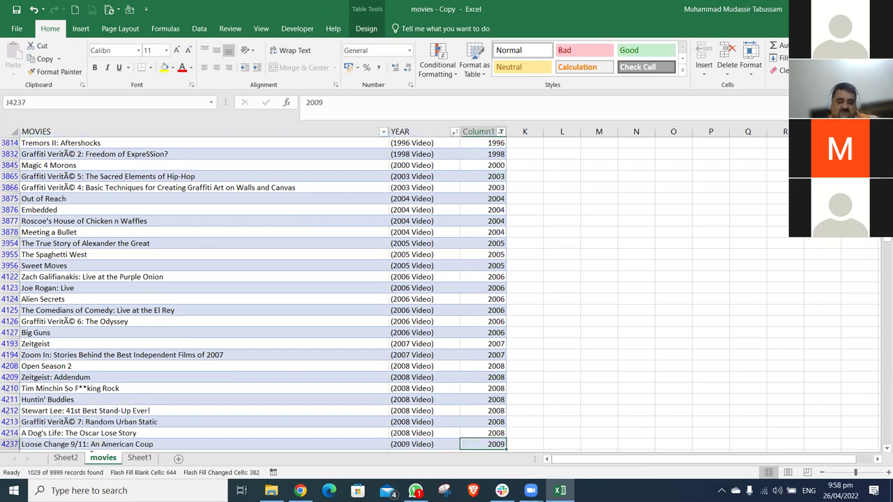
pyautogui.press('Down')
pyautogui.press('Down')
pyautogui.press('Down')
pyautogui.press('Down')
pyautogui.press('Down')
pyautogui.press('Down')
pyautogui.press('Down')
pyautogui.press('Down')
pyautogui.press('Down')
pyautogui.press('Down')
pyautogui.press('Down')
pyautogui.press('Down')
pyautogui.press('Down')
pyautogui.press('Down')
pyautogui.press('Down')
pyautogui.press('Down')
pyautogui.press('Down')
pyautogui.press('Down')
pyautogui.press('Down')
pyautogui.press('Down')
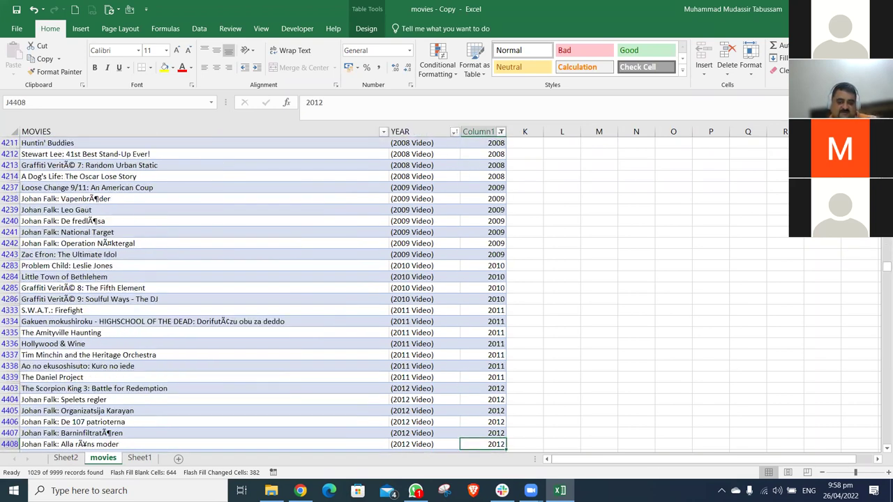
pyautogui.press('Down')
pyautogui.press('Down')
pyautogui.press('Down')
pyautogui.press('Down')
pyautogui.press('Down')
pyautogui.press('Down')
pyautogui.press('Down')
pyautogui.press('Down')
pyautogui.press('Down')
pyautogui.press('Down')
pyautogui.press('Down')
pyautogui.press('Down')
pyautogui.press('Down')
pyautogui.press('Down')
pyautogui.press('Down')
pyautogui.press('Down')
pyautogui.press('Down')
pyautogui.press('Down')
pyautogui.press('Down')
pyautogui.press('Down')
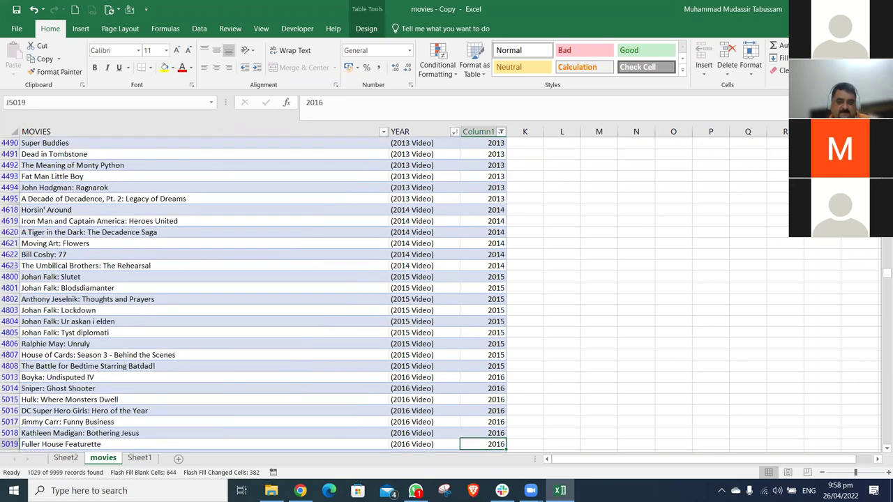
pyautogui.press('Down')
pyautogui.press('Down')
pyautogui.press('Down')
pyautogui.press('Down')
pyautogui.press('Down')
pyautogui.press('Down')
pyautogui.press('Down')
pyautogui.press('Down')
pyautogui.press('Down')
pyautogui.press('Down')
pyautogui.press('Down')
pyautogui.press('Down')
pyautogui.press('Down')
pyautogui.press('Down')
pyautogui.press('Down')
pyautogui.press('Down')
pyautogui.press('Down')
pyautogui.press('Down')
pyautogui.press('Down')
pyautogui.press('Down')
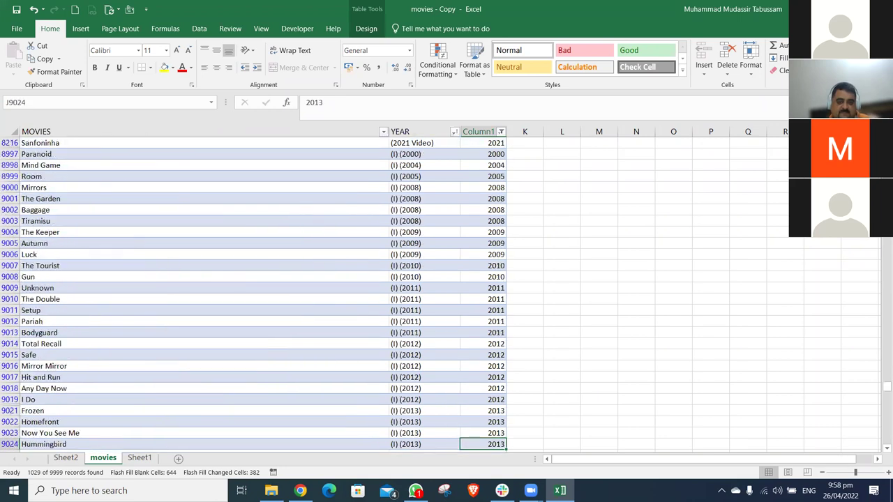
pyautogui.press('Down')
pyautogui.press('Down')
pyautogui.press('Down')
pyautogui.press('Down')
pyautogui.press('Down')
pyautogui.press('Down')
pyautogui.press('Down')
pyautogui.press('Down')
pyautogui.press('Down')
pyautogui.press('Down')
pyautogui.press('Down')
pyautogui.press('Down')
pyautogui.press('Down')
pyautogui.press('Down')
pyautogui.press('Down')
pyautogui.press('Down')
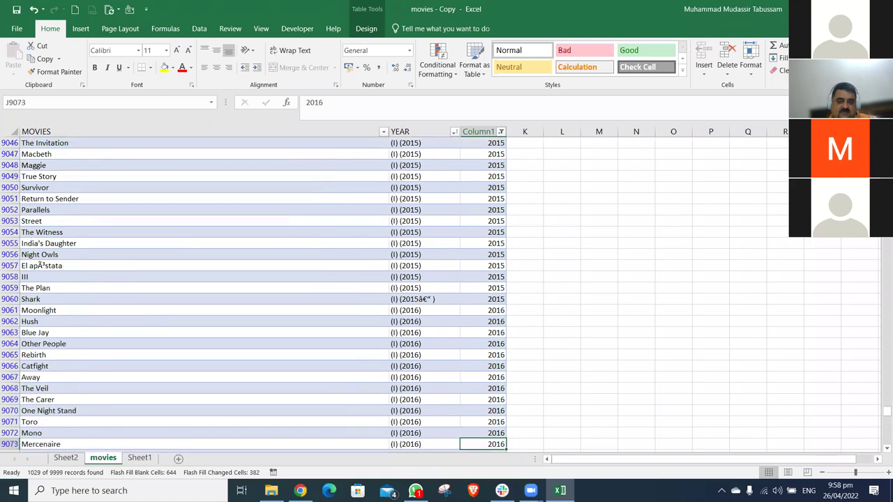
# Go back up to the Shark entry in row 9060 and check its Column1 year against its irregular YEAR text
pyautogui.press('Up')
pyautogui.press('Up')
pyautogui.press('Up')
pyautogui.press('Up')
pyautogui.press('Up')
pyautogui.press('Up')
pyautogui.press('Up')
pyautogui.press('Up')
pyautogui.press('Up')
pyautogui.press('Up')
pyautogui.press('Up')
pyautogui.press('Up')
pyautogui.press('Up')
pyautogui.press('Up')
pyautogui.press('Up')
pyautogui.press('Up')
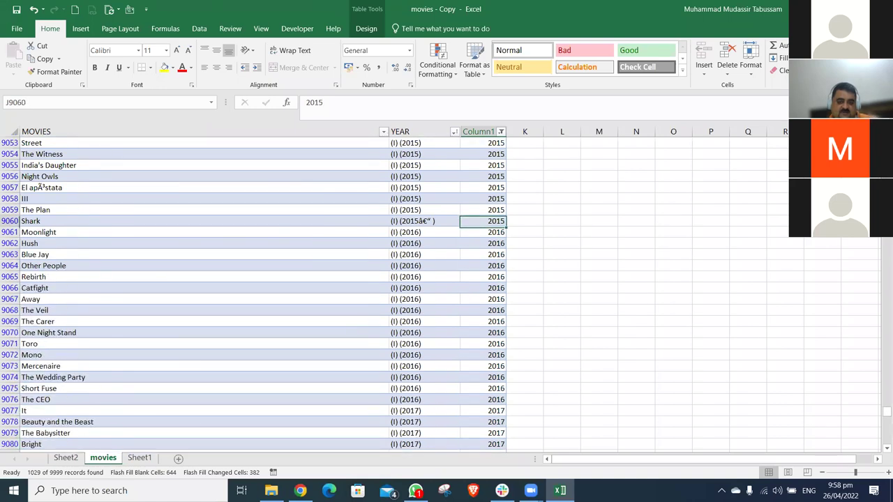
# Compare the filled Column1 years with the (I)-prefixed YEAR entries from row 9061 down to around row 9152, rechecking the 2018 and 2019 entries
pyautogui.press('Down')
pyautogui.press('Down')
pyautogui.press('Down')
pyautogui.press('Down')
pyautogui.press('Down')
pyautogui.press('Down')
pyautogui.press('Down')
pyautogui.press('Down')
pyautogui.press('Down')
pyautogui.press('Down')
pyautogui.press('Down')
pyautogui.press('Down')
pyautogui.press('Down')
pyautogui.press('Down')
pyautogui.press('Down')
pyautogui.press('Down')
pyautogui.press('Down')
pyautogui.press('Down')
pyautogui.press('Down')
pyautogui.press('Down')
pyautogui.press('Down')
pyautogui.press('Down')
pyautogui.press('Down')
pyautogui.press('Down')
pyautogui.press('Down')
pyautogui.press('Down')
pyautogui.press('Down')
pyautogui.press('Down')
pyautogui.press('Down')
pyautogui.press('Down')
pyautogui.press('Down')
pyautogui.press('Down')
pyautogui.press('Down')
pyautogui.press('Down')
pyautogui.press('Down')
pyautogui.press('Down')
pyautogui.press('Down')
pyautogui.press('Down')
pyautogui.press('Down')
pyautogui.press('Down')
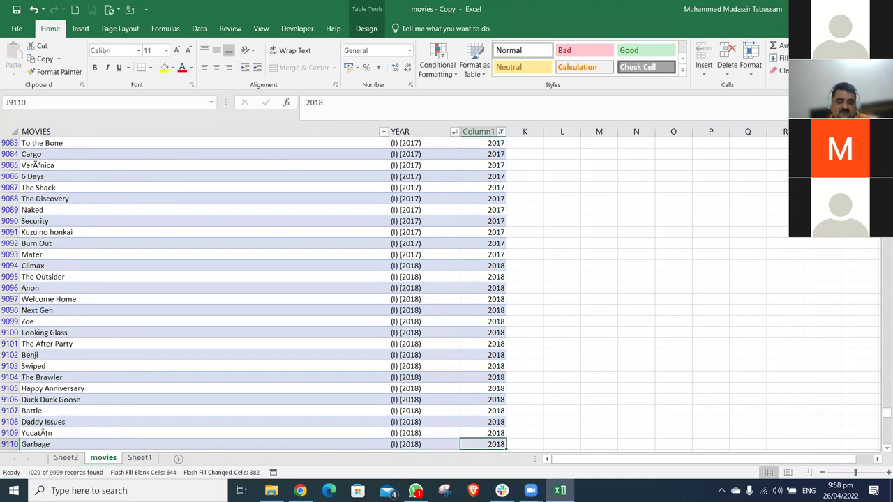
pyautogui.press('Up')
pyautogui.press('Up')
pyautogui.press('Up')
pyautogui.press('Up')
pyautogui.press('Up')
pyautogui.press('Up')
pyautogui.press('Up')
pyautogui.press('Up')
pyautogui.press('Up')
pyautogui.press('Up')
pyautogui.press('Up')
pyautogui.press('Up')
pyautogui.press('Up')
pyautogui.press('Up')
pyautogui.press('Up')
pyautogui.press('Up')
pyautogui.press('Up')
pyautogui.press('Up')
pyautogui.press('Up')
pyautogui.press('Up')
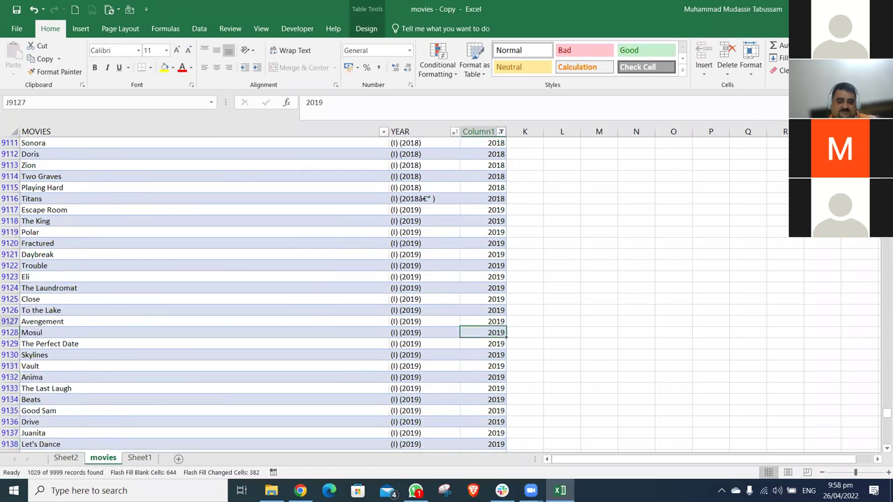
pyautogui.press('Down')
pyautogui.press('Down')
pyautogui.press('Down')
pyautogui.press('Down')
pyautogui.press('Down')
pyautogui.press('Down')
pyautogui.press('Down')
pyautogui.press('Down')
pyautogui.press('Down')
pyautogui.press('Down')
pyautogui.press('Down')
pyautogui.press('Down')
pyautogui.press('Down')
pyautogui.press('Down')
pyautogui.press('Down')
pyautogui.press('Down')
pyautogui.press('Down')
pyautogui.press('Down')
pyautogui.press('Down')
pyautogui.press('Down')
pyautogui.press('Down')
pyautogui.press('Down')
pyautogui.press('Down')
pyautogui.press('Down')
pyautogui.press('Down')
pyautogui.press('Down')
pyautogui.press('Down')
pyautogui.press('Down')
pyautogui.press('Down')
pyautogui.press('Down')
pyautogui.press('Up')
pyautogui.press('Up')
pyautogui.press('Up')
pyautogui.press('Up')
pyautogui.press('Up')
pyautogui.press('Up')
pyautogui.press('Up')
pyautogui.press('Up')
pyautogui.press('Up')
pyautogui.press('Up')
pyautogui.press('Up')
pyautogui.press('Up')
pyautogui.press('Up')
pyautogui.press('Up')
pyautogui.press('Up')
pyautogui.press('Up')
pyautogui.press('Up')
pyautogui.press('Up')
pyautogui.press('Up')
pyautogui.press('Up')
pyautogui.press('Down')
pyautogui.press('Down')
pyautogui.press('Down')
pyautogui.press('Down')
pyautogui.press('Down')
pyautogui.press('Down')
pyautogui.press('Down')
pyautogui.press('Down')
pyautogui.press('Down')
pyautogui.press('Down')
pyautogui.press('Down')
pyautogui.press('Down')
pyautogui.press('Down')
pyautogui.press('Down')
pyautogui.press('Down')
pyautogui.press('Down')
pyautogui.press('Down')
pyautogui.press('Down')
pyautogui.press('Down')
pyautogui.press('Down')
pyautogui.press('Down')
pyautogui.press('Down')
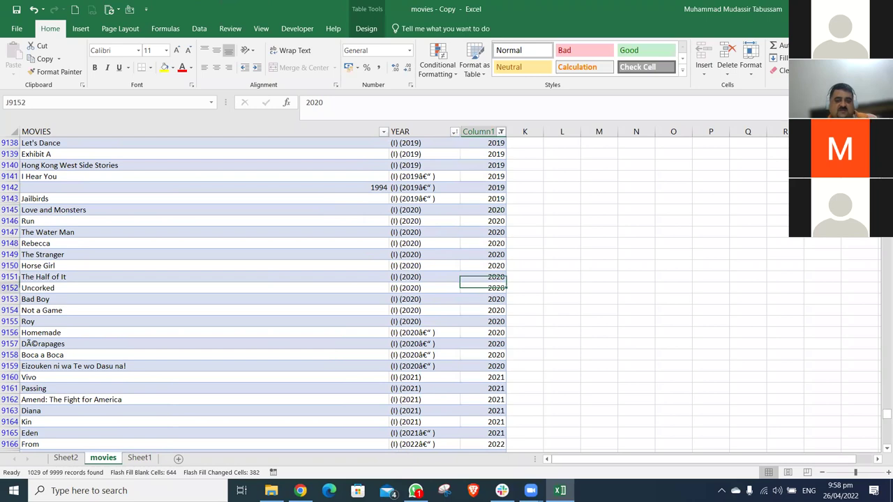
# Check the Column1 years against the remaining (I) entries and the (II)-prefixed YEAR entries down to the Solo entry in row 9238
pyautogui.press('Down')
pyautogui.press('Down')
pyautogui.press('Down')
pyautogui.press('Down')
pyautogui.press('Down')
pyautogui.press('Down')
pyautogui.press('Down')
pyautogui.press('Down')
pyautogui.press('Down')
pyautogui.press('Down')
pyautogui.press('Down')
pyautogui.press('Down')
pyautogui.press('Down')
pyautogui.press('Down')
pyautogui.press('Down')
pyautogui.press('Down')
pyautogui.press('Down')
pyautogui.press('Down')
pyautogui.press('Down')
pyautogui.press('Down')
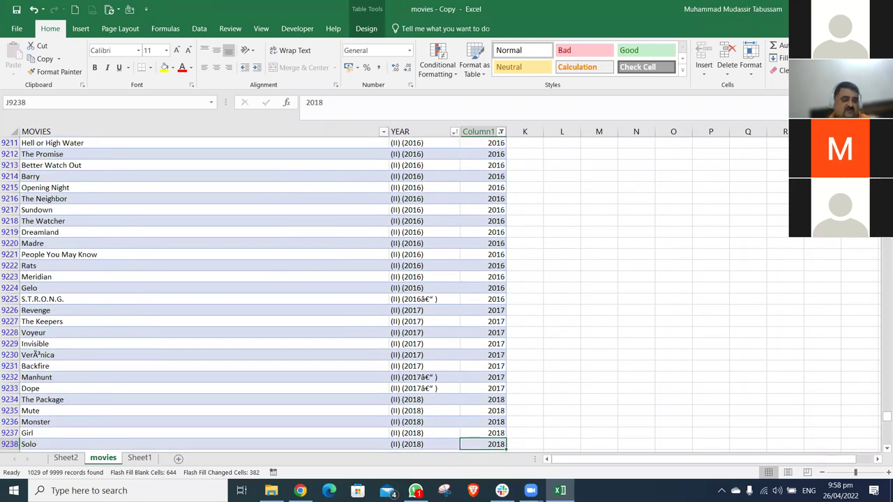
# Switch to the PivotTable on Sheet2 and refresh its counts of the Column1 values
pyautogui.hotkey('ctrl', 'pageup')
pyautogui.hotkey('ctrl', 'Up')
pyautogui.press('Down')
pyautogui.rightClick(38, 155)
pyautogui.press('Escape')
pyautogui.hotkey('alt', 'F5')
# Review the PivotTable's Column1 labels and counts down to the Grand Total for leftover non-year entries, and return to cell A1
pyautogui.press('Down')
pyautogui.press('Down')
pyautogui.press('Down')
pyautogui.press('Down')
pyautogui.press('Down')
pyautogui.press('Down')
pyautogui.press('Down')
pyautogui.press('Down')
pyautogui.press('Down')
pyautogui.press('Down')
pyautogui.press('Down')
pyautogui.press('Down')
pyautogui.press('Down')
pyautogui.press('Down')
pyautogui.press('Down')
pyautogui.press('Down')
pyautogui.press('Down')
pyautogui.press('Down')
pyautogui.press('Down')
pyautogui.press('Down')
pyautogui.press('Down')
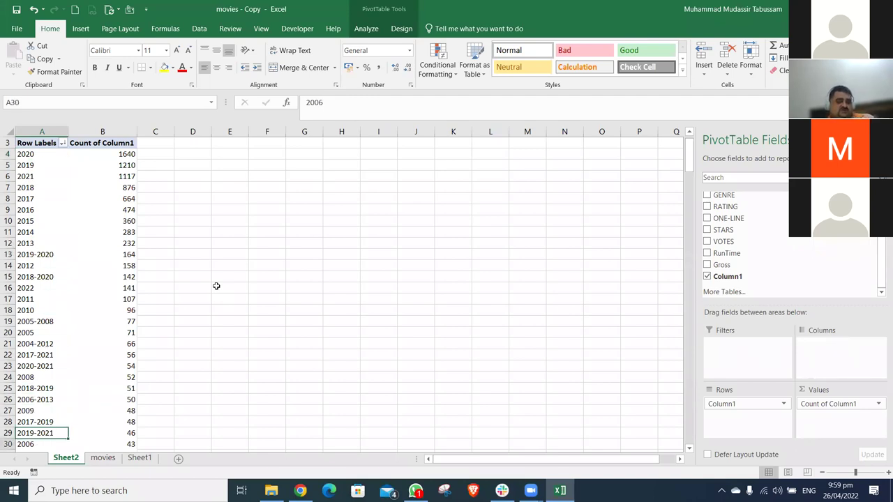
pyautogui.press('Down')
pyautogui.press('Down')
pyautogui.press('Down')
pyautogui.press('Down')
pyautogui.press('Down')
pyautogui.press('Down')
pyautogui.press('Down')
pyautogui.press('Down')
pyautogui.press('Down')
pyautogui.press('Down')
pyautogui.press('Down')
pyautogui.press('Down')
pyautogui.press('Down')
pyautogui.press('Down')
pyautogui.press('Down')
pyautogui.press('Down')
pyautogui.press('Down')
pyautogui.press('Down')
pyautogui.press('Down')
pyautogui.press('Down')
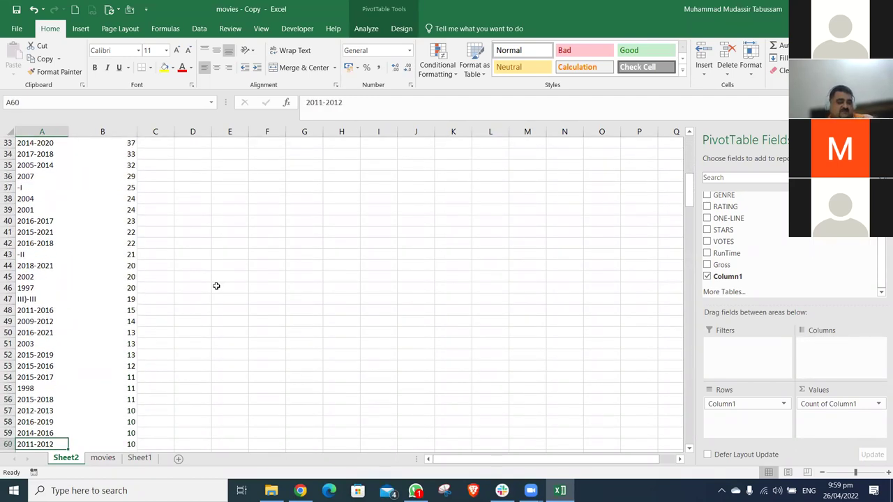
pyautogui.press('Down')
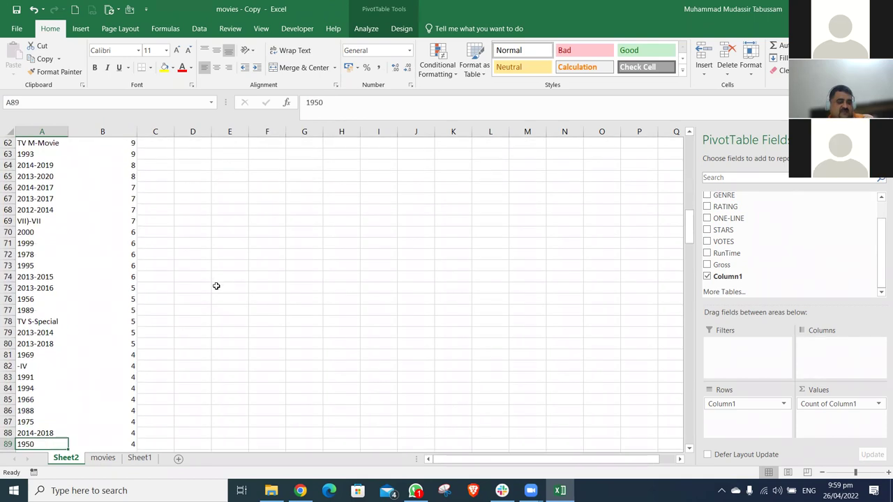
pyautogui.press('Down')
pyautogui.press('Down')
pyautogui.press('Down')
pyautogui.press('Down')
pyautogui.press('Down')
pyautogui.press('Down')
pyautogui.press('Down')
pyautogui.press('Down')
pyautogui.press('Down')
pyautogui.press('Down')
pyautogui.press('Down')
pyautogui.press('Down')
pyautogui.press('Down')
pyautogui.press('Down')
pyautogui.press('Down')
pyautogui.press('Down')
pyautogui.press('Down')
pyautogui.press('Down')
pyautogui.press('Down')
pyautogui.press('Down')
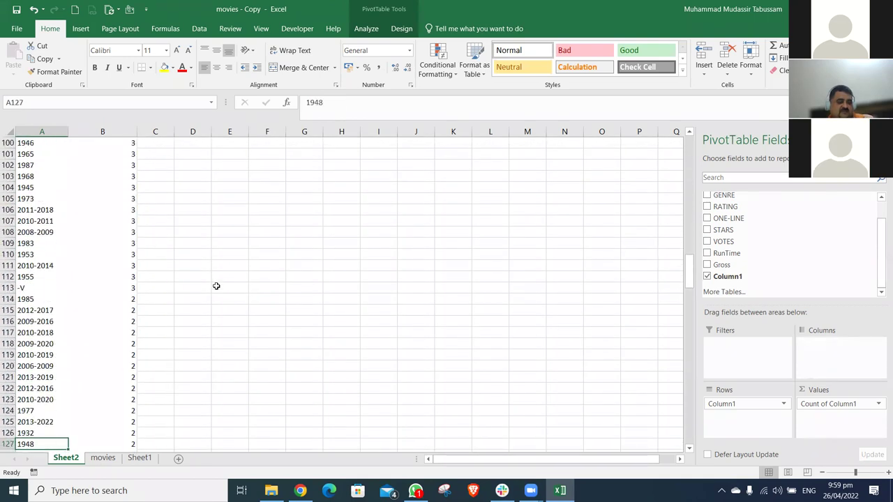
pyautogui.press('Down')
pyautogui.press('Down')
pyautogui.press('Down')
pyautogui.press('Down')
pyautogui.press('Down')
pyautogui.press('Down')
pyautogui.press('Down')
pyautogui.press('Down')
pyautogui.press('Down')
pyautogui.press('Down')
pyautogui.press('Down')
pyautogui.press('Down')
pyautogui.press('Down')
pyautogui.press('Down')
pyautogui.press('Down')
pyautogui.press('Down')
pyautogui.press('Down')
pyautogui.press('Down')
pyautogui.press('Down')
pyautogui.press('Down')
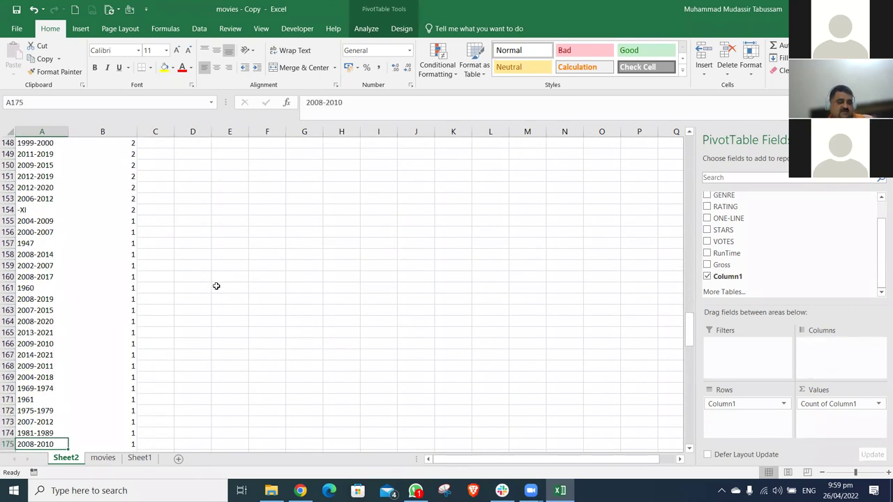
pyautogui.press('Down')
pyautogui.press('Down')
pyautogui.press('Down')
pyautogui.press('Down')
pyautogui.press('Down')
pyautogui.press('Down')
pyautogui.press('Down')
pyautogui.press('Down')
pyautogui.press('Down')
pyautogui.press('Down')
pyautogui.press('Down')
pyautogui.press('Down')
pyautogui.press('Down')
pyautogui.press('Down')
pyautogui.press('Down')
pyautogui.press('Down')
pyautogui.press('Down')
pyautogui.press('Down')
pyautogui.press('Down')
pyautogui.press('Down')
pyautogui.press('Down')
pyautogui.press('Down')
pyautogui.press('Down')
pyautogui.press('Down')
pyautogui.press('Down')
pyautogui.press('Down')
pyautogui.press('Down')
pyautogui.press('Down')
pyautogui.press('Down')
pyautogui.press('Down')
pyautogui.press('Down')
pyautogui.press('Down')
pyautogui.press('Down')
pyautogui.press('Down')
pyautogui.press('Down')
pyautogui.press('Down')
pyautogui.press('Down')
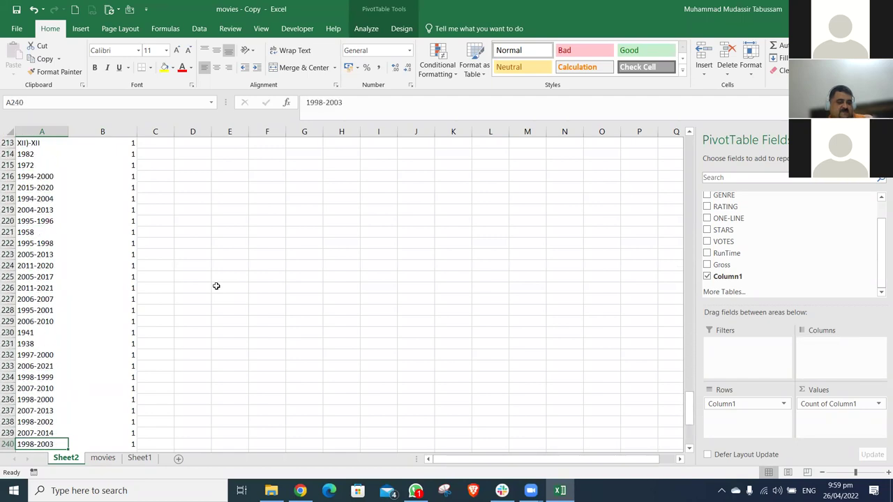
pyautogui.press('Down')
pyautogui.press('Down')
pyautogui.press('Down')
pyautogui.press('Down')
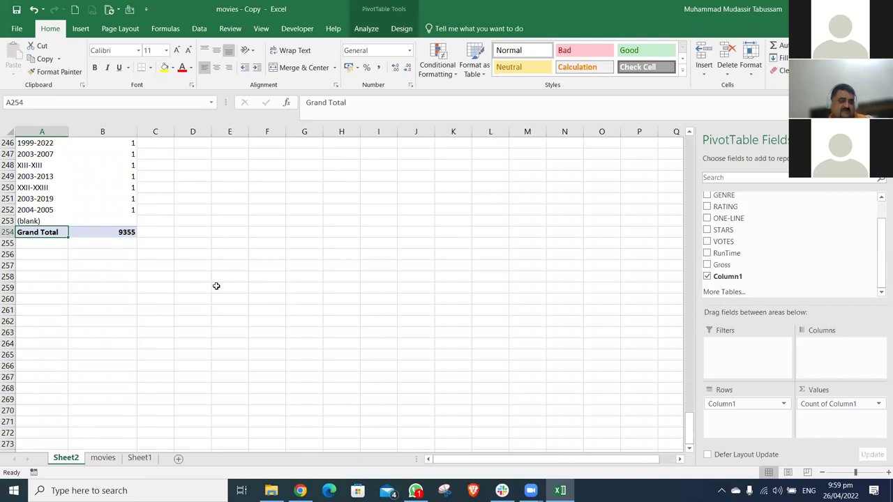
pyautogui.hotkey('ctrl', 'Home')
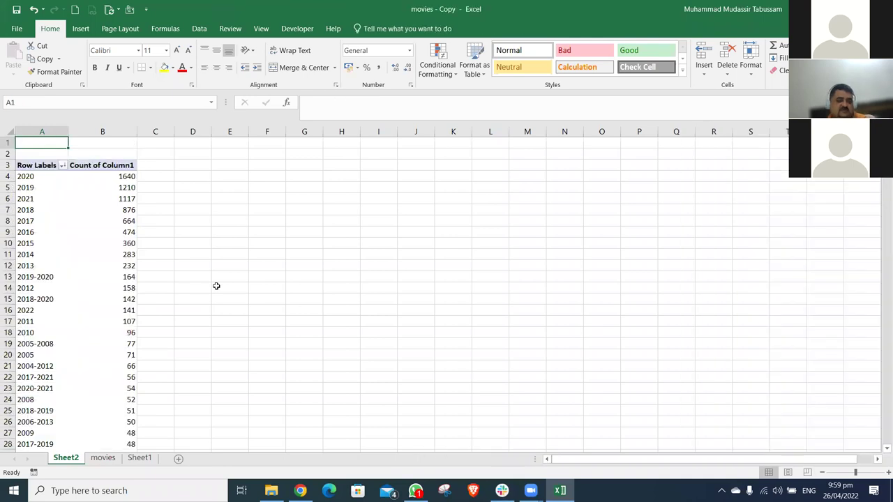
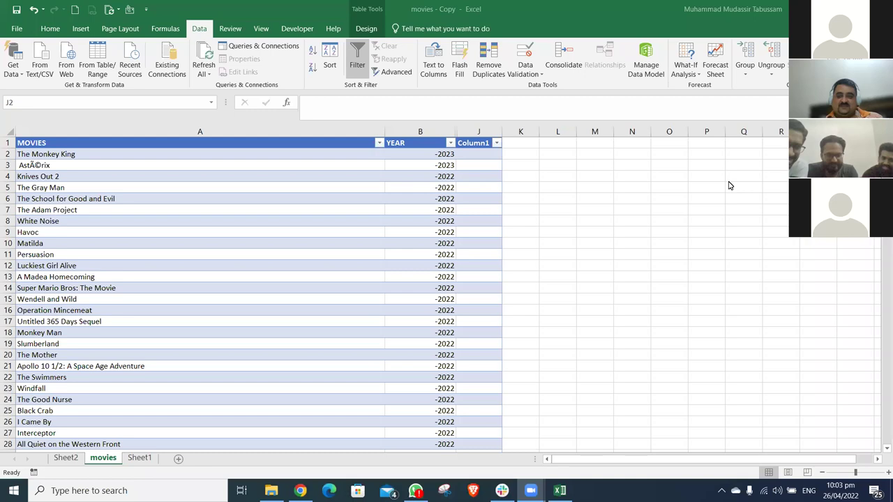
# Enter the test numbers 1, 2, 3 and 4 across cells L2 to O2 beside the movies table
pyautogui.click(472, 155)
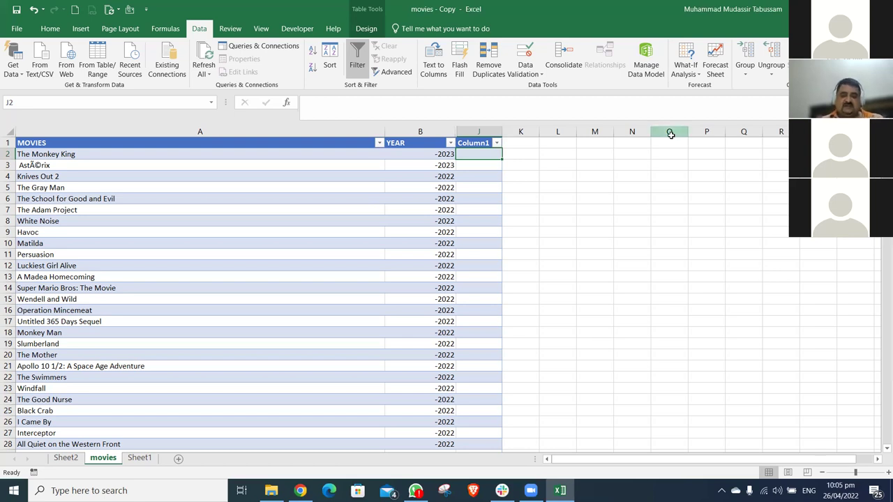
pyautogui.click(556, 153)
pyautogui.write('1')
pyautogui.press('Tab')
pyautogui.write('2')
pyautogui.press('Tab')
pyautogui.write('3')
pyautogui.press('Tab')
pyautogui.write('4')
pyautogui.press('Left')
pyautogui.press('Left')
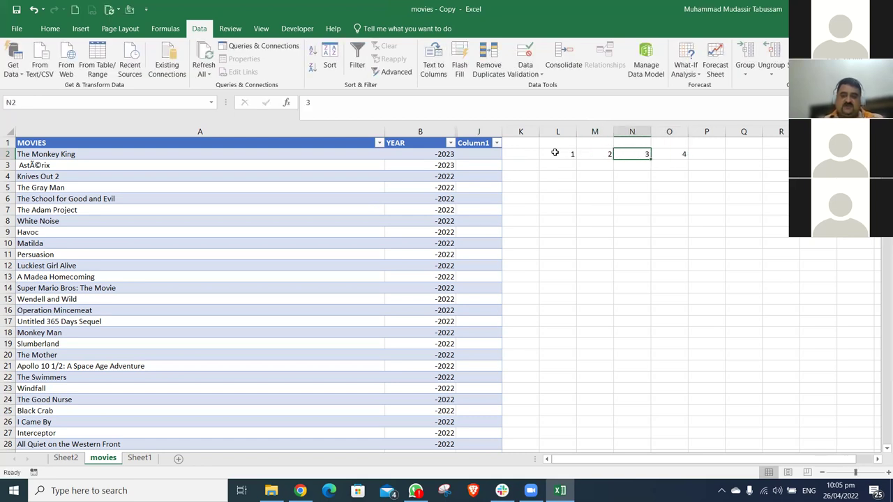
# Clear the test numbers from cells M2 to O2, keeping only the one in L2
pyautogui.hotkey('shift', 'Right')
pyautogui.hotkey('shift', 'Right')
pyautogui.press('Delete')
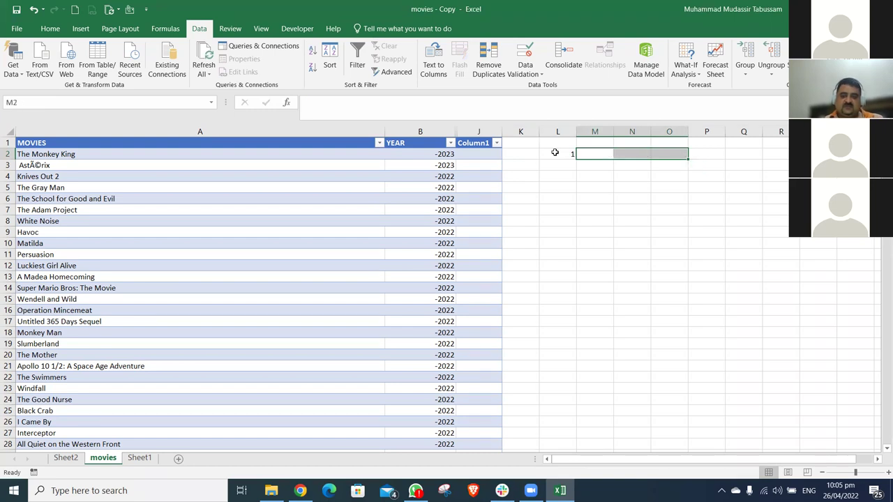
# Continue the test series down column L with 2 in L3 and 3 in L4
pyautogui.press('Left')
pyautogui.press('Down')
pyautogui.write('2')
pyautogui.press('Return')
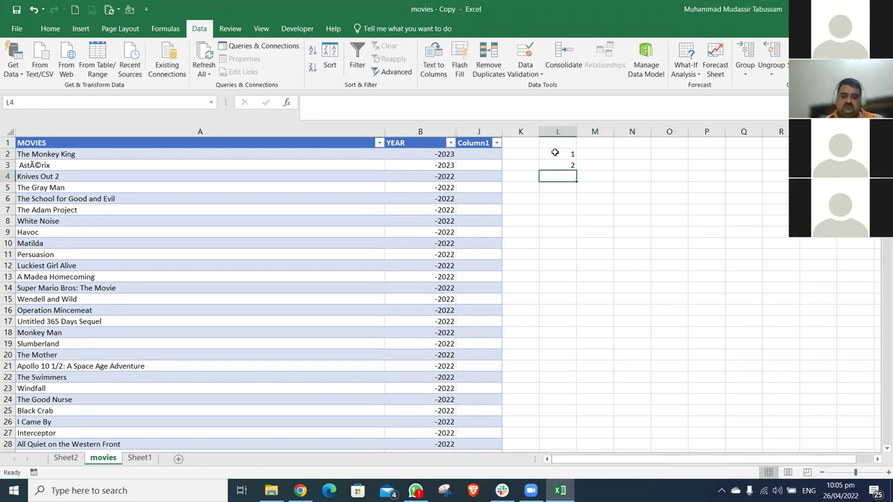
pyautogui.write('3')
pyautogui.press('Return')
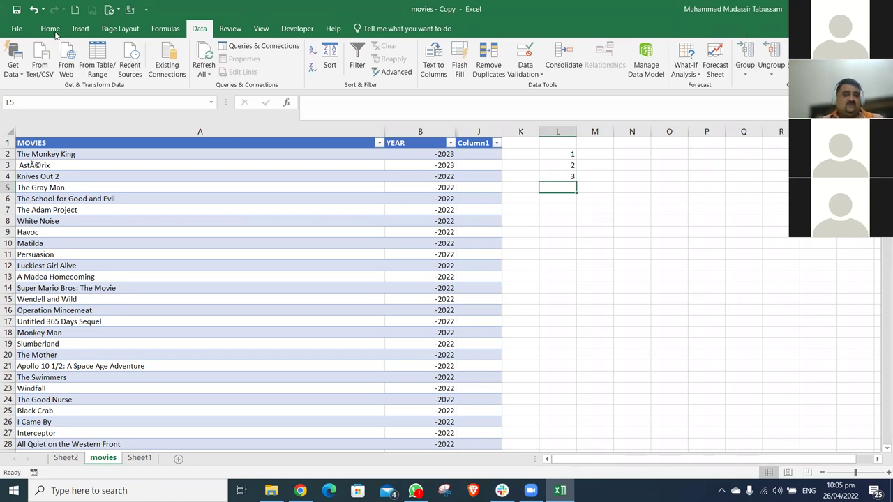
# Try to continue the number series in column L with Flash Fill from cell L5
pyautogui.scroll(4, 746, 70)
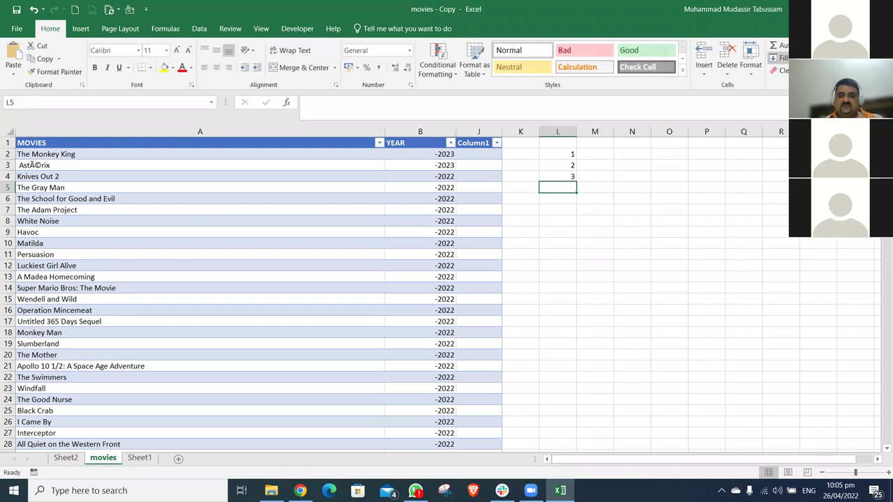
pyautogui.click(780, 58)
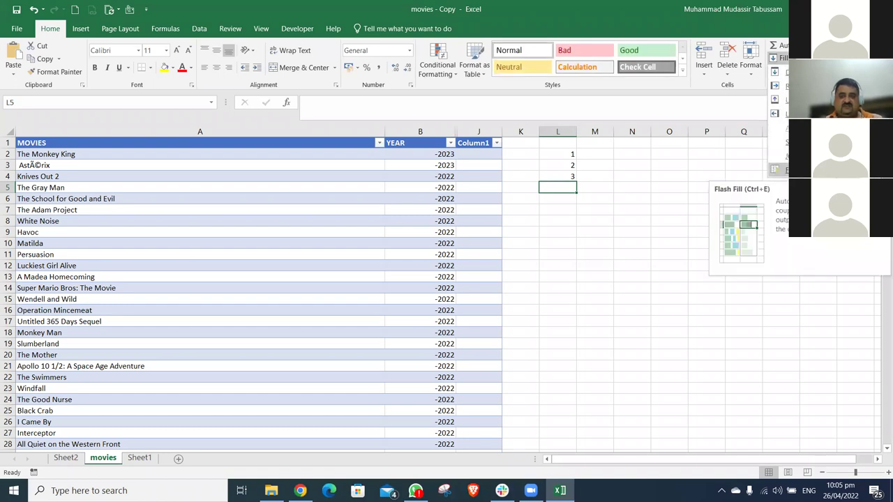
pyautogui.click(778, 170)
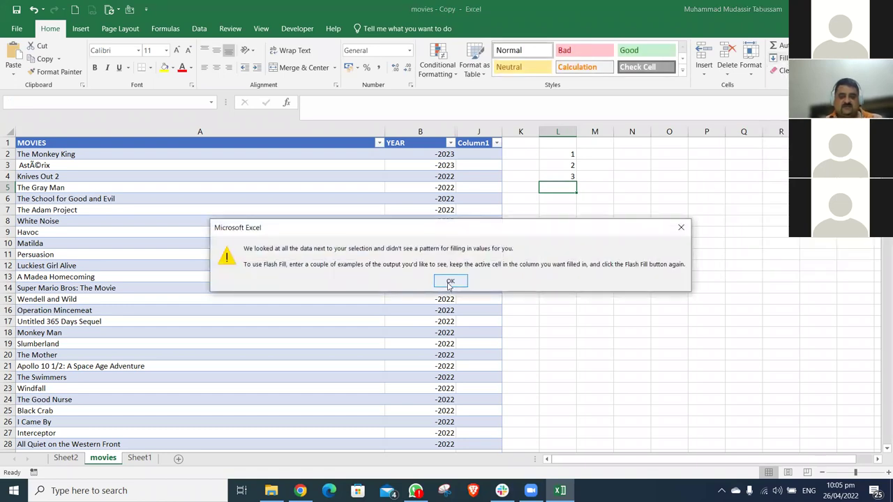
pyautogui.click(507, 280)
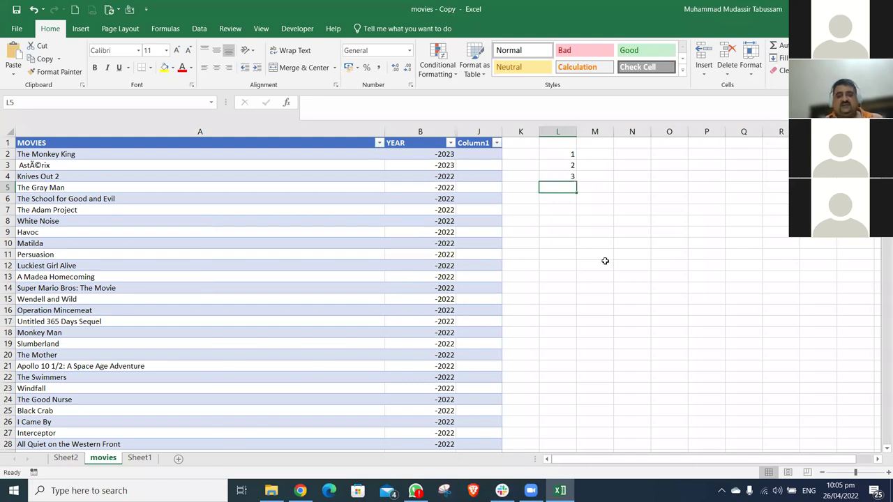
# Compare the YEAR entries from row 2 to about row 15 with the test series, and select L2:L4
pyautogui.press('Up')
pyautogui.press('Up')
pyautogui.press('Up')
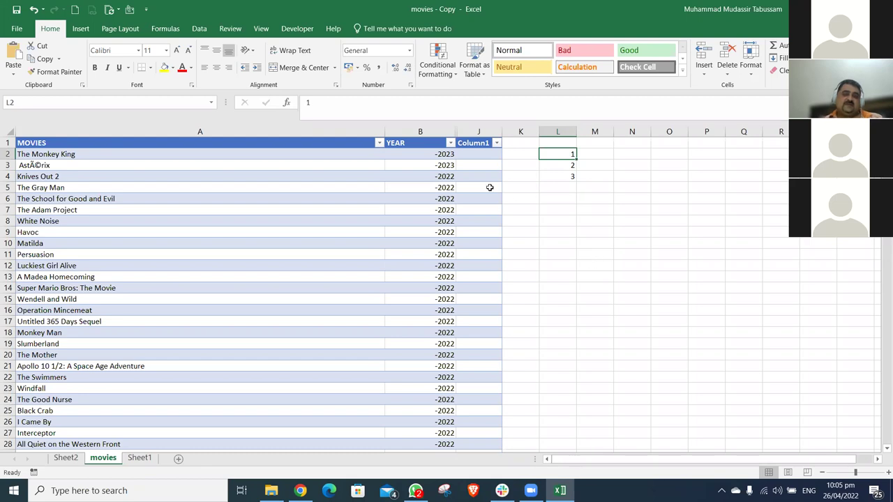
pyautogui.moveTo(444, 154); pyautogui.dragTo(444, 301)
pyautogui.click(559, 243)
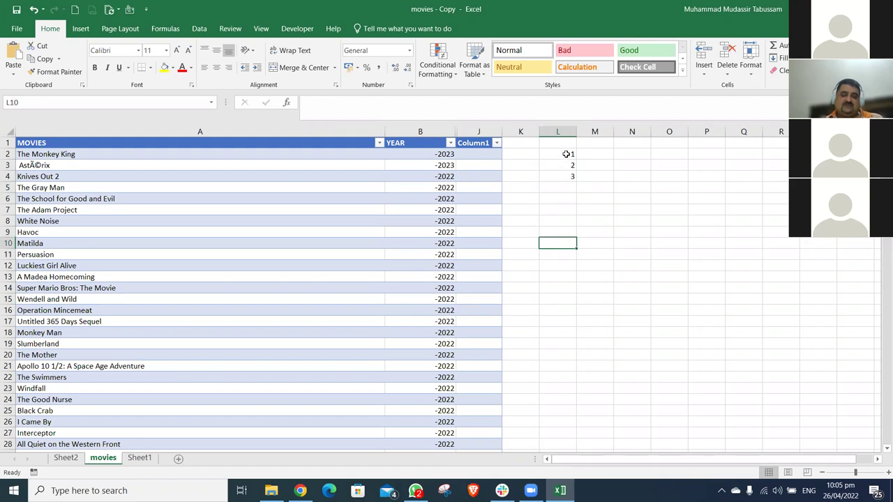
pyautogui.moveTo(565, 154); pyautogui.dragTo(566, 173)
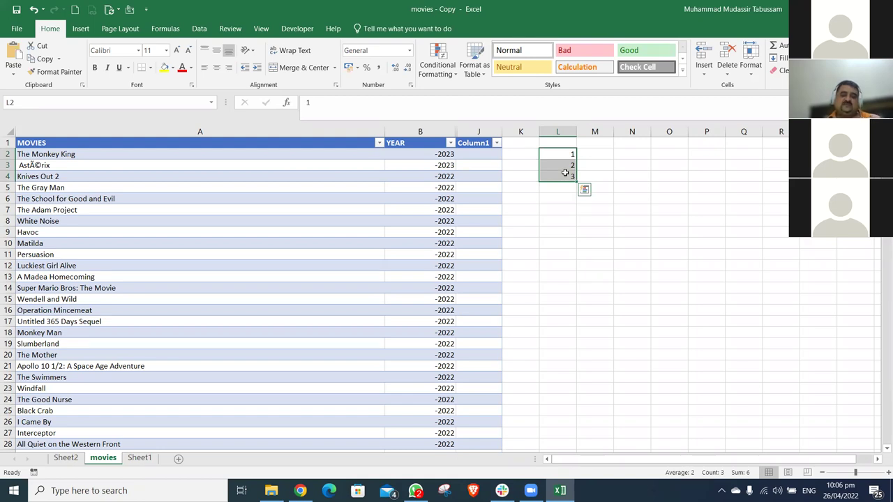
# Clear the test series from L2:L4 and return to cell J2 in Column1
pyautogui.press('Delete')
pyautogui.press('Left')
pyautogui.press('Left')
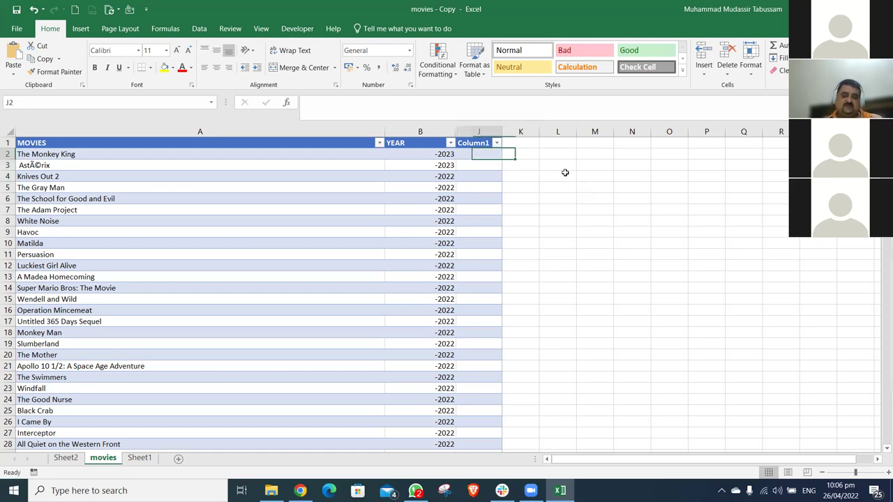
# Enter 2023 as the sample year in cells J2 and J3 of Column1
pyautogui.write('2023')
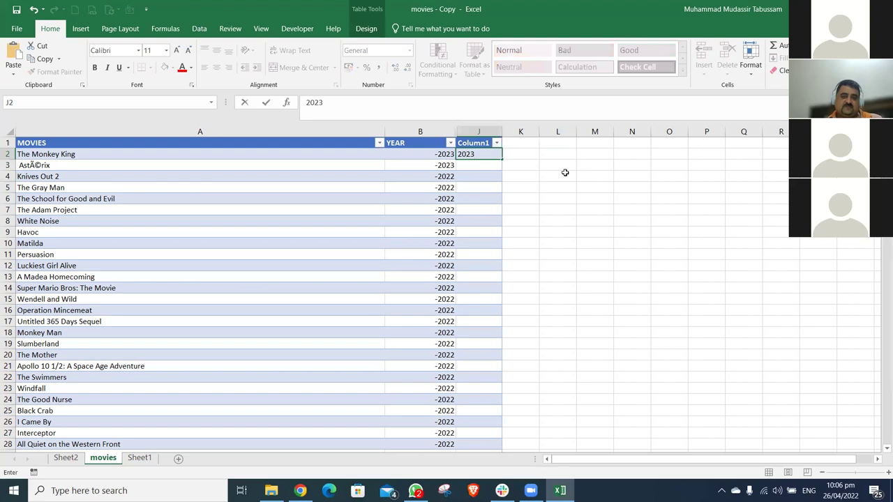
pyautogui.hotkey('ctrl', 'Return')
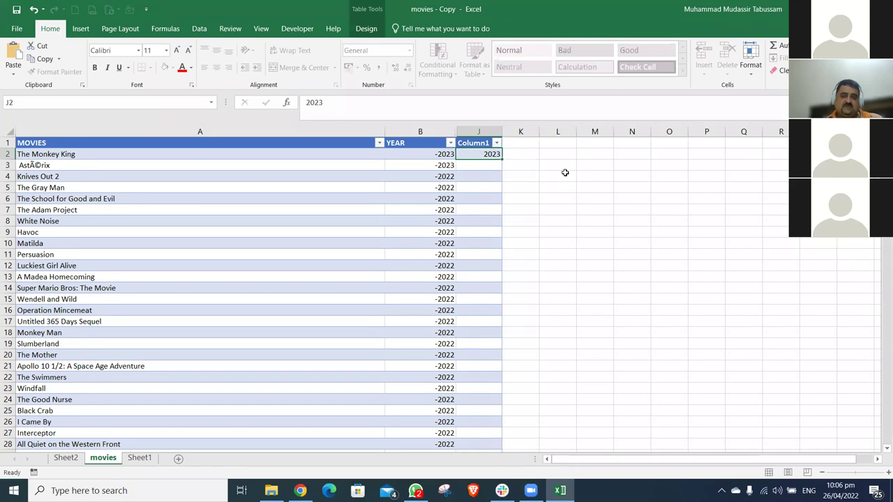
pyautogui.press('Down')
pyautogui.write('2023')
pyautogui.press('Return')
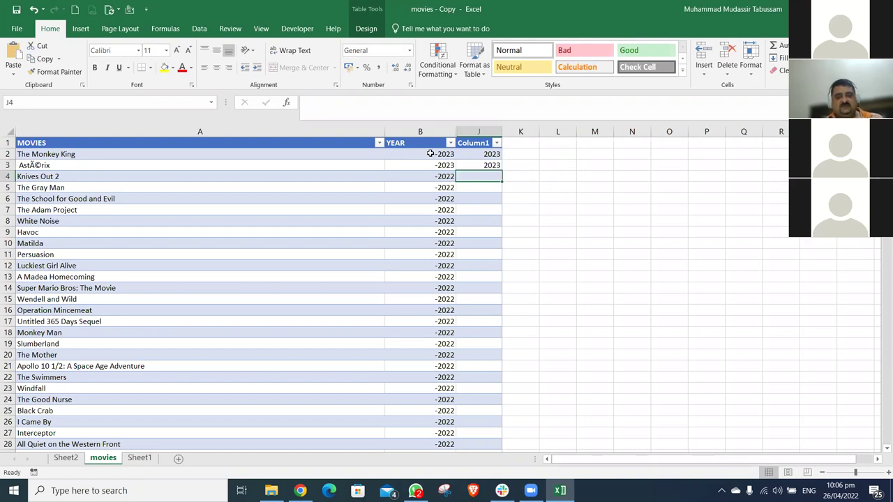
# Compare the first two YEAR entries with their samples in Column1, and enter 2022 in J4
pyautogui.click(430, 153)
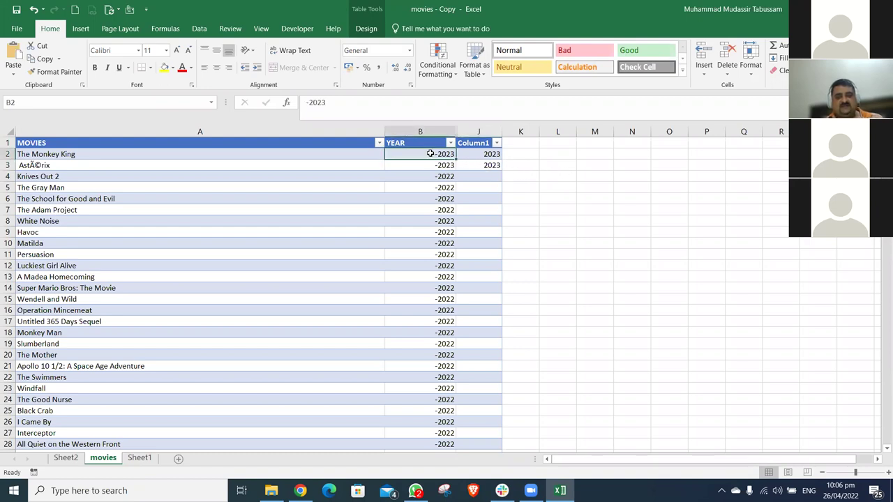
pyautogui.click(487, 154)
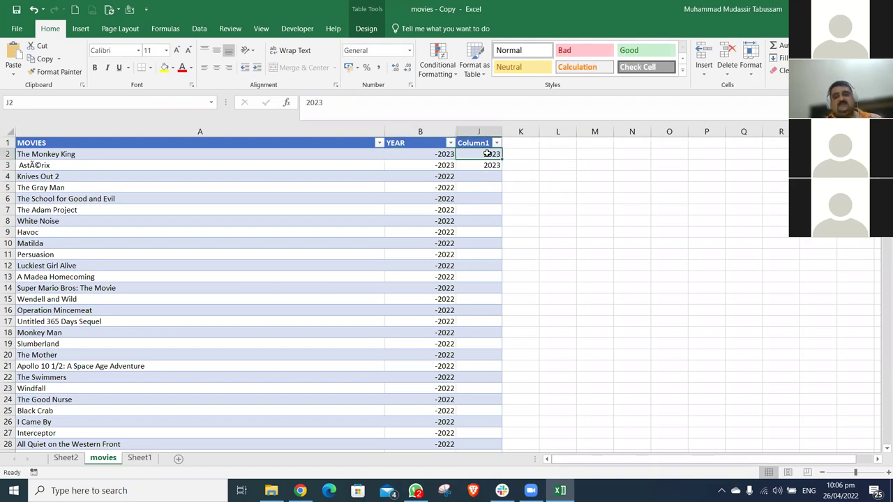
pyautogui.click(450, 166)
pyautogui.click(488, 165)
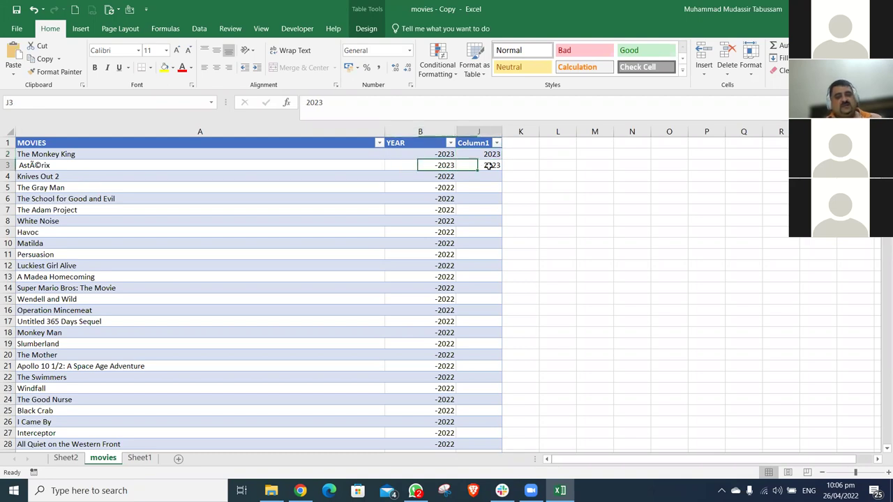
pyautogui.click(487, 180)
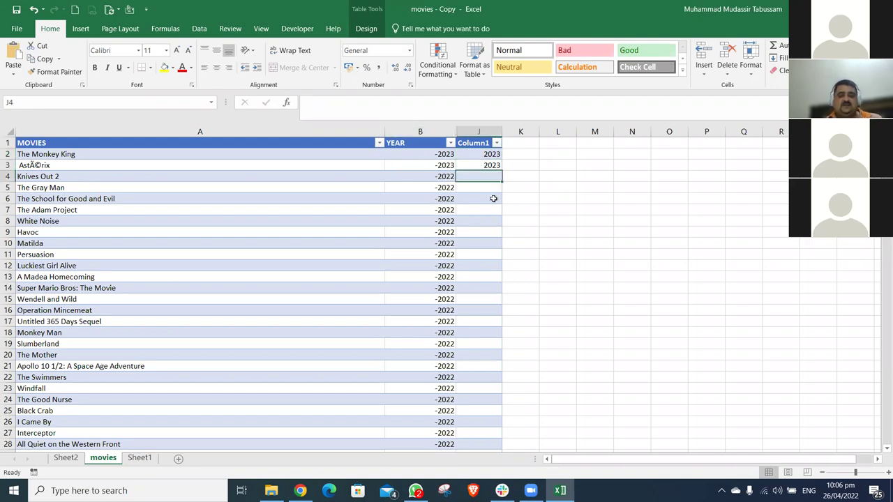
pyautogui.write('2022')
pyautogui.press('Return')
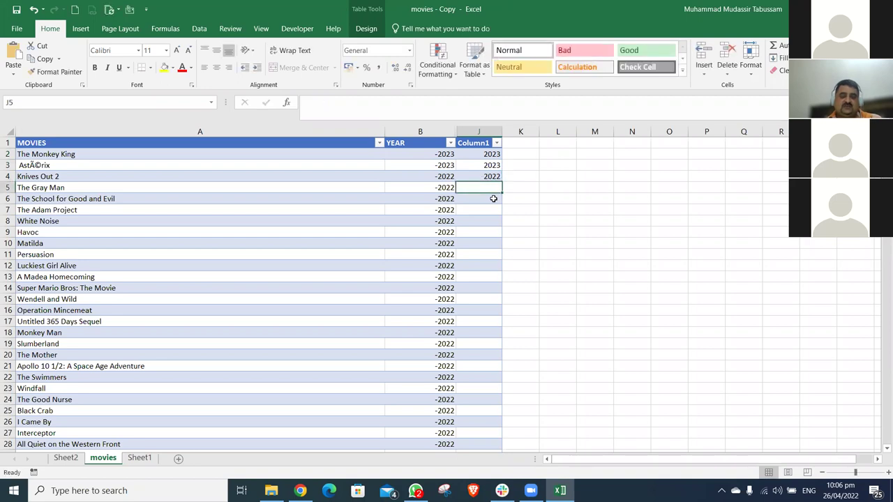
# Flash Fill the rest of Column1 from cell J5, using the four-digit years in J2:J4 as the pattern
pyautogui.moveTo(490, 153); pyautogui.dragTo(490, 176)
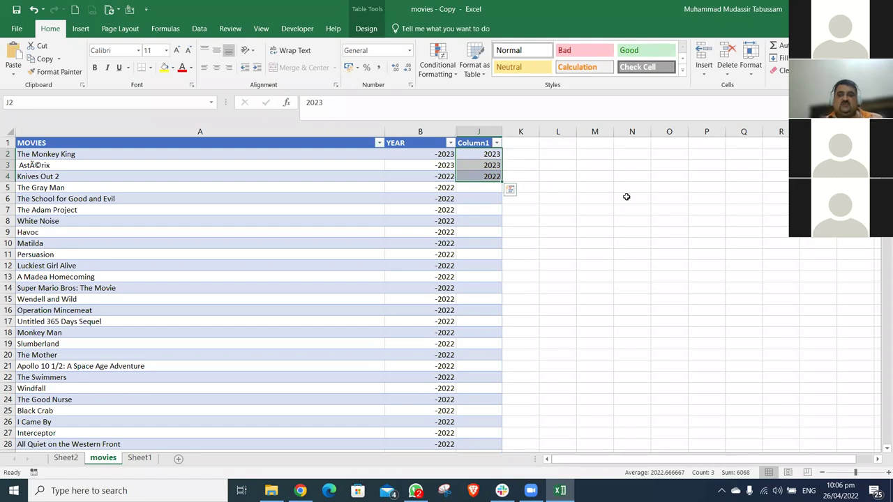
pyautogui.click(777, 58)
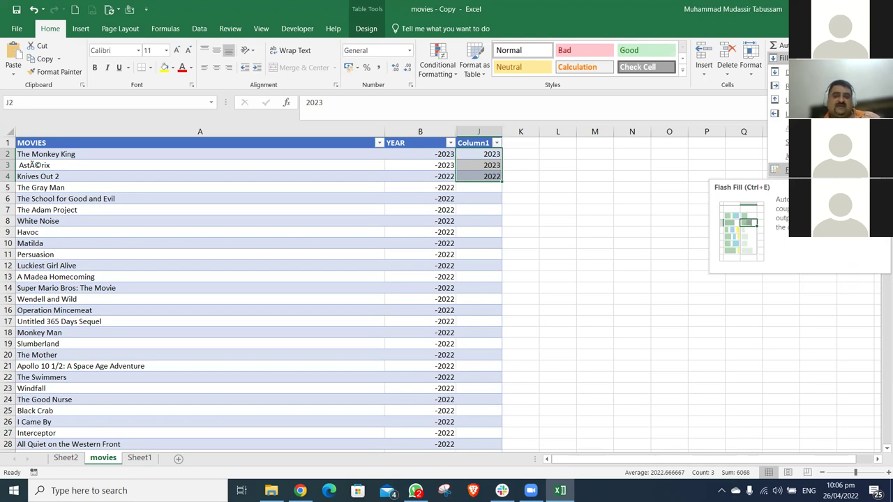
pyautogui.click(509, 194)
pyautogui.click(499, 184)
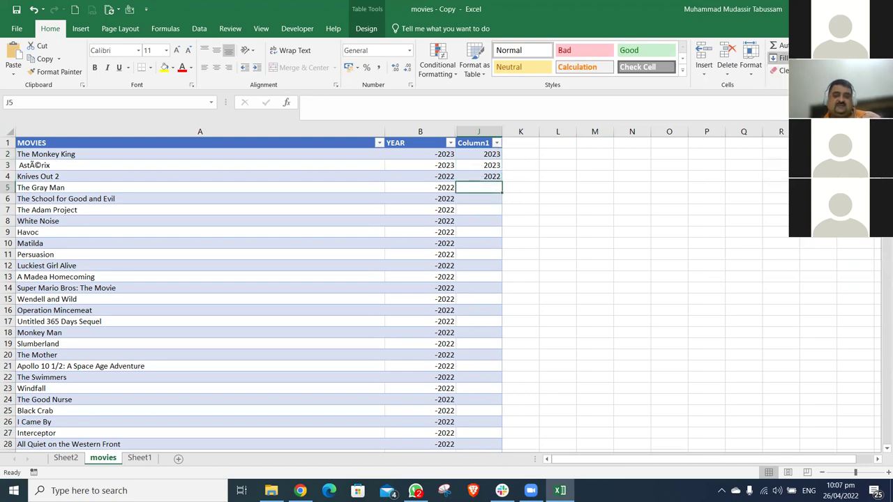
pyautogui.hotkey('ctrl', 'e')
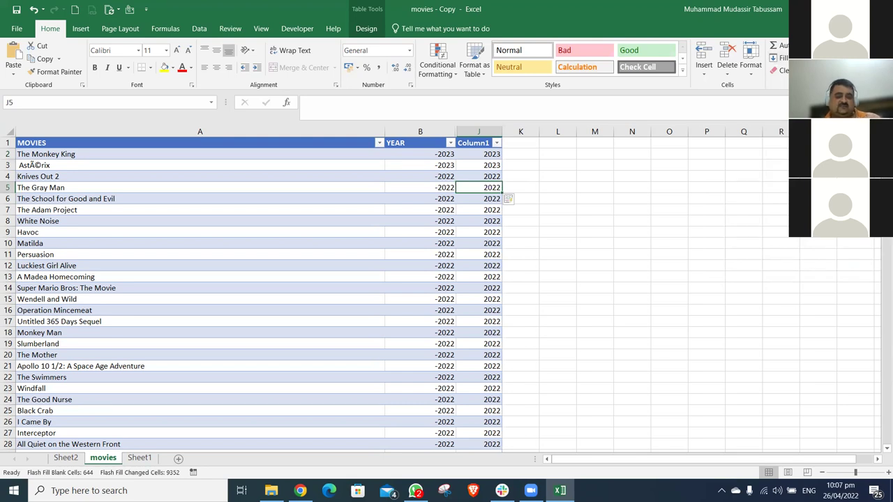
# Undo the Flash Fill and the four-digit sample years in J2:J4
pyautogui.hotkey('ctrl', 'z')
pyautogui.hotkey('ctrl', 'z')
pyautogui.hotkey('ctrl', 'z')
pyautogui.hotkey('ctrl', 'z')
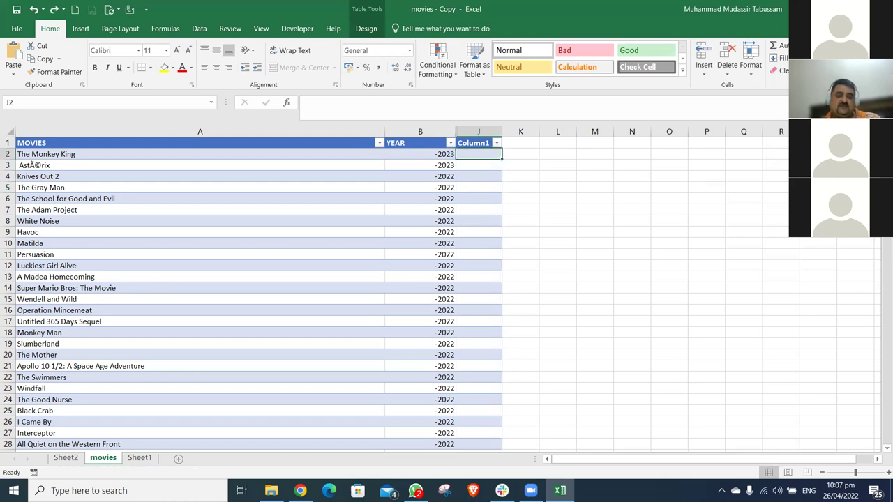
# Enter the two-digit sample years 23, 23 and 22 in cells J2 to J4
pyautogui.write('23')
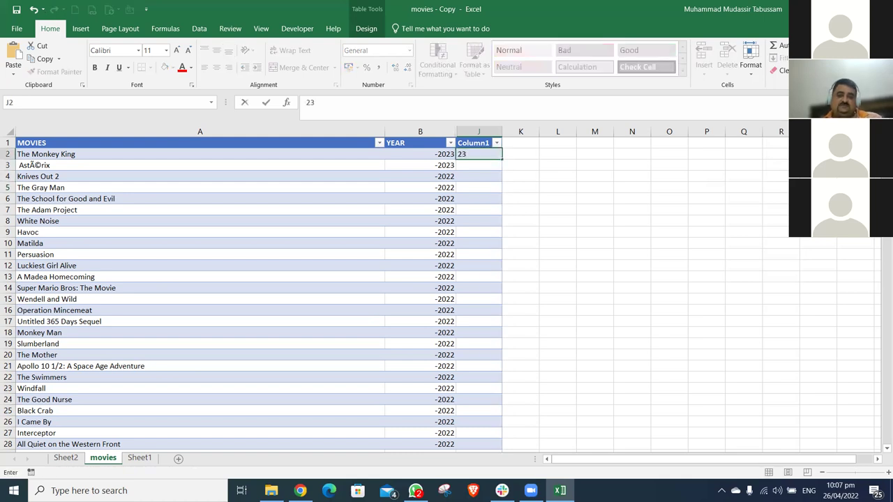
pyautogui.press('Return')
pyautogui.write('23')
pyautogui.press('Return')
pyautogui.write('22')
pyautogui.press('Return')
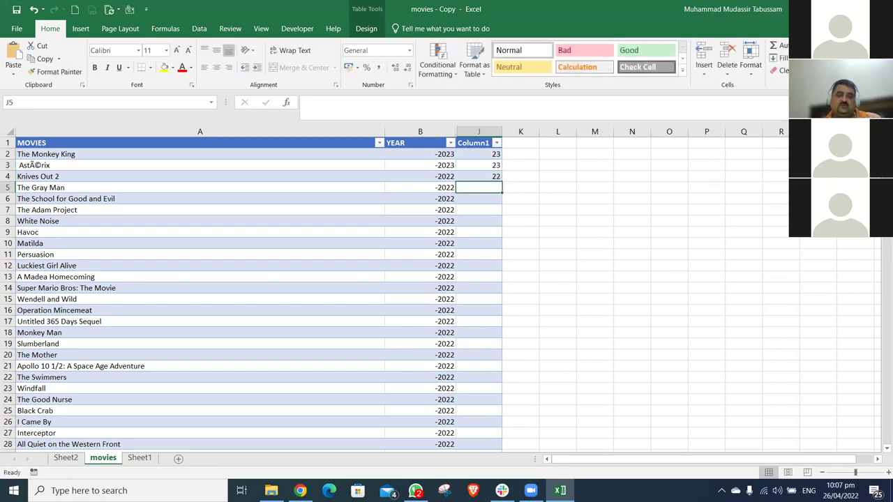
# Flash Fill the remaining rows of Column1 with the last two digits of each YEAR entry
pyautogui.hotkey('alt', 'h')
pyautogui.press('f')
pyautogui.press('i')
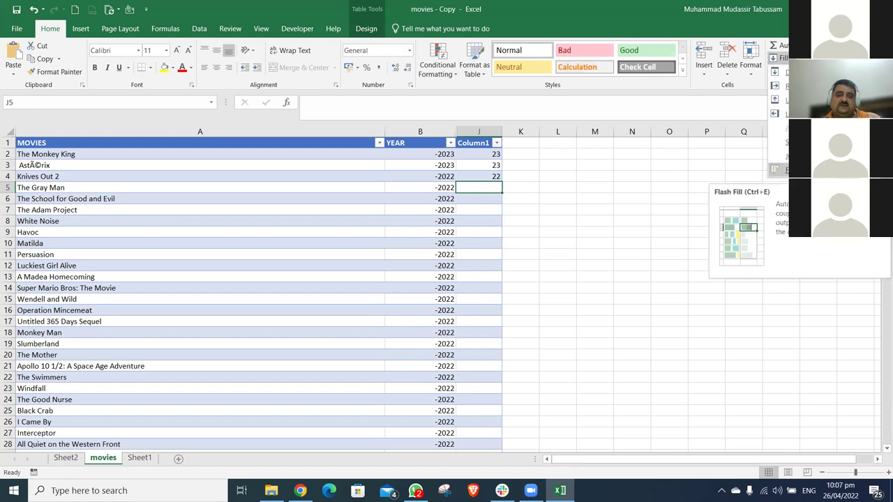
pyautogui.press('Return')
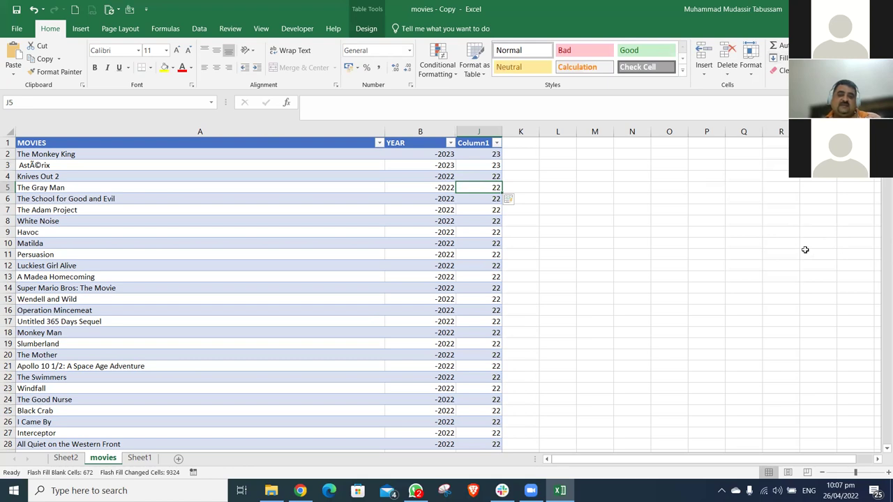
# Review the two-digit values down Column1, and undo the Flash Fill together with the samples in J2:J4
pyautogui.moveTo(495, 154); pyautogui.dragTo(496, 244)
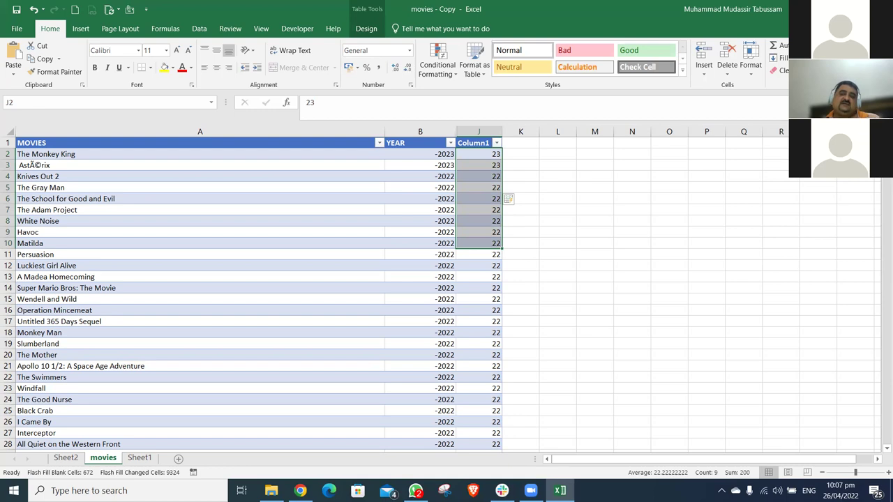
pyautogui.scroll(-20, 251, 293)
pyautogui.scroll(-20, 440, 293)
pyautogui.hotkey('ctrl', 'BackSpace')
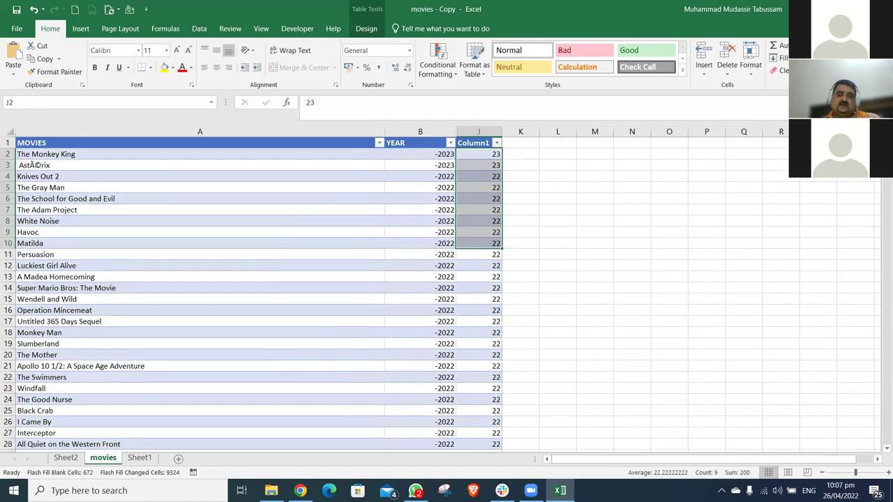
pyautogui.hotkey('ctrl', 'z')
pyautogui.hotkey('ctrl', 'z')
pyautogui.hotkey('ctrl', 'z')
pyautogui.hotkey('ctrl', 'z')
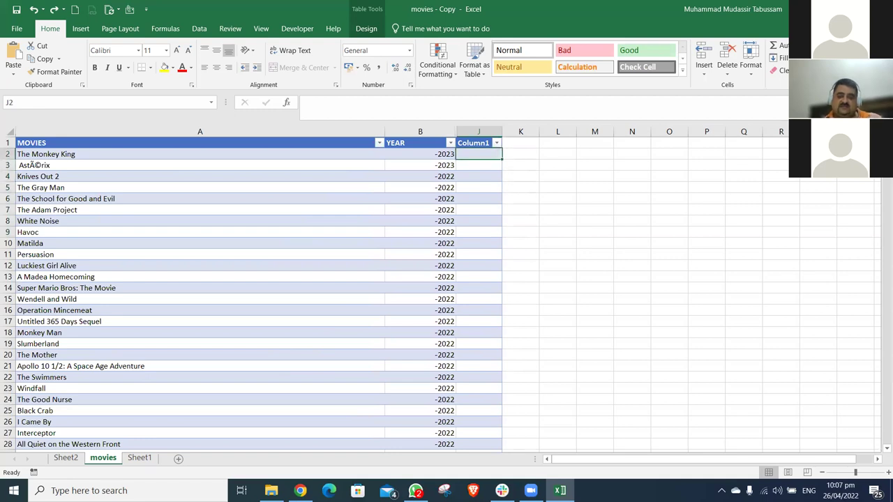
# Enter -20 in cells J2 to J4 and Flash Fill the rest of Column1 from that pattern
pyautogui.write('-20')
pyautogui.press('Return')
pyautogui.write('-20')
pyautogui.press('Return')
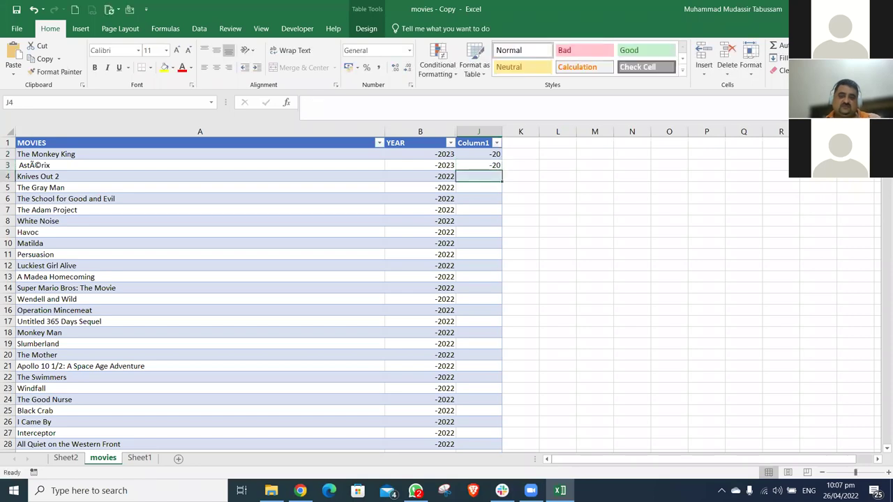
pyautogui.write('-20')
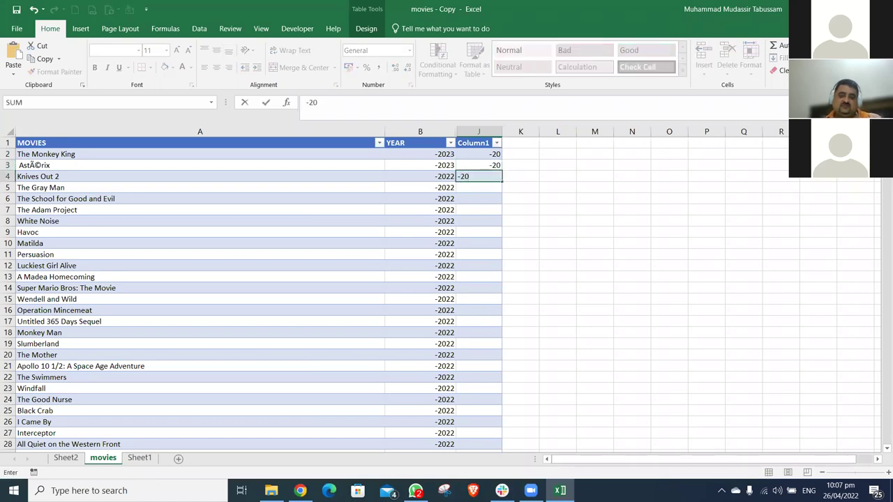
pyautogui.press('Return')
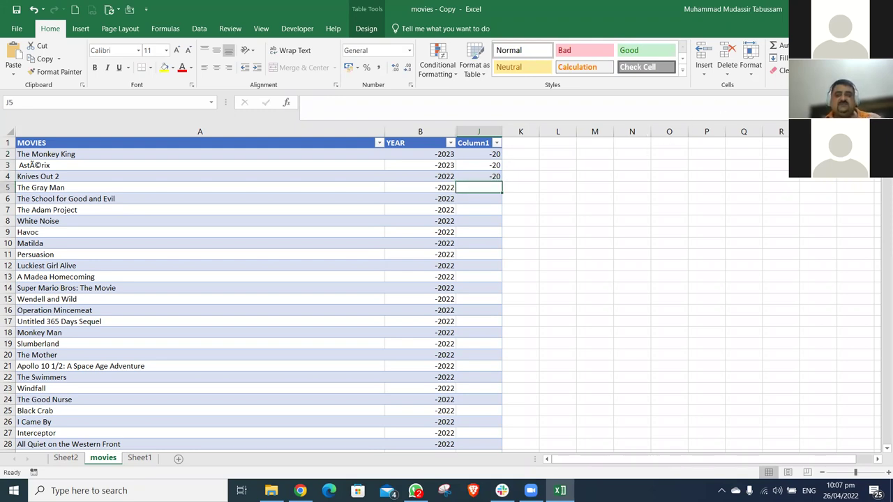
pyautogui.click(778, 58)
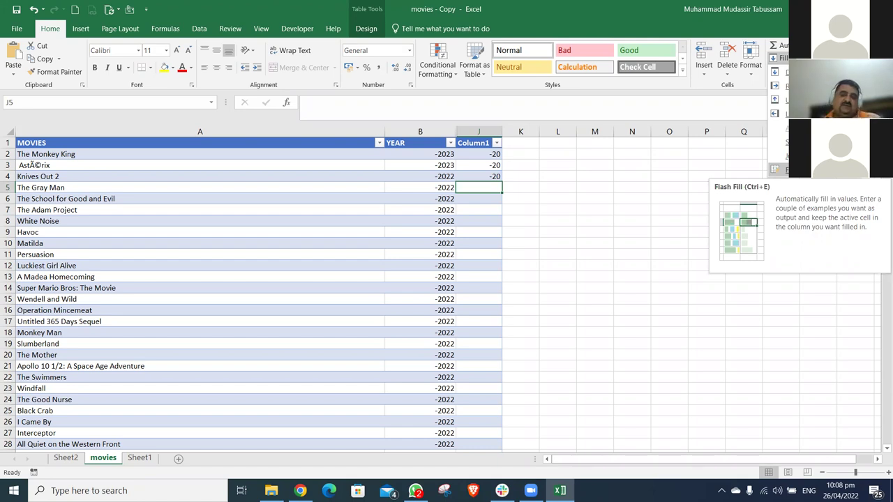
pyautogui.click(785, 169)
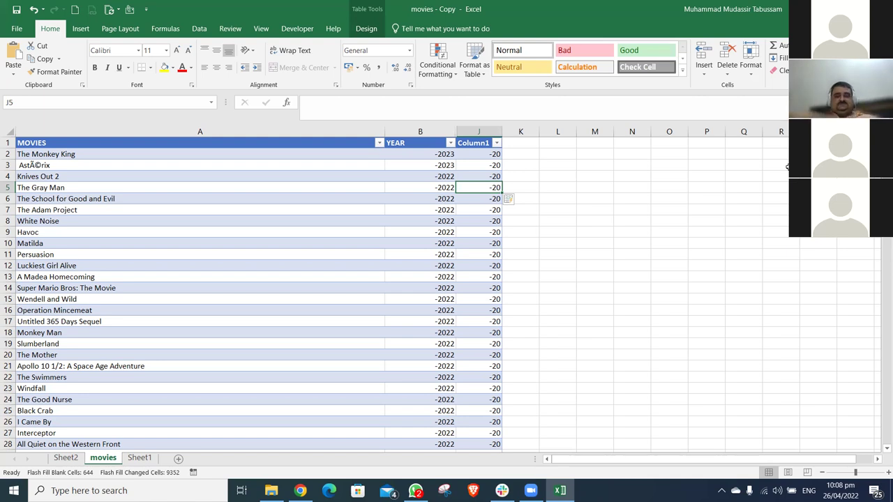
# Undo the -20 Flash Fill and its sample entries, leaving Column1 empty from J2
pyautogui.press('Up')
pyautogui.press('Up')
pyautogui.press('Up')
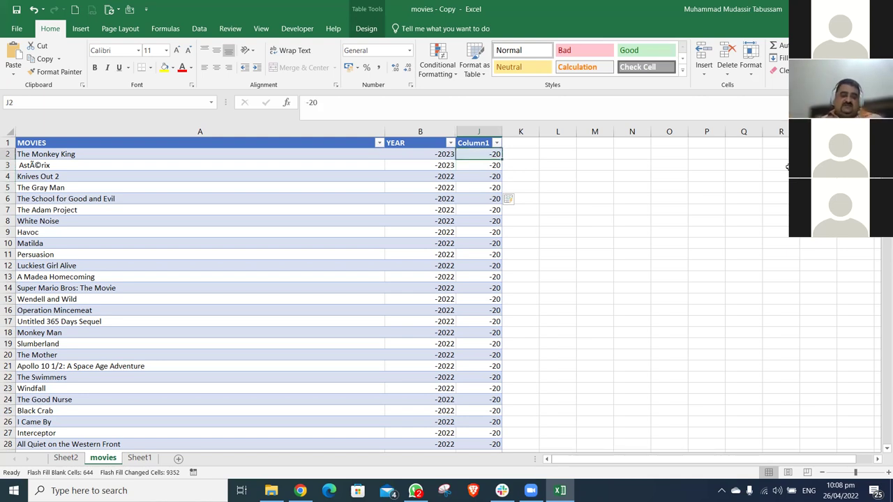
pyautogui.hotkey('ctrl', 'z')
pyautogui.hotkey('ctrl', 'z')
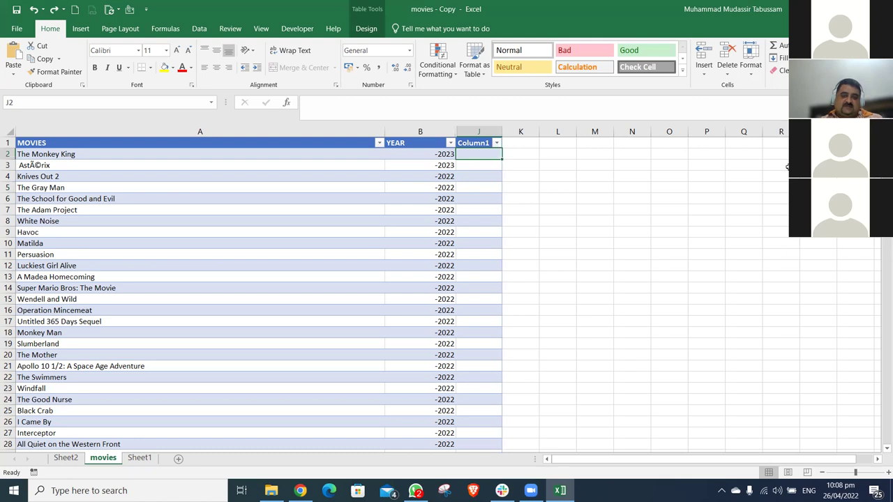
# Enter -223, -223 and -222 in cells J2 to J4 and Flash Fill the rest of Column1 from that pattern
pyautogui.write('-2')
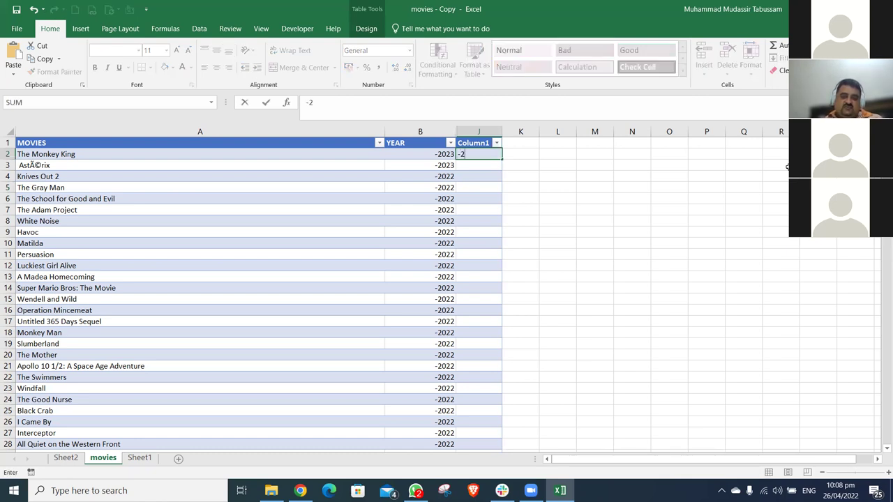
pyautogui.write('23')
pyautogui.press('Return')
pyautogui.write('-')
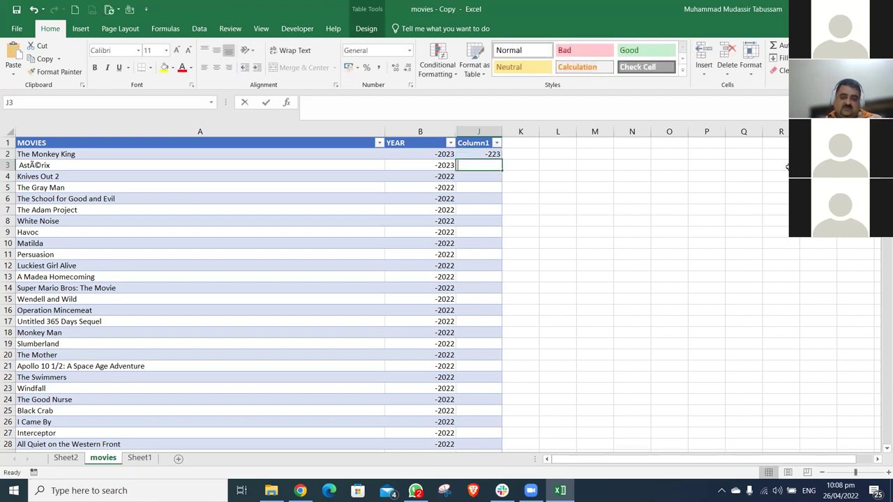
pyautogui.write('223')
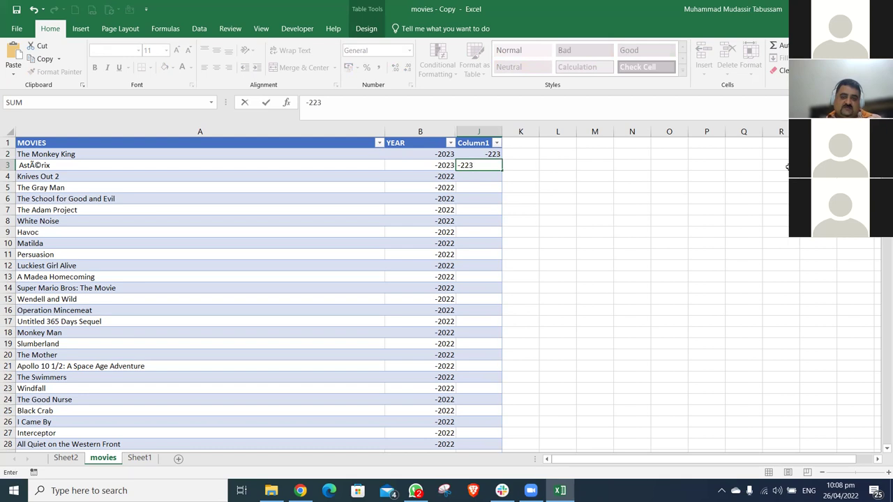
pyautogui.press('Return')
pyautogui.write('-2')
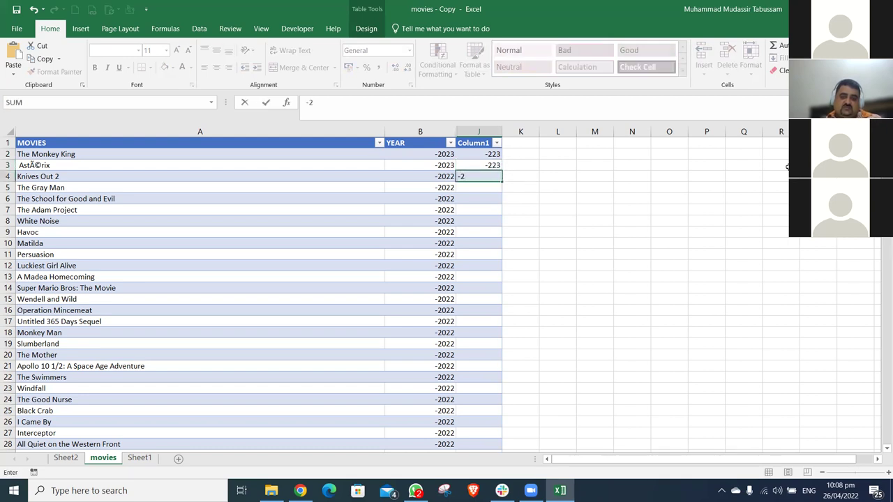
pyautogui.write('22')
pyautogui.press('Return')
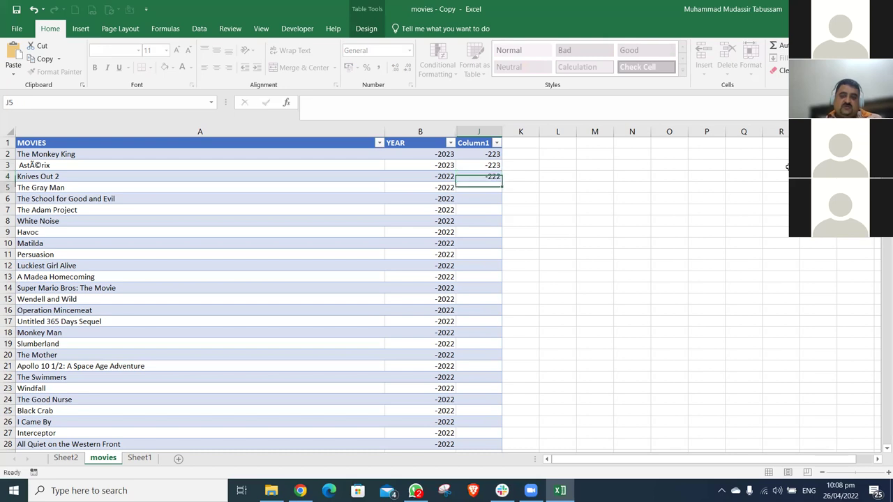
pyautogui.click(780, 58)
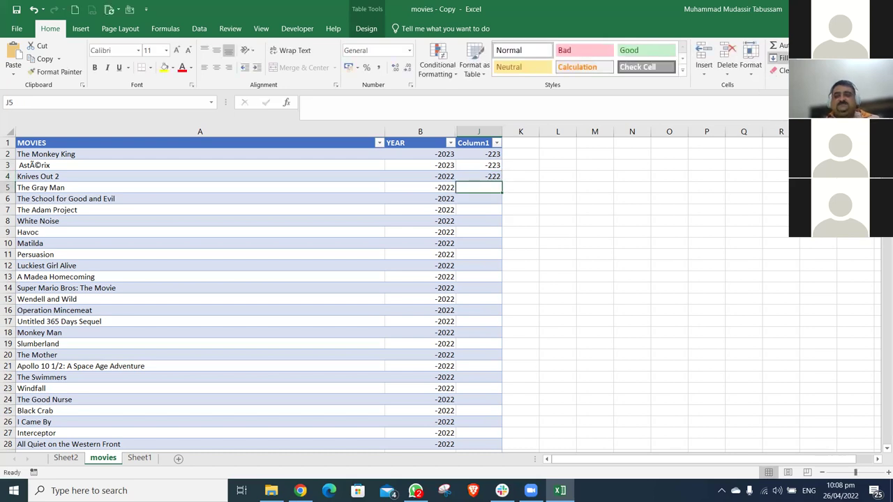
pyautogui.click(780, 157)
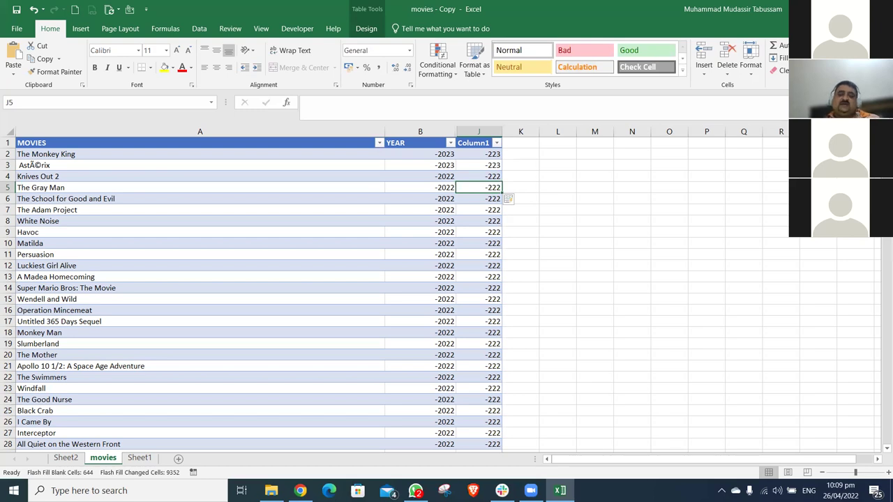
# Undo the -223/-222 Flash Fill and its sample entries in Column1, leaving the column empty from J2
pyautogui.click(478, 143)
pyautogui.click(479, 153)
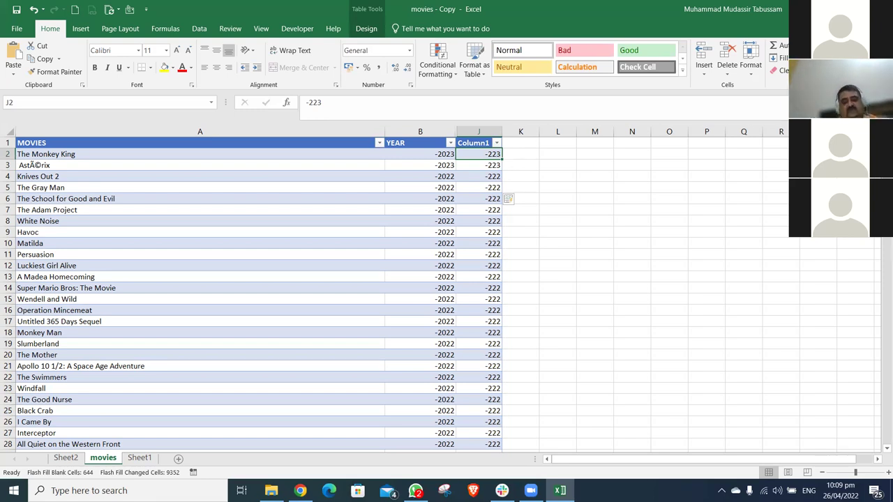
pyautogui.hotkey('ctrl', 'z')
pyautogui.hotkey('ctrl', 'z')
pyautogui.hotkey('ctrl', 'z')
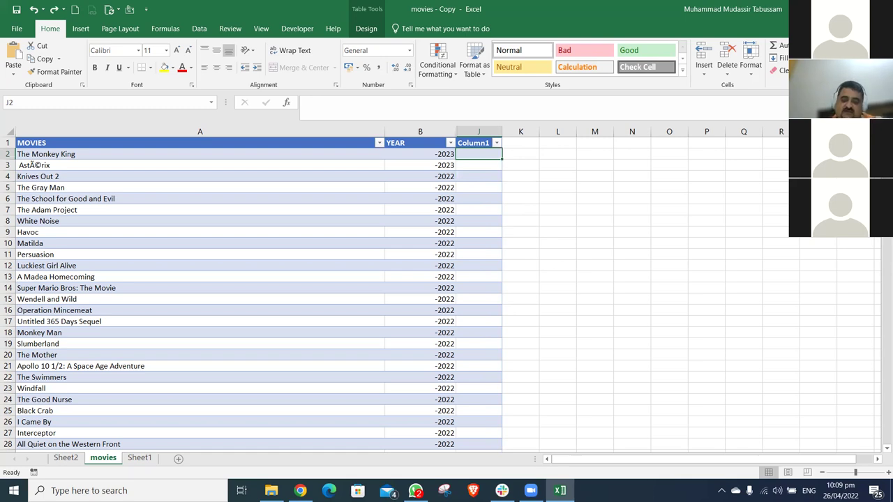
# Enter 2023, 2023 and 2022 in cells J2 to J4 and Flash Fill the rest of Column1 from that pattern
pyautogui.write('2023')
pyautogui.press('Return')
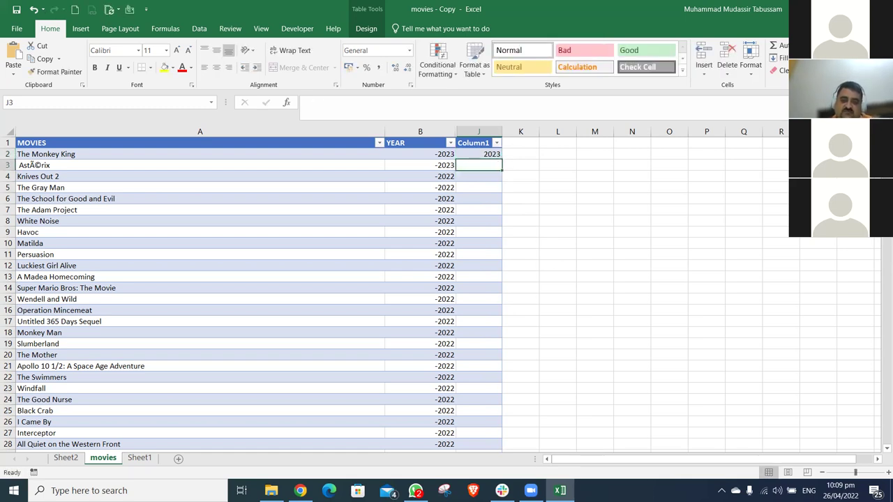
pyautogui.write('2023')
pyautogui.press('Return')
pyautogui.write('202')
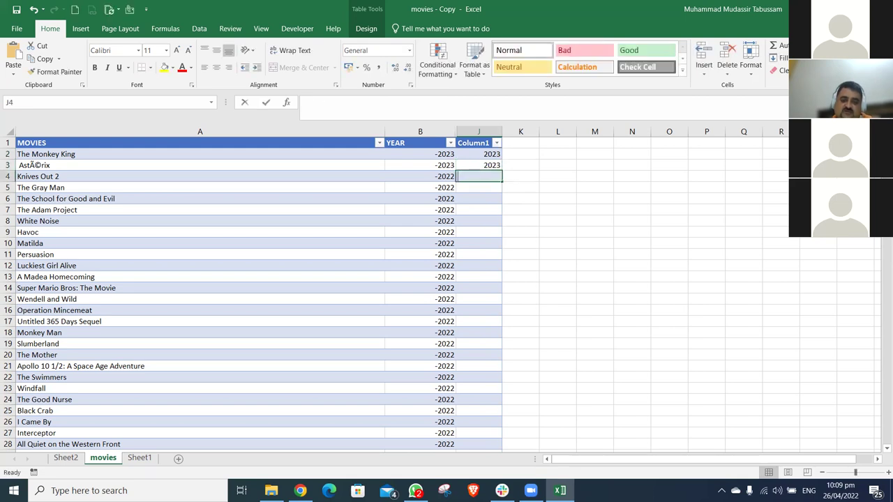
pyautogui.write('2')
pyautogui.press('Return')
pyautogui.hotkey('ctrl', 'e')
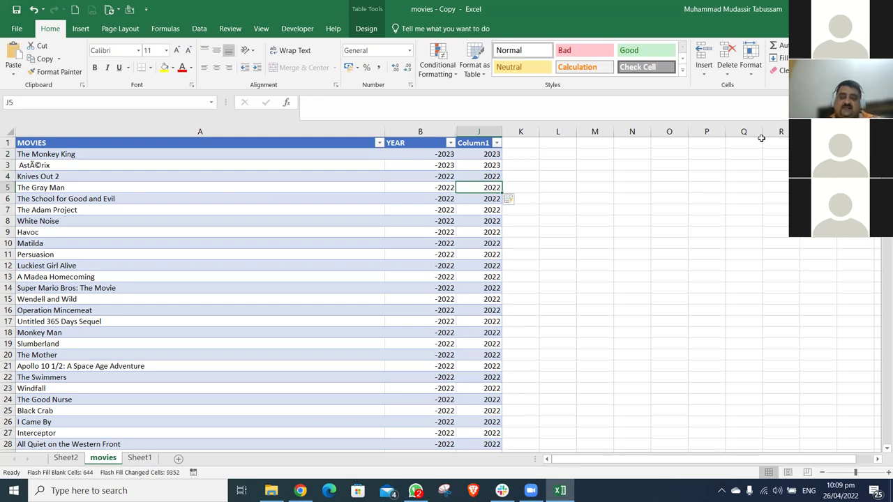
# Check the flash-filled years in Column1 against the YEAR column, going down the table from row 5 to about row 1321
pyautogui.press('Down')
pyautogui.press('Down')
pyautogui.press('Down')
pyautogui.press('Down')
pyautogui.press('Down')
pyautogui.press('Down')
pyautogui.press('Down')
pyautogui.press('Down')
pyautogui.press('Down')
pyautogui.press('Down')
pyautogui.press('Down')
pyautogui.press('Down')
pyautogui.press('Down')
pyautogui.press('Down')
pyautogui.press('Down')
pyautogui.press('Down')
pyautogui.press('Down')
pyautogui.press('Down')
pyautogui.press('Down')
pyautogui.press('Down')
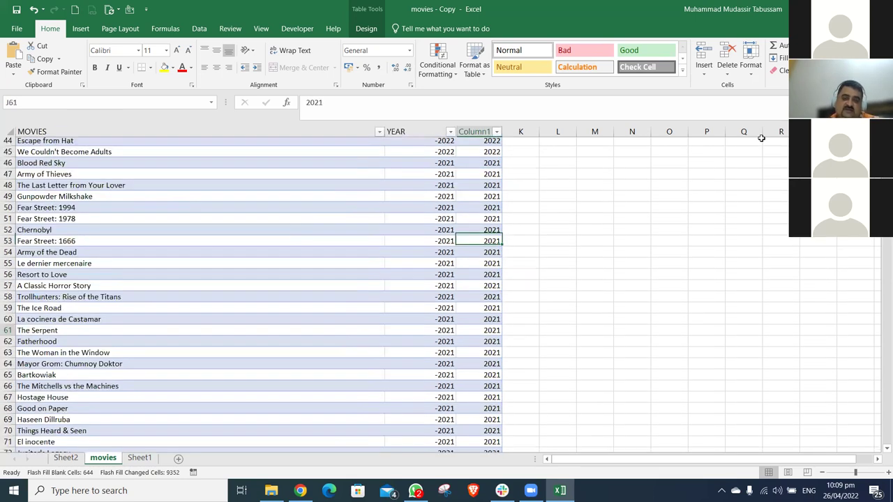
pyautogui.press('Down')
pyautogui.press('Down')
pyautogui.press('Down')
pyautogui.press('Down')
pyautogui.press('Down')
pyautogui.press('Down')
pyautogui.press('Down')
pyautogui.press('Down')
pyautogui.press('Down')
pyautogui.press('Down')
pyautogui.press('Down')
pyautogui.press('Down')
pyautogui.press('Down')
pyautogui.press('Down')
pyautogui.press('Down')
pyautogui.press('Down')
pyautogui.press('Down')
pyautogui.press('Down')
pyautogui.press('Down')
pyautogui.press('Down')
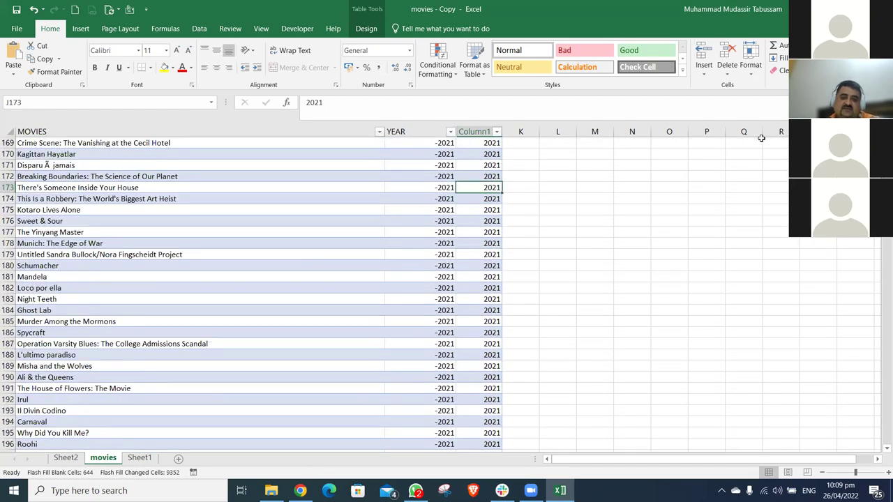
pyautogui.press('Down')
pyautogui.press('Down')
pyautogui.press('Down')
pyautogui.press('Down')
pyautogui.press('Down')
pyautogui.press('Down')
pyautogui.press('Down')
pyautogui.press('Down')
pyautogui.press('Down')
pyautogui.press('Down')
pyautogui.press('Down')
pyautogui.press('Down')
pyautogui.press('Down')
pyautogui.press('Down')
pyautogui.press('Down')
pyautogui.press('Down')
pyautogui.press('Down')
pyautogui.press('Down')
pyautogui.press('Down')
pyautogui.press('Down')
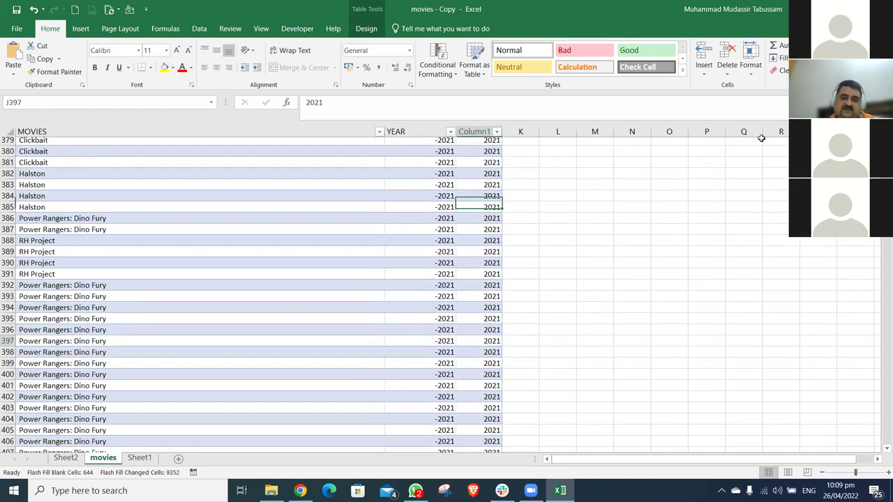
pyautogui.press('Down')
pyautogui.press('Down')
pyautogui.press('Down')
pyautogui.press('Down')
pyautogui.press('Down')
pyautogui.press('Down')
pyautogui.press('Down')
pyautogui.press('Down')
pyautogui.press('Down')
pyautogui.press('Down')
pyautogui.press('Down')
pyautogui.press('Down')
pyautogui.press('Down')
pyautogui.press('Down')
pyautogui.press('Down')
pyautogui.press('Down')
pyautogui.press('Down')
pyautogui.press('Down')
pyautogui.press('Down')
pyautogui.press('Down')
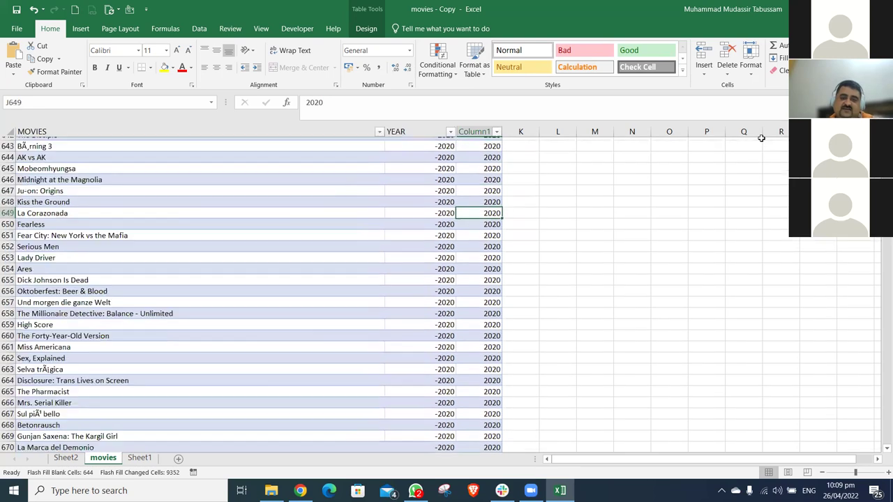
pyautogui.press('Down')
pyautogui.press('Down')
pyautogui.press('Down')
pyautogui.press('Down')
pyautogui.press('Down')
pyautogui.press('Down')
pyautogui.press('Down')
pyautogui.press('Down')
pyautogui.press('Down')
pyautogui.press('Down')
pyautogui.press('Down')
pyautogui.press('Down')
pyautogui.press('Down')
pyautogui.press('Down')
pyautogui.press('Down')
pyautogui.press('Down')
pyautogui.press('Down')
pyautogui.press('Down')
pyautogui.press('Down')
pyautogui.press('Down')
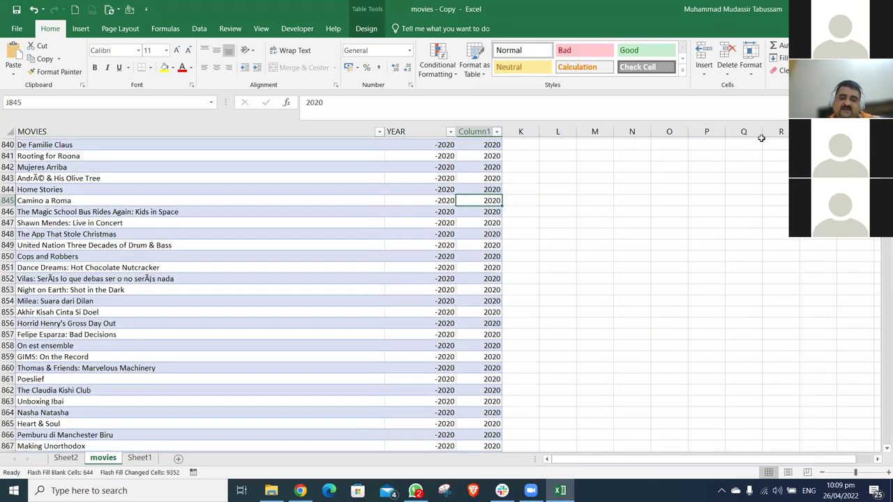
pyautogui.press('Down')
pyautogui.press('Down')
pyautogui.press('Down')
pyautogui.press('Down')
pyautogui.press('Down')
pyautogui.press('Down')
pyautogui.press('Down')
pyautogui.press('Down')
pyautogui.press('Down')
pyautogui.press('Down')
pyautogui.press('Down')
pyautogui.press('Down')
pyautogui.press('Down')
pyautogui.press('Down')
pyautogui.press('Down')
pyautogui.press('Down')
pyautogui.press('Down')
pyautogui.press('Down')
pyautogui.press('Down')
pyautogui.press('Down')
pyautogui.press('Down')
pyautogui.press('Down')
pyautogui.press('Down')
pyautogui.press('Down')
pyautogui.press('Down')
pyautogui.press('Down')
pyautogui.press('Down')
pyautogui.press('Down')
pyautogui.press('Down')
pyautogui.press('Down')
pyautogui.press('Down')
pyautogui.press('Down')
pyautogui.press('Down')
pyautogui.press('Down')
pyautogui.press('Down')
pyautogui.press('Down')
pyautogui.press('Down')
pyautogui.press('Down')
pyautogui.press('Down')
pyautogui.press('Down')
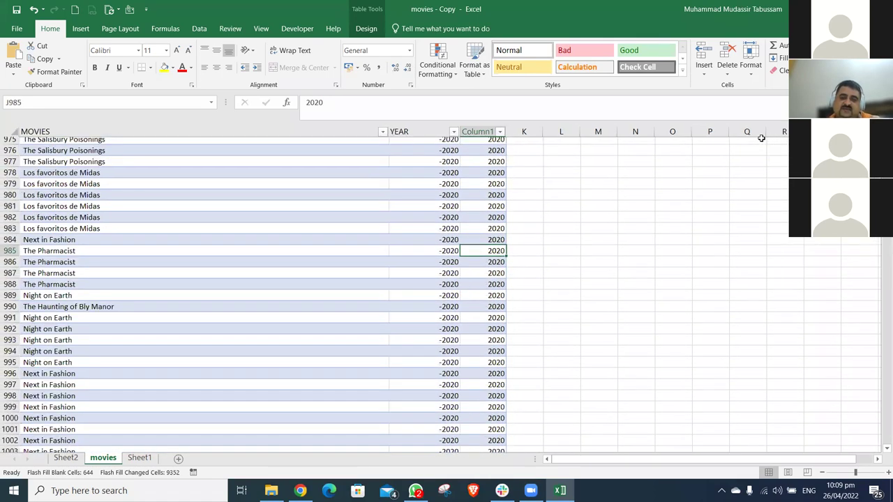
pyautogui.press('Down')
pyautogui.press('Down')
pyautogui.press('Down')
pyautogui.press('Down')
pyautogui.press('Down')
pyautogui.press('Down')
pyautogui.press('Down')
pyautogui.press('Down')
pyautogui.press('Down')
pyautogui.press('Down')
pyautogui.press('Down')
pyautogui.press('Down')
pyautogui.press('Down')
pyautogui.press('Down')
pyautogui.press('Down')
pyautogui.press('Down')
pyautogui.press('Down')
pyautogui.press('Down')
pyautogui.press('Down')
pyautogui.press('Down')
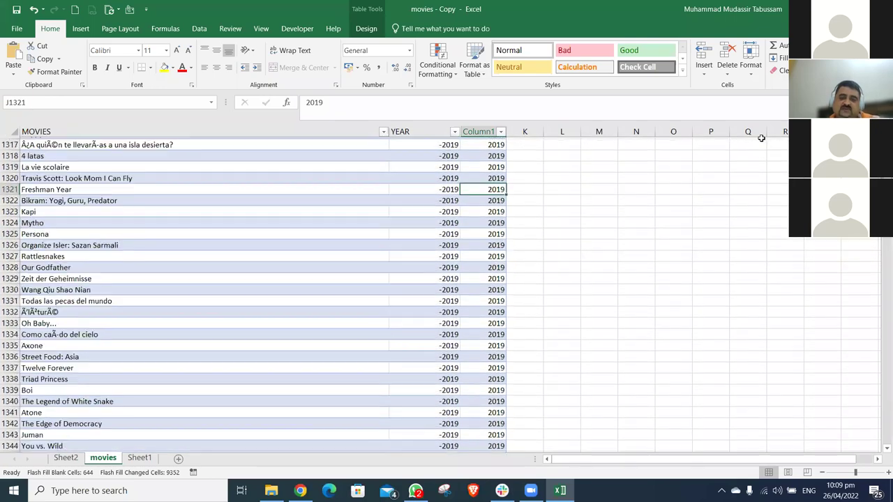
# Check the flash-filled years in Column1 against the YEAR column, continuing down the table from row 1321 to about row 3568
pyautogui.press('Down')
pyautogui.press('Down')
pyautogui.press('Down')
pyautogui.press('Down')
pyautogui.press('Down')
pyautogui.press('Down')
pyautogui.press('Down')
pyautogui.press('Down')
pyautogui.press('Down')
pyautogui.press('Down')
pyautogui.press('Down')
pyautogui.press('Down')
pyautogui.press('Down')
pyautogui.press('Down')
pyautogui.press('Down')
pyautogui.press('Down')
pyautogui.press('Down')
pyautogui.press('Down')
pyautogui.press('Down')
pyautogui.press('Down')
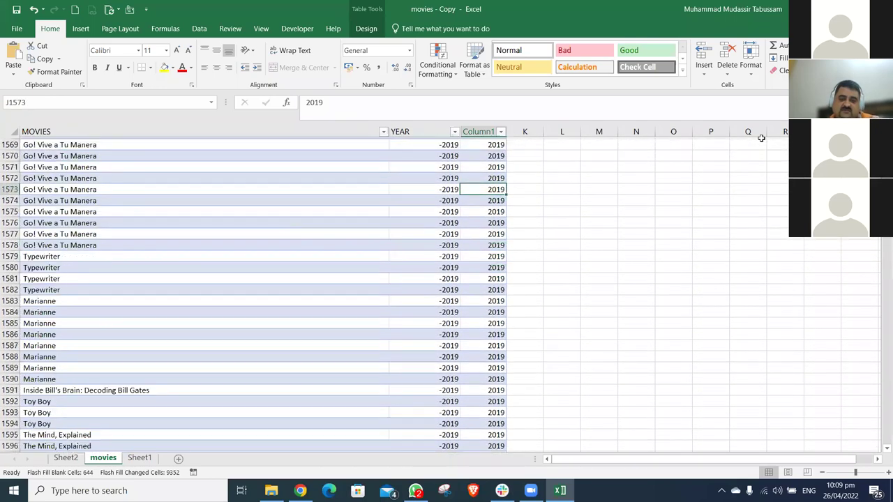
pyautogui.press('Down')
pyautogui.press('Down')
pyautogui.press('Down')
pyautogui.press('Down')
pyautogui.press('Down')
pyautogui.press('Down')
pyautogui.press('Down')
pyautogui.press('Down')
pyautogui.press('Down')
pyautogui.press('Down')
pyautogui.press('Down')
pyautogui.press('Down')
pyautogui.press('Down')
pyautogui.press('Down')
pyautogui.press('Down')
pyautogui.press('Down')
pyautogui.press('Down')
pyautogui.press('Down')
pyautogui.press('Down')
pyautogui.press('Down')
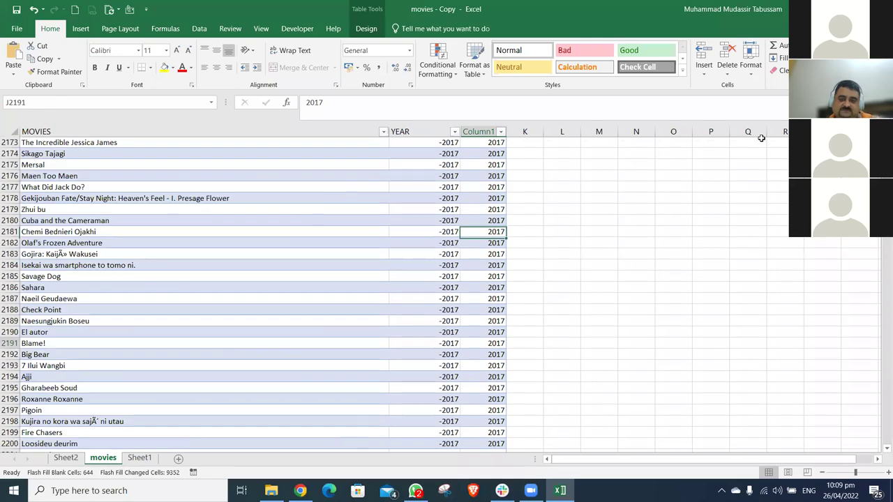
pyautogui.press('Down')
pyautogui.press('Down')
pyautogui.press('Down')
pyautogui.press('Down')
pyautogui.press('Down')
pyautogui.press('Down')
pyautogui.press('Down')
pyautogui.press('Down')
pyautogui.press('Down')
pyautogui.press('Down')
pyautogui.press('Down')
pyautogui.press('Down')
pyautogui.press('Down')
pyautogui.press('Down')
pyautogui.press('Down')
pyautogui.press('Down')
pyautogui.press('Down')
pyautogui.press('Down')
pyautogui.press('Down')
pyautogui.press('Down')
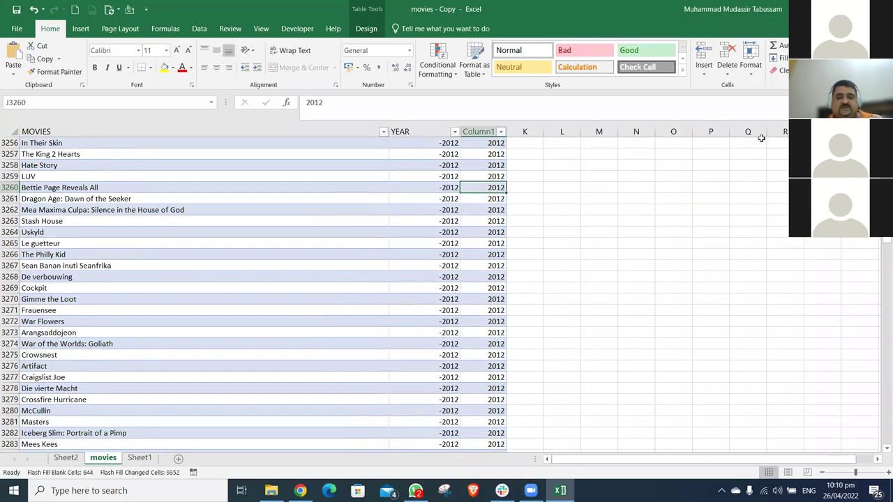
pyautogui.press('Down')
pyautogui.press('Down')
pyautogui.press('Down')
pyautogui.press('Down')
pyautogui.press('Down')
pyautogui.press('Down')
pyautogui.press('Down')
pyautogui.press('Down')
pyautogui.press('Down')
pyautogui.press('Down')
pyautogui.press('Down')
pyautogui.press('Down')
pyautogui.press('Down')
pyautogui.press('Down')
pyautogui.press('Down')
pyautogui.press('Down')
pyautogui.press('Down')
pyautogui.press('Down')
pyautogui.press('Down')
pyautogui.press('Down')
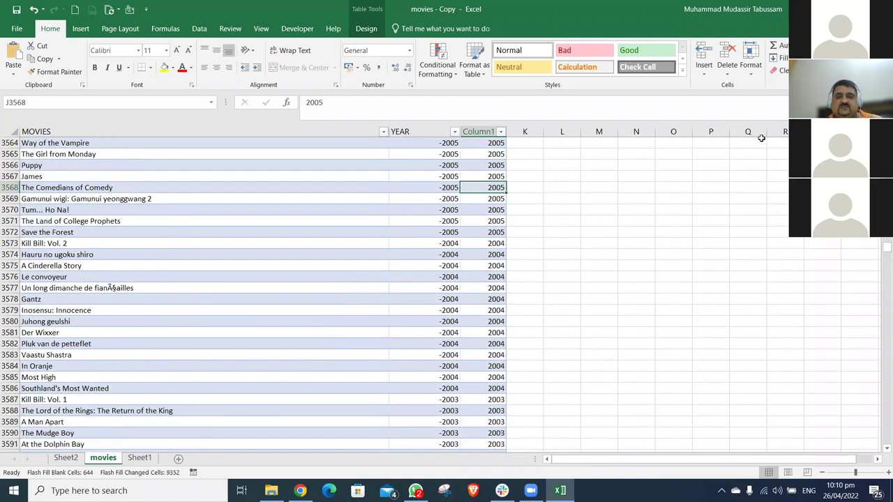
# Close the movies - Copy workbook without saving its changes and reopen it from the Lecture 4 - Practice Files folder
pyautogui.hotkey('alt', 'F4')
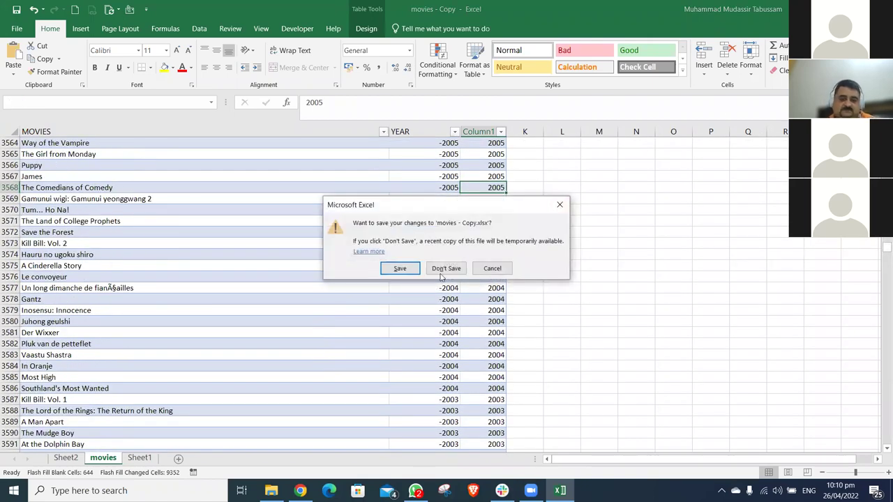
pyautogui.click(445, 267)
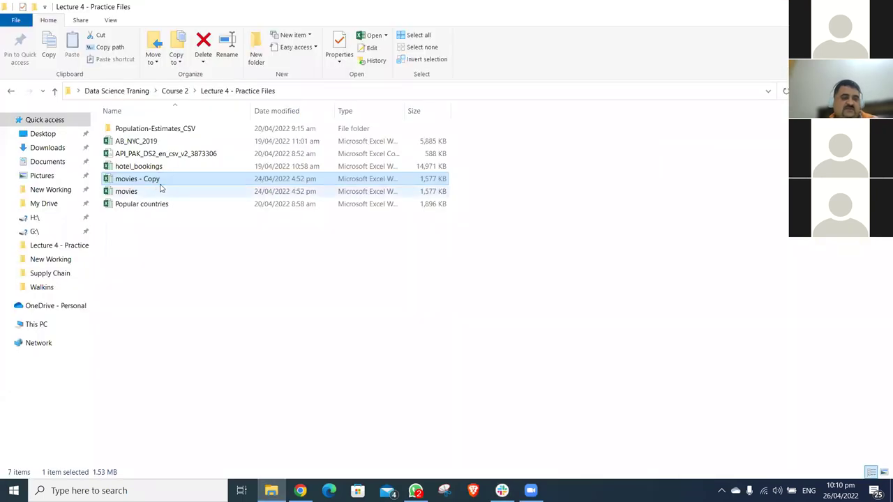
pyautogui.doubleClick(163, 182)
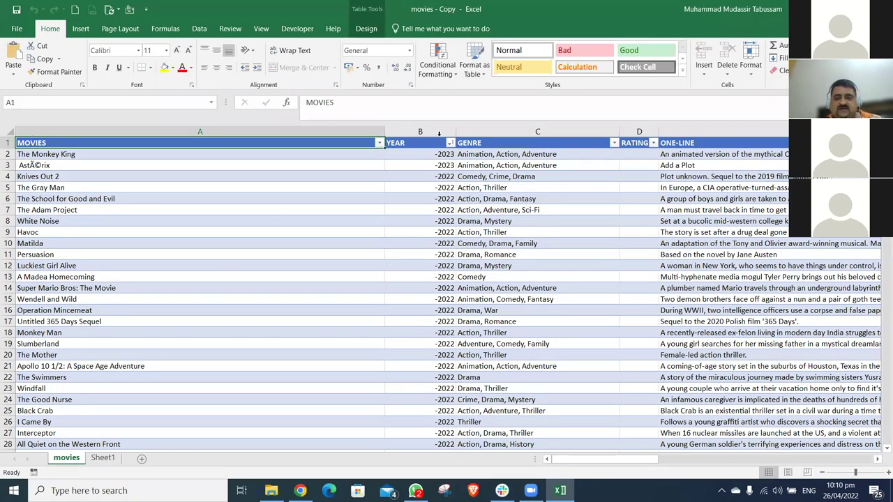
# Examine the YEAR column of the movies sheet and compare it with the years listed on Sheet1
pyautogui.click(438, 134)
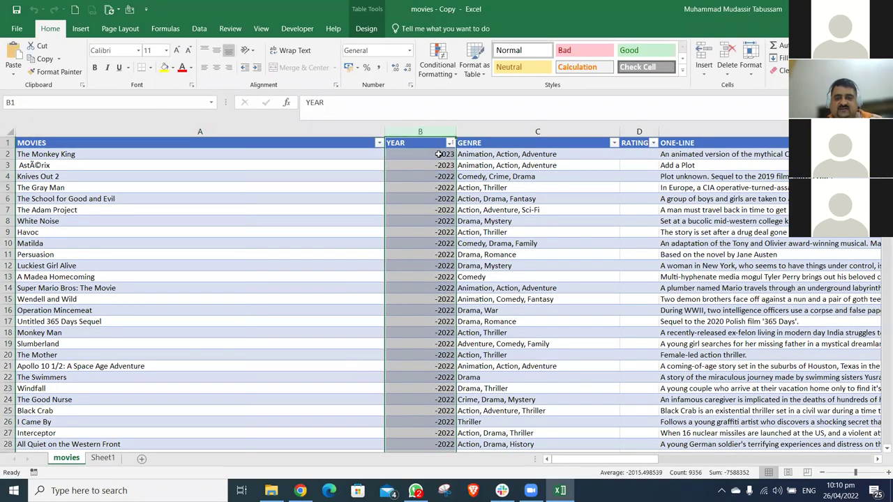
pyautogui.click(439, 154)
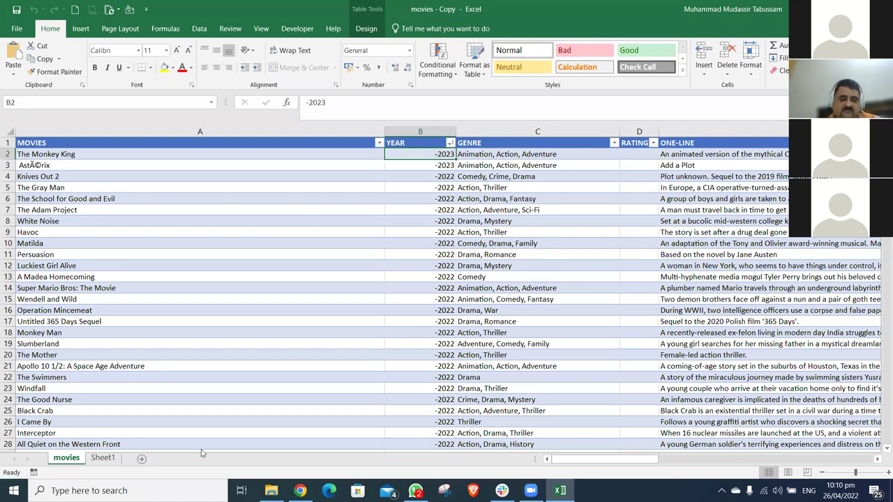
pyautogui.click(105, 459)
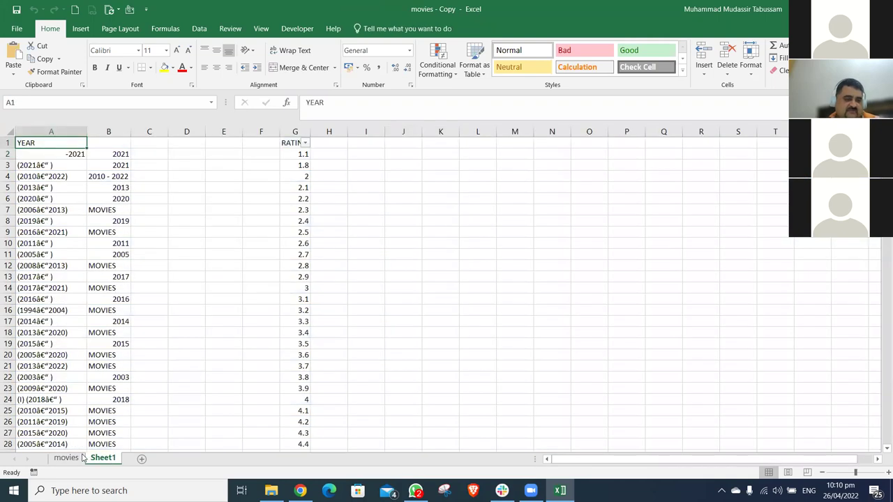
pyautogui.click(70, 458)
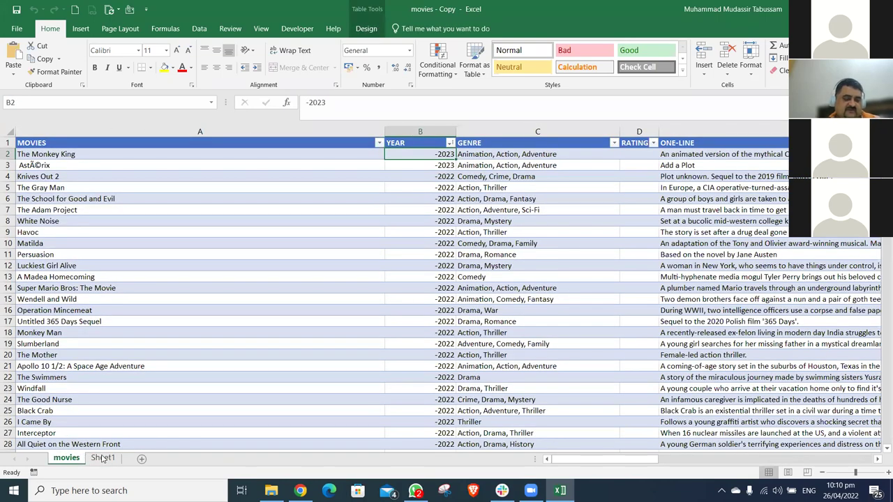
pyautogui.click(103, 458)
pyautogui.click(78, 458)
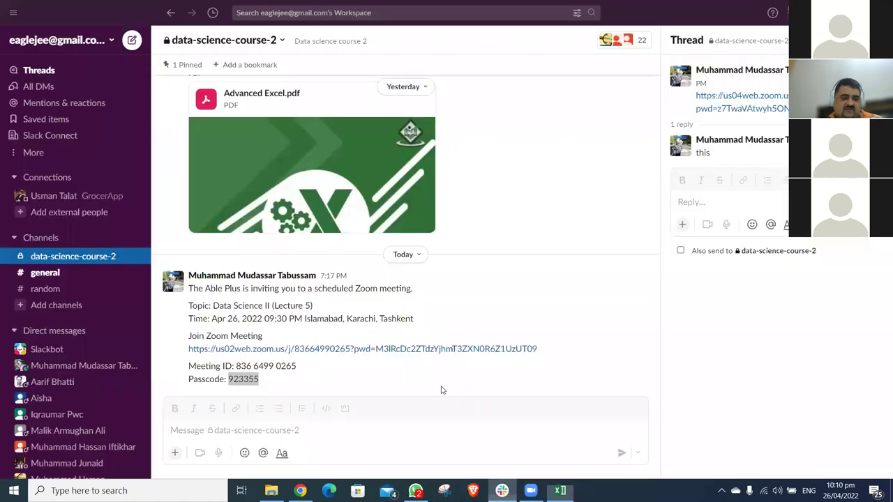
# Switch to Slack and bring up the files shared in the data-science-course-2 channel's details
pyautogui.click(502, 490)
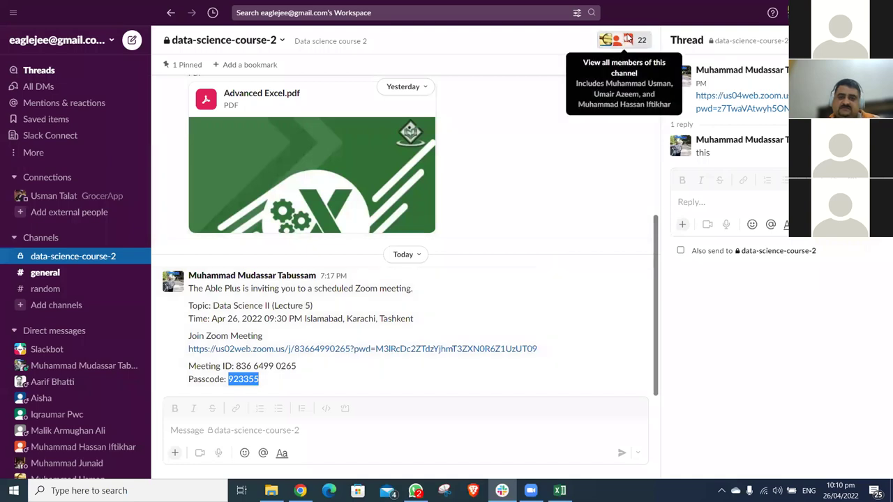
pyautogui.click(628, 39)
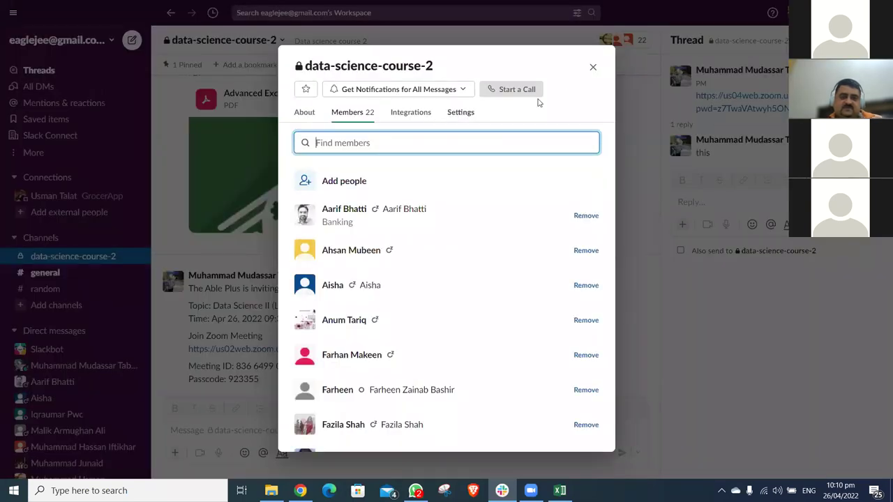
pyautogui.click(239, 40)
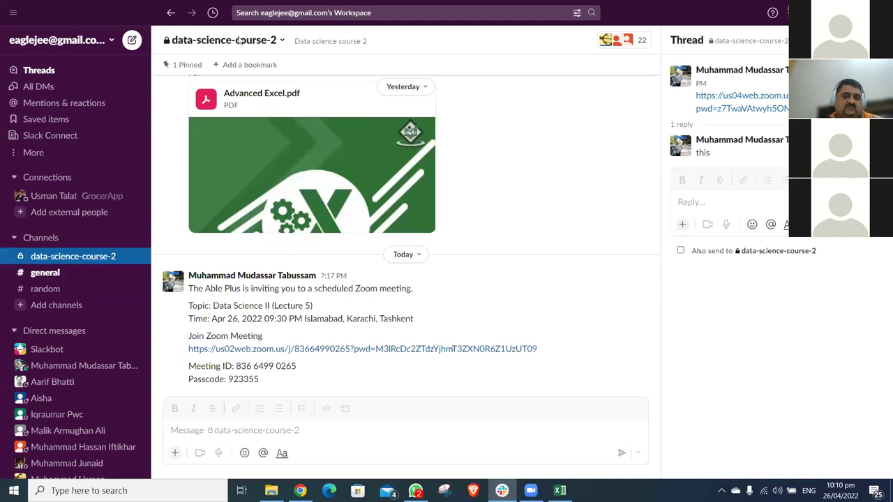
pyautogui.click(239, 40)
pyautogui.scroll(-1, 477, 342)
pyautogui.scroll(-3, 477, 342)
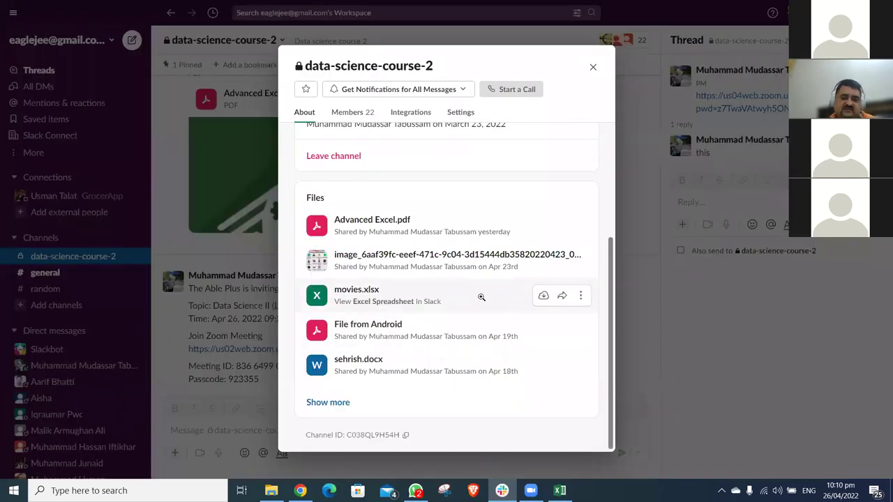
# Download movies.xlsx from the channel's files and open the downloaded workbook in Excel
pyautogui.click(544, 296)
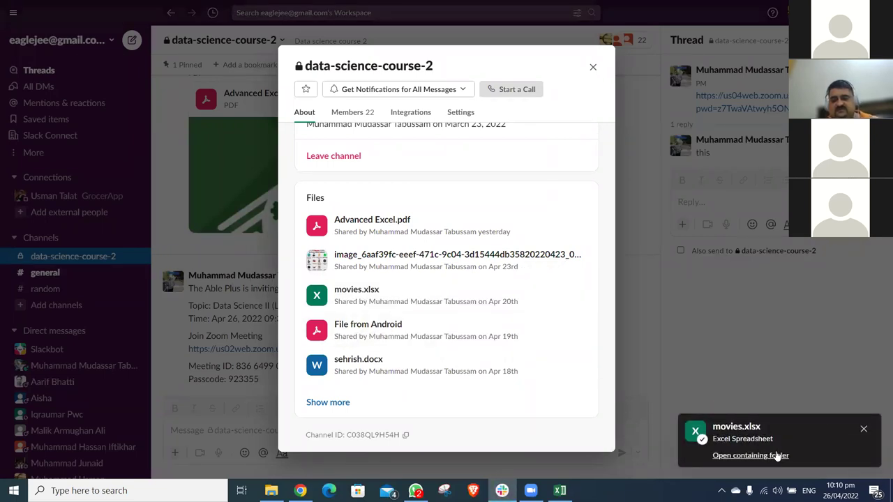
pyautogui.click(751, 456)
pyautogui.doubleClick(133, 142)
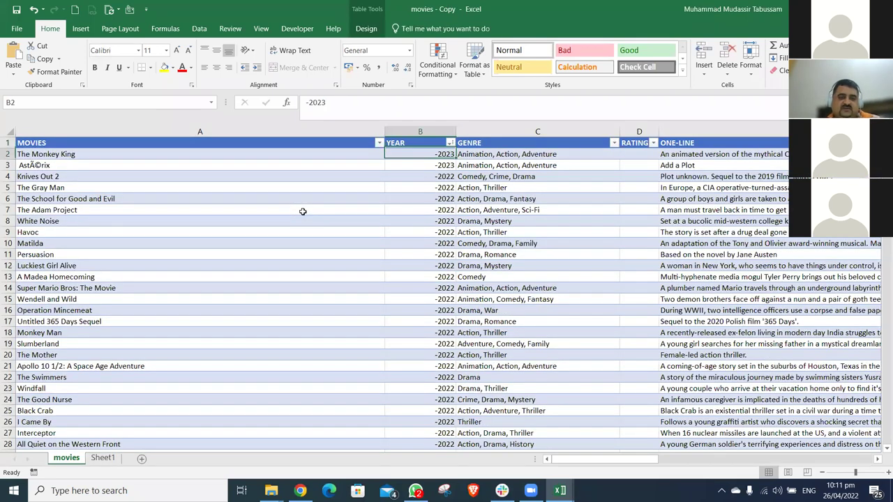
pyautogui.hotkey('ctrl', 'Tab')
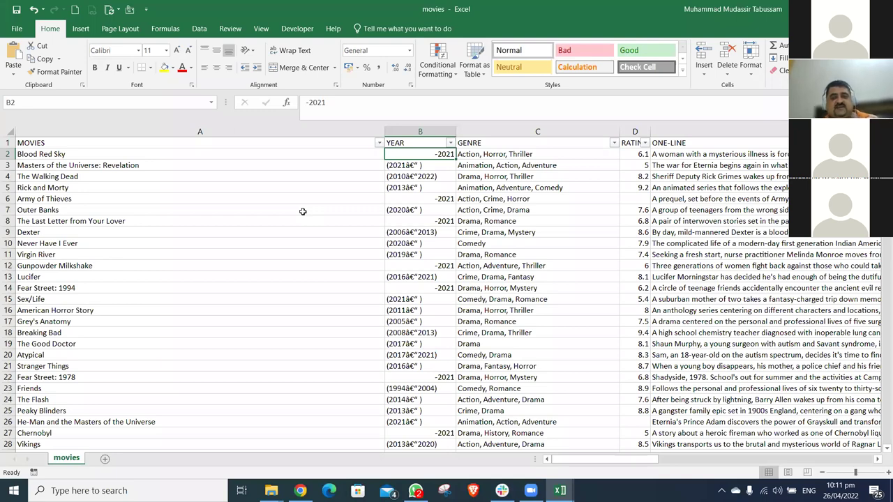
pyautogui.press('Right')
pyautogui.press('Right')
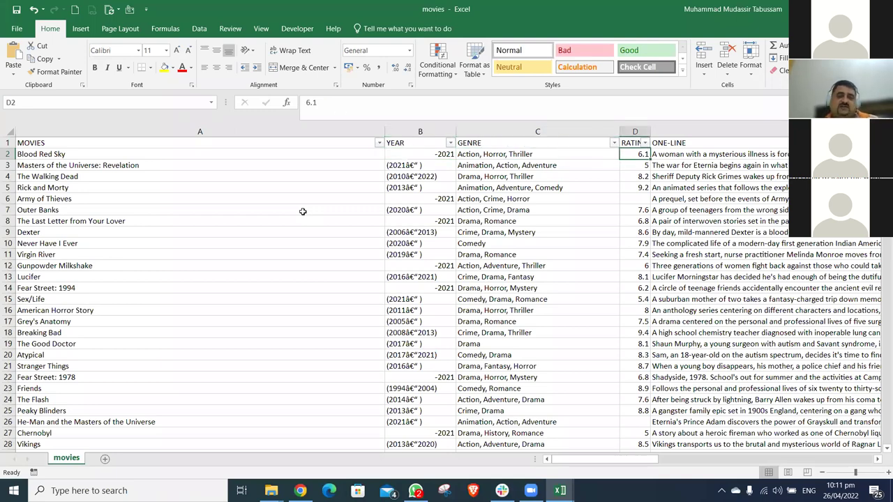
pyautogui.press('Right')
pyautogui.press('Left')
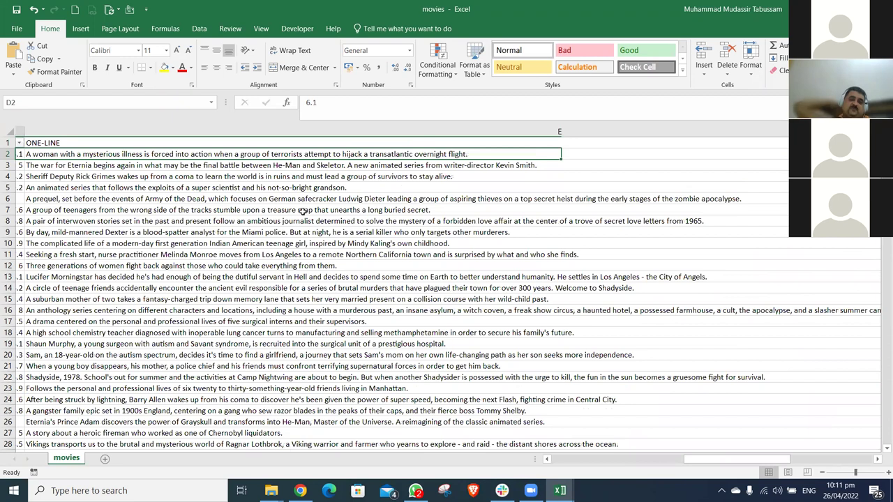
pyautogui.press('Left')
pyautogui.press('Left')
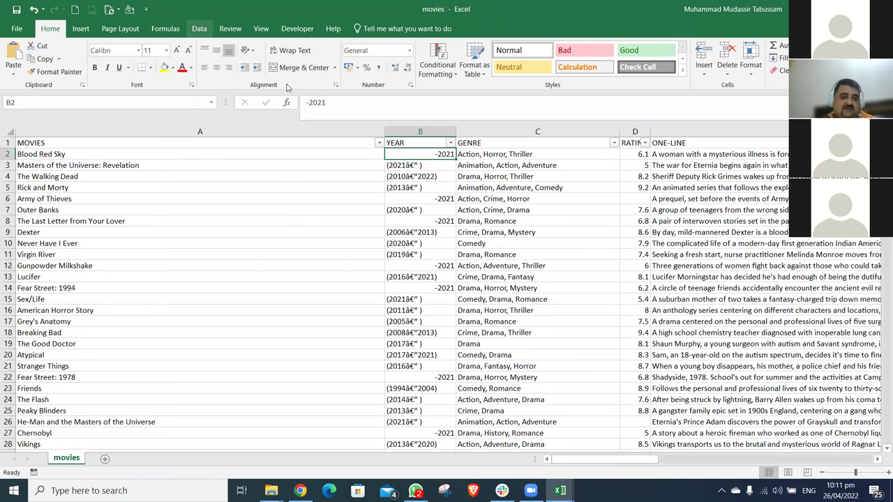
# Sort the movies data by the YEAR column on cell values in A to Z order
pyautogui.click(200, 29)
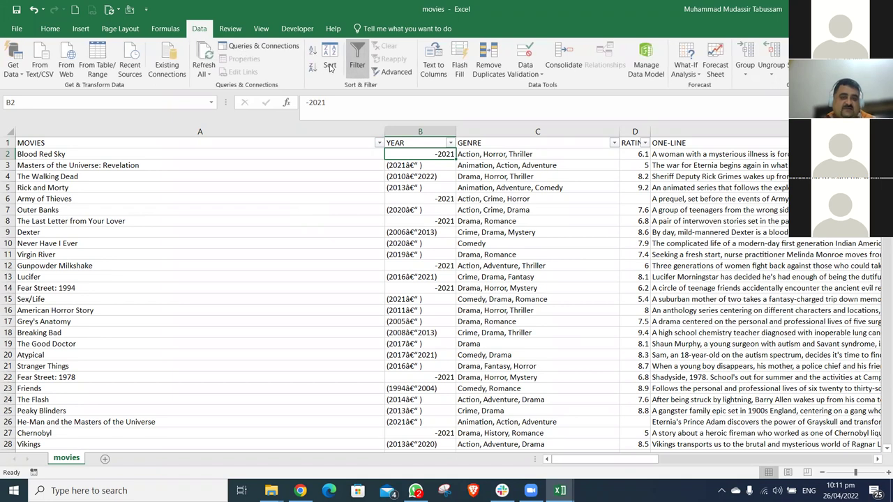
pyautogui.hotkey('alt', 'a')
pyautogui.press('s')
pyautogui.press('s')
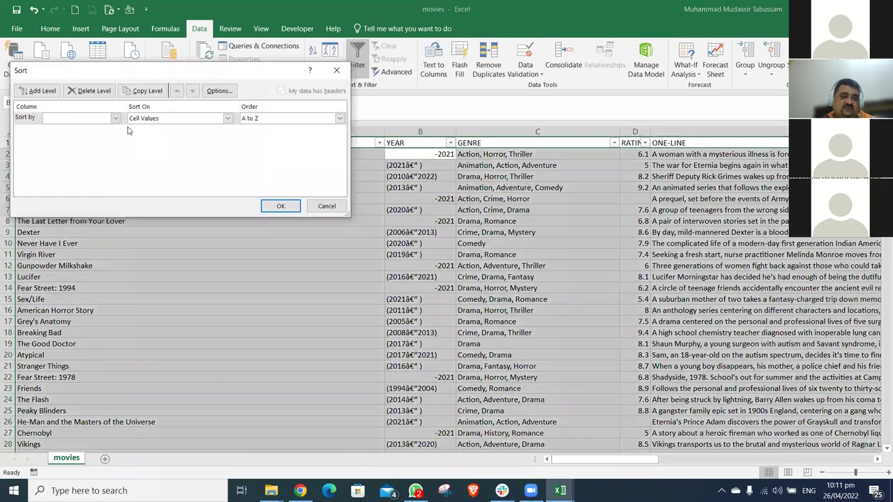
pyautogui.click(116, 119)
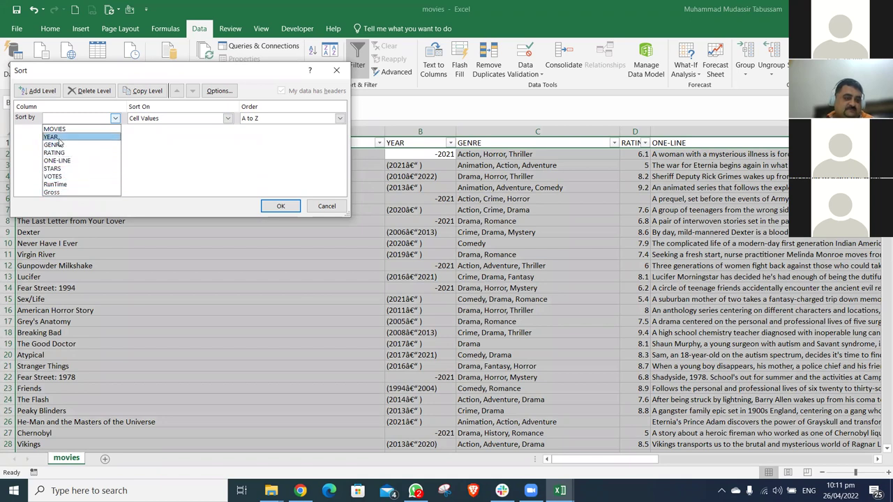
pyautogui.click(271, 203)
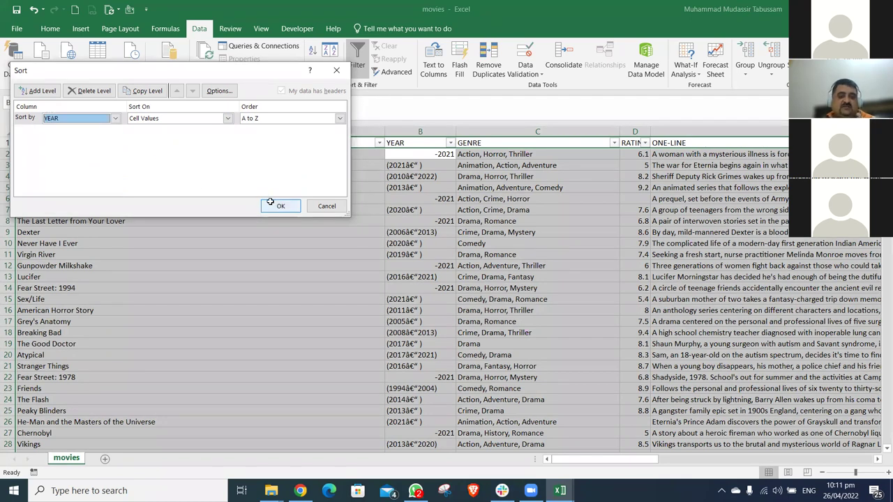
pyautogui.click(270, 204)
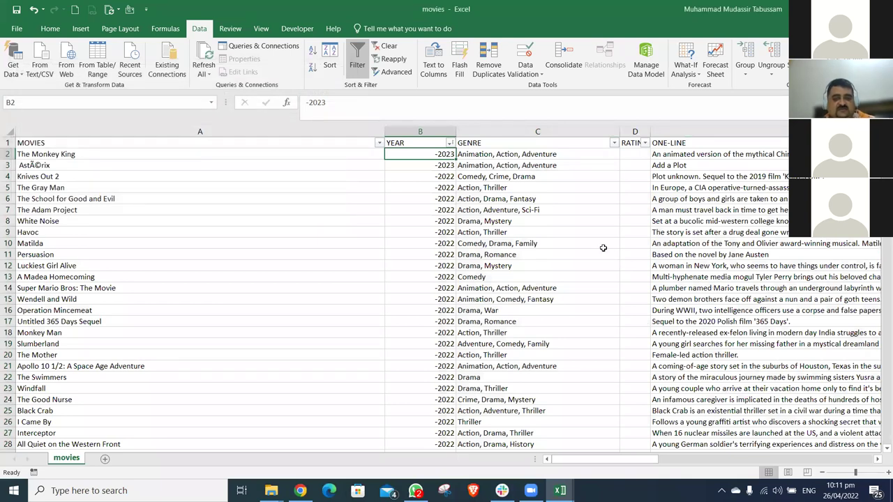
# Compare the sorted sheet with the movies - Copy workbook and undo the YEAR sort in the downloaded movies workbook
pyautogui.hotkey('alt', 'Tab')
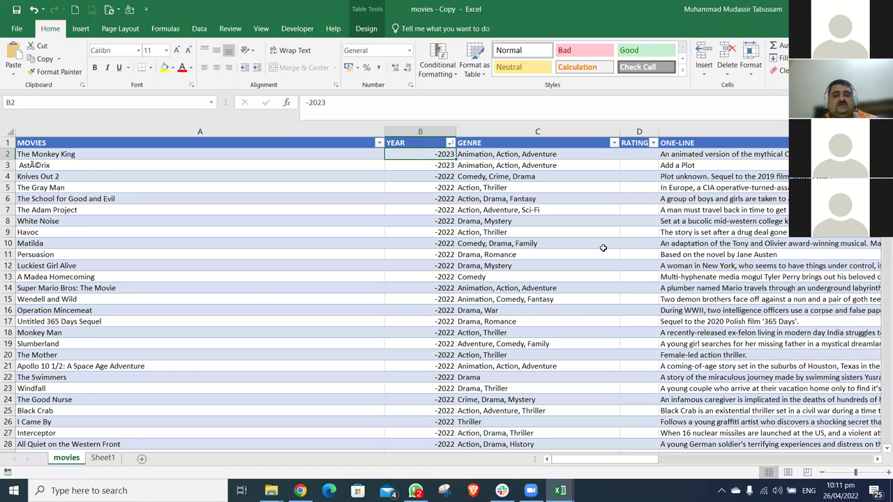
pyautogui.hotkey('alt', 'Tab')
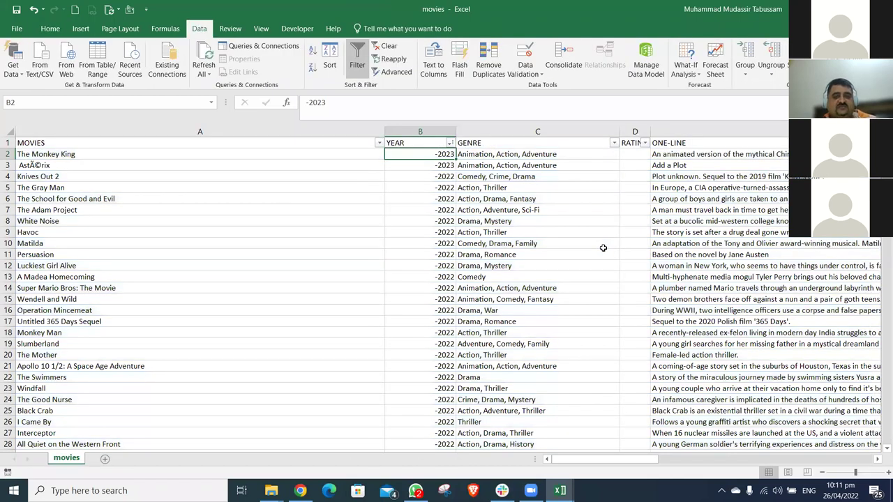
pyautogui.hotkey('ctrl', 'z')
# Insert an empty column between YEAR and GENRE and enter the sample years 2021, 2021 and 2010-2022 in cells C2 to C4
pyautogui.click(535, 127)
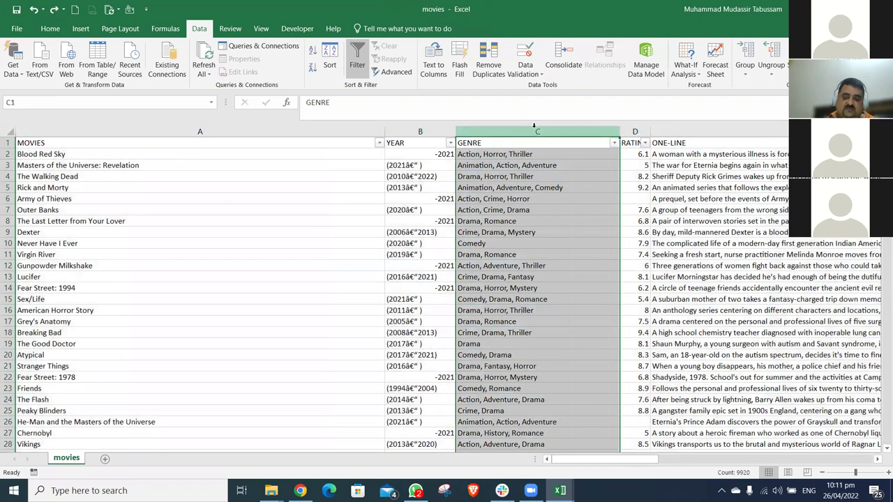
pyautogui.hotkey('ctrl', 'shift', '+')
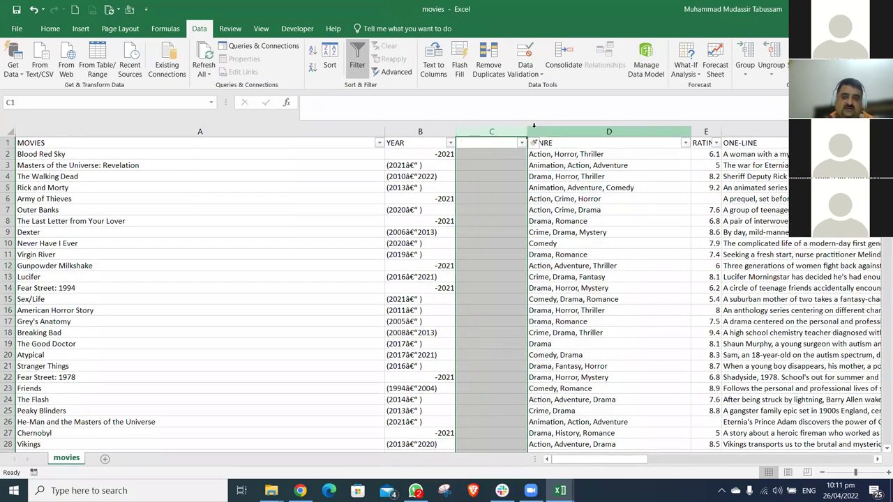
pyautogui.press('Down')
pyautogui.write('2021')
pyautogui.press('Return')
pyautogui.write('2')
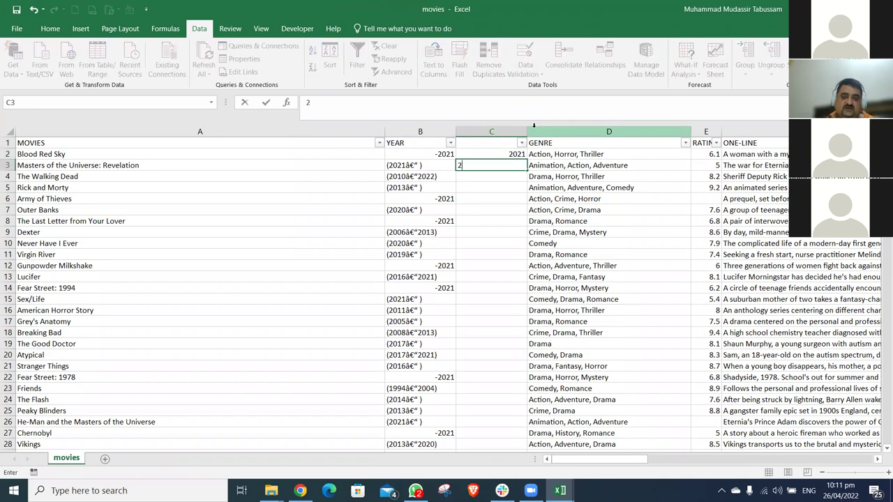
pyautogui.write('021')
pyautogui.press('Return')
pyautogui.write('2')
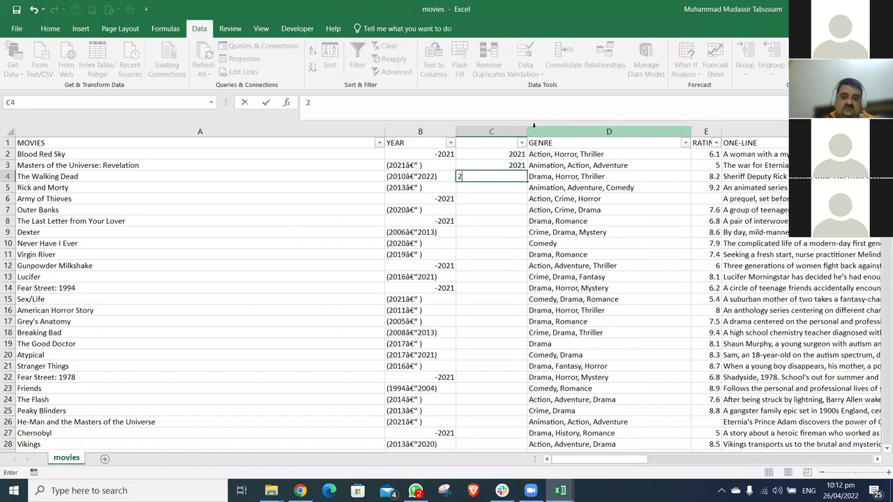
pyautogui.write('010-2022')
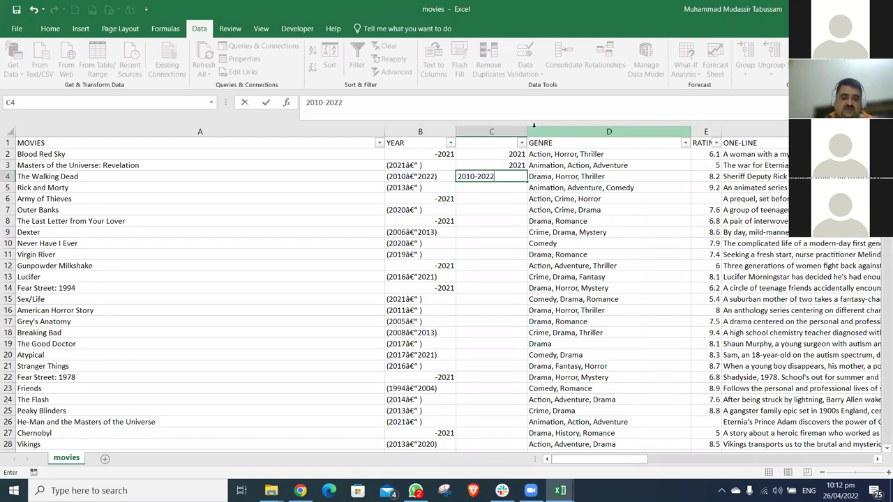
pyautogui.press('Return')
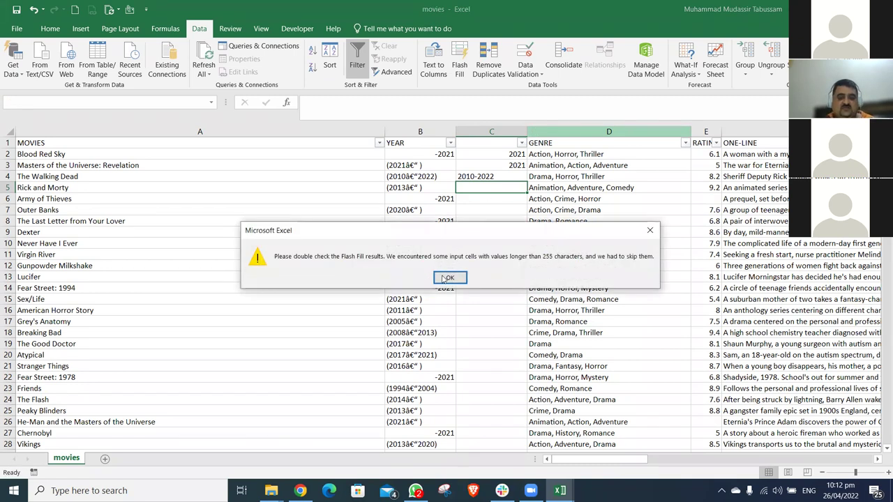
# Acknowledge the Flash Fill notice and check the filled years in column C against the YEAR column down to about row 25
pyautogui.click(445, 277)
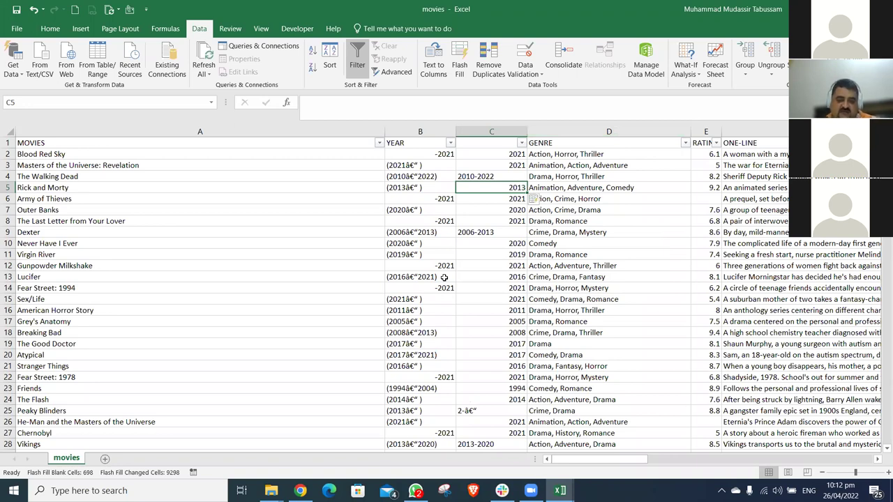
pyautogui.press('Down')
pyautogui.press('Down')
pyautogui.press('Down')
pyautogui.press('Down')
pyautogui.press('Down')
pyautogui.press('Down')
pyautogui.press('Down')
pyautogui.press('Down')
pyautogui.press('Down')
pyautogui.press('Down')
pyautogui.press('Down')
pyautogui.press('Down')
pyautogui.press('Down')
pyautogui.press('Down')
pyautogui.press('Down')
pyautogui.press('Down')
pyautogui.press('Down')
pyautogui.press('Down')
pyautogui.press('Down')
pyautogui.press('Down')
pyautogui.press('Up')
pyautogui.press('Up')
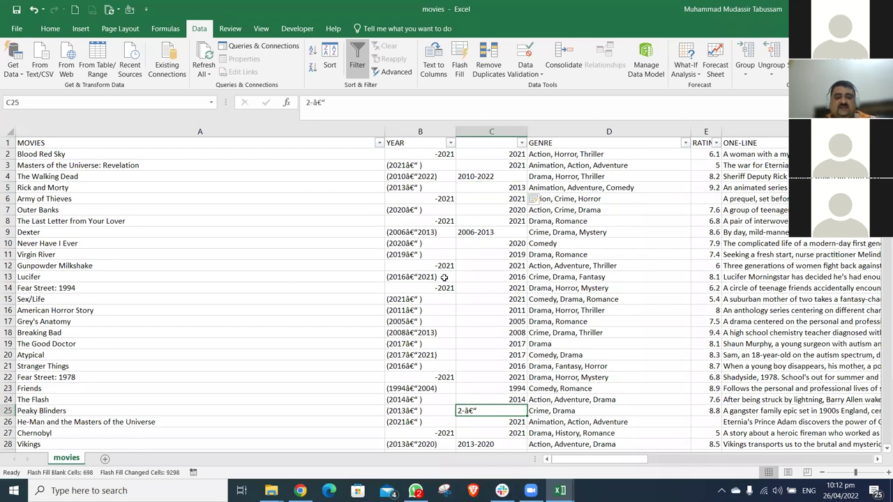
pyautogui.press('Up')
pyautogui.press('Up')
pyautogui.press('Up')
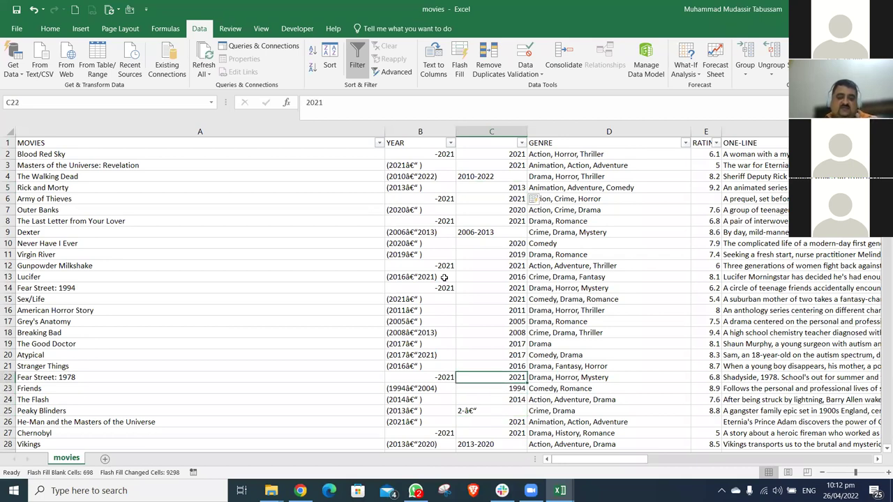
pyautogui.press('Up')
pyautogui.press('Up')
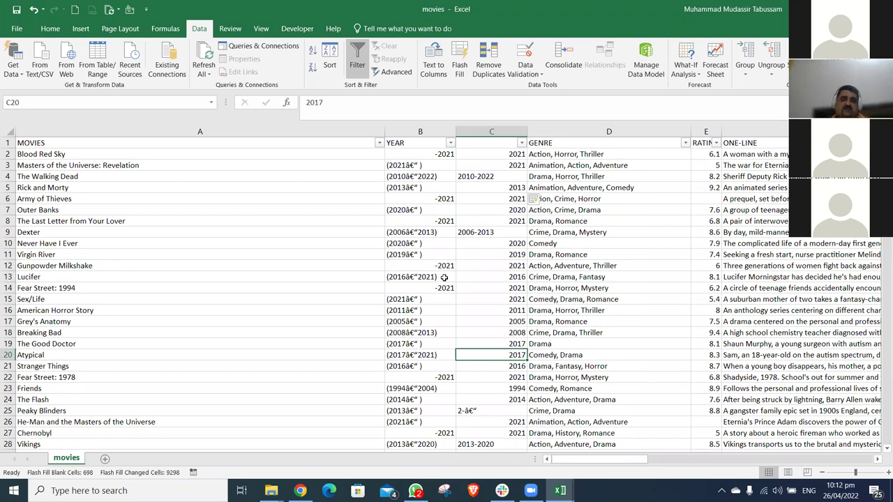
# Close the downloaded movies workbook without saving and hide columns C to I in the movies - Copy workbook
pyautogui.hotkey('ctrl', 'w')
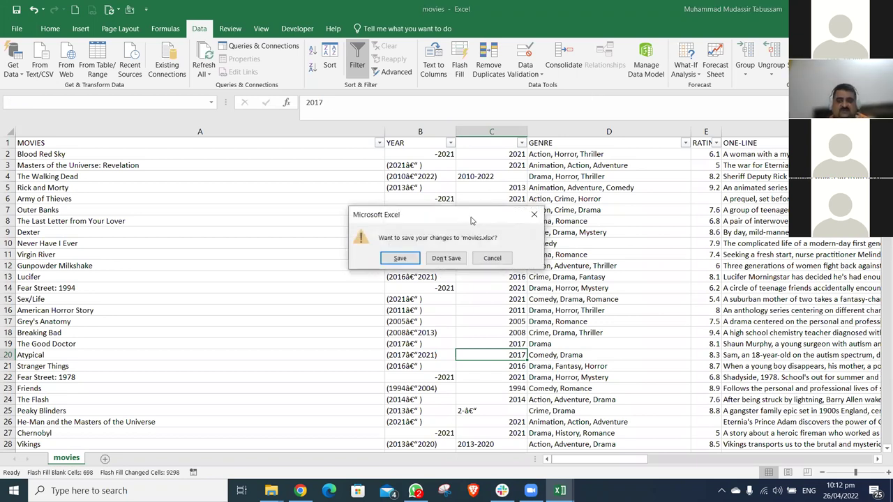
pyautogui.click(455, 258)
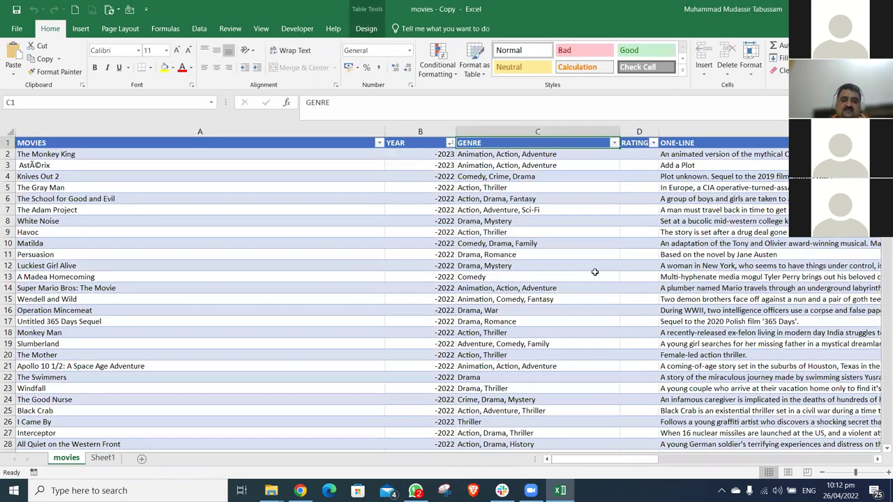
pyautogui.hotkey('ctrl', 'shift', 'End')
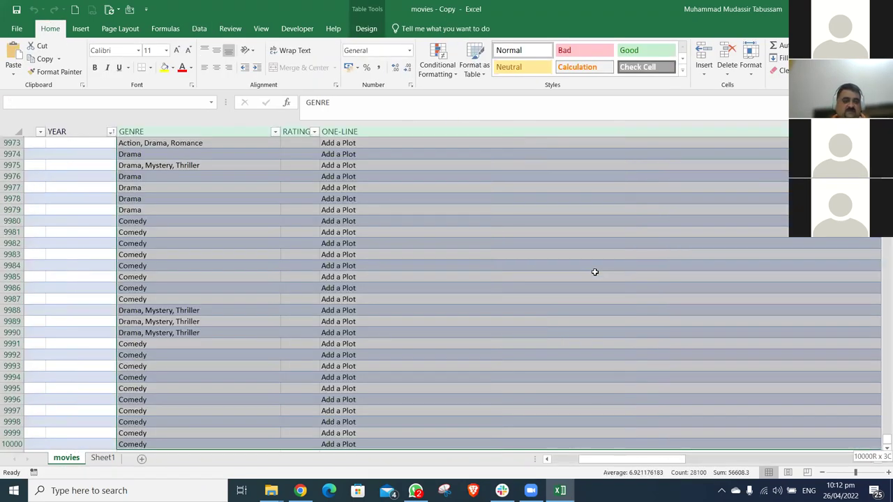
pyautogui.hotkey('ctrl', 'shift', 'Left')
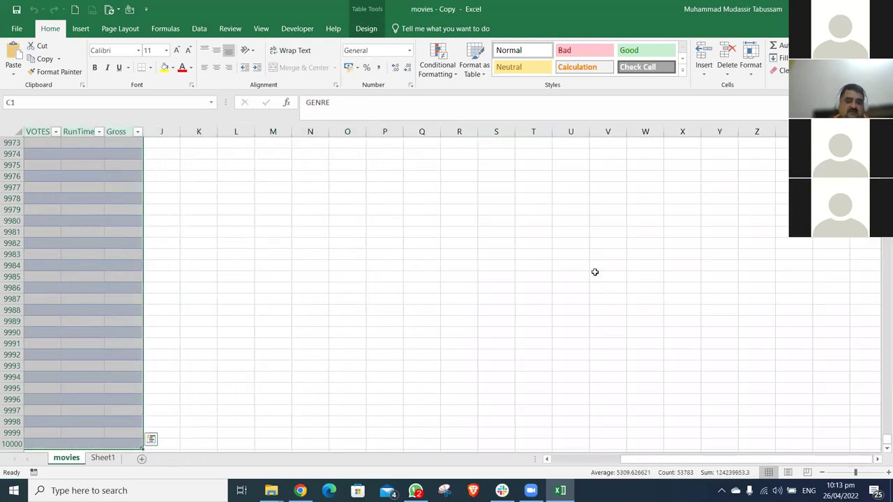
pyautogui.hotkey('ctrl', '0')
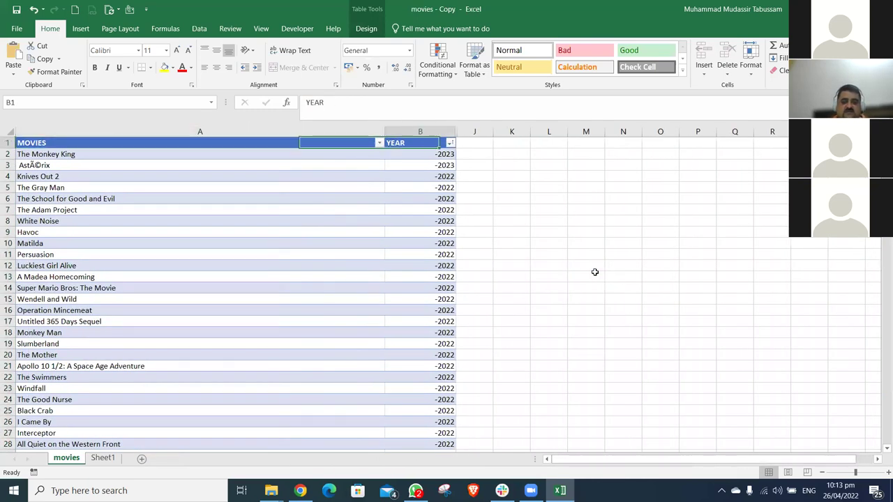
# Enter the sample years 2023, 2023 and 2022 in cells J2 to J4 and Flash Fill the rest of the column
pyautogui.write('2023')
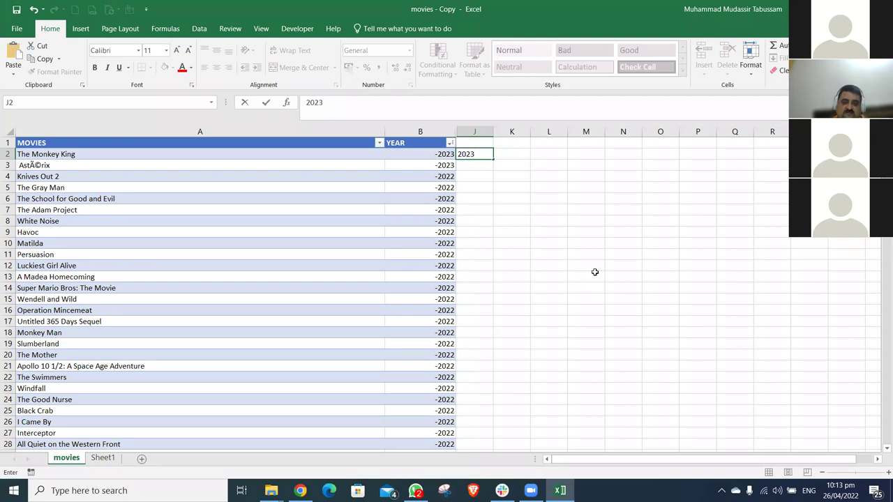
pyautogui.press('Return')
pyautogui.write('2023')
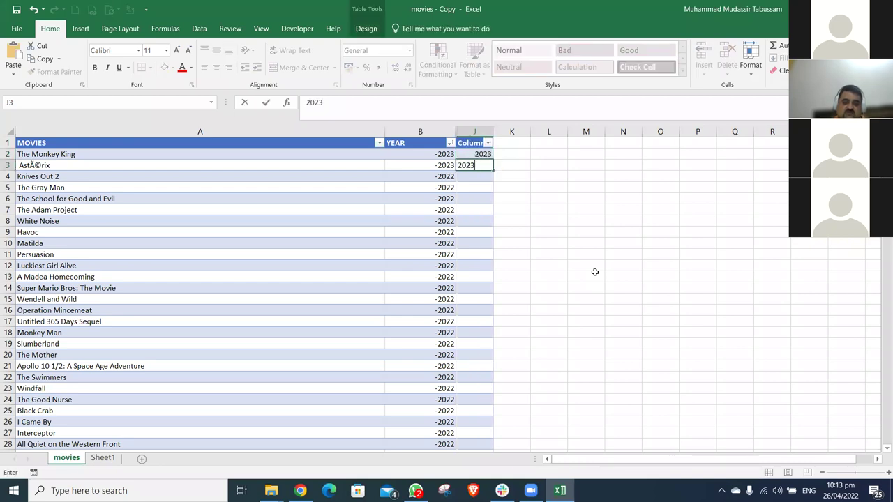
pyautogui.press('Return')
pyautogui.write('2022')
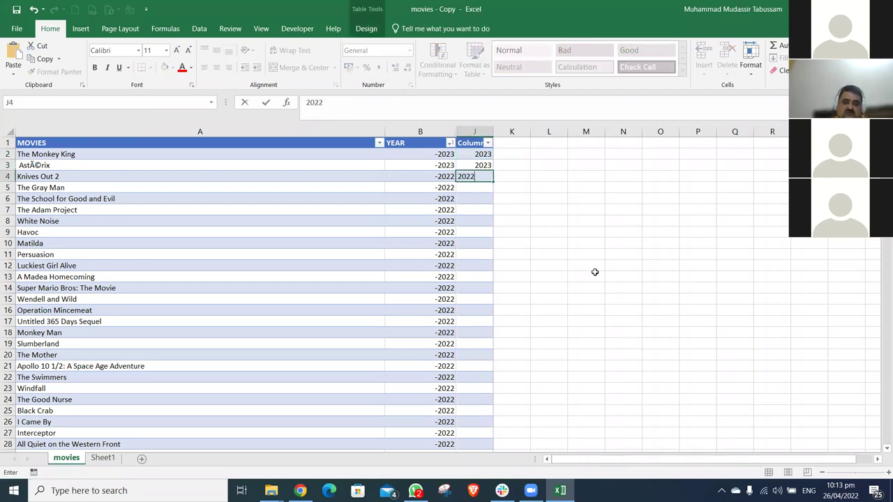
pyautogui.press('Return')
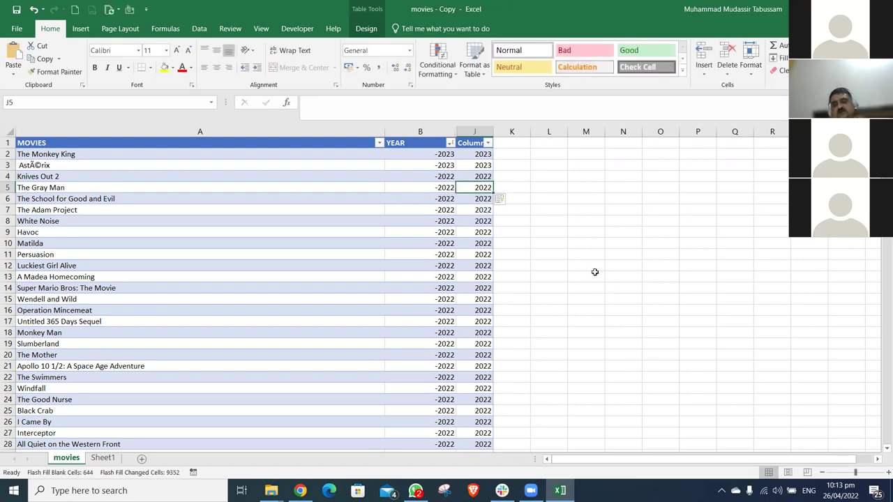
# Examine the filled years in column J against the YEAR column from the first rows down to about row 3870
pyautogui.press('pagedown')
pyautogui.press('pagedown')
pyautogui.press('pagedown')
pyautogui.press('pagedown')
pyautogui.press('pagedown')
pyautogui.press('pagedown')
pyautogui.press('pagedown')
pyautogui.press('pagedown')
pyautogui.press('pagedown')
pyautogui.press('pagedown')
pyautogui.press('pagedown')
pyautogui.press('pagedown')
pyautogui.press('pagedown')
pyautogui.press('pagedown')
pyautogui.press('pagedown')
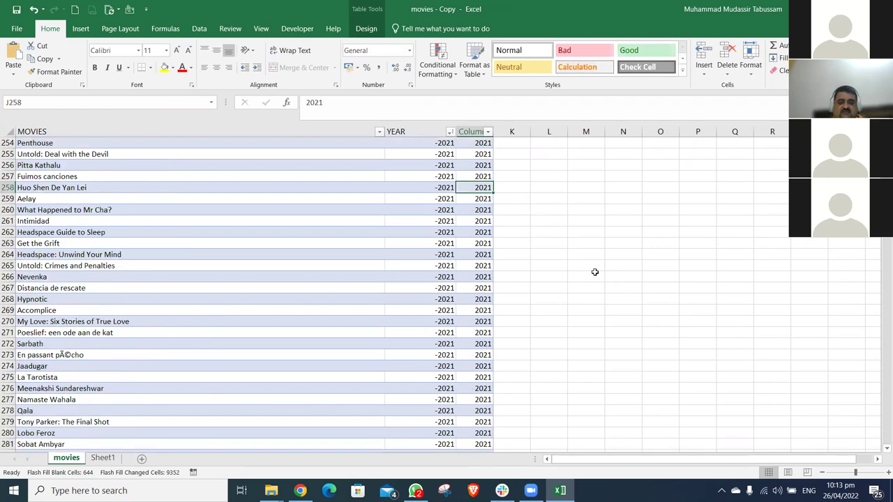
pyautogui.press('pagedown')
pyautogui.press('pagedown')
pyautogui.press('pagedown')
pyautogui.press('pagedown')
pyautogui.press('pagedown')
pyautogui.press('pagedown')
pyautogui.press('pagedown')
pyautogui.press('pagedown')
pyautogui.press('pagedown')
pyautogui.press('pagedown')
pyautogui.press('pagedown')
pyautogui.press('pagedown')
pyautogui.press('pagedown')
pyautogui.press('pagedown')
pyautogui.press('pagedown')
pyautogui.press('pagedown')
pyautogui.press('pagedown')
pyautogui.press('pagedown')
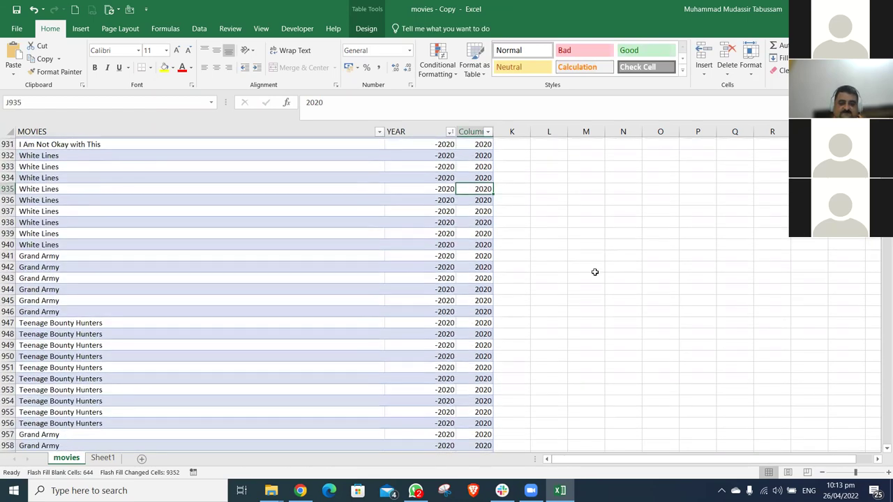
pyautogui.press('pagedown')
pyautogui.press('pagedown')
pyautogui.press('pagedown')
pyautogui.press('pagedown')
pyautogui.press('pagedown')
pyautogui.press('pagedown')
pyautogui.press('pagedown')
pyautogui.press('pagedown')
pyautogui.press('pagedown')
pyautogui.press('pagedown')
pyautogui.press('pagedown')
pyautogui.press('pagedown')
pyautogui.press('pagedown')
pyautogui.press('pagedown')
pyautogui.press('pagedown')
pyautogui.press('pagedown')
pyautogui.press('pagedown')
pyautogui.press('pagedown')
pyautogui.press('pagedown')
pyautogui.press('pagedown')
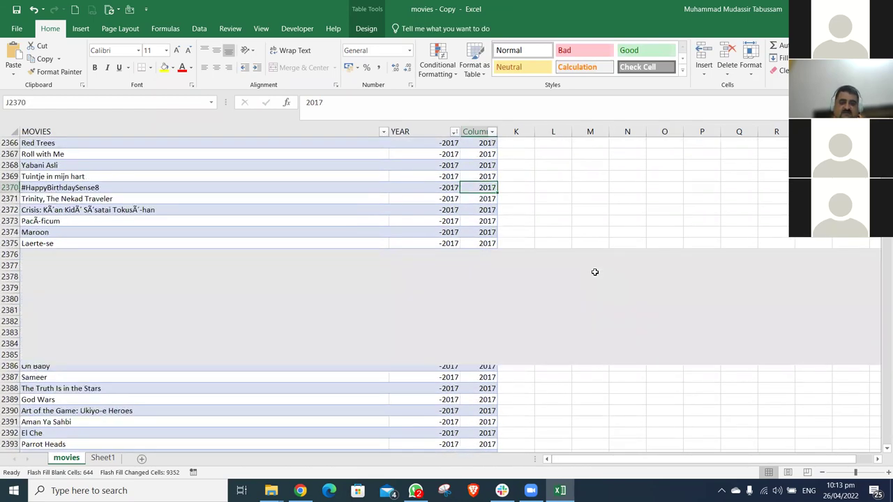
pyautogui.press('pagedown')
pyautogui.press('pagedown')
pyautogui.press('pagedown')
pyautogui.press('pagedown')
pyautogui.press('pagedown')
pyautogui.press('pagedown')
pyautogui.press('pagedown')
pyautogui.press('pagedown')
pyautogui.press('pagedown')
pyautogui.press('pagedown')
pyautogui.press('pagedown')
pyautogui.press('pagedown')
pyautogui.press('pagedown')
pyautogui.press('pagedown')
pyautogui.press('pagedown')
pyautogui.press('pagedown')
pyautogui.press('pagedown')
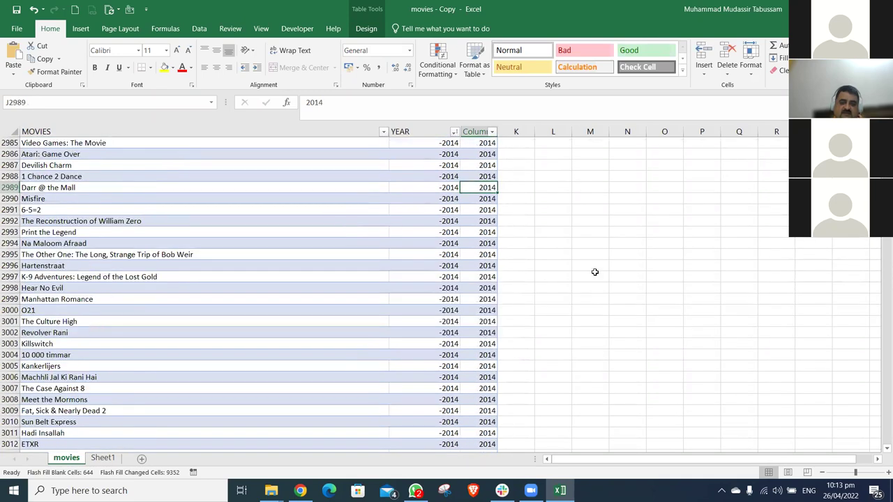
pyautogui.press('pagedown')
pyautogui.press('pagedown')
pyautogui.press('pagedown')
pyautogui.press('pagedown')
pyautogui.press('pagedown')
pyautogui.press('pagedown')
pyautogui.press('pagedown')
pyautogui.press('pagedown')
pyautogui.press('pagedown')
pyautogui.press('pagedown')
pyautogui.press('pagedown')
pyautogui.press('pagedown')
pyautogui.press('pagedown')
pyautogui.press('pagedown')
pyautogui.press('pagedown')
pyautogui.press('pagedown')
pyautogui.press('pagedown')
pyautogui.press('pagedown')
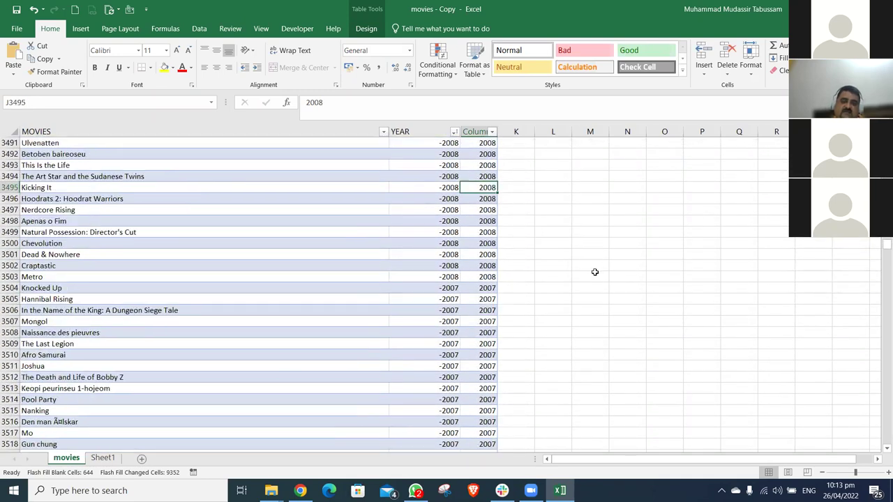
pyautogui.press('pagedown')
pyautogui.press('pagedown')
pyautogui.press('pagedown')
pyautogui.press('pagedown')
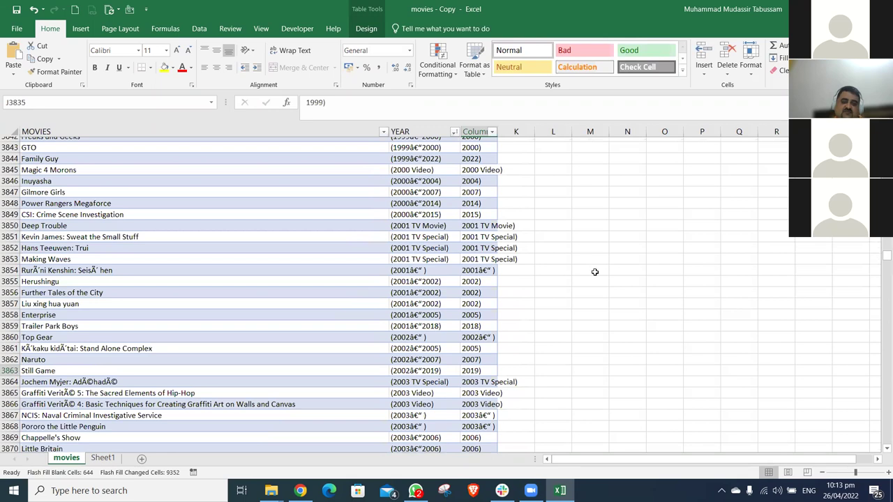
# Examine the filled years in column J against the YEAR column from about row 3624 down to row 3780
pyautogui.press('pageup')
pyautogui.press('pageup')
pyautogui.press('pageup')
pyautogui.press('pageup')
pyautogui.press('pageup')
pyautogui.press('pageup')
pyautogui.press('pageup')
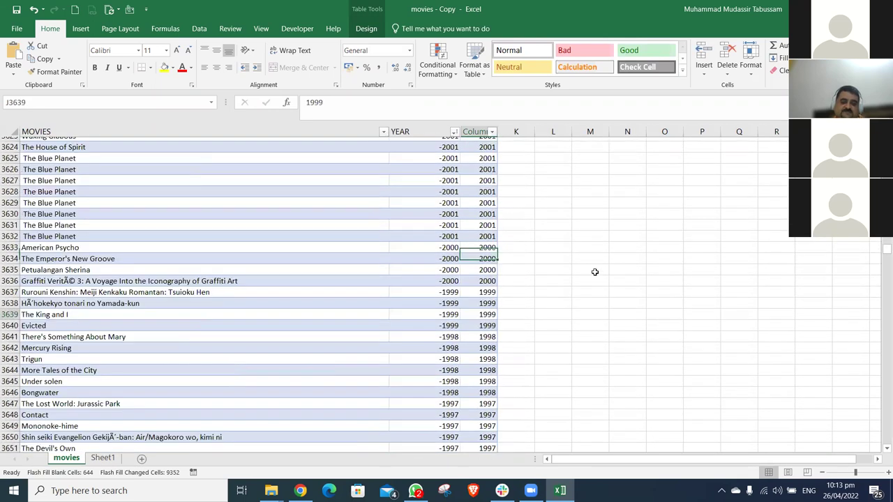
pyautogui.press('Down')
pyautogui.press('Down')
pyautogui.press('Down')
pyautogui.press('Down')
pyautogui.press('Down')
pyautogui.press('Down')
pyautogui.press('Down')
pyautogui.press('Down')
pyautogui.press('Down')
pyautogui.press('Down')
pyautogui.press('Down')
pyautogui.press('Down')
pyautogui.press('Down')
pyautogui.press('Down')
pyautogui.press('Down')
pyautogui.press('Down')
pyautogui.press('Down')
pyautogui.press('Down')
pyautogui.press('Down')
pyautogui.press('Down')
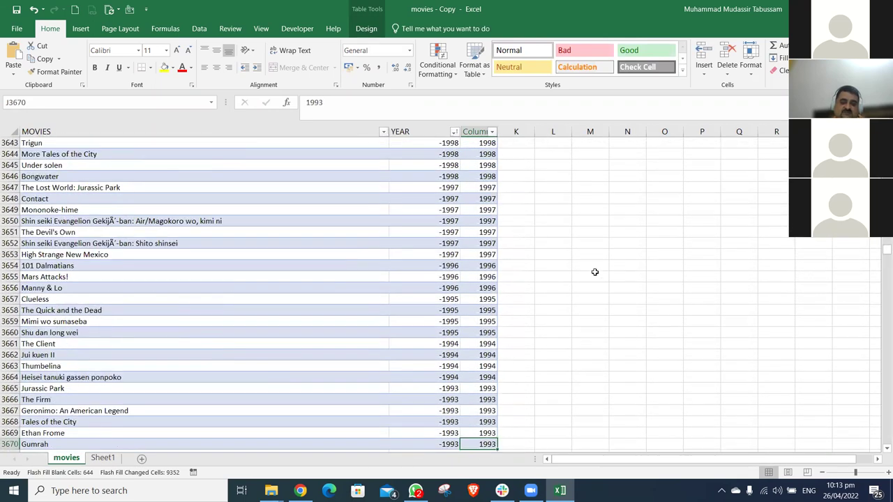
pyautogui.press('Down')
pyautogui.press('Down')
pyautogui.press('Down')
pyautogui.press('Down')
pyautogui.press('Down')
pyautogui.press('Down')
pyautogui.press('Down')
pyautogui.press('Down')
pyautogui.press('Down')
pyautogui.press('Down')
pyautogui.press('Down')
pyautogui.press('Down')
pyautogui.press('Down')
pyautogui.press('Down')
pyautogui.press('Down')
pyautogui.press('Down')
pyautogui.press('Down')
pyautogui.press('Down')
pyautogui.press('Down')
pyautogui.press('Down')
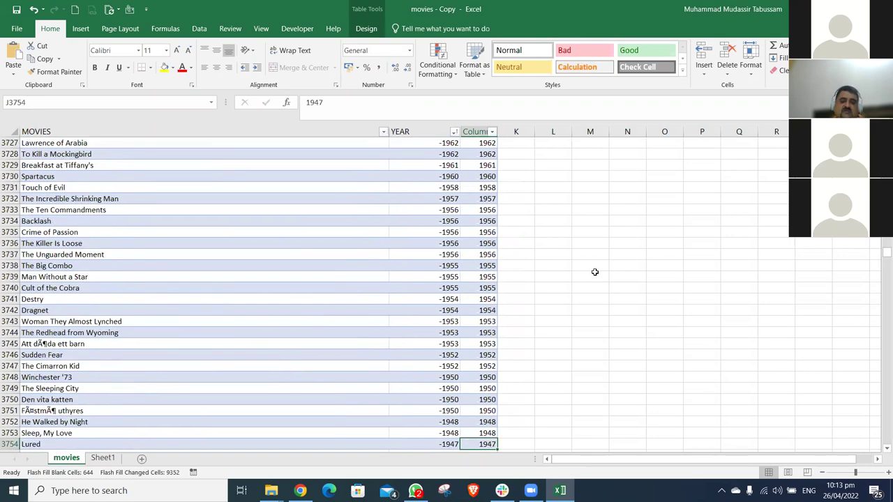
pyautogui.press('Down')
pyautogui.press('Down')
pyautogui.press('Down')
pyautogui.press('Down')
pyautogui.press('Down')
pyautogui.press('Down')
pyautogui.press('Down')
pyautogui.press('Down')
pyautogui.press('Down')
pyautogui.press('Down')
pyautogui.press('Down')
pyautogui.press('Down')
pyautogui.press('Down')
pyautogui.press('Down')
pyautogui.press('Down')
pyautogui.press('Down')
pyautogui.press('Down')
pyautogui.press('Down')
pyautogui.press('Down')
pyautogui.press('Down')
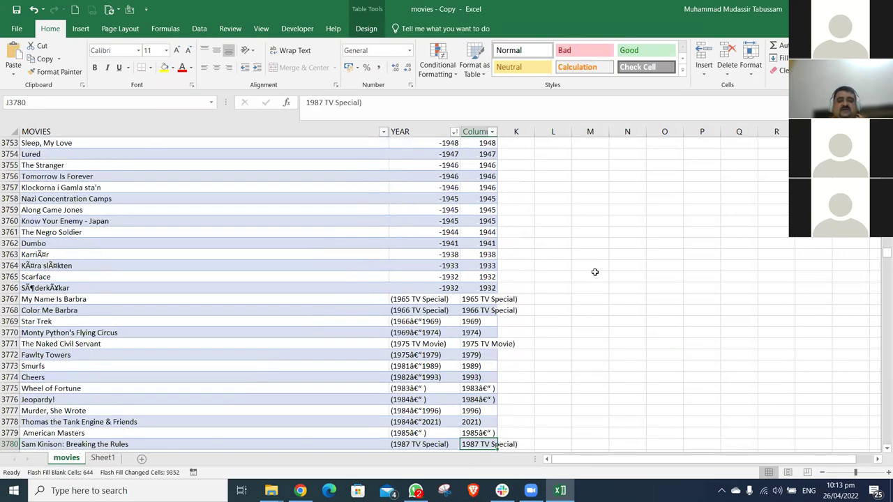
# Replace the value in J3767 with the sample year 1965 and Flash Fill the column again from J3768
pyautogui.press('Up')
pyautogui.press('Up')
pyautogui.press('Up')
pyautogui.press('Up')
pyautogui.press('Up')
pyautogui.press('Up')
pyautogui.press('Up')
pyautogui.press('Up')
pyautogui.press('Up')
pyautogui.press('Up')
pyautogui.press('Up')
pyautogui.press('Up')
pyautogui.press('Up')
pyautogui.press('Up')
pyautogui.press('Up')
pyautogui.press('Up')
pyautogui.press('Up')
pyautogui.press('Up')
pyautogui.press('Left')
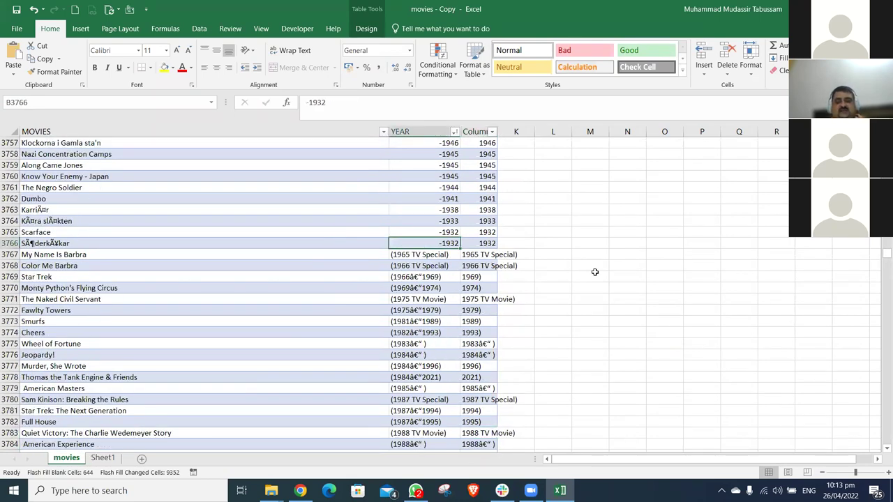
pyautogui.press('Right')
pyautogui.press('Down')
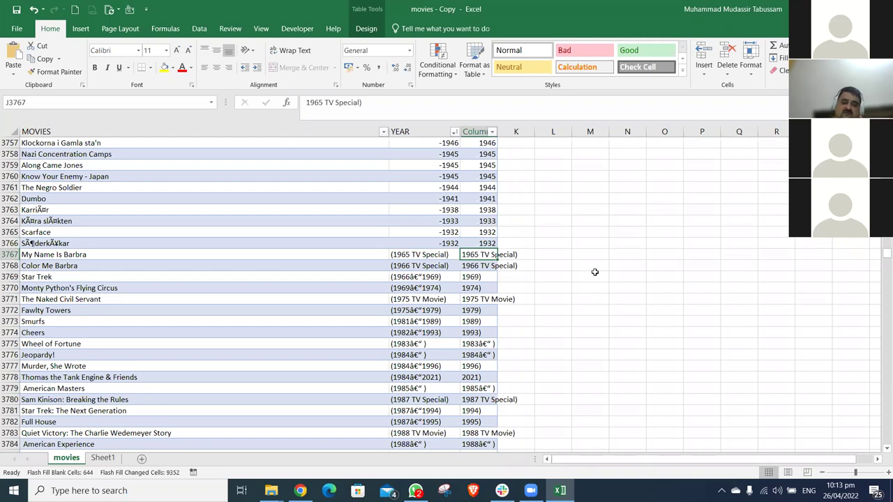
pyautogui.write('1965')
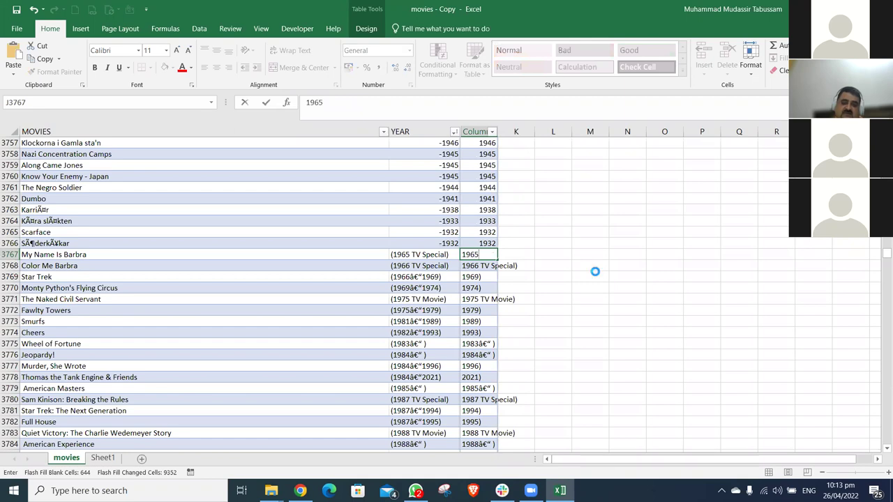
pyautogui.press('Return')
pyautogui.hotkey('ctrl', 'e')
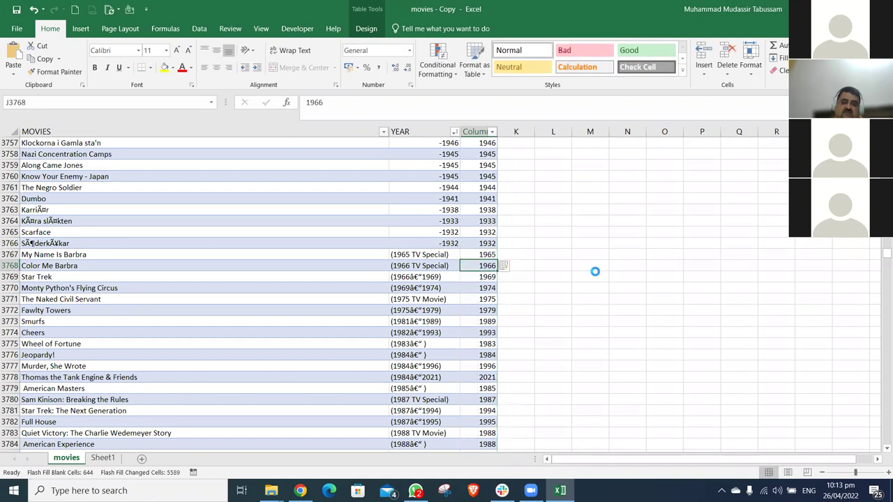
# Enter the sample range 1966-1969 in J3769 for Star Trek and autofit the width of column J
pyautogui.press('Up')
pyautogui.press('Down')
pyautogui.press('Down')
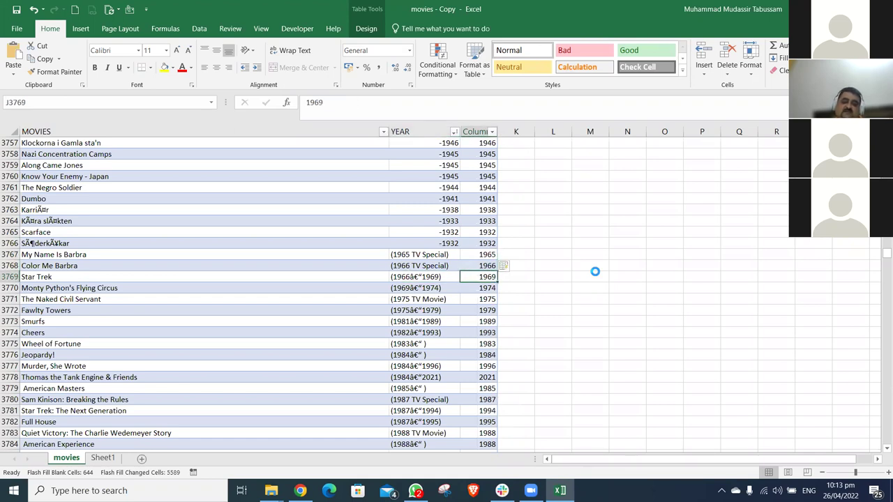
pyautogui.write('1')
pyautogui.write('66')
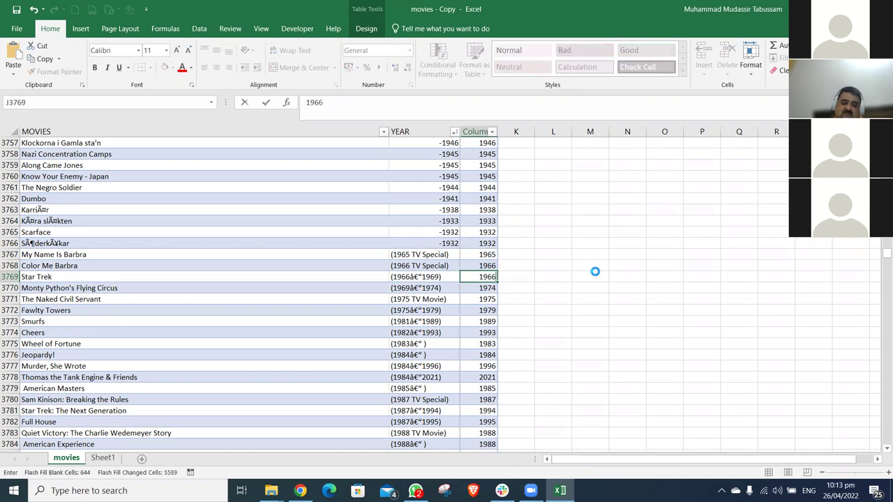
pyautogui.write('-1969')
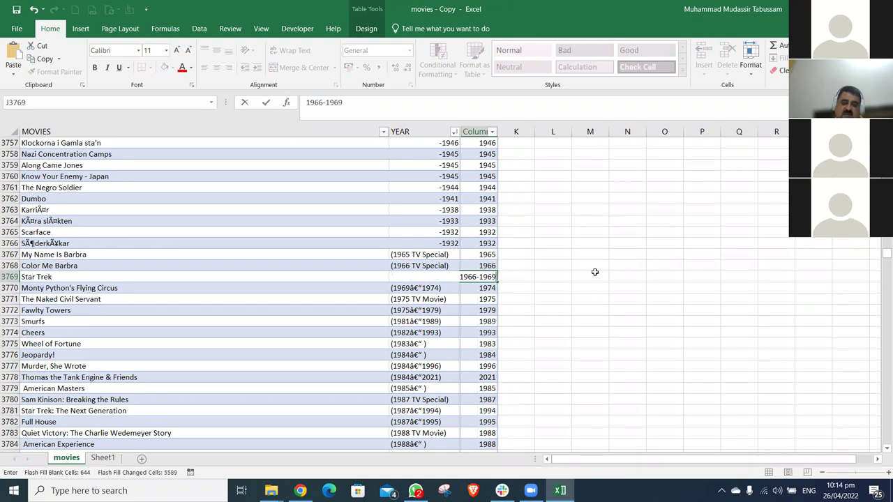
pyautogui.press('Return')
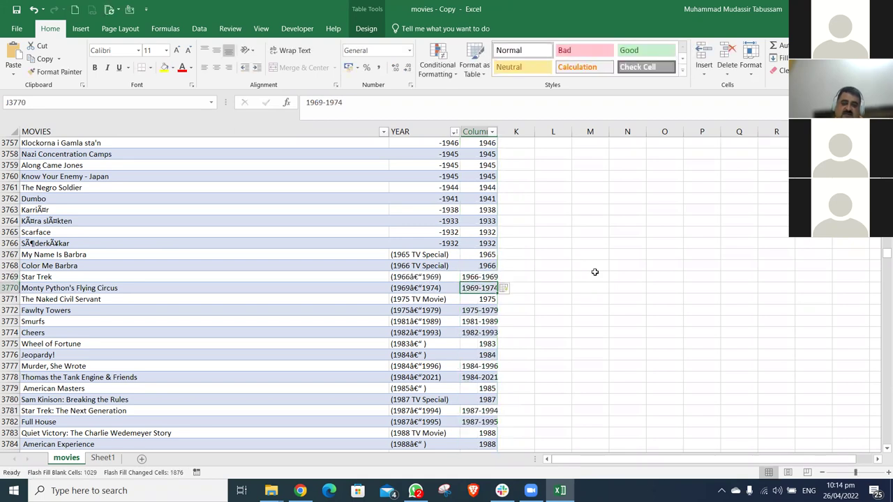
pyautogui.doubleClick(493, 120)
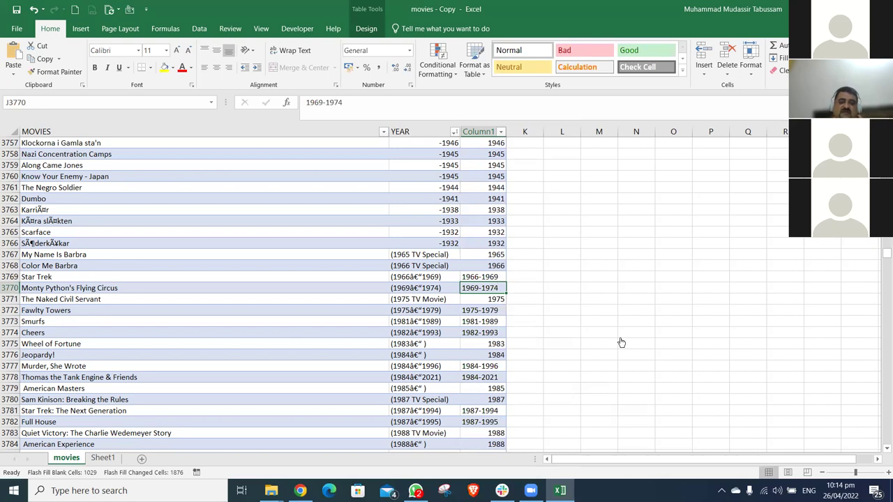
# Examine the filled years and year ranges in column J against the YEAR column from row 3767 to about row 3826
pyautogui.press('Up')
pyautogui.press('Up')
pyautogui.press('Up')
pyautogui.press('Down')
pyautogui.press('Down')
pyautogui.press('Down')
pyautogui.press('Down')
pyautogui.press('Down')
pyautogui.press('Down')
pyautogui.press('Down')
pyautogui.press('Down')
pyautogui.press('Down')
pyautogui.press('Down')
pyautogui.press('Down')
pyautogui.press('Down')
pyautogui.press('Down')
pyautogui.press('Down')
pyautogui.press('Down')
pyautogui.press('Down')
pyautogui.press('Down')
pyautogui.press('Down')
pyautogui.press('Down')
pyautogui.press('Down')
pyautogui.press('Down')
pyautogui.press('Down')
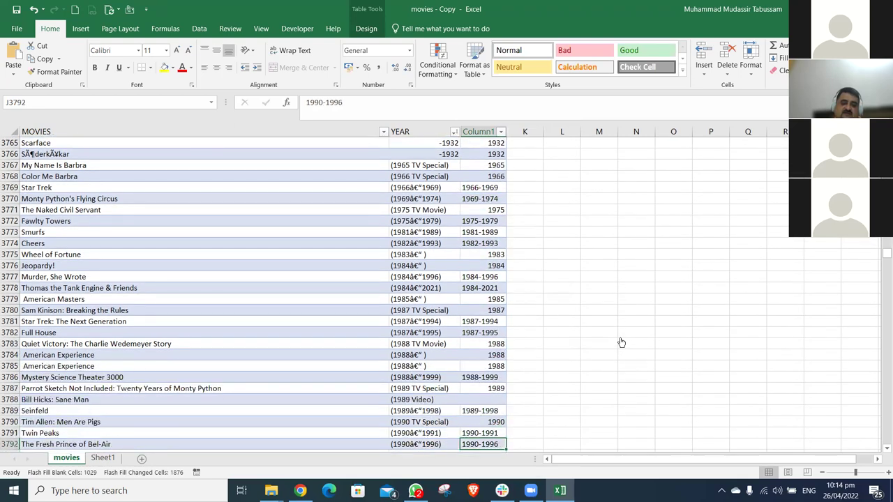
pyautogui.press('Down')
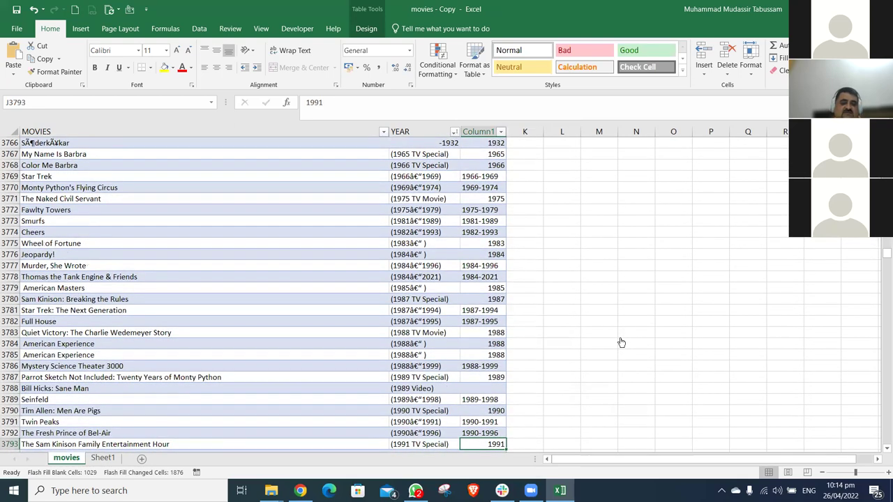
pyautogui.press('Down')
pyautogui.press('Down')
pyautogui.press('Down')
pyautogui.press('Down')
pyautogui.press('Down')
pyautogui.press('Down')
pyautogui.press('Down')
pyautogui.press('Down')
pyautogui.press('Down')
pyautogui.press('Down')
pyautogui.press('Down')
pyautogui.press('Down')
pyautogui.press('Down')
pyautogui.press('Down')
pyautogui.press('Down')
pyautogui.press('Down')
pyautogui.press('Down')
pyautogui.press('Down')
pyautogui.press('Down')
pyautogui.press('Down')
pyautogui.press('Down')
pyautogui.press('Down')
pyautogui.press('Down')
pyautogui.press('Down')
pyautogui.press('Down')
pyautogui.press('Down')
pyautogui.press('Down')
pyautogui.press('Down')
pyautogui.press('Down')
pyautogui.press('Down')
pyautogui.press('Down')
pyautogui.press('Down')
pyautogui.press('Down')
pyautogui.hotkey('ctrl', 'Up')
pyautogui.press('Up')
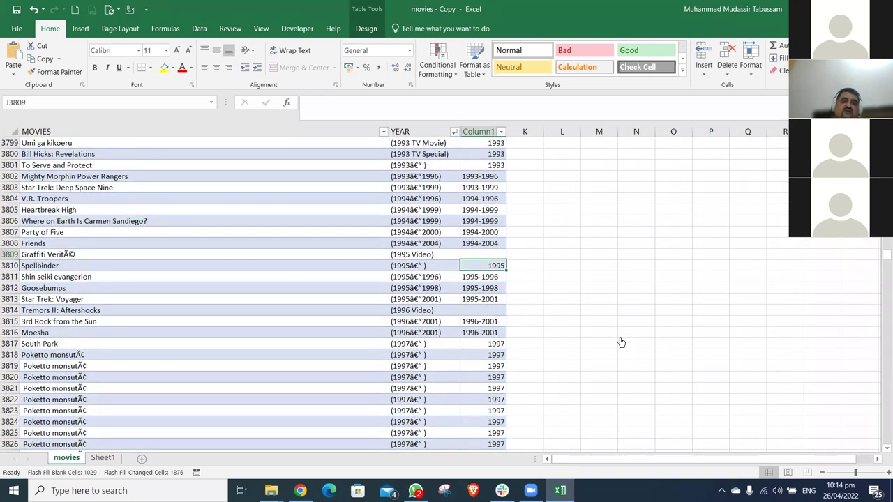
# Enter the year from the "(1995 Video)" entry in the blank cell J3809
pyautogui.write('1')
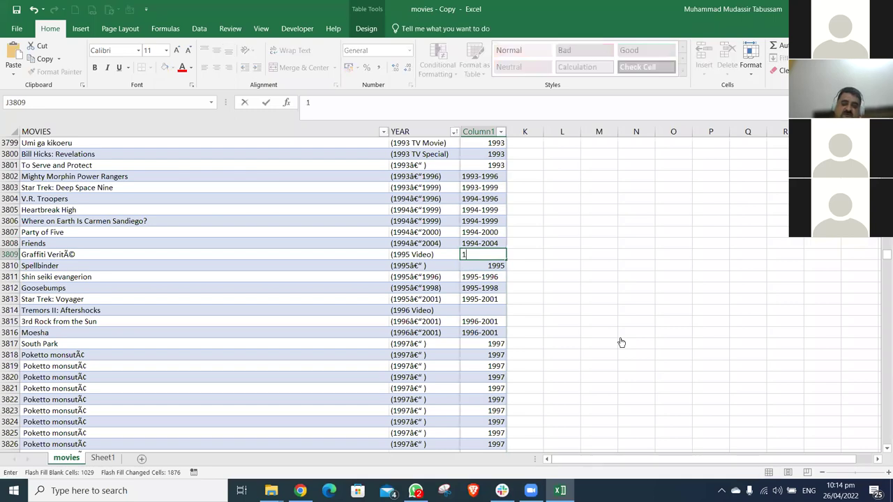
# Enter 1995 in Column1 for the Graffiti Verité (1995 Video) row and the Spellbinder row below it, correcting the Flash Fill pattern
pyautogui.write('995')
pyautogui.press('Return')
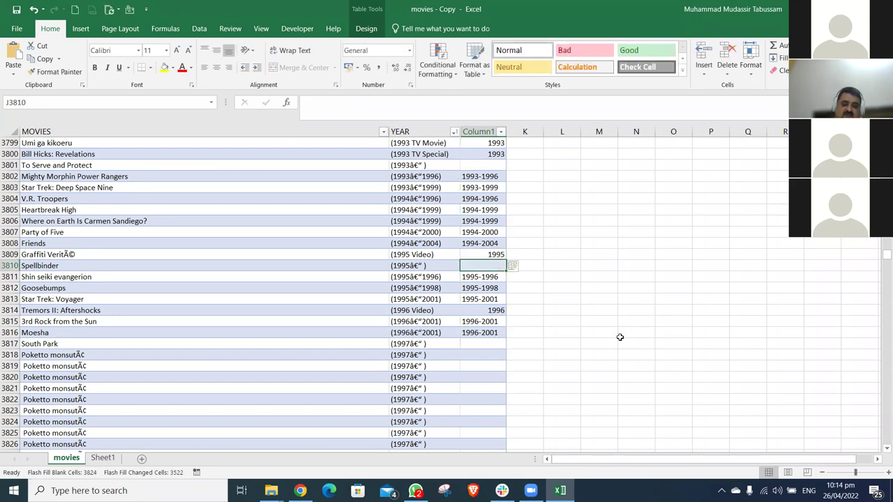
pyautogui.write('1995')
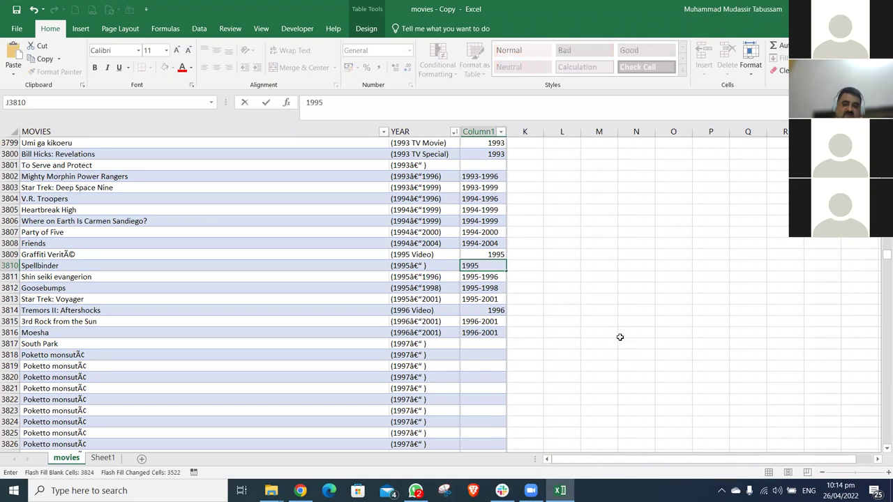
pyautogui.press('Return')
# Check the flash-filled Column1 years against the YEAR column, from the Graffiti Verité row down through the Meerkat Manor rows
pyautogui.press('Down')
pyautogui.press('Up')
pyautogui.press('Up')
pyautogui.press('Up')
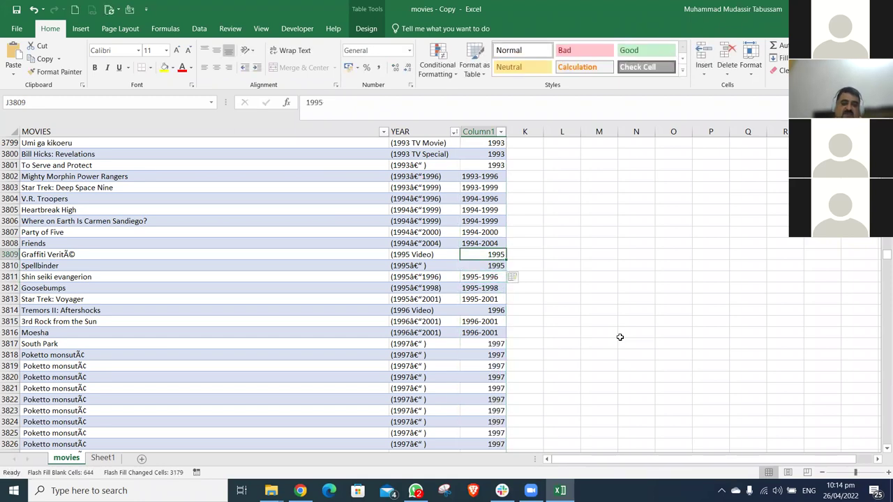
pyautogui.press('Down')
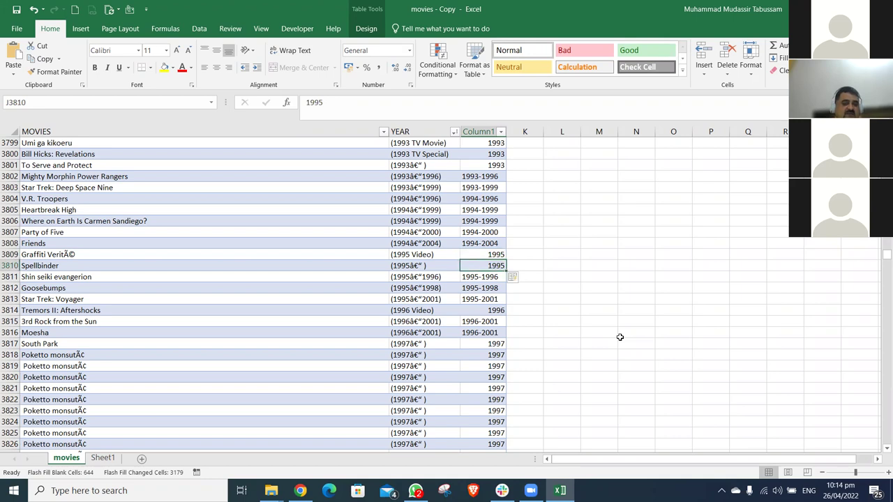
pyautogui.press('Down')
pyautogui.press('Down')
pyautogui.press('Down')
pyautogui.press('Down')
pyautogui.press('Down')
pyautogui.press('Down')
pyautogui.press('Down')
pyautogui.press('Down')
pyautogui.press('Down')
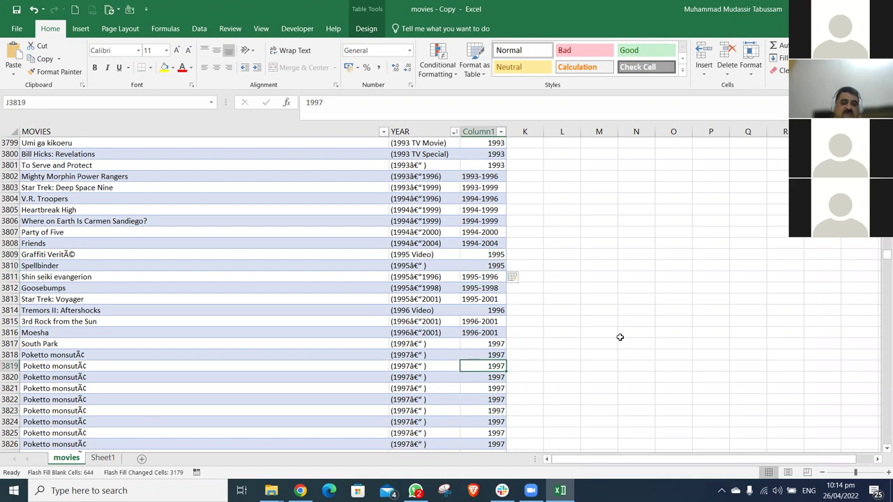
pyautogui.press('Down')
pyautogui.press('Down')
pyautogui.press('Down')
pyautogui.press('Down')
pyautogui.press('Down')
pyautogui.press('Down')
pyautogui.press('Down')
pyautogui.press('Down')
pyautogui.press('Down')
pyautogui.press('Down')
pyautogui.press('Down')
pyautogui.press('Down')
pyautogui.press('Down')
pyautogui.press('Down')
pyautogui.press('Down')
pyautogui.press('Down')
pyautogui.press('Down')
pyautogui.press('Down')
pyautogui.press('Down')
pyautogui.press('Down')
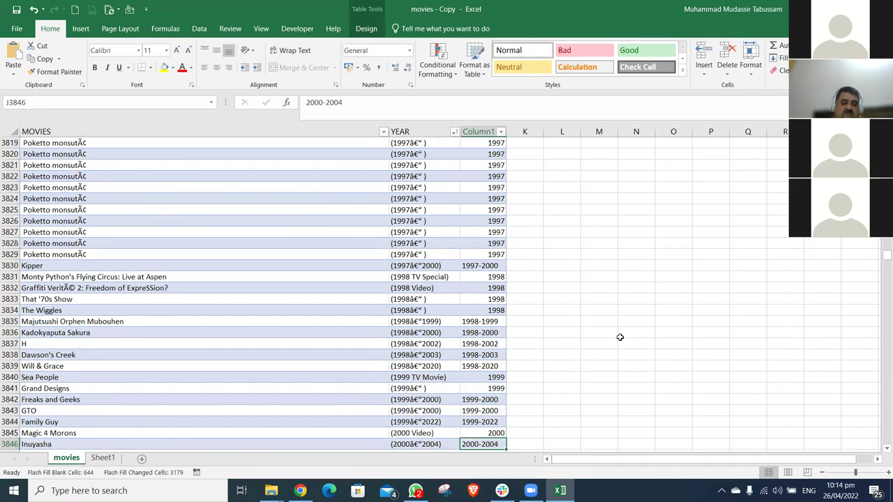
pyautogui.press('Down')
pyautogui.press('Down')
pyautogui.press('Down')
pyautogui.press('Down')
pyautogui.press('Down')
pyautogui.press('Down')
pyautogui.press('Down')
pyautogui.press('Down')
pyautogui.press('Down')
pyautogui.press('Down')
pyautogui.press('Down')
pyautogui.press('Down')
pyautogui.press('Down')
pyautogui.press('Down')
pyautogui.press('Down')
pyautogui.press('Down')
pyautogui.press('Down')
pyautogui.press('Down')
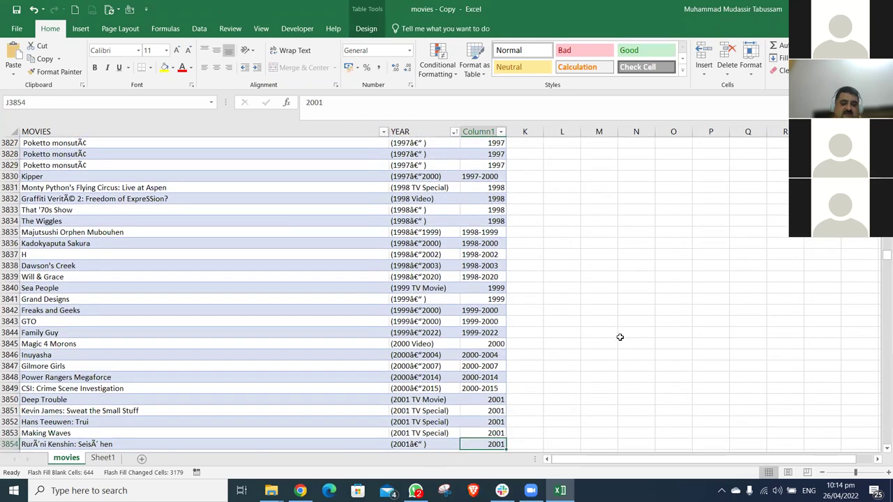
pyautogui.press('Down')
pyautogui.press('Down')
pyautogui.press('Down')
pyautogui.press('Down')
pyautogui.press('Down')
pyautogui.press('Down')
pyautogui.press('Down')
pyautogui.press('Down')
pyautogui.press('Down')
pyautogui.press('Down')
pyautogui.press('Down')
pyautogui.press('Down')
pyautogui.press('Down')
pyautogui.press('Down')
pyautogui.press('Down')
pyautogui.press('Down')
pyautogui.press('Down')
pyautogui.press('Down')
pyautogui.press('Down')
pyautogui.press('Down')
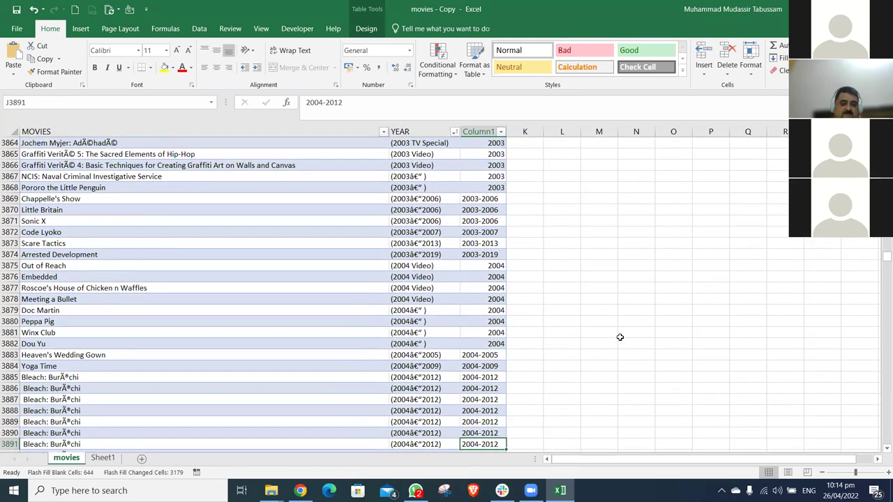
pyautogui.press('Down')
pyautogui.press('Down')
pyautogui.press('Down')
pyautogui.press('Down')
pyautogui.press('Down')
pyautogui.press('Down')
pyautogui.press('Down')
pyautogui.press('Down')
pyautogui.press('Down')
pyautogui.press('Down')
pyautogui.press('Down')
pyautogui.press('Down')
pyautogui.press('Down')
pyautogui.press('Down')
pyautogui.press('Down')
pyautogui.press('Down')
pyautogui.press('Down')
pyautogui.press('Down')
pyautogui.press('Down')
pyautogui.press('Down')
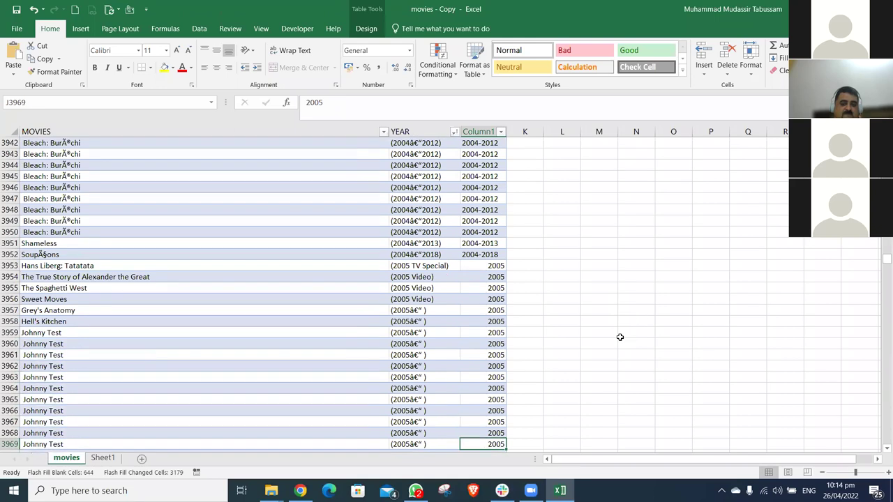
pyautogui.press('Down')
pyautogui.press('Down')
pyautogui.press('Down')
pyautogui.press('Down')
pyautogui.press('Down')
pyautogui.press('Down')
pyautogui.press('Down')
pyautogui.press('Down')
pyautogui.press('Down')
pyautogui.press('Down')
pyautogui.press('Down')
pyautogui.press('Down')
pyautogui.press('Down')
pyautogui.press('Down')
pyautogui.press('Down')
pyautogui.press('Down')
pyautogui.press('Down')
pyautogui.press('Down')
pyautogui.press('Down')
pyautogui.press('Down')
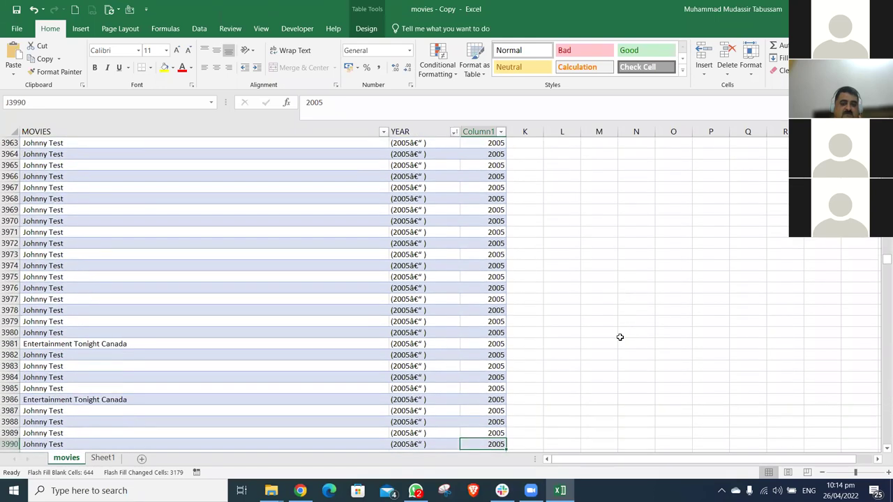
pyautogui.press('Down')
pyautogui.press('Down')
pyautogui.press('Down')
pyautogui.press('Down')
pyautogui.press('Down')
pyautogui.press('Down')
pyautogui.press('Down')
pyautogui.press('Down')
pyautogui.press('Down')
pyautogui.press('Down')
pyautogui.press('Down')
pyautogui.press('Down')
pyautogui.press('Down')
pyautogui.press('Down')
pyautogui.press('Down')
pyautogui.press('Down')
pyautogui.press('Down')
pyautogui.press('Down')
pyautogui.press('Down')
pyautogui.press('Down')
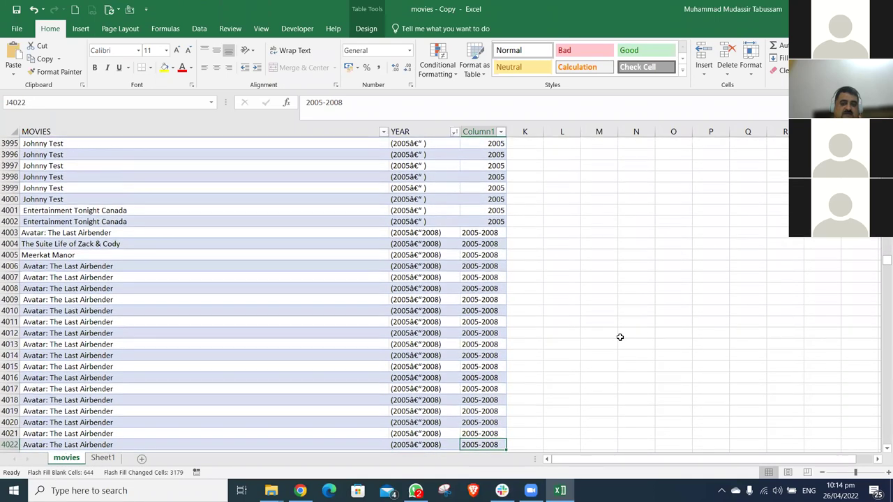
pyautogui.press('Down')
pyautogui.press('Down')
pyautogui.press('Down')
pyautogui.press('Down')
pyautogui.press('Down')
pyautogui.press('Down')
pyautogui.press('Down')
pyautogui.press('Down')
pyautogui.press('Down')
pyautogui.press('Down')
pyautogui.press('Down')
pyautogui.press('Down')
pyautogui.press('Down')
pyautogui.press('Down')
pyautogui.press('Down')
pyautogui.press('Down')
pyautogui.press('Down')
pyautogui.press('Down')
pyautogui.press('Down')
pyautogui.press('Down')
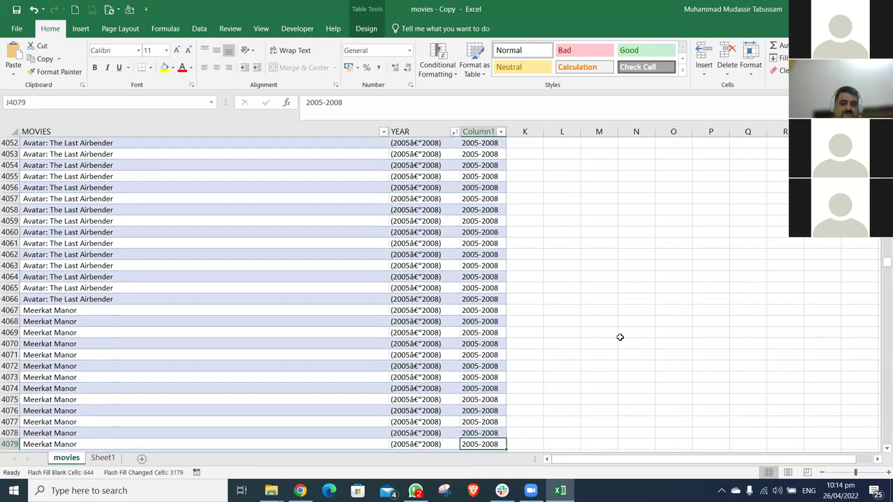
# Check the flash-filled Column1 years against the YEAR column, from the last Meerkat Manor row down to the Hannah Montana row
pyautogui.press('Down')
pyautogui.press('Down')
pyautogui.press('Down')
pyautogui.press('Down')
pyautogui.press('Down')
pyautogui.press('Down')
pyautogui.press('Down')
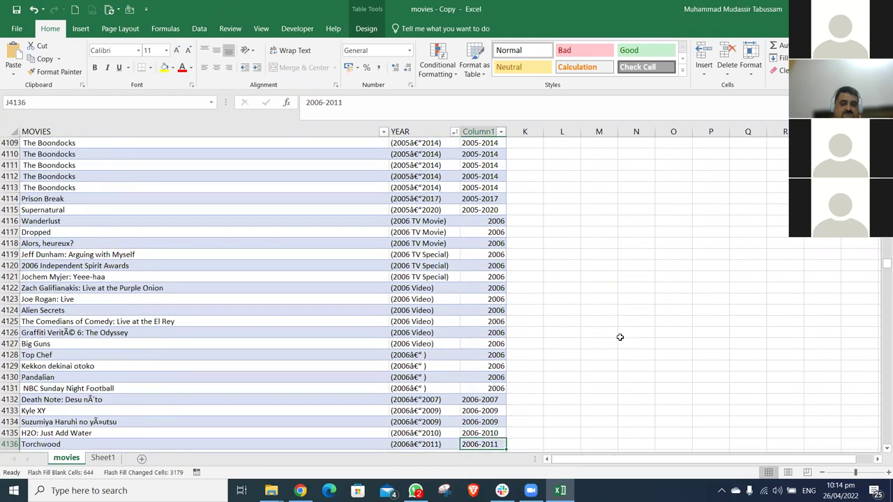
pyautogui.press('Down')
pyautogui.press('Down')
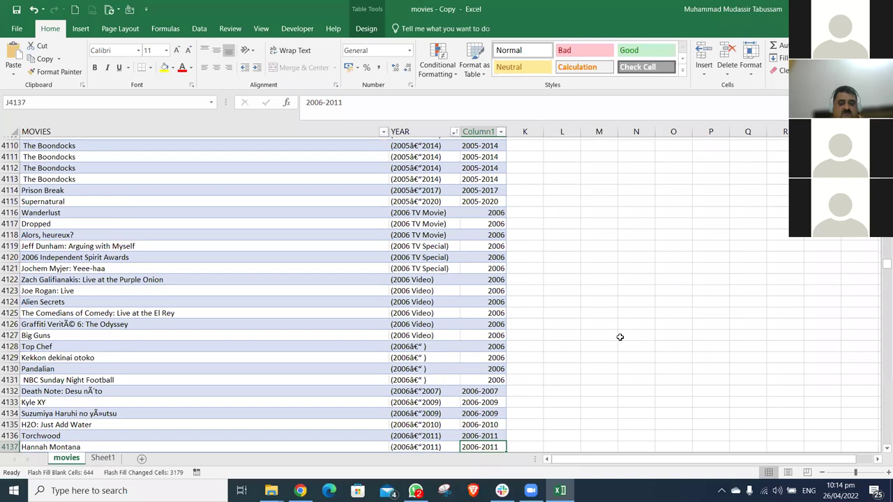
# Filter Column1 to show only its blank entries and check the remaining rows down to the table's end
pyautogui.hotkey('ctrl', 'Up')
pyautogui.hotkey('alt', 'Down')
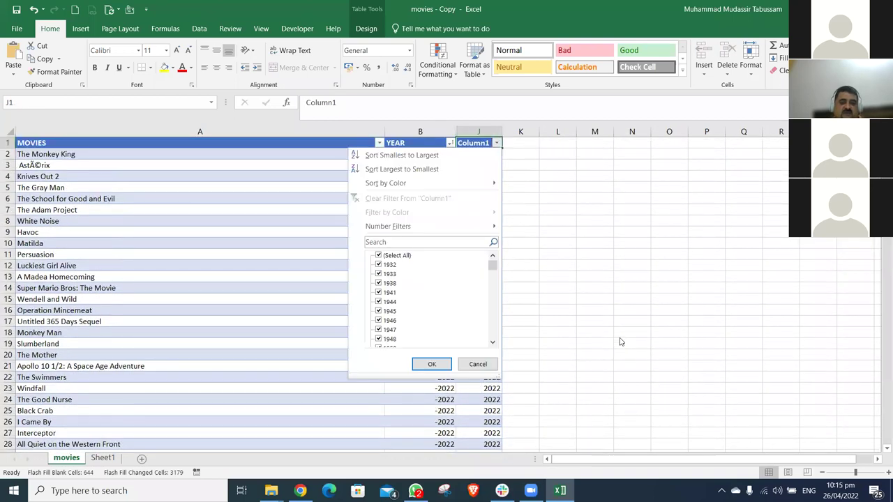
pyautogui.press('Tab')
pyautogui.press('space')
pyautogui.press('End')
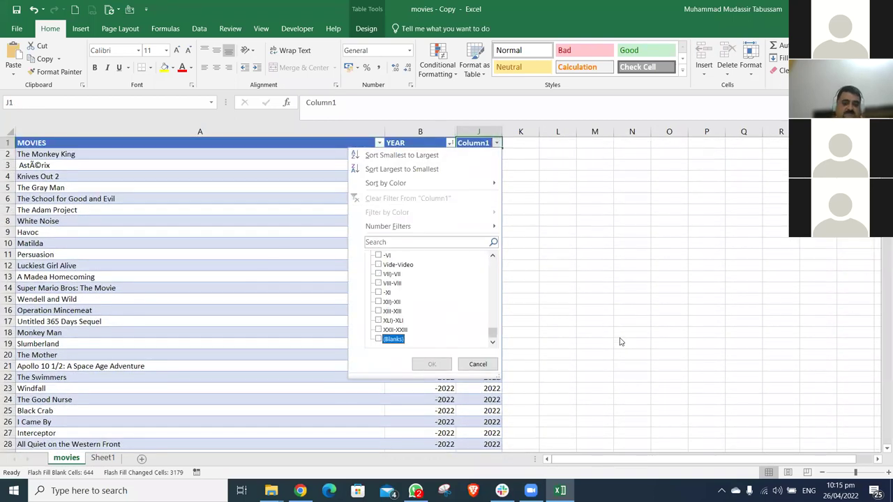
pyautogui.press('space')
pyautogui.press('Return')
pyautogui.press('Down')
pyautogui.hotkey('ctrl', 'Down')
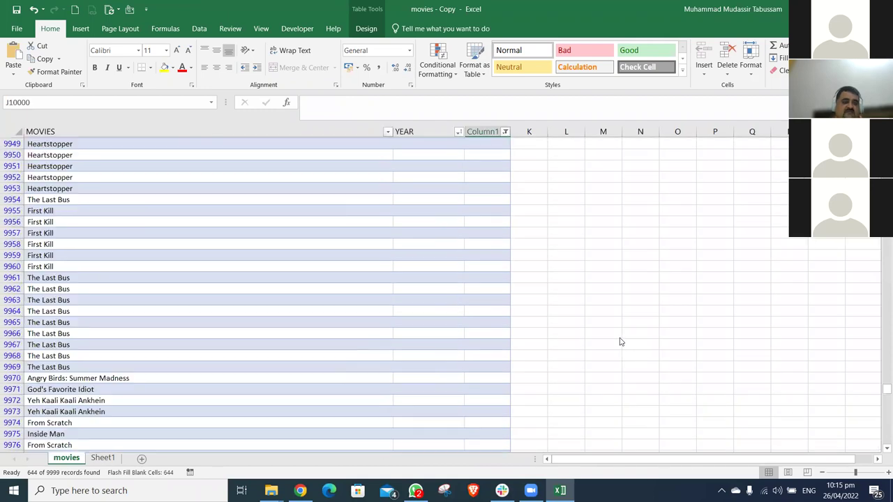
# Clear the blanks filter from Column1 to show all table rows again
pyautogui.hotkey('ctrl', 'Up')
pyautogui.hotkey('alt', 'a')
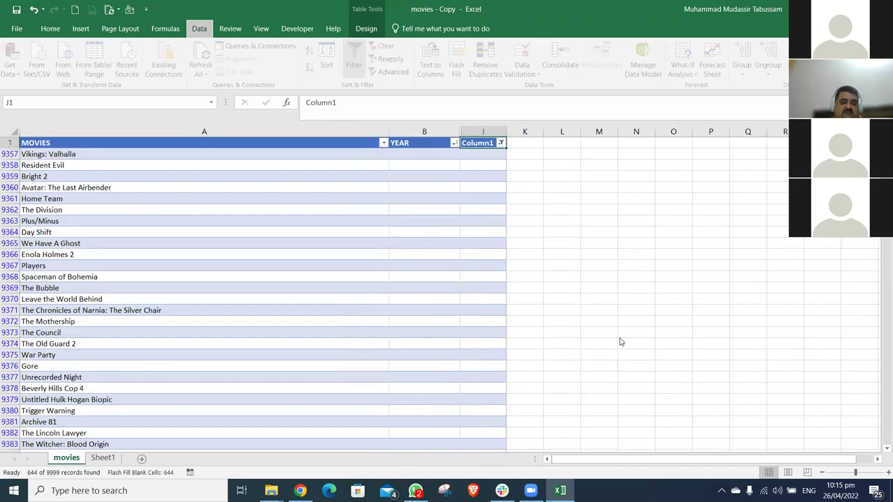
pyautogui.press('c')
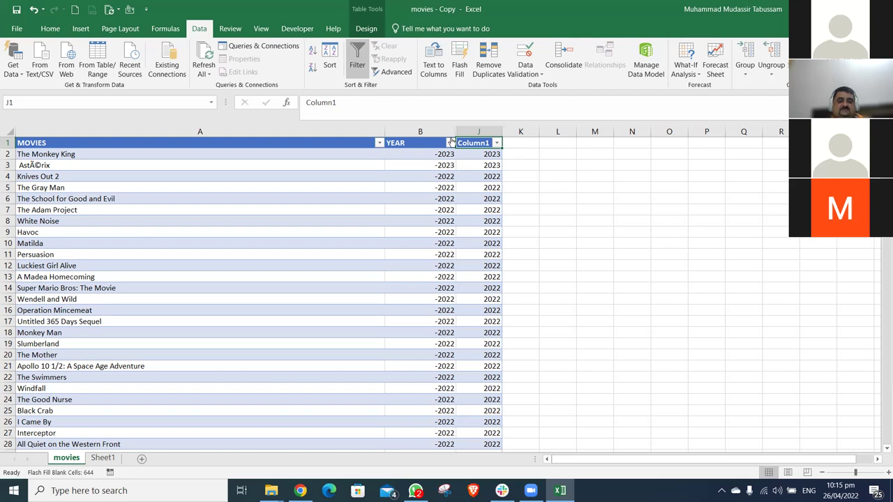
# Unhide the columns between YEAR and Column1
pyautogui.moveTo(444, 131); pyautogui.dragTo(489, 130)
pyautogui.rightClick(489, 131)
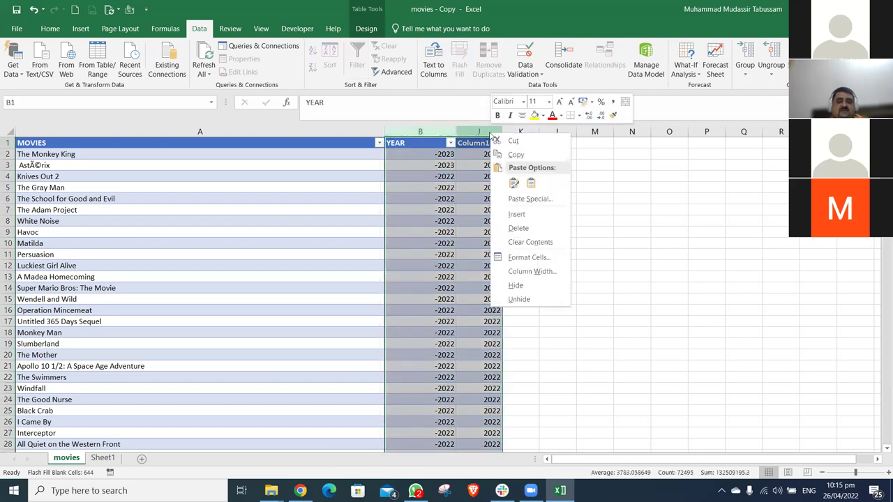
pyautogui.click(535, 292)
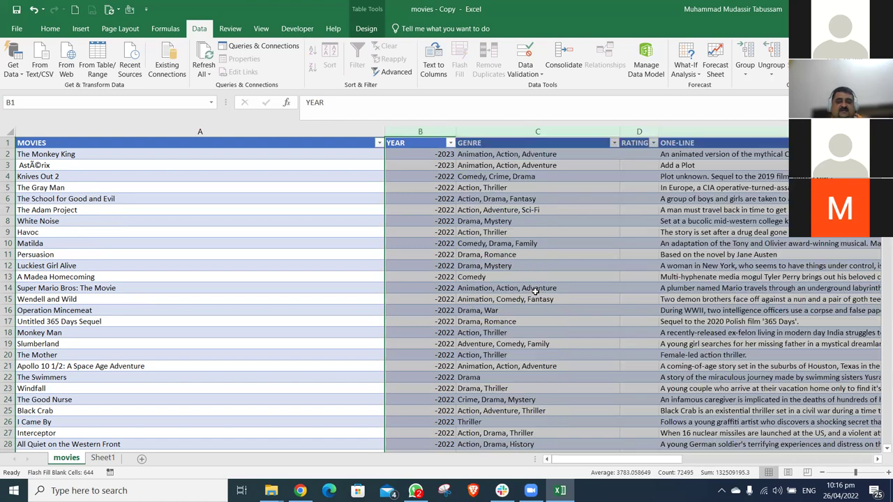
# Hide the columns from RATING through Column1, leaving MOVIES, YEAR and GENRE in view
pyautogui.click(535, 289)
pyautogui.hotkey('ctrl', 'Up')
pyautogui.press('Right')
pyautogui.hotkey('ctrl', 'space')
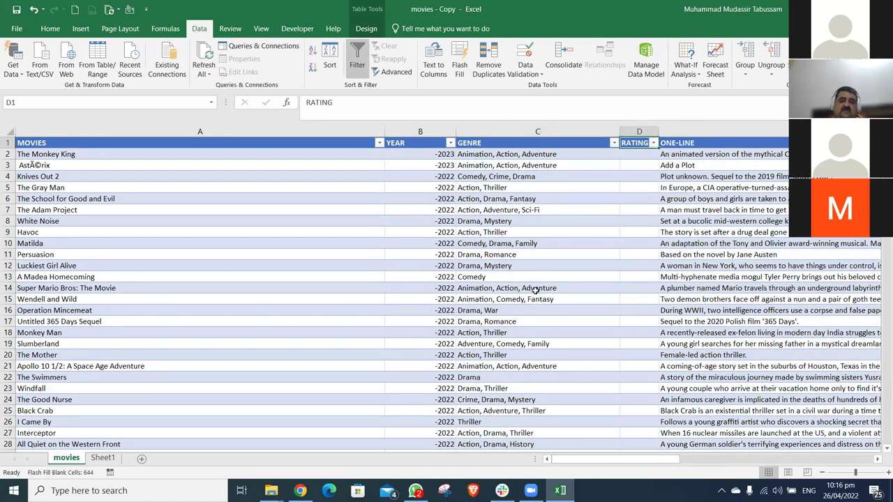
pyautogui.scroll(-2, 535, 289)
pyautogui.hotkey('ctrl', 'shift', 'Right')
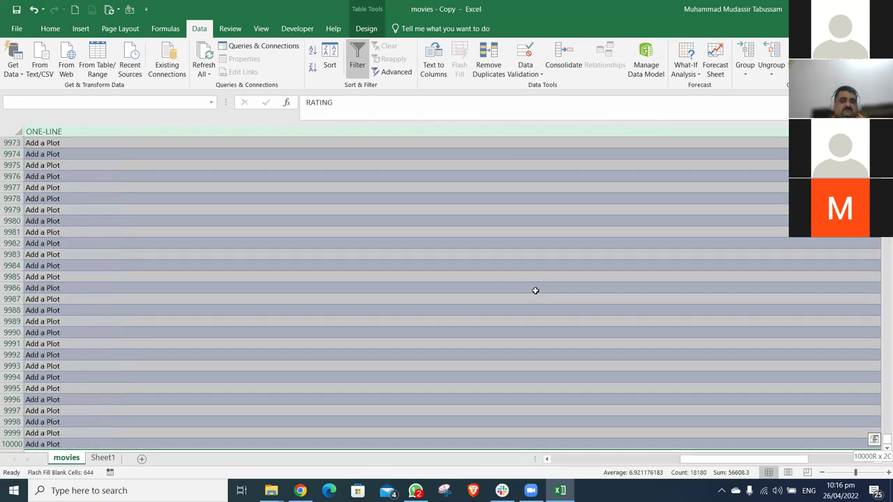
pyautogui.hotkey('ctrl', 'shift', 'Right')
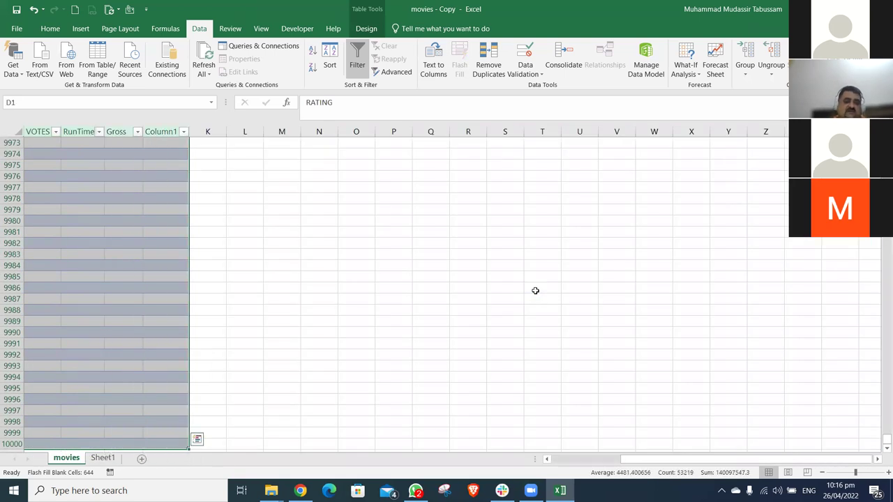
pyautogui.hotkey('ctrl', '0')
pyautogui.hotkey('ctrl', 'Home')
pyautogui.hotkey('ctrl', 'shift', '0')
pyautogui.press('Right')
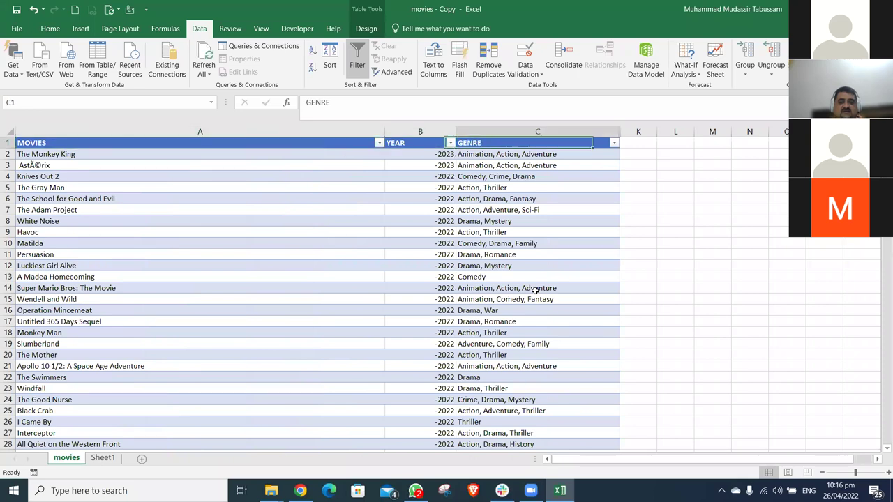
# Enter animation in cell K2, the empty column beside GENRE, as the first genre of The Monkey King
pyautogui.press('Right')
pyautogui.press('Down')
pyautogui.press('Left')
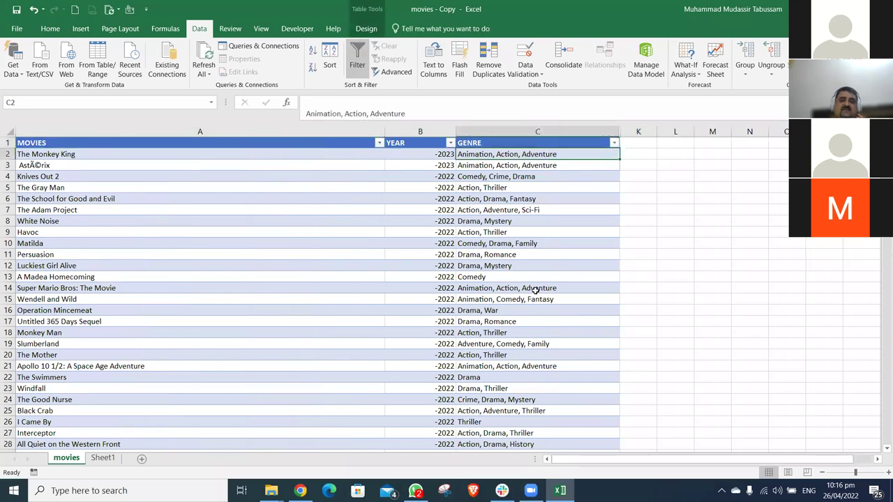
pyautogui.press('Right')
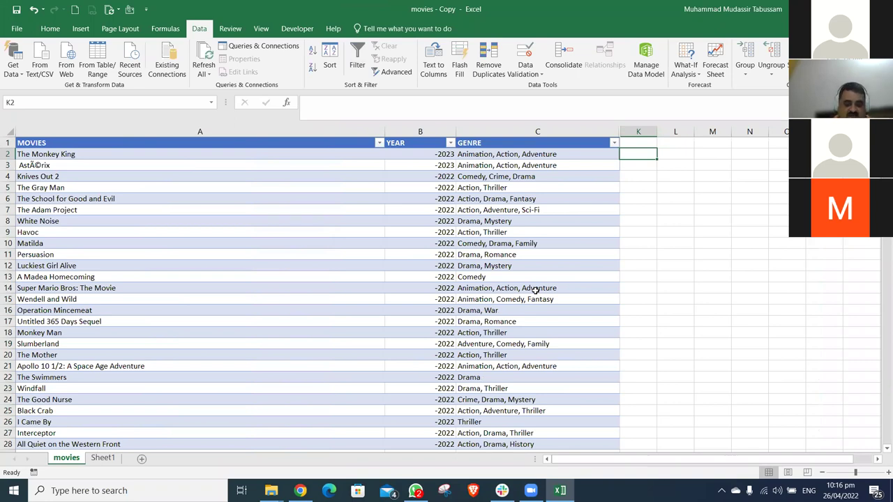
pyautogui.write('=')
pyautogui.press('BackSpace')
pyautogui.write('ani')
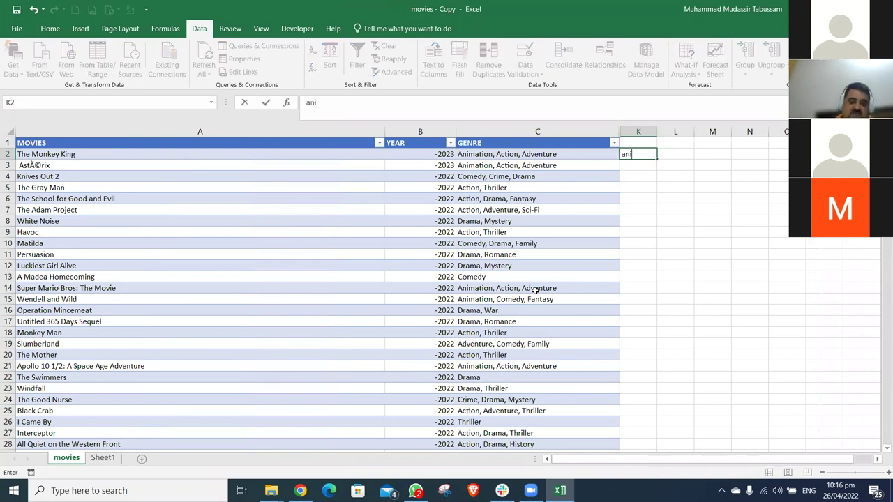
pyautogui.write('mation')
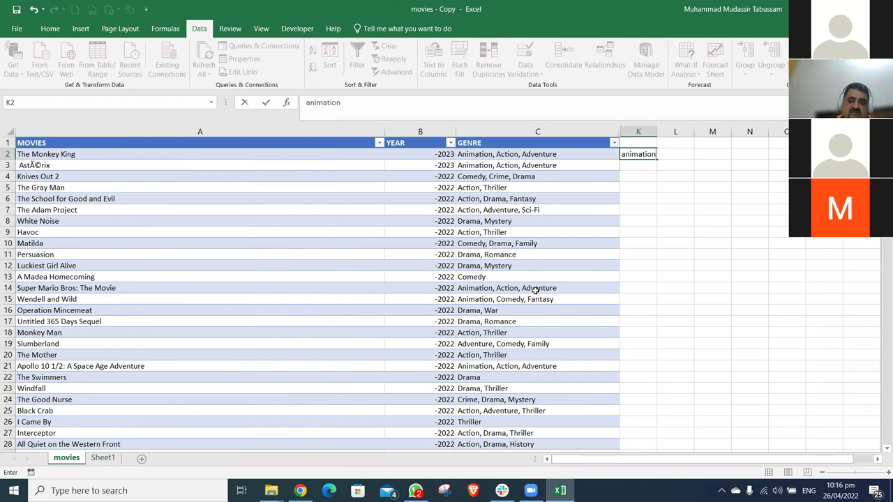
pyautogui.press('Return')
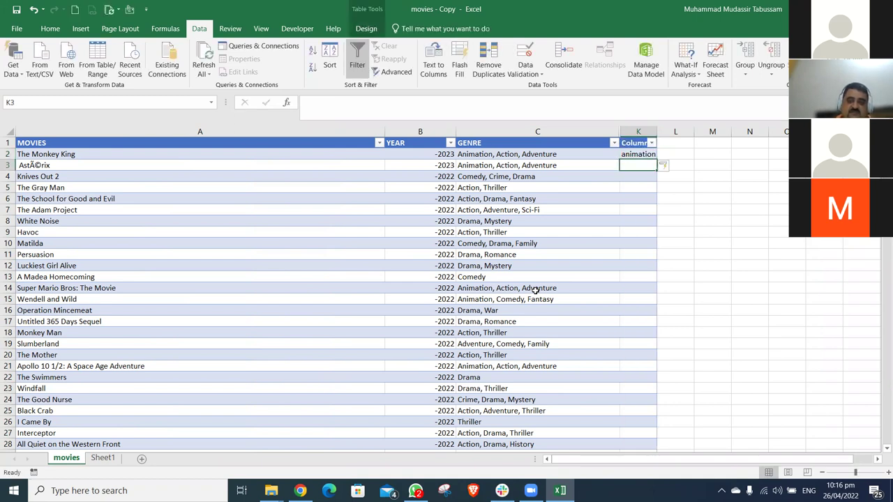
# Correct The Monkey King's extracted genre to Animation with a capital A and autofit the new column's width
pyautogui.press('Up')
pyautogui.press('F2')
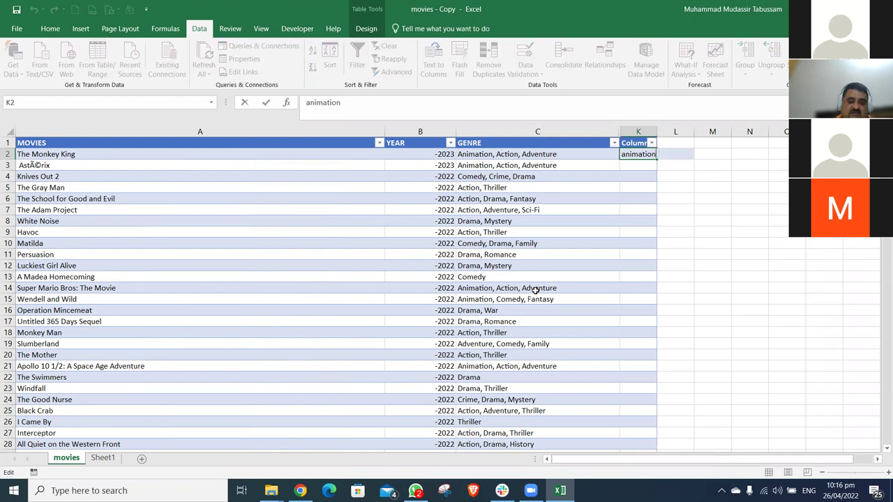
pyautogui.press('Home')
pyautogui.press('Delete')
pyautogui.write('A')
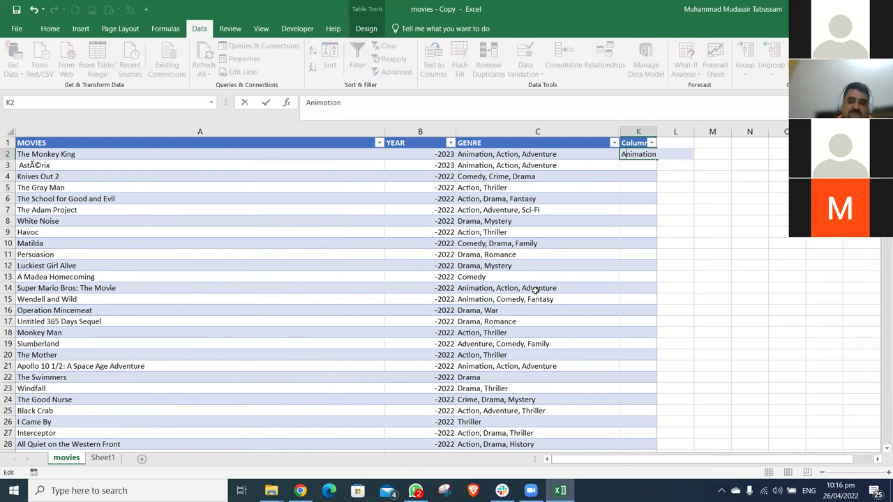
pyautogui.press('Return')
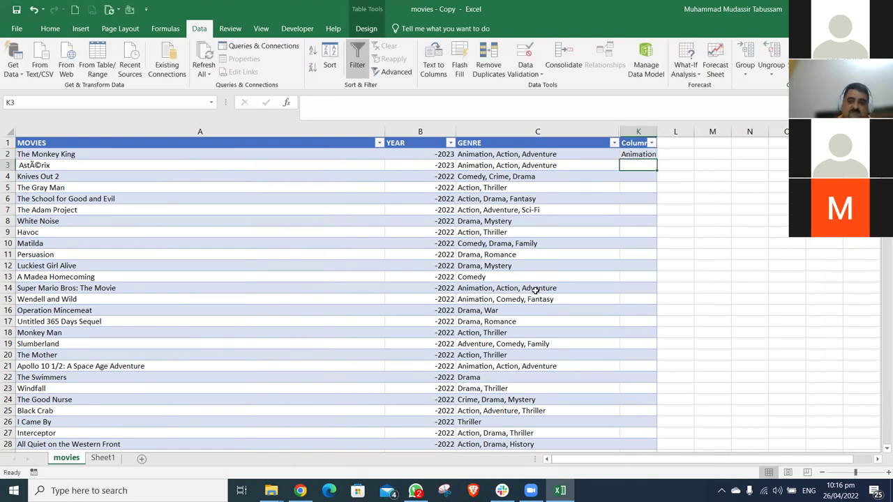
pyautogui.doubleClick(657, 132)
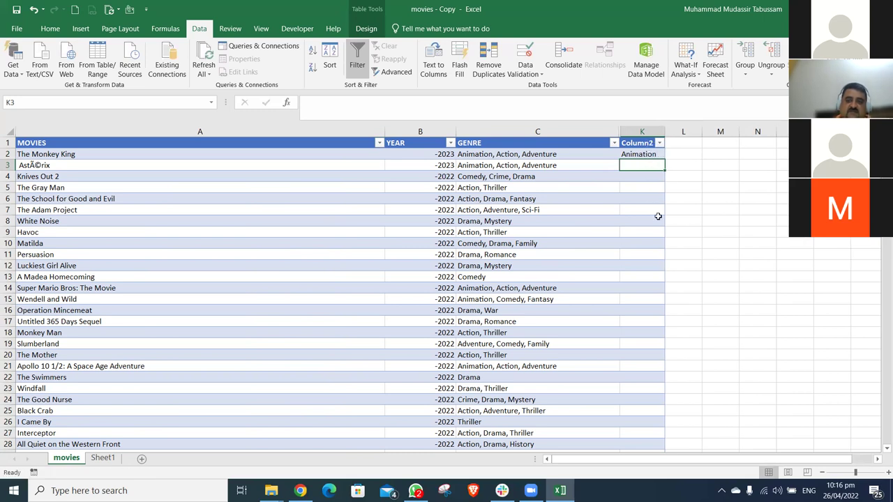
# Enter Animation in K3 and Comedy in K4 of Column2, and Flash Fill the first genre for the remaining rows
pyautogui.write('Animation')
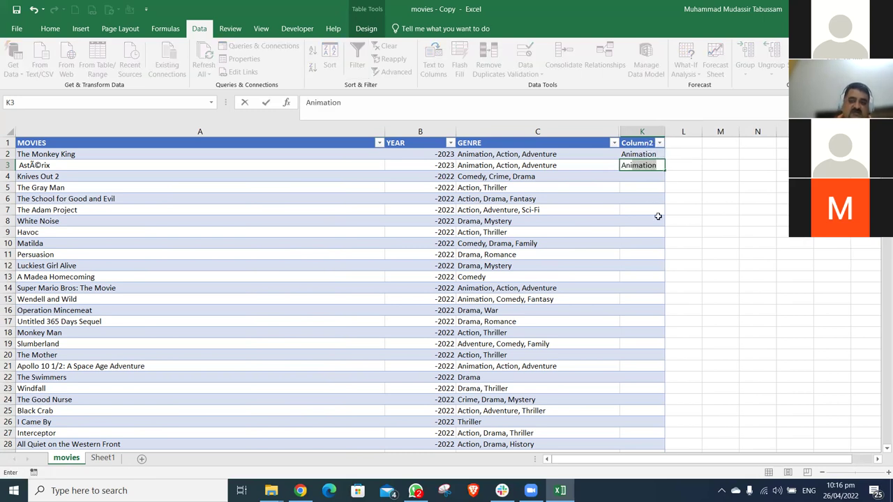
pyautogui.press('Return')
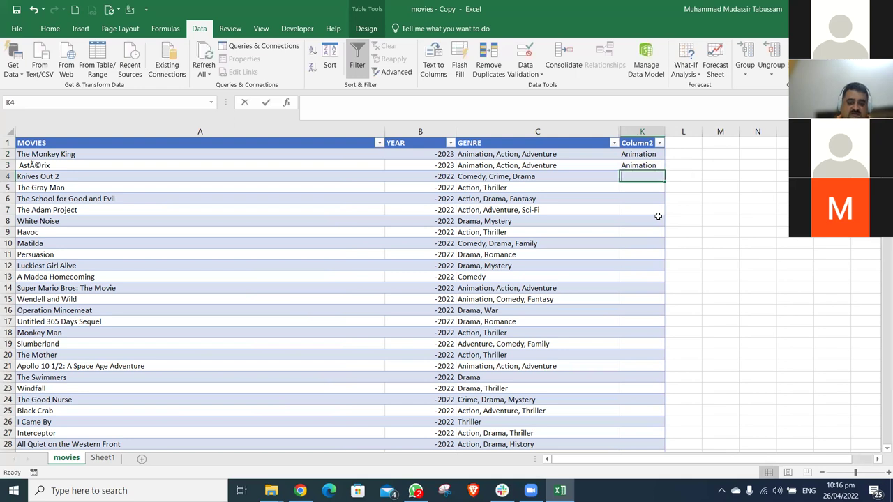
pyautogui.write('Comedy')
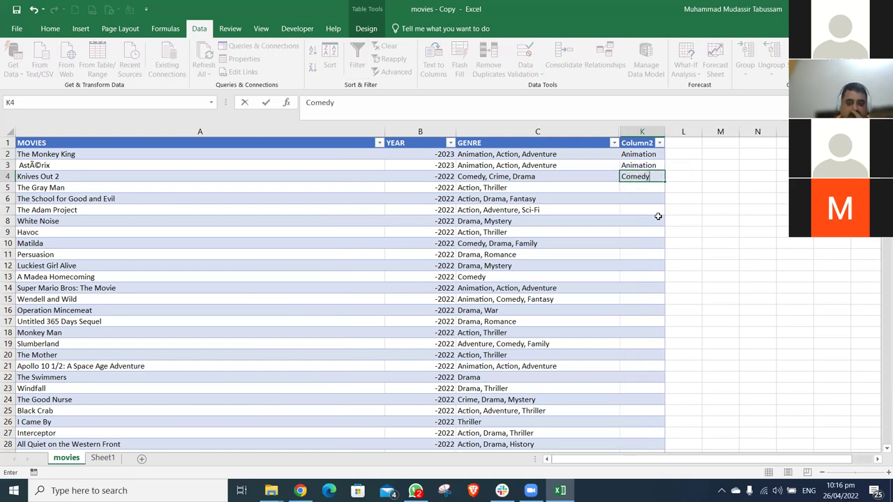
pyautogui.press('Return')
pyautogui.hotkey('ctrl', 'e')
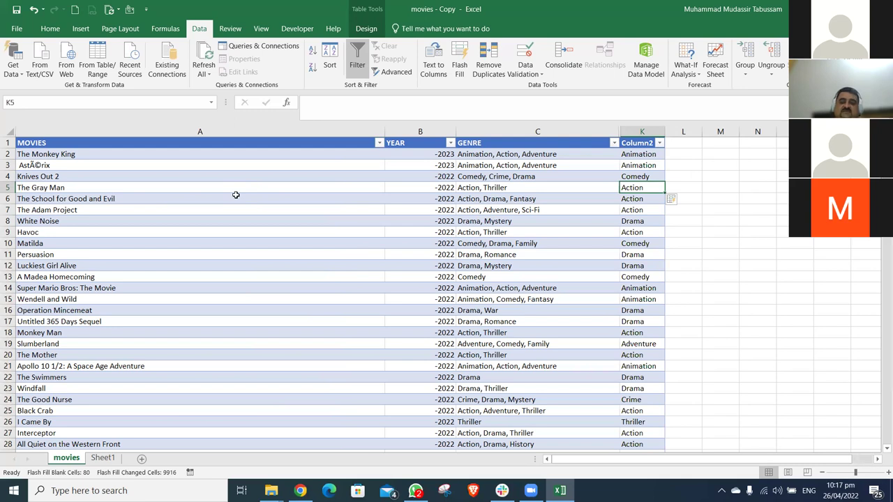
# Review Column2's distinct filter values through to the blanks entry without applying a filter, and select cell L2
pyautogui.click(659, 143)
pyautogui.moveTo(654, 274); pyautogui.dragTo(656, 330)
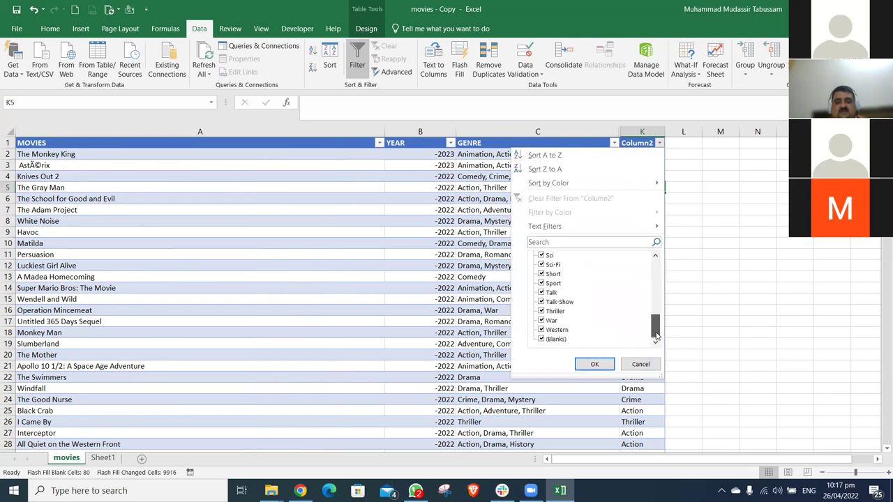
pyautogui.click(641, 364)
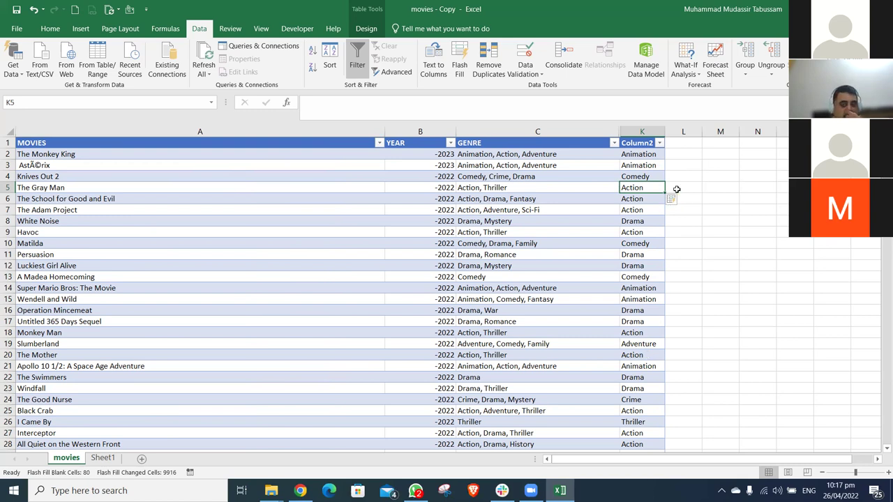
pyautogui.press('Up')
pyautogui.press('Up')
pyautogui.press('Up')
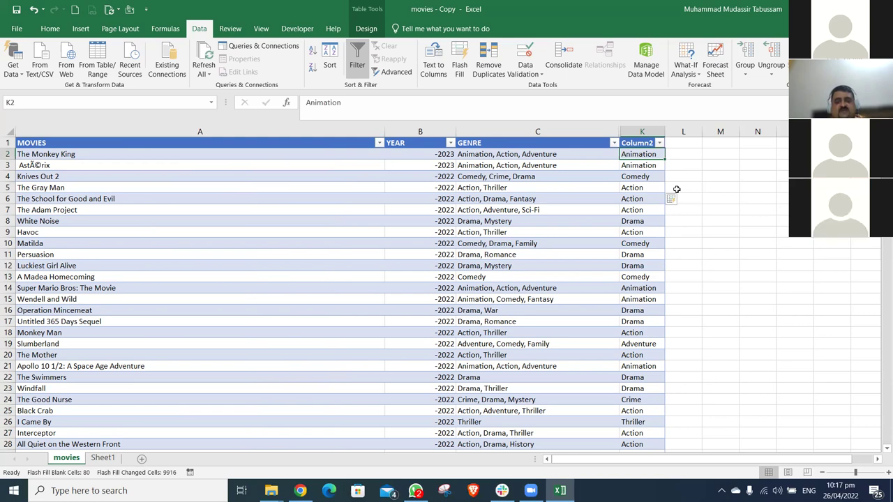
pyautogui.press('Right')
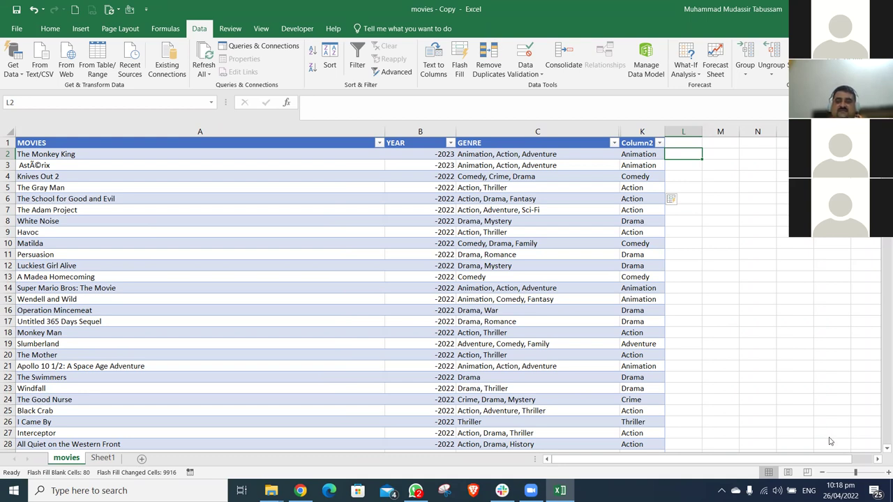
pyautogui.press('Right')
pyautogui.press('Right')
pyautogui.press('Right')
pyautogui.press('Right')
pyautogui.press('Right')
pyautogui.press('Right')
pyautogui.press('Left')
pyautogui.press('Left')
pyautogui.press('Left')
pyautogui.press('Left')
pyautogui.press('Left')
pyautogui.press('Left')
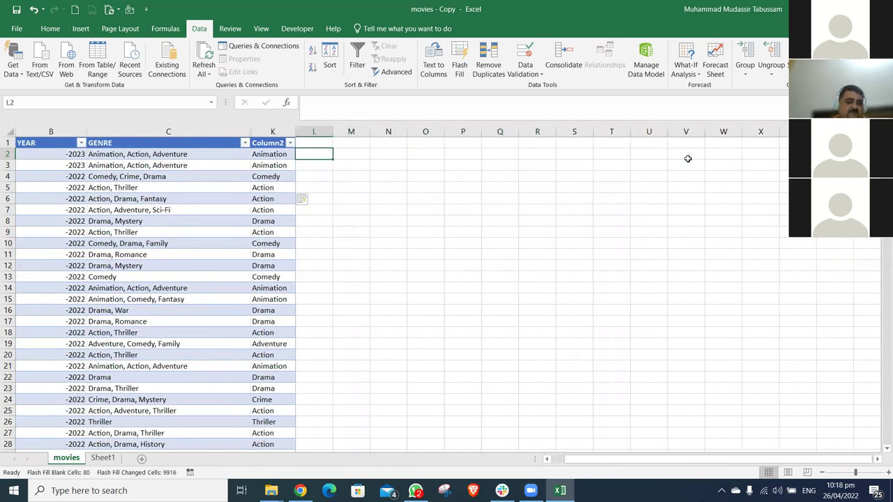
pyautogui.press('Left')
pyautogui.press('Left')
pyautogui.press('Left')
pyautogui.press('Left')
pyautogui.press('Right')
pyautogui.press('Right')
pyautogui.press('Right')
pyautogui.press('Right')
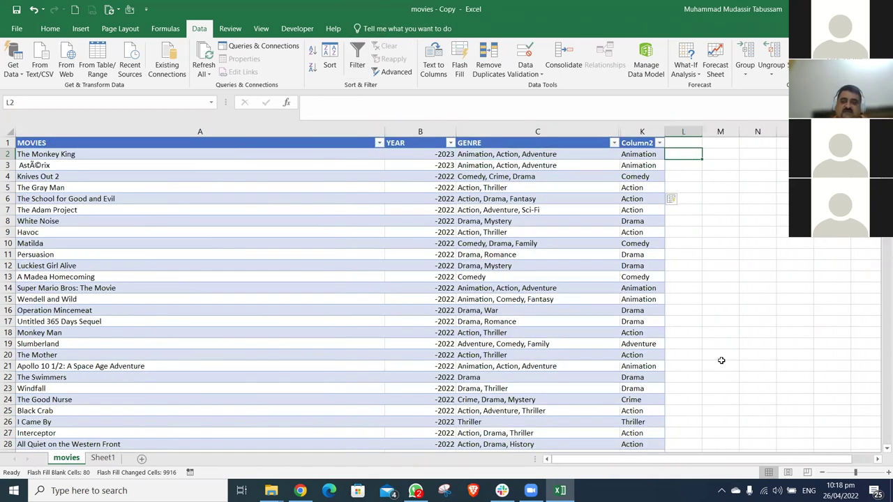
# Enter Action, Action and Crime in L2 to L4 beside Column2, and Flash Fill the second genre for the remaining rows
pyautogui.write('Action')
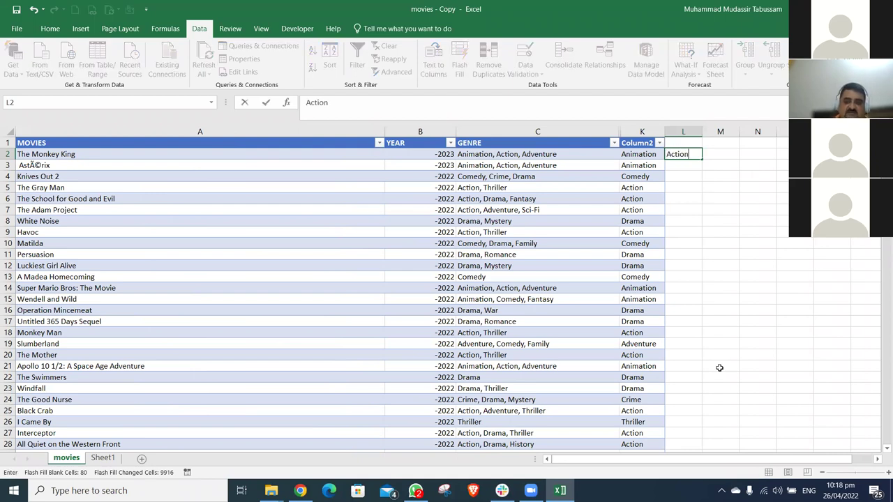
pyautogui.press('Return')
pyautogui.write('Action')
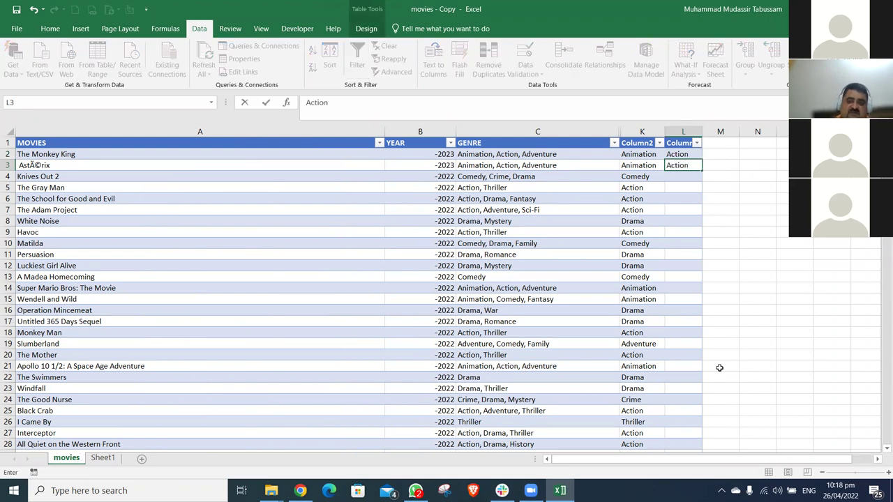
pyautogui.press('Return')
pyautogui.write('Crime')
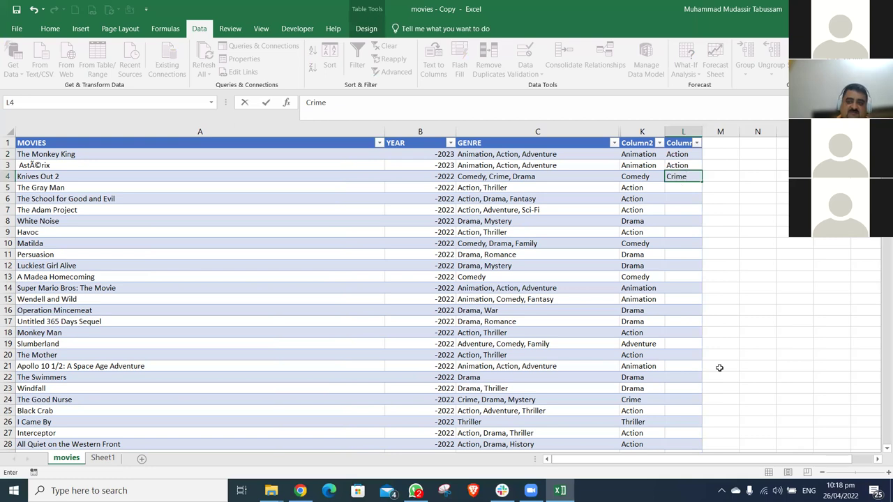
pyautogui.press('Return')
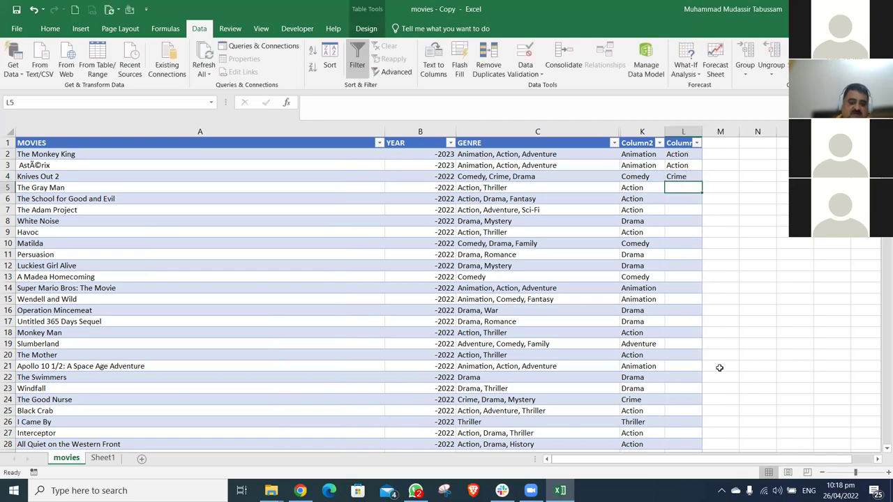
pyautogui.hotkey('ctrl', 'e')
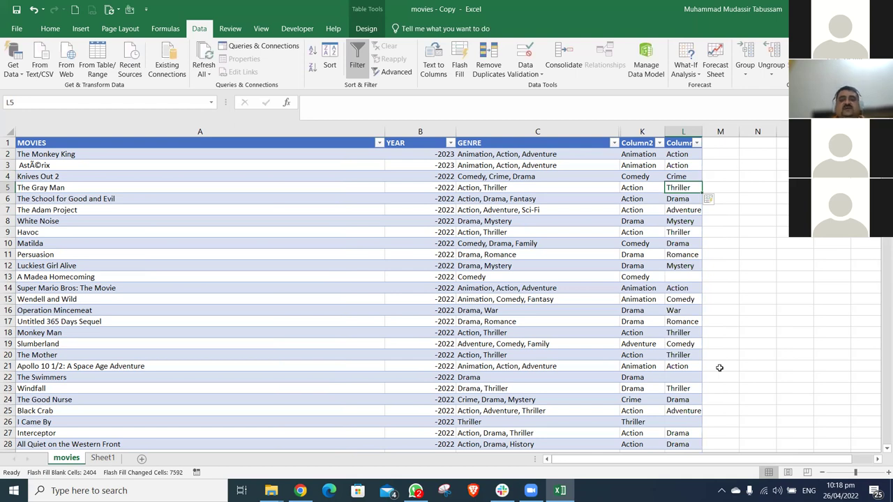
pyautogui.click(486, 186)
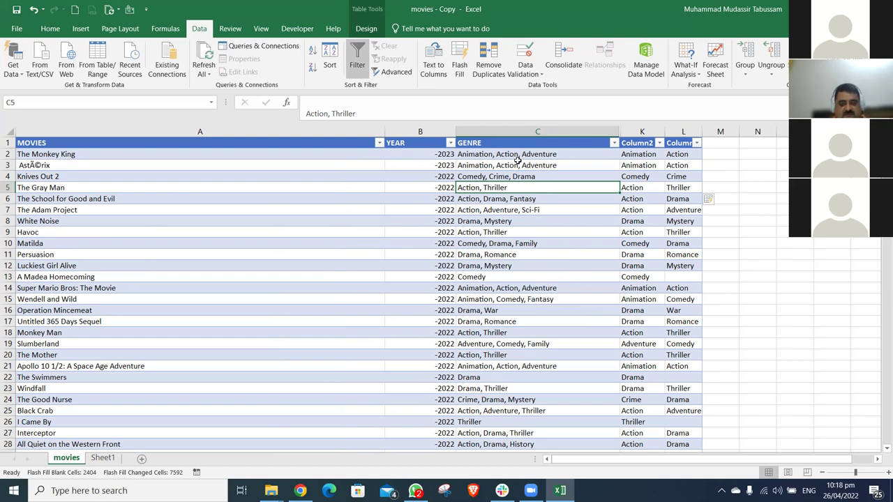
pyautogui.click(646, 154)
pyautogui.click(675, 155)
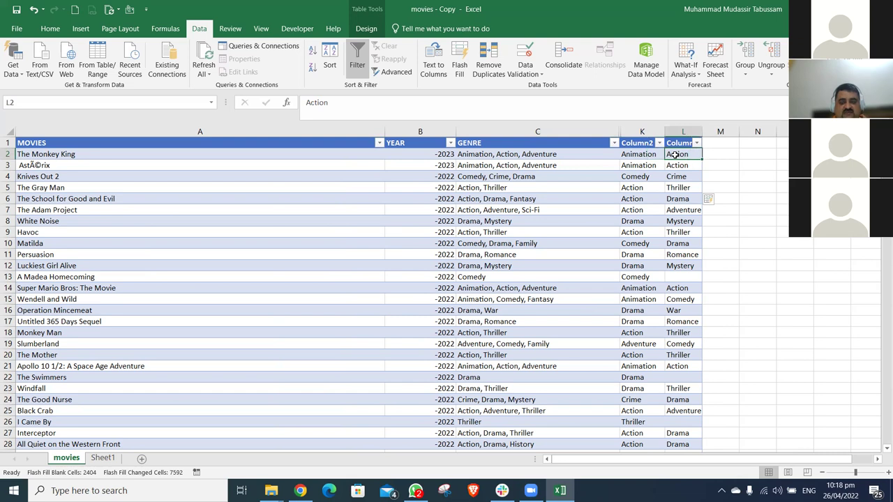
# Enter Adventure in M2 and M3 and Drama in M4, and accept the Flash Fill suggestion of the third genre for the remaining rows
pyautogui.click(713, 153)
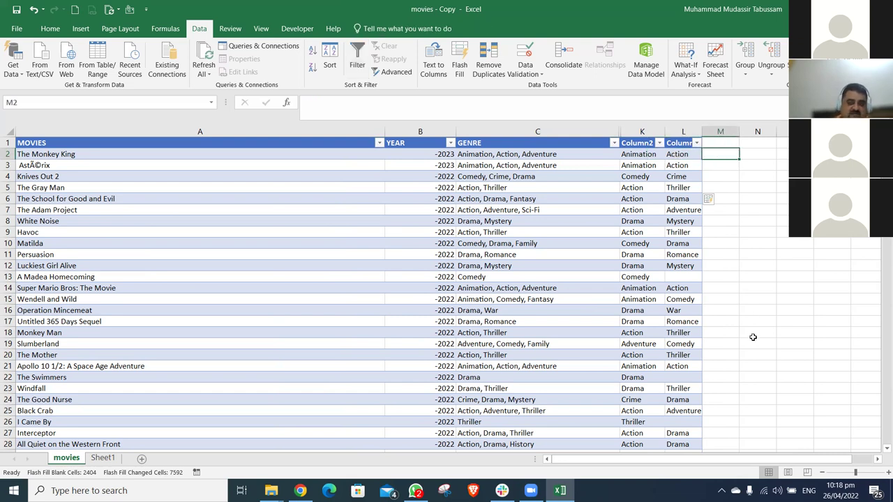
pyautogui.write('Ad')
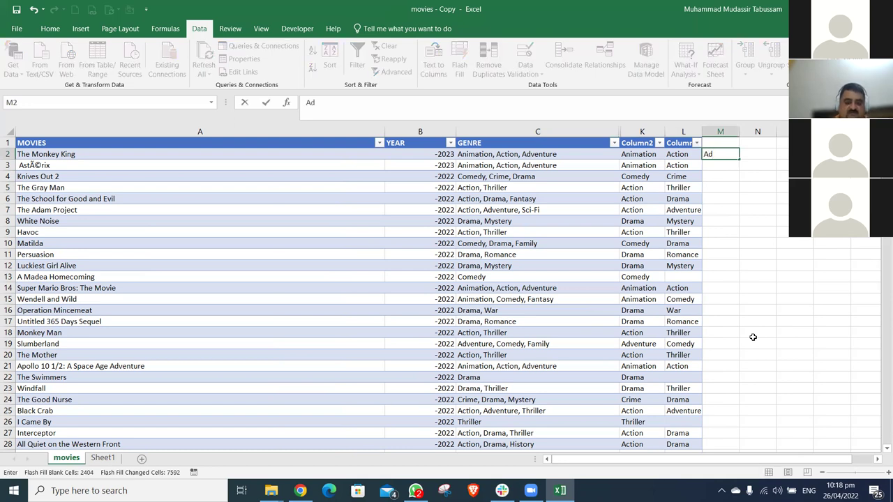
pyautogui.write('venture')
pyautogui.press('Return')
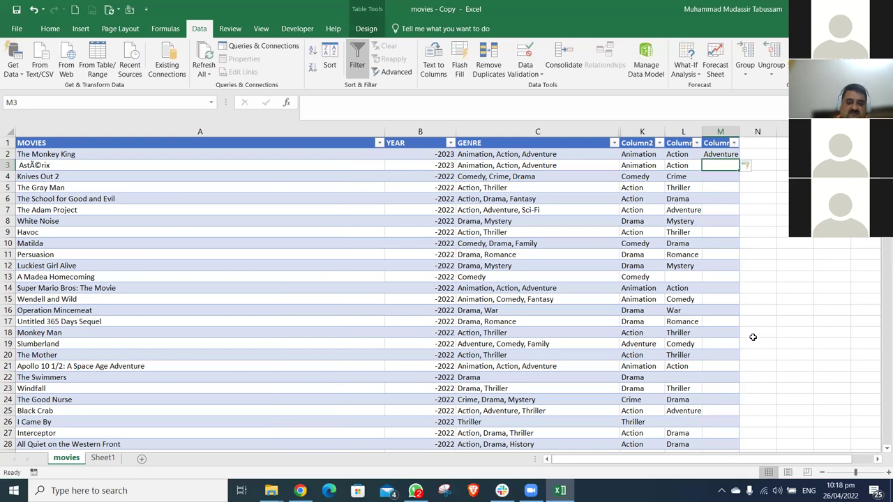
pyautogui.write('Adventure')
pyautogui.press('Tab')
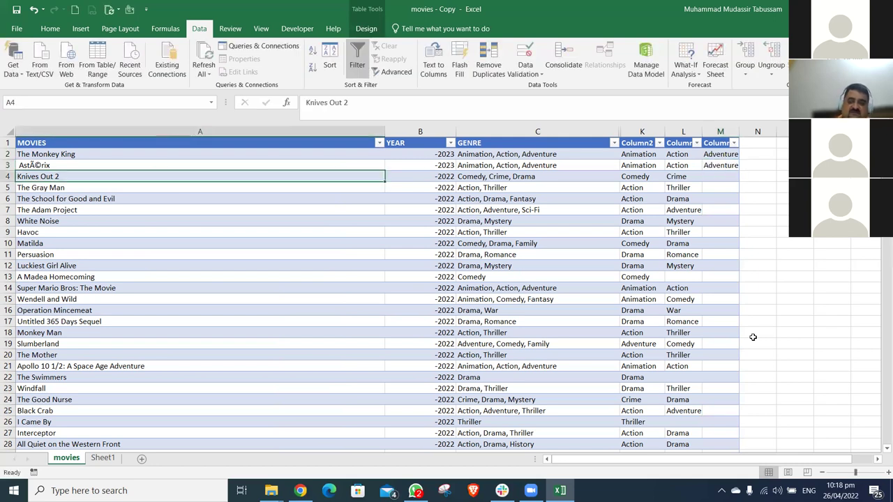
pyautogui.click(720, 178)
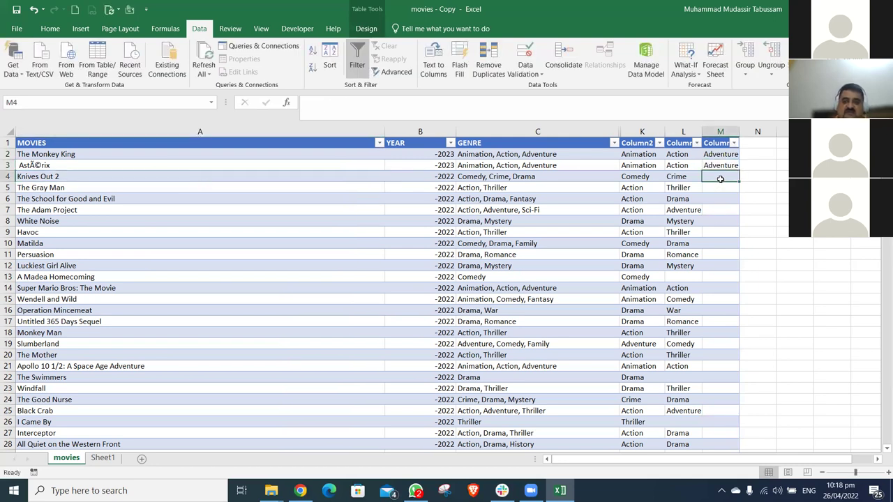
pyautogui.write('Drama')
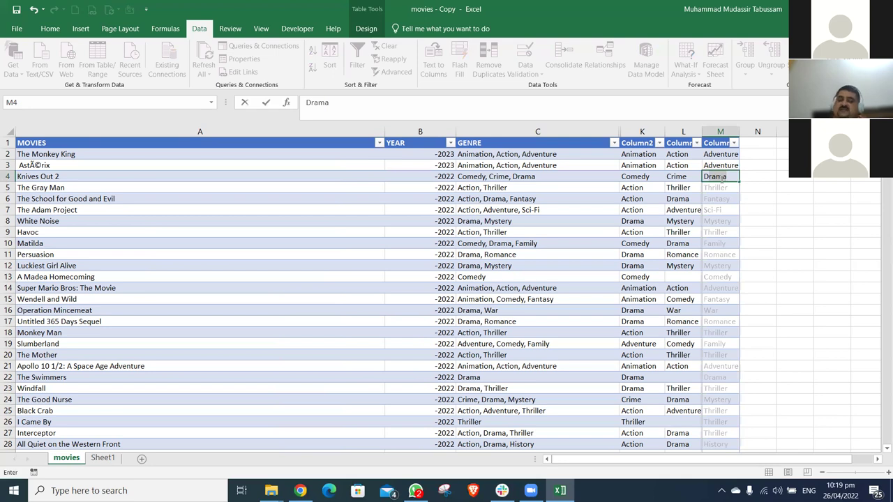
pyautogui.press('Return')
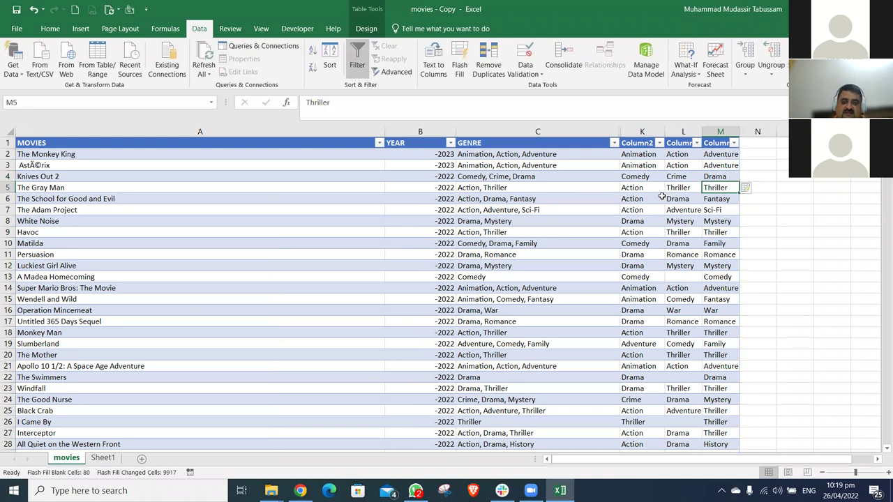
# Compare the three extracted genre columns with the GENRE entries for The Gray Man, A Madea Homecoming, Slumberland and The Swimmers
pyautogui.click(617, 190)
pyautogui.click(633, 187)
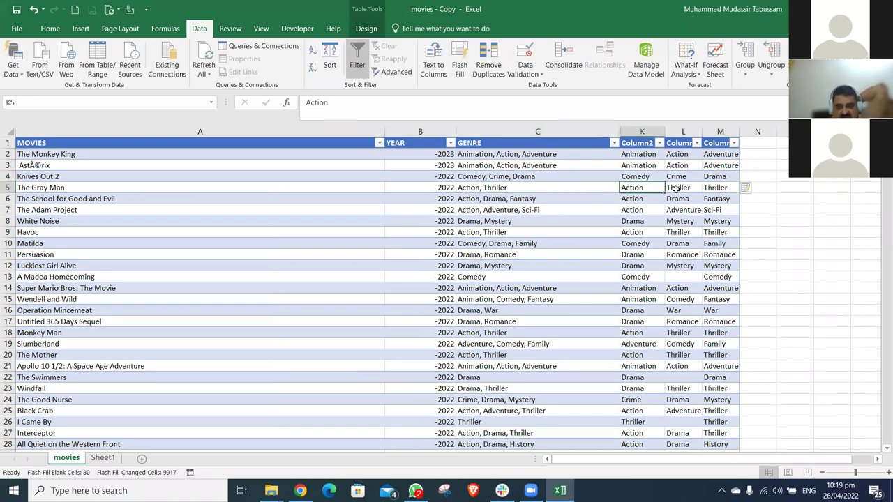
pyautogui.click(674, 188)
pyautogui.click(705, 185)
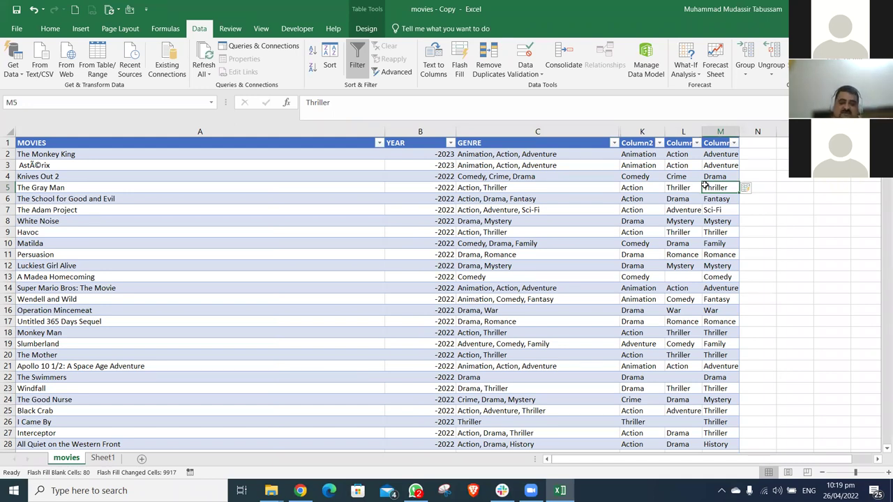
pyautogui.click(483, 278)
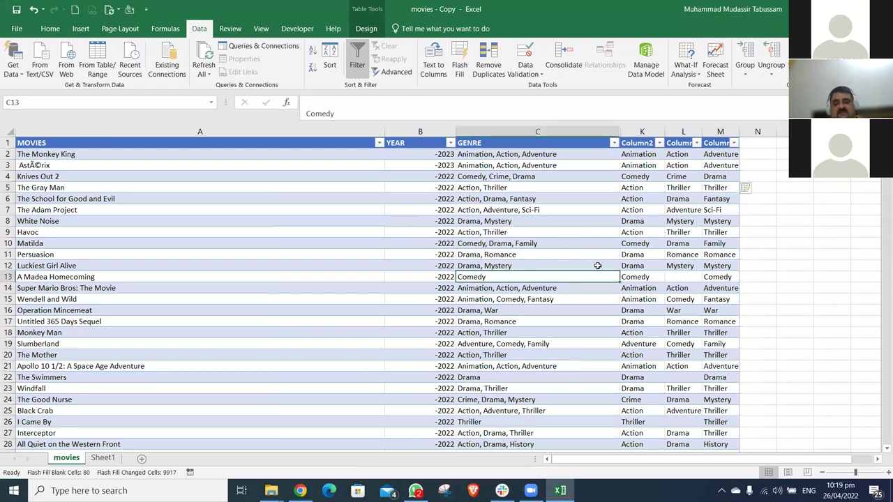
pyautogui.click(645, 277)
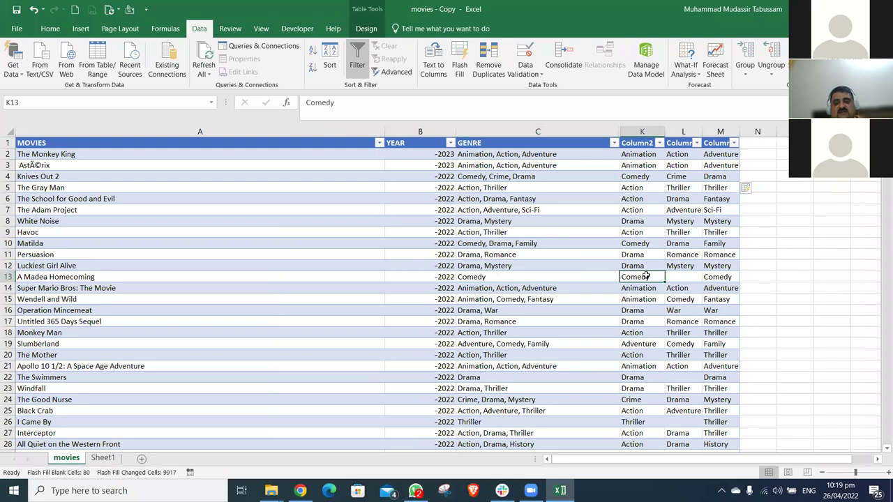
pyautogui.click(678, 276)
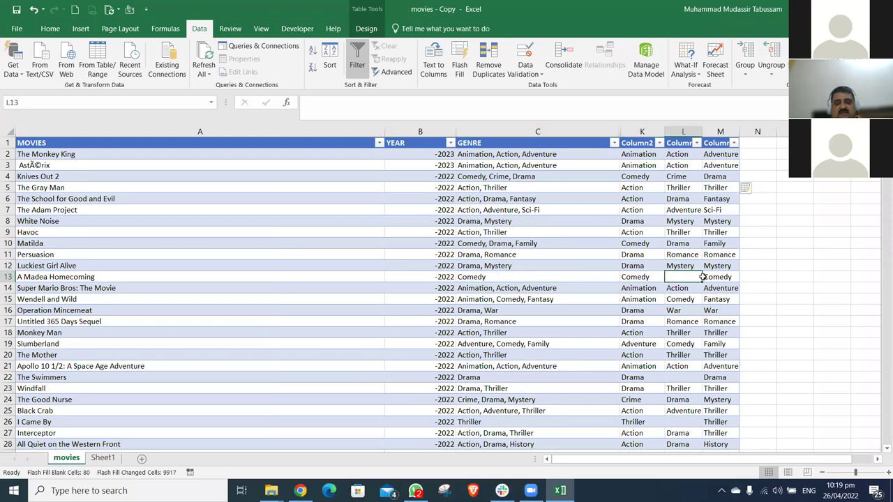
pyautogui.click(717, 277)
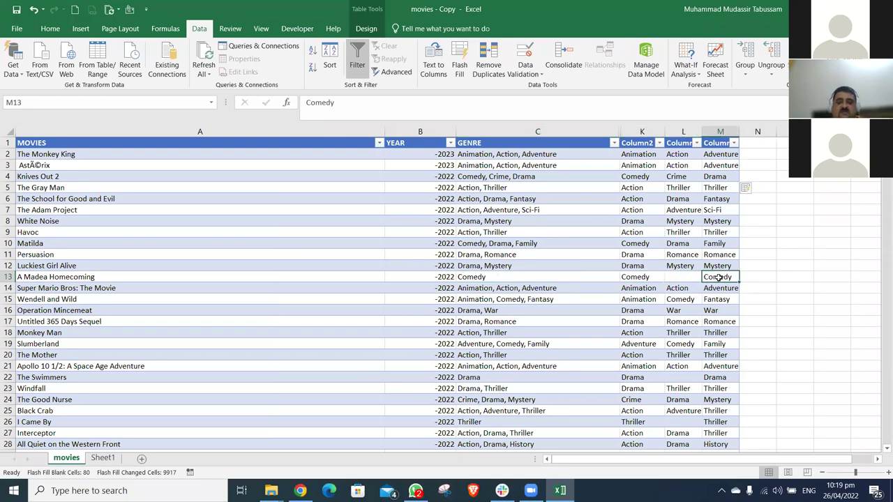
pyautogui.click(576, 346)
pyautogui.click(639, 344)
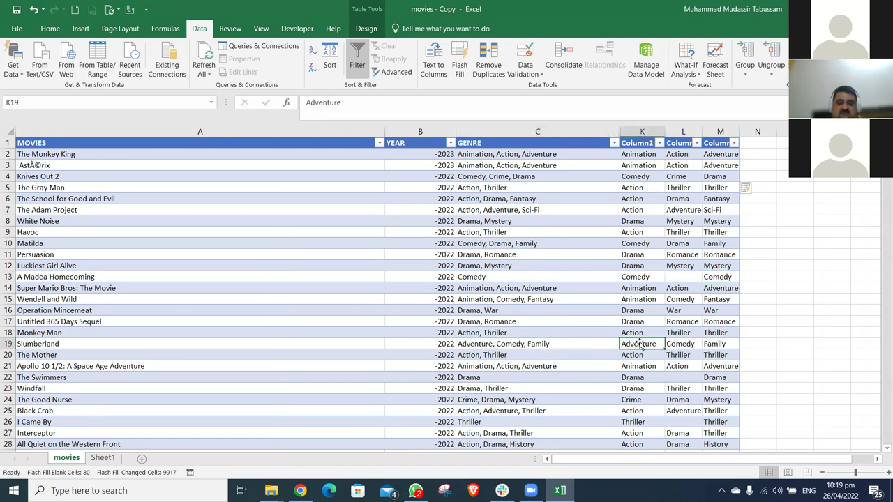
pyautogui.click(678, 347)
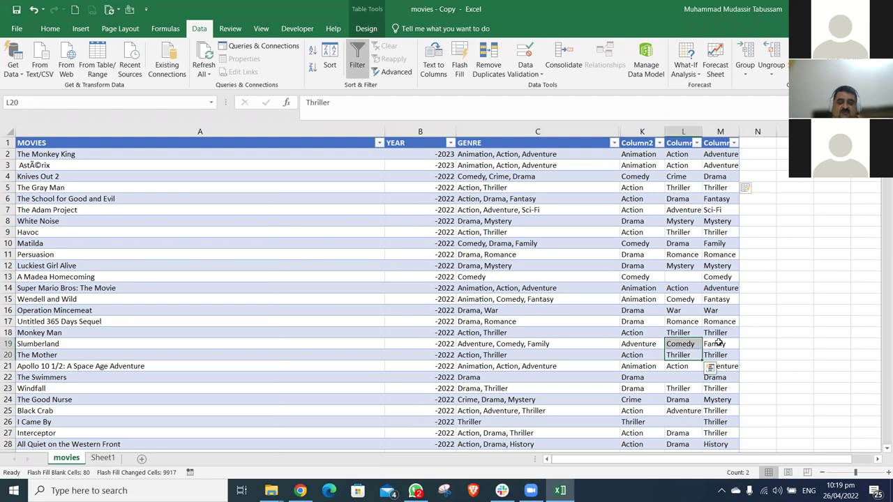
pyautogui.click(717, 344)
pyautogui.click(517, 379)
pyautogui.click(713, 377)
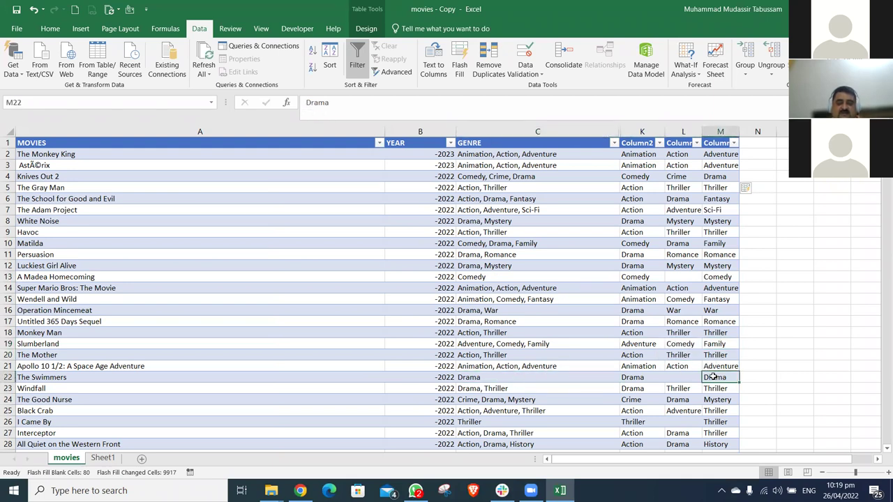
# Examine the extracted genres further down the table, comparing A Jazzman's Blues with its original GENRE entry
pyautogui.scroll(-3, 713, 376)
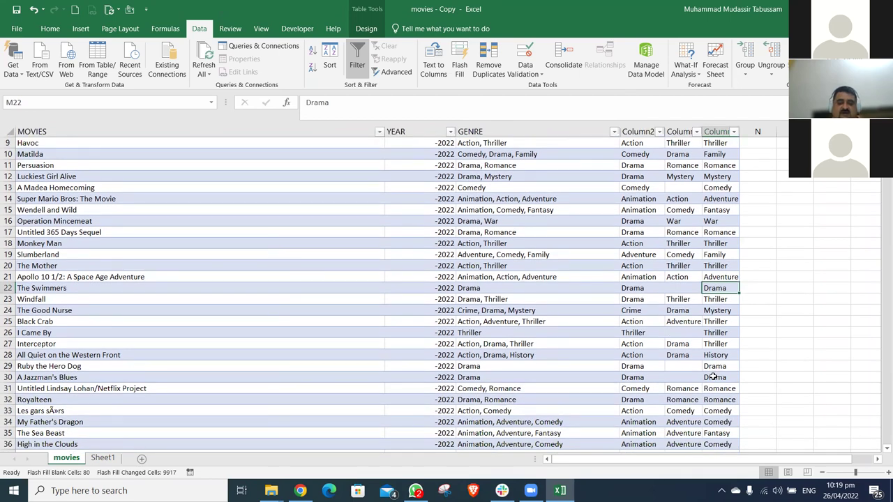
pyautogui.scroll(-1, 713, 377)
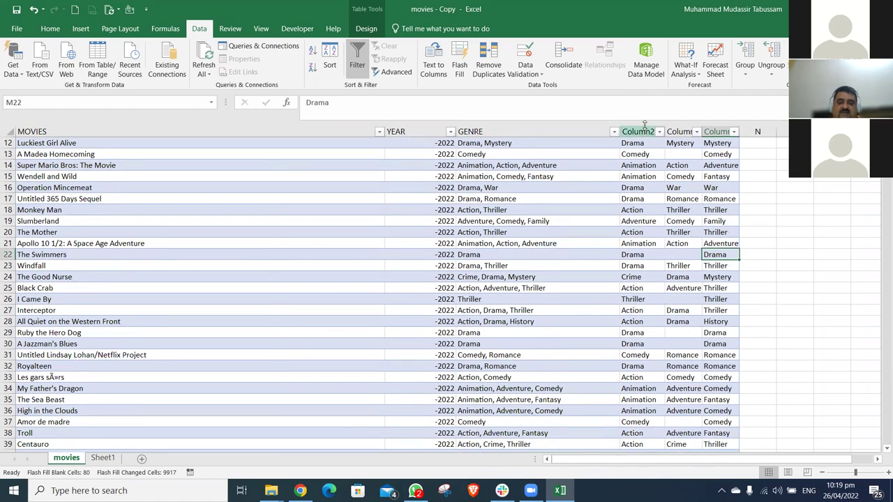
pyautogui.moveTo(647, 128); pyautogui.dragTo(722, 133)
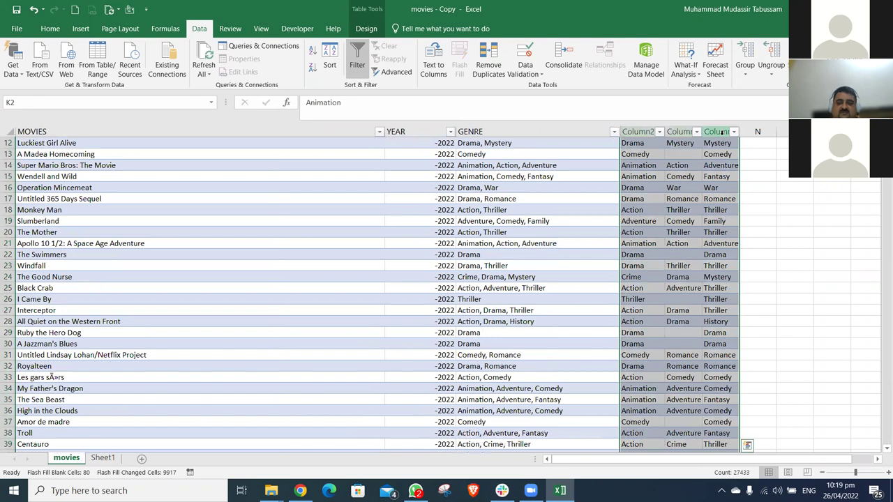
pyautogui.click(635, 343)
pyautogui.click(716, 344)
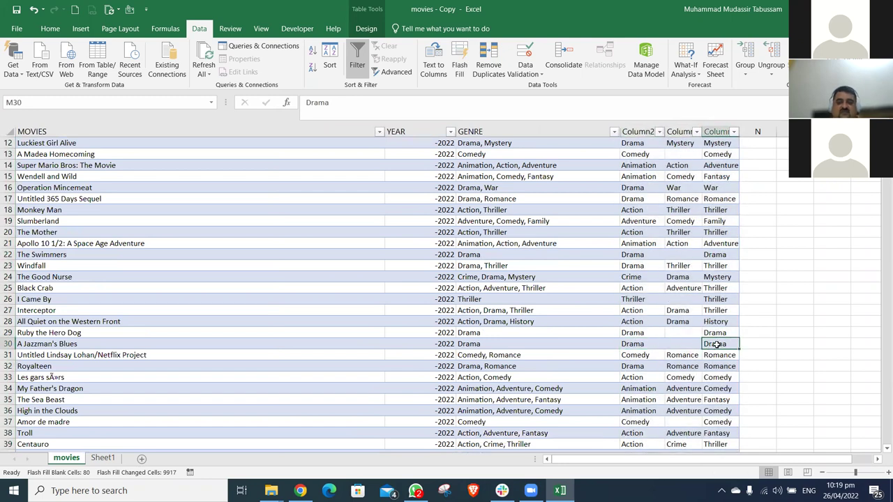
pyautogui.click(492, 344)
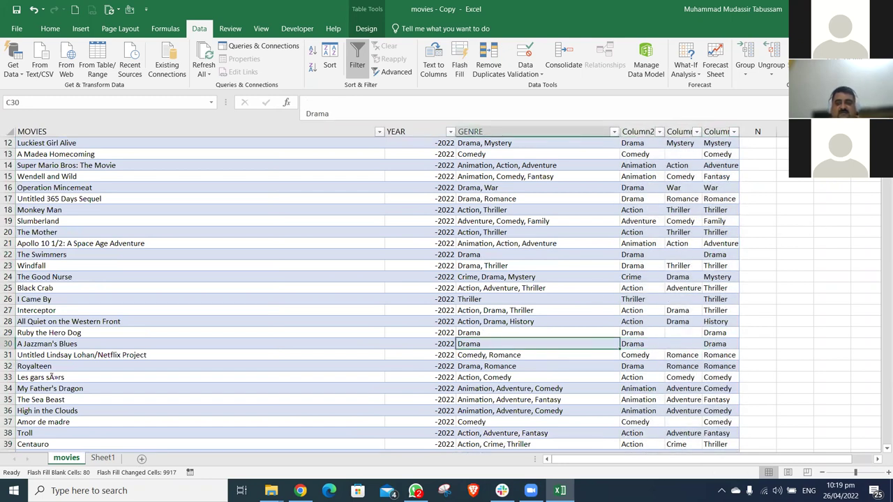
# Delete columns K through N, removing all the Flash Filled genre columns
pyautogui.scroll(4, 376, 293)
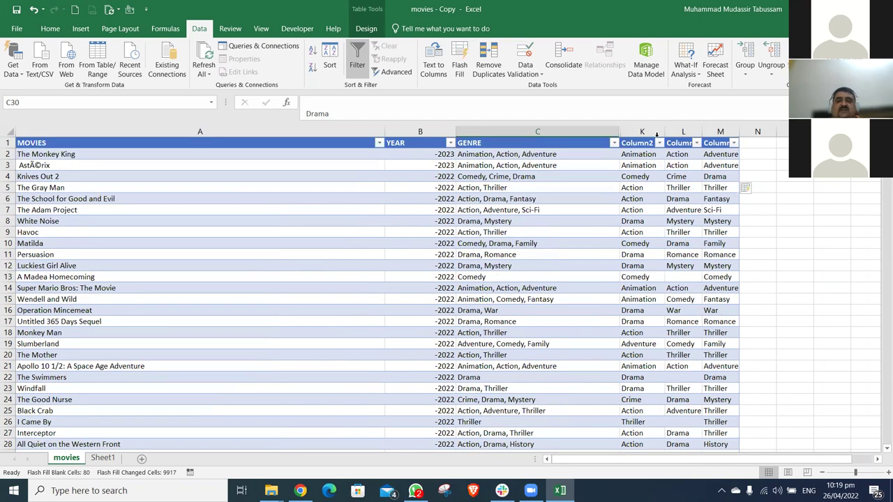
pyautogui.moveTo(658, 132); pyautogui.dragTo(757, 136)
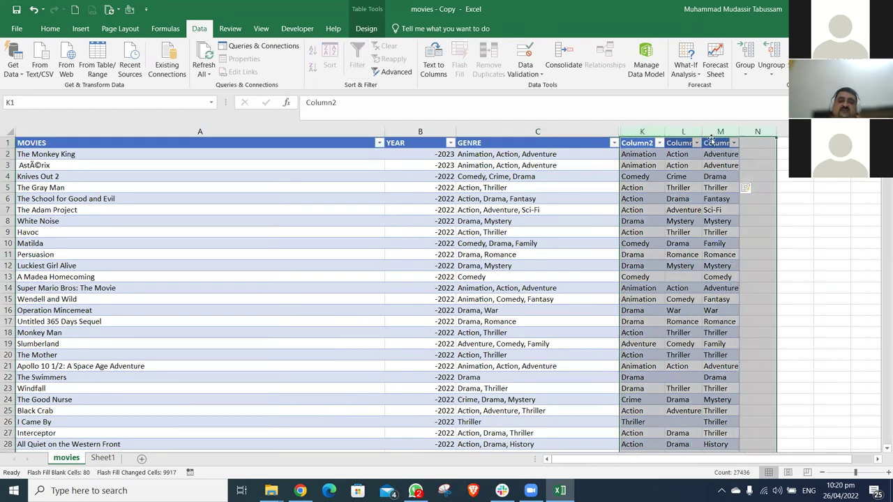
pyautogui.hotkey('ctrl', '-')
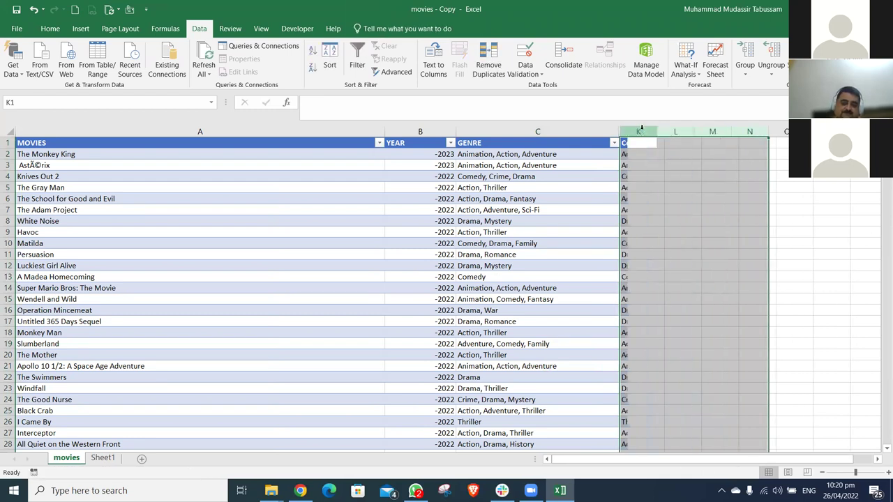
# Try to split the GENRE column in place with Text to Columns, using tab and comma as delimiters
pyautogui.click(580, 131)
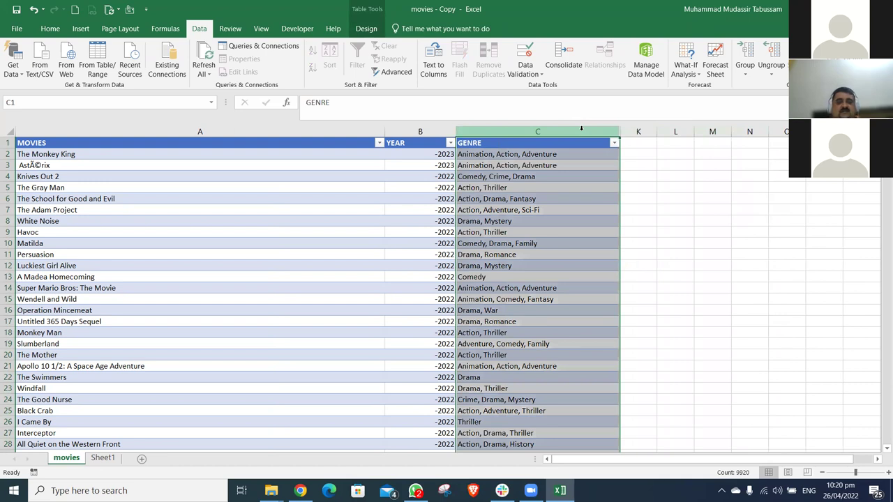
pyautogui.click(440, 76)
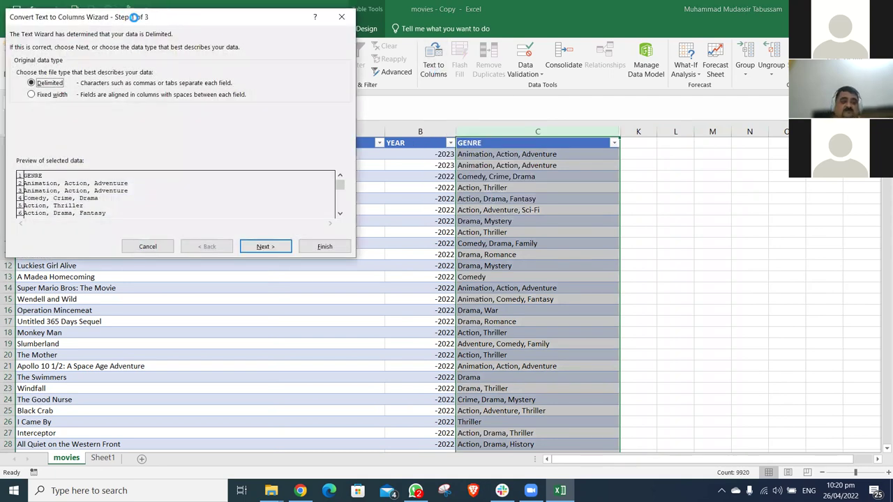
pyautogui.moveTo(134, 17); pyautogui.dragTo(169, 52)
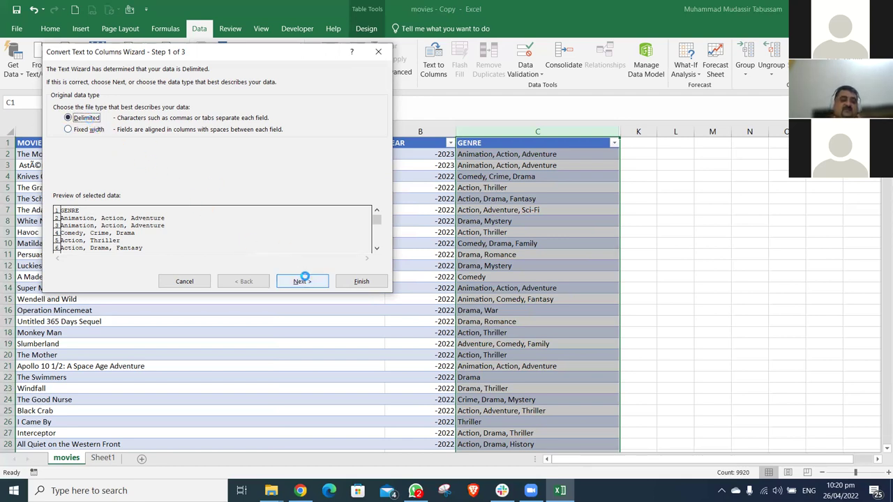
pyautogui.click(301, 279)
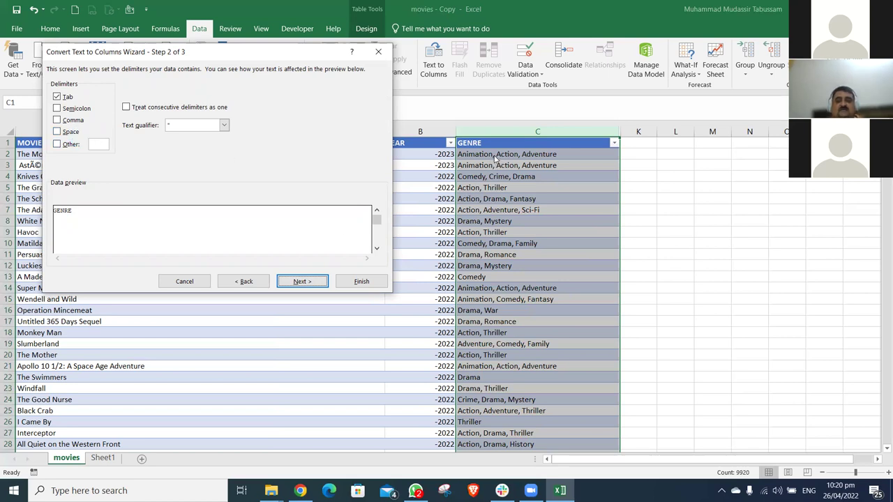
pyautogui.click(56, 122)
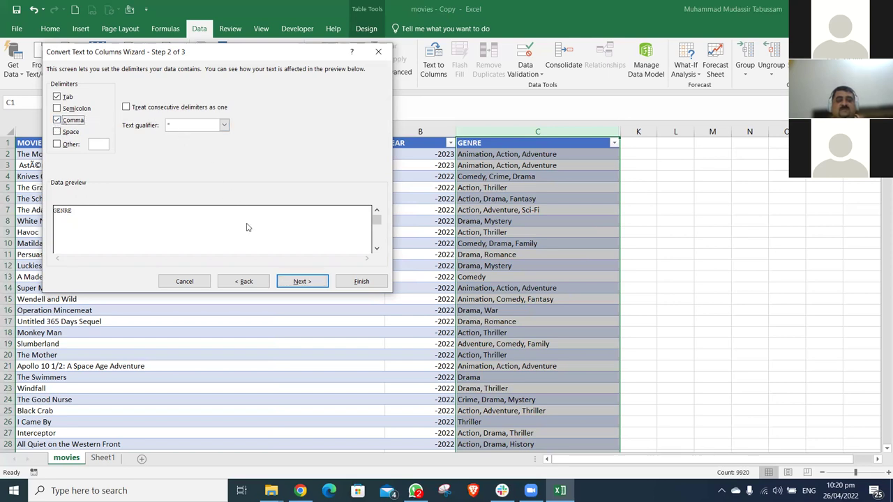
pyautogui.click(301, 281)
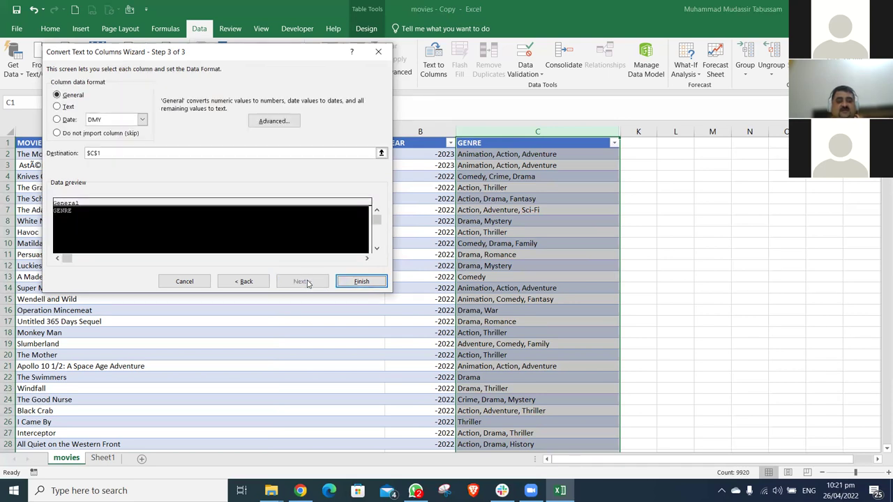
pyautogui.click(361, 281)
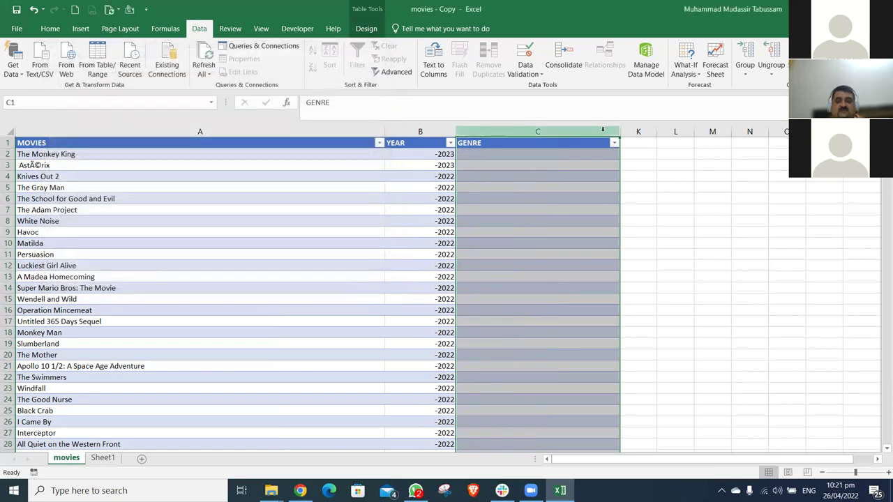
# Unhide the columns between GENRE and column K, check the data through STARS, and undo back to the original GENRE entries
pyautogui.keyDown('shift'); pyautogui.click(644, 127); pyautogui.keyUp('shift')
pyautogui.rightClick(643, 133)
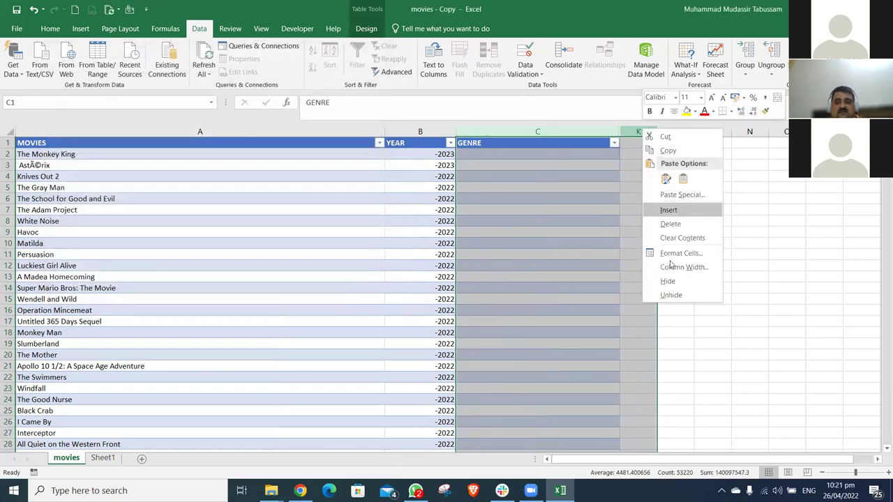
pyautogui.click(673, 290)
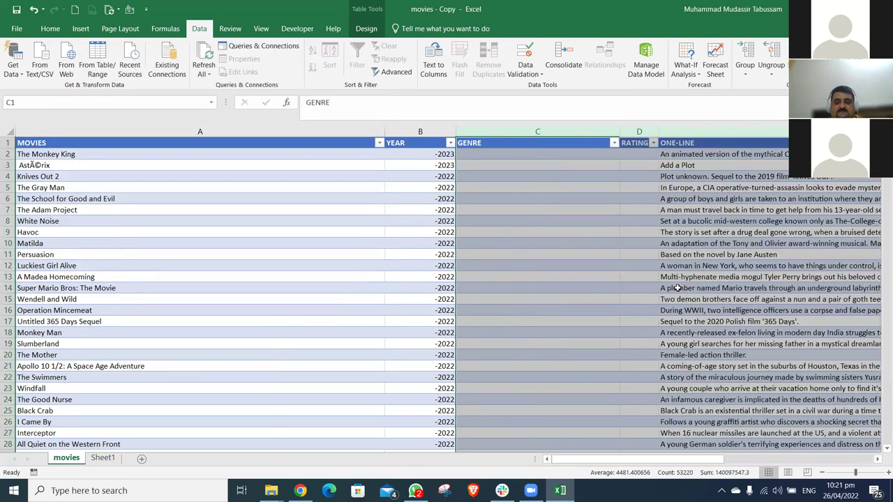
pyautogui.moveTo(678, 457); pyautogui.dragTo(793, 442)
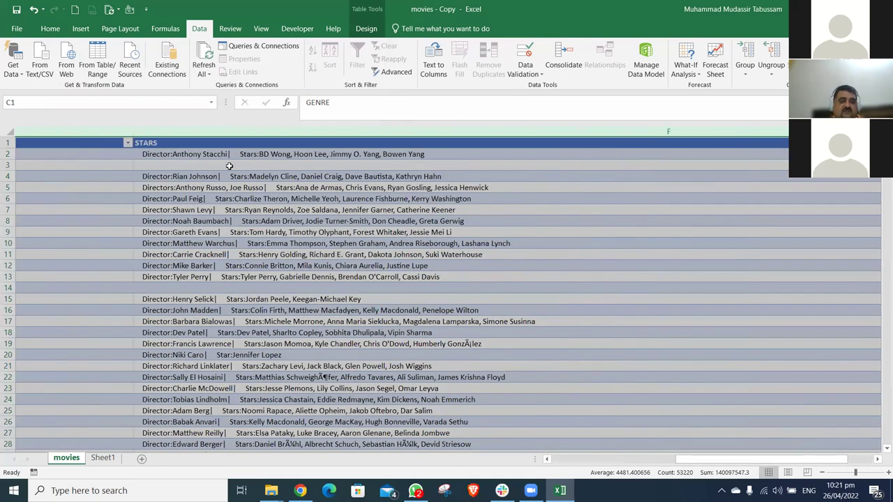
pyautogui.click(492, 266)
# Copy the GENRE column into empty column N and fit the column width to its contents
pyautogui.click(210, 129)
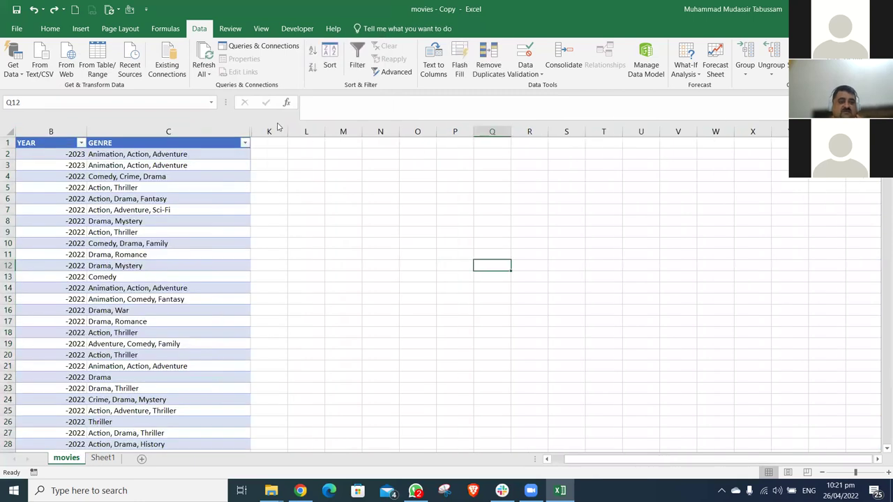
pyautogui.hotkey('ctrl', 'c')
pyautogui.click(382, 130)
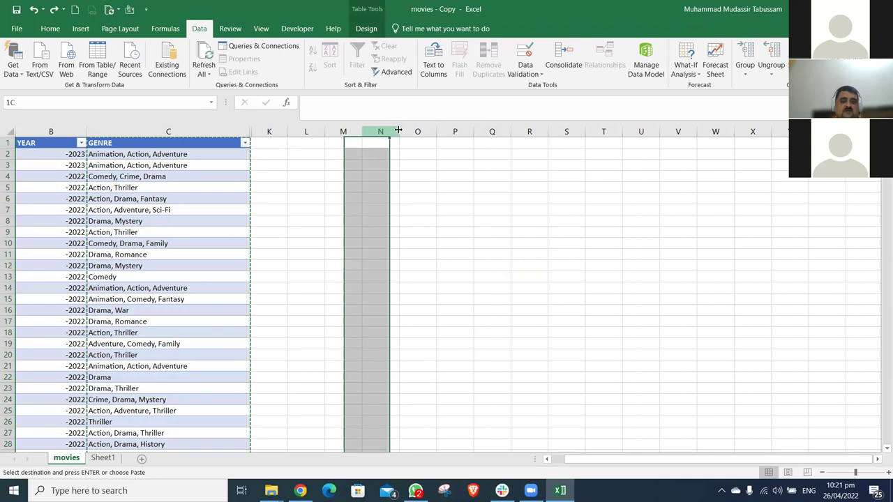
pyautogui.hotkey('ctrl', 'v')
pyautogui.doubleClick(399, 130)
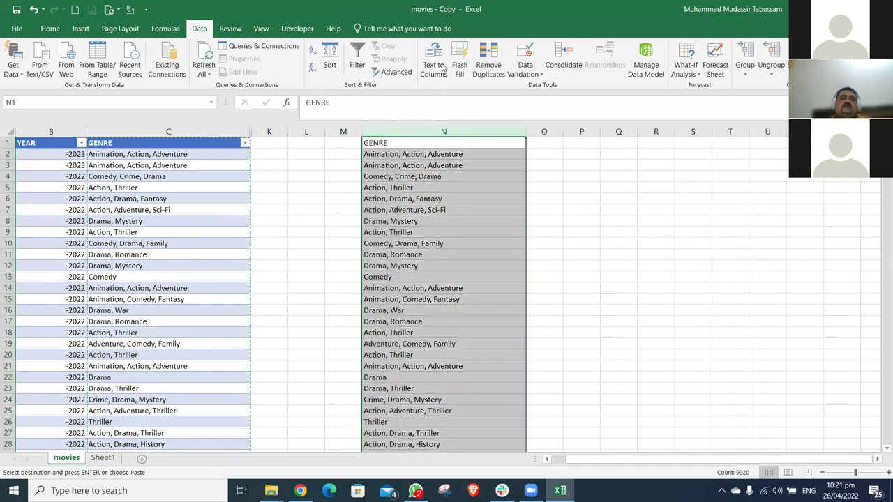
# Try to split the copied genres in column N with Text to Columns by tab and comma, and undo the split
pyautogui.click(433, 66)
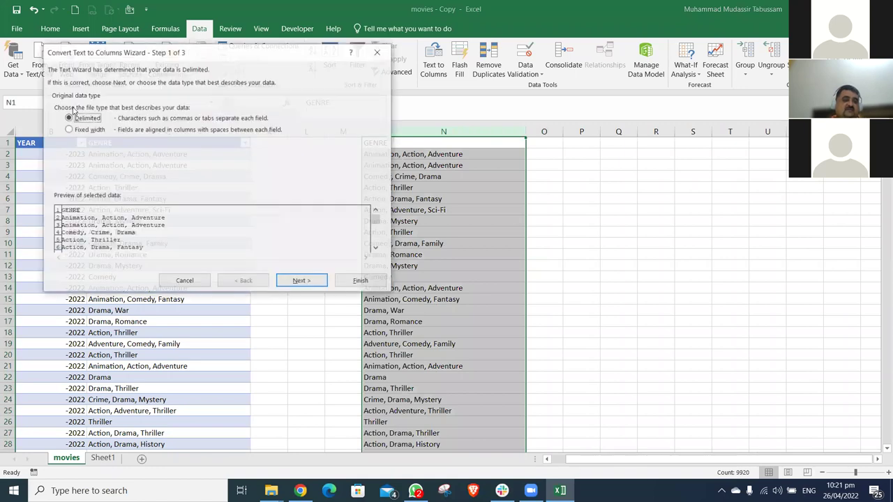
pyautogui.click(297, 281)
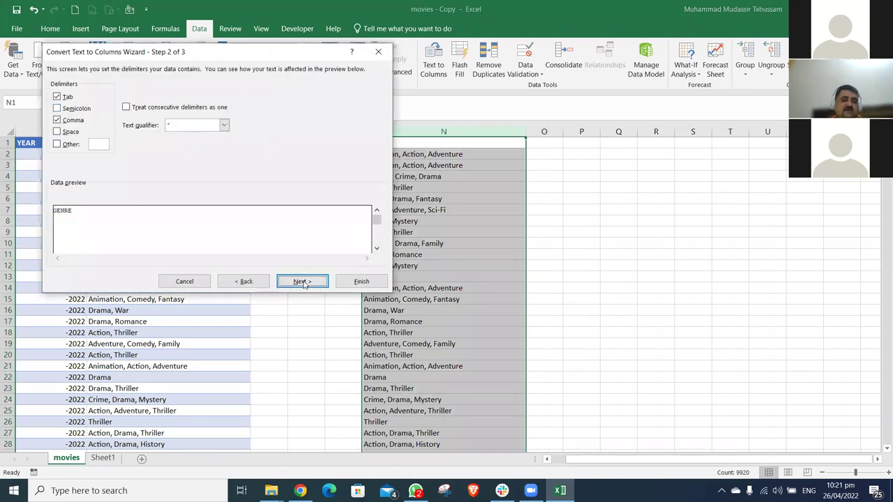
pyautogui.click(313, 283)
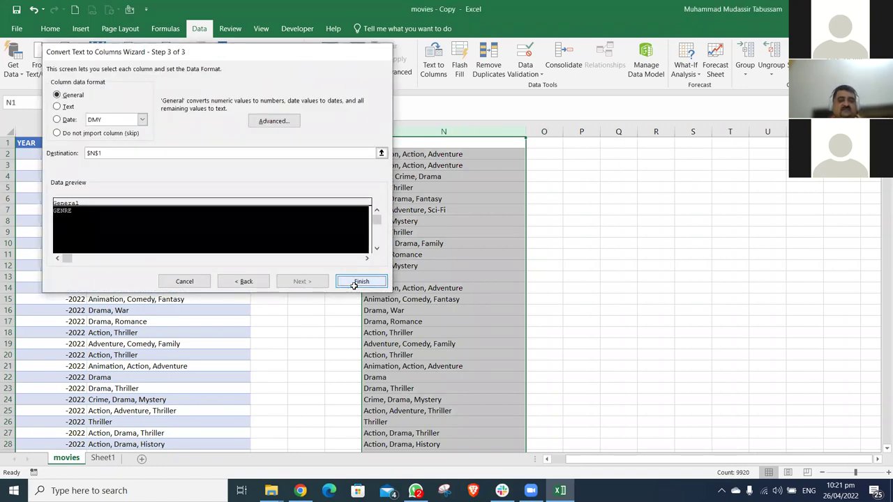
pyautogui.click(355, 282)
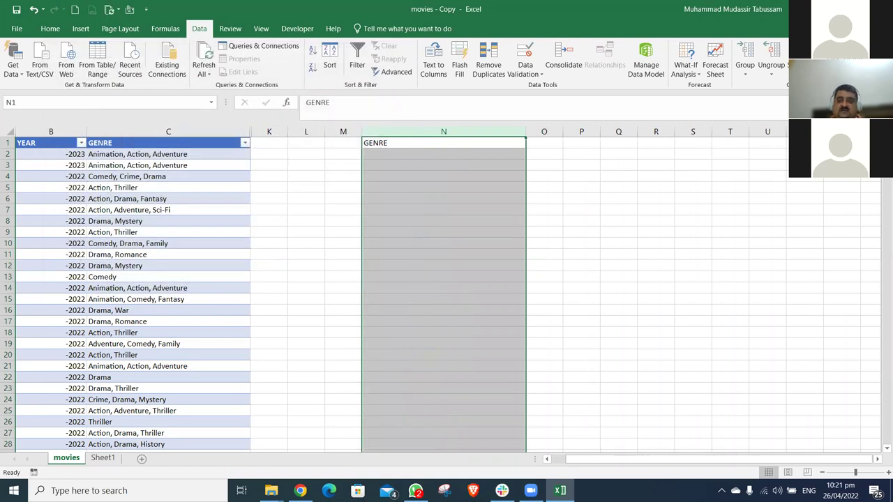
pyautogui.moveTo(881, 181); pyautogui.dragTo(886, 274)
pyautogui.hotkey('ctrl', 'BackSpace')
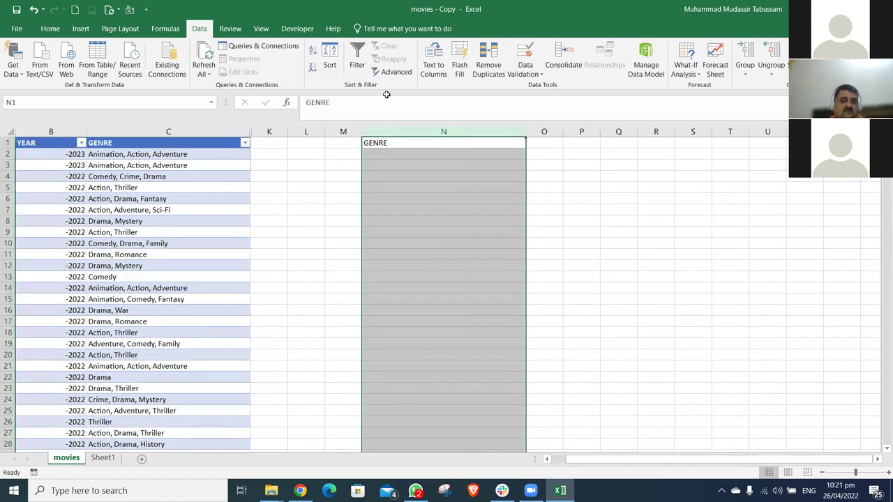
pyautogui.hotkey('ctrl', 'v')
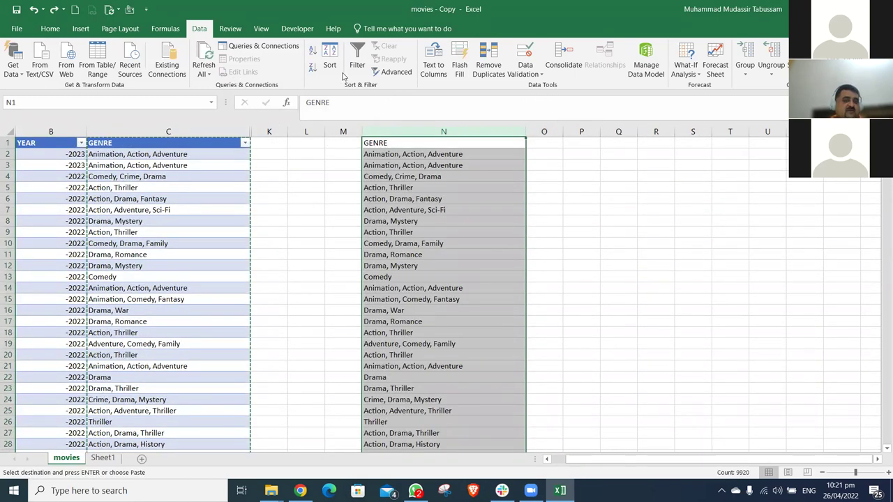
# Try to split column N again with Text to Columns by comma and space, treating consecutive delimiters as one
pyautogui.click(204, 72)
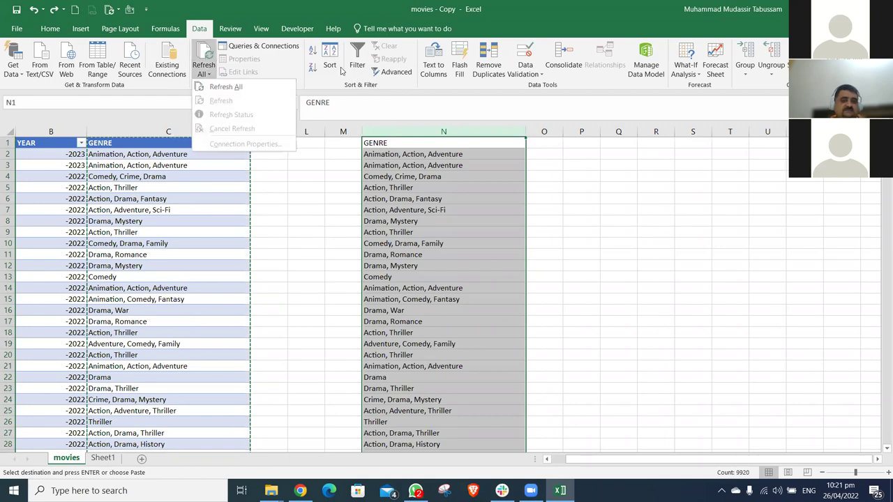
pyautogui.click(422, 69)
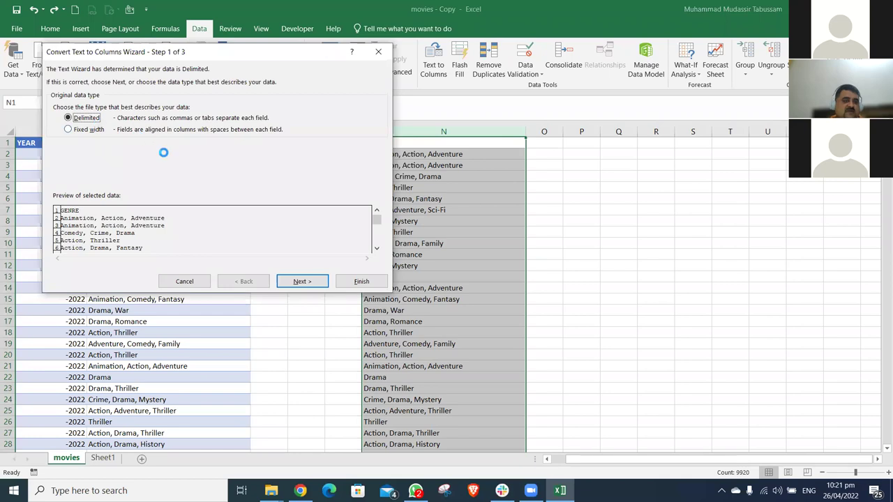
pyautogui.click(294, 280)
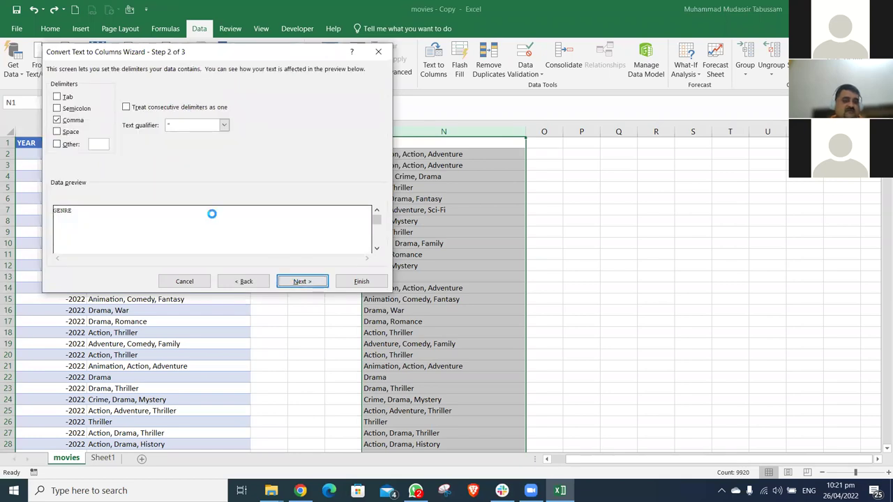
pyautogui.click(72, 132)
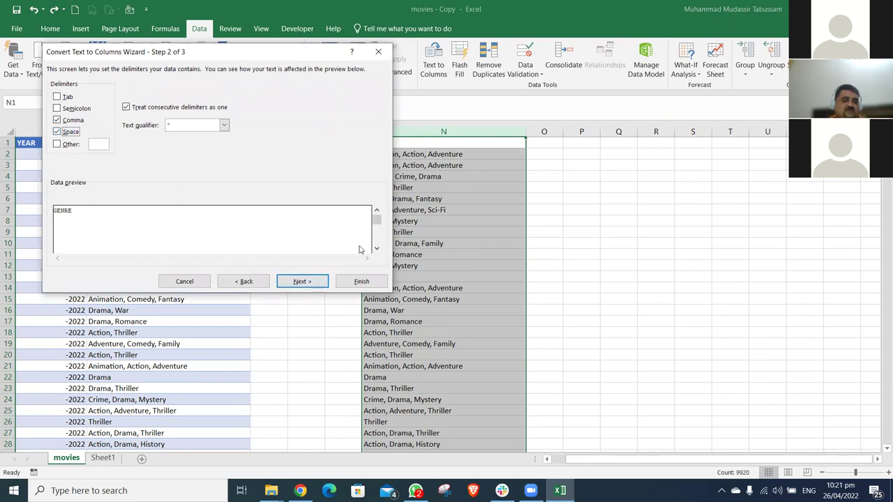
pyautogui.moveTo(377, 222); pyautogui.dragTo(378, 244)
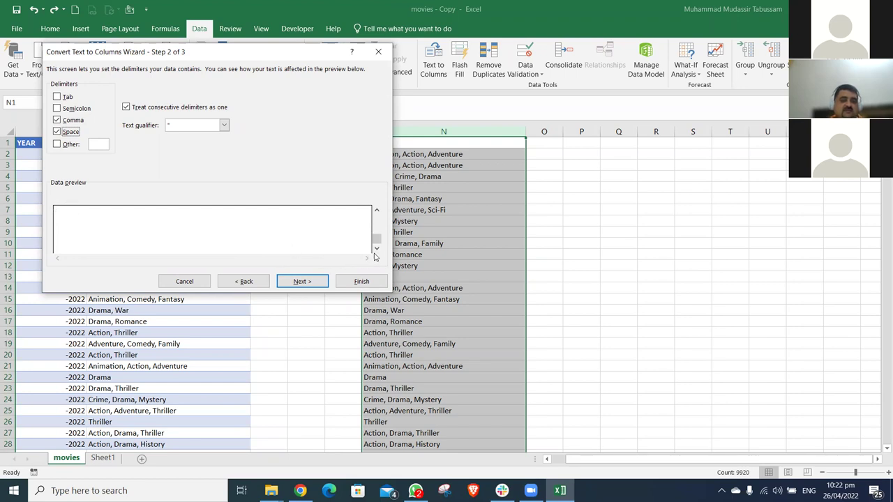
pyautogui.moveTo(374, 242); pyautogui.dragTo(377, 207)
pyautogui.click(377, 207)
pyautogui.click(325, 284)
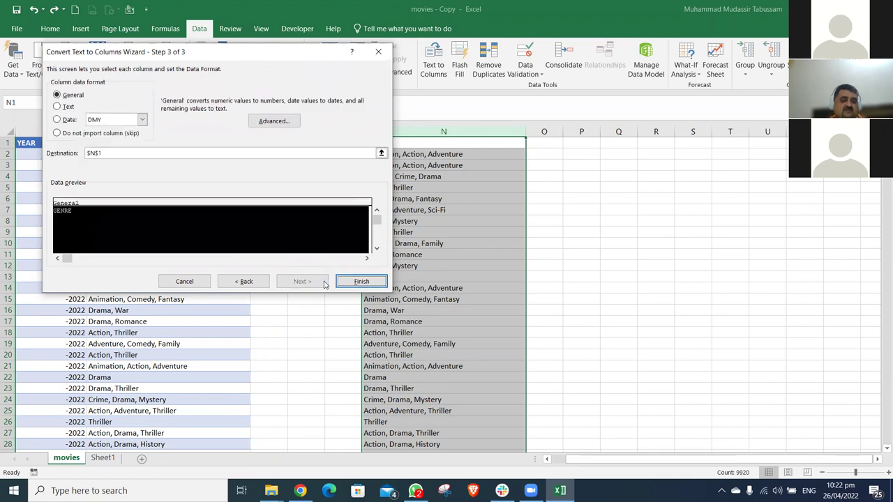
pyautogui.click(342, 283)
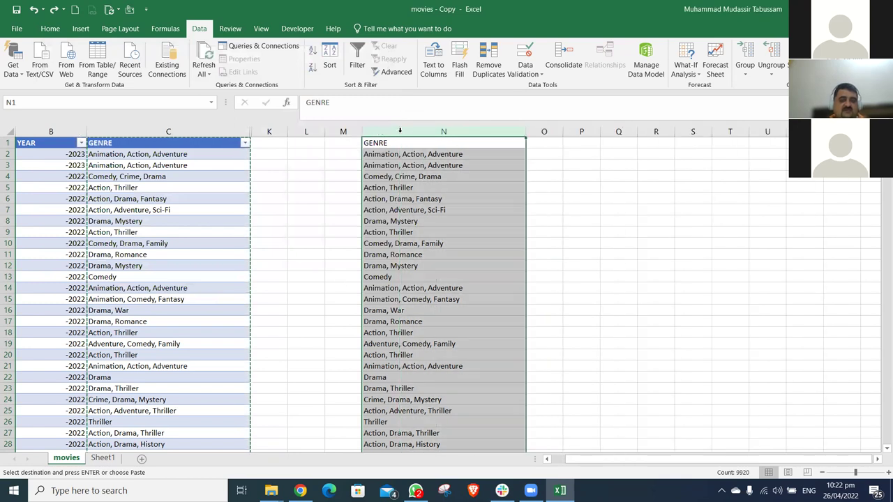
# Examine the full content of cell N2 for anything preceding the genre text
pyautogui.click(409, 154)
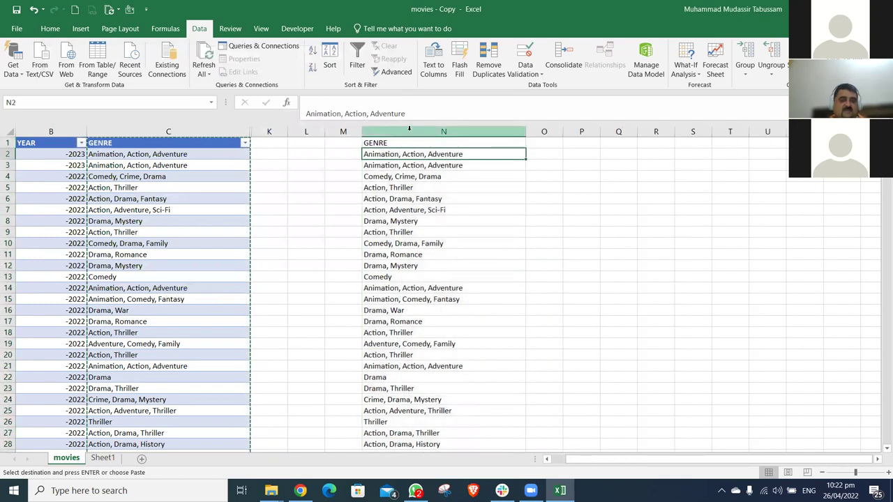
pyautogui.click(409, 130)
pyautogui.click(409, 152)
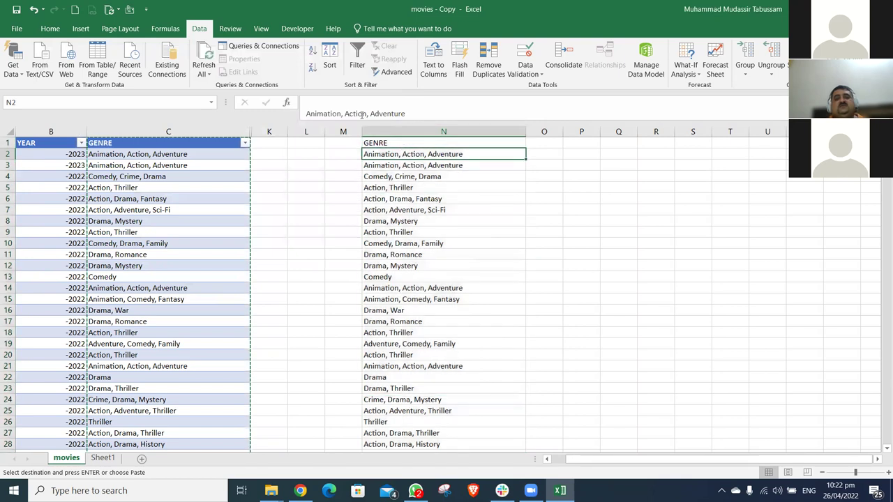
pyautogui.click(322, 98)
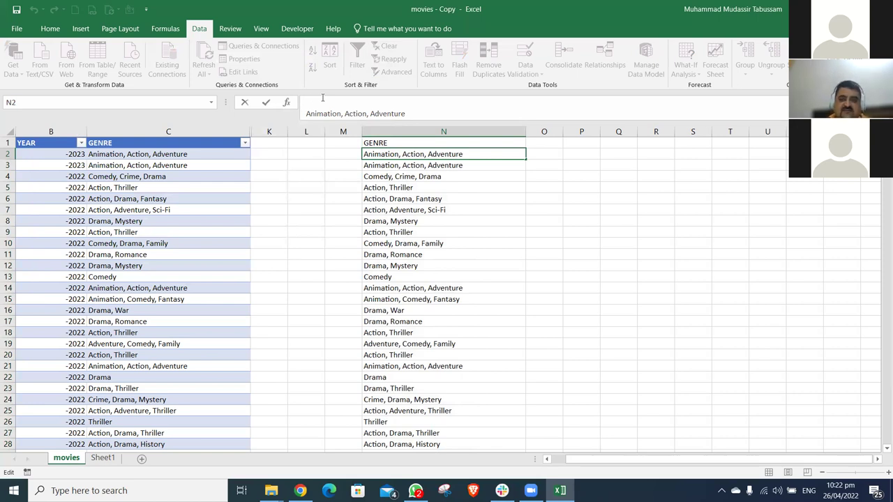
pyautogui.press('Escape')
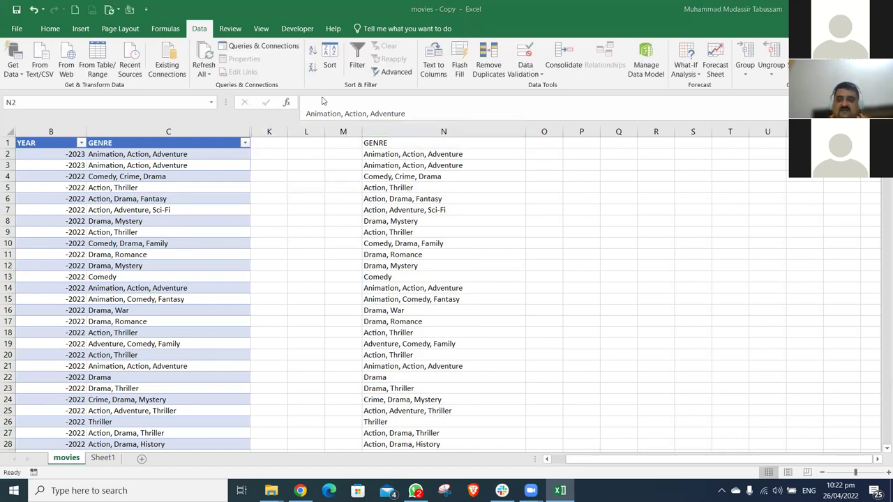
# Examine the raw content of cells N2, N3 and N862 for hidden characters ahead of the genre names
pyautogui.click(463, 152)
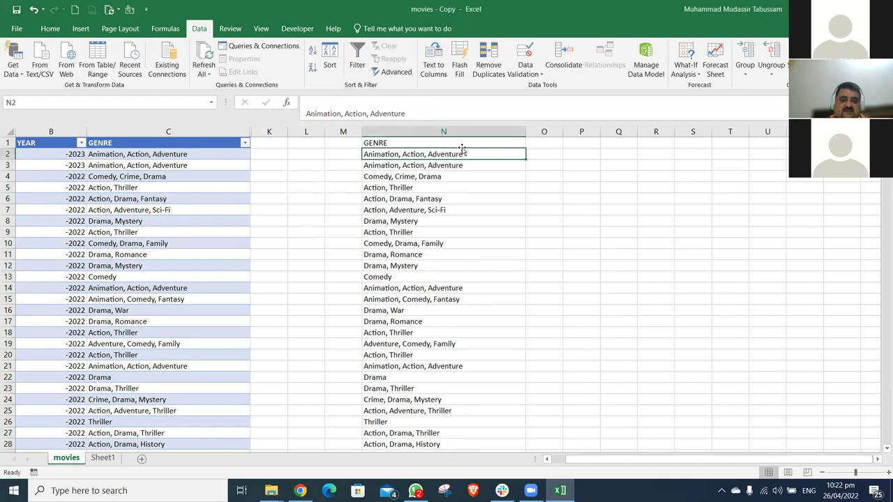
pyautogui.doubleClick(502, 155)
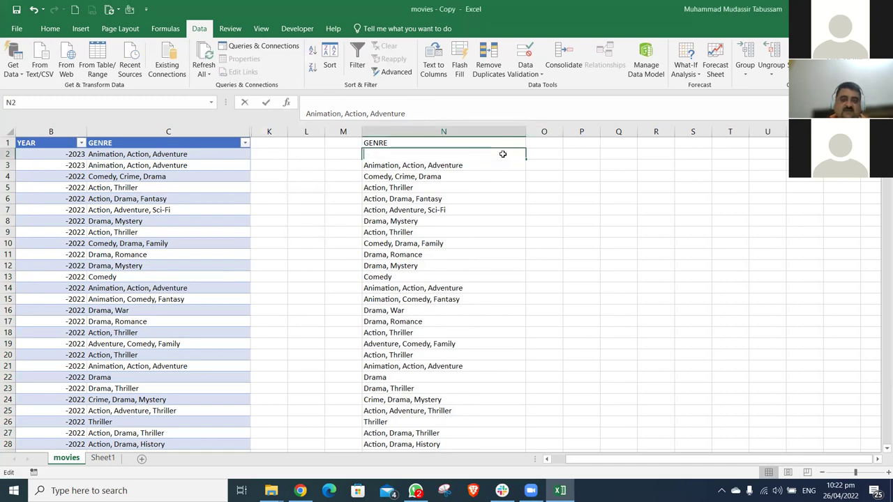
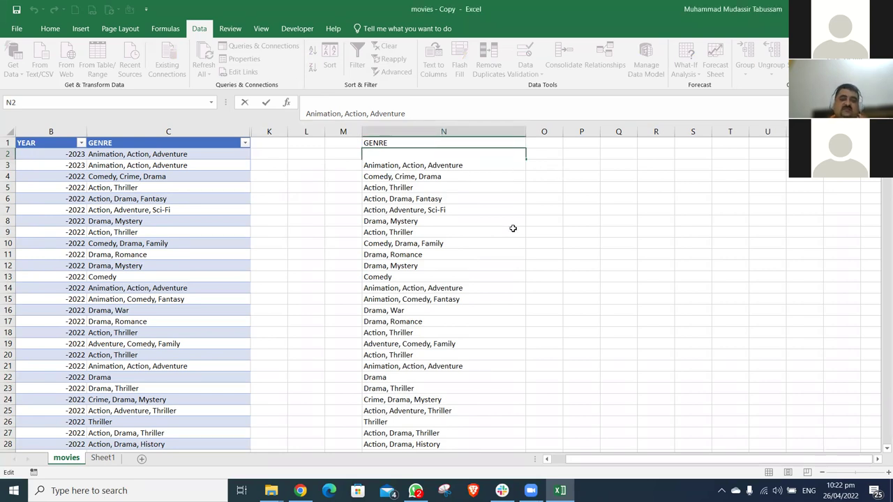
pyautogui.click(579, 164)
pyautogui.doubleClick(391, 166)
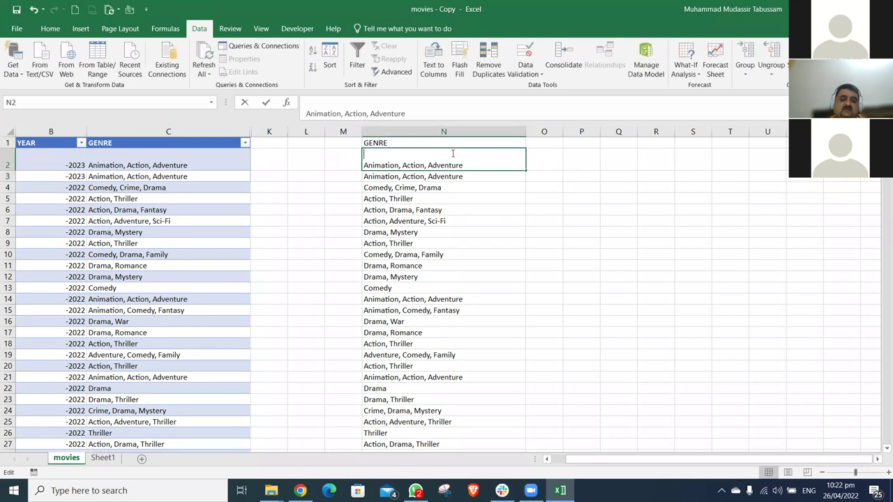
pyautogui.press('Return')
pyautogui.doubleClick(398, 174)
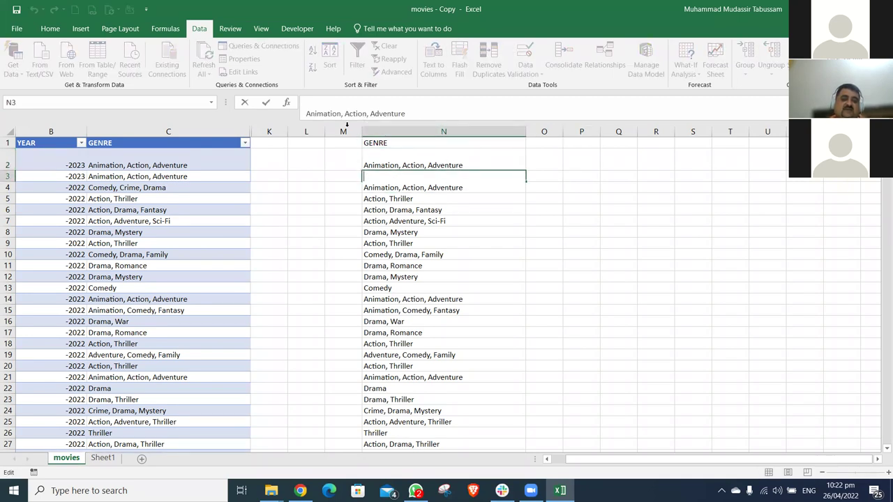
pyautogui.hotkey('ctrl', 'e')
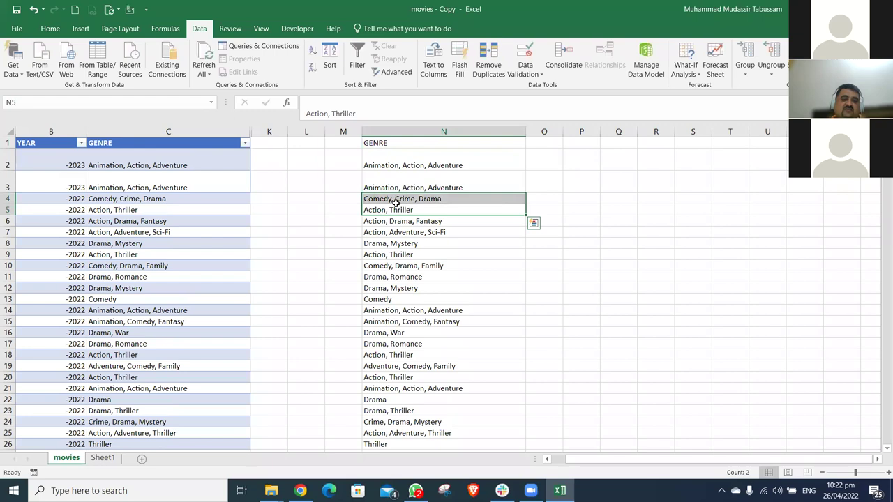
pyautogui.hotkey('ctrl', 'Down')
pyautogui.scroll(-2, 396, 203)
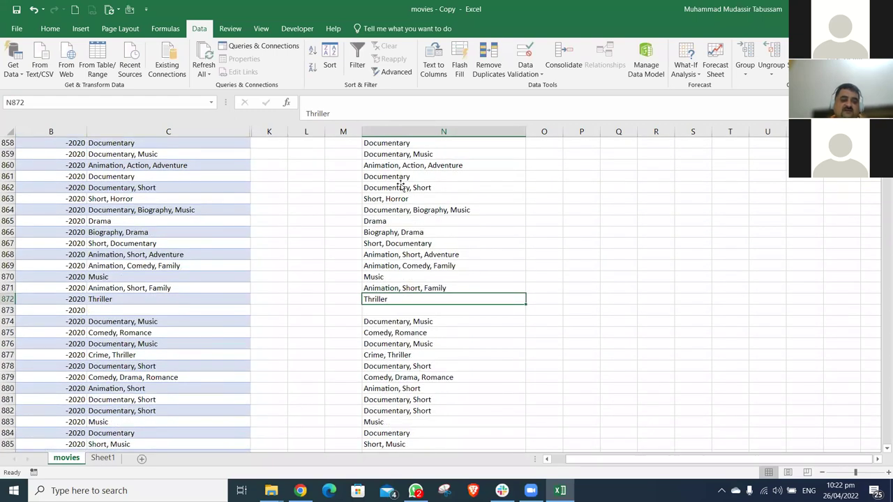
pyautogui.doubleClick(401, 187)
pyautogui.click(697, 209)
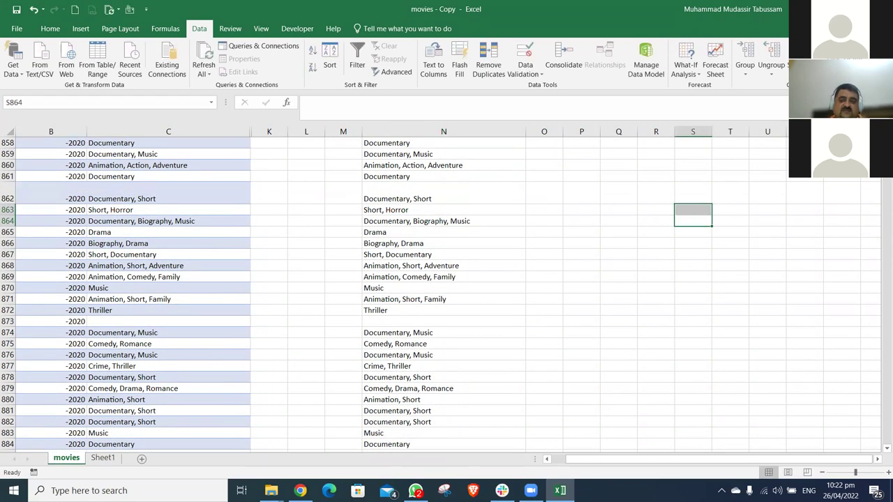
pyautogui.scroll(20, 538, 153)
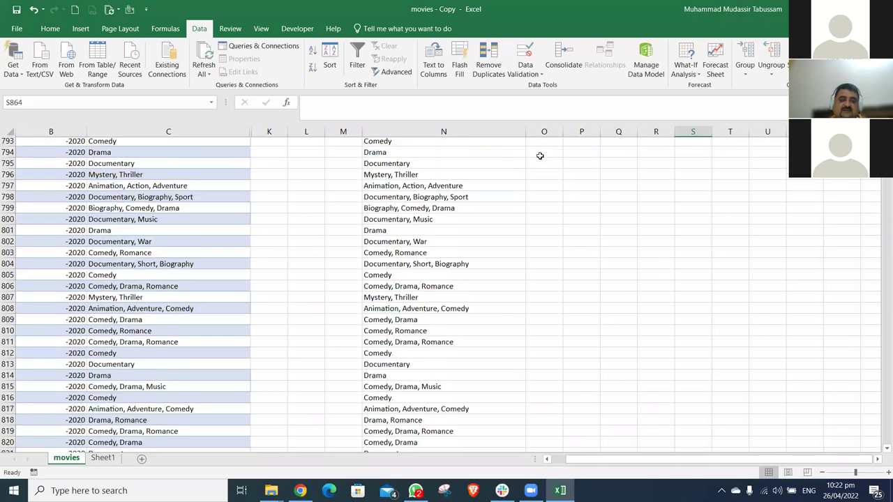
pyautogui.click(483, 156)
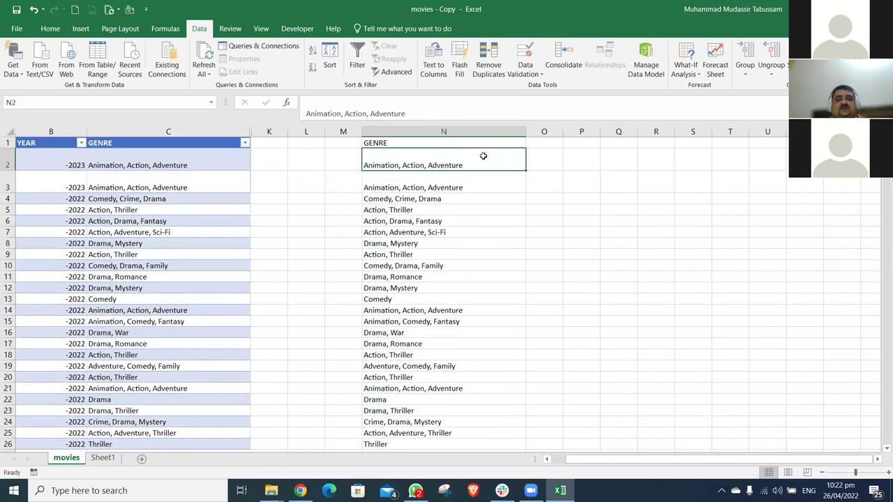
# Try to strip the extra characters by entering =TRIM(N2) in cell O2
pyautogui.click(540, 161)
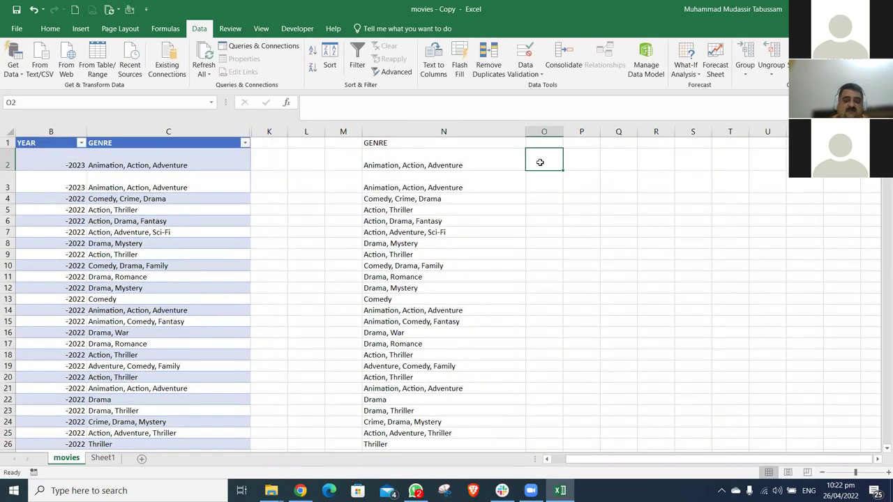
pyautogui.write('=trim')
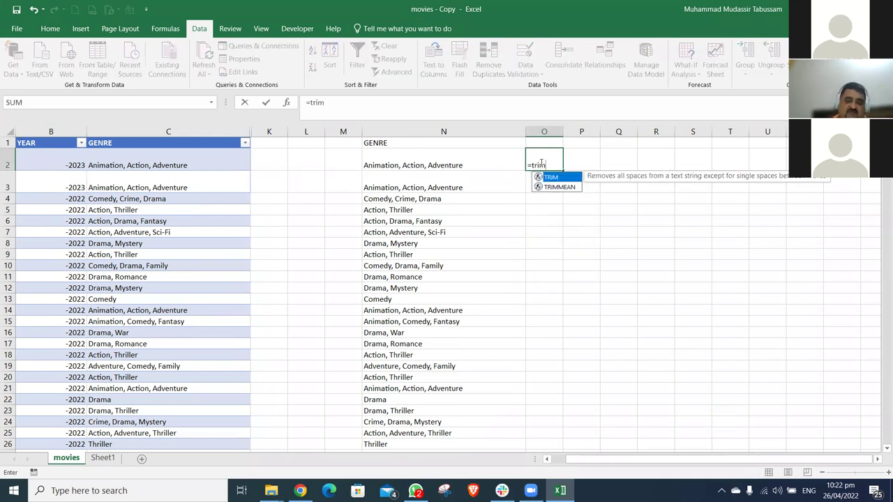
pyautogui.press('Tab')
pyautogui.press('Left')
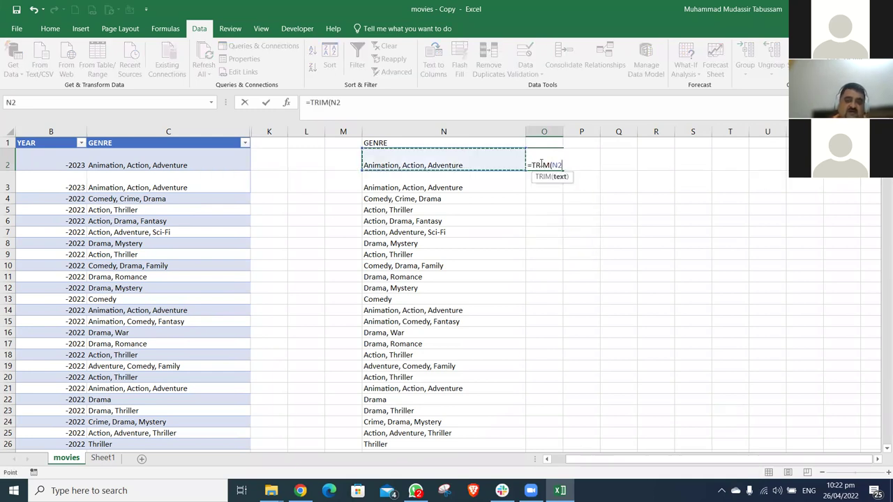
pyautogui.press('Return')
# Replace the TRIM formula in cell O2 with its result as a static value
pyautogui.click(540, 163)
pyautogui.hotkey('ctrl', 'c')
pyautogui.press('Escape')
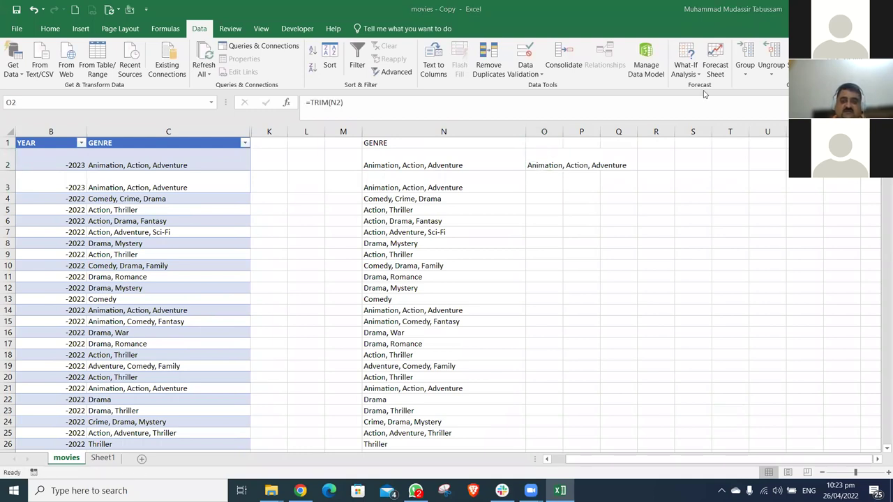
pyautogui.click(561, 165)
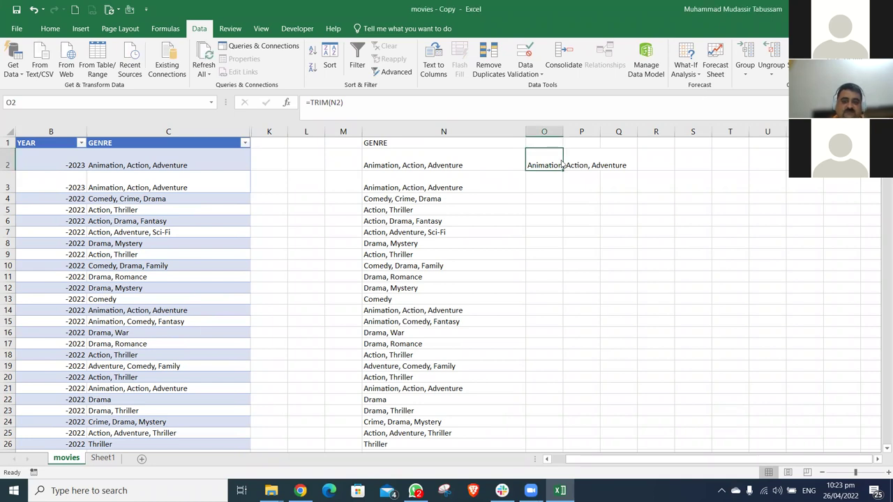
pyautogui.hotkey('ctrl', 'c')
pyautogui.hotkey('ctrl', 'alt', 'v')
pyautogui.press('Return')
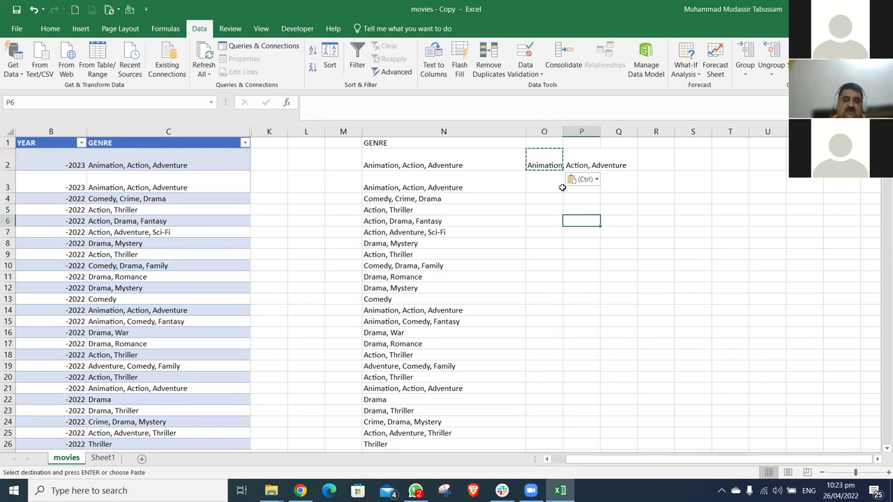
# Inspect the trimmed text in cell O2, widening column O and fitting row 2's height to its contents
pyautogui.doubleClick(543, 161)
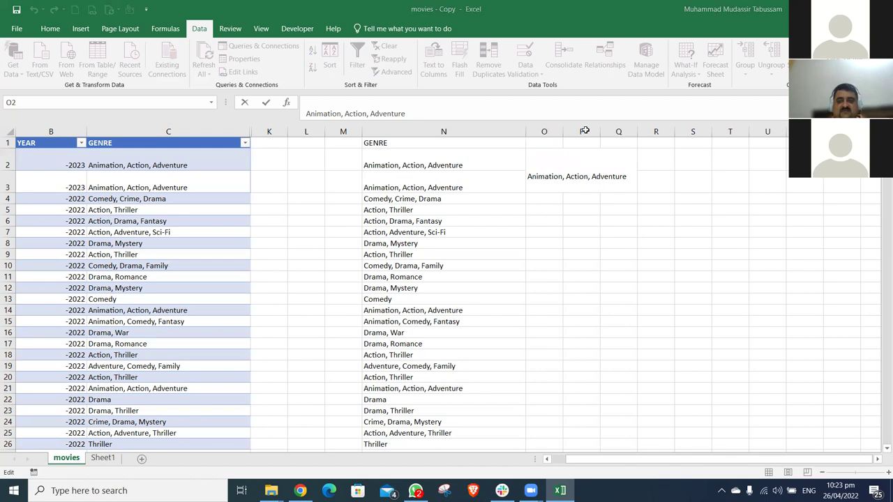
pyautogui.press('Return')
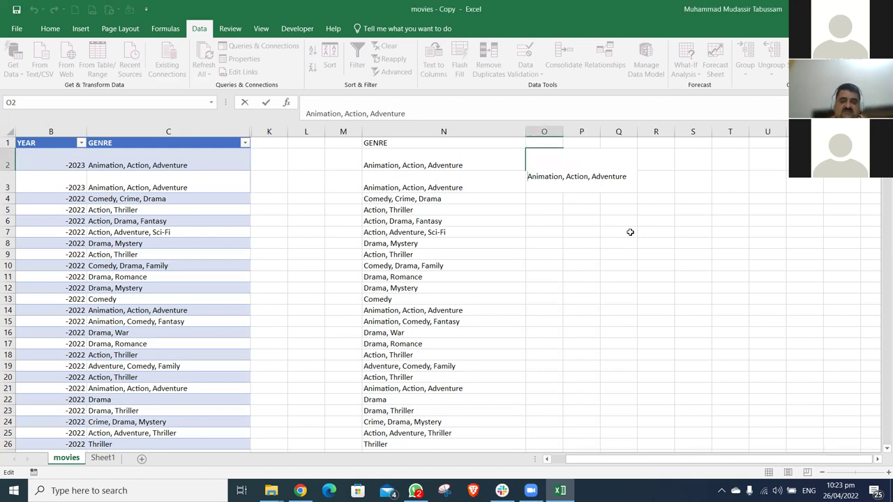
pyautogui.press('Up')
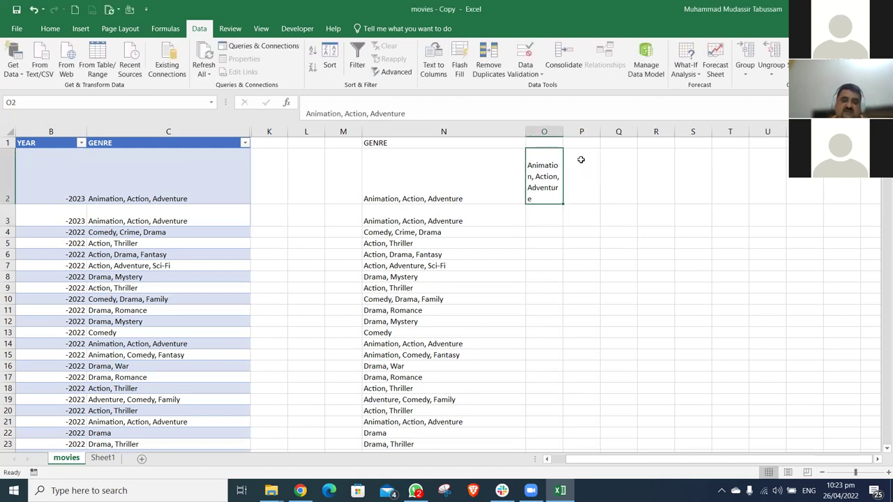
pyautogui.moveTo(563, 132); pyautogui.dragTo(625, 131)
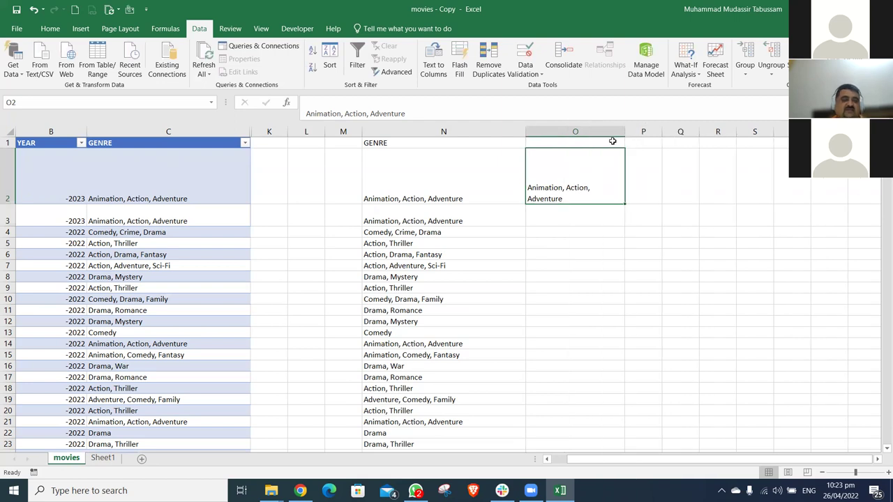
pyautogui.doubleClick(7, 204)
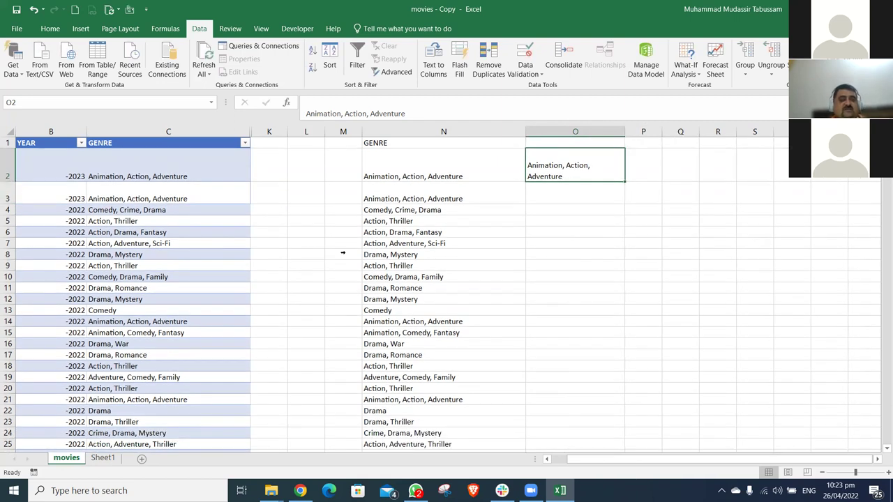
pyautogui.doubleClick(551, 159)
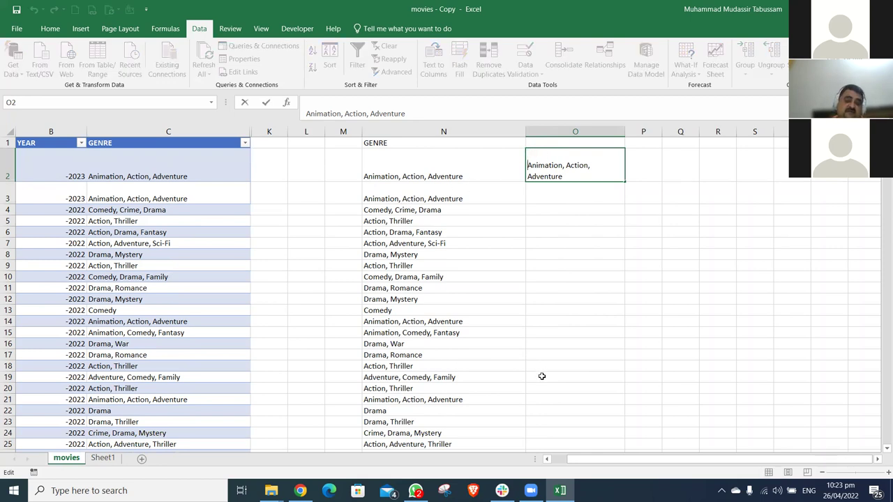
pyautogui.click(587, 346)
# Overwrite cell O2 with a CLEAN formula that removes nonprintable characters from N2
pyautogui.click(579, 171)
pyautogui.write('=clean')
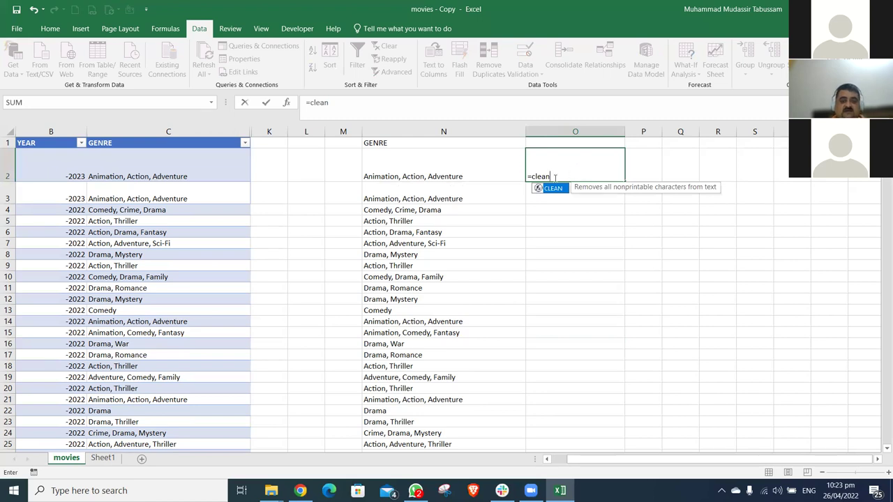
pyautogui.write('(')
pyautogui.click(494, 175)
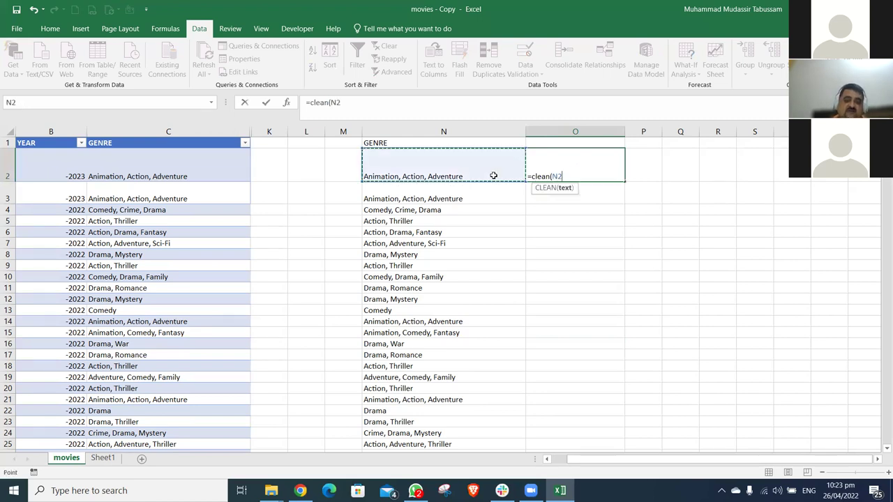
pyautogui.press('Return')
# Convert the CLEAN result in O2 to a static value and compare its content with cell N2
pyautogui.press('Up')
pyautogui.hotkey('ctrl', 'c')
pyautogui.hotkey('ctrl', 'alt', 'v')
pyautogui.press('v')
pyautogui.press('Return')
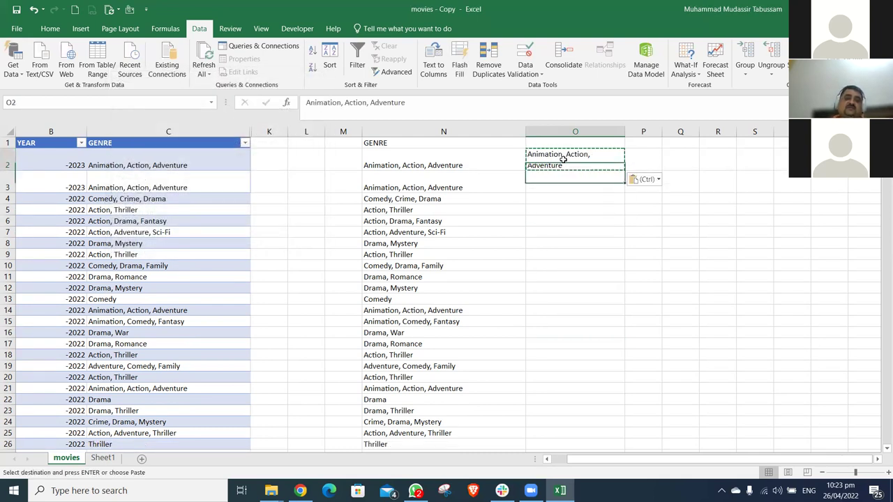
pyautogui.click(307, 102)
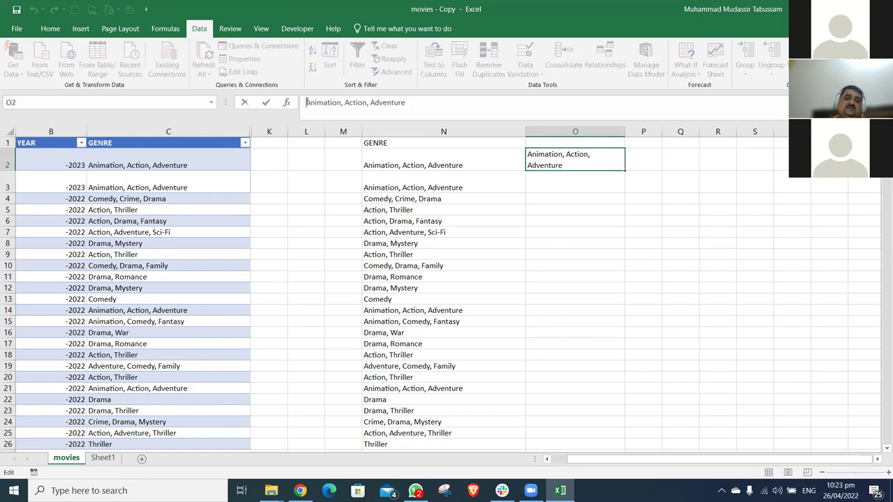
pyautogui.click(379, 155)
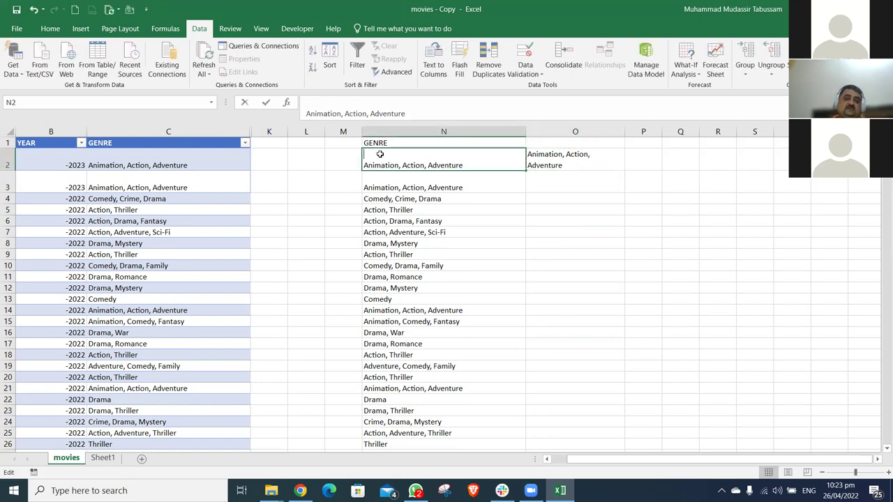
# Enter the formula =CLEAN(N2) in cell O2 again in place of the static value
pyautogui.click(560, 164)
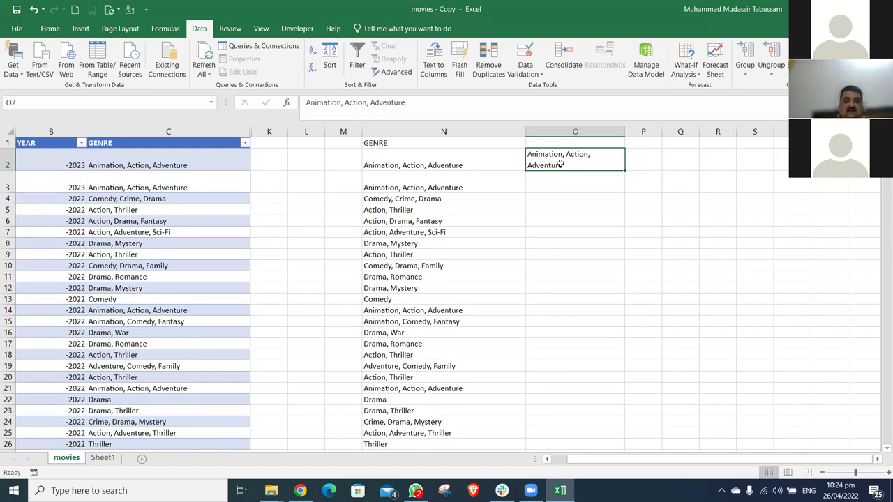
pyautogui.write('=clea')
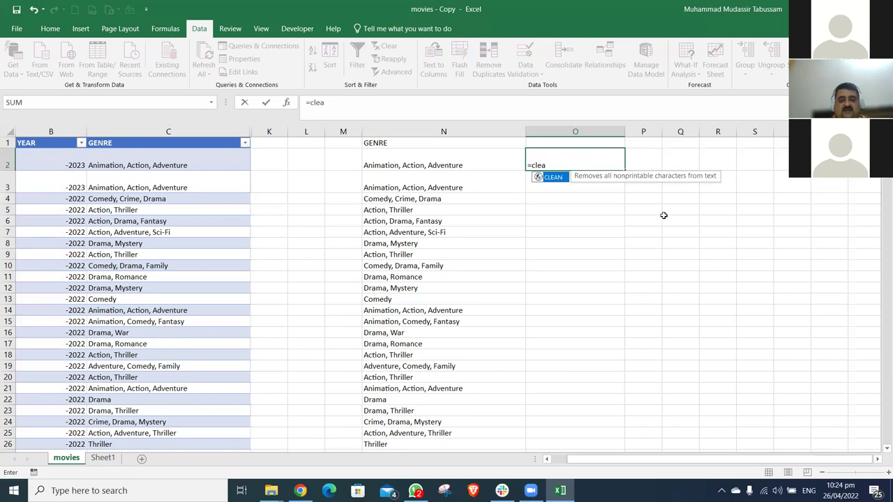
pyautogui.press('Tab')
pyautogui.click(458, 165)
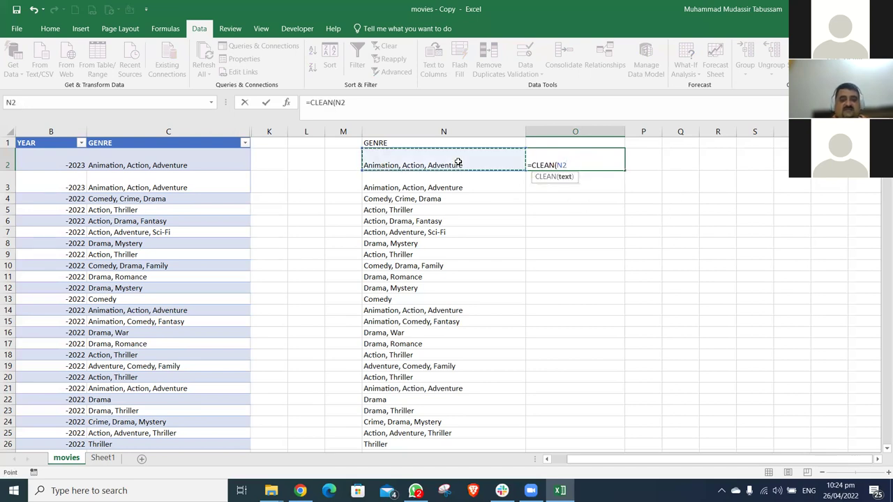
pyautogui.press('Return')
# Copy the GENRE header from cell N1 into cell O1
pyautogui.click(453, 143)
pyautogui.hotkey('ctrl', 'c')
pyautogui.press('Right')
pyautogui.hotkey('ctrl', 'v')
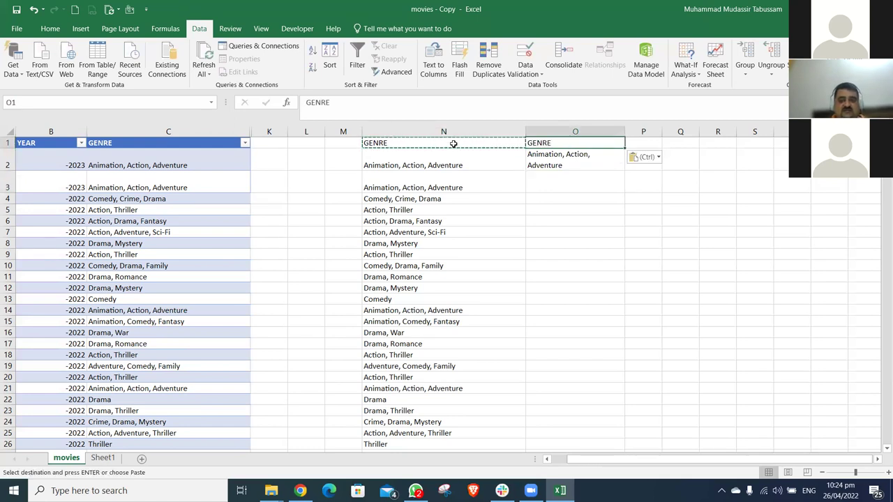
# Fill the CLEAN formula in O2 down column O and replace the formulas with their static values
pyautogui.click(554, 162)
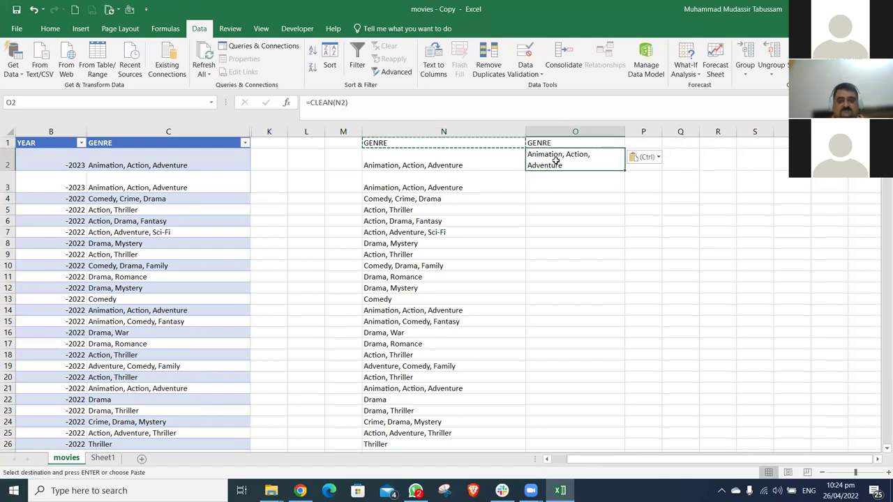
pyautogui.doubleClick(623, 169)
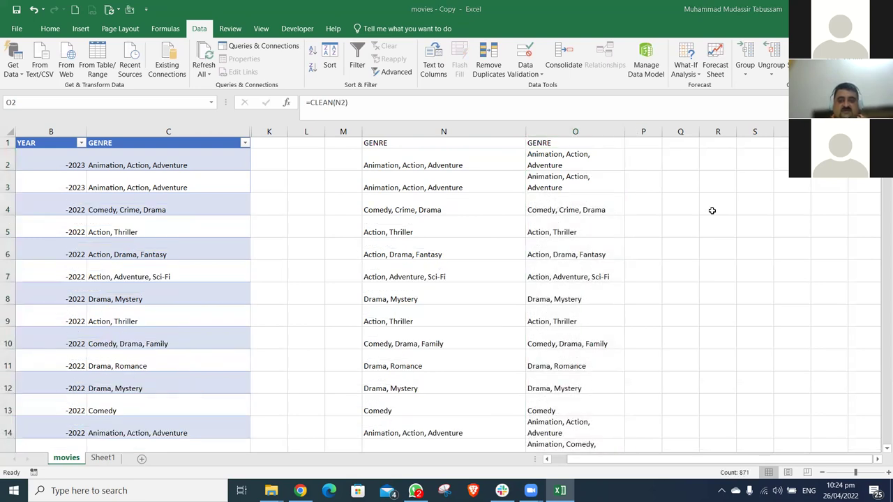
pyautogui.hotkey('ctrl', 'c')
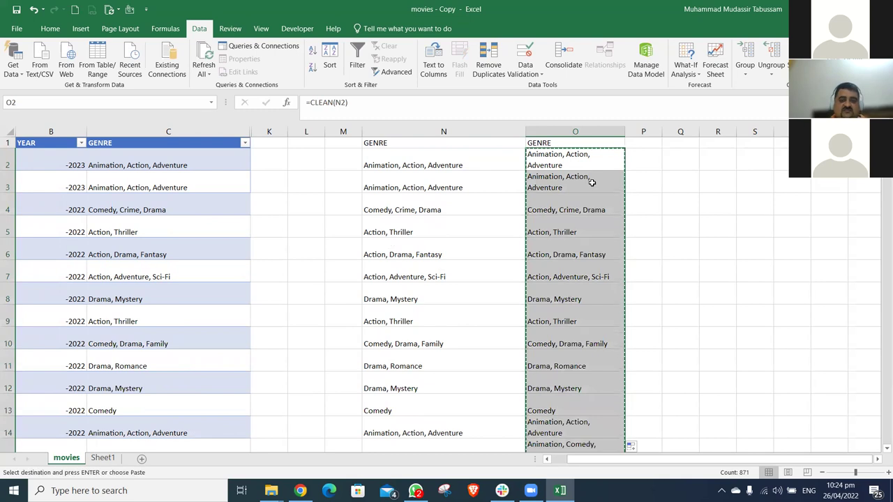
pyautogui.rightClick(580, 160)
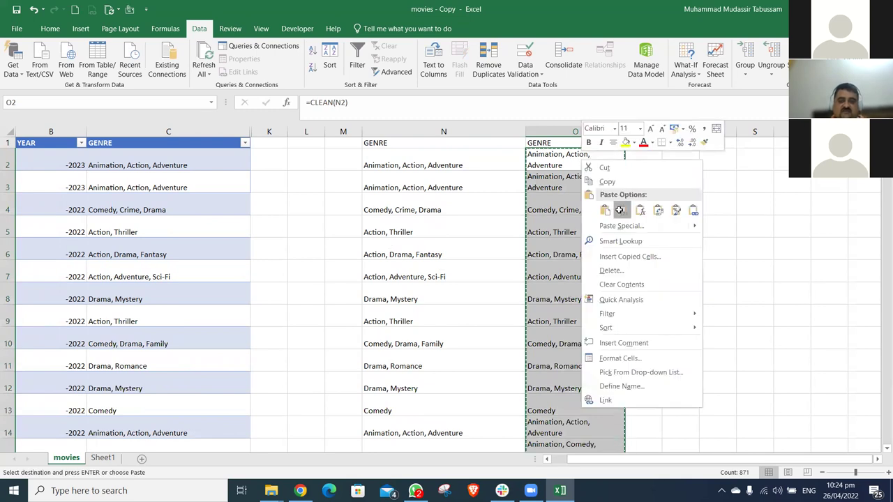
pyautogui.click(623, 209)
# Compare the content of cleaned cell O9 with original cell N9 to check for line breaks
pyautogui.click(575, 190)
pyautogui.click(580, 253)
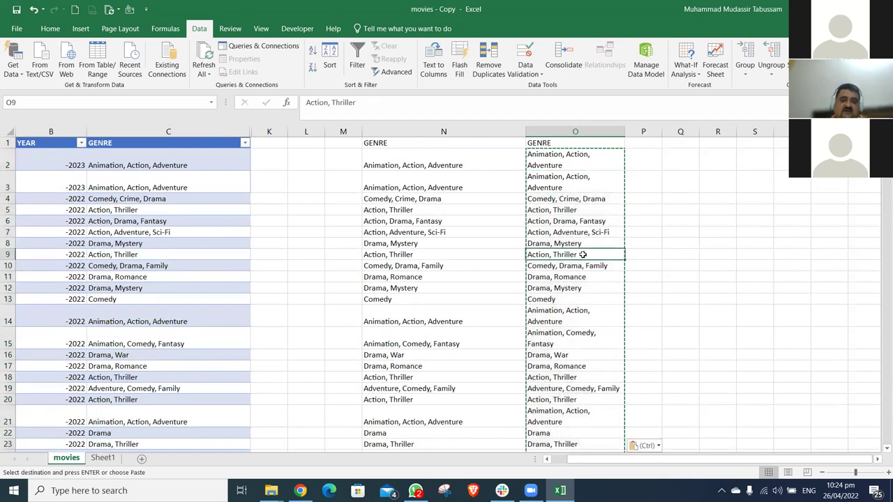
pyautogui.doubleClick(580, 254)
pyautogui.doubleClick(421, 256)
pyautogui.hotkey('alt', 'Return')
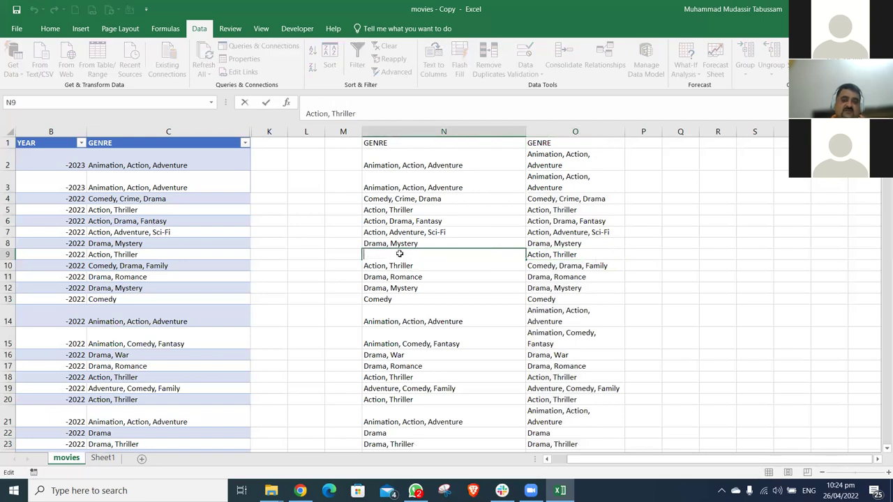
pyautogui.click(551, 254)
pyautogui.doubleClick(551, 254)
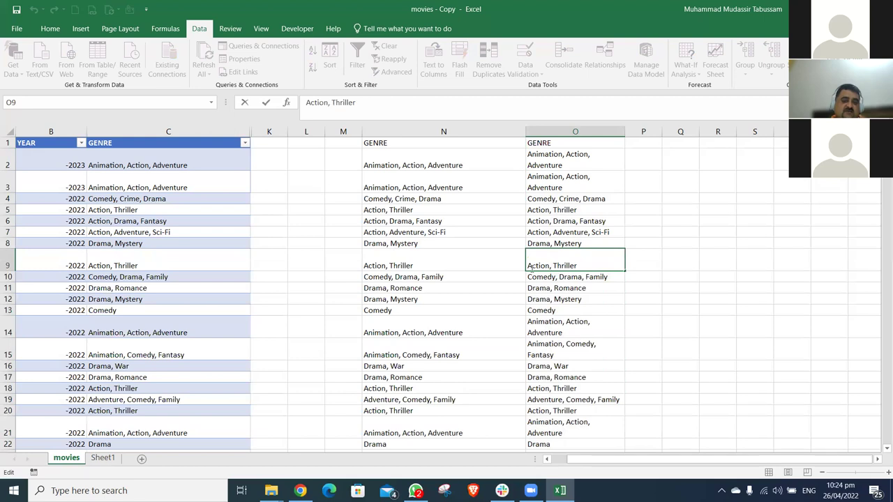
pyautogui.press('Return')
pyautogui.doubleClick(566, 264)
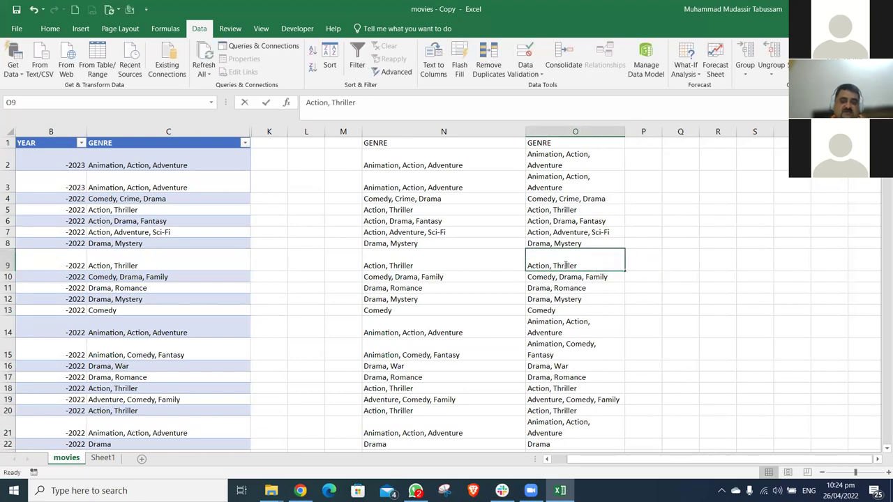
pyautogui.tripleClick(537, 266)
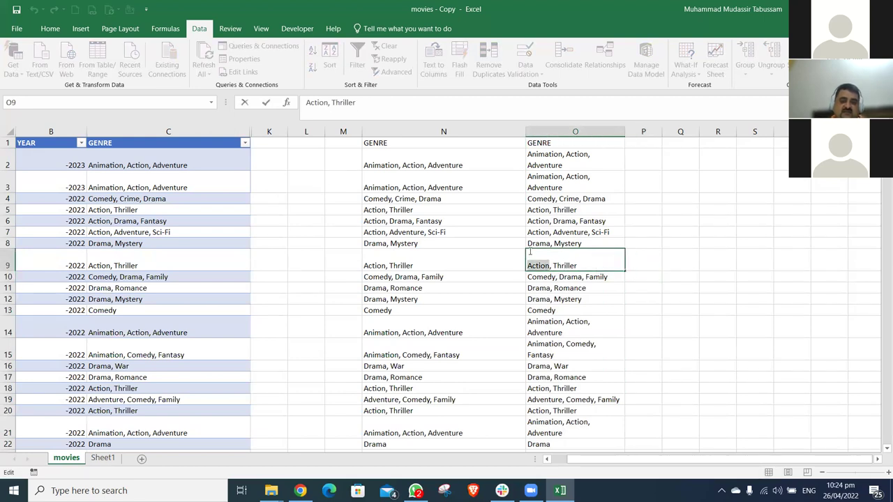
pyautogui.click(643, 287)
pyautogui.doubleClick(596, 265)
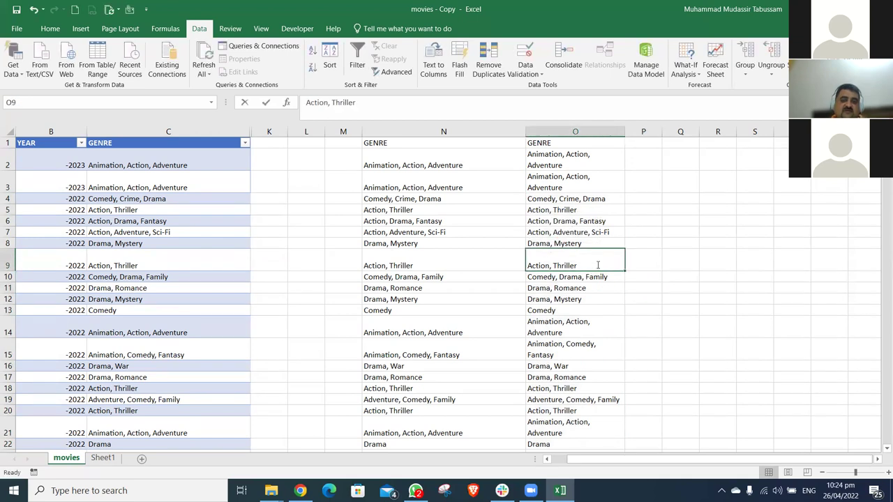
# Set the vertical alignment of column O to middle and check the content of cell O12
pyautogui.click(575, 132)
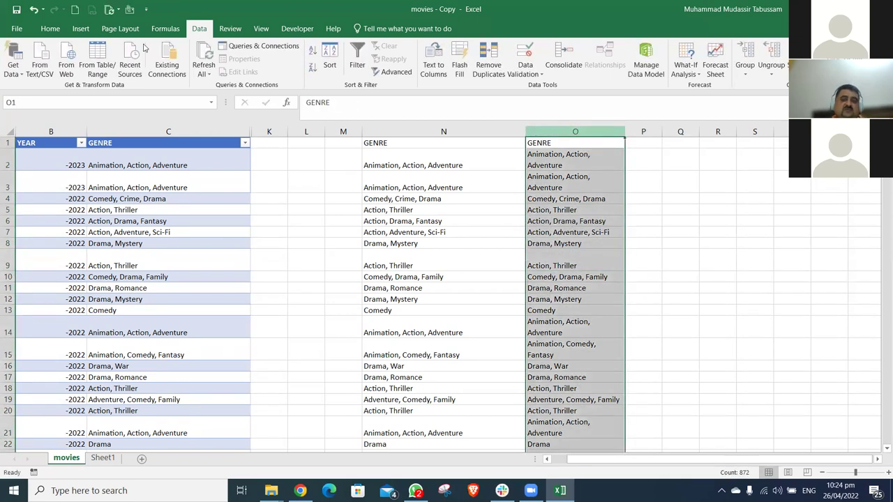
pyautogui.click(51, 28)
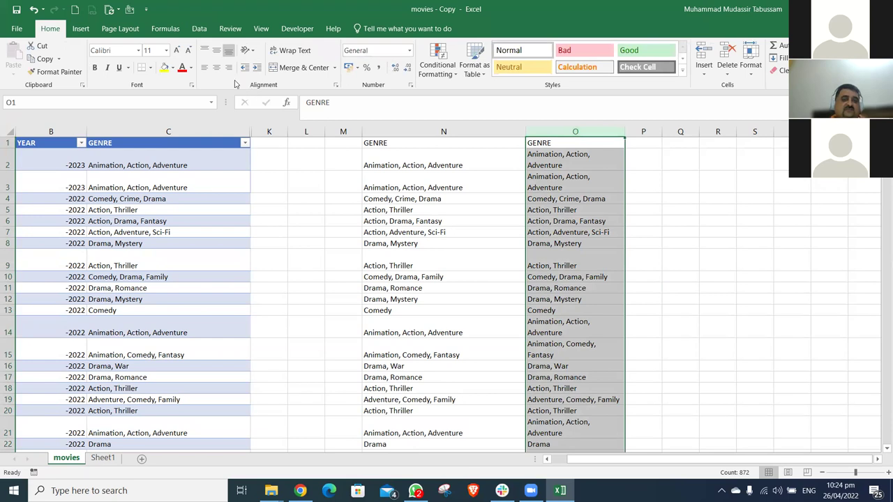
pyautogui.click(215, 51)
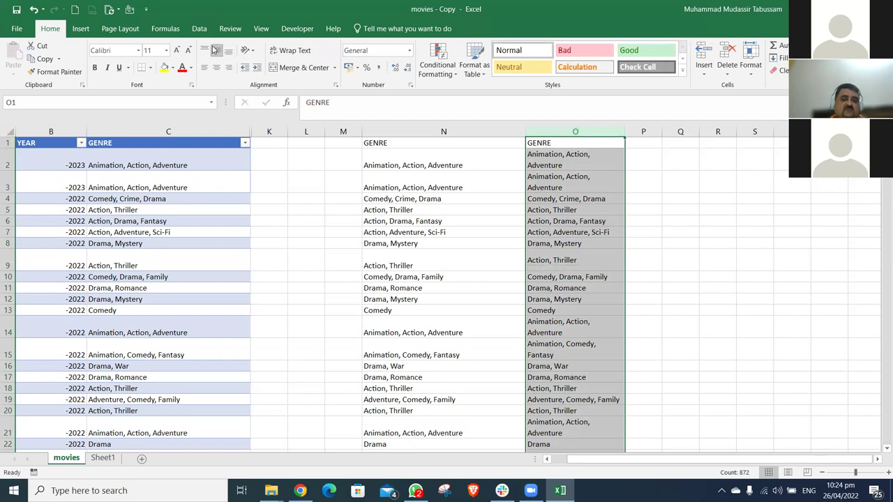
pyautogui.click(591, 180)
pyautogui.doubleClick(562, 301)
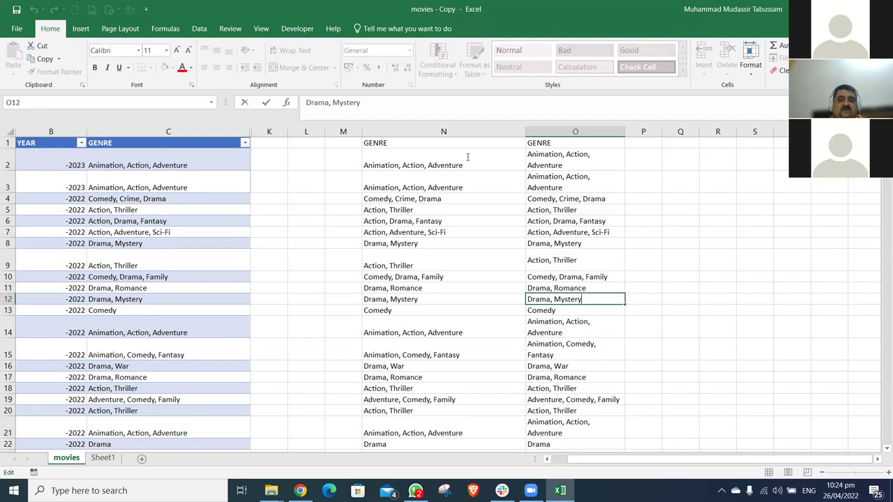
# Delete column N containing the uncleaned copy of the GENRE entries
pyautogui.click(444, 131)
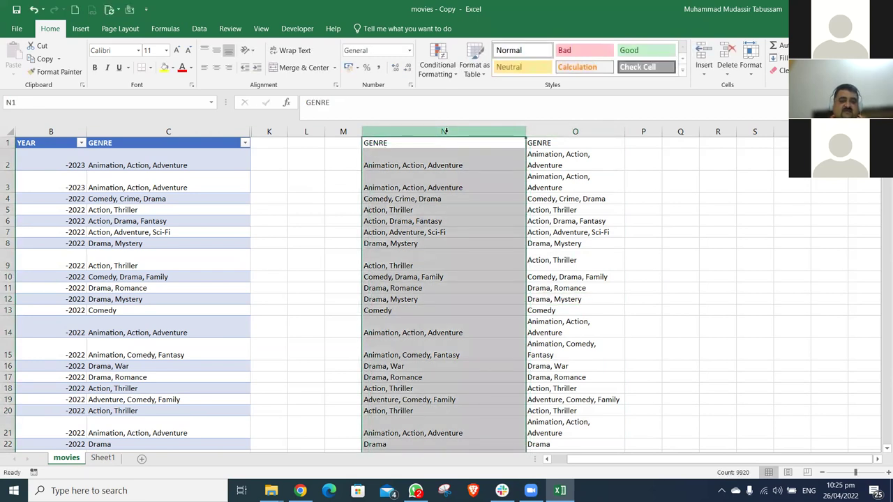
pyautogui.hotkey('ctrl', '-')
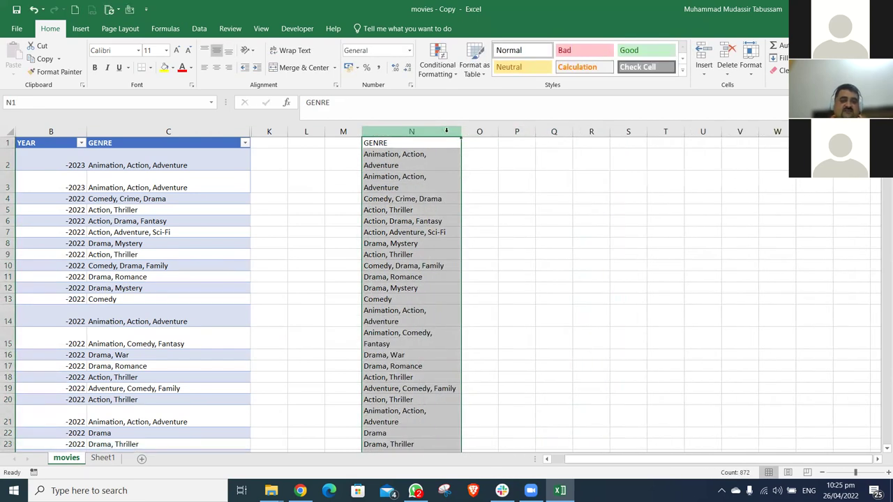
# Check how far down the cleaned GENRE list in column N extends
pyautogui.click(405, 192)
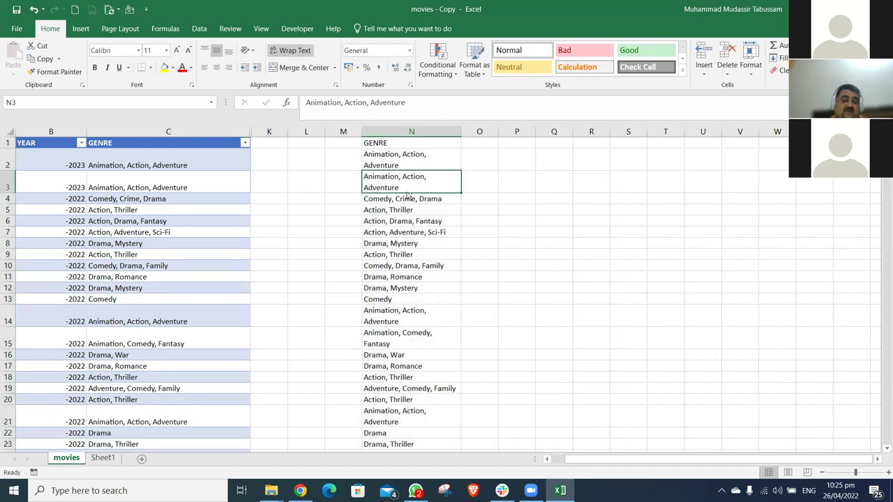
pyautogui.hotkey('ctrl', 'Down')
pyautogui.press('Down')
pyautogui.scroll(-6, 405, 192)
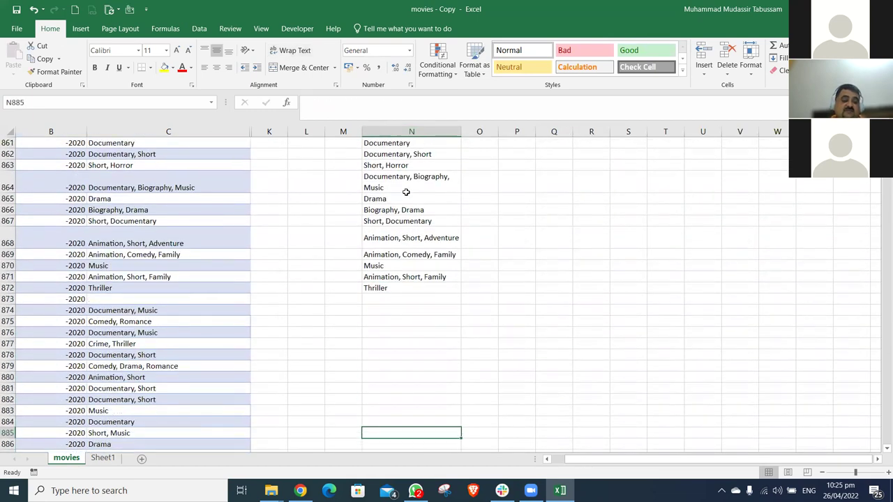
pyautogui.press('Up')
pyautogui.hotkey('ctrl', 'Up')
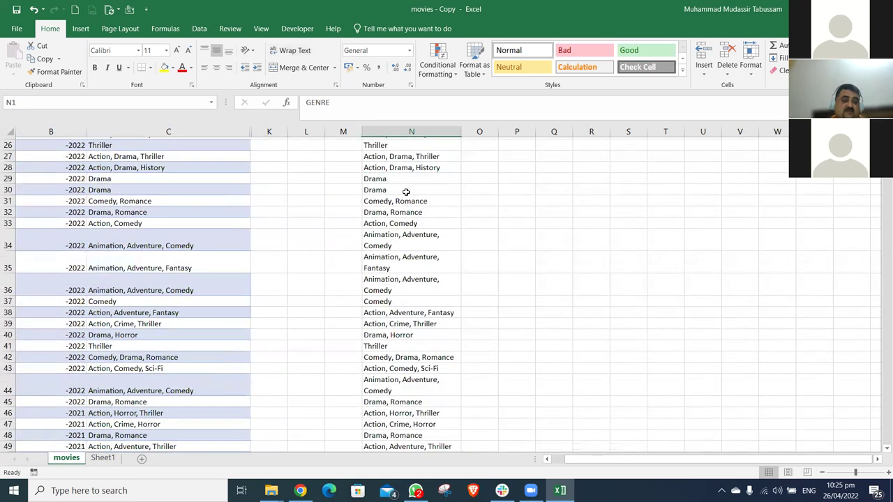
pyautogui.press('Down')
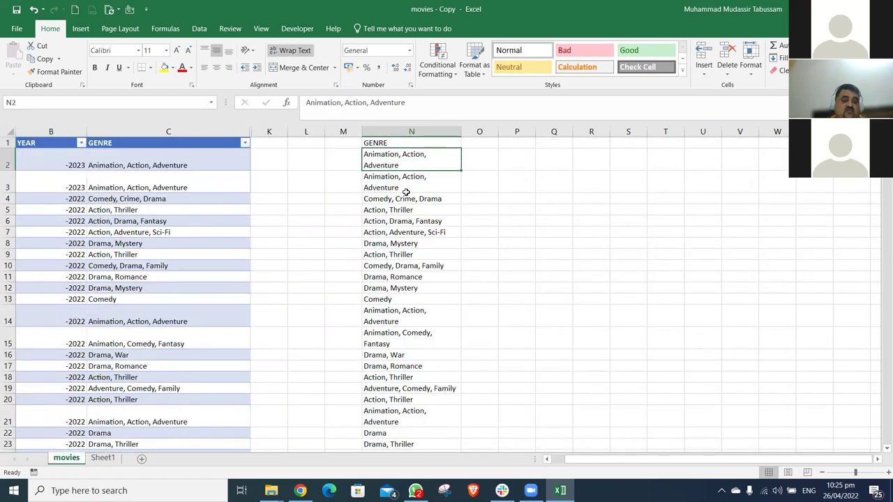
# Compare the end of the list in column N with the table's GENRE entries around row 873
pyautogui.press('Left')
pyautogui.press('Left')
pyautogui.press('Left')
pyautogui.press('Left')
pyautogui.hotkey('ctrl', 'Down')
pyautogui.hotkey('ctrl', 'Down')
pyautogui.hotkey('ctrl', 'Down')
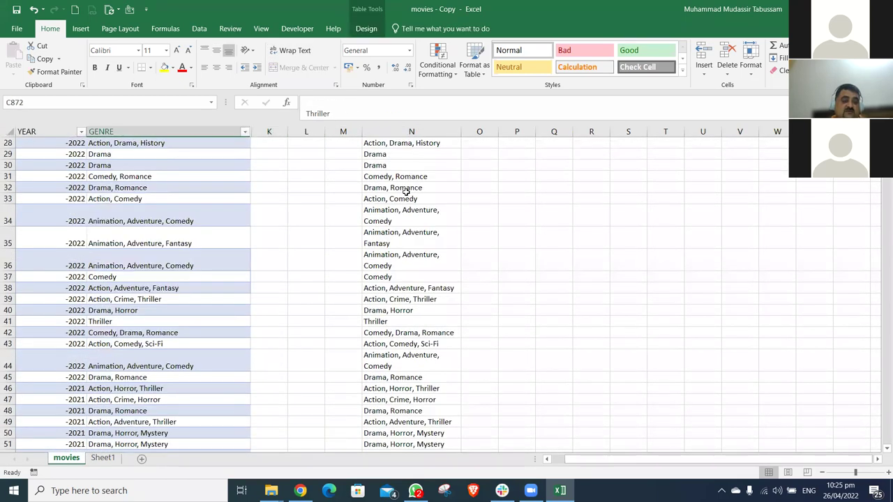
pyautogui.hotkey('ctrl', 'Up')
pyautogui.press('Right')
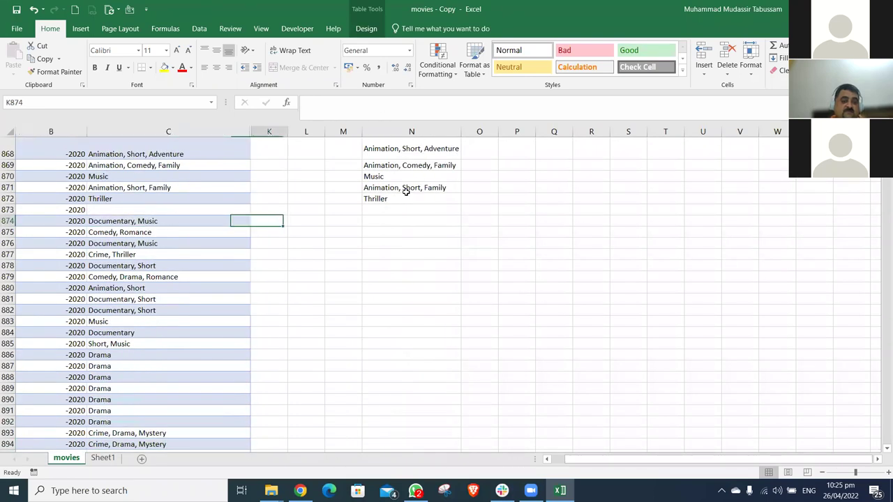
pyautogui.press('Up')
pyautogui.press('Right')
pyautogui.press('Right')
pyautogui.press('Up')
pyautogui.click(409, 197)
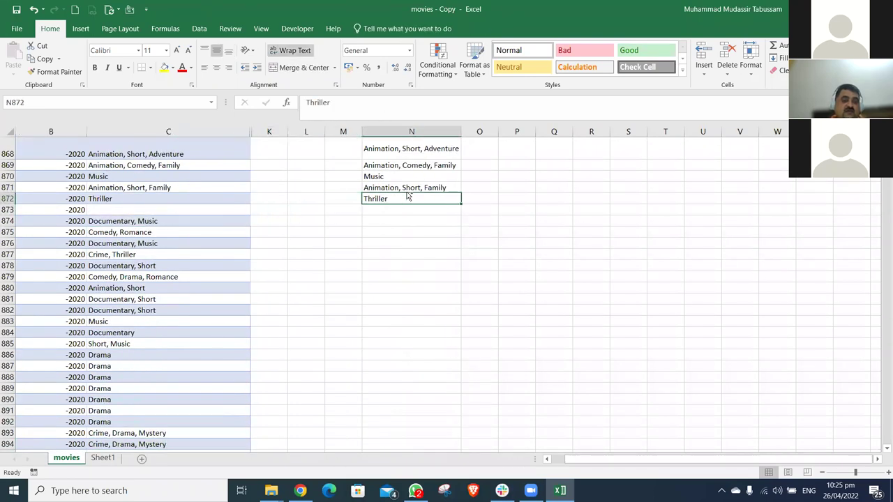
pyautogui.hotkey('ctrl', 'Up')
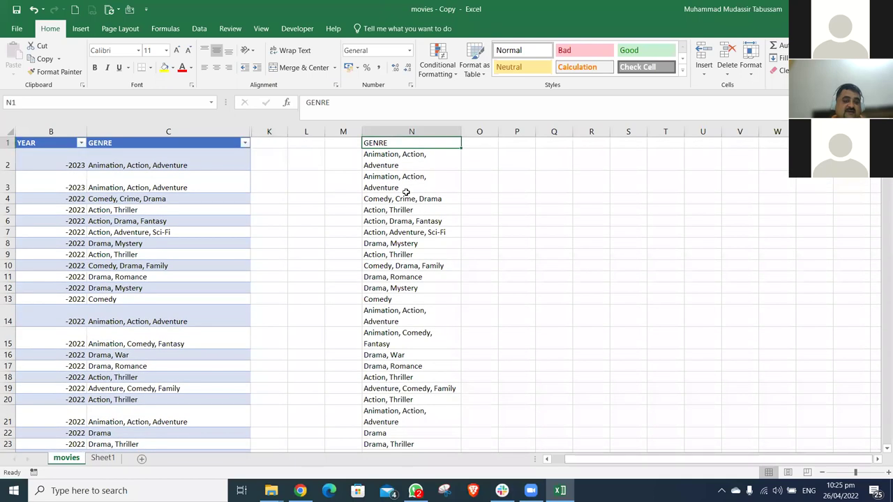
pyautogui.write('=')
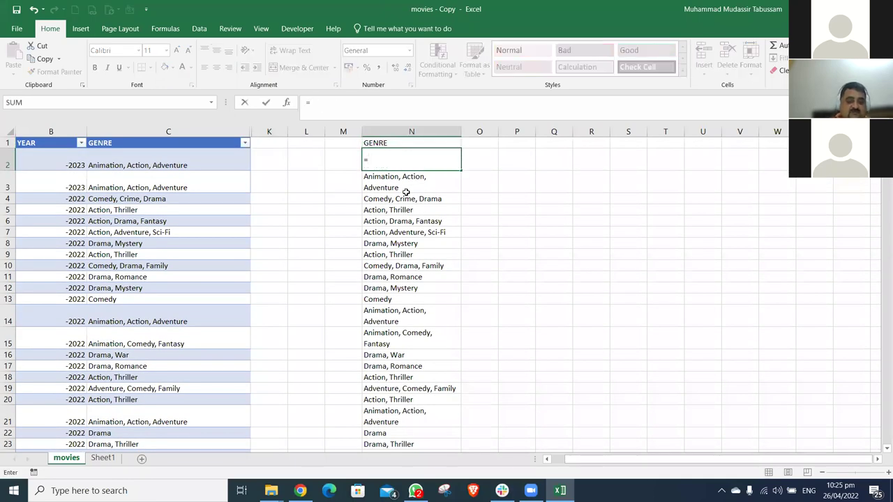
pyautogui.write('clear')
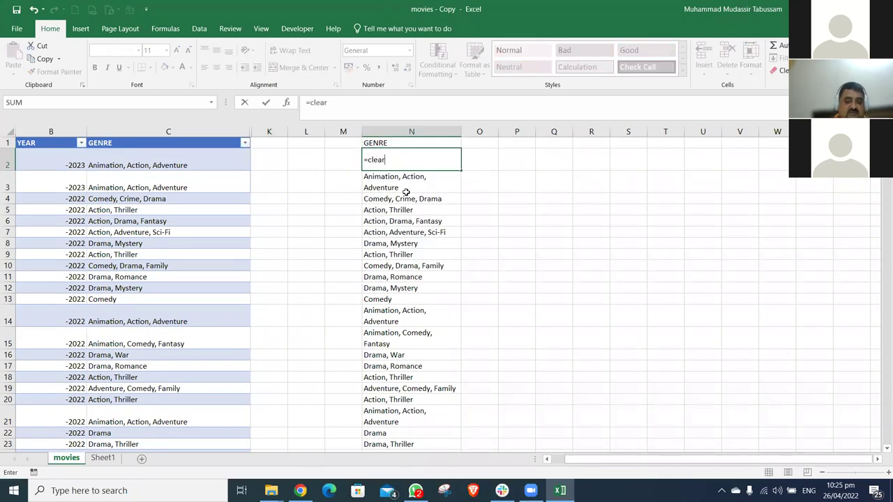
pyautogui.press('BackSpace')
pyautogui.press('Tab')
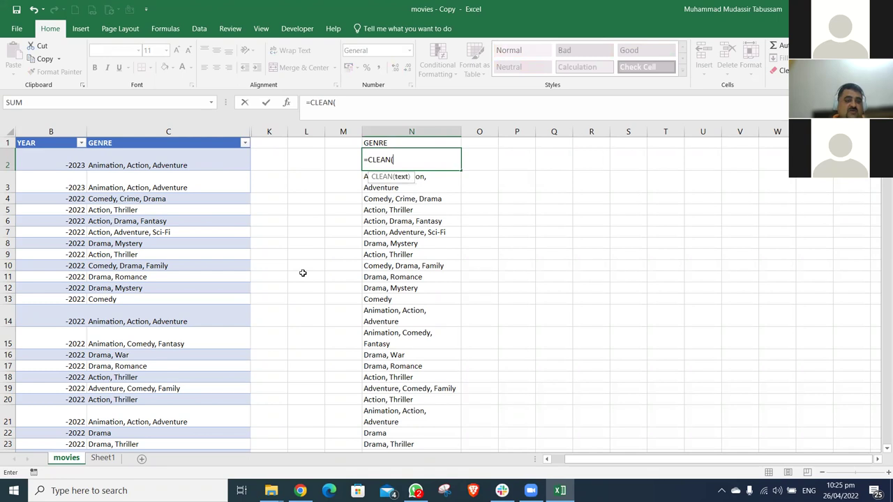
pyautogui.click(209, 158)
pyautogui.press('Return')
pyautogui.press('Up')
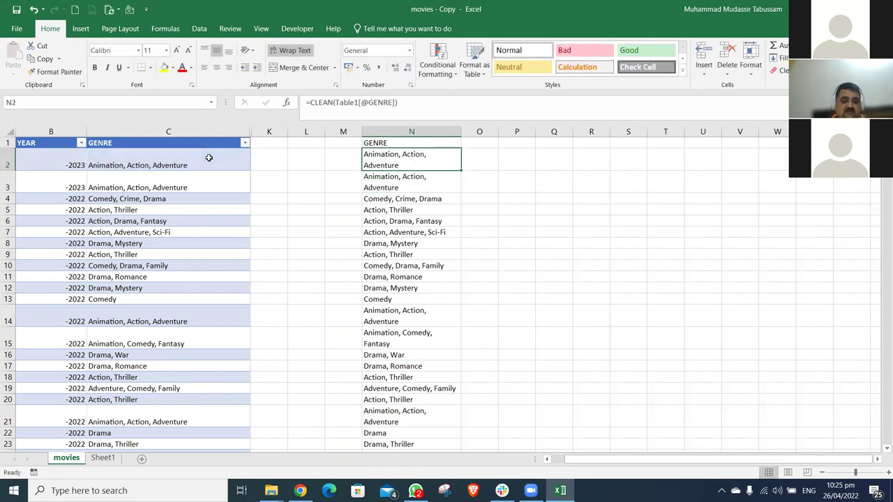
# Copy the CLEAN formula in N2 and look for the last entry of the table's GENRE column
pyautogui.hotkey('ctrl', 'c')
pyautogui.hotkey('ctrl', 'shift', 'Down')
pyautogui.hotkey('ctrl', 'shift', 'Down')
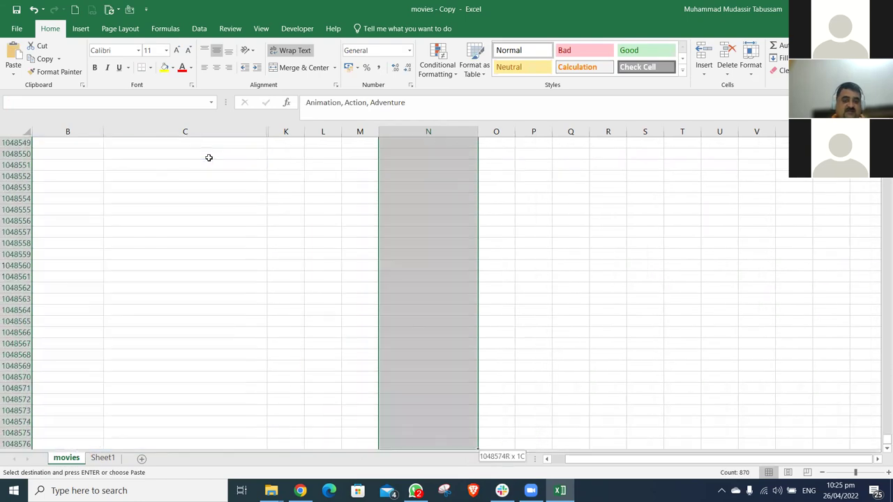
pyautogui.hotkey('ctrl', 'shift', 'Up')
pyautogui.hotkey('ctrl', 'v')
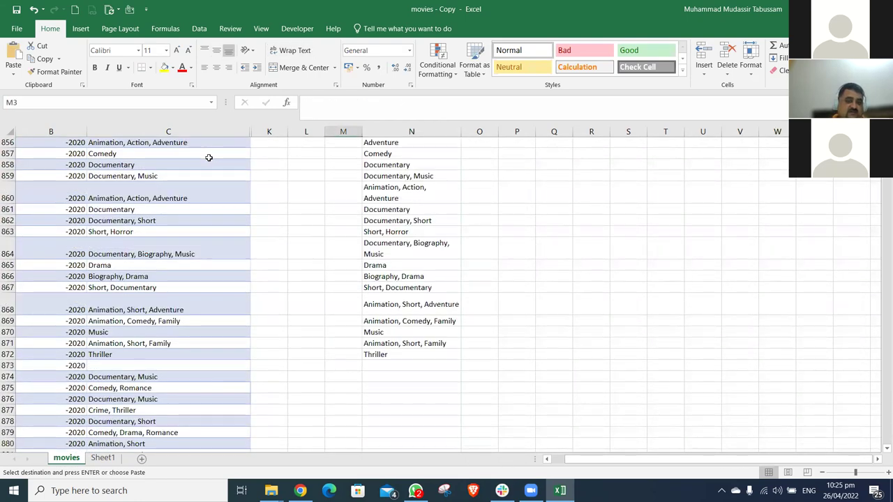
pyautogui.click(209, 158)
pyautogui.hotkey('ctrl', 'Down')
pyautogui.press('Down')
pyautogui.press('Down')
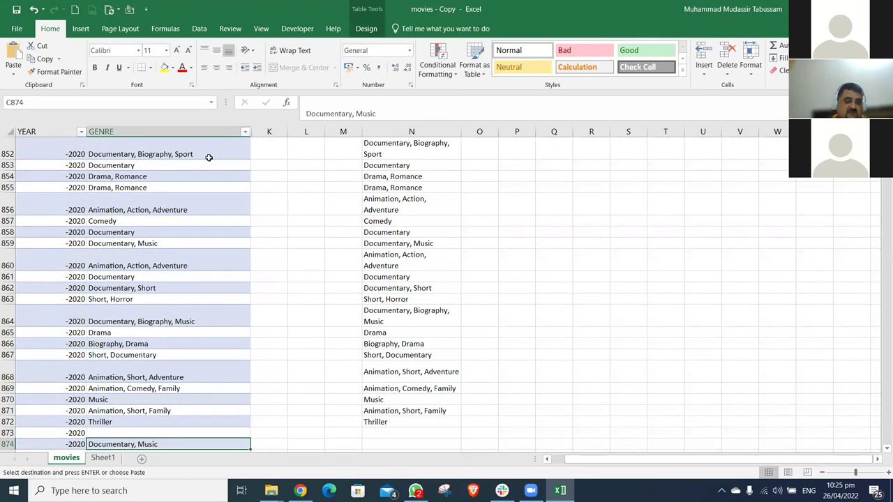
# Paste the CLEAN formula into column N down to the table's last row, 10000, and copy the filled range
pyautogui.press('Left')
pyautogui.hotkey('ctrl', 'Down')
pyautogui.hotkey('ctrl', 'Down')
pyautogui.press('Right')
pyautogui.press('Right')
pyautogui.press('Right')
pyautogui.press('Right')
pyautogui.press('Right')
pyautogui.press('Right')
pyautogui.press('Right')
pyautogui.press('Right')
pyautogui.press('Right')
pyautogui.press('Right')
pyautogui.press('Right')
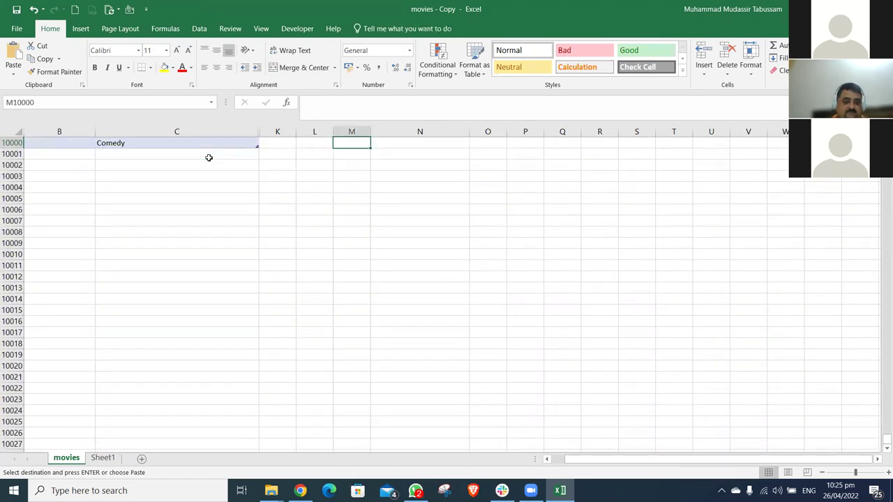
pyautogui.hotkey('ctrl', 'shift', 'Up')
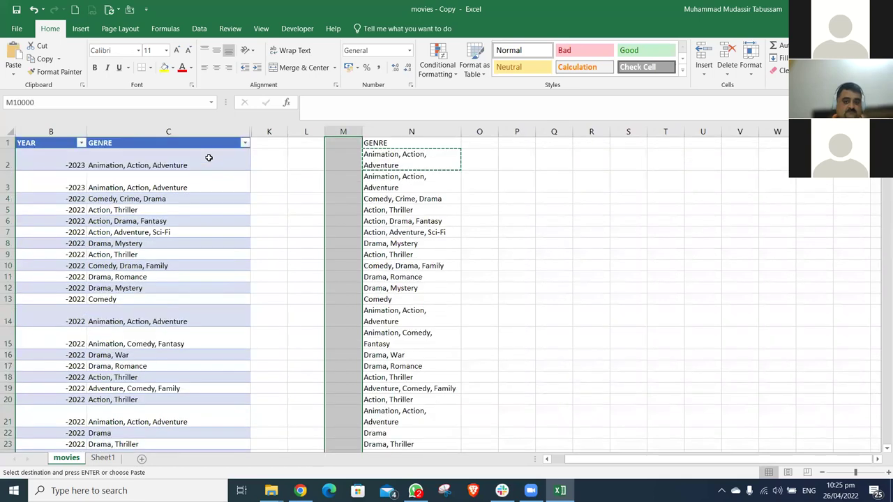
pyautogui.press('Right')
pyautogui.hotkey('ctrl', 'shift', 'Up')
pyautogui.hotkey('shift', 'Down')
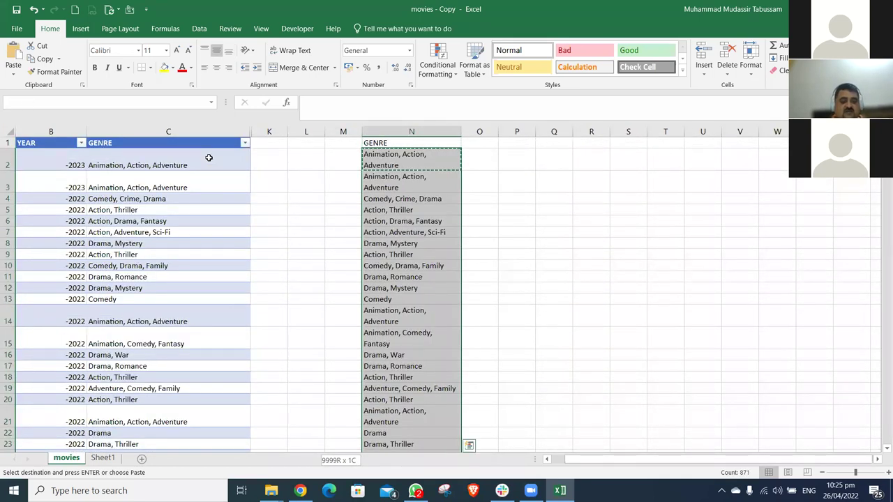
pyautogui.hotkey('ctrl', 'c')
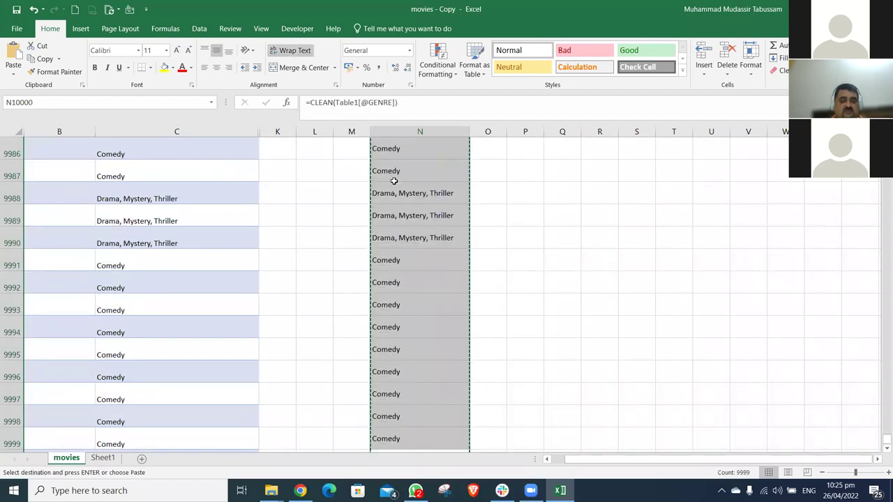
# Paste the copied CLEAN results over themselves in column N as values only, and return to the list's header
pyautogui.rightClick(413, 190)
pyautogui.click(457, 238)
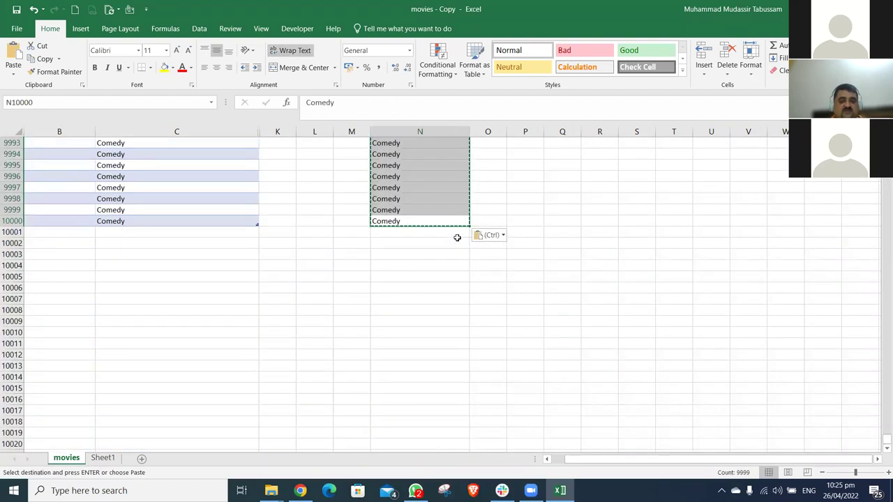
pyautogui.hotkey('ctrl', 'Up')
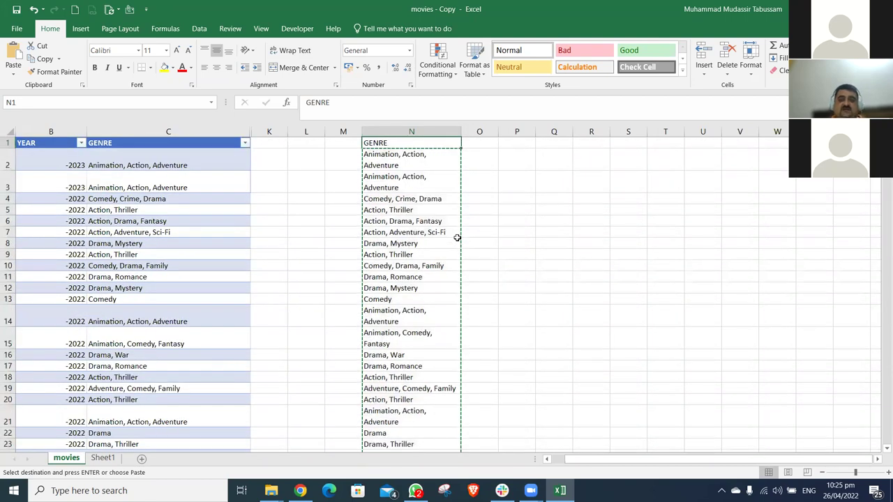
# Split column N into separate columns with Text to Columns, delimited by comma and space, treating consecutive delimiters as one
pyautogui.click(412, 130)
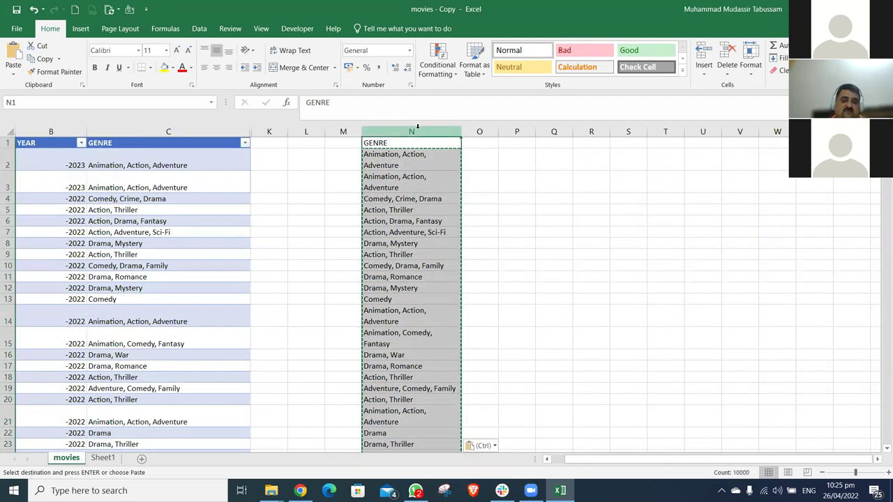
pyautogui.click(199, 29)
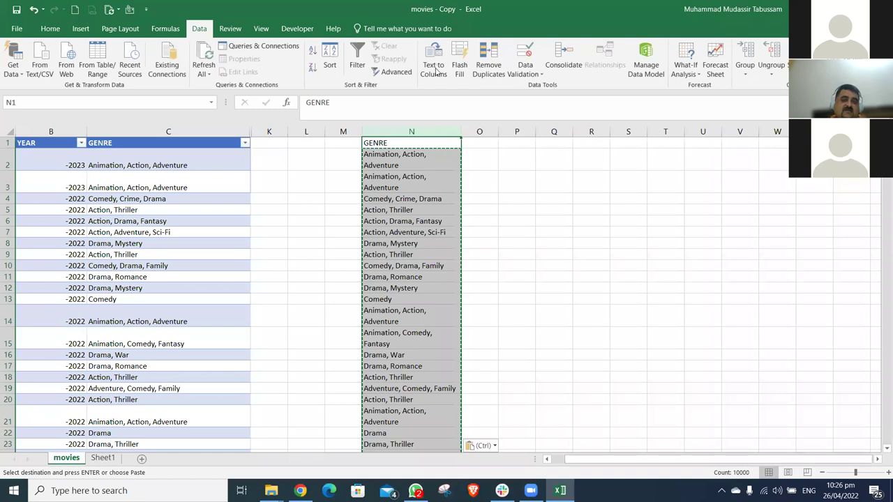
pyautogui.click(434, 72)
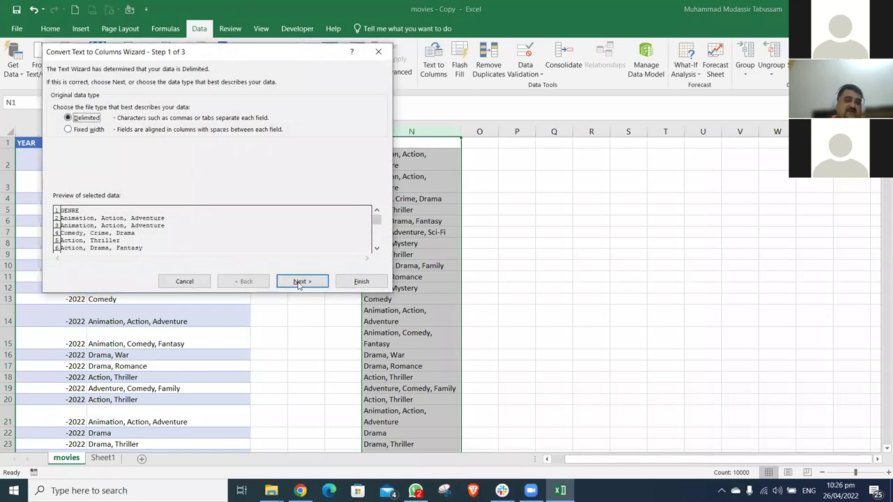
pyautogui.press('Return')
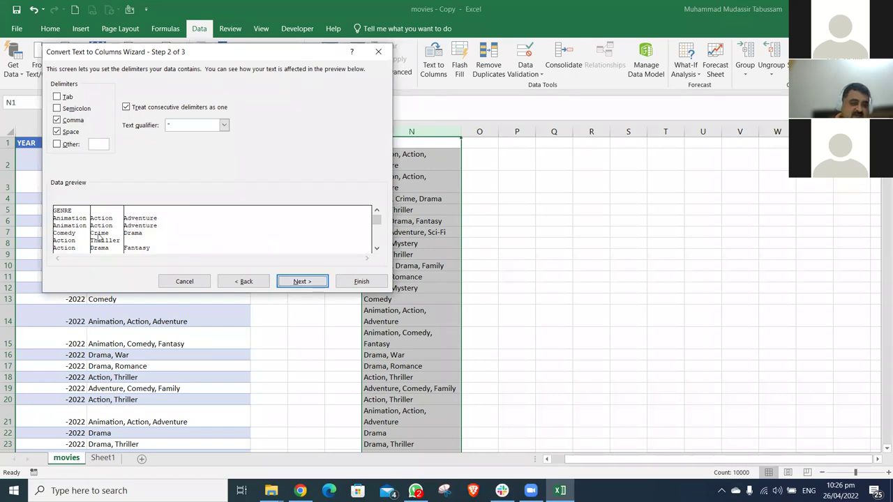
pyautogui.click(57, 120)
pyautogui.click(58, 131)
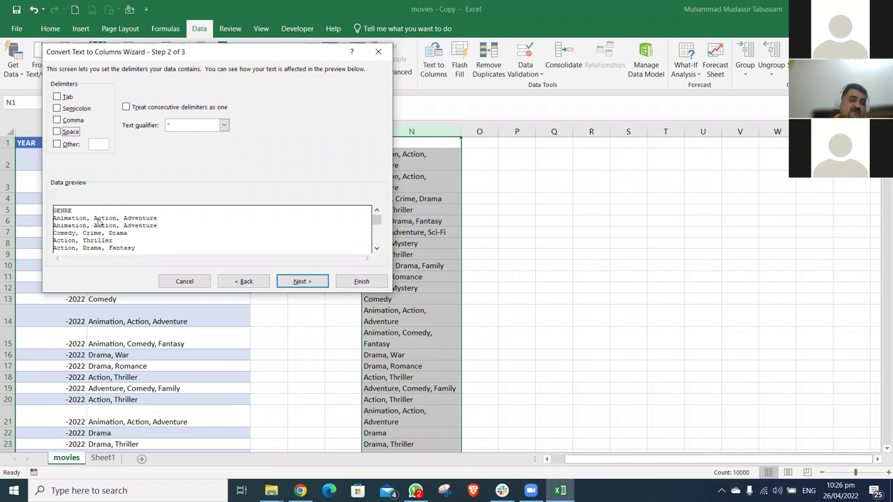
pyautogui.click(57, 120)
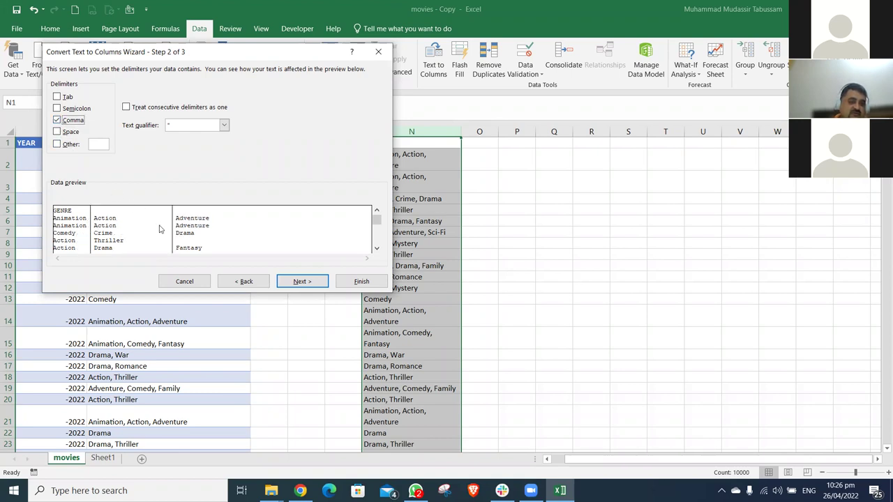
pyautogui.click(58, 132)
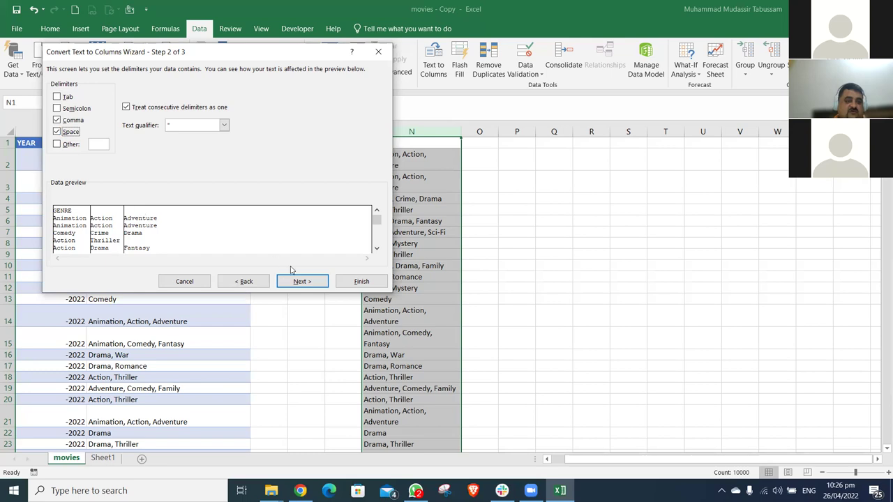
pyautogui.click(310, 285)
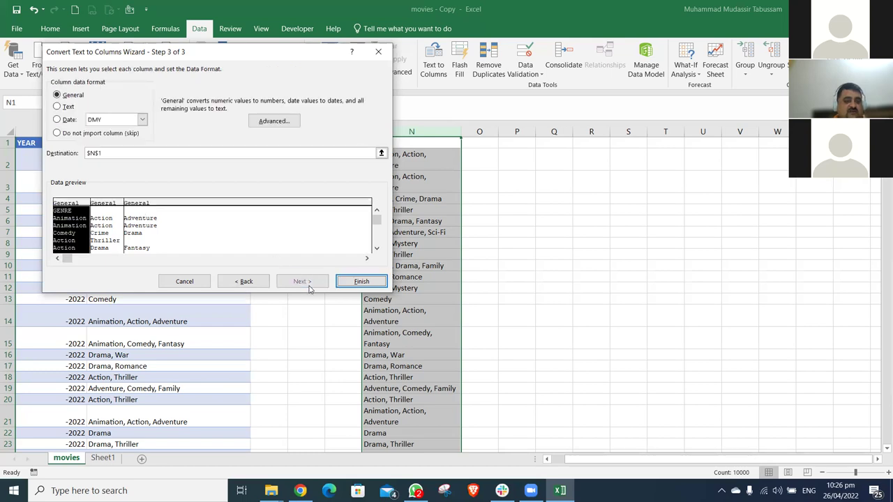
pyautogui.click(361, 281)
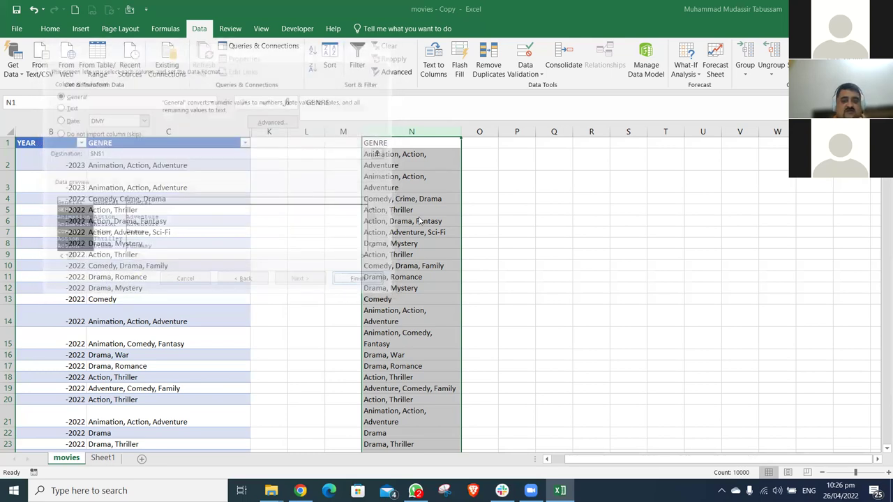
# Examine the split genre values in columns N to P, including rows with fewer than three genres
pyautogui.moveTo(424, 128); pyautogui.dragTo(500, 125)
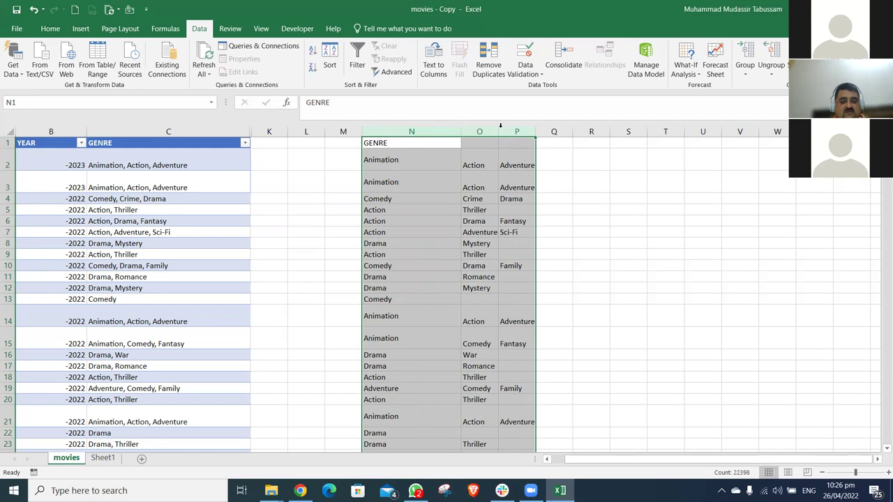
pyautogui.click(437, 196)
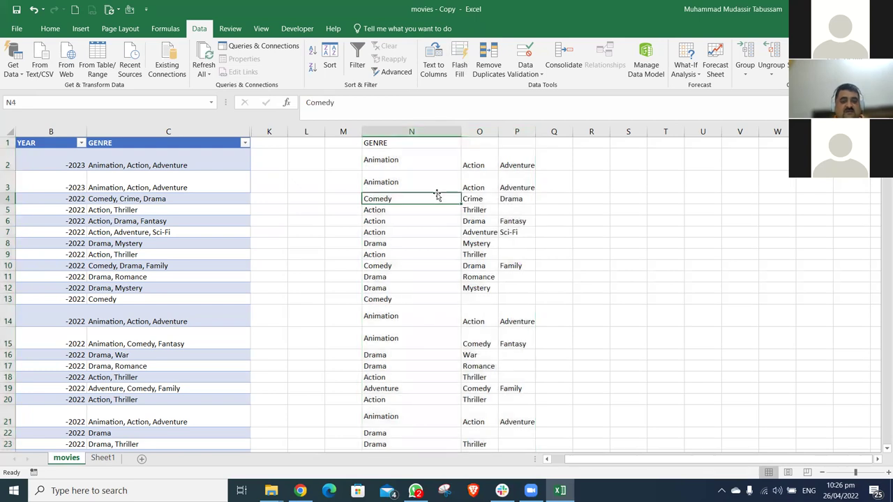
pyautogui.press('Down')
pyautogui.press('Down')
pyautogui.press('Down')
pyautogui.press('Down')
pyautogui.press('Down')
pyautogui.press('Down')
pyautogui.press('Down')
pyautogui.press('Down')
pyautogui.press('Down')
pyautogui.press('Down')
pyautogui.press('Down')
pyautogui.press('Down')
pyautogui.press('Down')
pyautogui.press('Down')
pyautogui.press('Down')
pyautogui.press('Down')
pyautogui.press('Down')
pyautogui.press('Down')
pyautogui.press('Down')
pyautogui.press('Down')
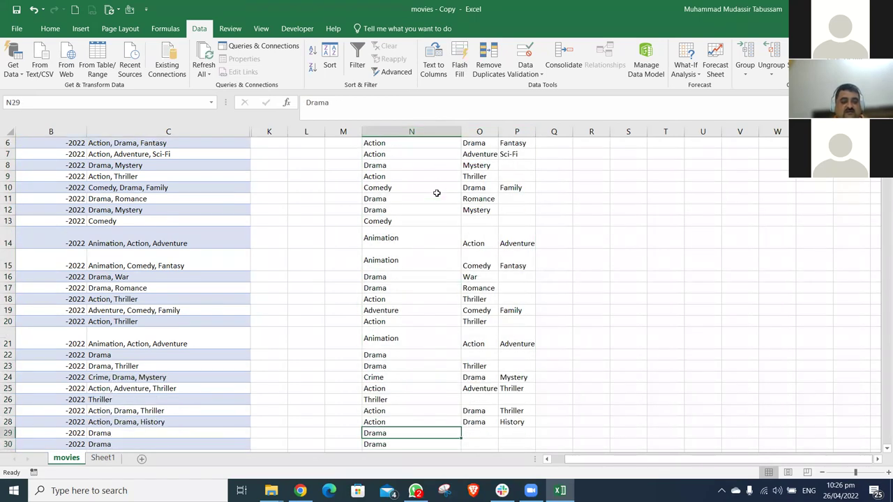
pyautogui.press('Up')
pyautogui.press('Up')
pyautogui.press('Up')
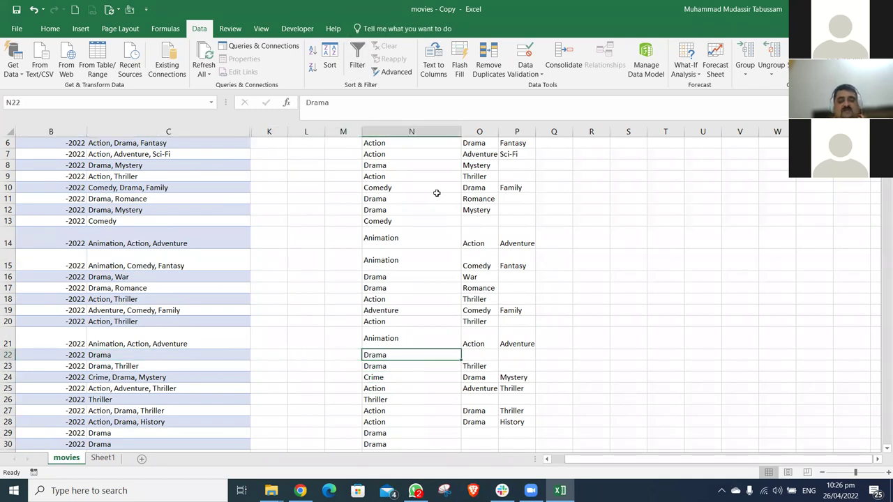
pyautogui.press('Right')
pyautogui.press('Right')
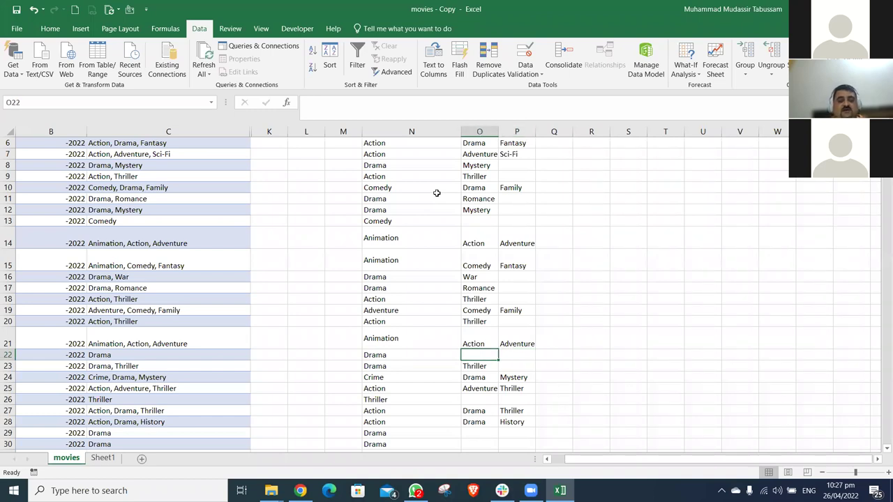
pyautogui.moveTo(414, 130); pyautogui.dragTo(499, 124)
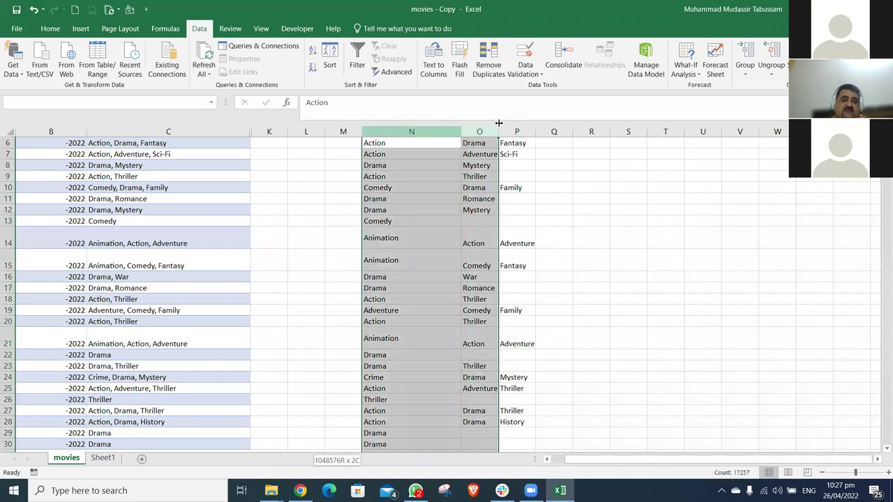
pyautogui.hotkey('ctrl', 'Up')
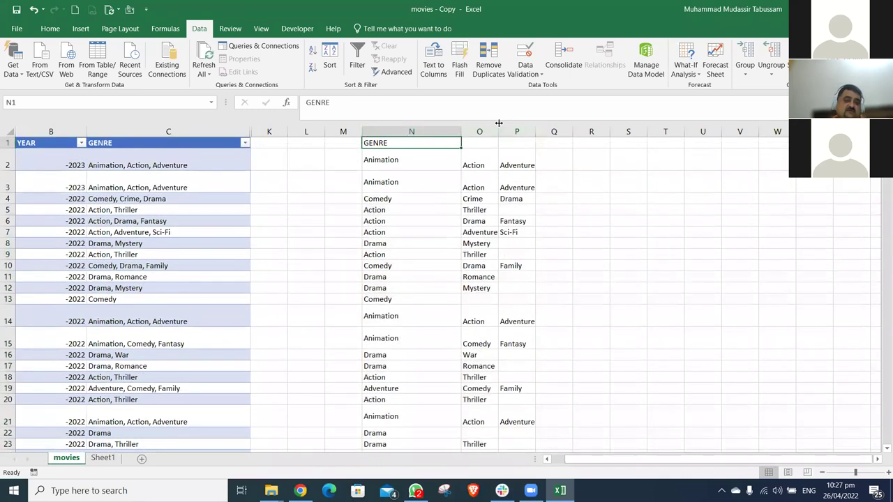
pyautogui.press('Down')
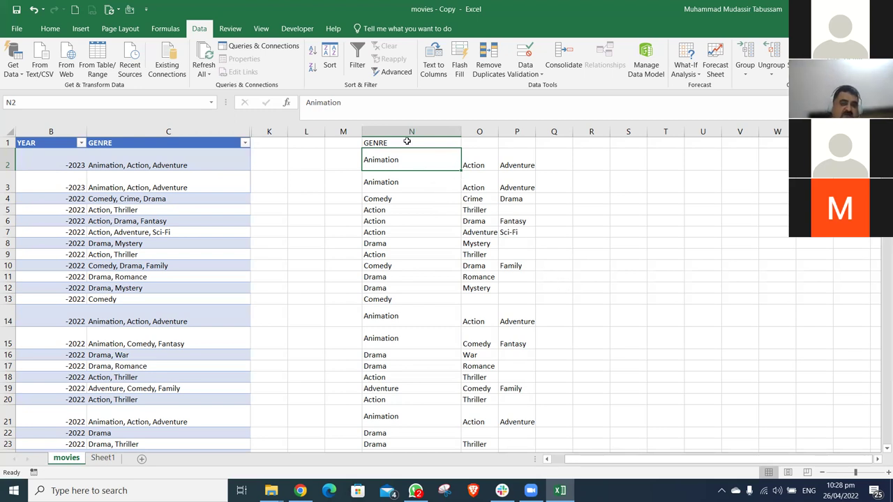
# Delete the columns N through Q that hold the split genre values
pyautogui.moveTo(409, 129); pyautogui.dragTo(546, 140)
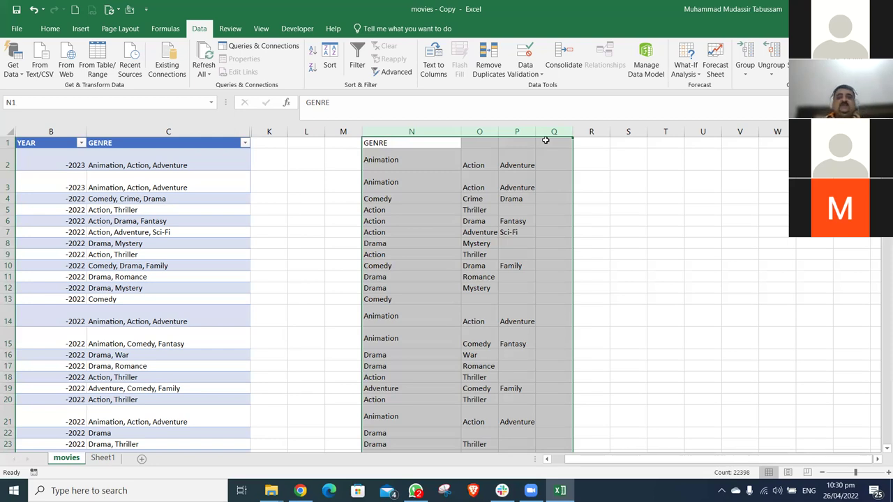
pyautogui.rightClick(407, 125)
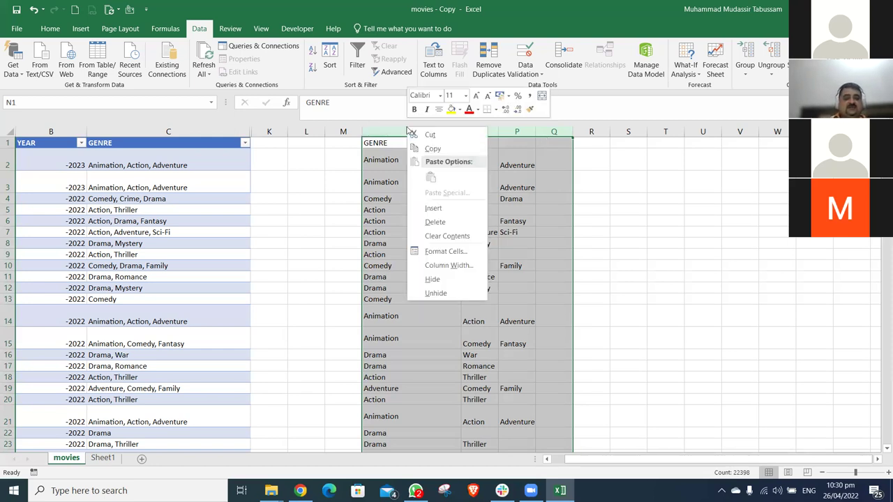
pyautogui.click(445, 216)
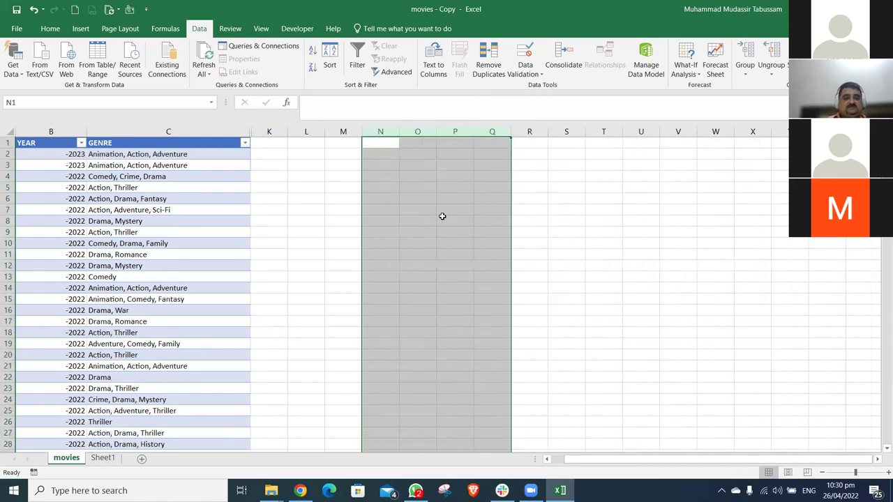
# Unhide the hidden table columns between C and K
pyautogui.moveTo(234, 131); pyautogui.dragTo(276, 132)
pyautogui.rightClick(276, 133)
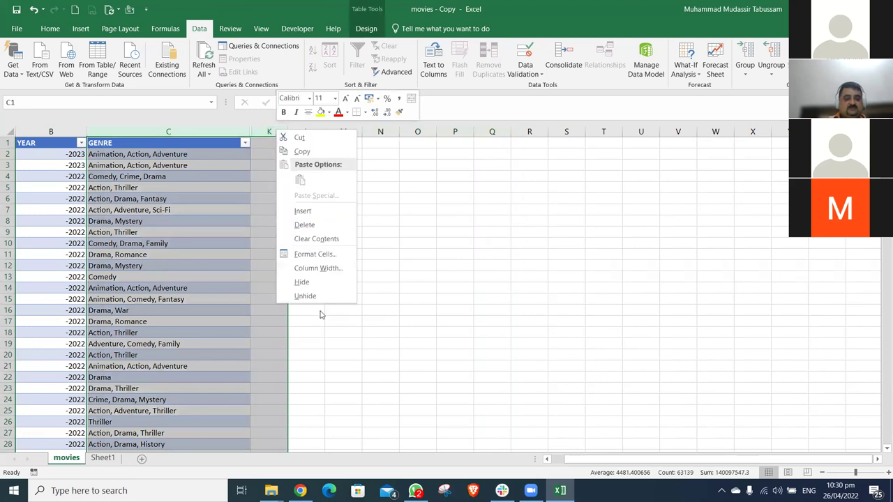
pyautogui.click(324, 298)
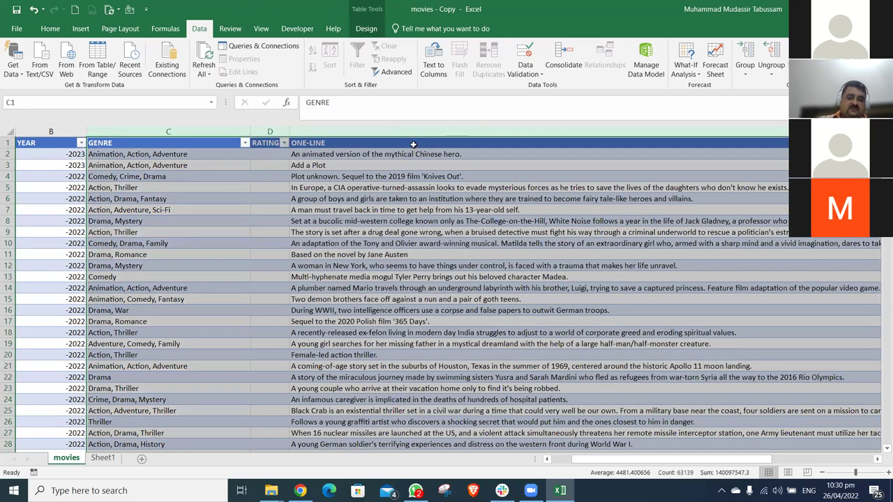
# Narrow the table's STARS column so that the columns after it fit closer together
pyautogui.click(412, 144)
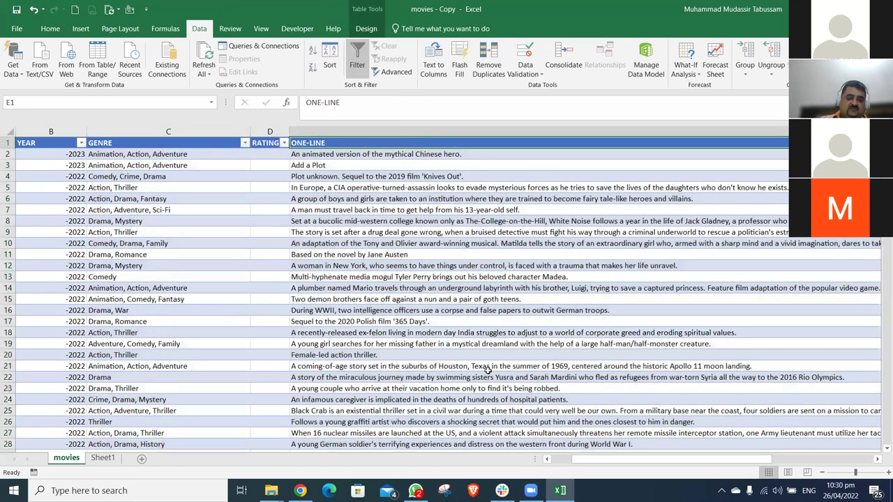
pyautogui.hotkey('ctrl', 'space')
pyautogui.moveTo(631, 459); pyautogui.dragTo(844, 477)
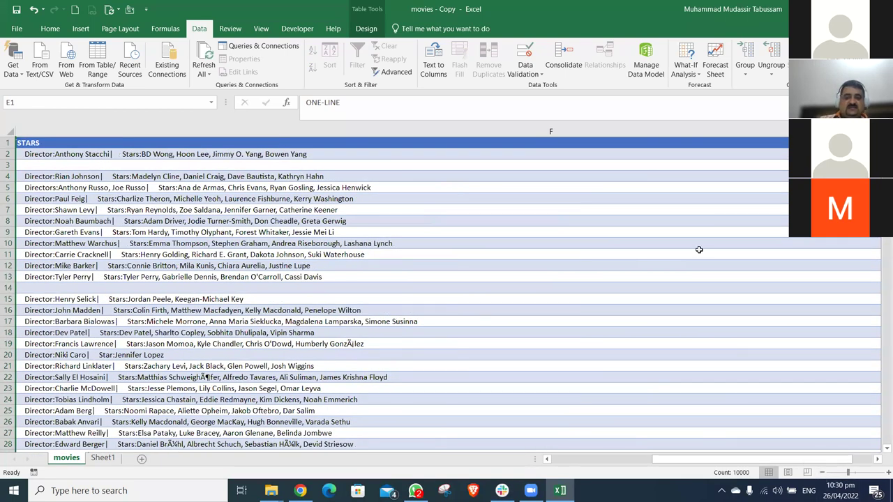
pyautogui.scroll(-3, 612, 134)
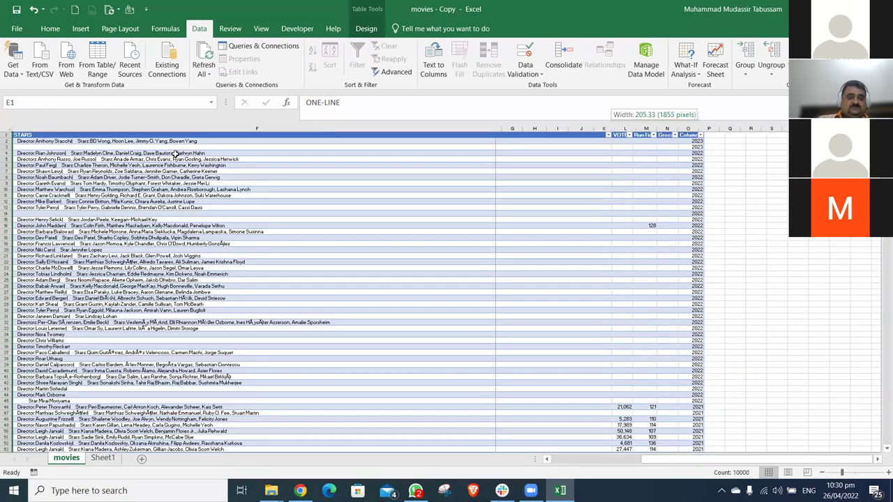
pyautogui.moveTo(175, 154); pyautogui.dragTo(174, 154)
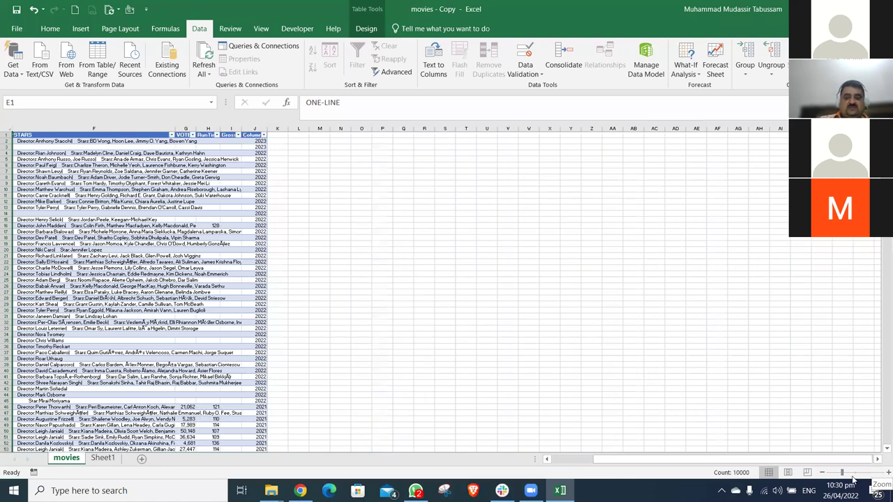
pyautogui.keyDown('ctrl'); pyautogui.scroll(4, 512, 328); pyautogui.keyUp('ctrl')
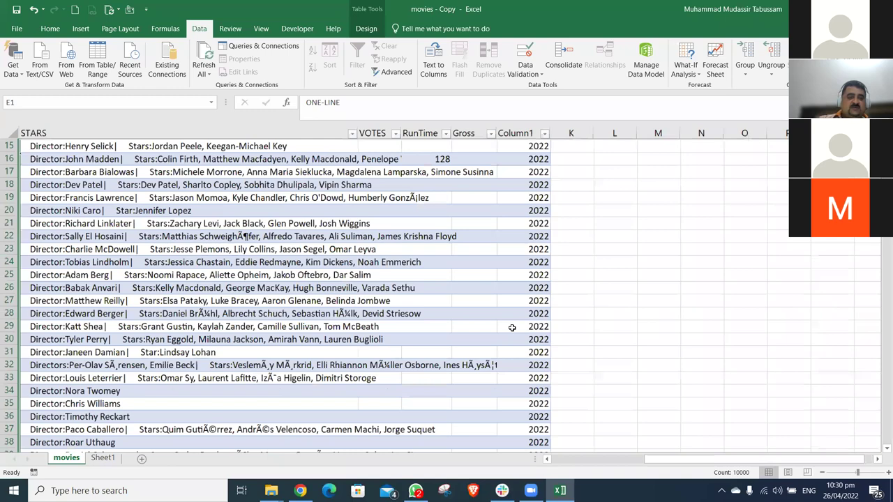
pyautogui.keyDown('ctrl'); pyautogui.scroll(1, 512, 328); pyautogui.keyUp('ctrl')
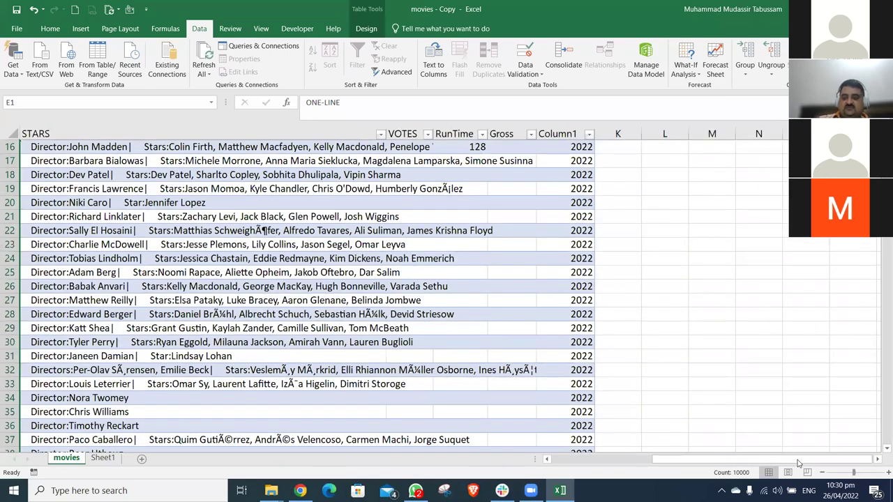
pyautogui.click(820, 474)
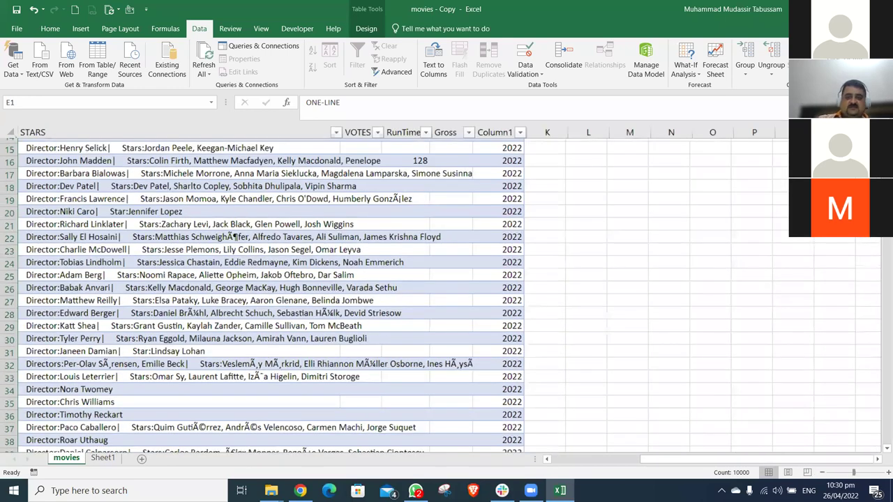
# Narrow the ONE-LINE and MOVIES columns so that more of the table fits in view
pyautogui.hotkey('ctrl', 'BackSpace')
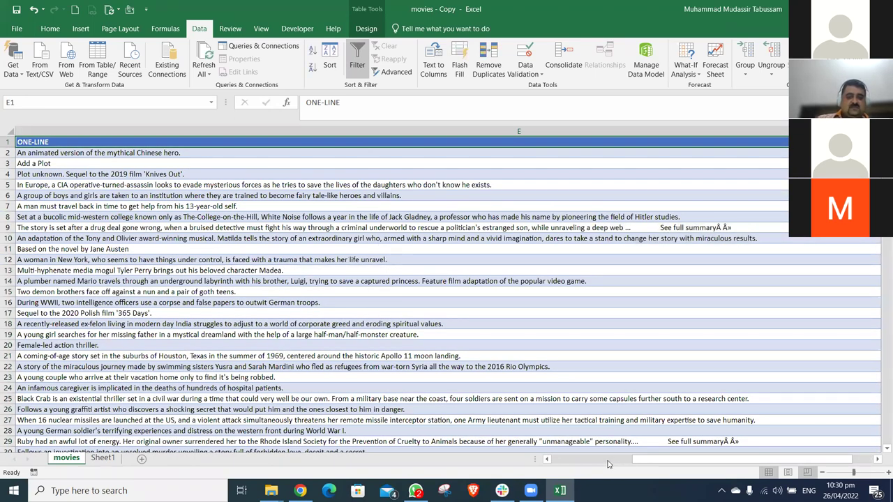
pyautogui.keyDown('ctrl'); pyautogui.scroll(-1, 308, 134); pyautogui.keyUp('ctrl')
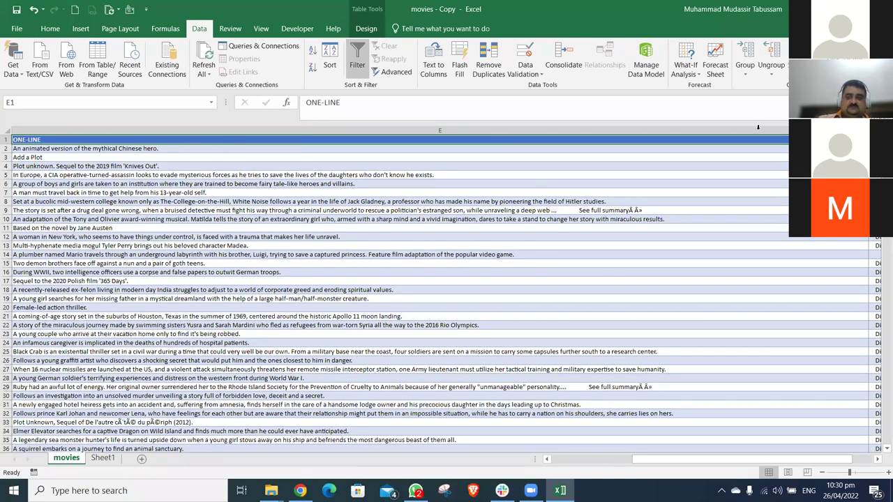
pyautogui.hotkey('ctrl', 'z')
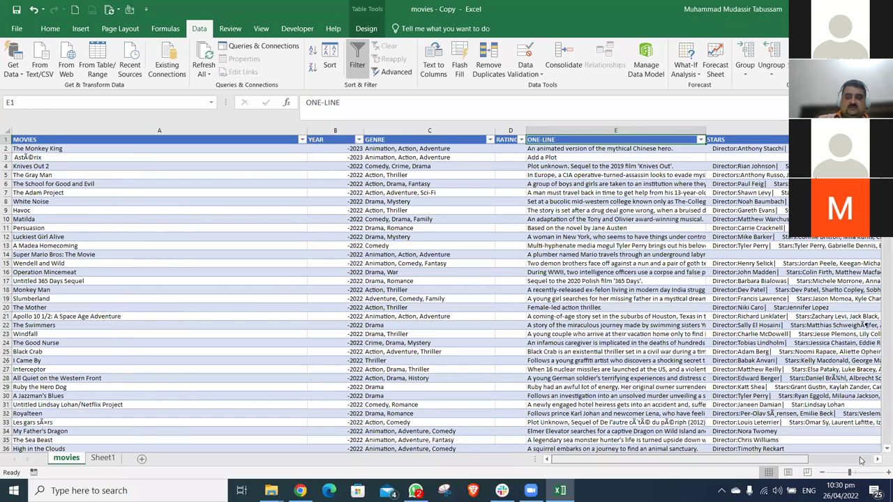
pyautogui.hotkey('ctrl', 'z')
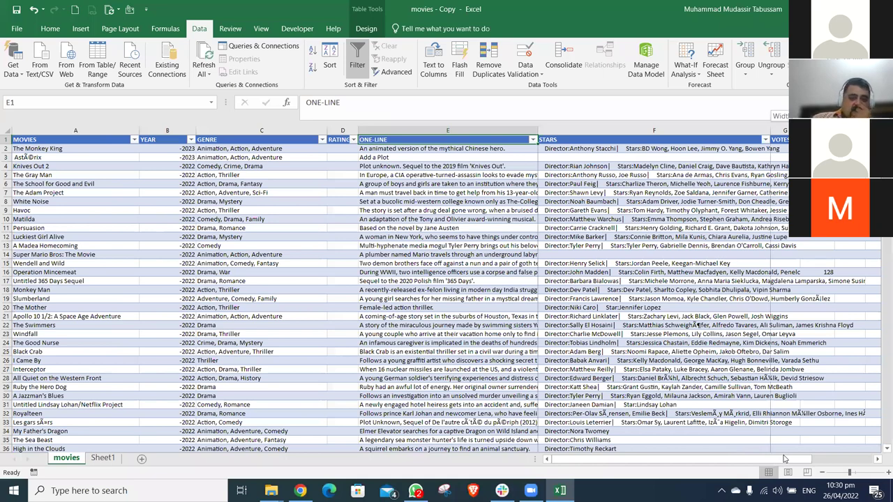
# Narrow the STARS column so that the VOTES, RunTime, Gross and Column1 columns fit in view
pyautogui.hotkey('ctrl', 'z')
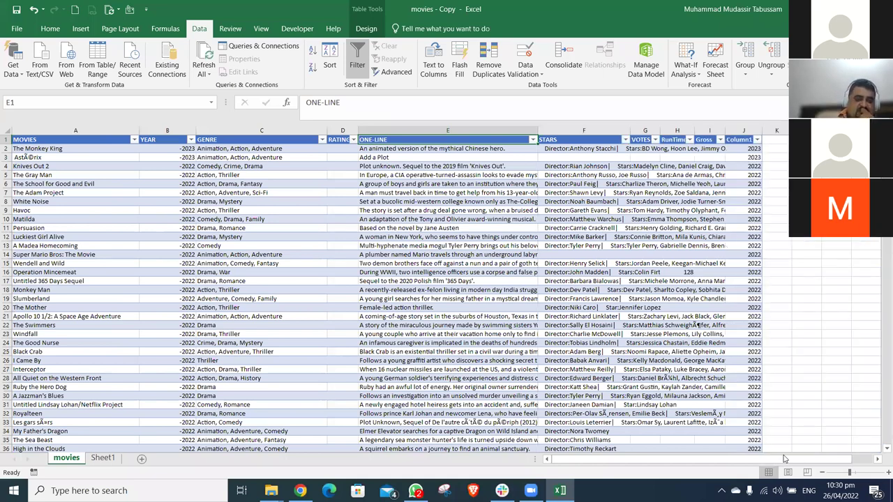
pyautogui.scroll(1, 784, 458)
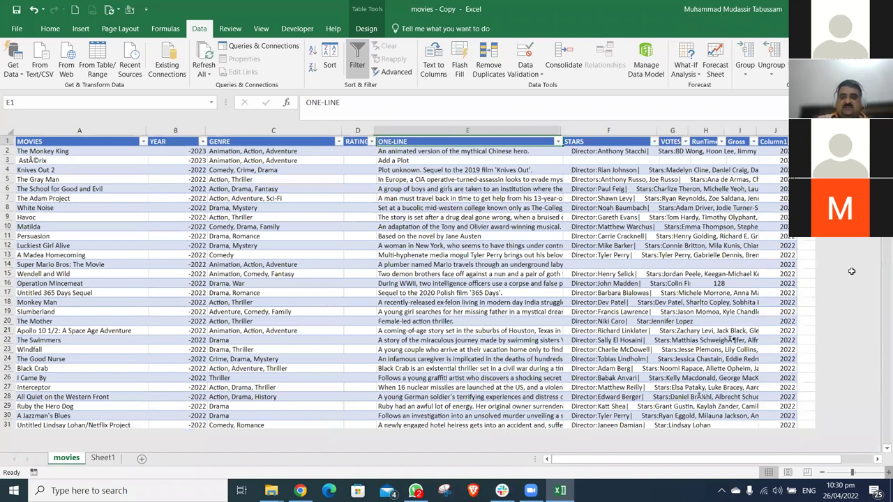
pyautogui.hscroll(5, 453, 157)
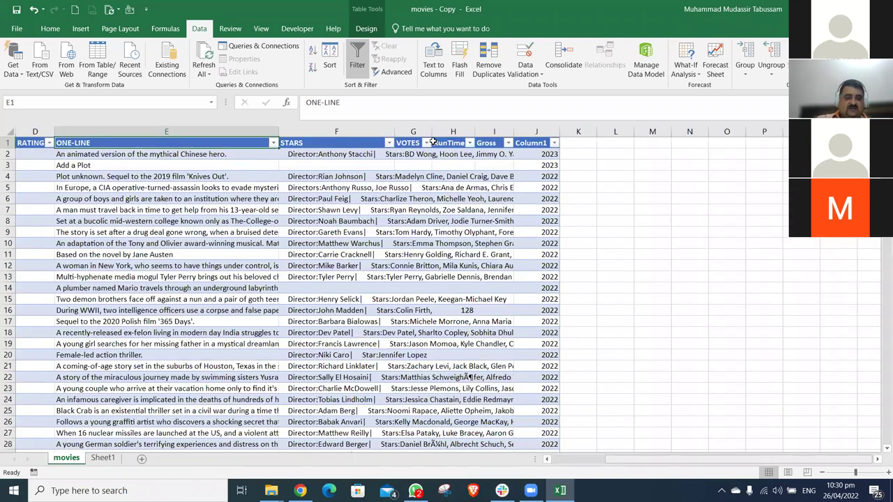
pyautogui.press('Left')
pyautogui.scroll(1, 476, 136)
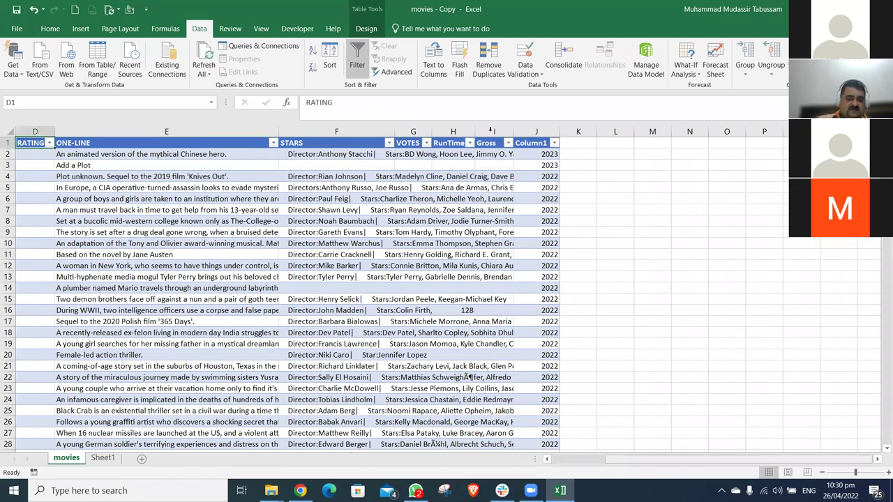
pyautogui.press('Left')
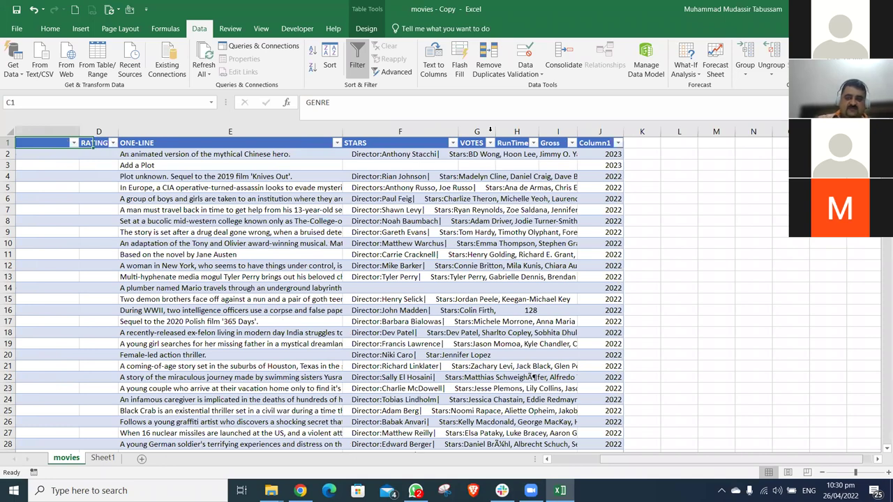
pyautogui.hscroll(-3, 490, 133)
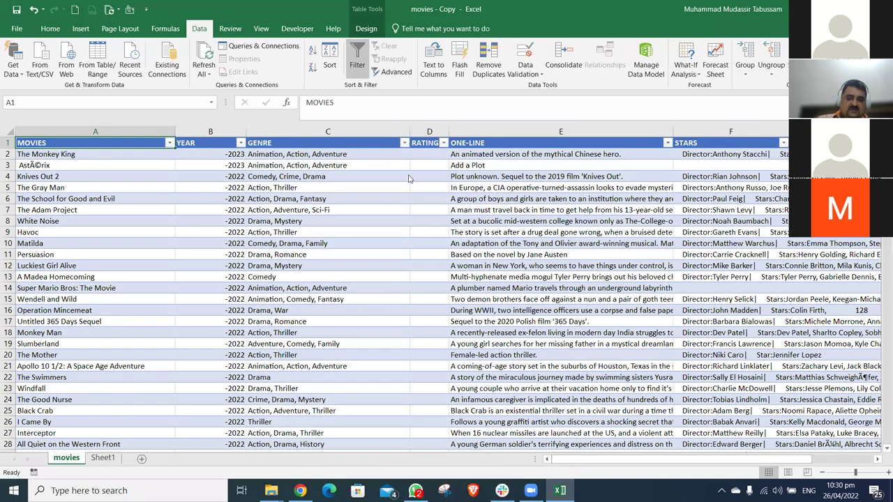
# Hide columns E through J, from ONE-LINE to Column1, in the movies table
pyautogui.hotkey('ctrl', 'space')
pyautogui.hotkey('shift', 'Right')
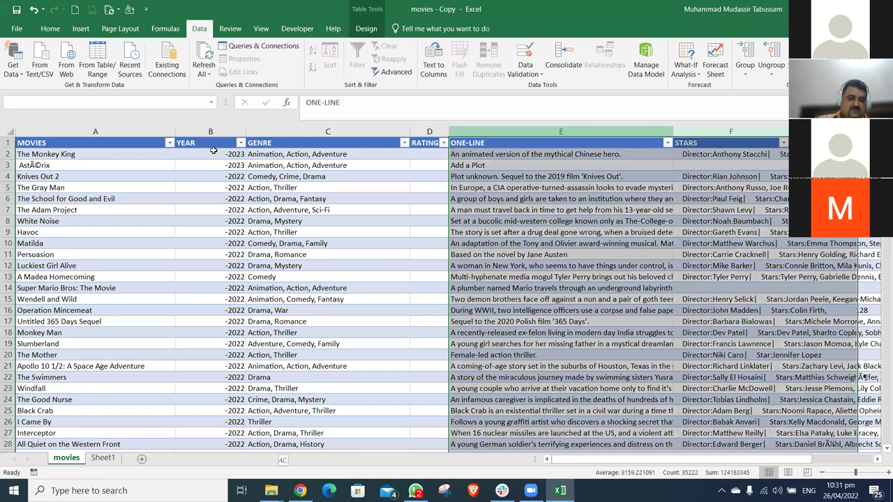
pyautogui.hotkey('shift', 'Right')
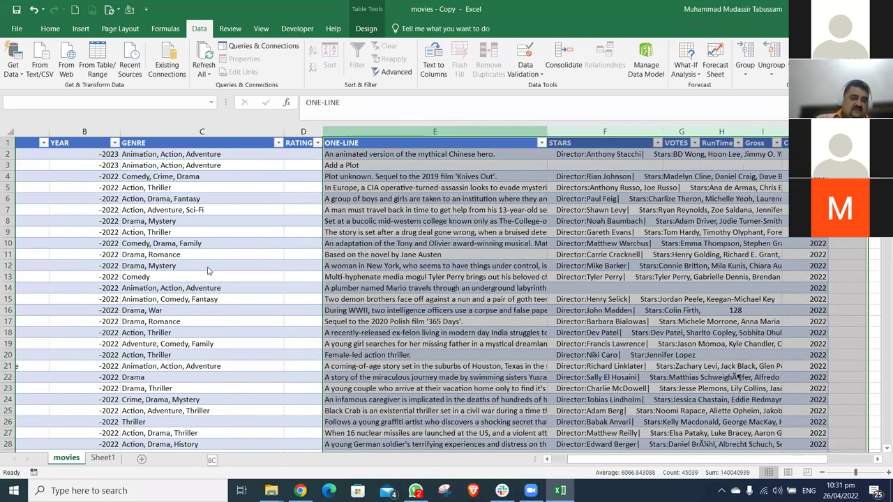
pyautogui.hotkey('alt', 'Down')
pyautogui.moveTo(206, 320); pyautogui.dragTo(204, 372)
pyautogui.click(199, 365)
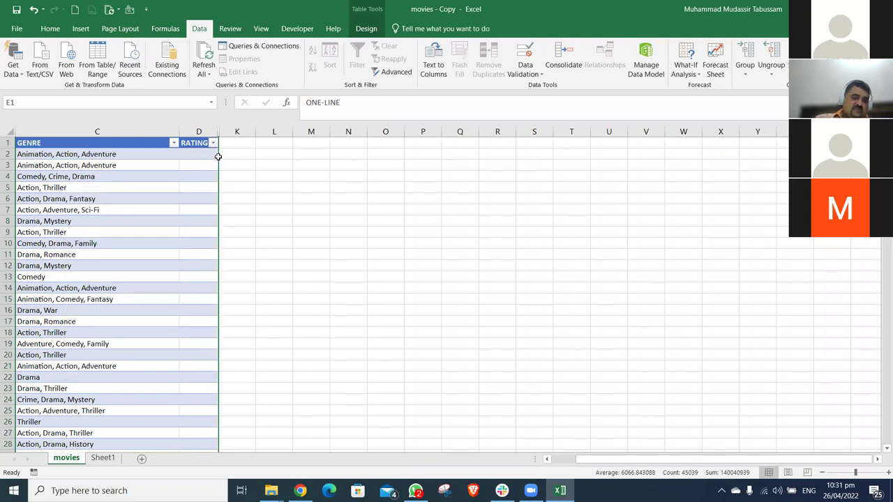
# Sort the movies table by the cell values in the RATING column, from smallest to largest
pyautogui.moveTo(214, 156); pyautogui.dragTo(212, 355)
pyautogui.click(214, 156)
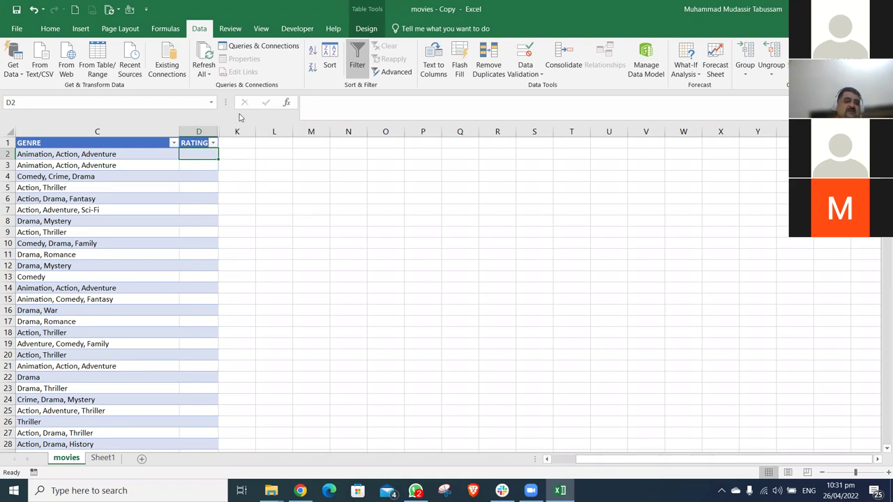
pyautogui.click(330, 59)
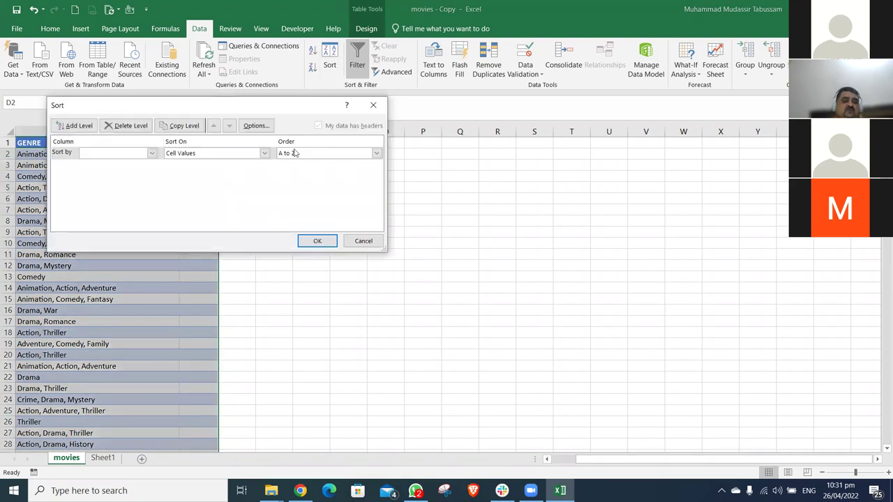
pyautogui.click(152, 154)
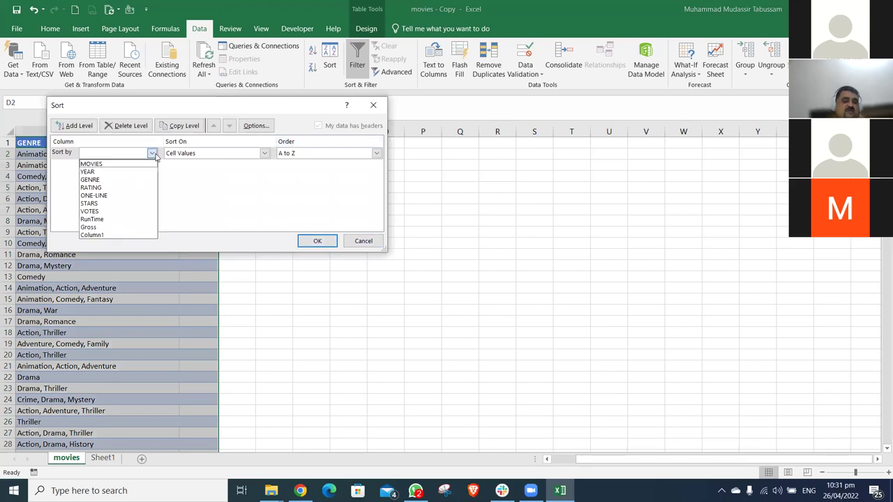
pyautogui.click(189, 112)
pyautogui.moveTo(189, 111); pyautogui.dragTo(347, 297)
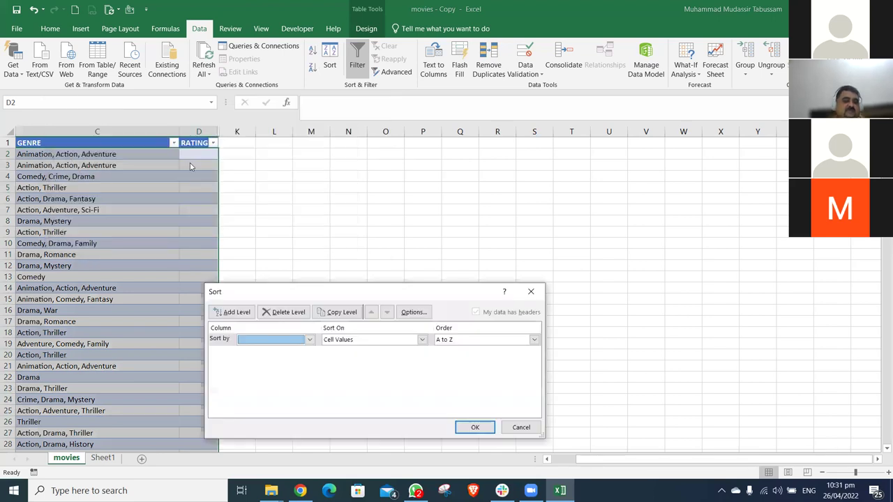
pyautogui.click(309, 340)
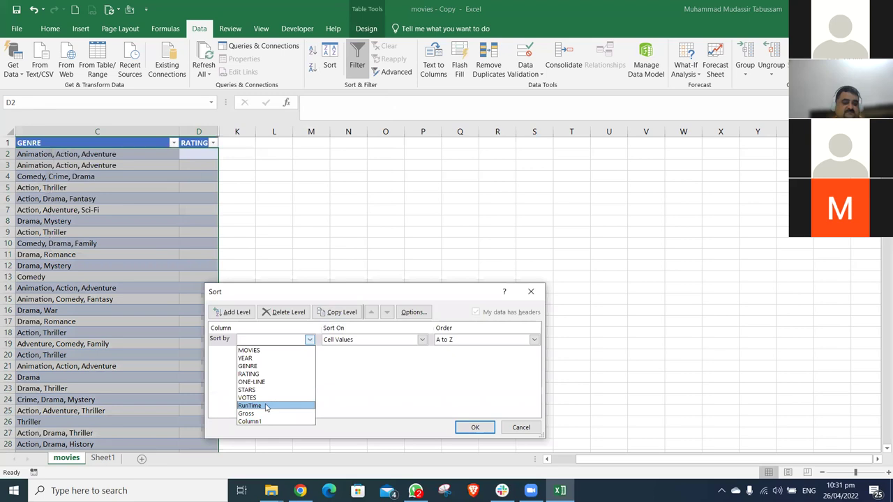
pyautogui.click(263, 375)
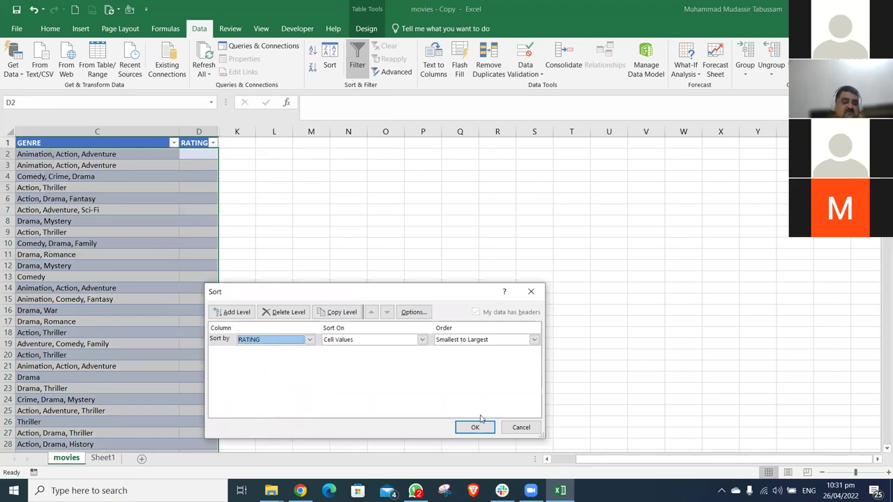
pyautogui.click(480, 425)
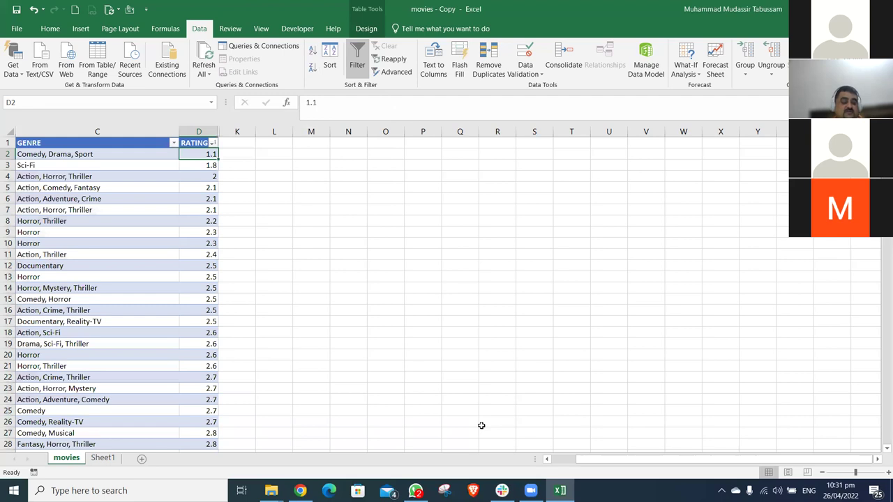
# Examine the end of the sorted RATING column for missing values, and return to the first rating
pyautogui.hotkey('ctrl', 'Down')
pyautogui.press('Down')
pyautogui.press('Down')
pyautogui.press('Down')
pyautogui.press('Down')
pyautogui.press('Down')
pyautogui.press('Down')
pyautogui.press('Down')
pyautogui.press('Down')
pyautogui.press('Down')
pyautogui.press('Down')
pyautogui.press('Down')
pyautogui.press('Down')
pyautogui.press('Down')
pyautogui.press('Down')
pyautogui.press('Down')
pyautogui.press('Down')
pyautogui.press('Down')
pyautogui.press('Down')
pyautogui.press('Down')
pyautogui.press('Down')
pyautogui.press('Down')
pyautogui.press('Down')
pyautogui.press('Down')
pyautogui.press('Down')
pyautogui.press('Down')
pyautogui.press('Down')
pyautogui.press('Down')
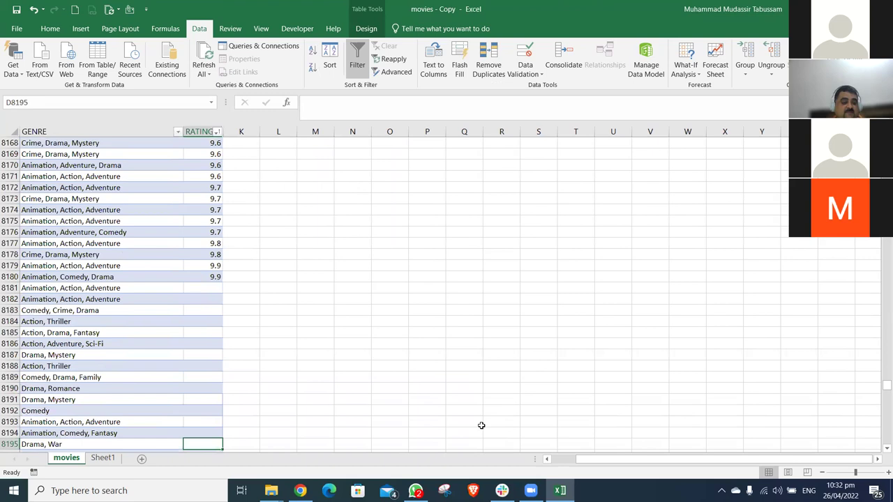
pyautogui.press('Down')
pyautogui.press('Down')
pyautogui.press('Down')
pyautogui.press('Down')
pyautogui.press('Down')
pyautogui.press('Down')
pyautogui.press('Down')
pyautogui.press('Down')
pyautogui.press('Down')
pyautogui.press('Down')
pyautogui.press('Down')
pyautogui.press('Down')
pyautogui.press('Down')
pyautogui.press('Down')
pyautogui.press('Down')
pyautogui.press('Down')
pyautogui.press('Down')
pyautogui.press('Down')
pyautogui.press('Down')
pyautogui.press('Down')
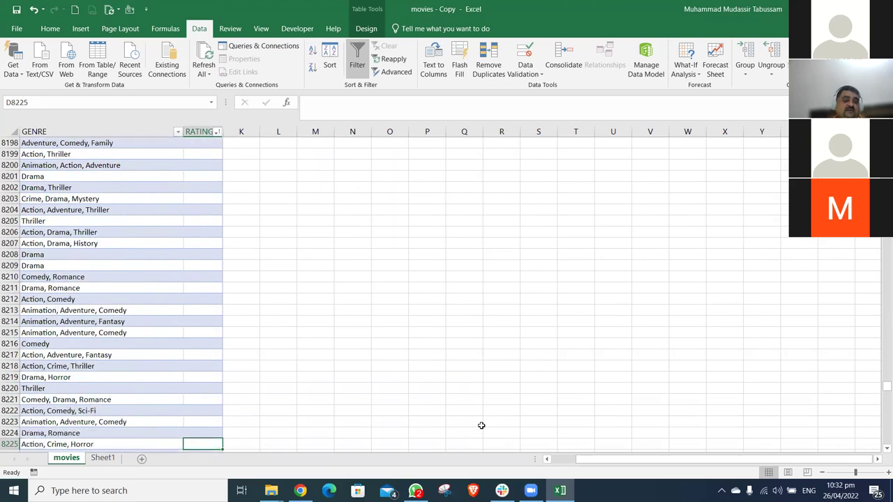
pyautogui.hotkey('ctrl', 'Up')
pyautogui.hotkey('ctrl', 'Up')
pyautogui.click(209, 153)
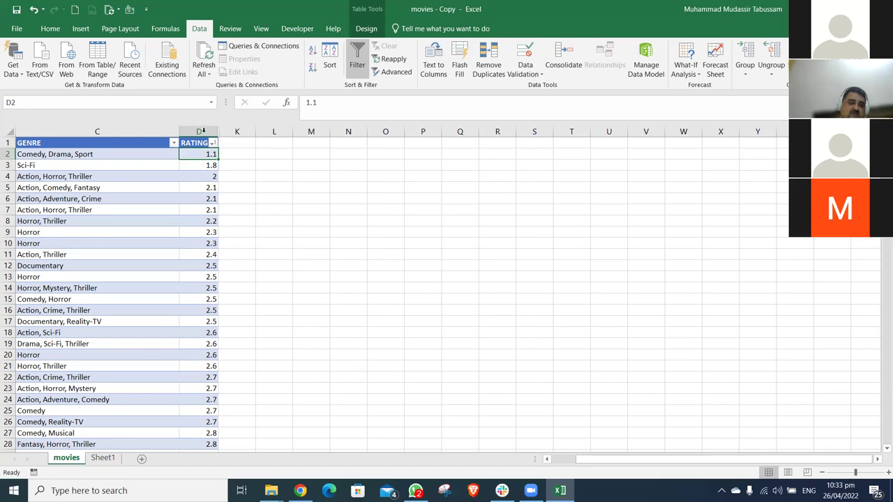
# Copy the entire RATING column into column E of a new worksheet
pyautogui.click(201, 131)
pyautogui.hotkey('ctrl', 'c')
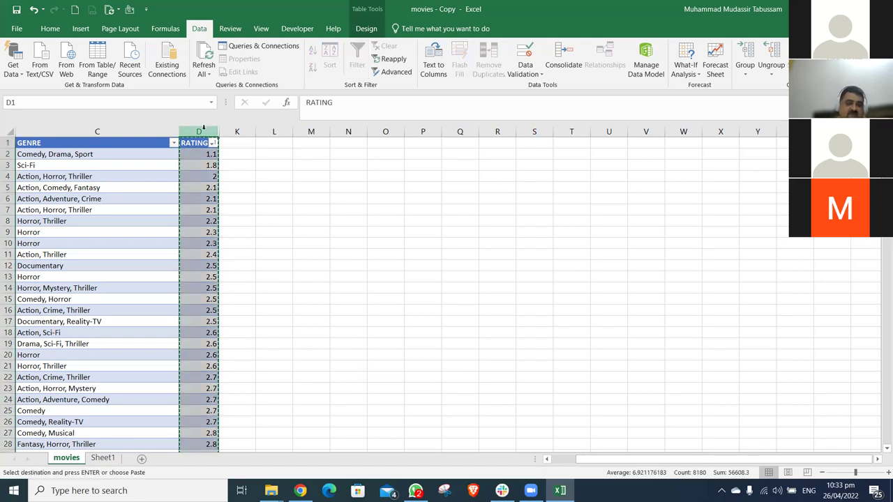
pyautogui.click(141, 458)
pyautogui.click(192, 131)
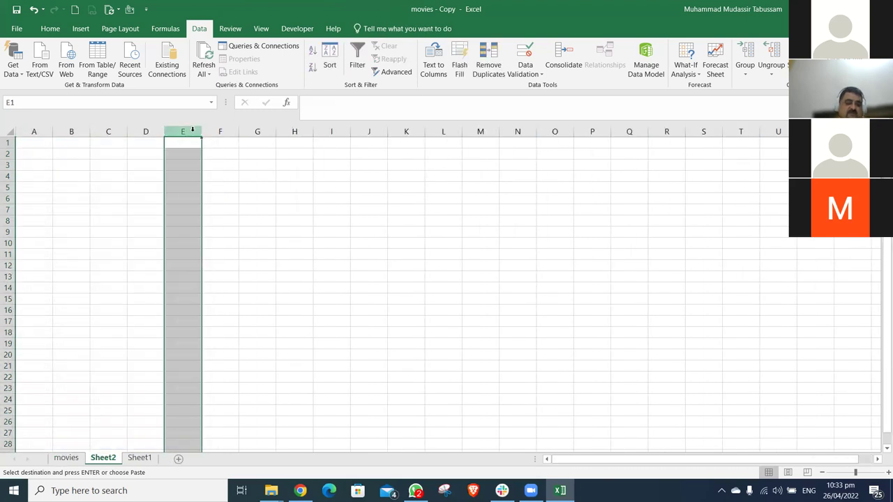
pyautogui.hotkey('ctrl', 'v')
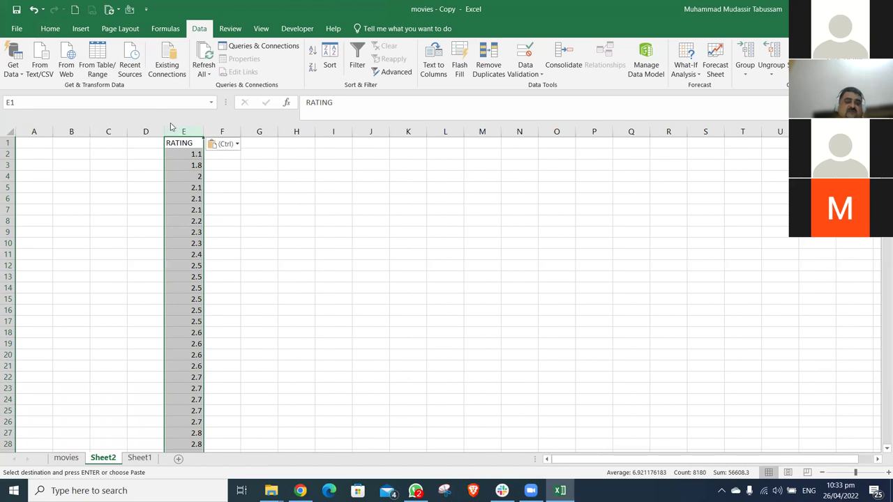
pyautogui.rightClick(177, 132)
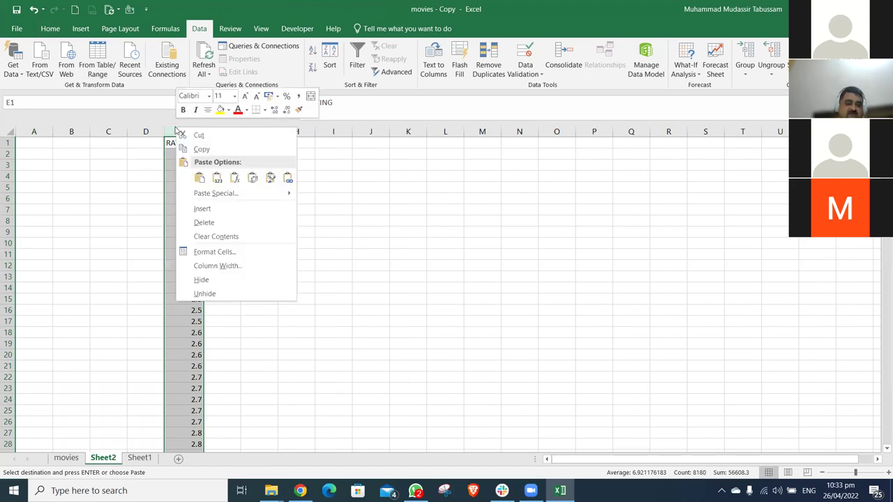
pyautogui.press('Escape')
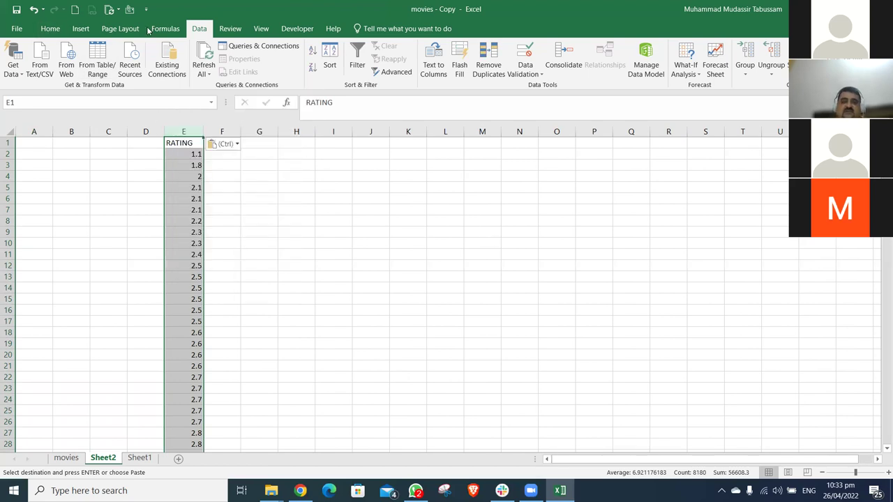
pyautogui.click(44, 30)
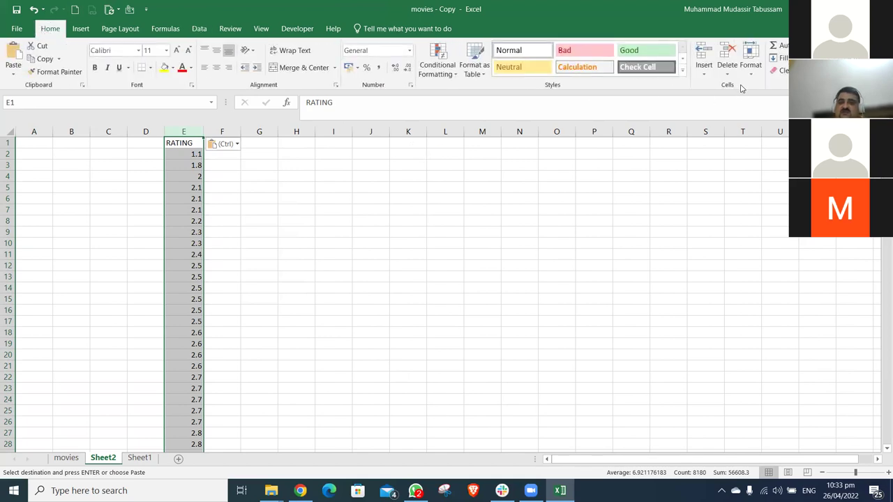
pyautogui.click(732, 76)
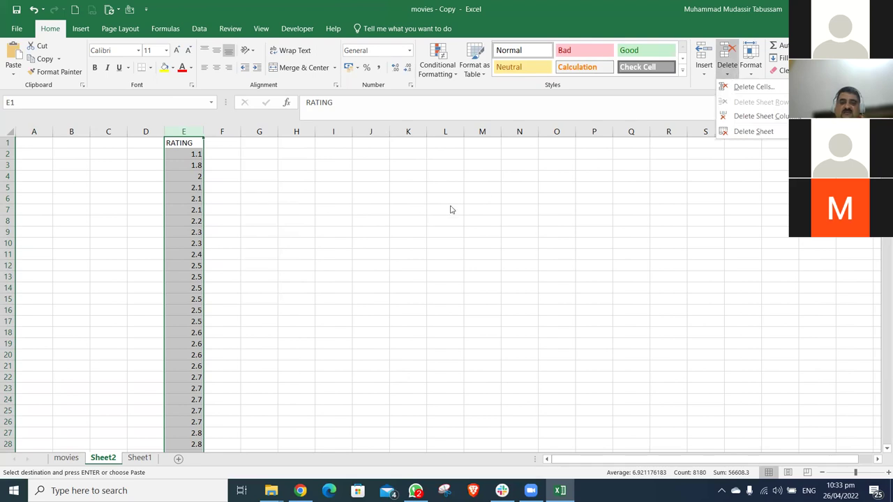
pyautogui.hotkey('ctrl', 'v')
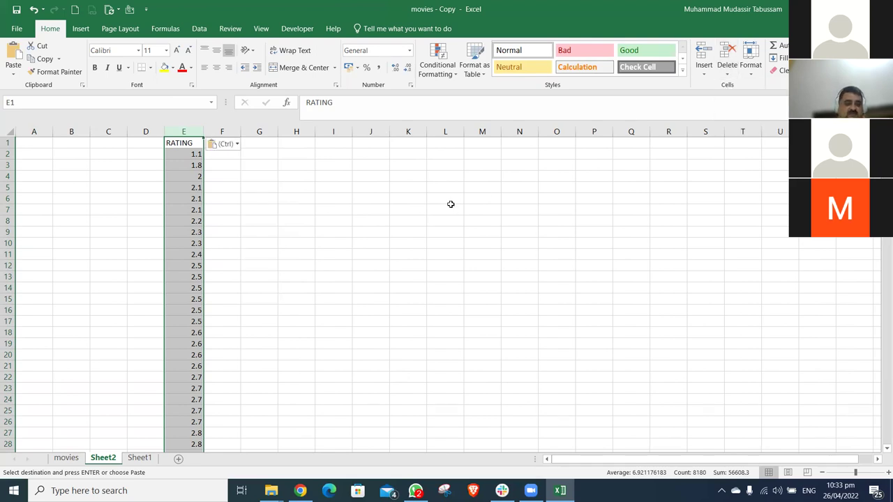
pyautogui.hotkey('alt', 'a')
pyautogui.press('m')
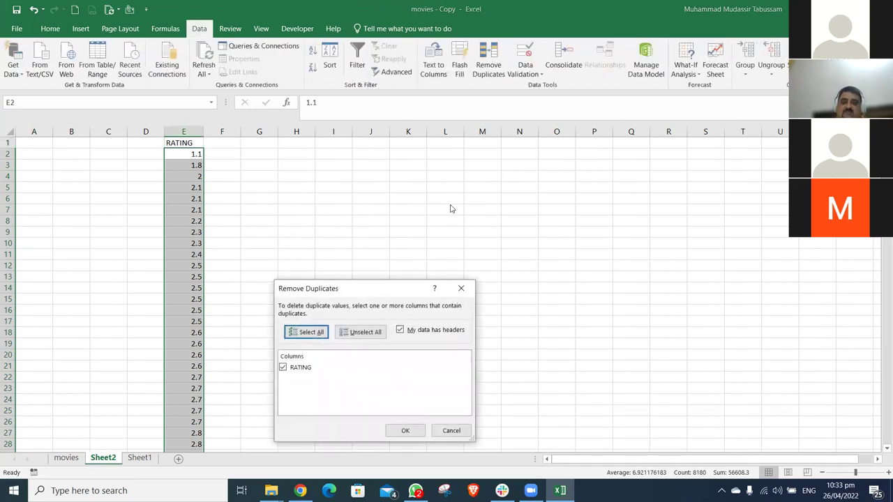
pyautogui.click(447, 433)
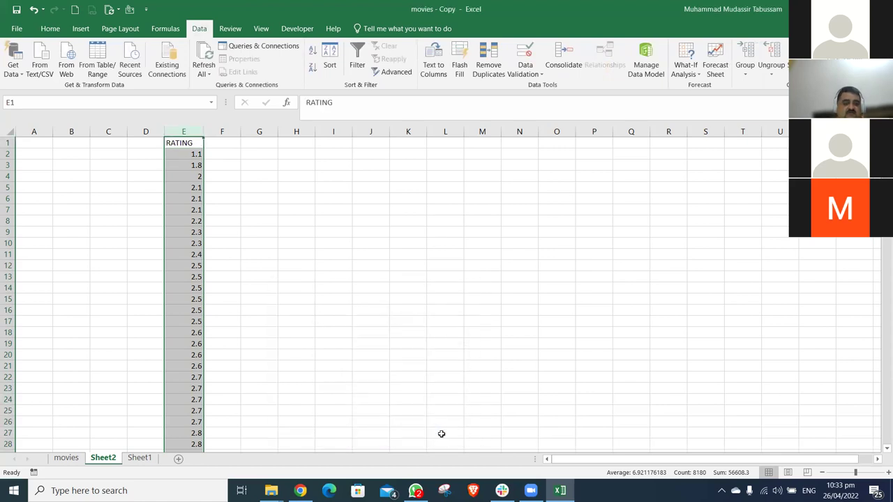
pyautogui.press('alt')
pyautogui.press('a')
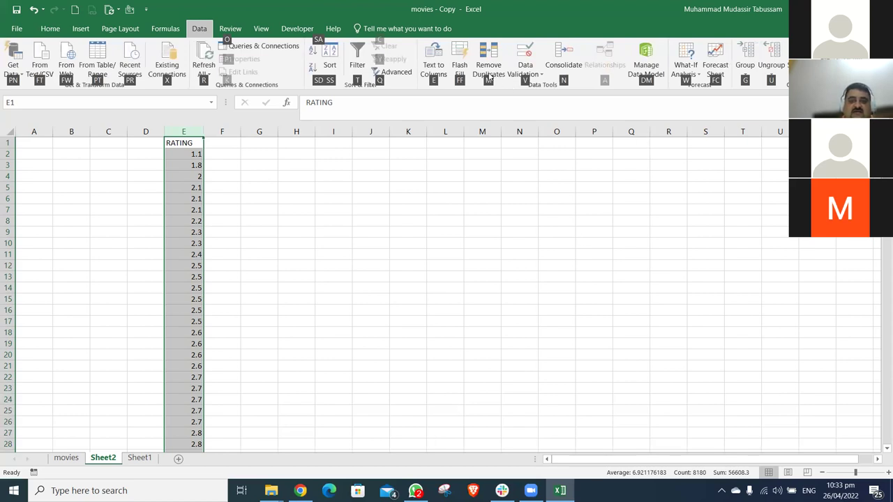
pyautogui.click(504, 231)
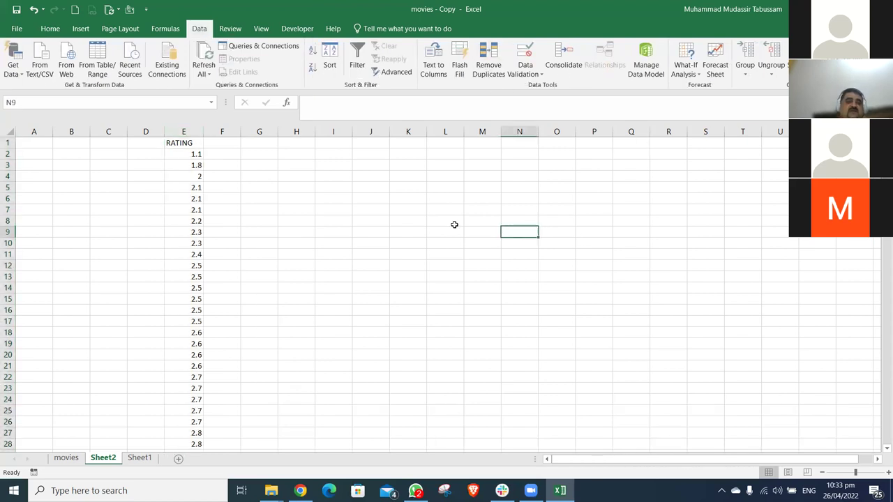
# Review the Remove Duplicates options for the copied RATING column, and close them without applying anything
pyautogui.click(195, 132)
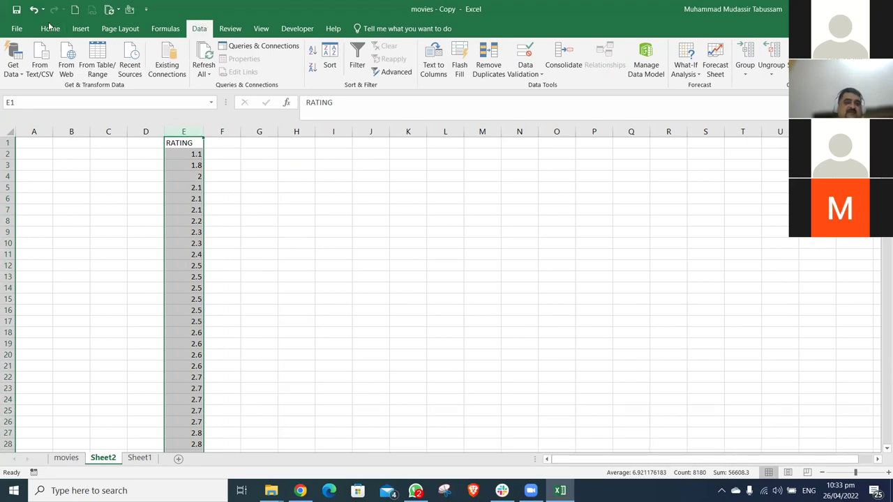
pyautogui.scroll(4, 201, 27)
pyautogui.click(199, 30)
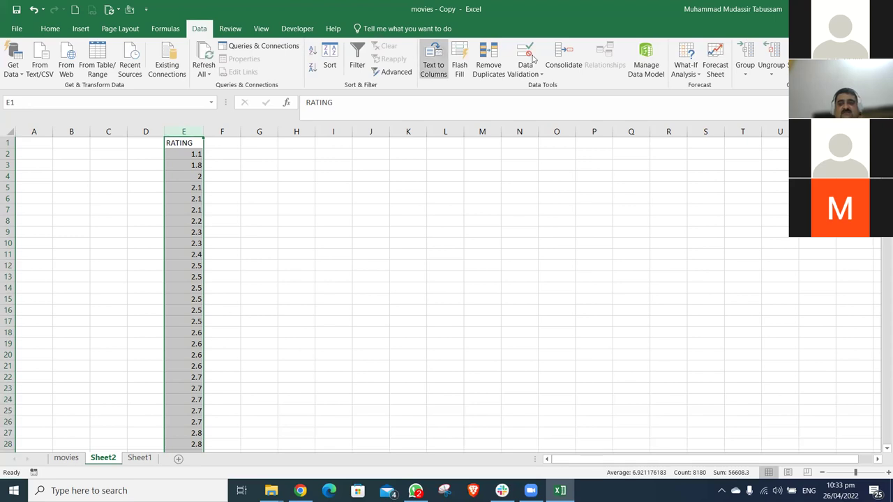
pyautogui.click(490, 66)
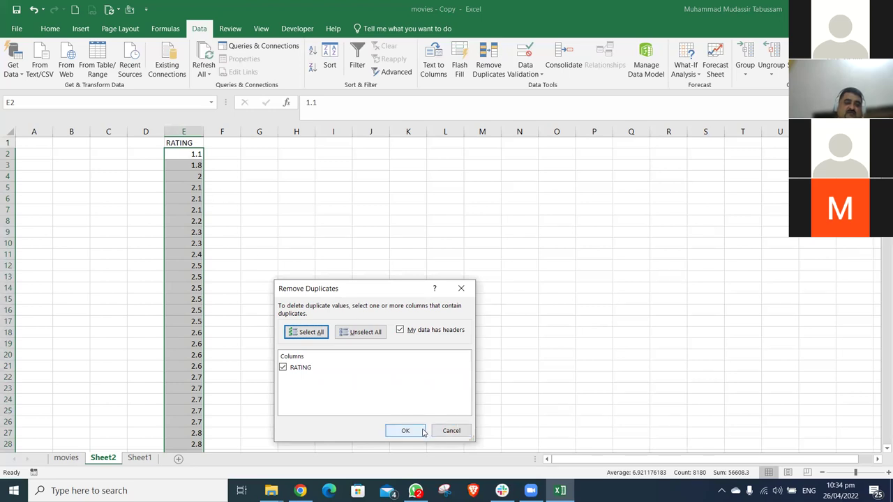
pyautogui.click(452, 431)
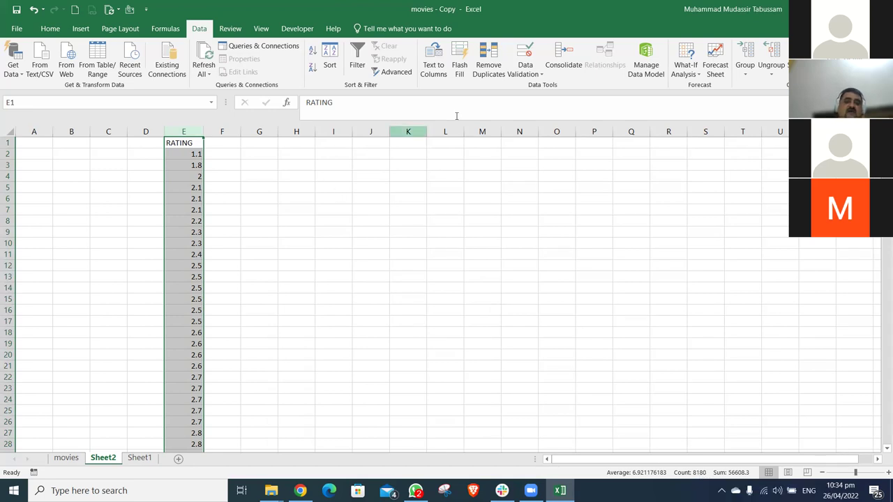
# Remove the duplicate values from the copied RATING column, keeping its header
pyautogui.click(492, 62)
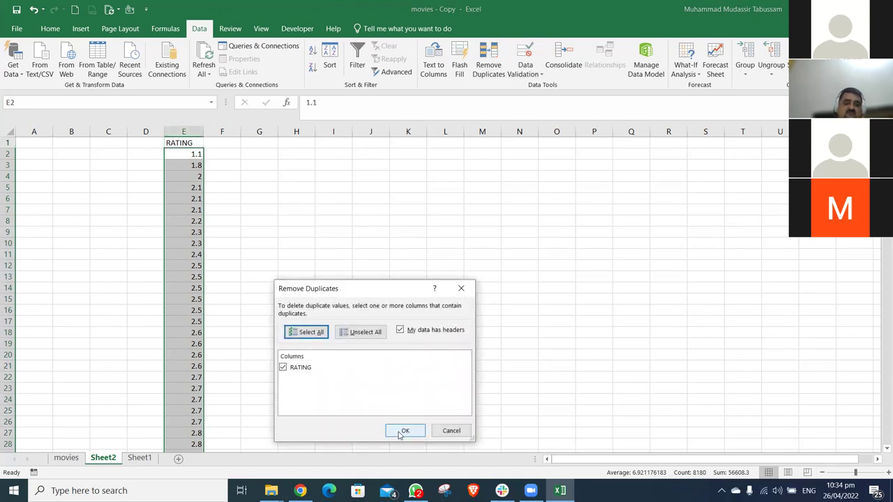
pyautogui.click(403, 428)
pyautogui.click(452, 278)
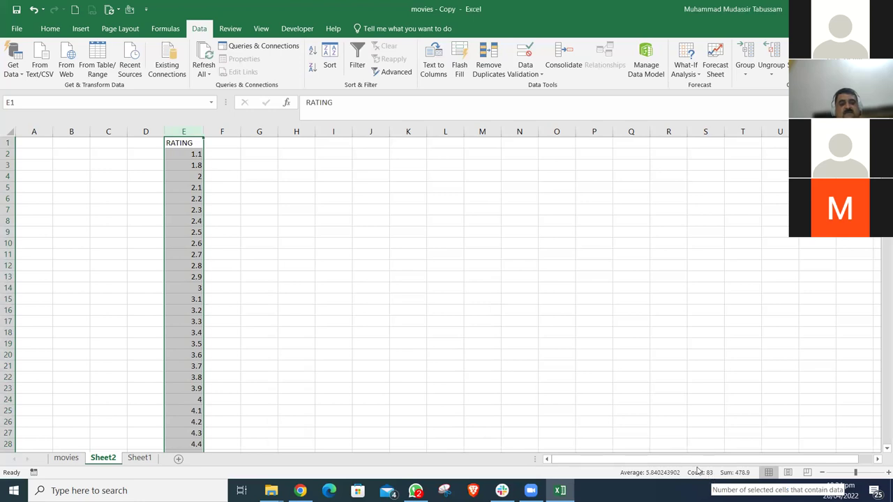
# Examine the list of unique ratings in column E from its first value to its last
pyautogui.click(352, 324)
pyautogui.press('Left')
pyautogui.press('Left')
pyautogui.press('Left')
pyautogui.press('Left')
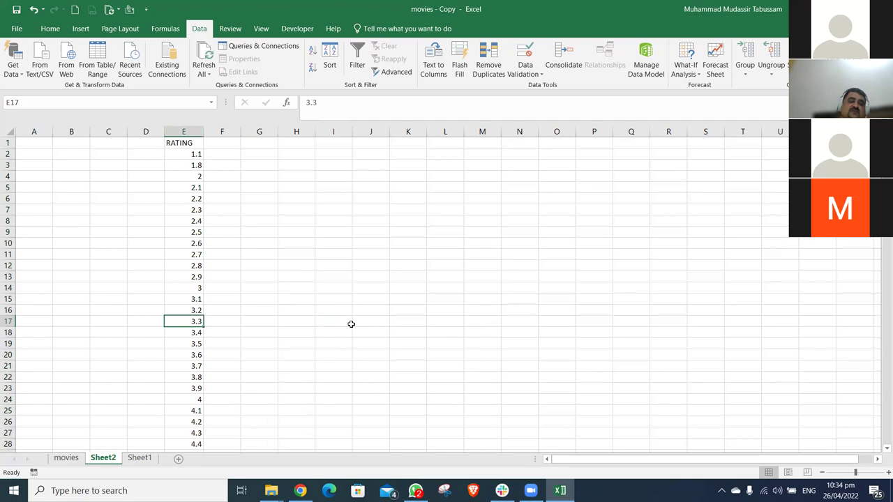
pyautogui.hotkey('ctrl', 'Up')
pyautogui.hotkey('ctrl', 'Down')
pyautogui.hotkey('ctrl', 'Up')
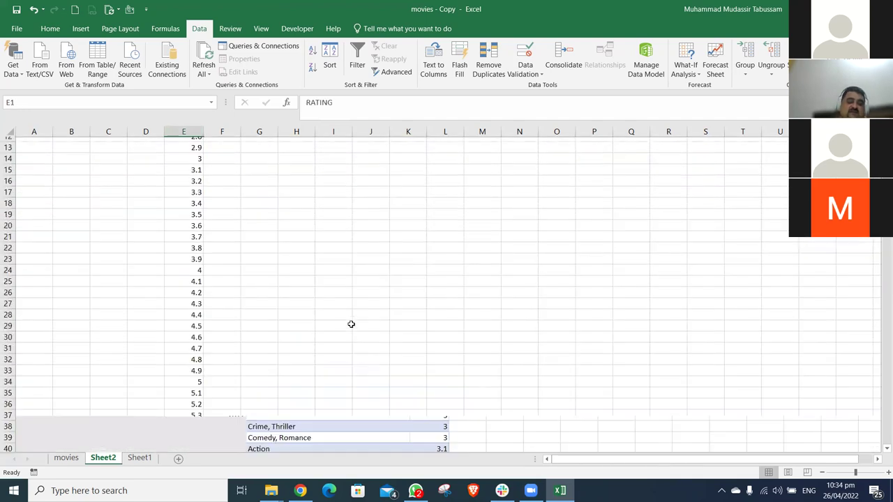
pyautogui.press('Down')
pyautogui.hotkey('ctrl', 'Down')
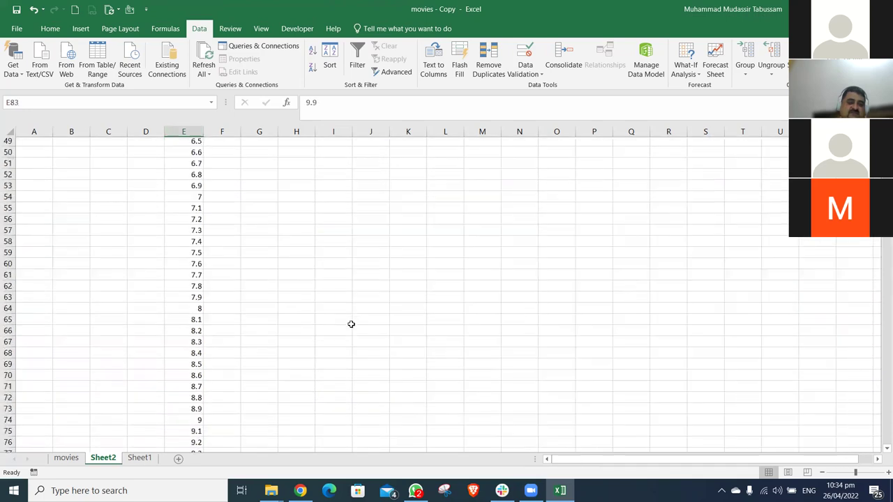
pyautogui.hotkey('ctrl', 'Up')
pyautogui.press('Right')
pyautogui.press('Down')
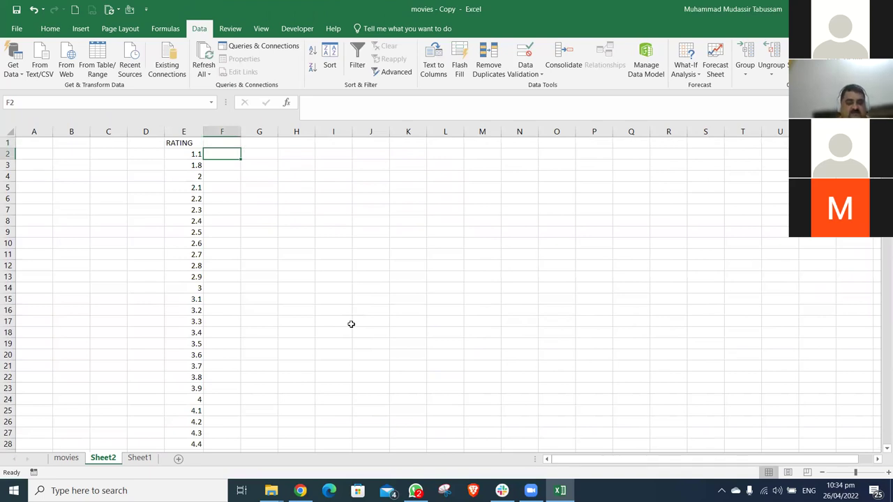
pyautogui.press('Left')
pyautogui.hotkey('ctrl', 'Down')
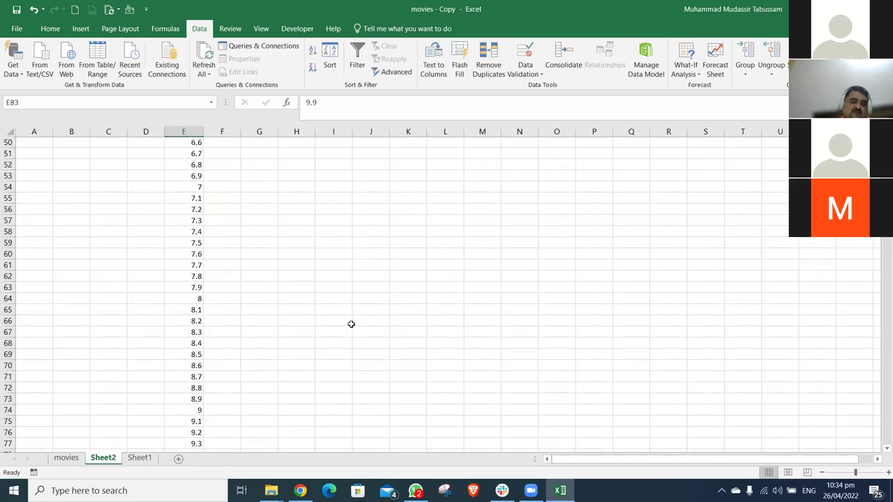
pyautogui.hotkey('ctrl', 'Up')
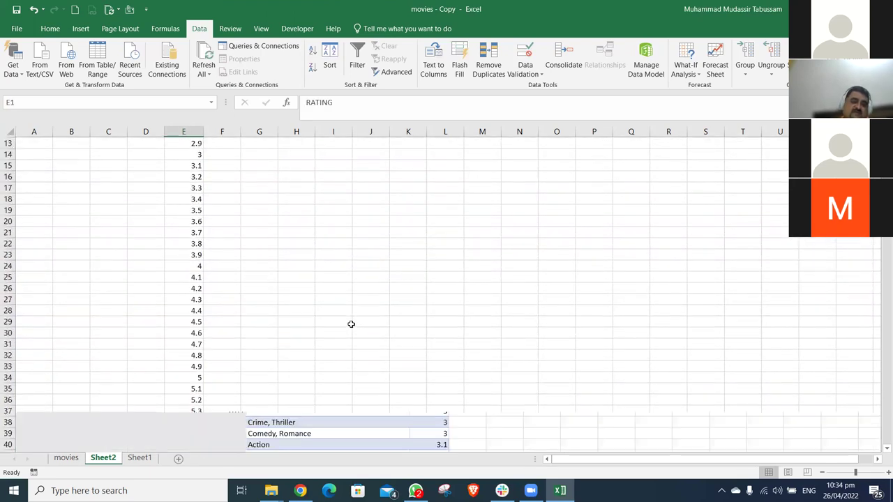
# Enter the range label <=3 in F2, beside the lowest rating
pyautogui.press('Right')
pyautogui.press('Down')
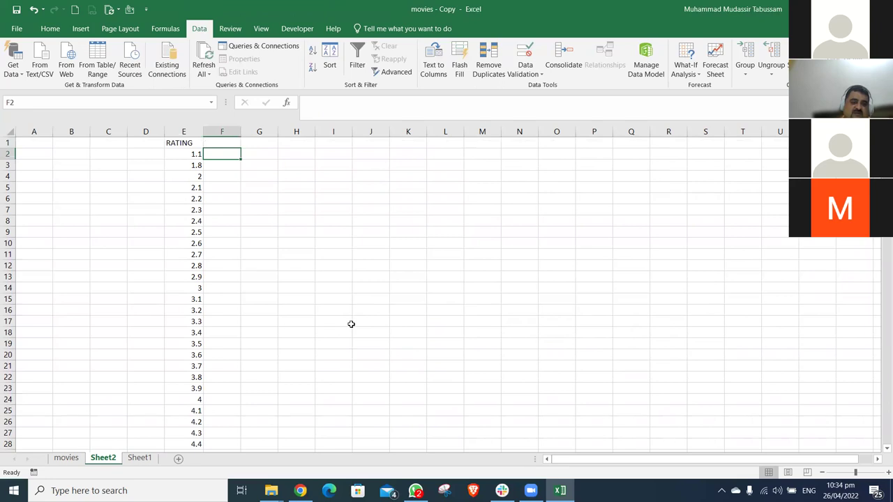
pyautogui.write('<=')
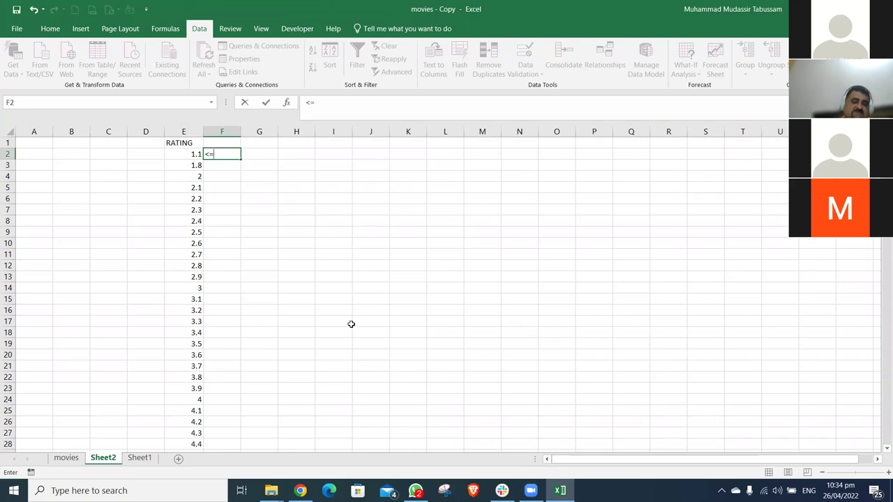
pyautogui.press('Return')
pyautogui.press('Up')
pyautogui.press('F2')
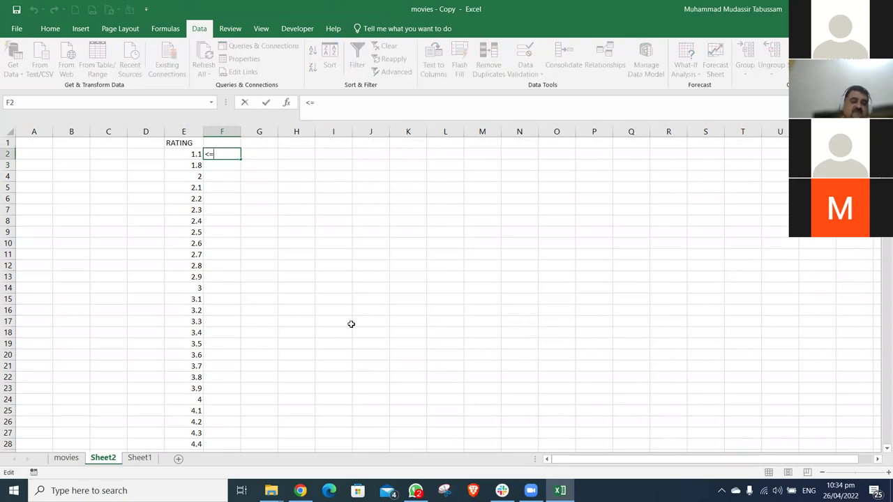
pyautogui.scroll(-5, 350, 324)
pyautogui.press('Return')
pyautogui.scroll(5, 351, 324)
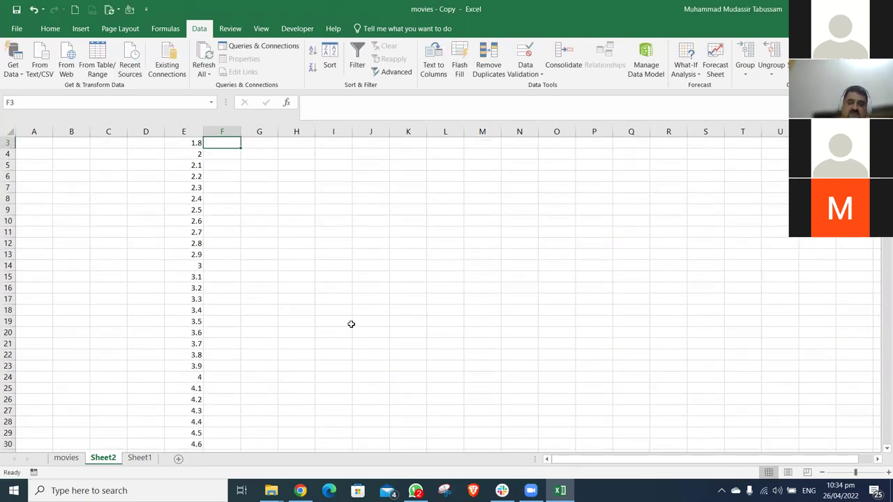
pyautogui.press('Up')
pyautogui.scroll(1, 351, 324)
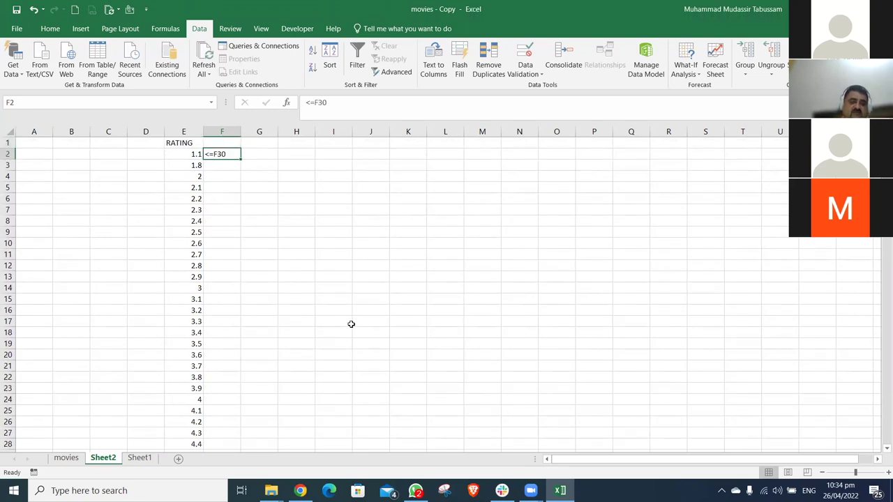
pyautogui.press('F2')
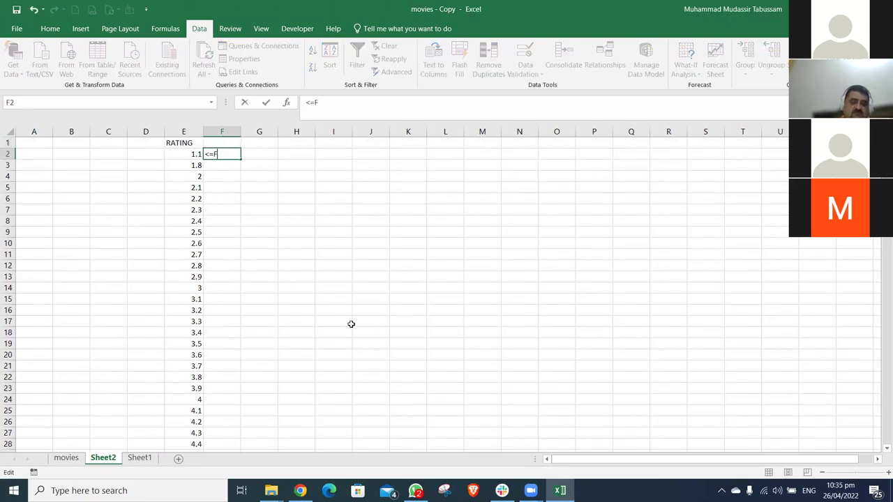
pyautogui.press('Return')
pyautogui.press('Up')
# Copy the <=3 label down through F14, beside every rating up to 3
pyautogui.hotkey('ctrl', 'c')
pyautogui.press('Down')
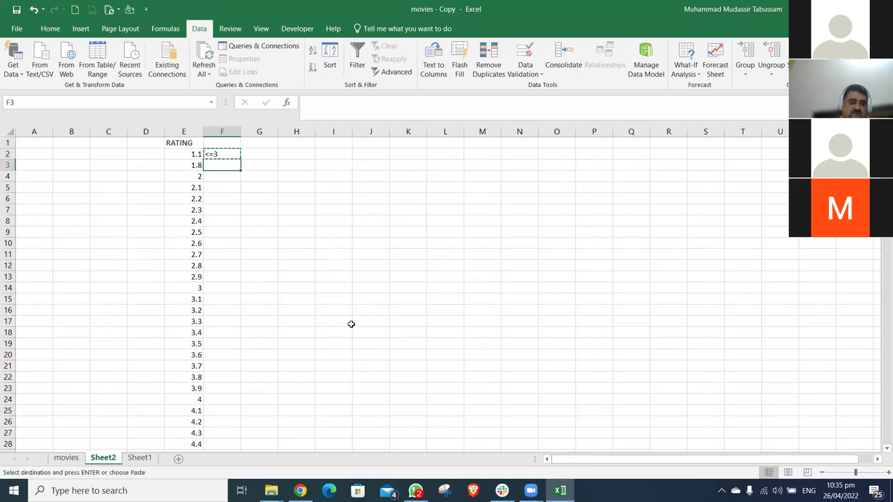
pyautogui.hotkey('shift', 'Down')
pyautogui.hotkey('shift', 'Down')
pyautogui.hotkey('shift', 'Down')
pyautogui.hotkey('shift', 'Down')
pyautogui.hotkey('shift', 'Down')
pyautogui.hotkey('shift', 'Down')
pyautogui.hotkey('shift', 'Down')
pyautogui.hotkey('shift', 'Down')
pyautogui.hotkey('shift', 'Down')
pyautogui.hotkey('shift', 'Down')
pyautogui.hotkey('shift', 'Down')
pyautogui.hotkey('ctrl', 'v')
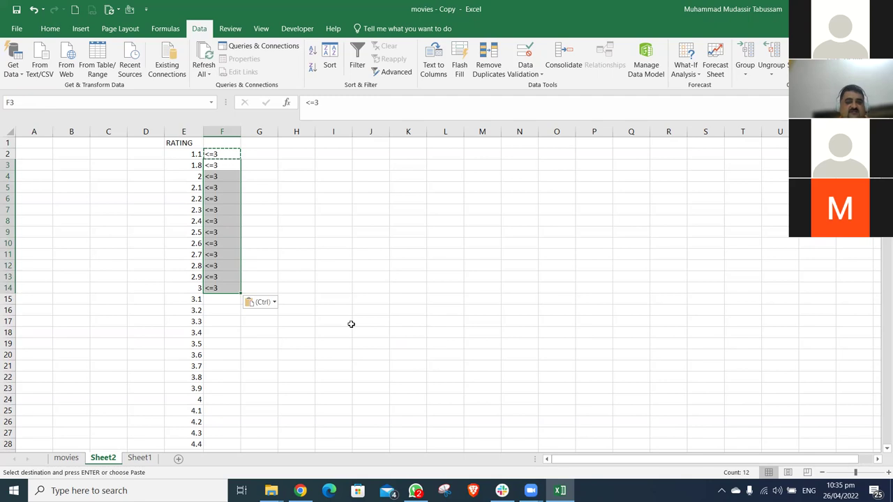
pyautogui.click(397, 266)
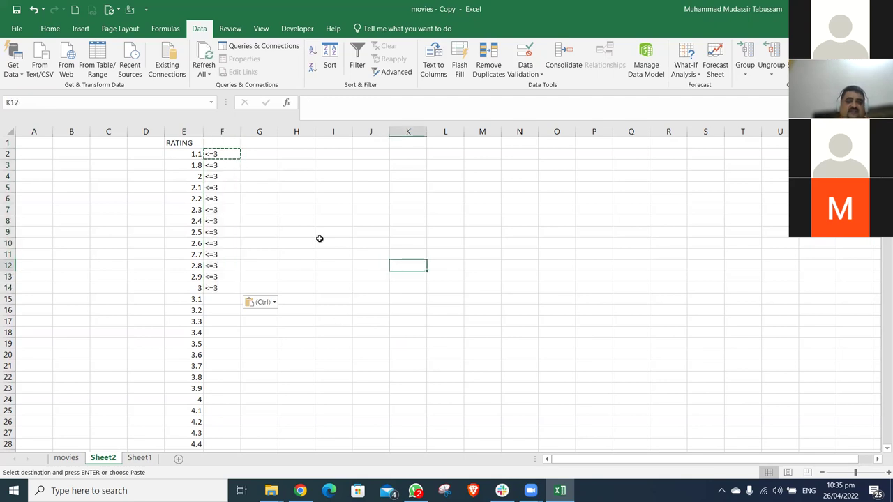
# Enter the range label <=6 in F15, beside the 3.1 rating
pyautogui.click(214, 288)
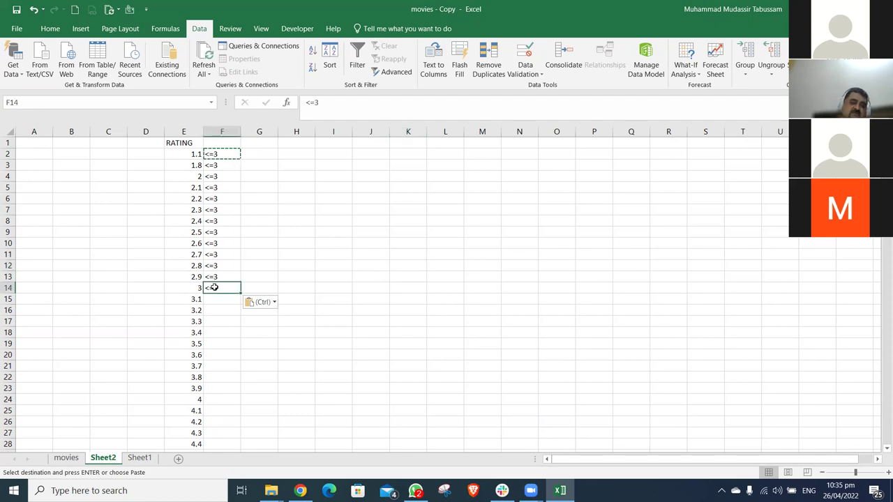
pyautogui.scroll(-2, 214, 287)
pyautogui.click(223, 233)
pyautogui.write('<')
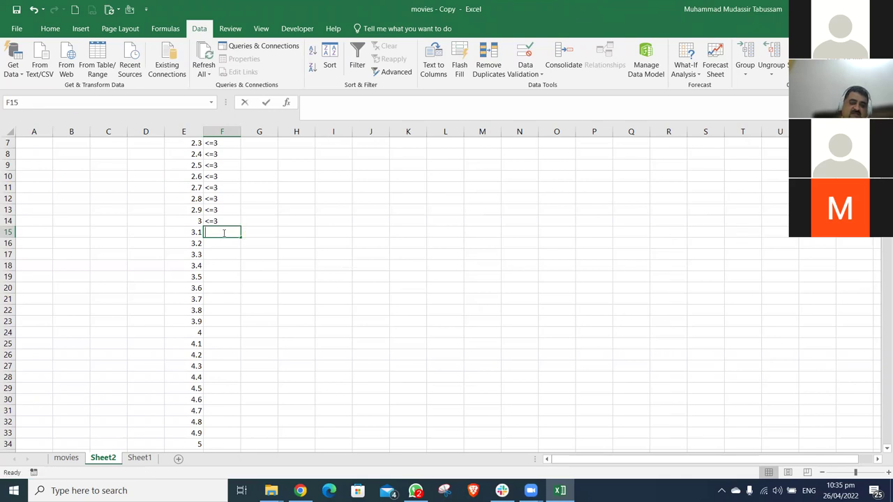
pyautogui.write('=6')
pyautogui.press('Return')
pyautogui.click(223, 232)
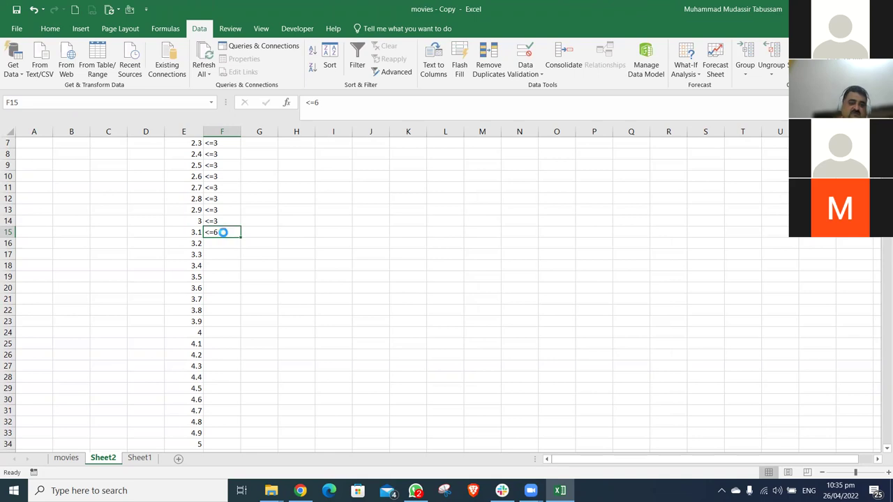
# Copy the <=6 label down through F44, beside every rating up to 6
pyautogui.hotkey('ctrl', 'c')
pyautogui.press('Down')
pyautogui.hotkey('shift', 'Down')
pyautogui.hotkey('shift', 'Down')
pyautogui.hotkey('shift', 'Down')
pyautogui.hotkey('shift', 'Down')
pyautogui.hotkey('shift', 'Down')
pyautogui.hotkey('shift', 'Down')
pyautogui.hotkey('shift', 'Down')
pyautogui.hotkey('shift', 'Down')
pyautogui.hotkey('shift', 'Down')
pyautogui.hotkey('shift', 'Down')
pyautogui.hotkey('shift', 'Down')
pyautogui.hotkey('shift', 'Down')
pyautogui.hotkey('shift', 'Down')
pyautogui.hotkey('shift', 'Down')
pyautogui.hotkey('shift', 'Down')
pyautogui.hotkey('shift', 'Down')
pyautogui.hotkey('shift', 'Down')
pyautogui.hotkey('shift', 'Down')
pyautogui.hotkey('shift', 'Down')
pyautogui.hotkey('shift', 'Down')
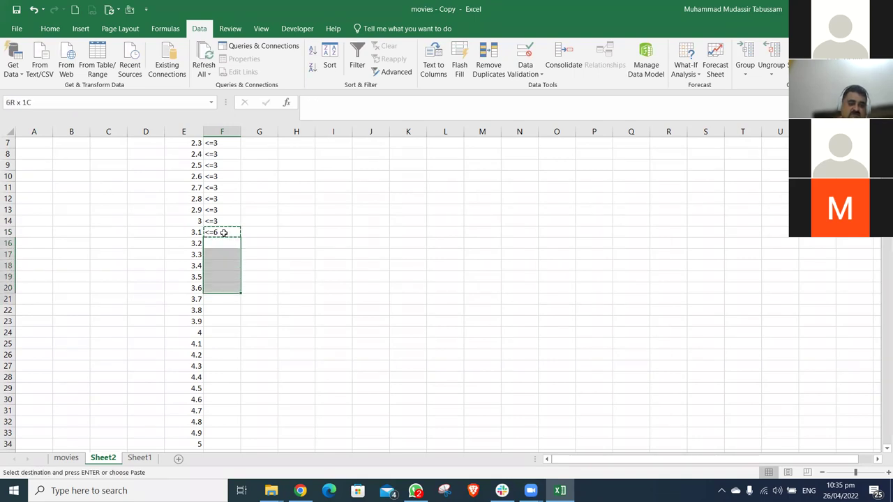
pyautogui.hotkey('shift', 'Up')
pyautogui.hotkey('shift', 'Up')
pyautogui.hotkey('shift', 'Up')
pyautogui.hotkey('shift', 'Up')
pyautogui.hotkey('ctrl', 'v')
# Check the range labels in column F against the ratings, down through the rows still without a label
pyautogui.press('Down')
pyautogui.press('Down')
pyautogui.press('Down')
pyautogui.press('Down')
pyautogui.press('Down')
pyautogui.press('Down')
pyautogui.press('Down')
pyautogui.press('Down')
pyautogui.press('Down')
pyautogui.press('Down')
pyautogui.press('Down')
pyautogui.press('Down')
pyautogui.press('Down')
pyautogui.press('Down')
pyautogui.press('Down')
pyautogui.press('Down')
pyautogui.press('Down')
pyautogui.press('Down')
pyautogui.press('Down')
pyautogui.press('Down')
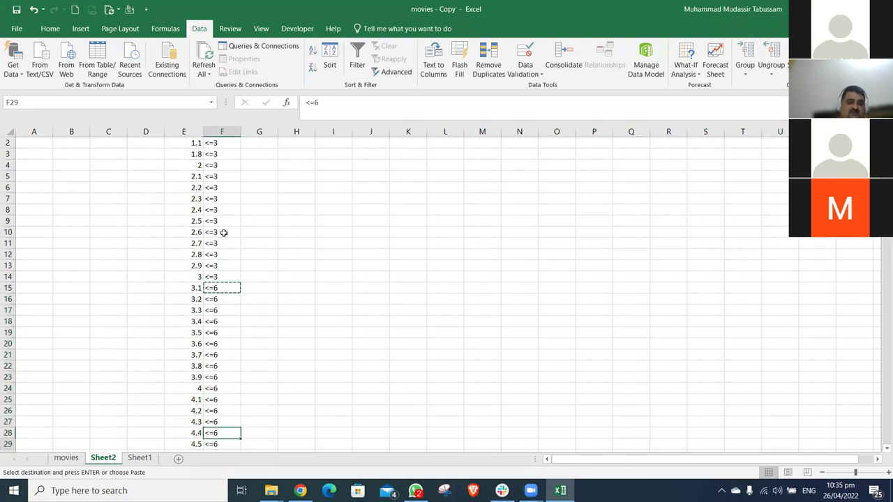
pyautogui.press('Down')
pyautogui.press('Down')
pyautogui.press('Down')
pyautogui.press('Down')
pyautogui.press('Down')
pyautogui.press('Down')
pyautogui.press('Down')
pyautogui.press('Down')
pyautogui.press('Down')
pyautogui.press('Down')
pyautogui.press('Down')
pyautogui.press('Down')
pyautogui.press('Down')
pyautogui.press('Down')
pyautogui.press('Down')
pyautogui.press('Down')
pyautogui.press('Down')
pyautogui.press('Down')
pyautogui.press('Down')
pyautogui.press('Down')
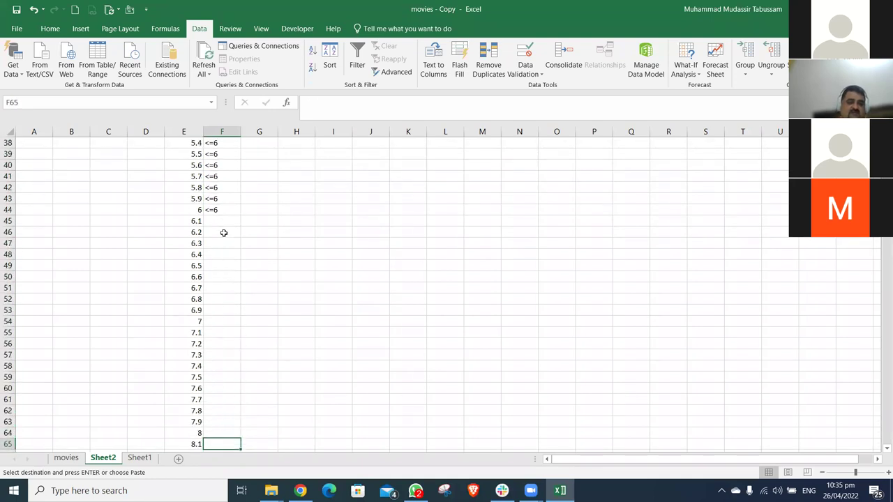
pyautogui.press('Down')
pyautogui.press('Down')
pyautogui.press('Down')
pyautogui.press('Down')
pyautogui.press('Down')
pyautogui.press('Down')
pyautogui.press('Down')
pyautogui.press('Down')
pyautogui.press('Down')
pyautogui.press('Down')
pyautogui.press('Down')
pyautogui.press('Down')
pyautogui.press('Down')
pyautogui.press('Down')
pyautogui.press('Down')
pyautogui.press('Down')
# Enter the range label >6 in F45, beside the 6.1 rating
pyautogui.hotkey('ctrl', 'Up')
pyautogui.press('Down')
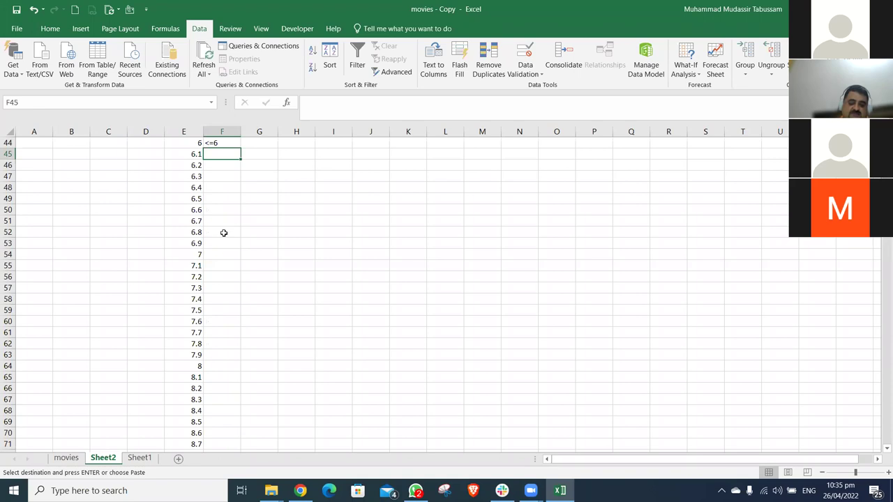
pyautogui.write('>')
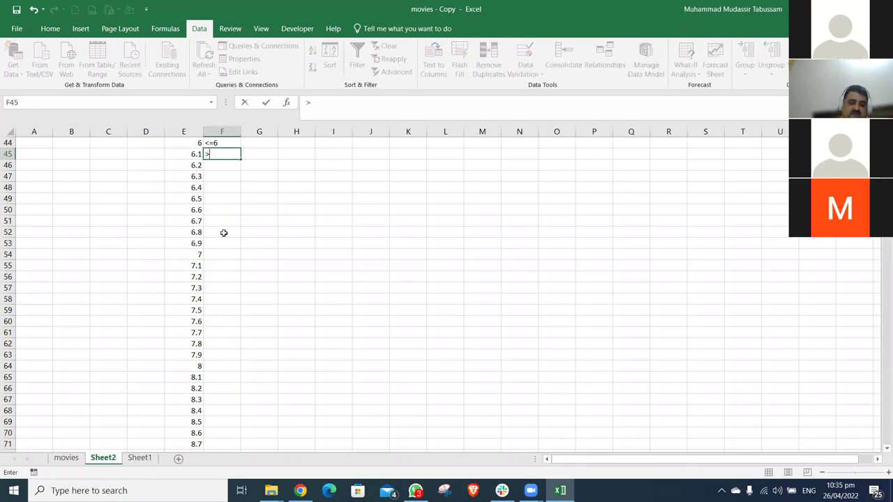
pyautogui.write('=6')
pyautogui.press('Return')
# Copy the >6 label down through F83, beside all remaining ratings up to 9.9
pyautogui.press('Up')
pyautogui.hotkey('ctrl', 'c')
pyautogui.press('Left')
pyautogui.hotkey('ctrl', 'Down')
pyautogui.press('Right')
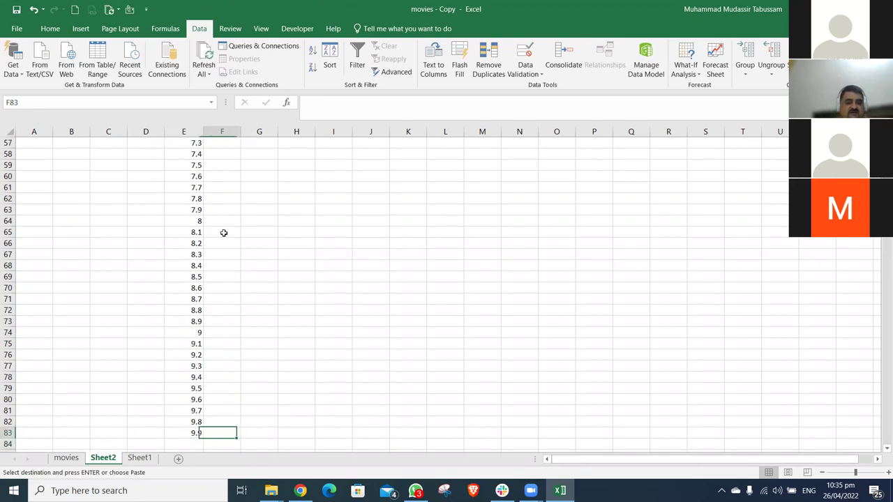
pyautogui.hotkey('ctrl', 'shift', 'Up')
pyautogui.hotkey('ctrl', 'v')
pyautogui.scroll(-4, 223, 232)
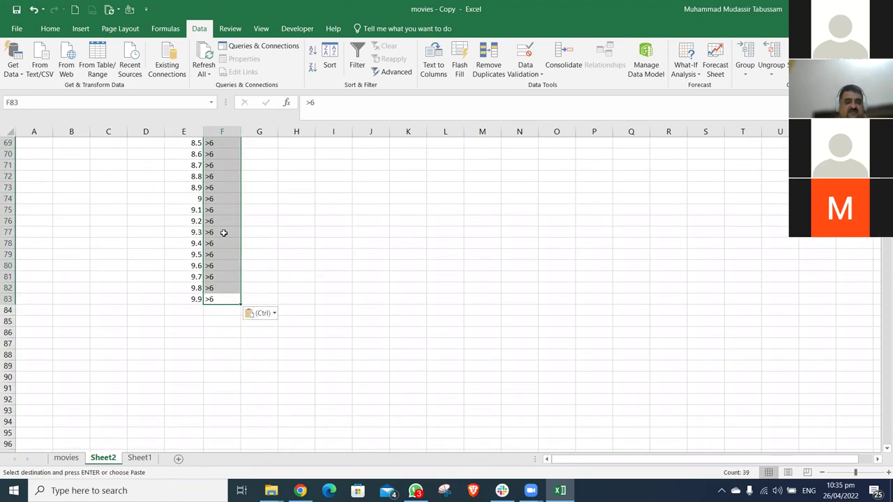
# Review the <=3, <=6 and >6 labels in column F beside the sorted ratings, from row 2 through row 83
pyautogui.hotkey('ctrl', 'Up')
pyautogui.press('Up')
pyautogui.press('Down')
pyautogui.press('Down')
pyautogui.press('Up')
pyautogui.press('Down')
pyautogui.press('Down')
pyautogui.press('Down')
pyautogui.press('Down')
pyautogui.press('Down')
pyautogui.press('Down')
pyautogui.press('Down')
pyautogui.press('Down')
pyautogui.press('Down')
pyautogui.press('Down')
pyautogui.press('Down')
pyautogui.press('Down')
pyautogui.press('Down')
pyautogui.press('Down')
pyautogui.press('Down')
pyautogui.press('Down')
pyautogui.press('Down')
pyautogui.press('Down')
pyautogui.press('Down')
pyautogui.press('Down')
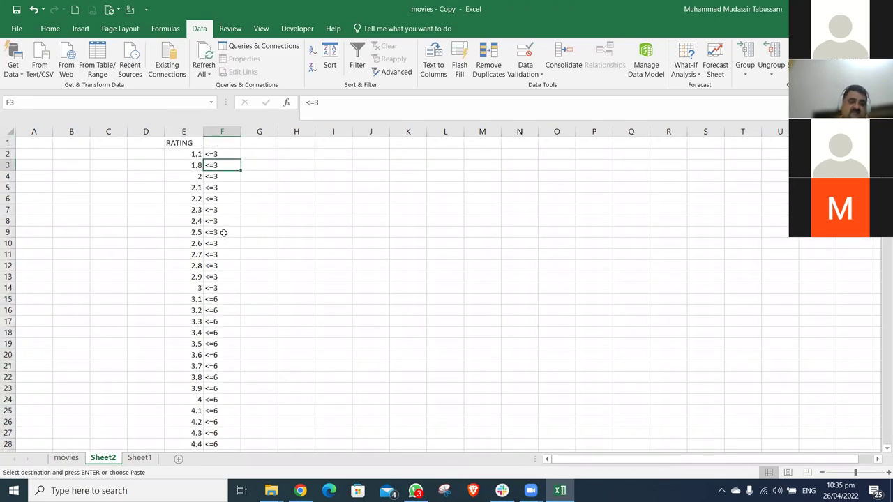
pyautogui.press('Down')
pyautogui.press('Down')
pyautogui.press('Down')
pyautogui.press('Down')
pyautogui.press('Down')
pyautogui.press('Down')
pyautogui.press('Down')
pyautogui.press('Down')
pyautogui.press('Down')
pyautogui.press('Down')
pyautogui.press('Down')
pyautogui.press('Down')
pyautogui.press('Down')
pyautogui.press('Down')
pyautogui.press('Down')
pyautogui.press('Down')
pyautogui.press('Down')
pyautogui.press('Down')
pyautogui.press('Down')
pyautogui.press('Down')
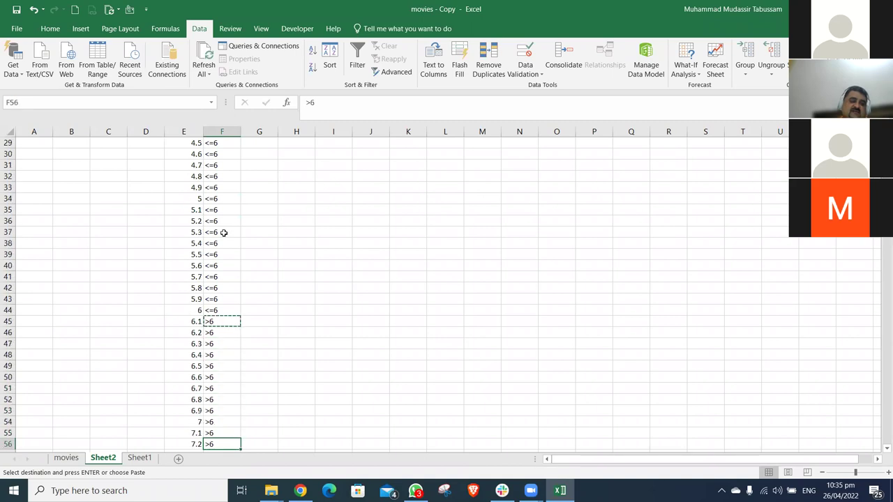
pyautogui.hotkey('ctrl', 'Up')
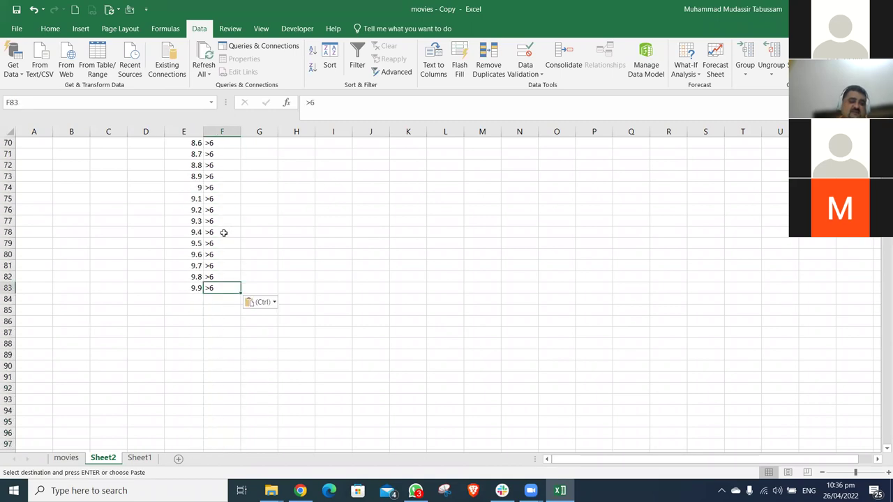
pyautogui.hotkey('ctrl', 'Up')
pyautogui.press('Escape')
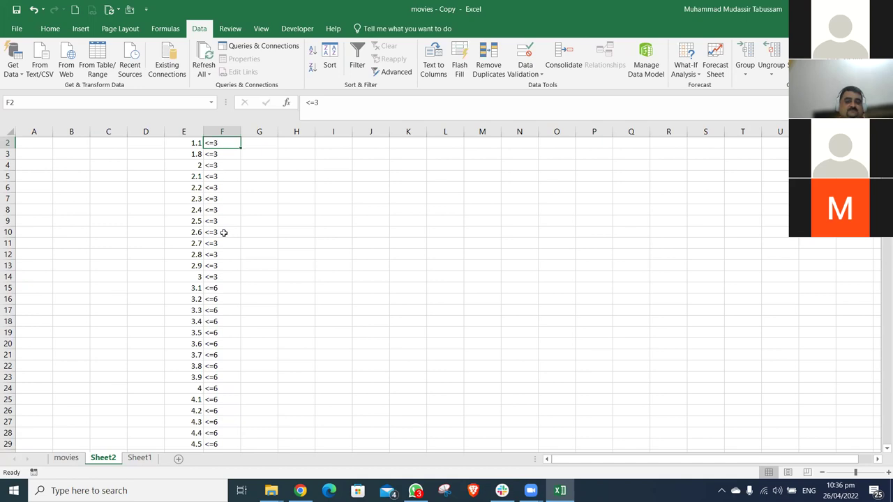
pyautogui.press('Up')
pyautogui.press('Down')
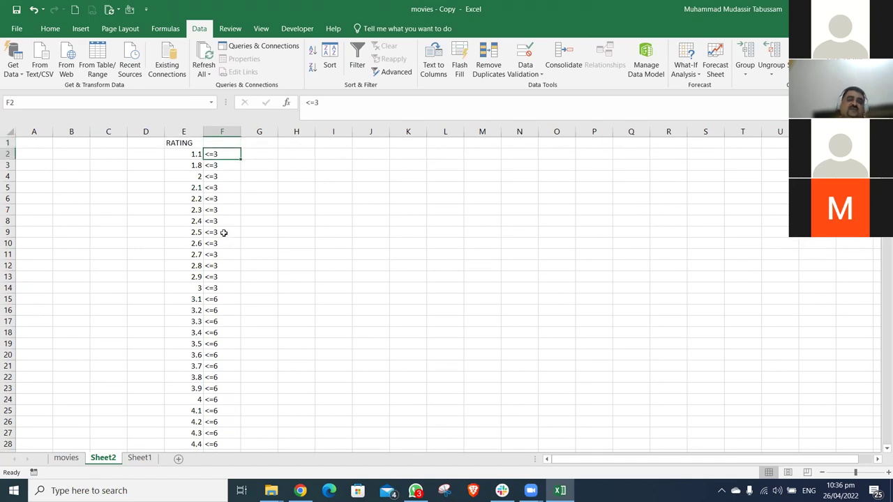
# Fill the <=3 labels in F2:F14 with yellow
pyautogui.click(191, 153)
pyautogui.moveTo(237, 155); pyautogui.dragTo(226, 287)
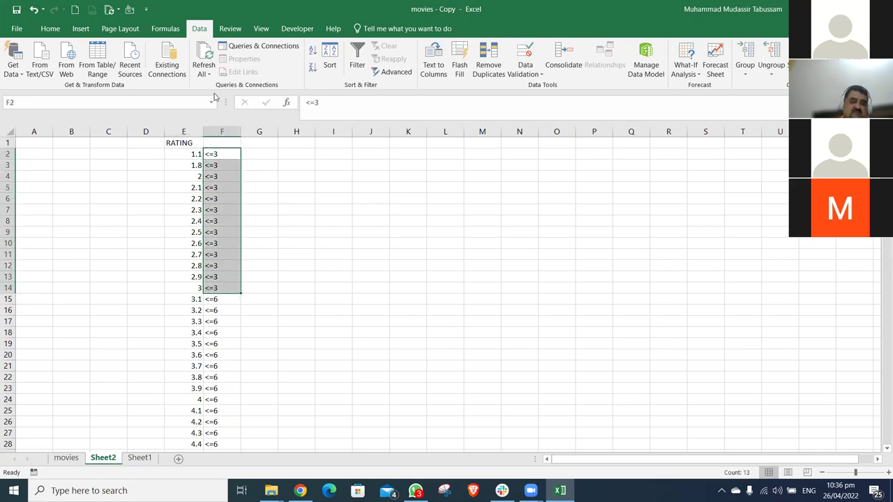
pyautogui.click(50, 28)
pyautogui.click(165, 67)
pyautogui.click(334, 231)
pyautogui.moveTo(187, 154); pyautogui.dragTo(184, 289)
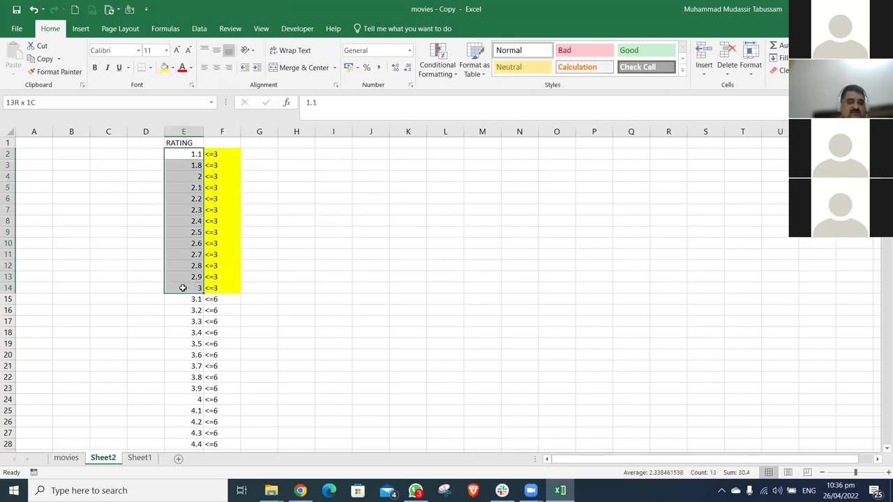
pyautogui.click(192, 155)
pyautogui.click(193, 287)
pyautogui.moveTo(227, 153); pyautogui.dragTo(228, 286)
# Fill the <=6 labels in F15:F44 with a light blue-grey theme colour
pyautogui.scroll(-4, 228, 286)
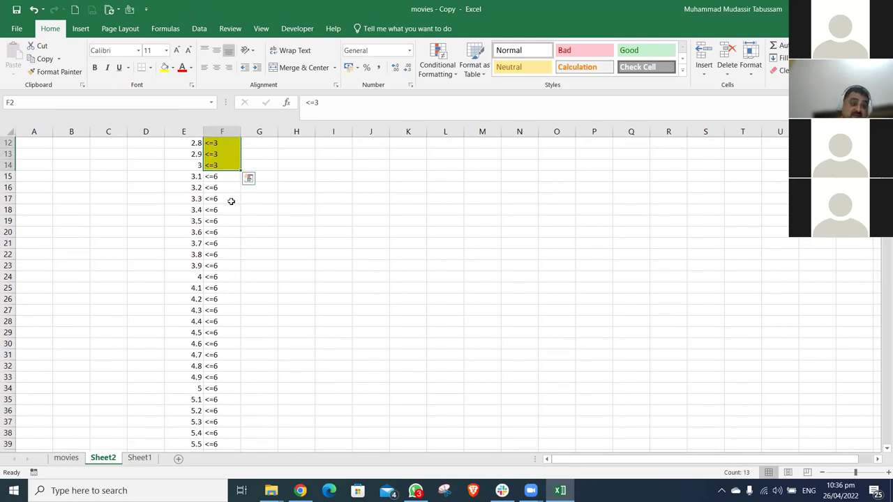
pyautogui.moveTo(225, 177); pyautogui.dragTo(216, 340)
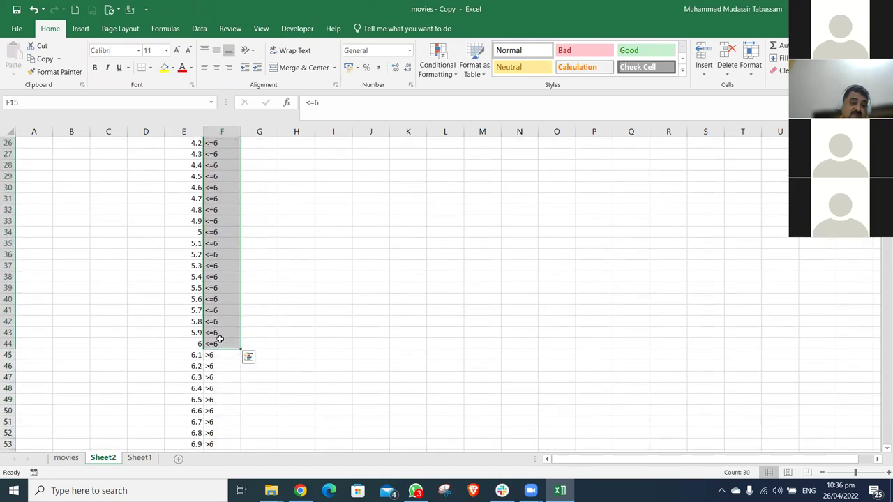
pyautogui.click(172, 68)
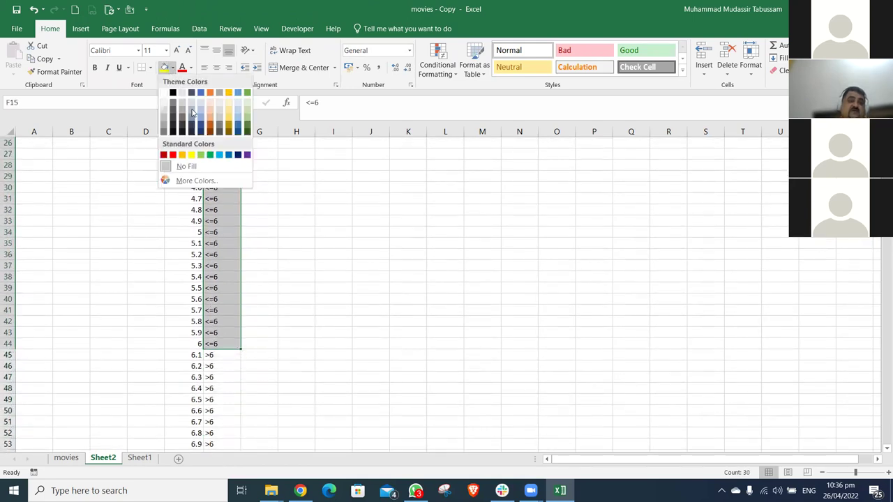
pyautogui.click(194, 113)
# Check the yellow and blue-grey label groups in column F and find where the unfilled >6 labels begin
pyautogui.scroll(8, 349, 265)
pyautogui.press('Left')
pyautogui.press('Right')
pyautogui.press('Down')
pyautogui.press('Down')
pyautogui.press('Down')
pyautogui.press('Down')
pyautogui.press('Down')
pyautogui.press('Down')
pyautogui.press('Down')
pyautogui.press('Down')
pyautogui.press('Down')
pyautogui.press('Down')
pyautogui.press('Down')
pyautogui.press('Down')
pyautogui.press('Down')
pyautogui.press('Down')
pyautogui.press('Down')
pyautogui.press('Down')
pyautogui.press('Down')
pyautogui.press('Down')
pyautogui.press('Down')
pyautogui.press('Down')
pyautogui.press('Down')
pyautogui.press('Down')
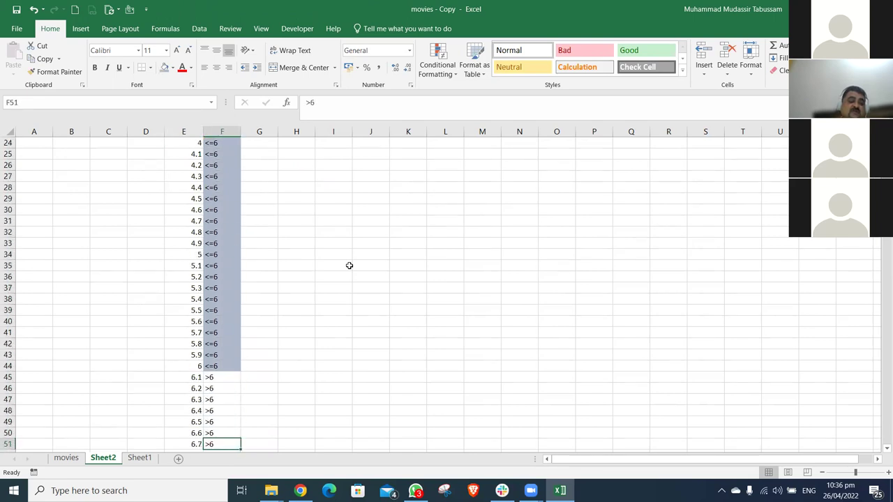
pyautogui.hotkey('ctrl', 'Up')
pyautogui.press('Down')
pyautogui.press('Down')
pyautogui.press('Down')
pyautogui.press('Down')
pyautogui.press('Down')
pyautogui.press('Down')
pyautogui.press('Down')
pyautogui.press('Down')
pyautogui.press('Down')
pyautogui.press('Down')
pyautogui.press('Down')
pyautogui.press('Down')
pyautogui.press('Down')
pyautogui.press('Down')
pyautogui.press('Down')
pyautogui.press('Down')
pyautogui.press('Down')
pyautogui.press('Down')
pyautogui.press('Down')
pyautogui.press('Down')
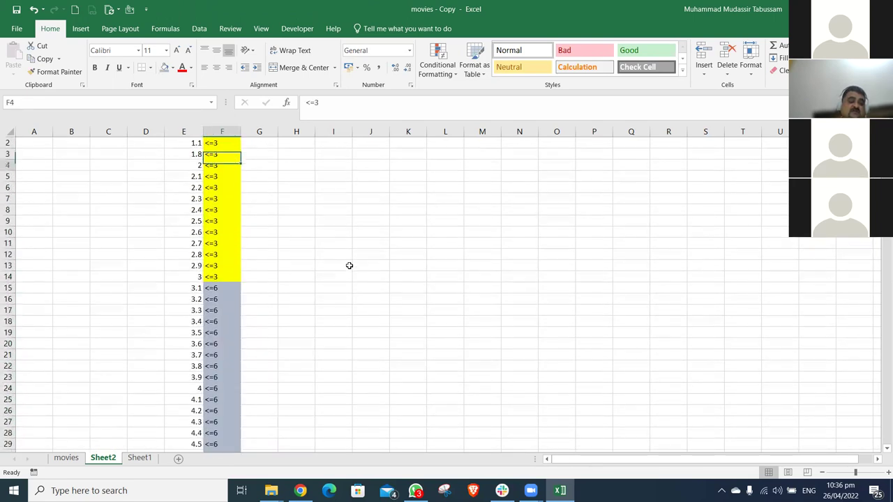
pyautogui.press('Down')
pyautogui.press('Down')
pyautogui.press('Down')
pyautogui.press('Down')
pyautogui.press('Down')
pyautogui.press('Down')
pyautogui.press('Down')
pyautogui.press('Down')
pyautogui.press('Down')
pyautogui.press('Down')
pyautogui.press('Down')
pyautogui.press('Down')
pyautogui.press('Down')
pyautogui.press('Down')
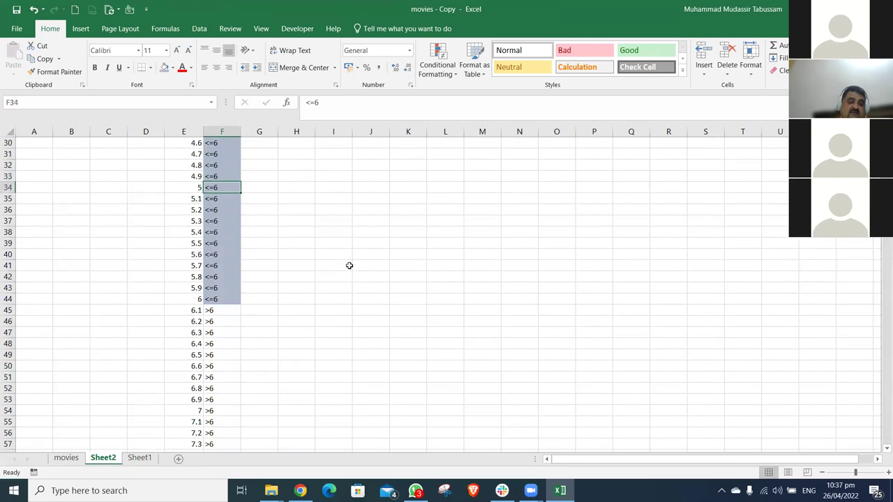
# Fill the >6 labels in F45:F83 with a light orange theme colour
pyautogui.hotkey('shift', 'Down')
pyautogui.hotkey('shift', 'Down')
pyautogui.hotkey('shift', 'Down')
pyautogui.hotkey('shift', 'Down')
pyautogui.hotkey('shift', 'Down')
pyautogui.hotkey('shift', 'Down')
pyautogui.hotkey('shift', 'Down')
pyautogui.hotkey('shift', 'Down')
pyautogui.hotkey('shift', 'Down')
pyautogui.hotkey('shift', 'Down')
pyautogui.hotkey('shift', 'Down')
pyautogui.hotkey('shift', 'Down')
pyautogui.hotkey('shift', 'Down')
pyautogui.hotkey('shift', 'Down')
pyautogui.hotkey('shift', 'Down')
pyautogui.hotkey('shift', 'Down')
pyautogui.hotkey('shift', 'Down')
pyautogui.hotkey('shift', 'Down')
pyautogui.hotkey('shift', 'Down')
pyautogui.hotkey('shift', 'Down')
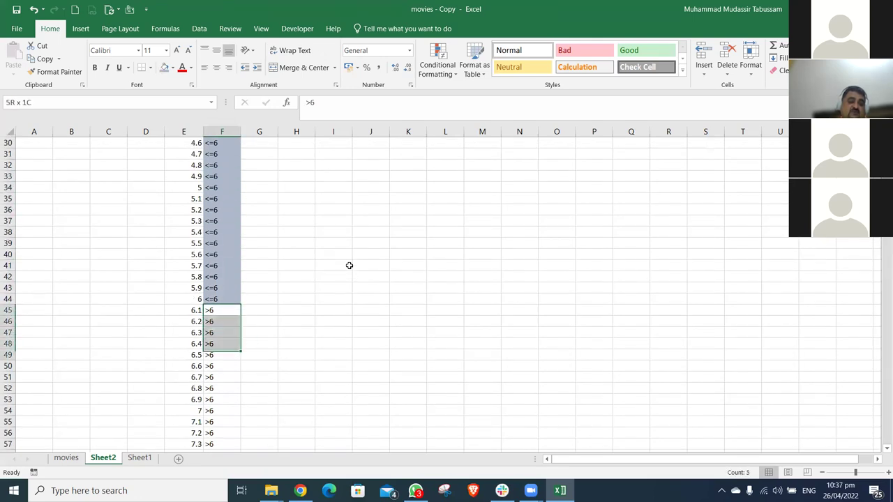
pyautogui.hotkey('shift', 'Down')
pyautogui.hotkey('shift', 'Down')
pyautogui.hotkey('shift', 'Down')
pyautogui.hotkey('shift', 'Down')
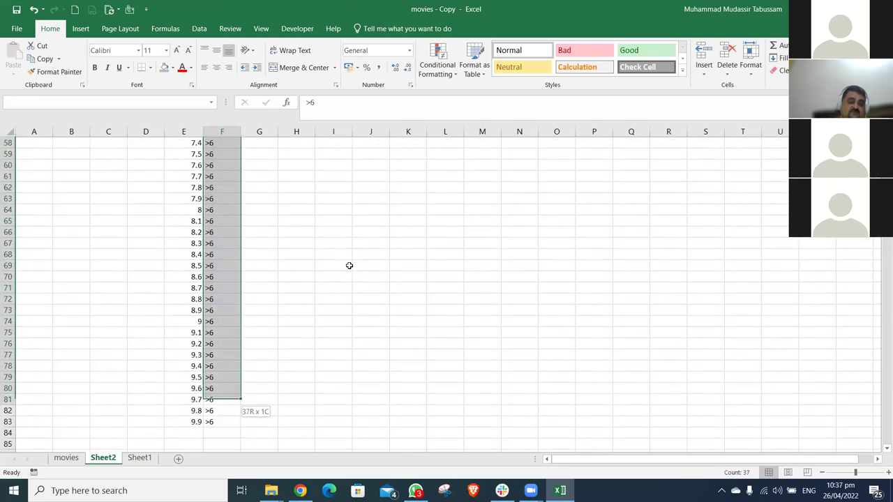
pyautogui.click(172, 68)
pyautogui.click(211, 108)
pyautogui.hotkey('ctrl', 'Up')
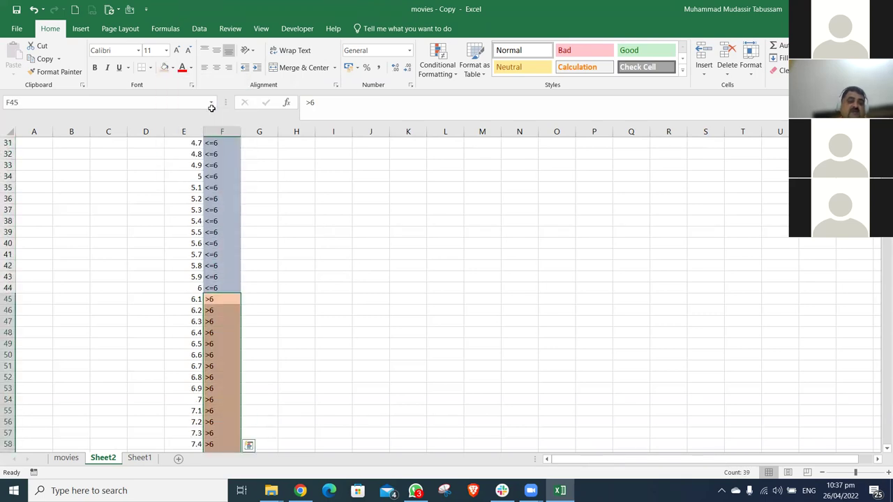
# Review the colour-coded rating labels down column F to the last rating and back up
pyautogui.press('Down')
pyautogui.press('Down')
pyautogui.press('Down')
pyautogui.press('Down')
pyautogui.press('Down')
pyautogui.press('Down')
pyautogui.press('Down')
pyautogui.press('Down')
pyautogui.press('Down')
pyautogui.press('Down')
pyautogui.press('Down')
pyautogui.press('Down')
pyautogui.press('Down')
pyautogui.press('Down')
pyautogui.press('Down')
pyautogui.press('Down')
pyautogui.press('Down')
pyautogui.press('Down')
pyautogui.press('Down')
pyautogui.press('Down')
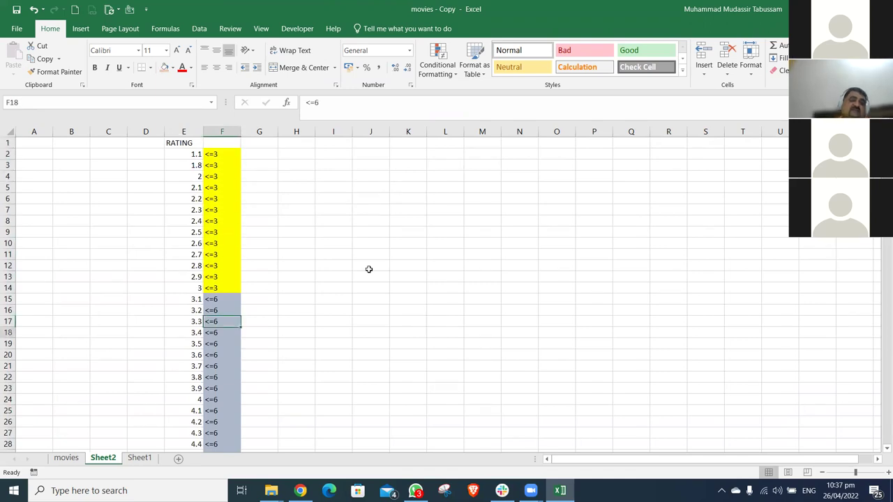
pyautogui.press('Down')
pyautogui.press('Down')
pyautogui.press('Down')
pyautogui.press('Down')
pyautogui.press('Down')
pyautogui.press('Down')
pyautogui.press('Down')
pyautogui.press('Down')
pyautogui.press('Down')
pyautogui.press('Down')
pyautogui.press('Down')
pyautogui.press('Down')
pyautogui.press('Down')
pyautogui.press('Down')
pyautogui.press('Down')
pyautogui.press('Down')
pyautogui.press('Down')
pyautogui.press('Down')
pyautogui.press('Down')
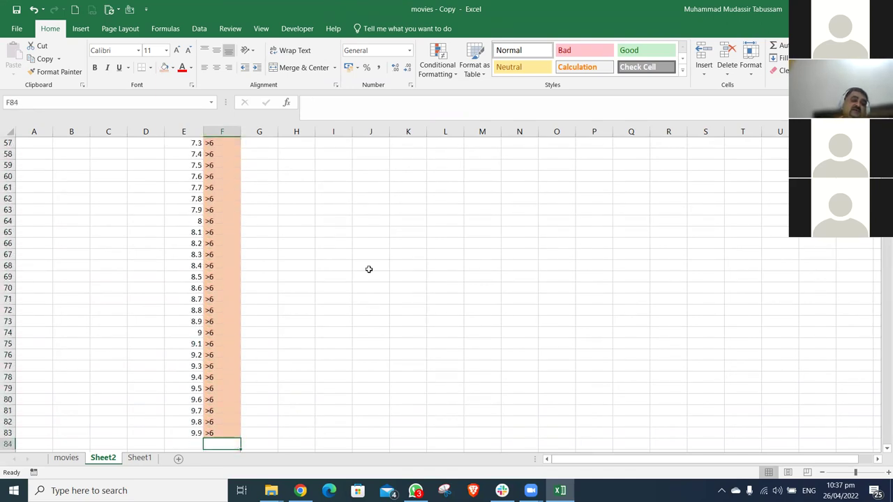
pyautogui.press('Up')
pyautogui.press('Up')
pyautogui.press('Up')
pyautogui.press('Up')
pyautogui.press('Up')
pyautogui.press('Up')
pyautogui.press('Up')
pyautogui.press('Up')
pyautogui.press('Up')
pyautogui.press('Up')
pyautogui.press('Up')
pyautogui.press('Up')
pyautogui.press('Up')
pyautogui.press('Up')
pyautogui.press('Up')
pyautogui.press('Up')
pyautogui.press('Up')
pyautogui.press('Up')
pyautogui.press('Up')
pyautogui.press('Up')
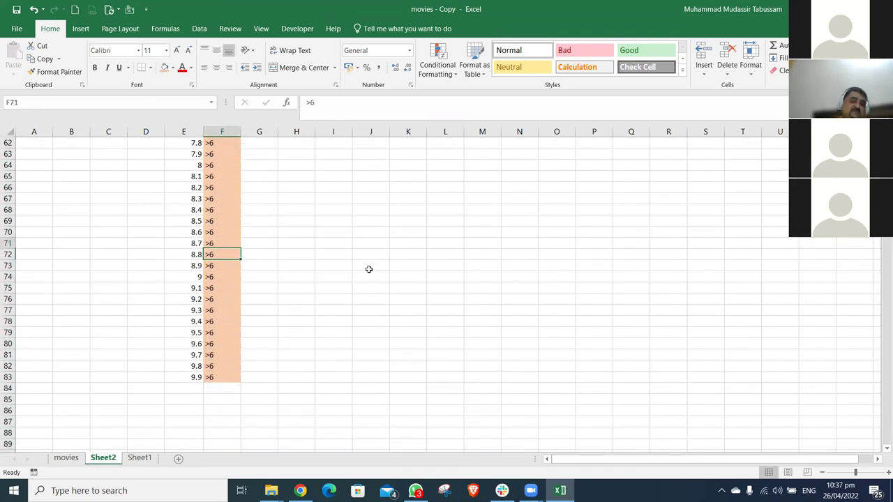
pyautogui.press('Up')
pyautogui.press('Up')
pyautogui.press('Up')
pyautogui.press('Up')
pyautogui.press('Up')
pyautogui.press('Up')
pyautogui.press('Up')
pyautogui.press('Up')
pyautogui.press('Up')
pyautogui.press('Up')
pyautogui.press('Up')
pyautogui.press('Up')
pyautogui.press('Up')
pyautogui.press('Up')
pyautogui.press('Up')
pyautogui.press('Up')
pyautogui.press('Up')
pyautogui.press('Up')
pyautogui.press('Up')
pyautogui.press('Up')
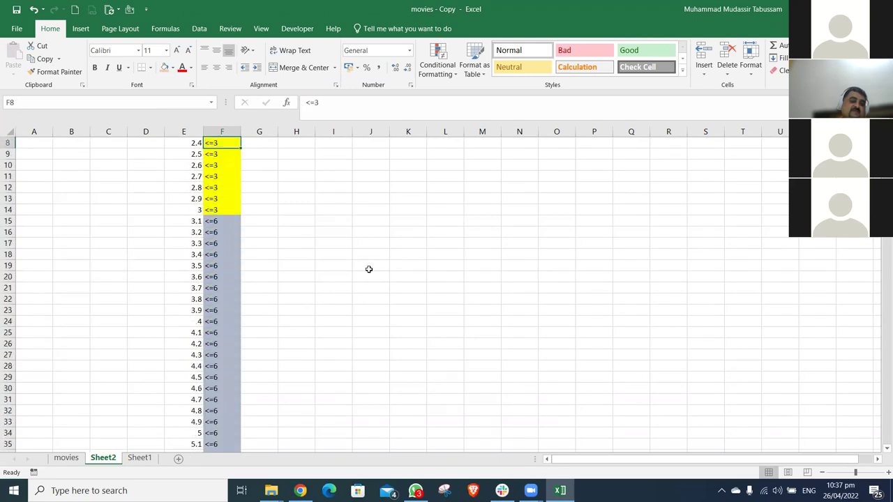
pyautogui.press('Down')
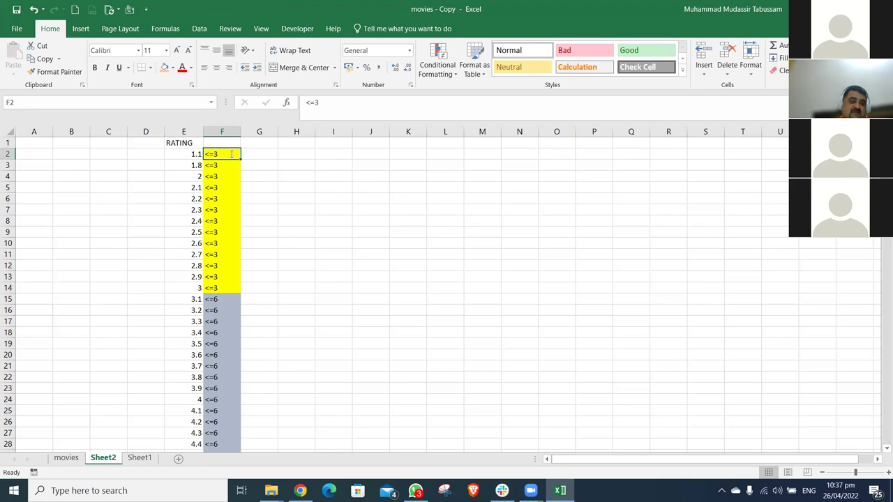
# Replace the label for the 1.1 rating in F2 with 1.1-3
pyautogui.press('F2')
pyautogui.press('BackSpace')
pyautogui.press('BackSpace')
pyautogui.press('BackSpace')
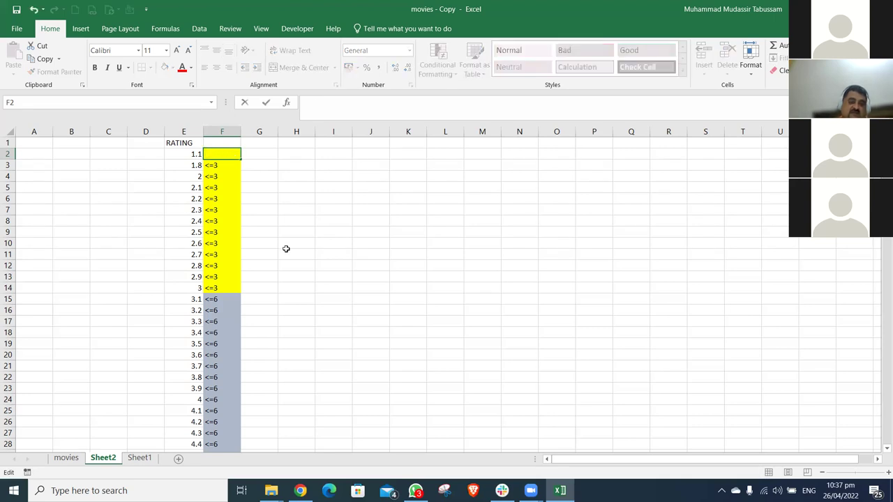
pyautogui.write('1.1-3')
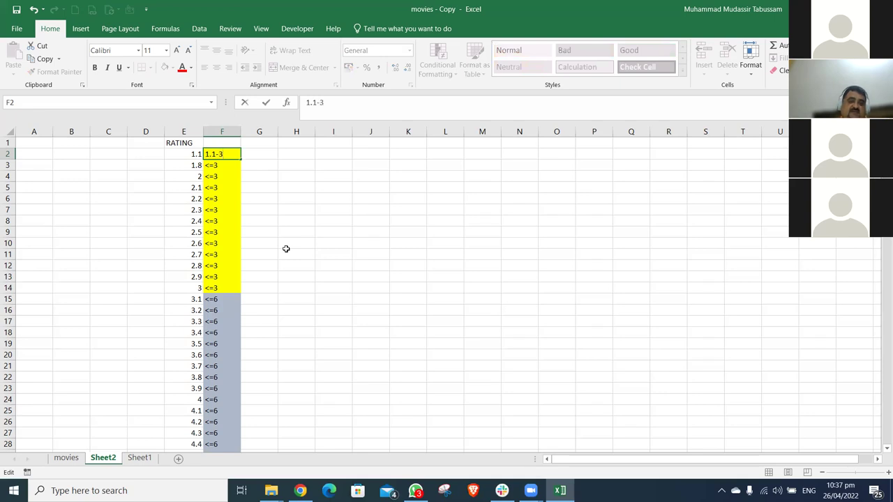
pyautogui.press('Return')
# Copy the 1.1-3 label from F2 into the remaining yellow cells F3:F14
pyautogui.press('Up')
pyautogui.hotkey('ctrl', 'c')
pyautogui.press('Down')
pyautogui.hotkey('shift', 'Down')
pyautogui.hotkey('shift', 'Down')
pyautogui.hotkey('shift', 'Down')
pyautogui.hotkey('shift', 'Down')
pyautogui.hotkey('shift', 'Down')
pyautogui.hotkey('shift', 'Down')
pyautogui.hotkey('shift', 'Down')
pyautogui.hotkey('shift', 'Down')
pyautogui.hotkey('shift', 'Down')
pyautogui.hotkey('shift', 'Down')
pyautogui.hotkey('shift', 'Down')
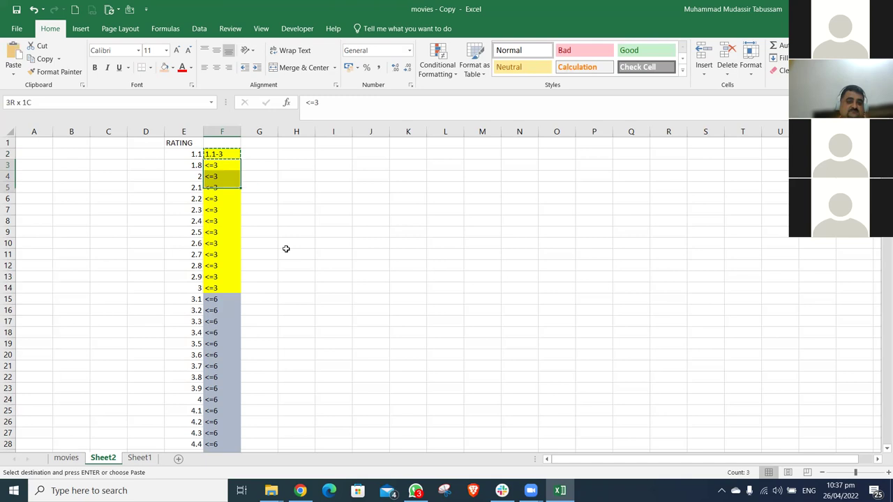
pyautogui.hotkey('ctrl', 'v')
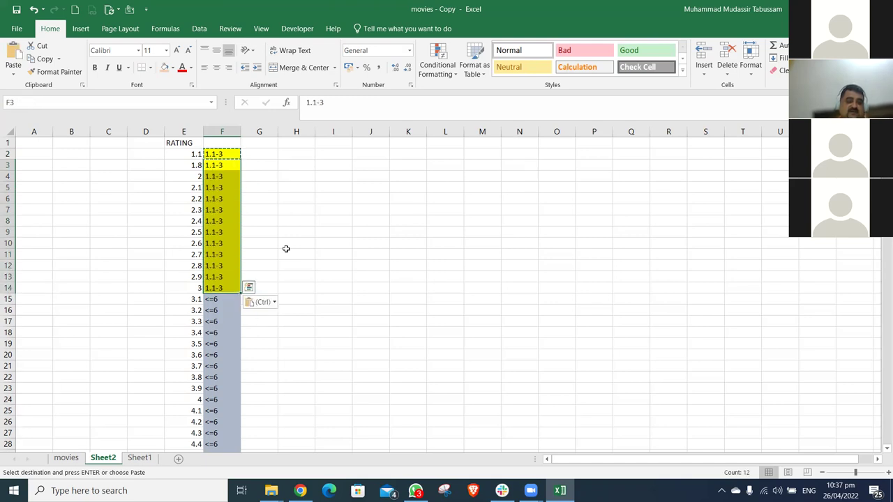
# Enter 3-6 as the label in F15, the first blue-grey cell
pyautogui.press('Down')
pyautogui.press('Down')
pyautogui.press('Down')
pyautogui.press('Down')
pyautogui.press('Down')
pyautogui.press('Down')
pyautogui.press('Down')
pyautogui.press('Down')
pyautogui.press('Down')
pyautogui.press('Down')
pyautogui.press('Down')
pyautogui.press('Down')
pyautogui.press('Down')
pyautogui.press('Down')
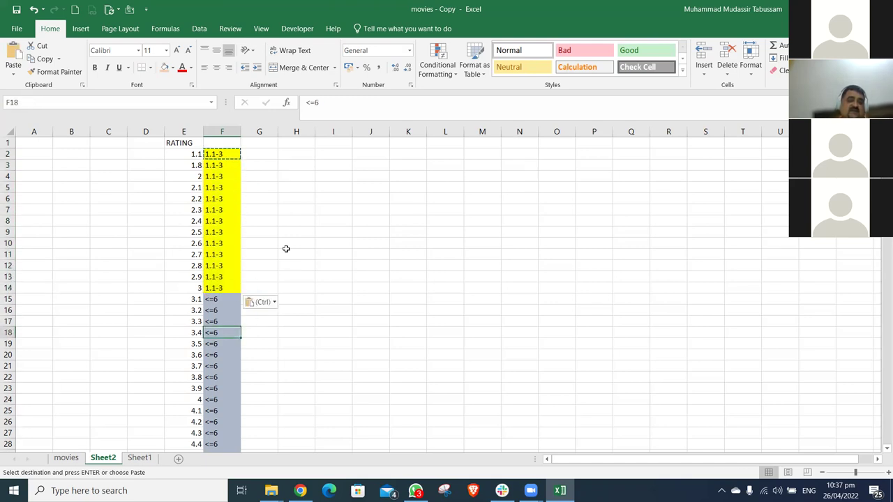
pyautogui.press('Down')
pyautogui.press('Up')
pyautogui.press('Up')
pyautogui.press('Up')
pyautogui.press('Up')
pyautogui.press('Down')
pyautogui.write('3')
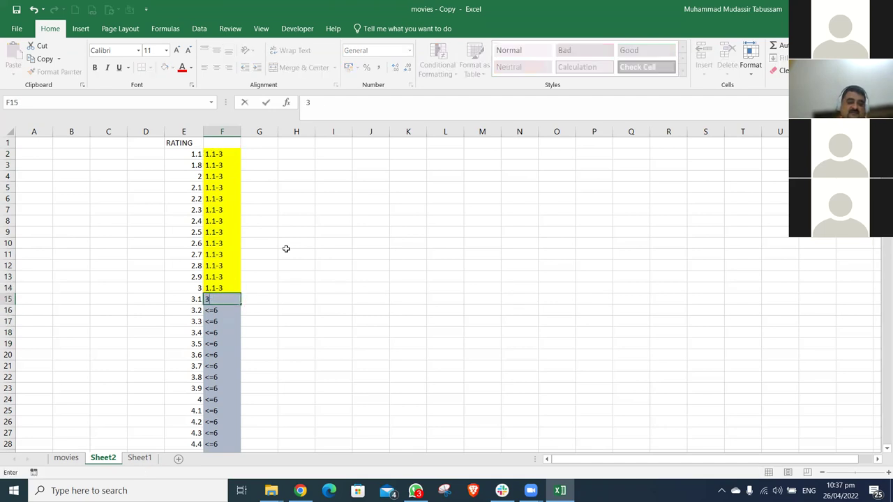
pyautogui.write('-6')
pyautogui.hotkey('ctrl', 'Return')
# Try to label F2 as 1-3 and format it as a number with a thousands separator and no decimals
pyautogui.press('Up')
pyautogui.press('Up')
pyautogui.press('Up')
pyautogui.press('Up')
pyautogui.press('Up')
pyautogui.press('Up')
pyautogui.press('Up')
pyautogui.press('Up')
pyautogui.press('Up')
pyautogui.press('Up')
pyautogui.press('Up')
pyautogui.press('Up')
pyautogui.press('Up')
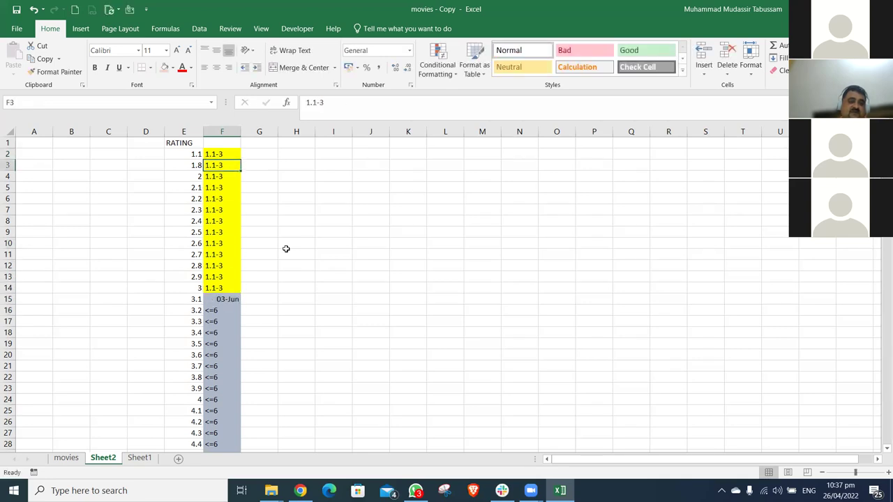
pyautogui.write('1-3')
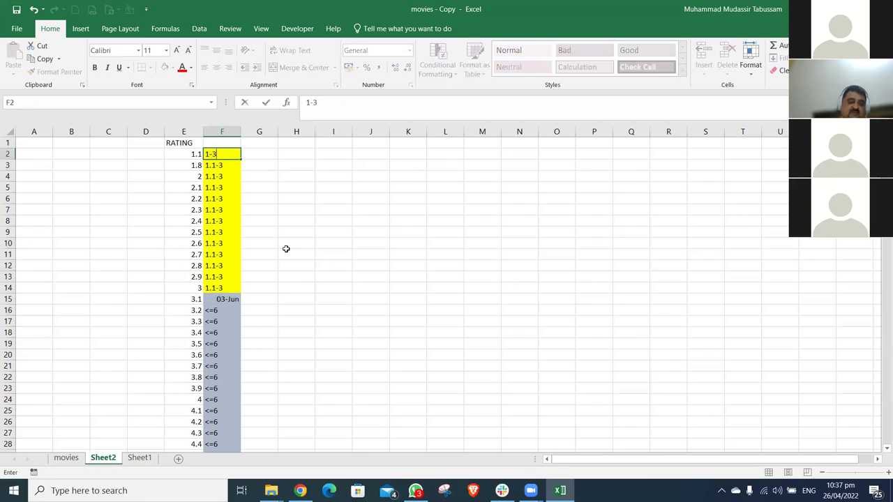
pyautogui.press('Return')
pyautogui.press('Up')
pyautogui.hotkey('ctrl', 'shift', '1')
pyautogui.click(408, 68)
pyautogui.click(408, 68)
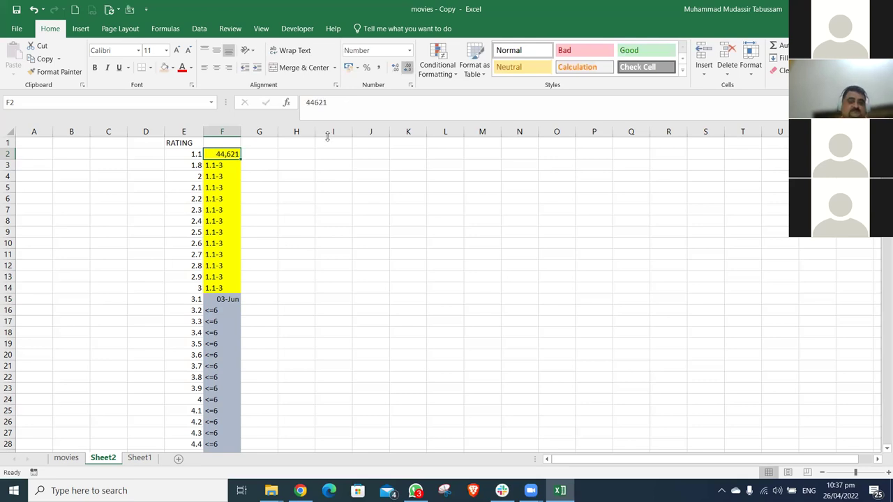
# Try applying the Number format to F2 and re-entering 1-3
pyautogui.click(409, 50)
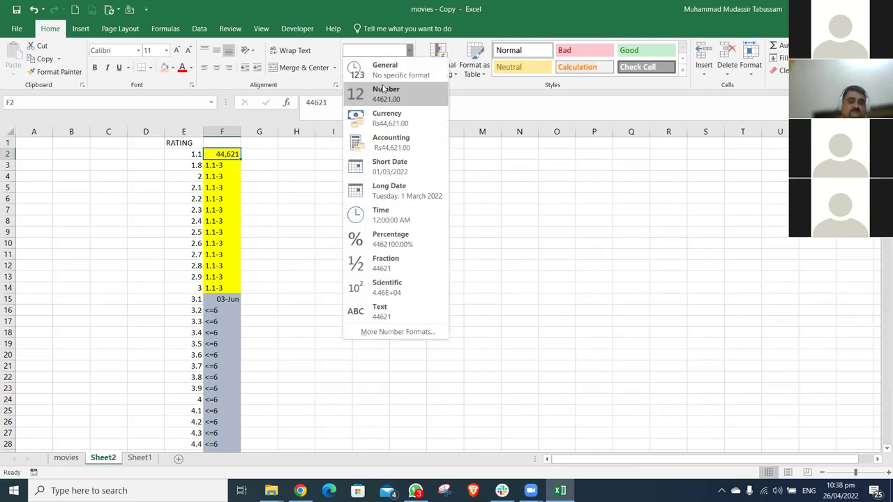
pyautogui.click(383, 88)
pyautogui.write('1-3')
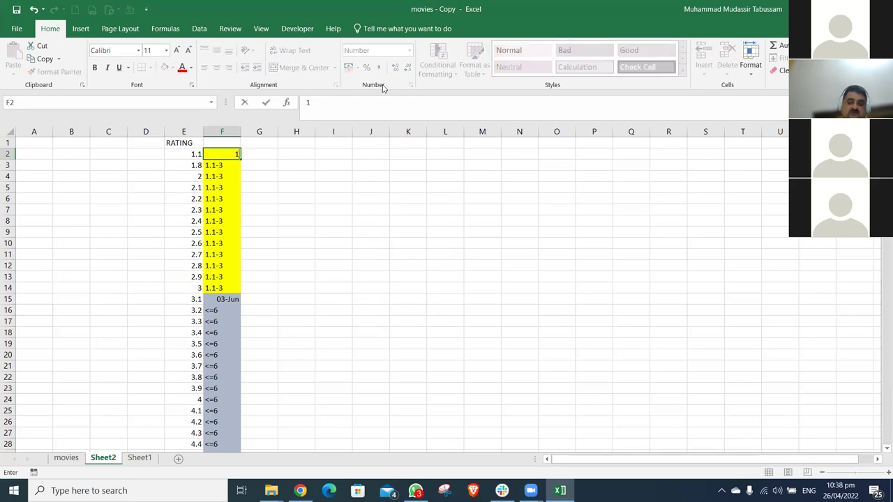
pyautogui.press('Return')
pyautogui.press('Up')
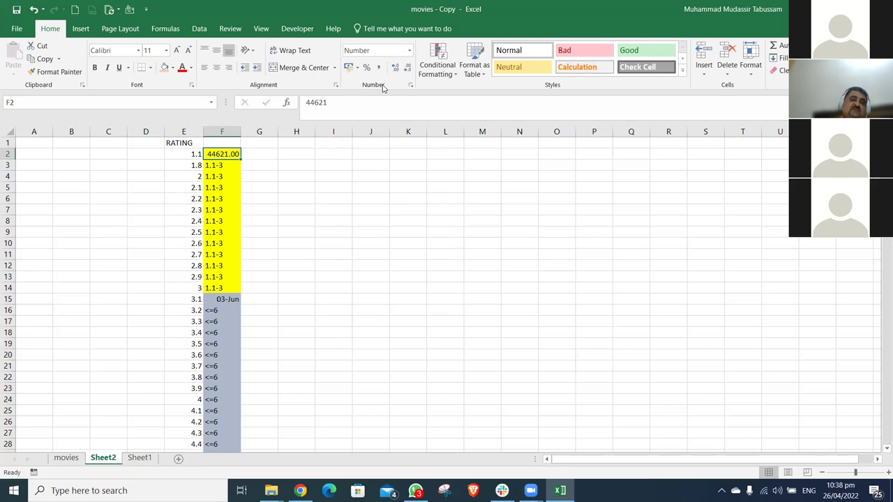
# Format F2 as Text and enter the label 1-3
pyautogui.click(409, 50)
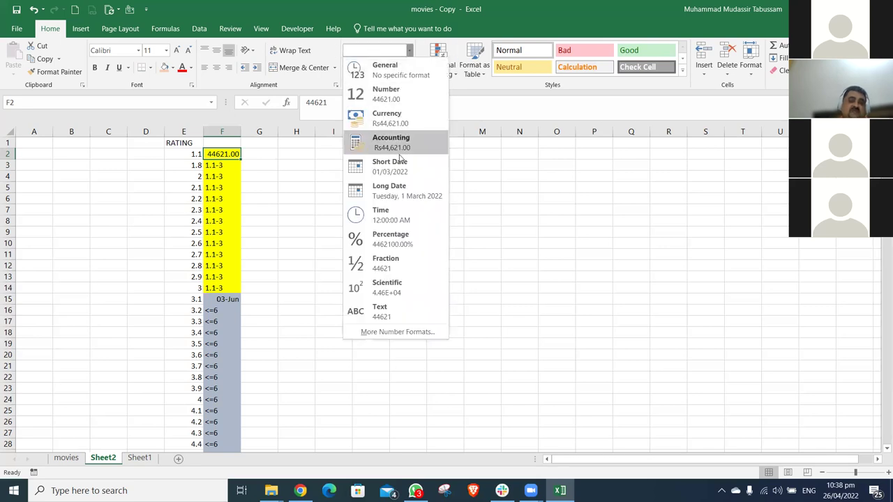
pyautogui.click(390, 308)
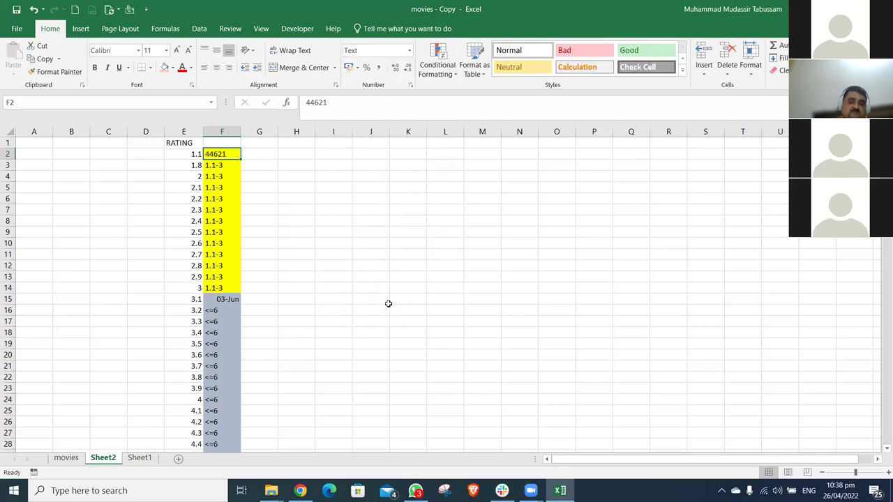
pyautogui.write('1-3')
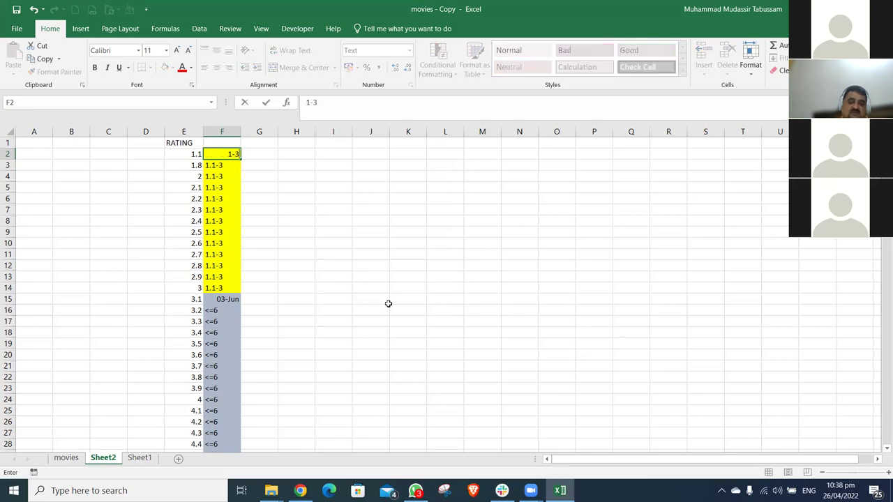
pyautogui.press('Return')
pyautogui.press('Up')
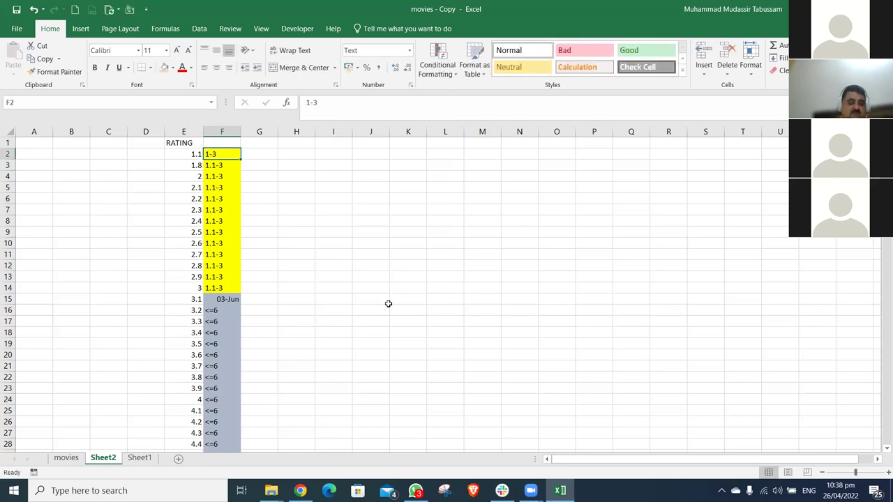
# Copy the 1-3 label from F2 into the remaining yellow cells F3:F14
pyautogui.hotkey('ctrl', 'c')
pyautogui.press('Down')
pyautogui.hotkey('shift', 'Down')
pyautogui.hotkey('shift', 'Down')
pyautogui.hotkey('shift', 'Down')
pyautogui.hotkey('shift', 'Down')
pyautogui.hotkey('shift', 'Down')
pyautogui.hotkey('shift', 'Down')
pyautogui.hotkey('shift', 'Down')
pyautogui.hotkey('shift', 'Down')
pyautogui.hotkey('shift', 'Down')
pyautogui.hotkey('shift', 'Down')
pyautogui.hotkey('shift', 'Down')
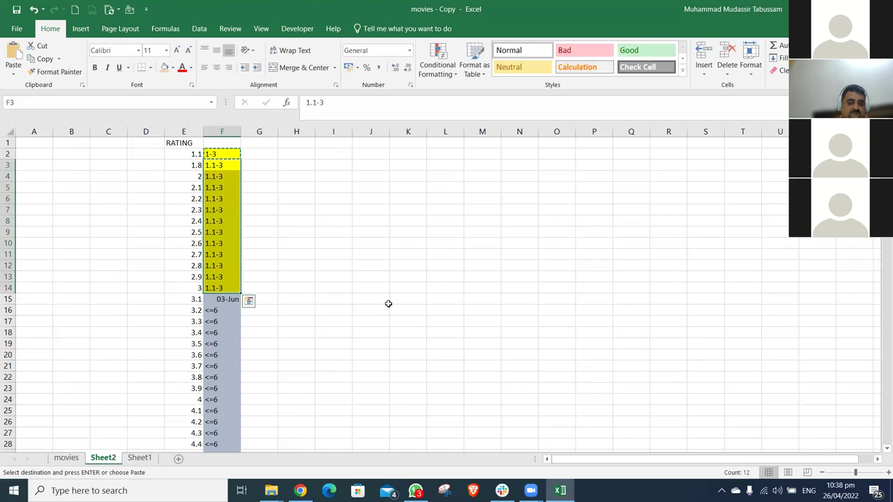
pyautogui.hotkey('ctrl', 'v')
# Centre the 1-3 labels in the yellow cells F2:F14
pyautogui.press('Up')
pyautogui.hotkey('ctrl', 'shift', 'Down')
pyautogui.hotkey('ctrl', 'Up')
pyautogui.press('Down')
pyautogui.hotkey('shift', 'Down')
pyautogui.hotkey('shift', 'Down')
pyautogui.hotkey('shift', 'Down')
pyautogui.hotkey('shift', 'Down')
pyautogui.hotkey('shift', 'Down')
pyautogui.hotkey('shift', 'Down')
pyautogui.hotkey('shift', 'Down')
pyautogui.hotkey('shift', 'Down')
pyautogui.hotkey('shift', 'Down')
pyautogui.hotkey('shift', 'Down')
pyautogui.hotkey('shift', 'Down')
pyautogui.hotkey('shift', 'Down')
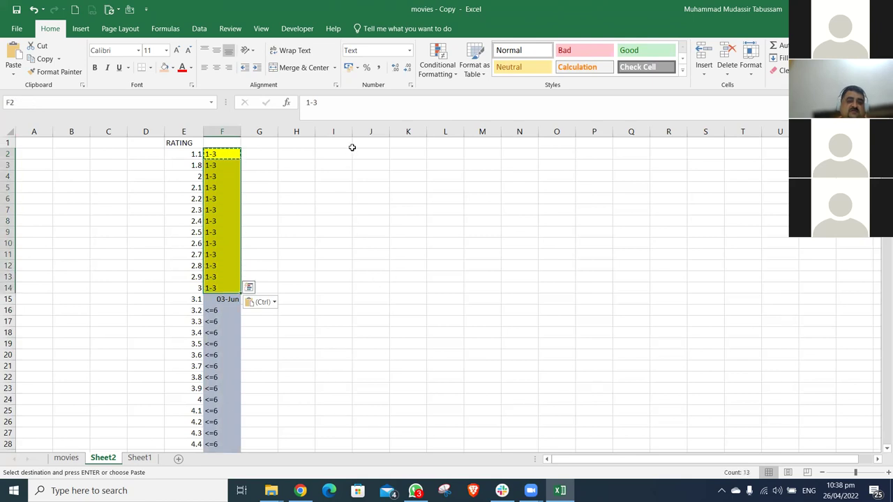
pyautogui.hotkey('alt', 'h')
pyautogui.press('a')
pyautogui.press('c')
pyautogui.press('Escape')
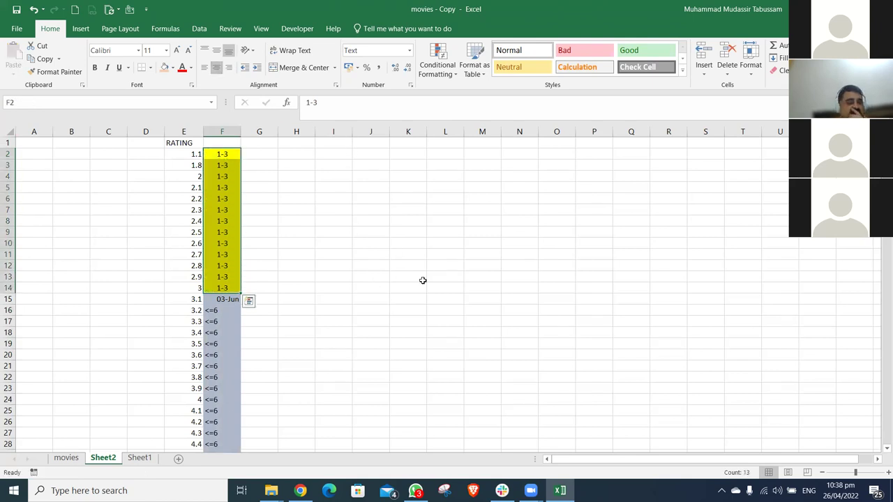
# Format the whole of column F as Text
pyautogui.press('Down')
pyautogui.press('Down')
pyautogui.press('Down')
pyautogui.press('Down')
pyautogui.press('Down')
pyautogui.press('Down')
pyautogui.press('Down')
pyautogui.press('Down')
pyautogui.press('Down')
pyautogui.press('Down')
pyautogui.press('Down')
pyautogui.press('Down')
pyautogui.press('Down')
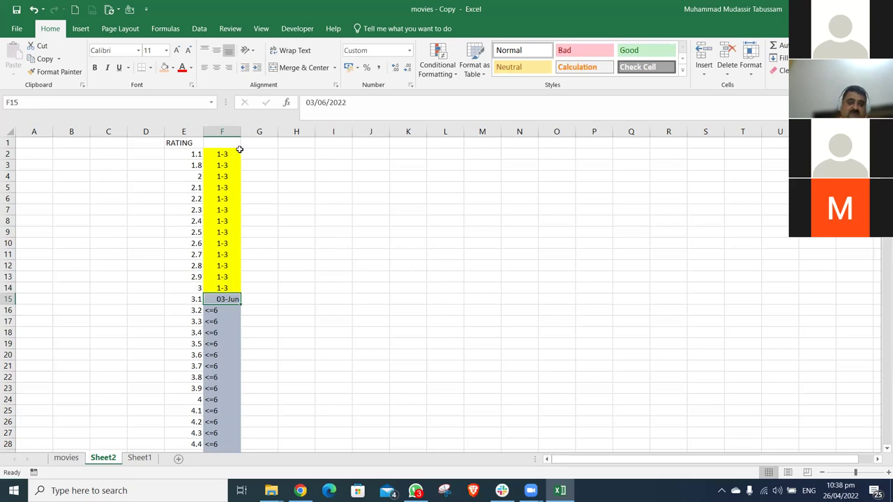
pyautogui.click(230, 132)
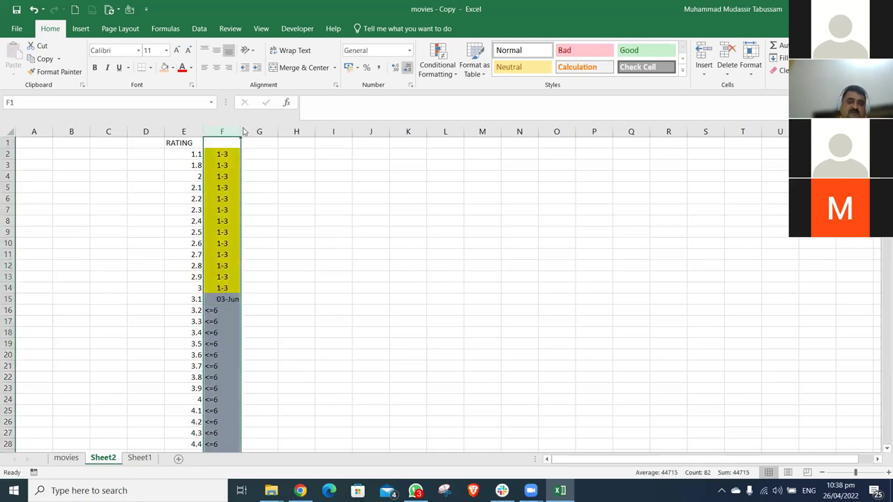
pyautogui.click(409, 51)
pyautogui.click(383, 307)
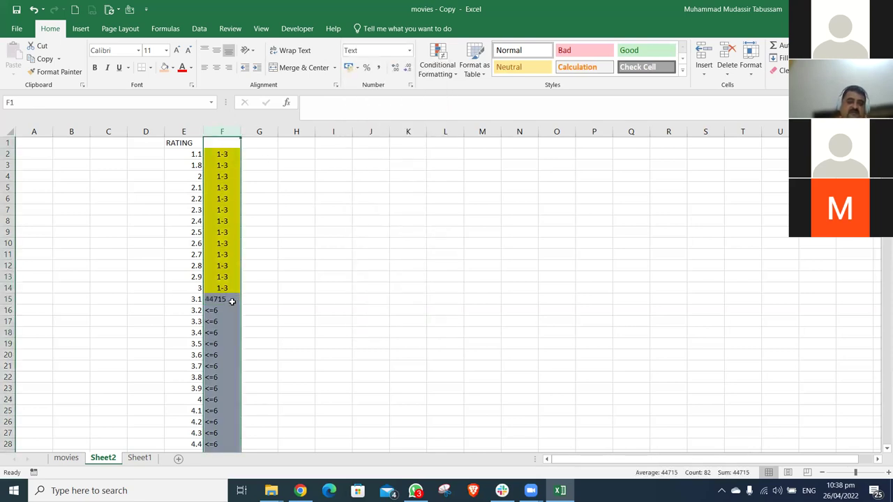
# Enter 3-6 as the label in F15, replacing the converted date value
pyautogui.click(235, 299)
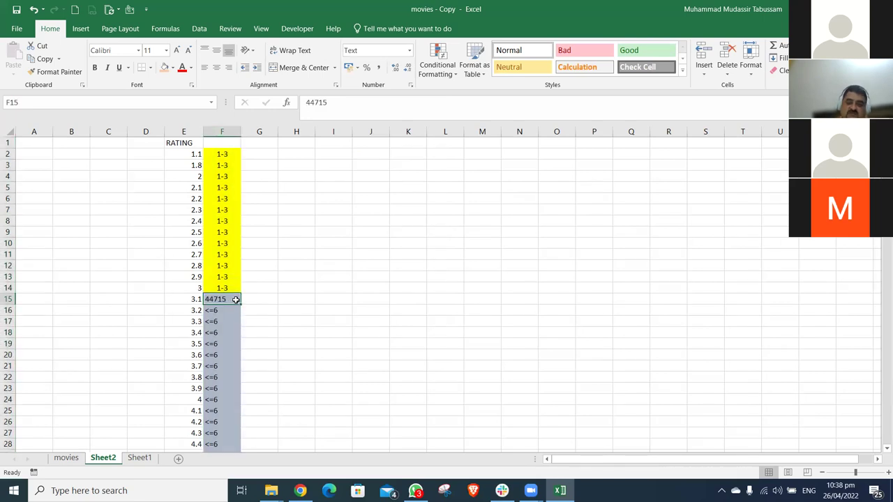
pyautogui.write('3-6')
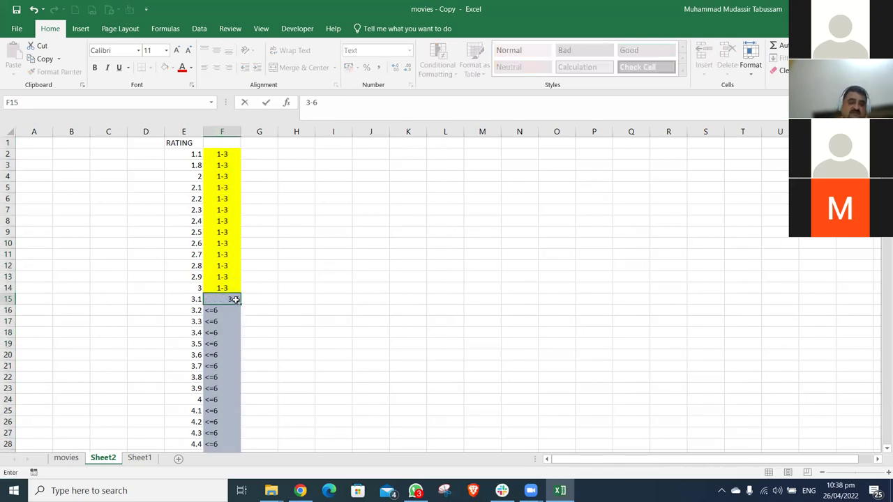
pyautogui.press('Return')
# Copy the 3-6 label from F15 into the other blue-grey cells F16:F44
pyautogui.click(235, 299)
pyautogui.hotkey('ctrl', 'c')
pyautogui.press('Down')
pyautogui.moveTo(236, 310)
pyautogui.mouseDown()
pyautogui.moveTo(237, 322)
pyautogui.moveTo(235, 299)
pyautogui.mouseUp()
pyautogui.scroll(-9, 236, 322)
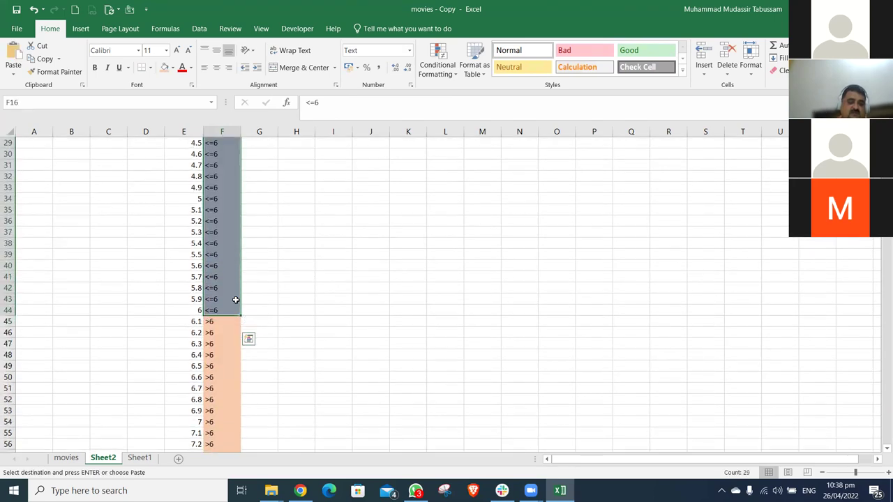
pyautogui.hotkey('ctrl', 'v')
pyautogui.scroll(9, 235, 299)
pyautogui.press('Down')
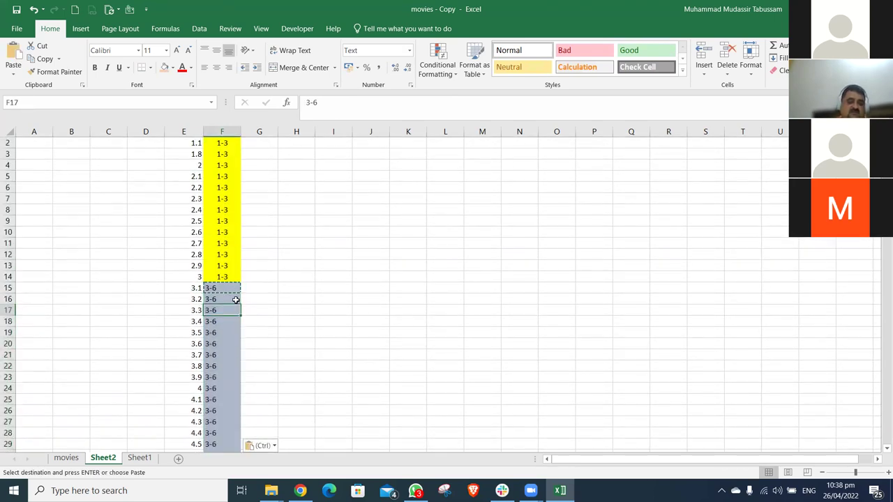
# Centre all the rating labels in column F from F2 down to the end of the list
pyautogui.click(222, 143)
pyautogui.hotkey('ctrl', 'shift', 'Down')
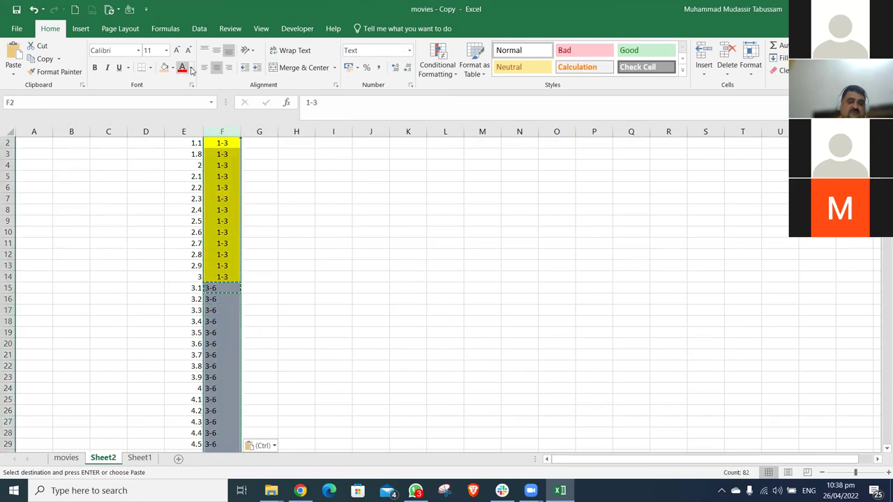
pyautogui.click(217, 67)
pyautogui.click(216, 67)
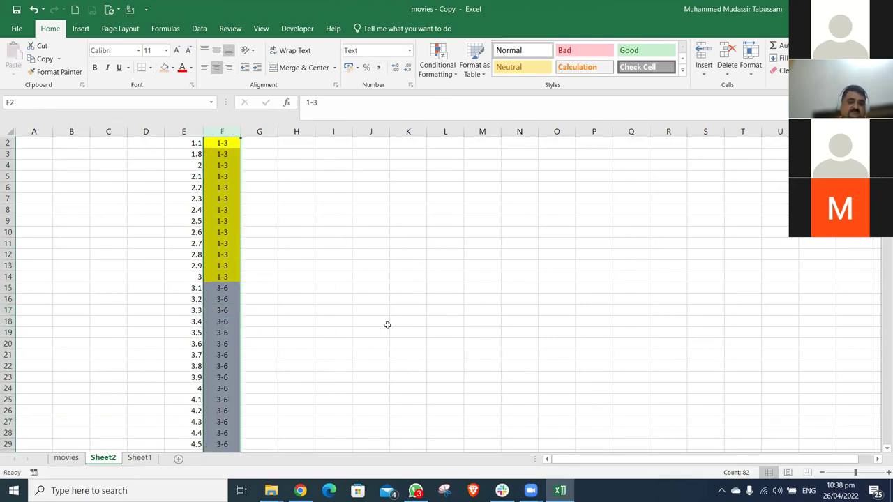
# Look through the column F labels to find where the 3-6 group ends and the orange group begins
pyautogui.press('Down')
pyautogui.press('pagedown')
pyautogui.press('Down')
pyautogui.press('Down')
pyautogui.press('Down')
pyautogui.press('Down')
pyautogui.press('Down')
pyautogui.press('Down')
pyautogui.press('Down')
pyautogui.press('Down')
pyautogui.press('Down')
pyautogui.press('Down')
pyautogui.press('Down')
pyautogui.press('Down')
pyautogui.press('Down')
pyautogui.press('Down')
pyautogui.press('Down')
pyautogui.press('Up')
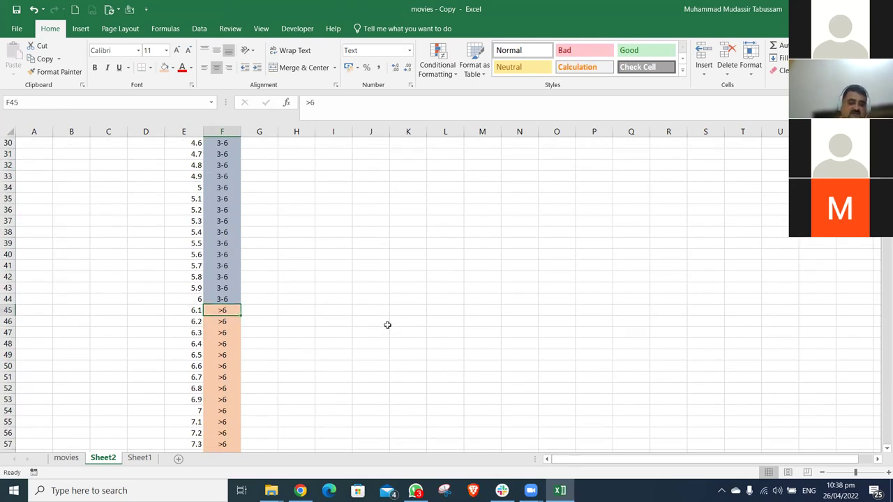
pyautogui.hotkey('ctrl', 'Down')
pyautogui.hotkey('ctrl', 'Up')
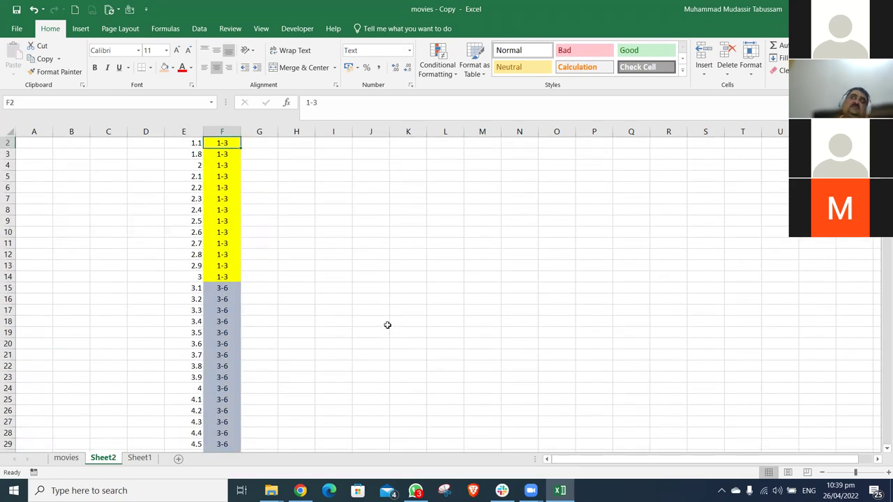
# Enter 6-10 as the label in F45, the first orange cell
pyautogui.press('pagedown')
pyautogui.press('pagedown')
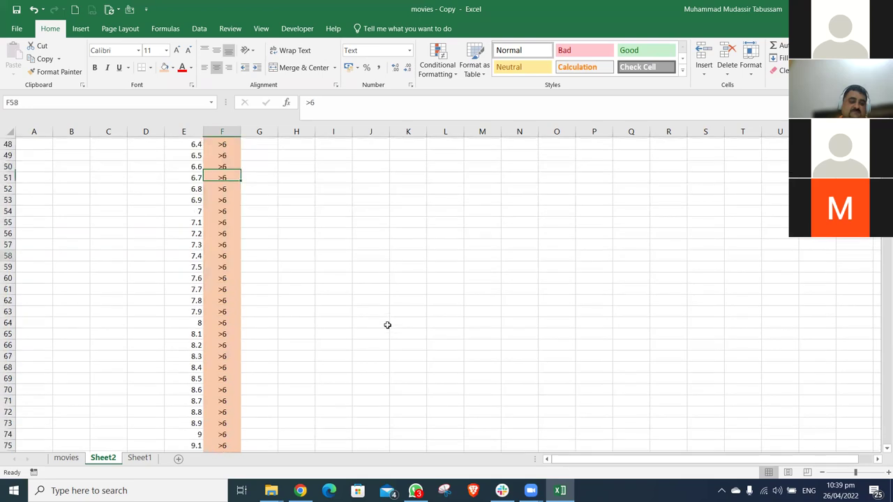
pyautogui.press('Up')
pyautogui.press('Up')
pyautogui.press('Up')
pyautogui.press('Up')
pyautogui.press('Up')
pyautogui.press('Up')
pyautogui.press('Up')
pyautogui.press('Up')
pyautogui.press('Up')
pyautogui.press('Up')
pyautogui.press('Up')
pyautogui.press('Up')
pyautogui.press('Up')
pyautogui.press('Up')
pyautogui.press('Up')
pyautogui.press('Up')
pyautogui.press('Up')
pyautogui.press('Up')
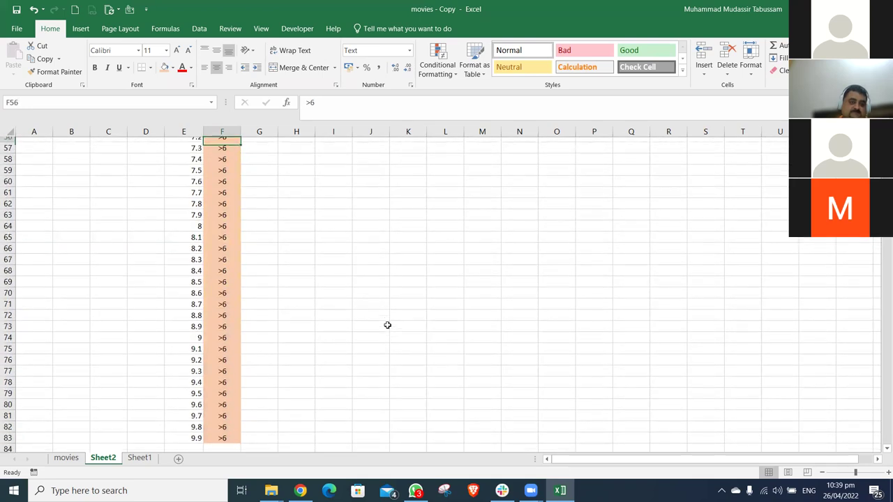
pyautogui.press('Down')
pyautogui.press('Down')
pyautogui.press('Down')
pyautogui.press('Down')
pyautogui.press('Down')
pyautogui.press('Down')
pyautogui.press('Down')
pyautogui.press('Up')
pyautogui.write('6-10')
pyautogui.press('Return')
pyautogui.press('Up')
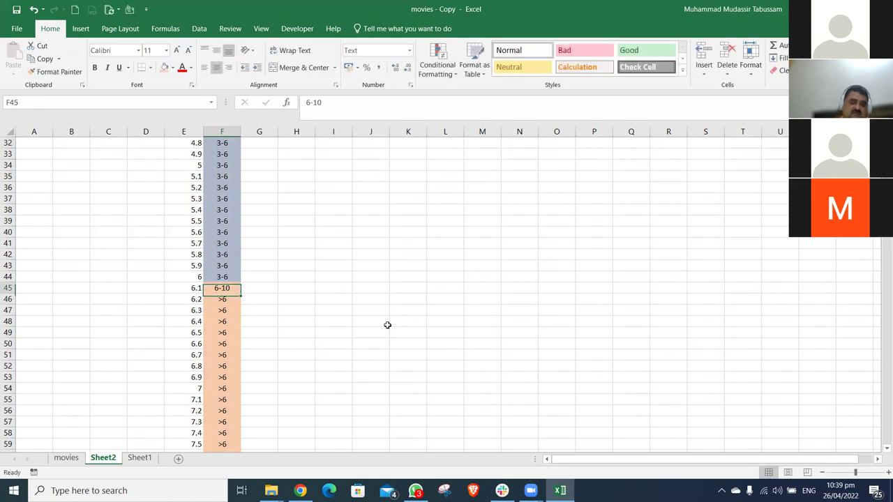
# Copy the 6-10 label from F45 into the remaining orange cells F46:F83
pyautogui.hotkey('ctrl', 'c')
pyautogui.press('Down')
pyautogui.hotkey('ctrl', 'shift', 'Down')
pyautogui.hotkey('shift', 'Down')
pyautogui.hotkey('shift', 'Down')
pyautogui.hotkey('shift', 'Down')
pyautogui.hotkey('shift', 'Down')
pyautogui.hotkey('shift', 'Down')
pyautogui.hotkey('shift', 'Down')
pyautogui.hotkey('shift', 'Down')
pyautogui.hotkey('shift', 'Down')
pyautogui.hotkey('shift', 'Down')
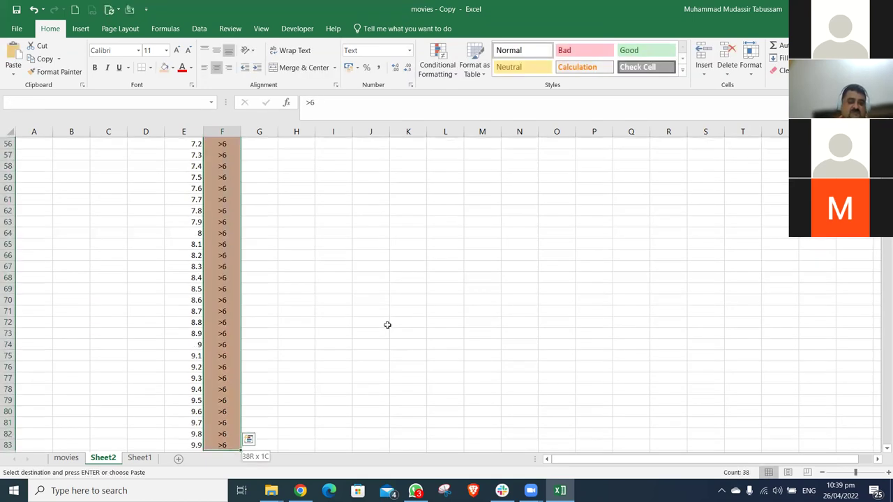
pyautogui.hotkey('ctrl', 'v')
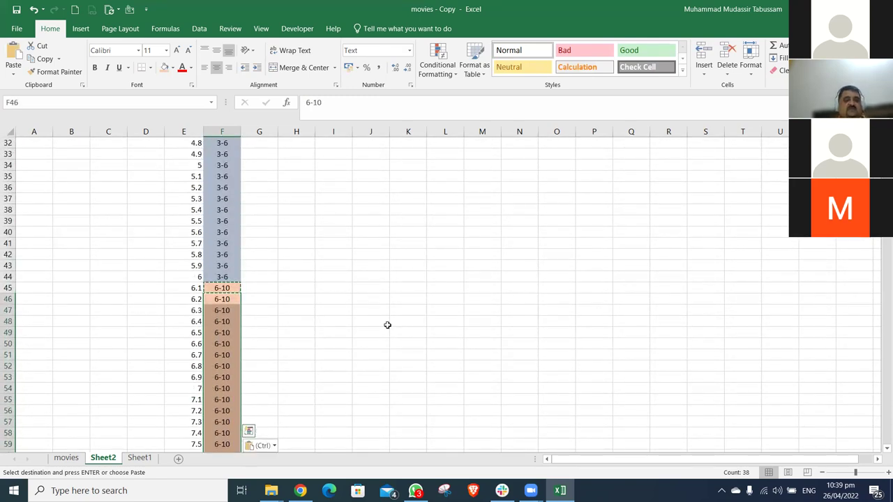
# Review the relabelled rating groups in column F from the start of the list downwards
pyautogui.hotkey('ctrl', 'Up')
pyautogui.press('Down')
pyautogui.press('Down')
pyautogui.press('Down')
pyautogui.press('Down')
pyautogui.press('Down')
pyautogui.press('Down')
pyautogui.press('Down')
pyautogui.press('Down')
pyautogui.press('Down')
pyautogui.press('Down')
pyautogui.press('Down')
pyautogui.press('Down')
pyautogui.press('Down')
pyautogui.press('Down')
pyautogui.press('Down')
pyautogui.press('Down')
pyautogui.press('Down')
pyautogui.press('Down')
pyautogui.press('Down')
pyautogui.press('Down')
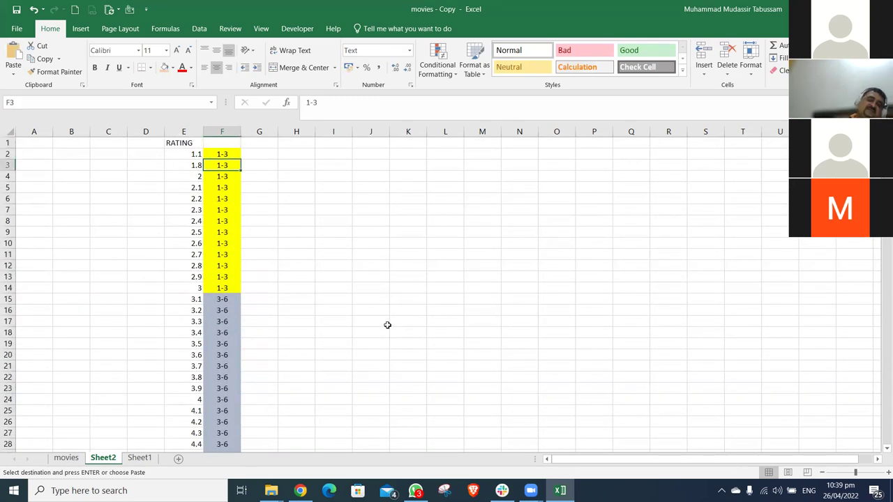
# Check the remaining column F labels against their ratings down to the 6-10 group at the end of the list
pyautogui.press('Down')
pyautogui.press('Down')
pyautogui.press('Down')
pyautogui.press('Down')
pyautogui.press('Down')
pyautogui.press('Down')
pyautogui.press('Down')
pyautogui.press('Down')
pyautogui.press('Down')
pyautogui.press('Down')
pyautogui.press('Down')
pyautogui.press('Down')
pyautogui.press('Down')
pyautogui.press('Down')
pyautogui.press('Down')
pyautogui.press('Down')
pyautogui.press('Down')
pyautogui.press('Down')
pyautogui.press('Down')
pyautogui.press('Down')
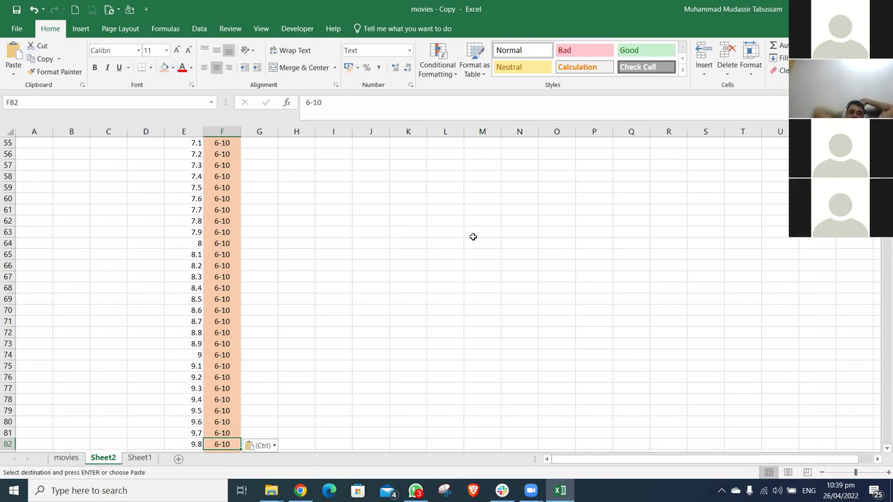
pyautogui.press('Left')
pyautogui.press('Left')
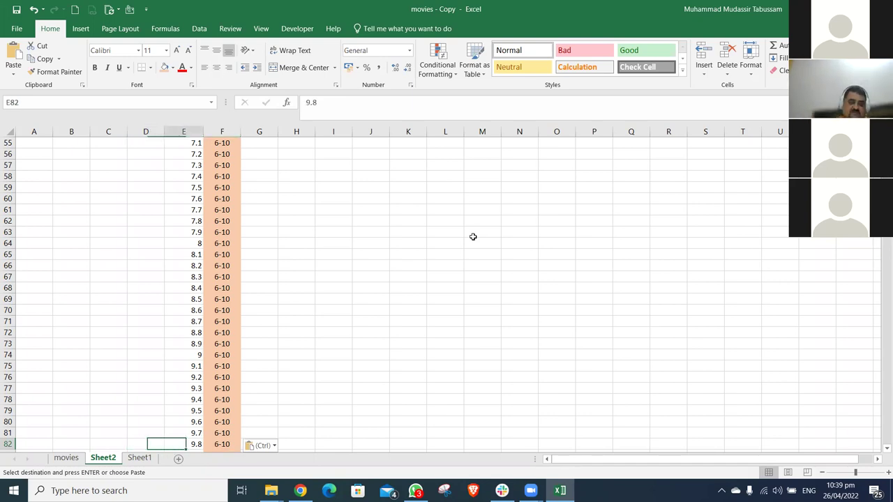
pyautogui.press('Right')
pyautogui.press('Right')
# Return to the start of column F and go through the 1-3 labels down to the first 3-6 cells
pyautogui.hotkey('ctrl', 'Up')
pyautogui.press('Up')
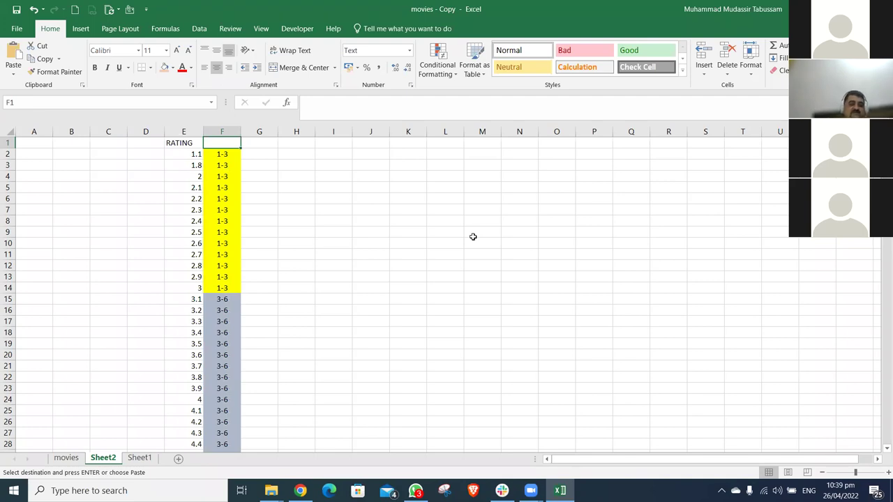
pyautogui.press('Down')
pyautogui.press('Down')
pyautogui.press('Down')
pyautogui.press('Down')
pyautogui.press('Down')
pyautogui.press('Down')
pyautogui.press('Down')
pyautogui.press('Down')
pyautogui.press('Down')
pyautogui.press('Down')
pyautogui.press('Down')
pyautogui.press('Down')
pyautogui.press('Down')
pyautogui.press('Down')
pyautogui.press('Down')
pyautogui.press('Down')
# Compare the ratings and labels in rows 14 and 15, where the 1-3 group meets the 3-6 group
pyautogui.press('Up')
pyautogui.press('Up')
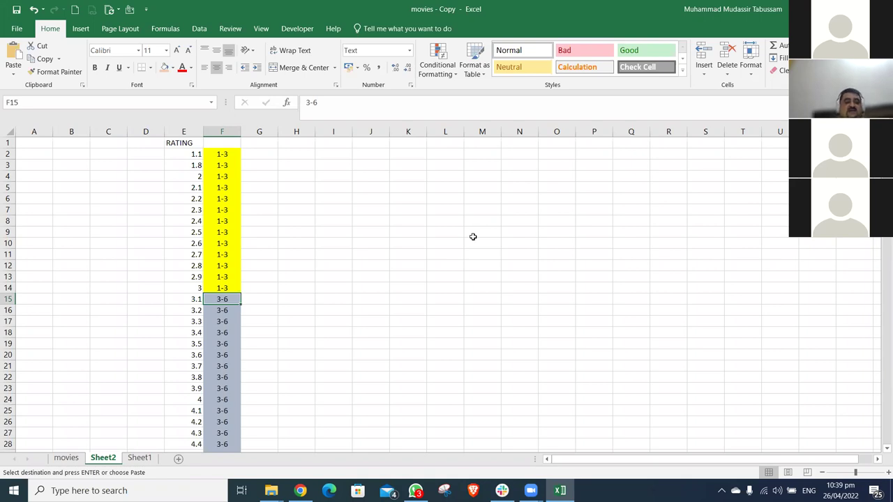
pyautogui.press('Up')
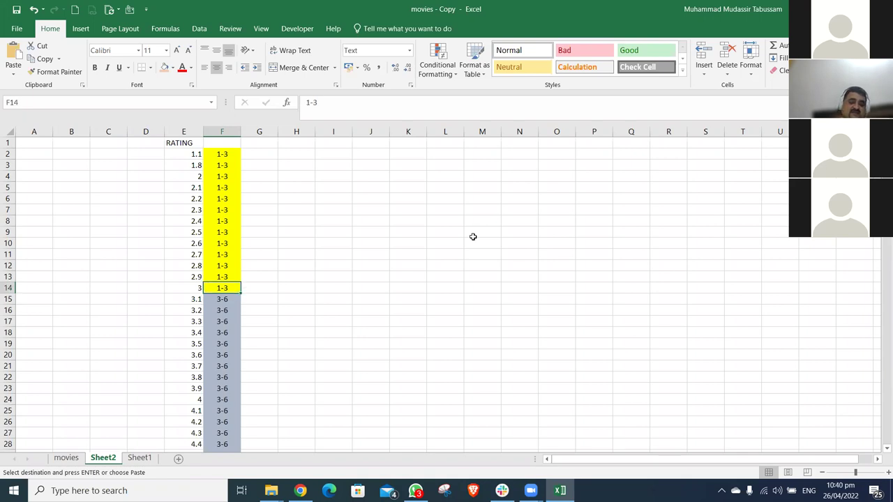
pyautogui.press('Left')
pyautogui.press('Right')
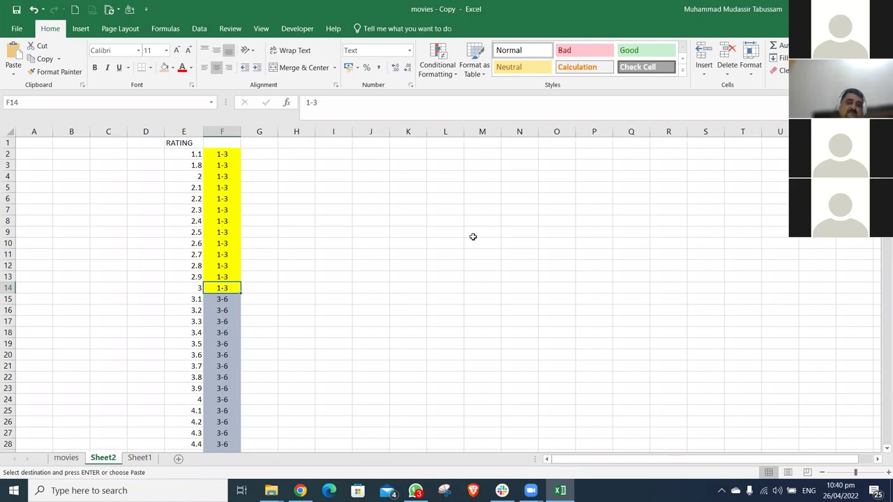
pyautogui.press('Down')
pyautogui.press('Left')
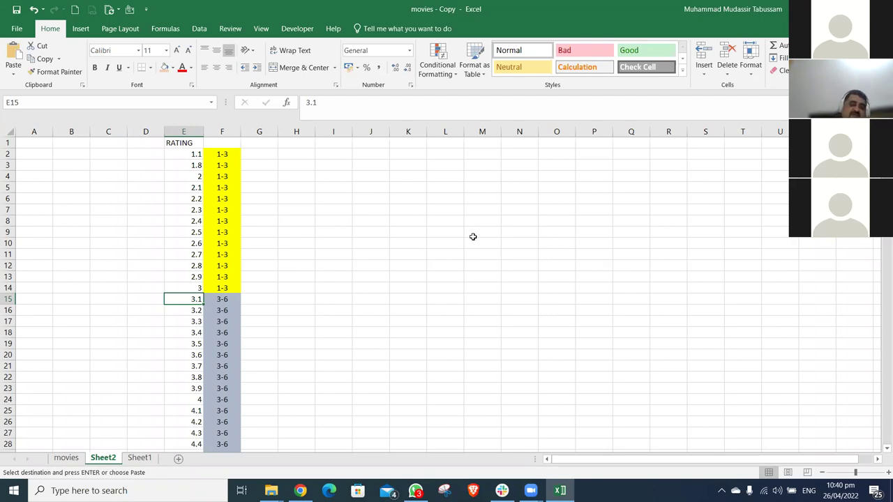
pyautogui.press('Up')
pyautogui.press('Right')
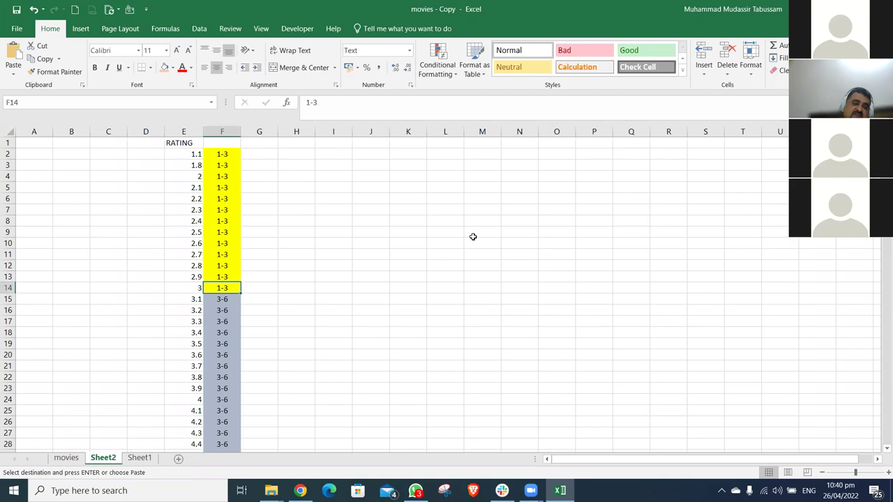
pyautogui.press('Left')
pyautogui.press('Down')
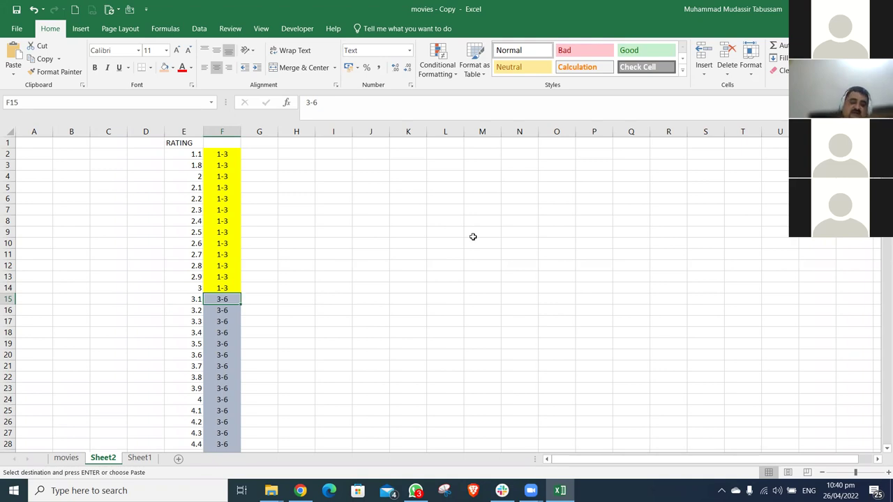
# Select all the rating values in column E of Sheet2, from E2 to E83, to check their count
pyautogui.hotkey('ctrl', 'Up')
pyautogui.press('Left')
pyautogui.hotkey('ctrl', 'shift', 'Down')
pyautogui.hotkey('shift', 'Down')
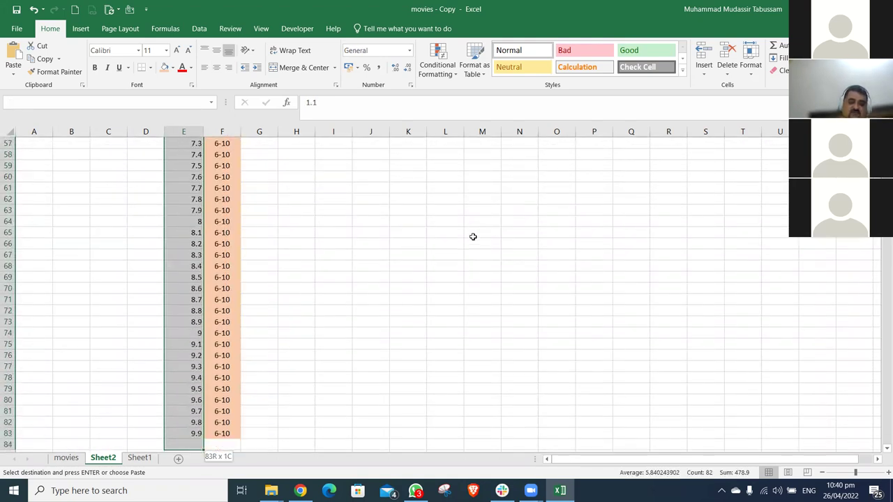
pyautogui.hotkey('ctrl', 'v')
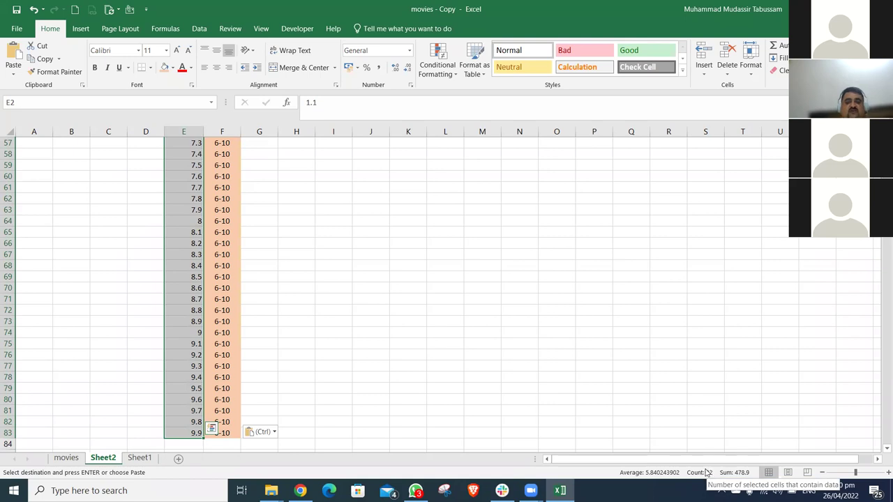
# Add a "Rating Category" column beside RATING in the movies sheet, with its header in K1, and fit the column width to the header
pyautogui.click(70, 457)
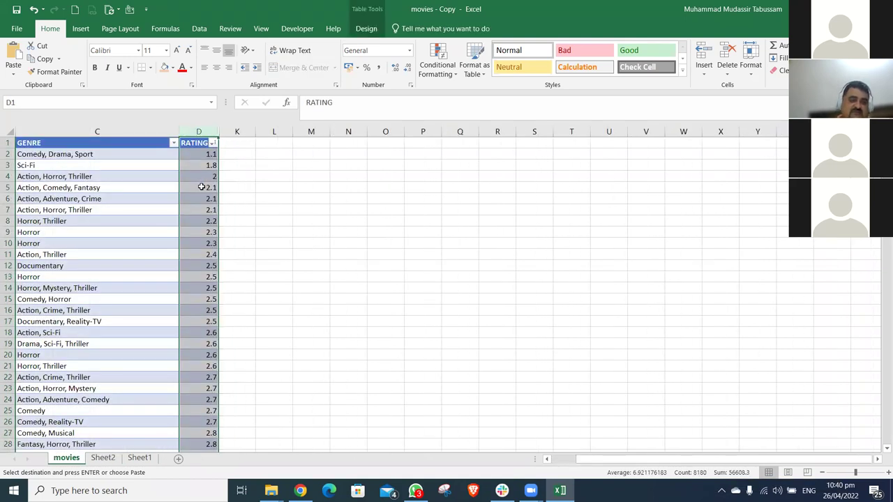
pyautogui.press('Down')
pyautogui.press('Right')
pyautogui.press('Up')
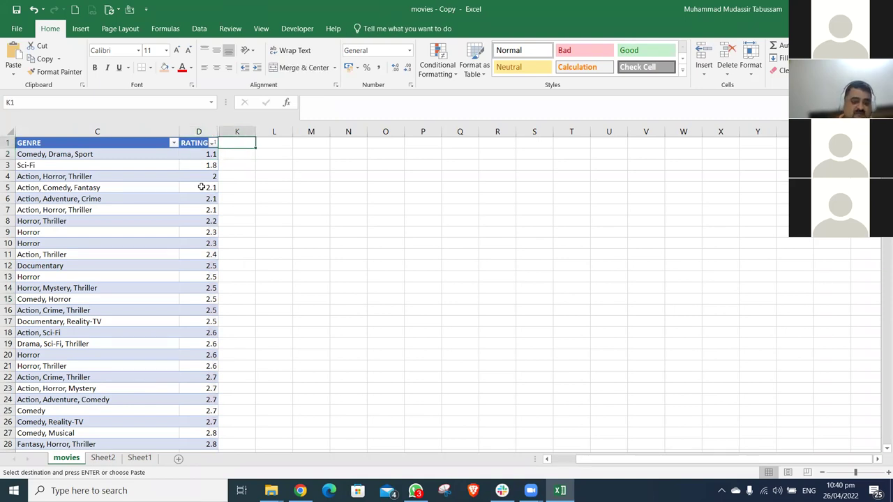
pyautogui.write('Rating')
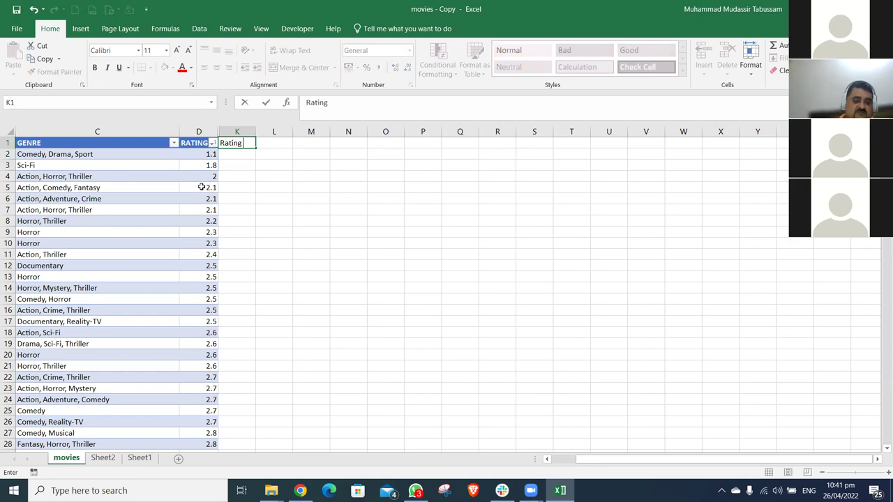
pyautogui.write(' CAtegor')
pyautogui.press('BackSpace')
pyautogui.press('BackSpace')
pyautogui.press('BackSpace')
pyautogui.press('BackSpace')
pyautogui.press('BackSpace')
pyautogui.press('BackSpace')
pyautogui.press('BackSpace')
pyautogui.press('BackSpace')
pyautogui.write('C')
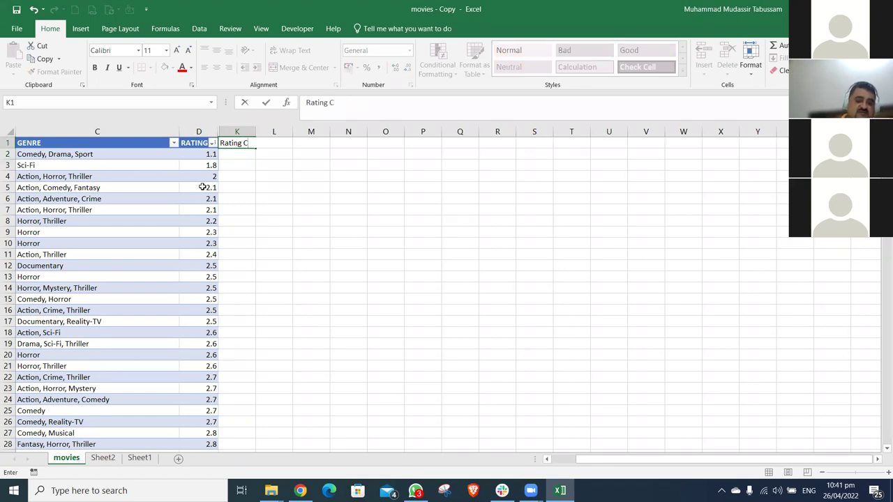
pyautogui.write('ategory')
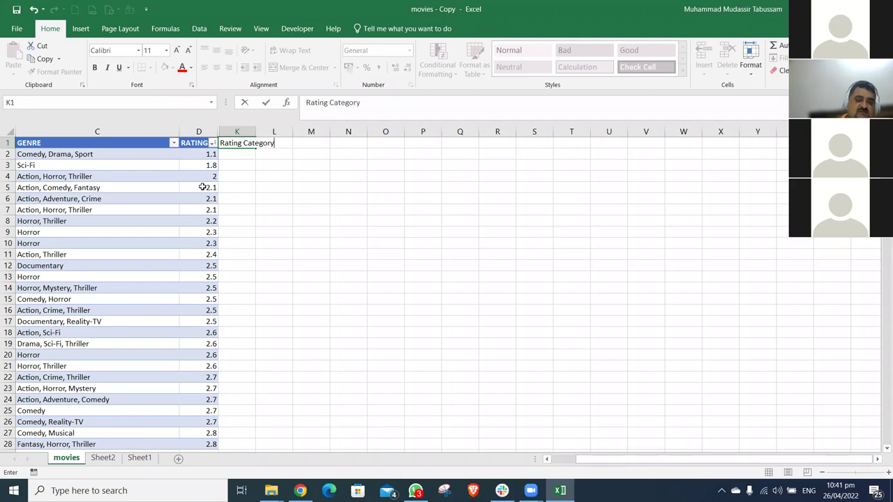
pyautogui.press('Return')
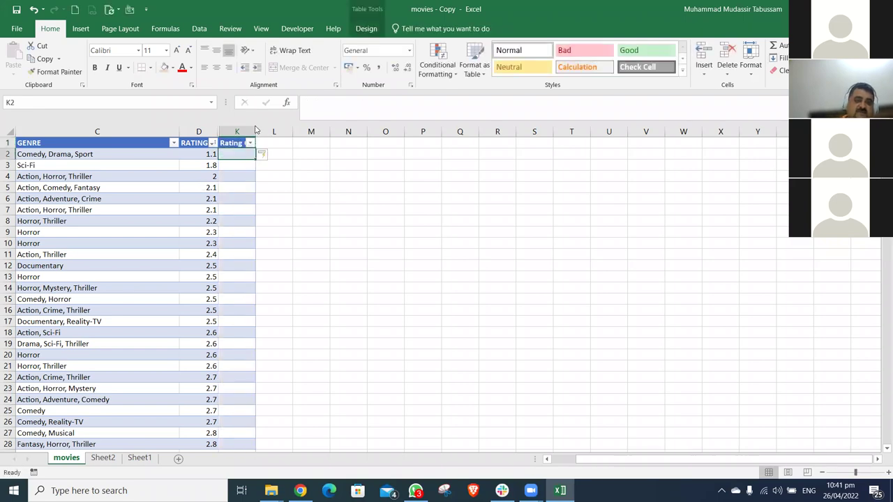
pyautogui.doubleClick(255, 131)
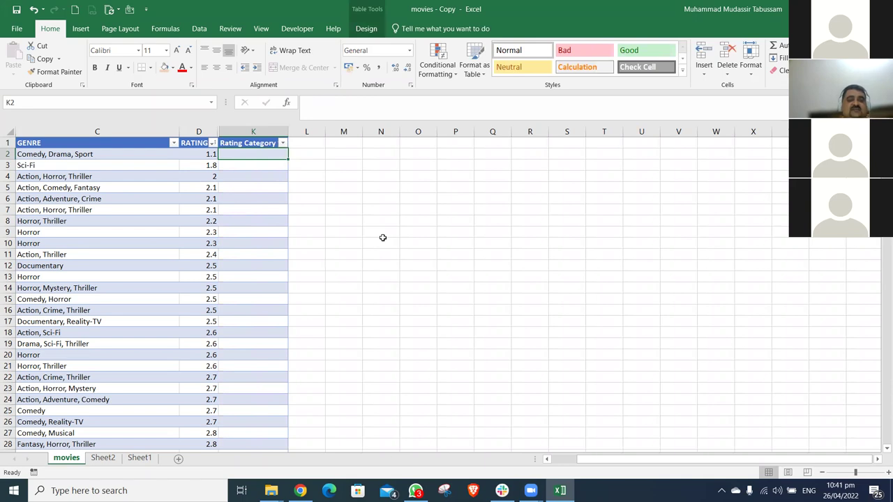
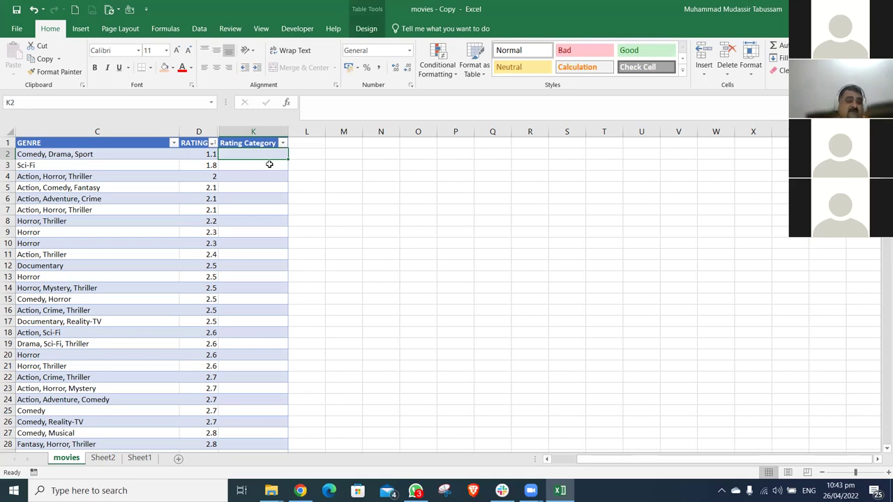
pyautogui.click(211, 166)
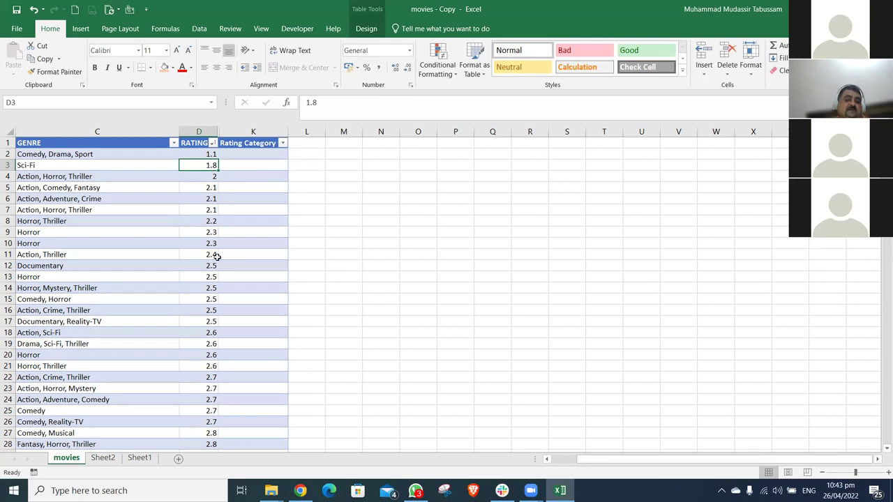
pyautogui.press('Up')
pyautogui.press('Right')
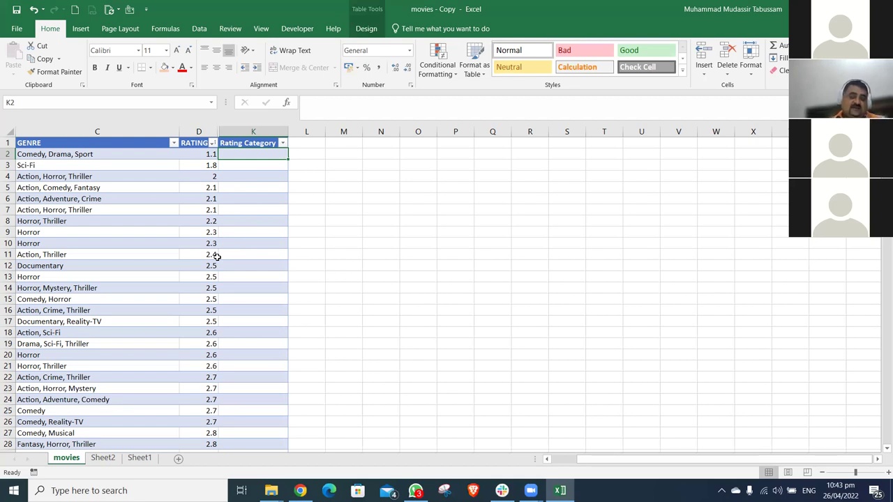
pyautogui.write('=')
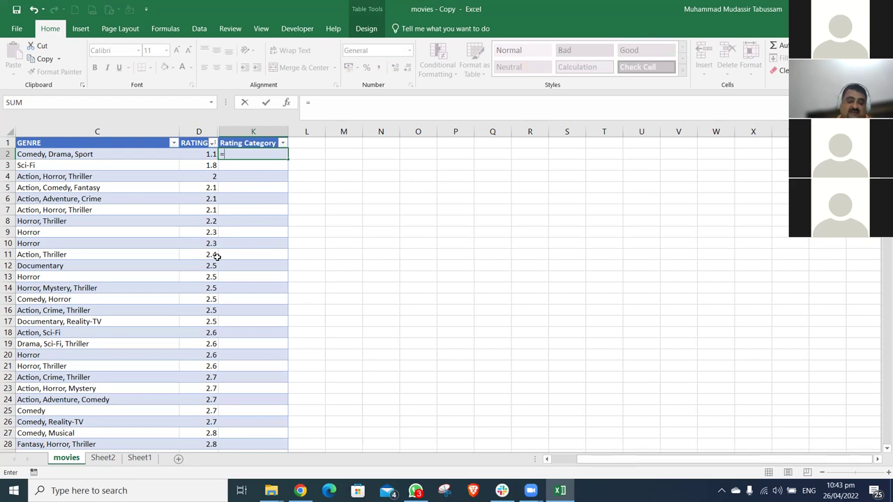
pyautogui.write('matc')
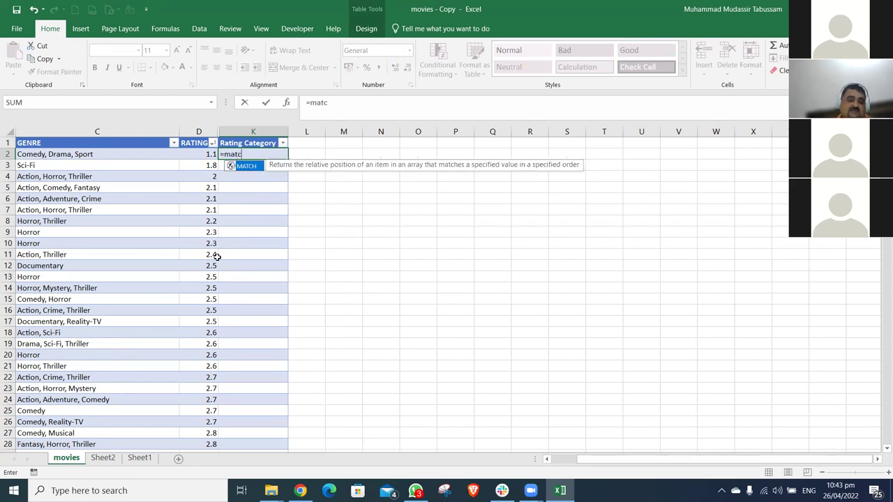
pyautogui.write('h')
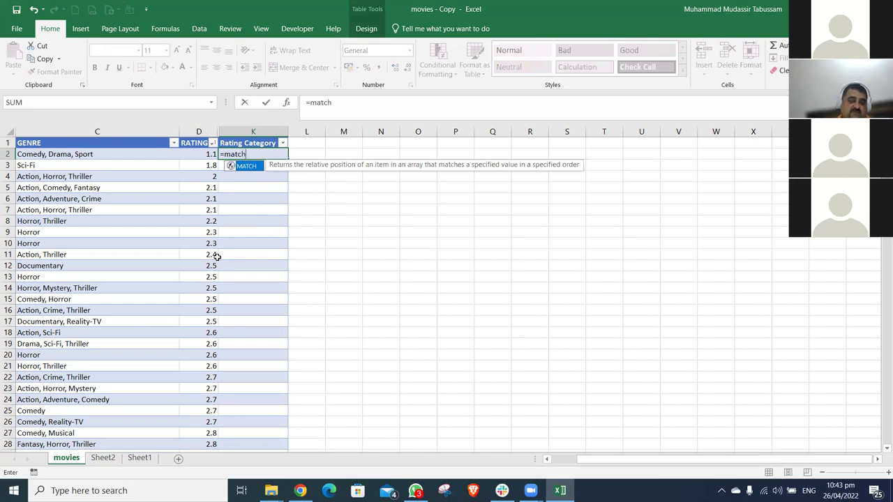
pyautogui.write('(')
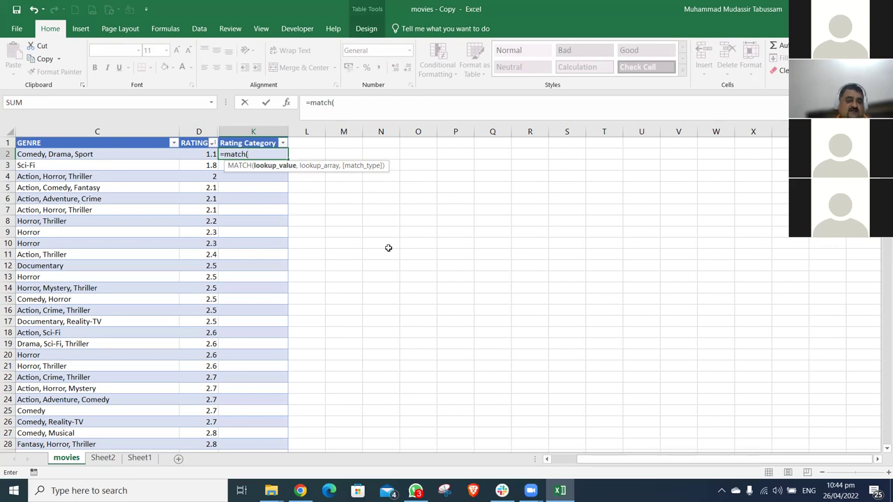
pyautogui.press('Escape')
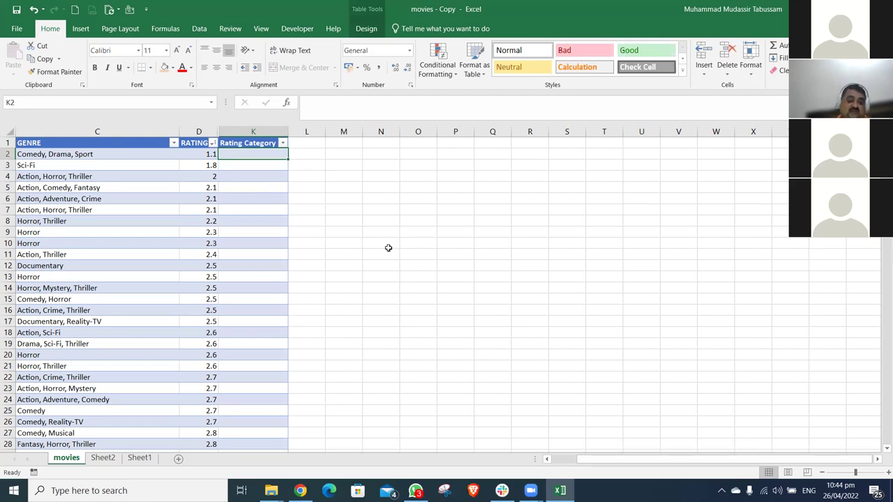
pyautogui.write('=mat')
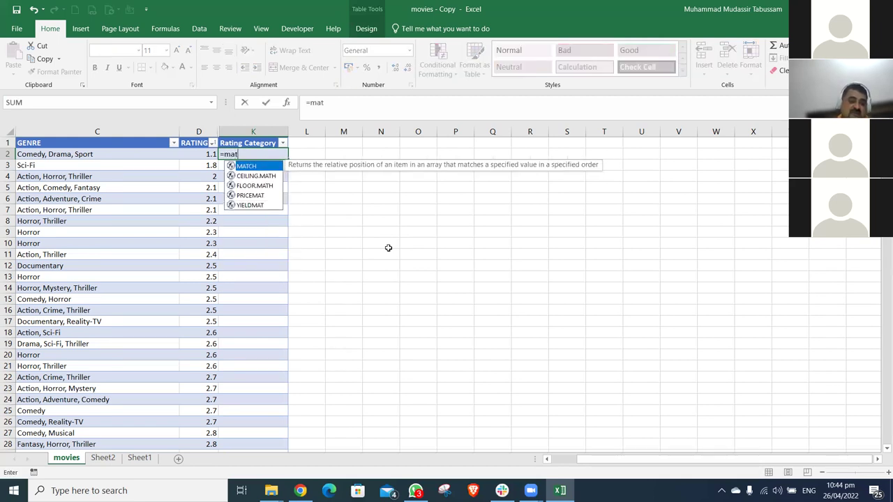
pyautogui.press('Tab')
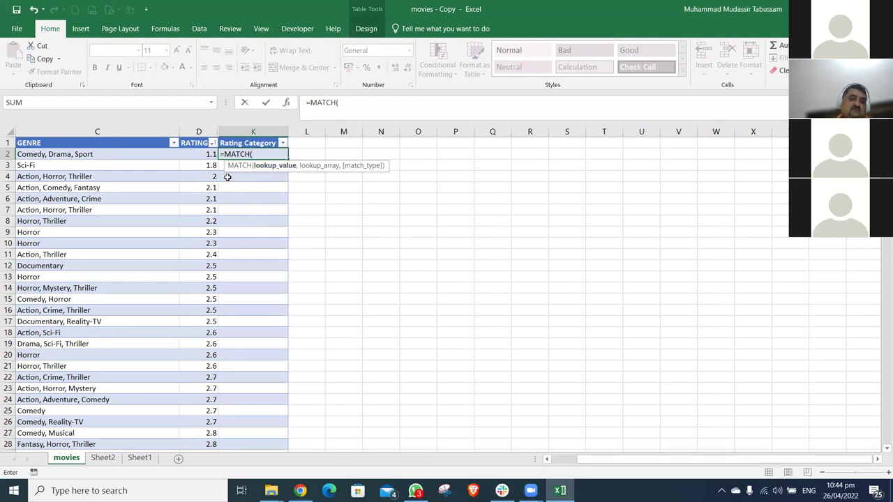
pyautogui.click(211, 155)
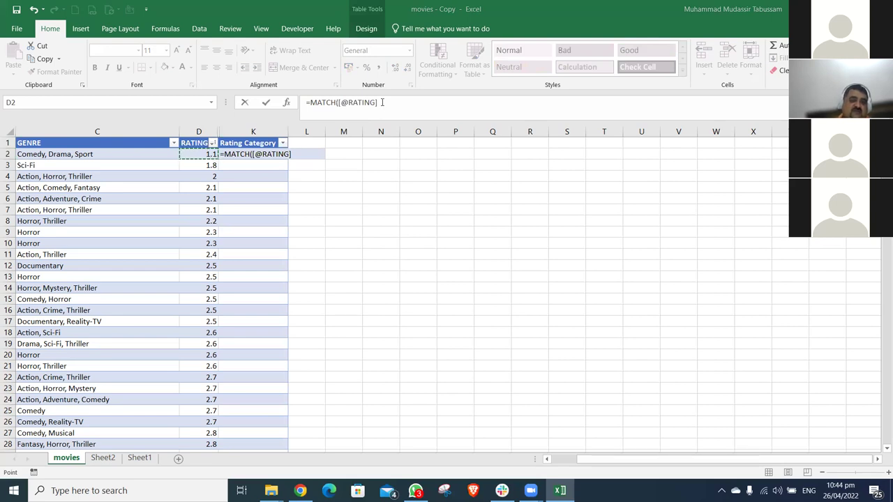
pyautogui.press('Escape')
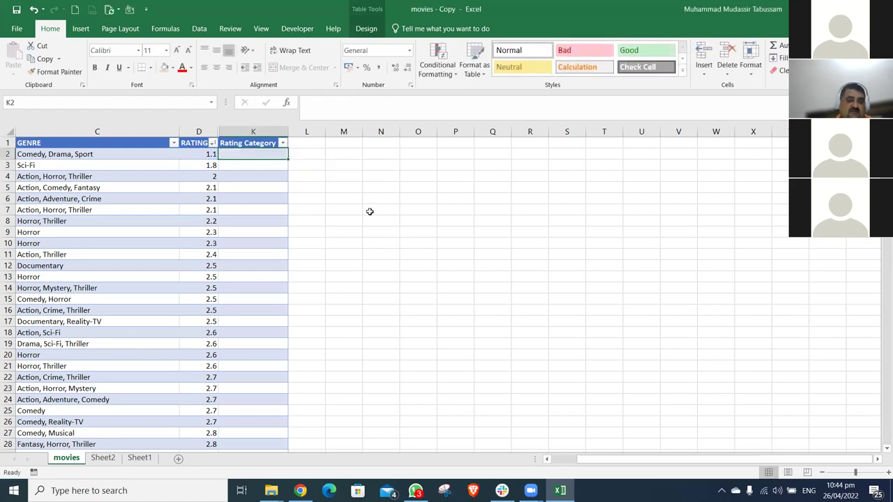
# Fill the Rating Category column from K2 with the exact-match formula =MATCH(D2,Sheet2!E:E,0)
pyautogui.write('=MATCH(')
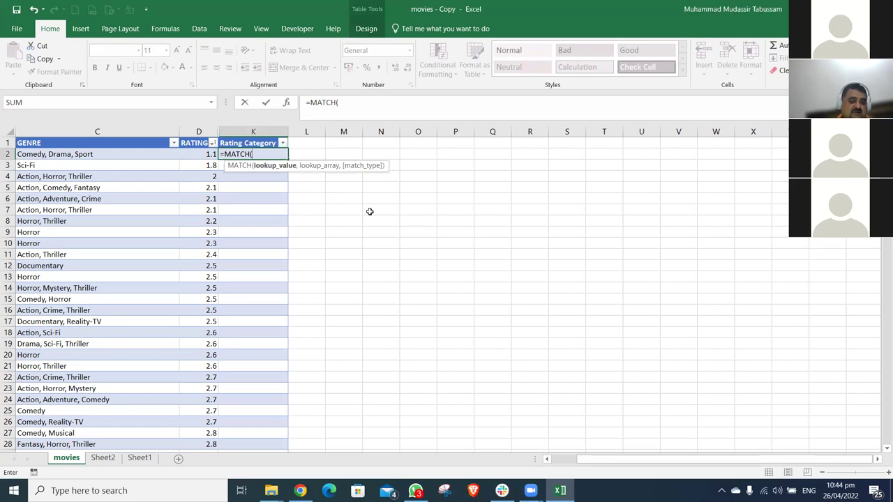
pyautogui.write('d2')
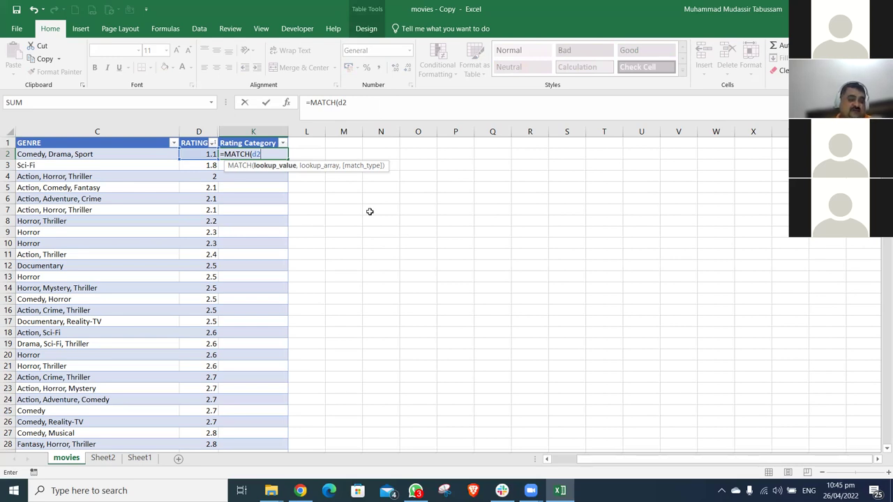
pyautogui.write(',')
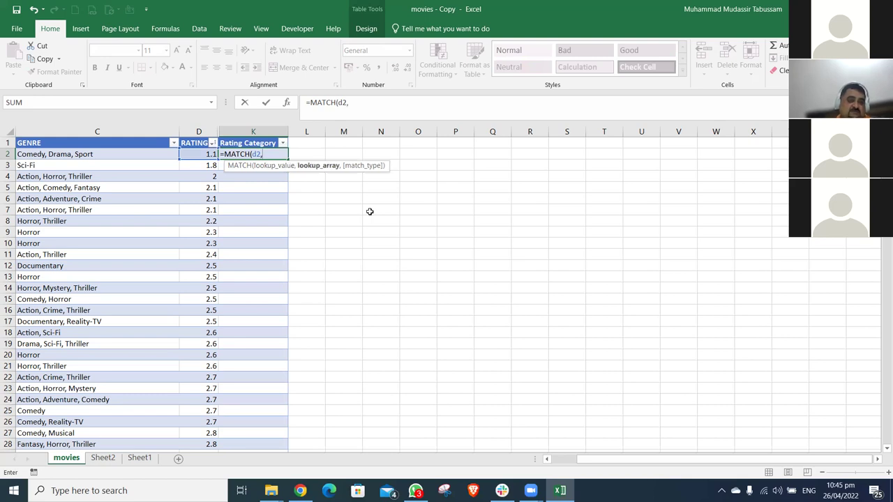
pyautogui.click(105, 459)
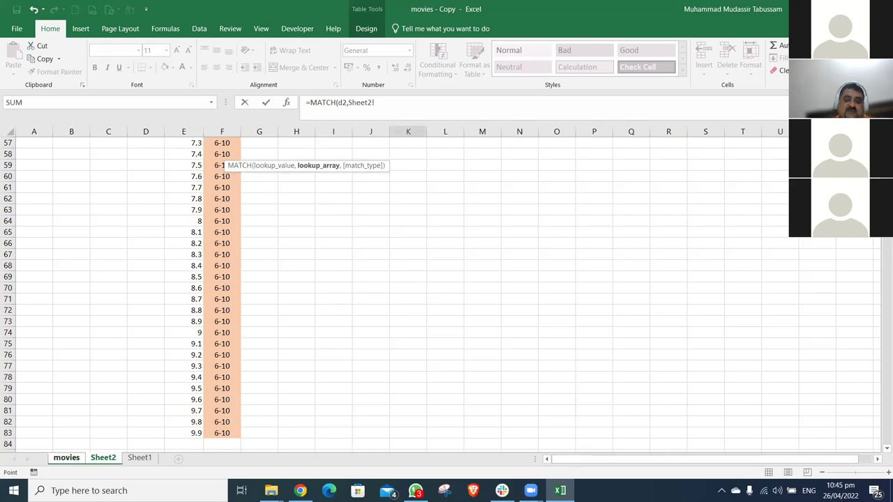
pyautogui.scroll(19, 490, 229)
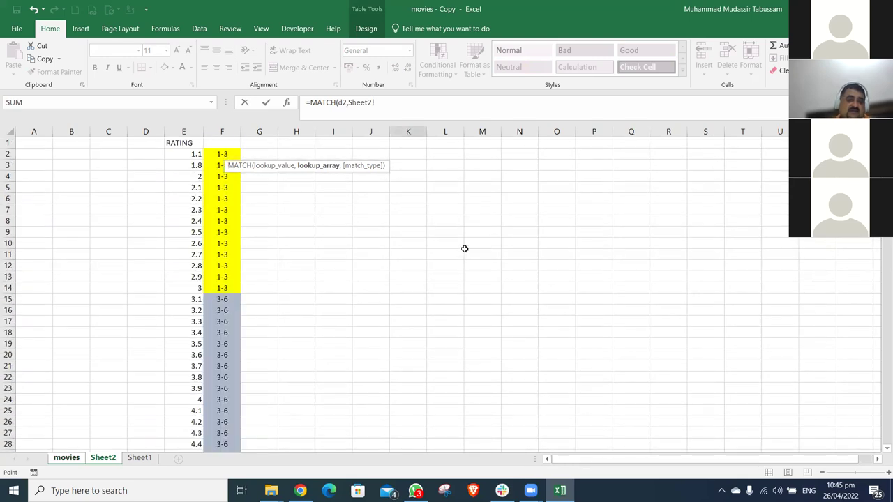
pyautogui.click(191, 132)
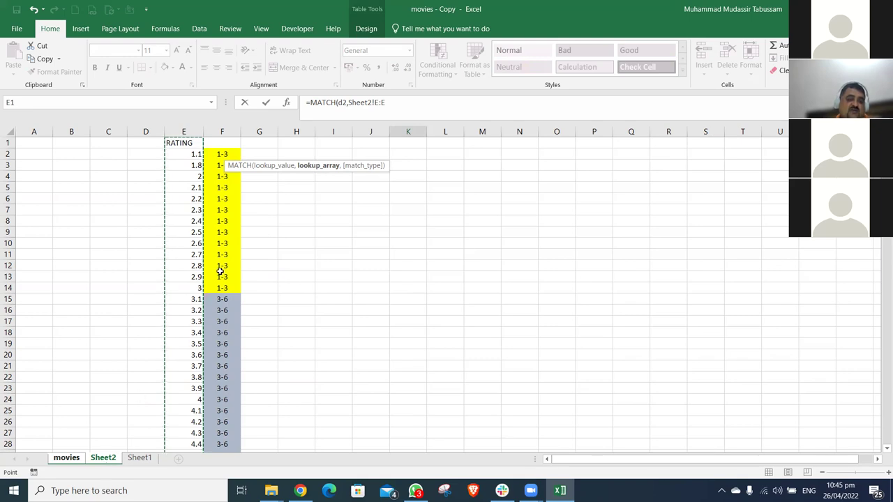
pyautogui.click(391, 104)
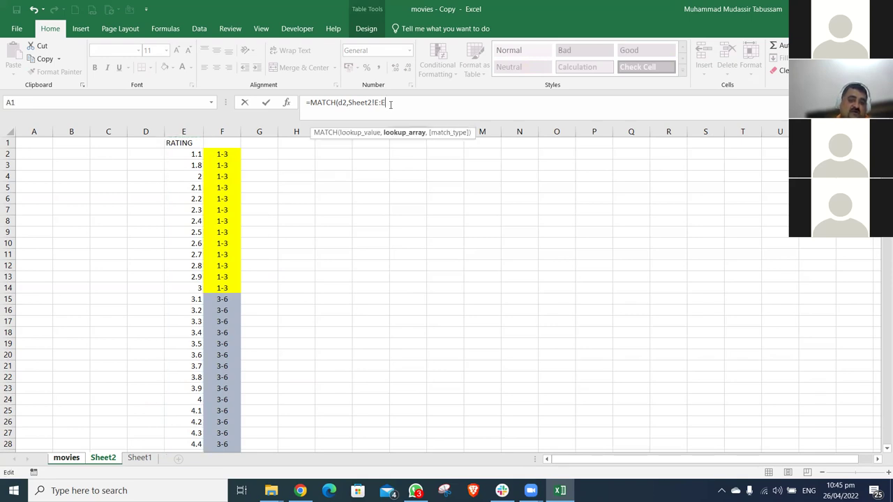
pyautogui.write(',')
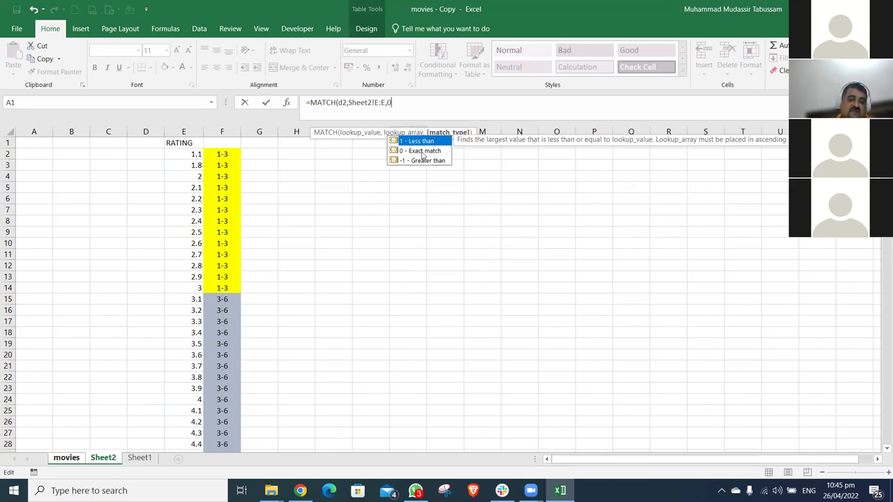
pyautogui.write('0)')
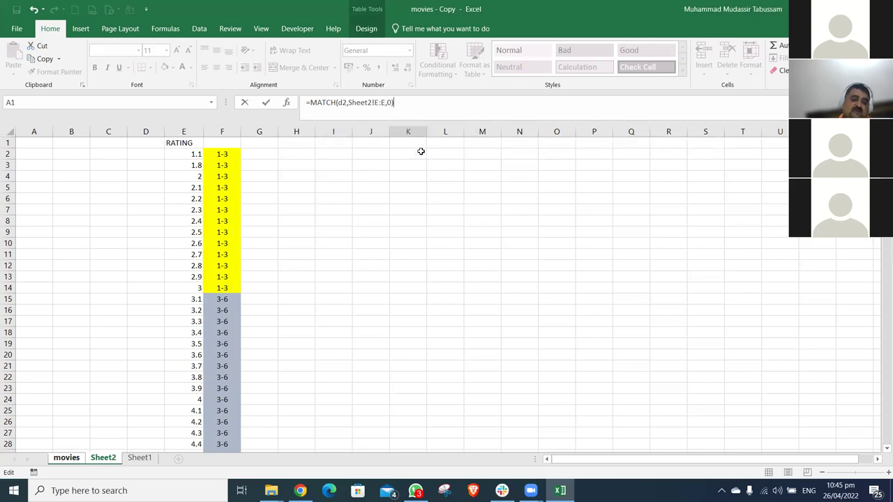
pyautogui.press('Return')
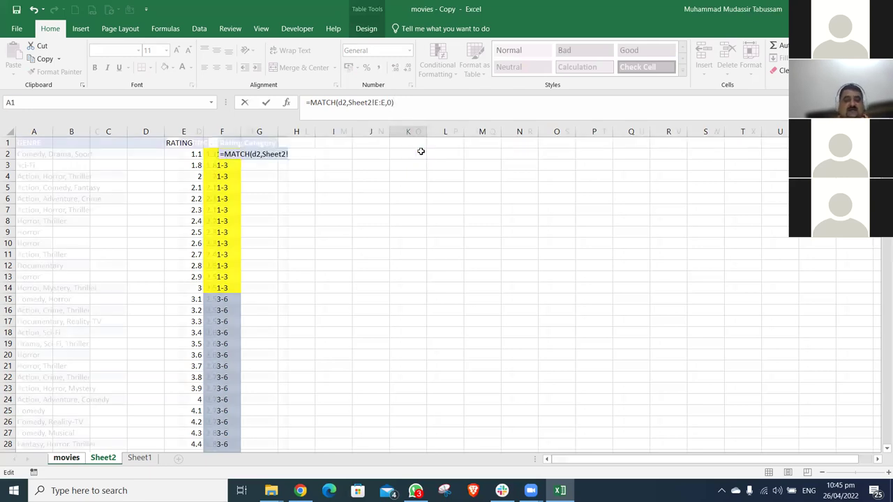
pyautogui.press('Up')
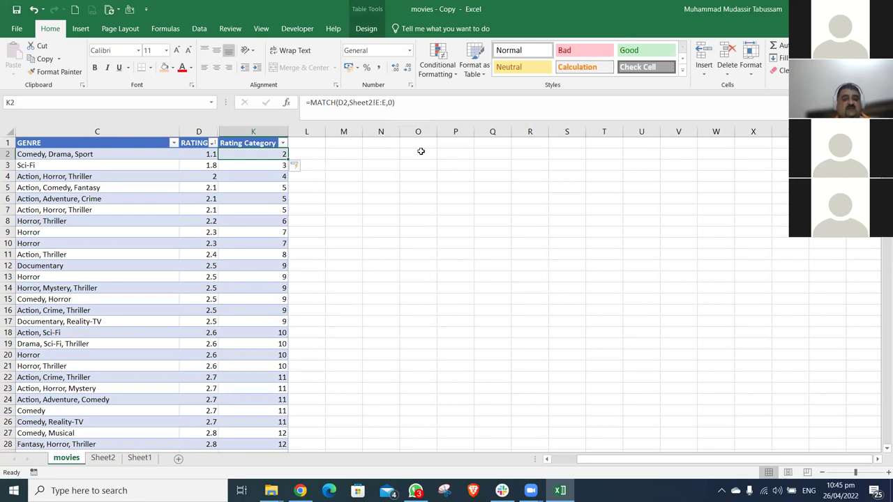
# Compare the first movie's rating and its MATCH result with the rating list on Sheet2
pyautogui.click(212, 155)
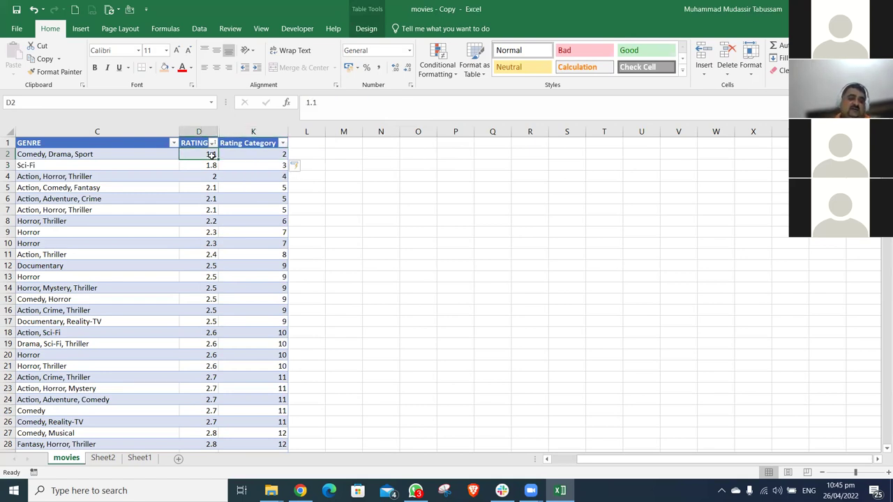
pyautogui.click(273, 158)
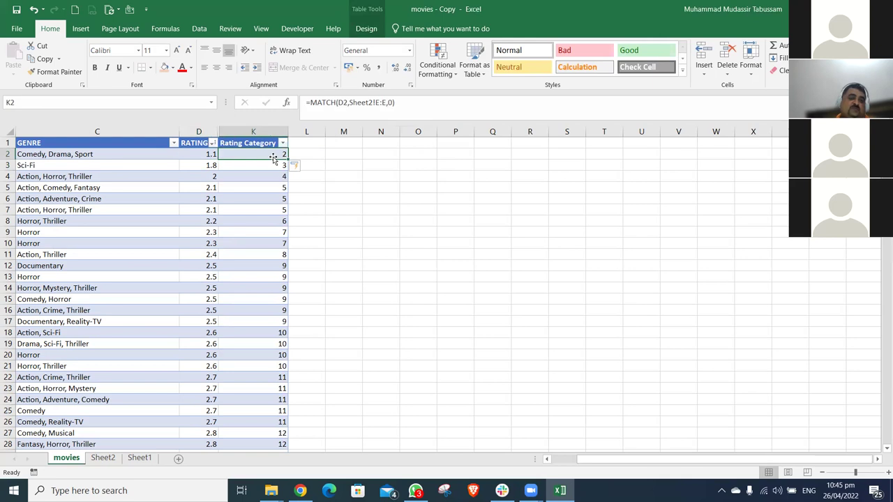
pyautogui.click(107, 463)
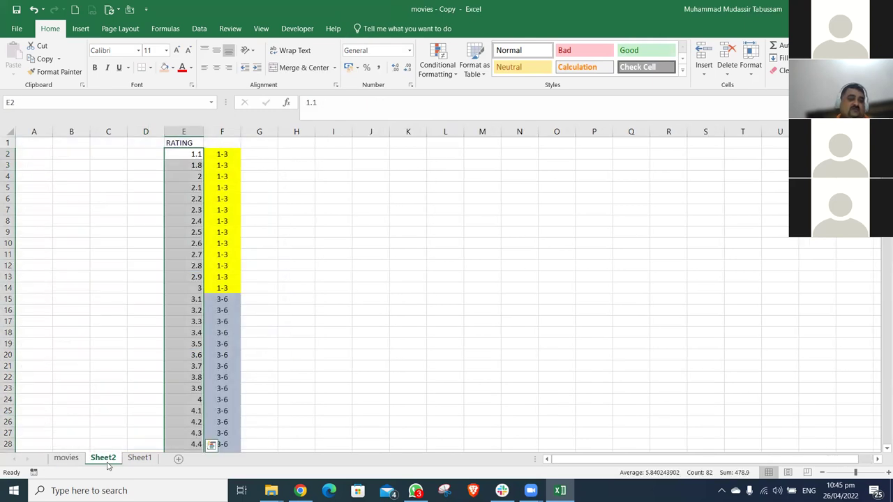
# Compare the MATCH results in K2 and K18 with the Sheet2 rows holding the ratings 1.1 and 2.6
pyautogui.click(199, 155)
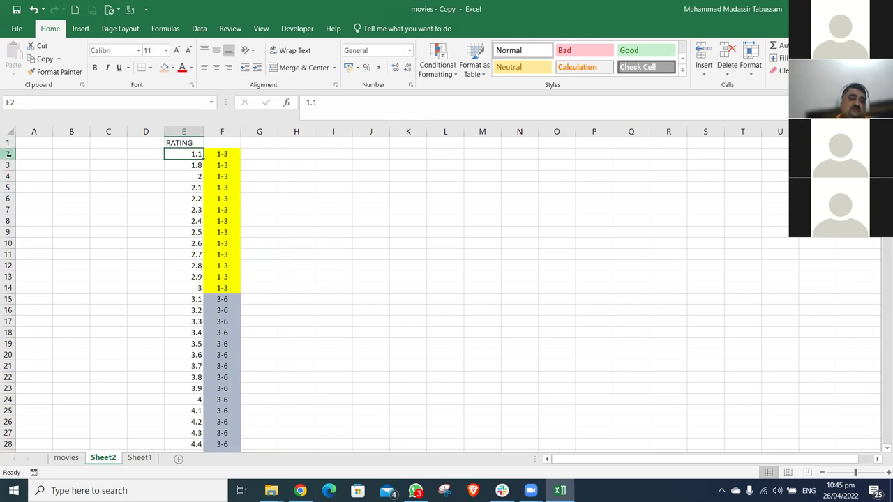
pyautogui.click(80, 461)
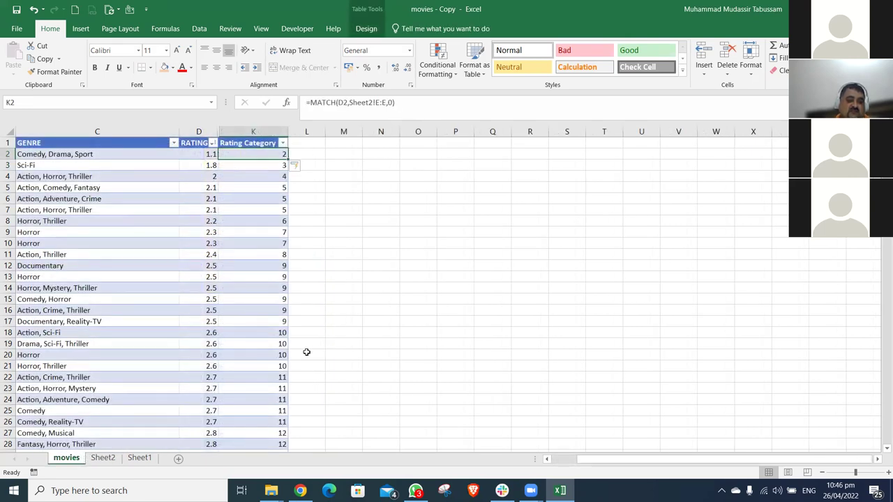
pyautogui.click(282, 332)
pyautogui.click(104, 459)
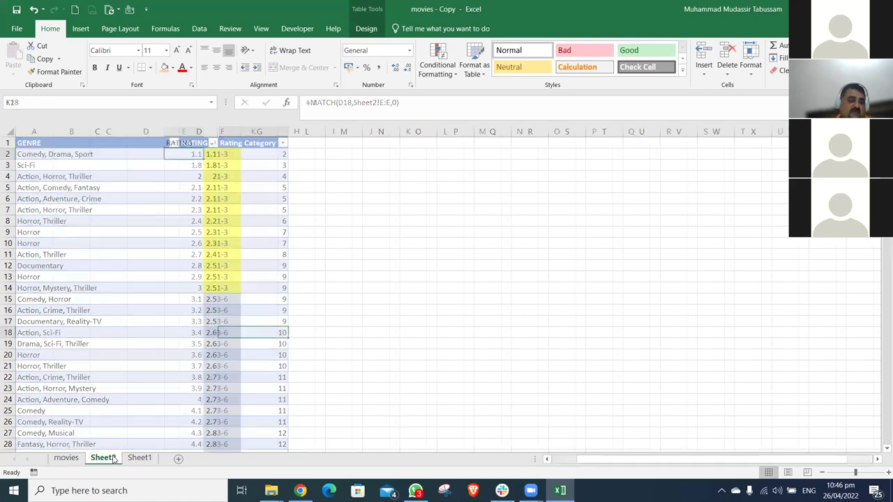
pyautogui.click(27, 243)
pyautogui.press('Right')
pyautogui.press('Right')
pyautogui.press('Right')
pyautogui.press('Right')
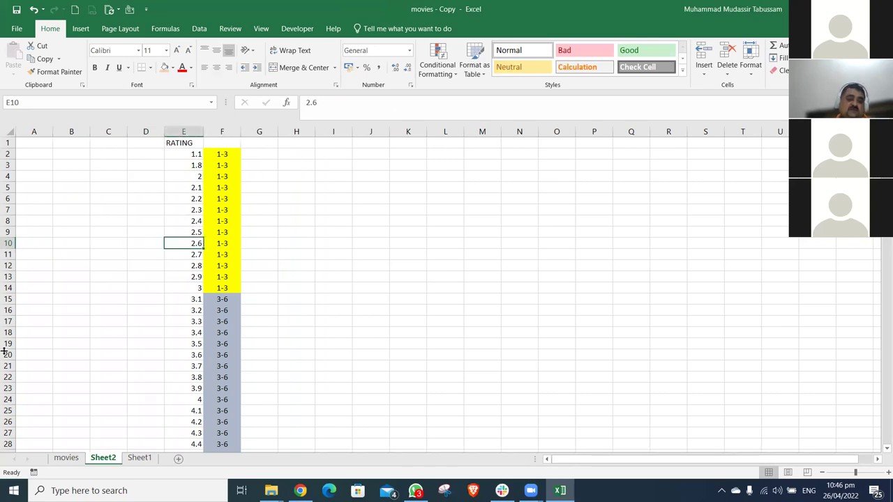
# Examine the movies sheet's ratings and the MATCH formula in K2 against the category beside 2.6 in column F of Sheet2
pyautogui.click(64, 460)
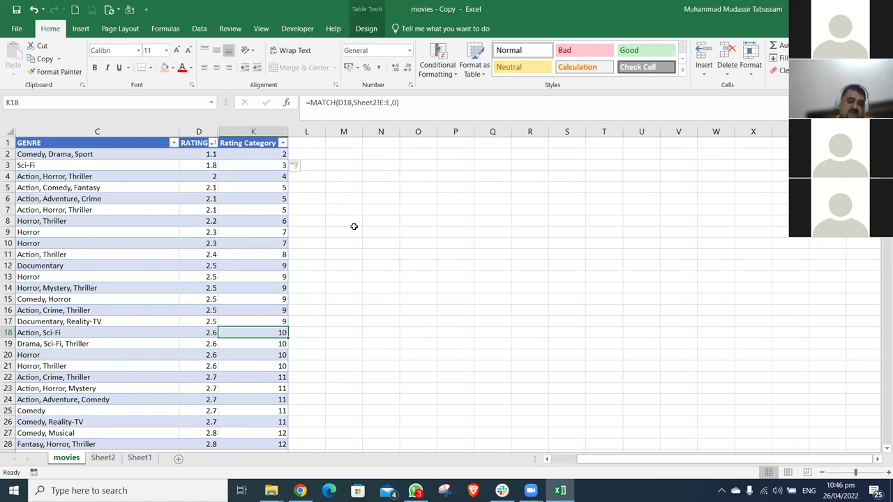
pyautogui.click(274, 155)
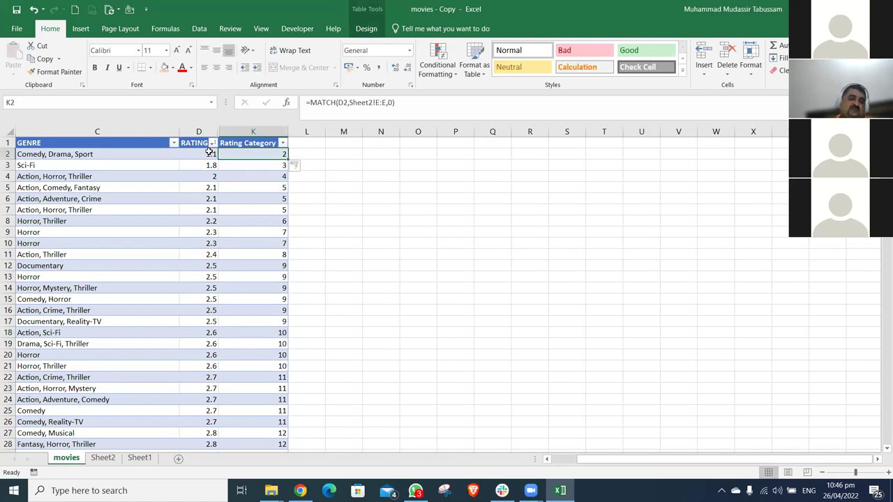
pyautogui.click(209, 153)
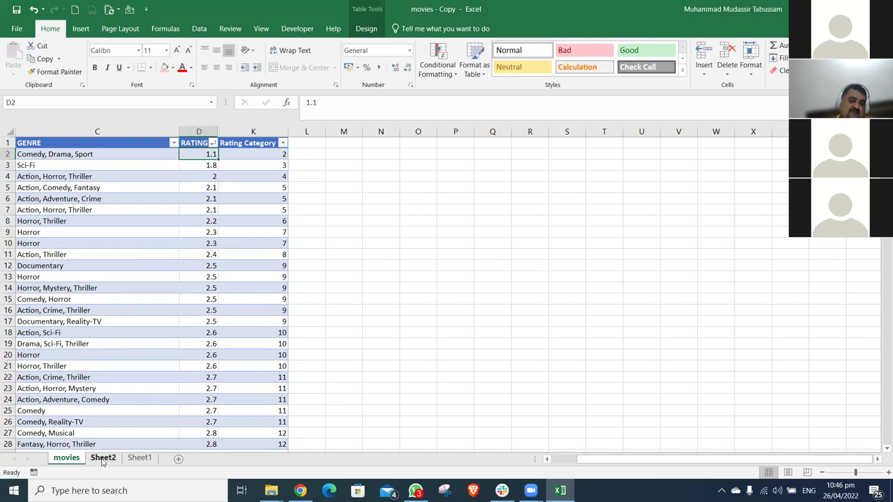
pyautogui.click(102, 458)
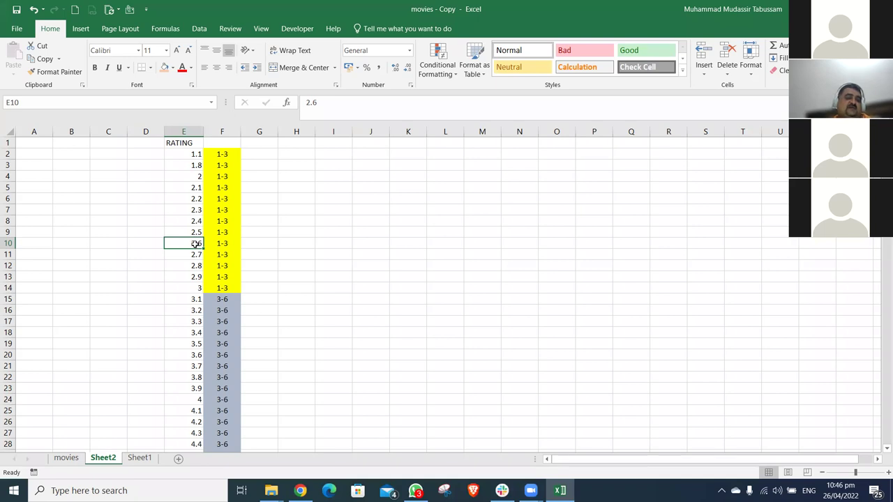
pyautogui.click(225, 242)
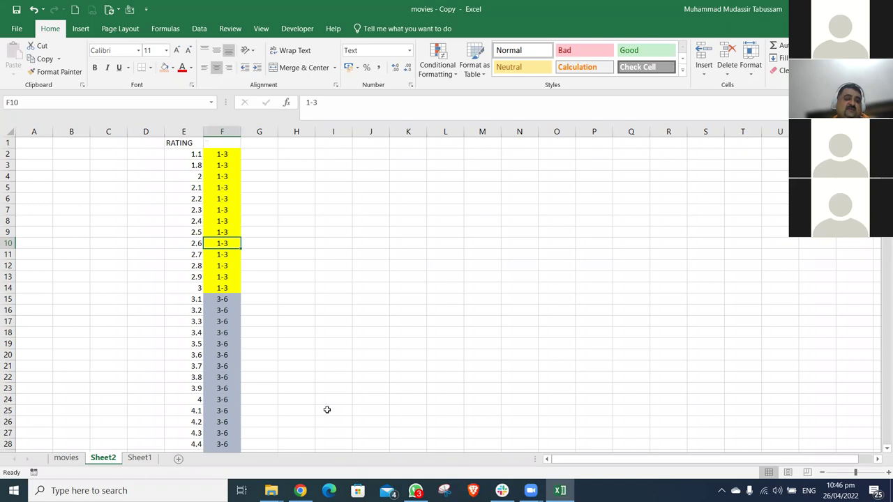
pyautogui.click(69, 459)
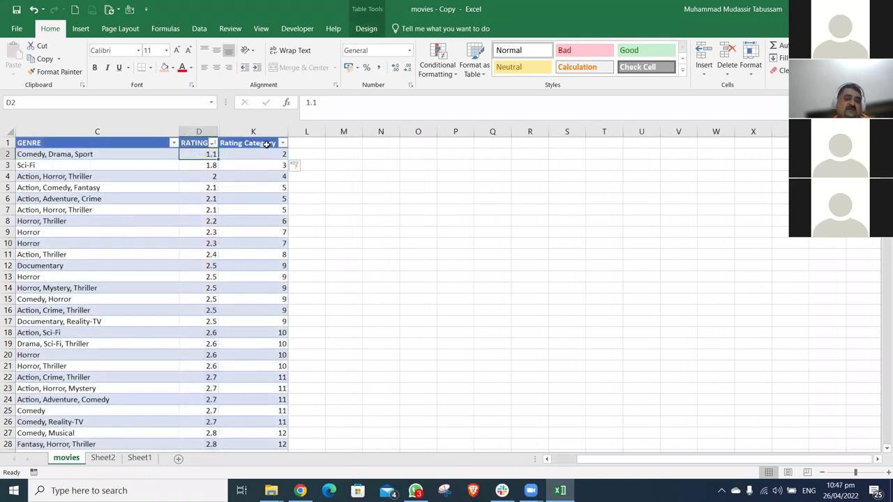
pyautogui.click(211, 253)
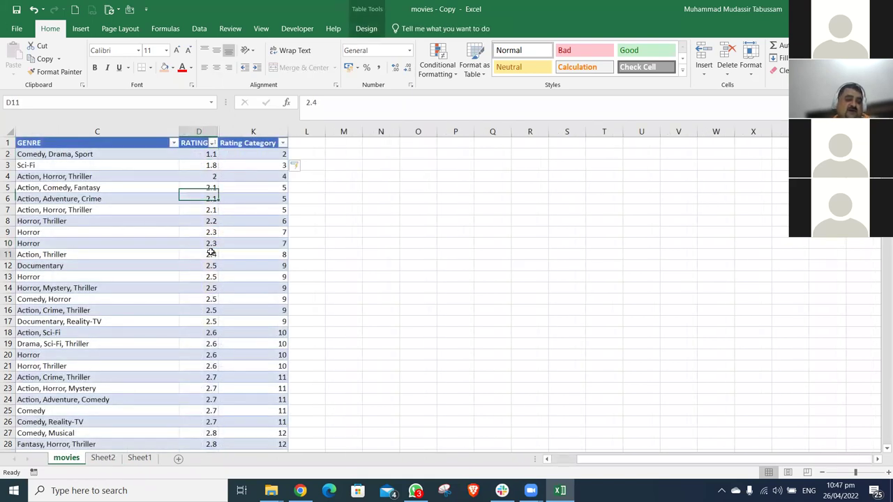
pyautogui.click(276, 154)
pyautogui.moveTo(396, 102); pyautogui.dragTo(327, 135)
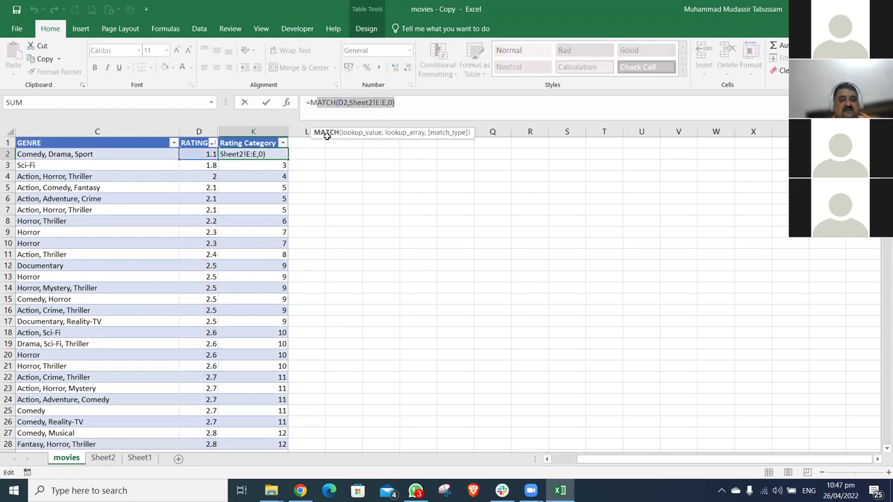
pyautogui.click(355, 209)
# Wrap the K2 formula in INDEX over Sheet2's category column, giving =INDEX(Sheet2!F:F,MATCH(D2,Sheet2!E:E,0)), and accept the corrected closing bracket
pyautogui.click(282, 156)
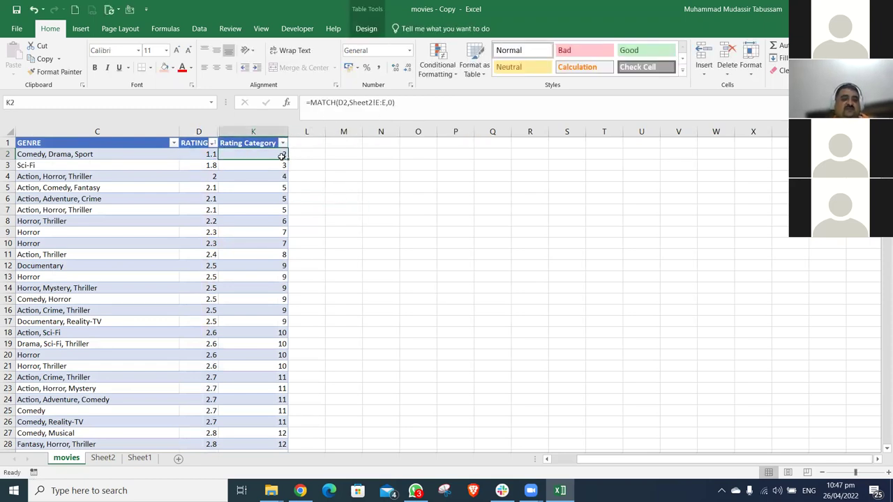
pyautogui.click(311, 105)
pyautogui.write('in')
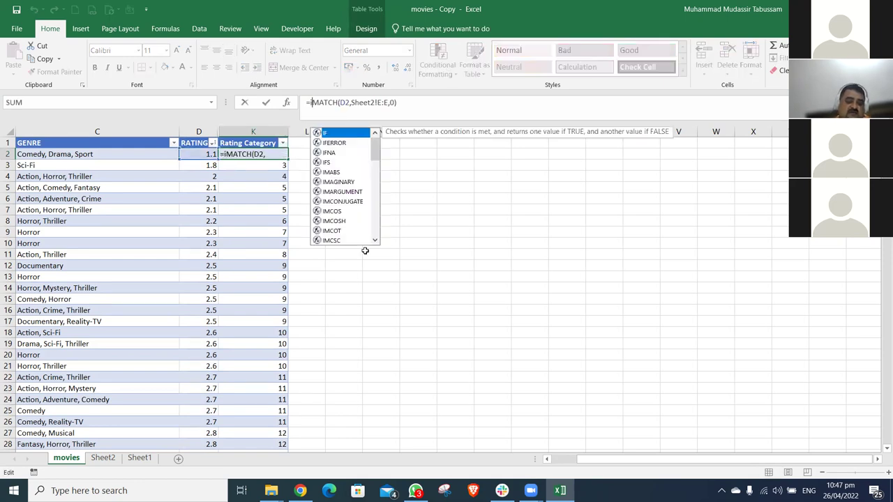
pyautogui.write('dex')
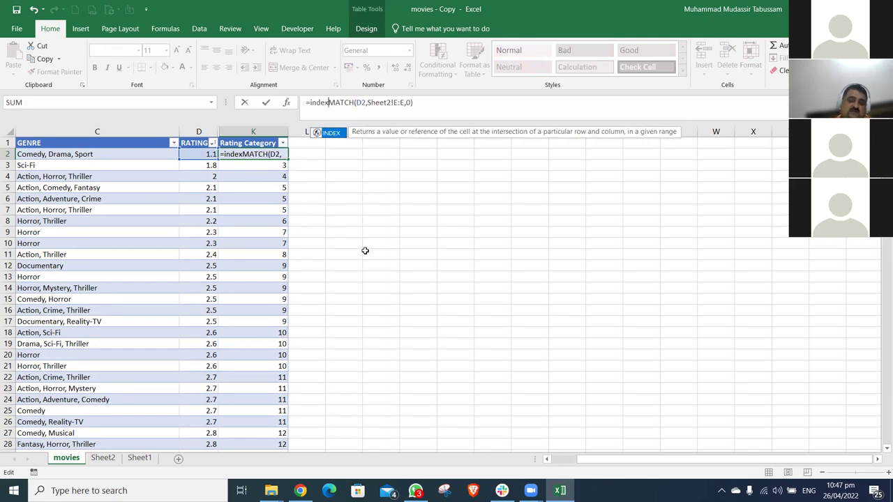
pyautogui.write('(')
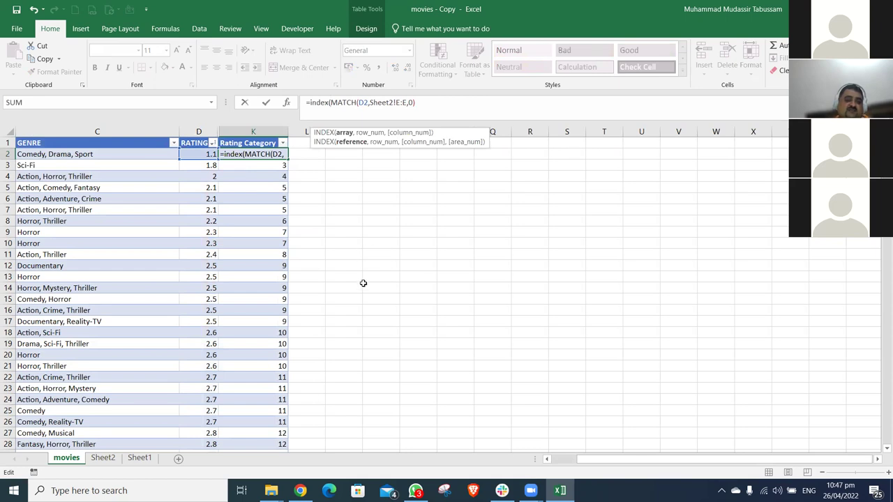
pyautogui.click(103, 459)
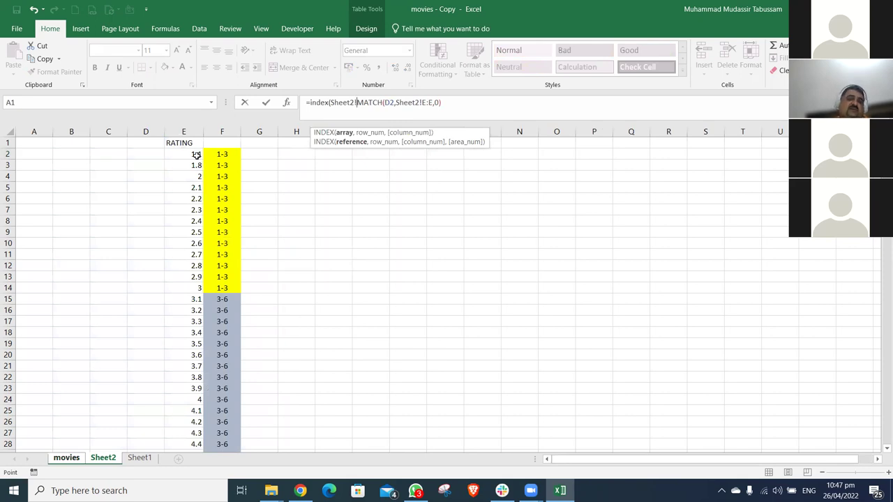
pyautogui.click(226, 130)
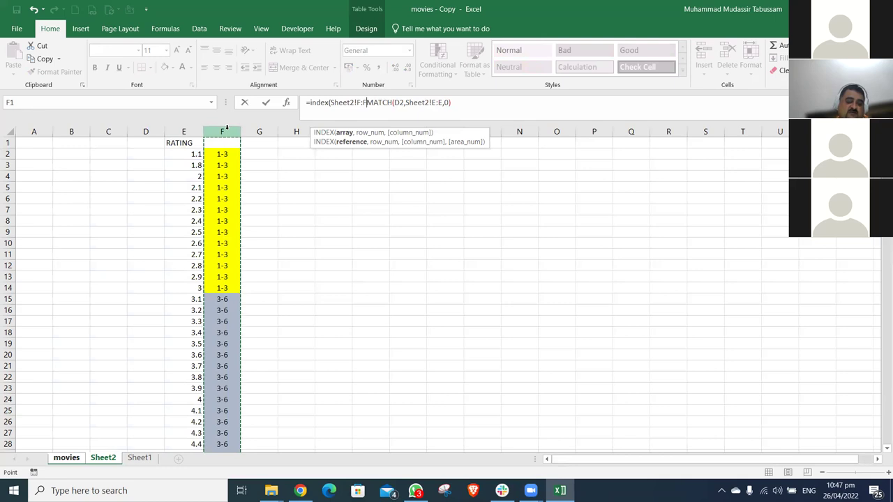
pyautogui.write(',')
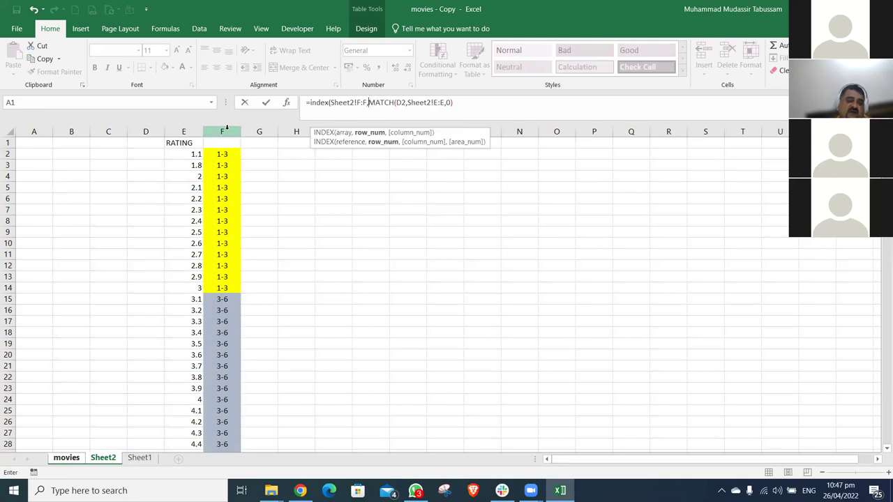
pyautogui.press('Return')
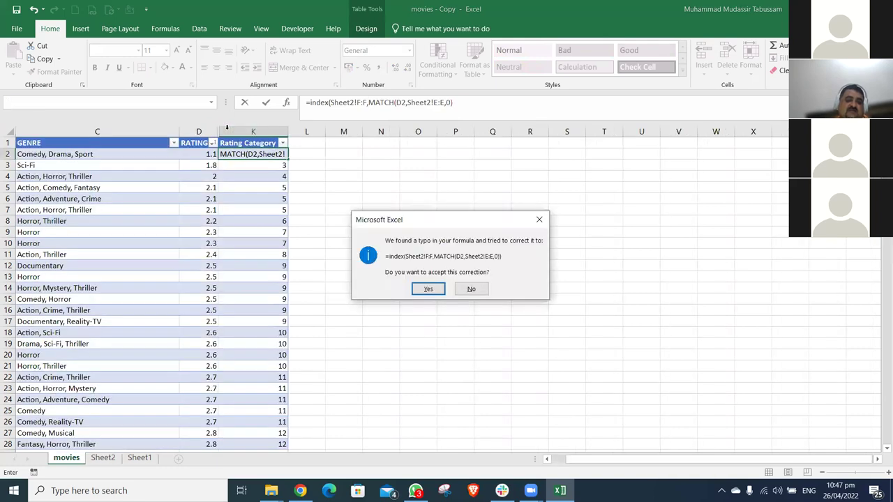
pyautogui.press('Return')
# Centre the contents of the Rating Category column
pyautogui.click(255, 132)
pyautogui.click(216, 67)
pyautogui.click(399, 223)
# Filter the Rating Category column to 1-3 and examine the values listed in the RATING filter, leaving that filter unchanged
pyautogui.press('Left')
pyautogui.press('Left')
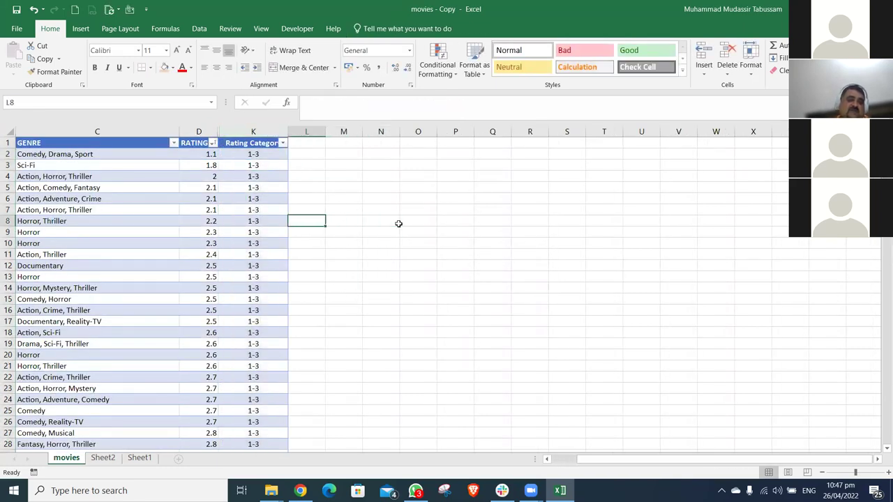
pyautogui.press('Left')
pyautogui.press('Left')
pyautogui.hotkey('ctrl', 'Up')
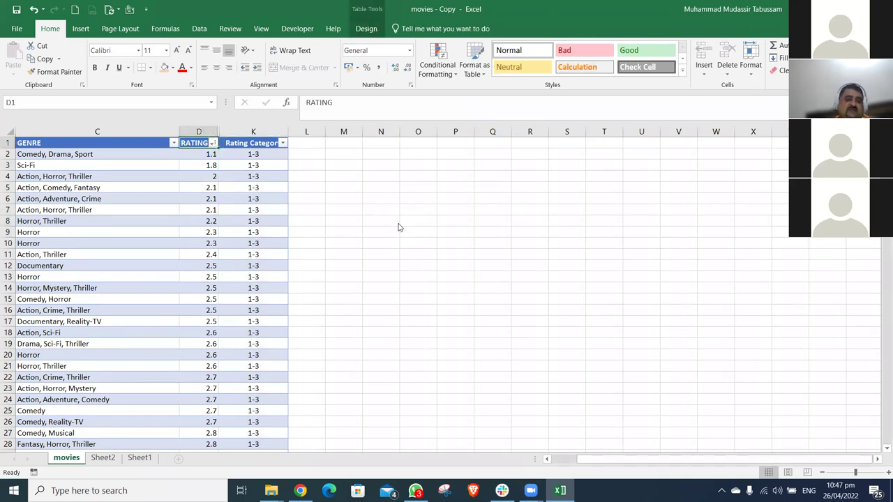
pyautogui.press('Right')
pyautogui.hotkey('alt', 'Down')
pyautogui.press('Tab')
pyautogui.press('space')
pyautogui.press('Down')
pyautogui.press('space')
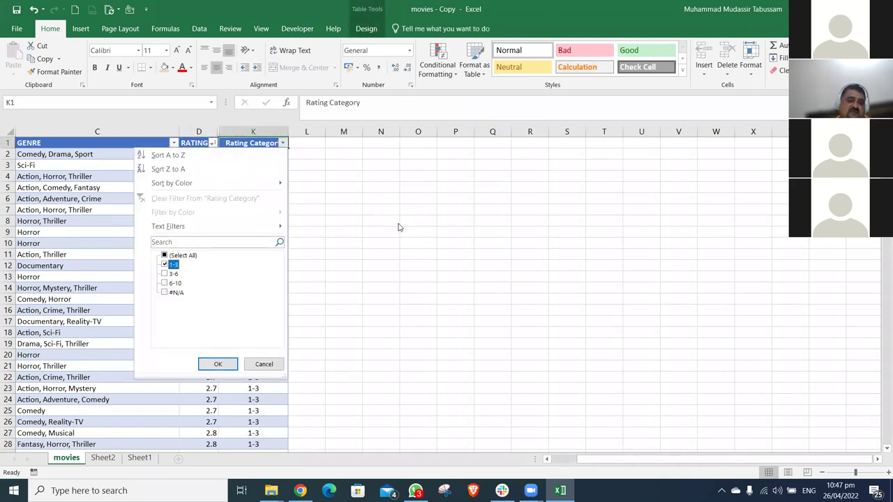
pyautogui.press('Return')
pyautogui.press('Left')
pyautogui.hotkey('alt', 'Down')
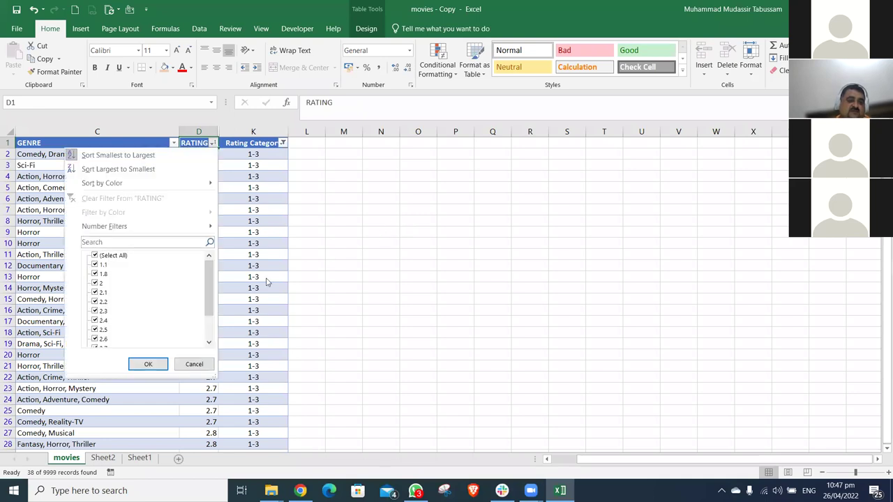
pyautogui.moveTo(211, 289)
pyautogui.mouseDown()
pyautogui.moveTo(205, 306)
pyautogui.moveTo(208, 274)
pyautogui.moveTo(205, 333)
pyautogui.moveTo(205, 273)
pyautogui.mouseUp()
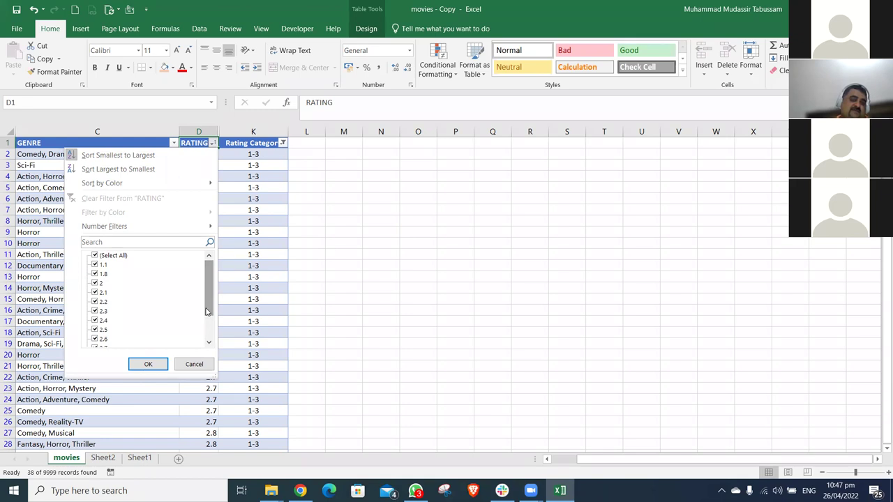
pyautogui.scroll(-2, 207, 312)
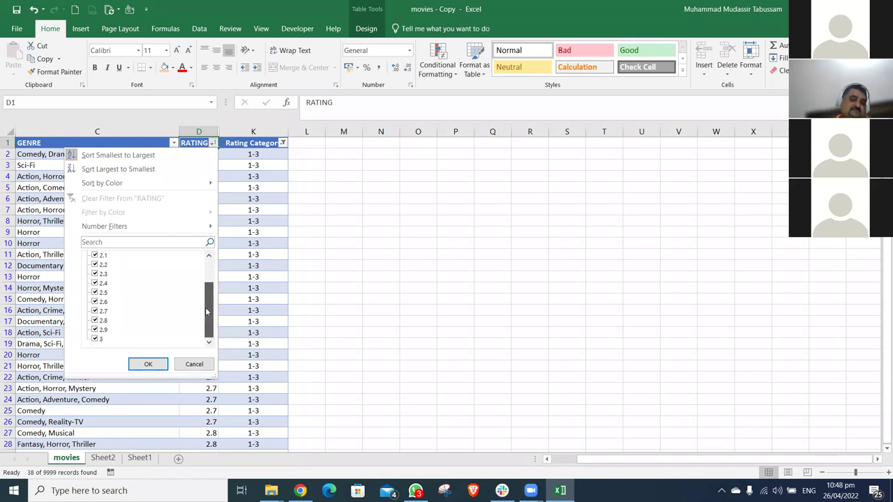
pyautogui.click(194, 364)
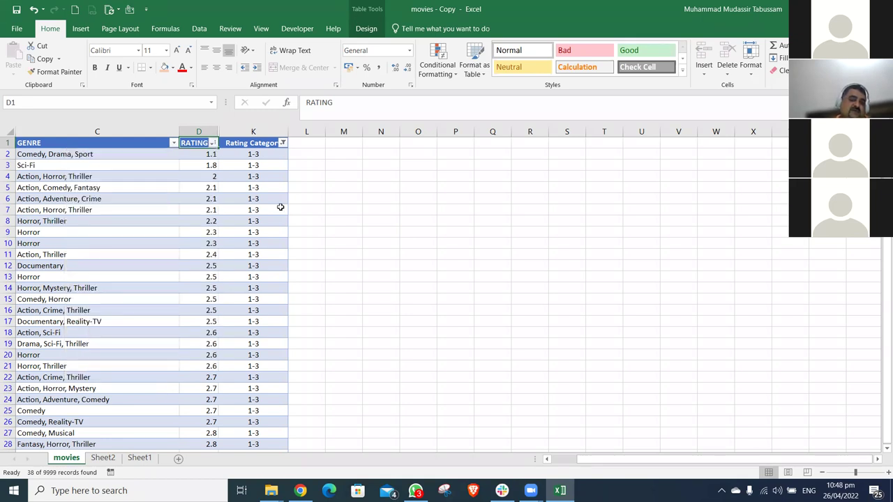
# Switch the Rating Category filter to 3-6 and examine which ratings the RATING filter lists for it
pyautogui.click(282, 143)
pyautogui.click(165, 264)
pyautogui.click(165, 274)
pyautogui.click(217, 364)
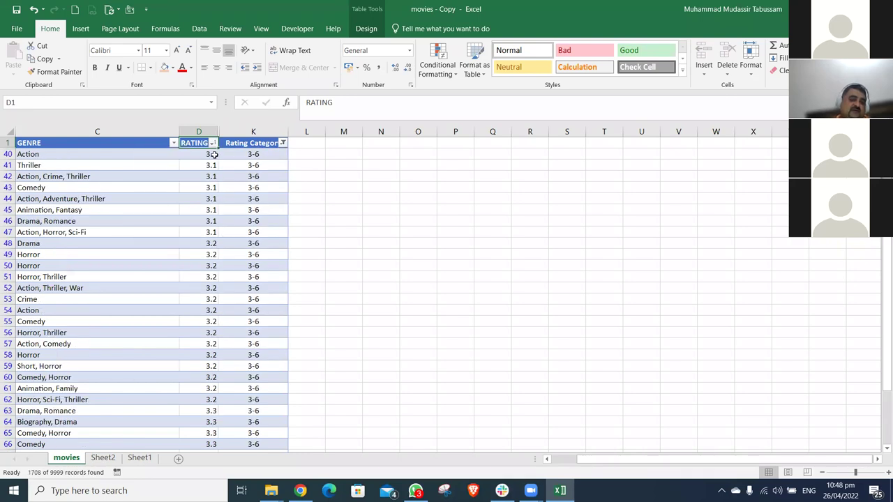
pyautogui.click(212, 143)
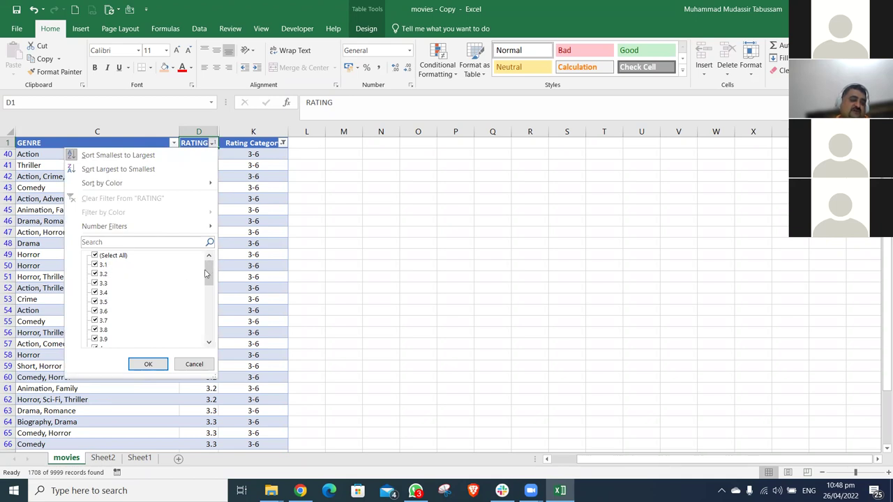
pyautogui.scroll(-3, 206, 314)
pyautogui.scroll(-5, 168, 339)
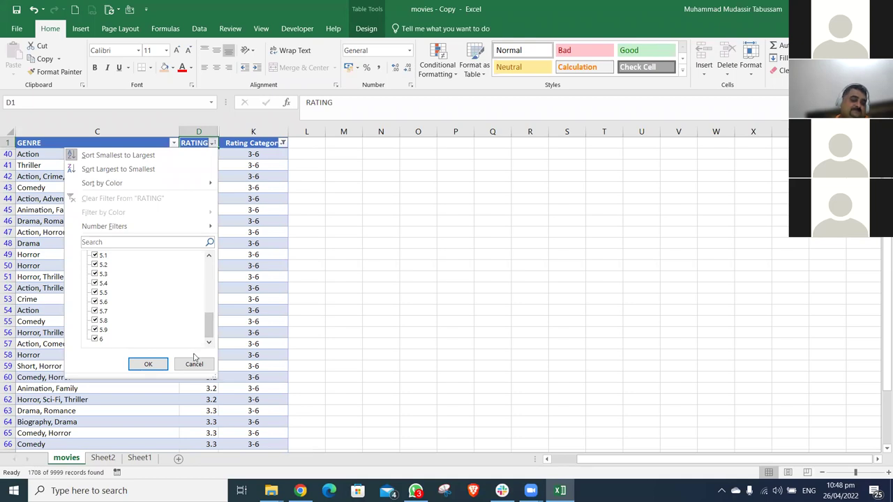
pyautogui.click(194, 364)
# Switch the Rating Category filter to 6-10 and examine which ratings the RATING filter lists for it
pyautogui.click(282, 143)
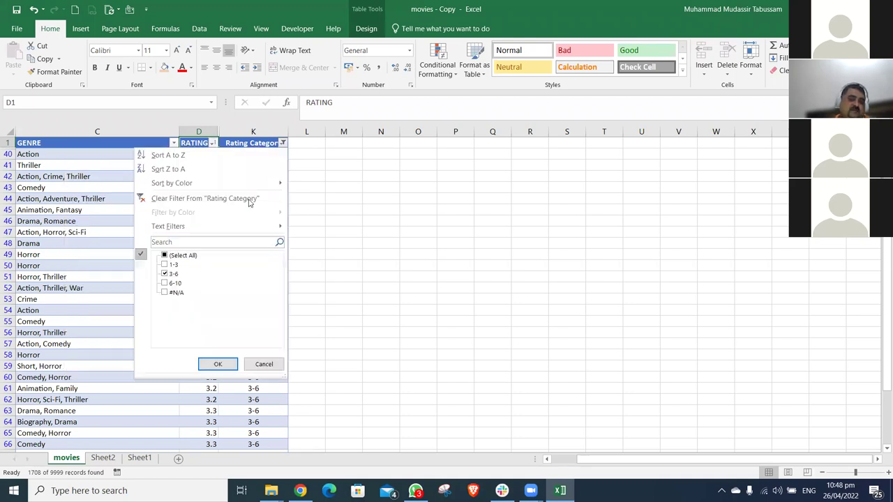
pyautogui.click(234, 367)
pyautogui.click(217, 144)
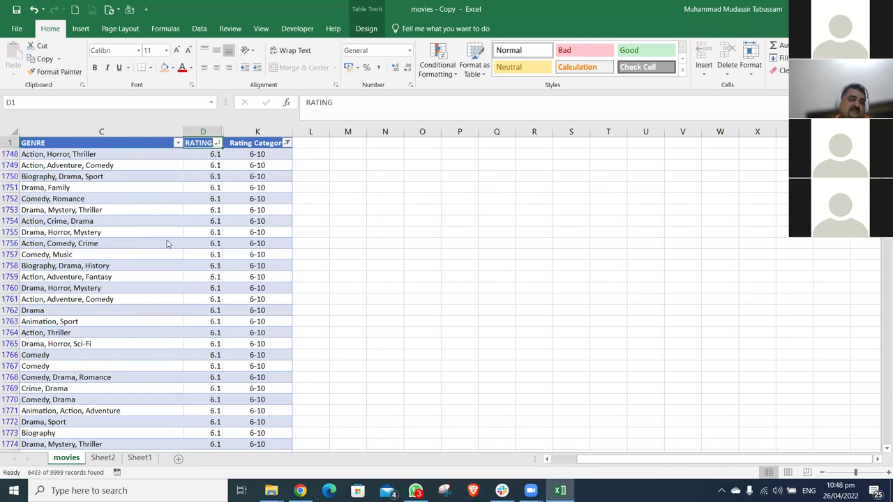
pyautogui.moveTo(213, 271); pyautogui.dragTo(214, 328)
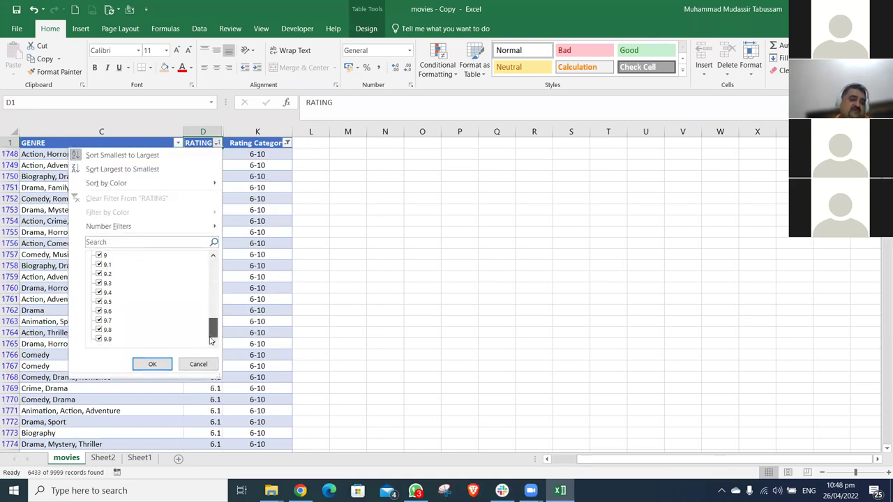
pyautogui.click(201, 363)
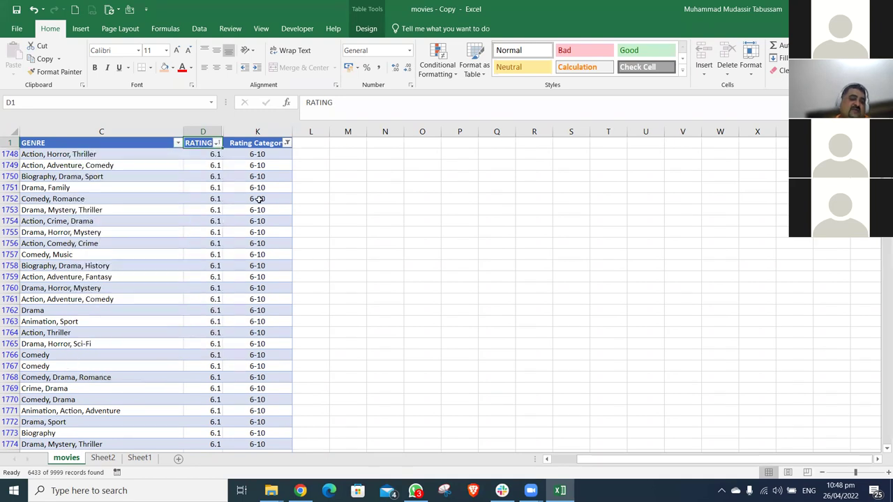
# Switch the Rating Category filter to #N/A and examine which values the RATING filter lists for it, leaving that filter unchanged
pyautogui.click(286, 143)
pyautogui.click(169, 283)
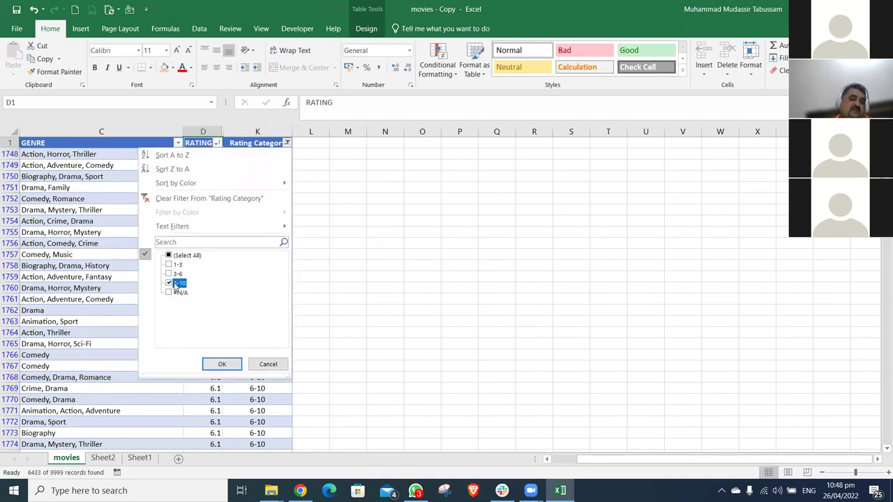
pyautogui.click(169, 294)
pyautogui.click(230, 364)
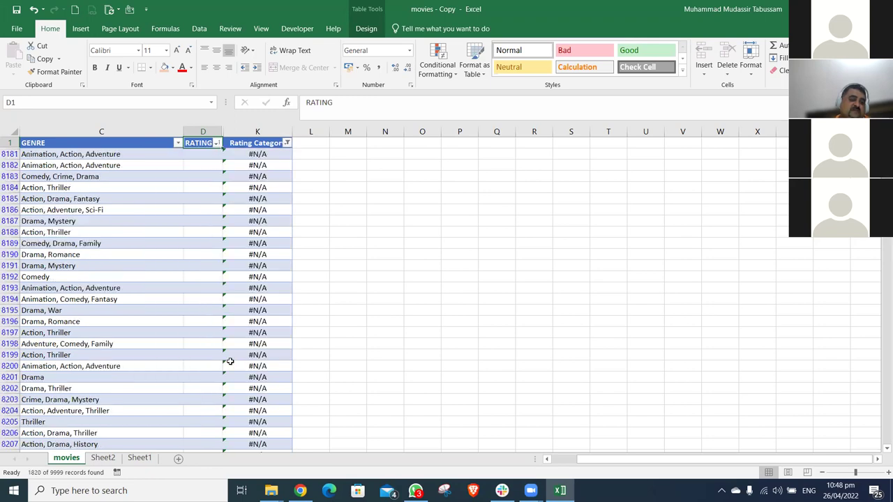
pyautogui.click(217, 143)
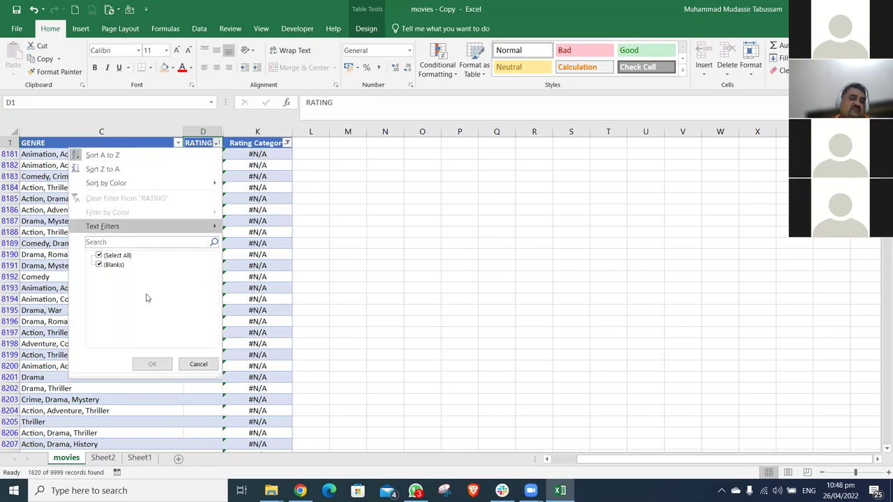
pyautogui.click(199, 363)
# Reset the Rating Category filter to include all categories
pyautogui.click(287, 143)
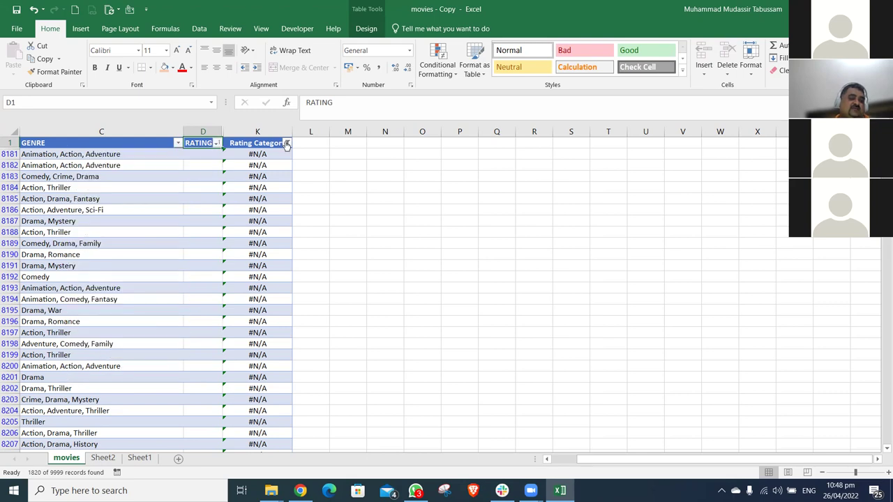
pyautogui.click(174, 255)
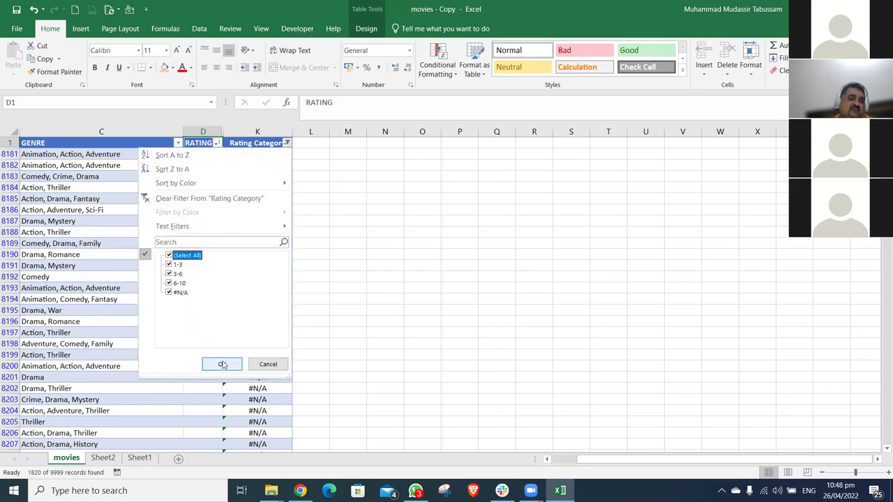
pyautogui.click(222, 364)
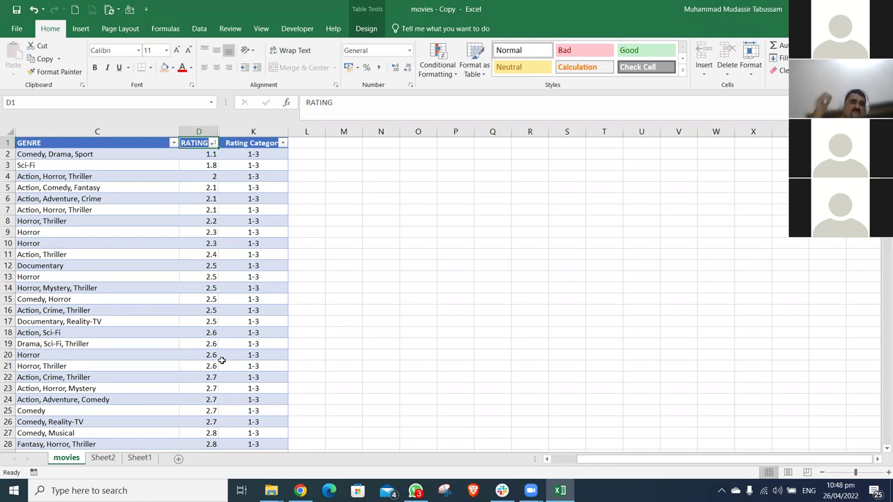
# Unhide the columns between RATING and Rating Category and select the Rating Category column
pyautogui.moveTo(105, 131); pyautogui.dragTo(264, 133)
pyautogui.rightClick(265, 133)
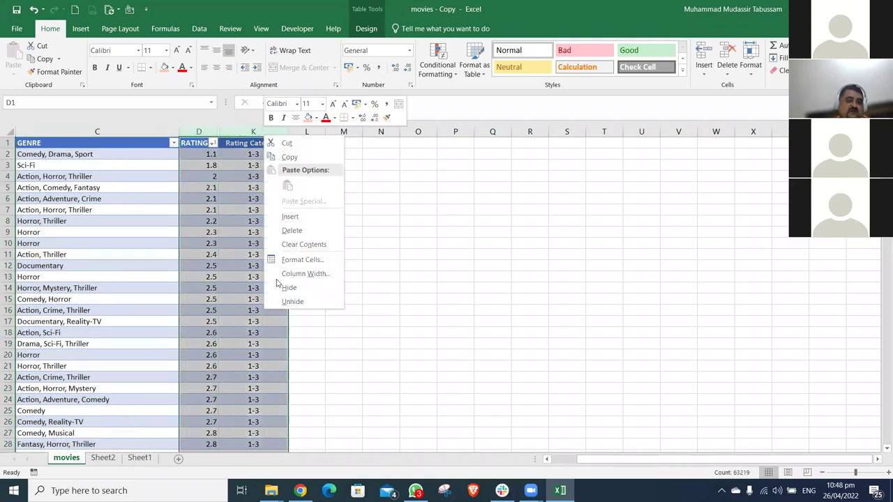
pyautogui.click(295, 301)
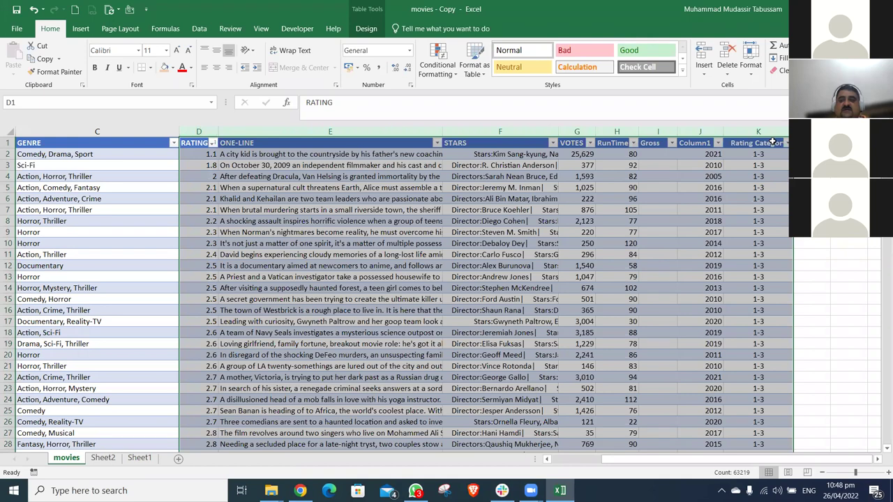
pyautogui.click(772, 142)
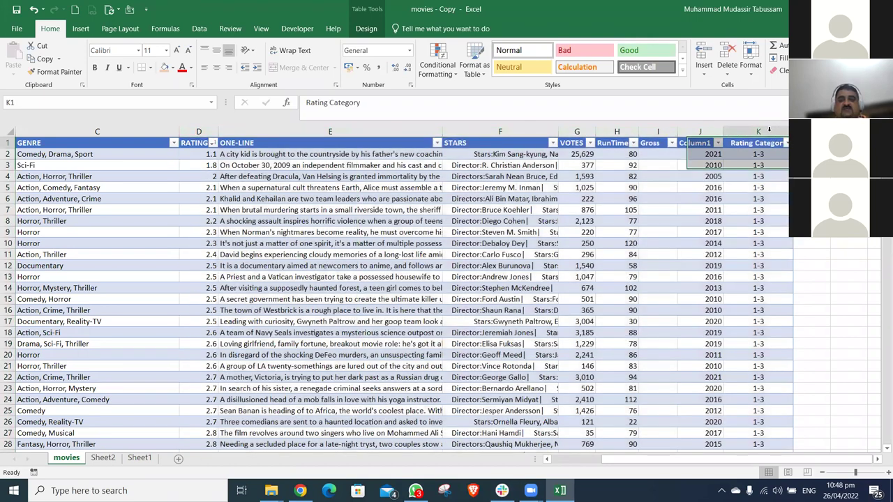
pyautogui.click(767, 131)
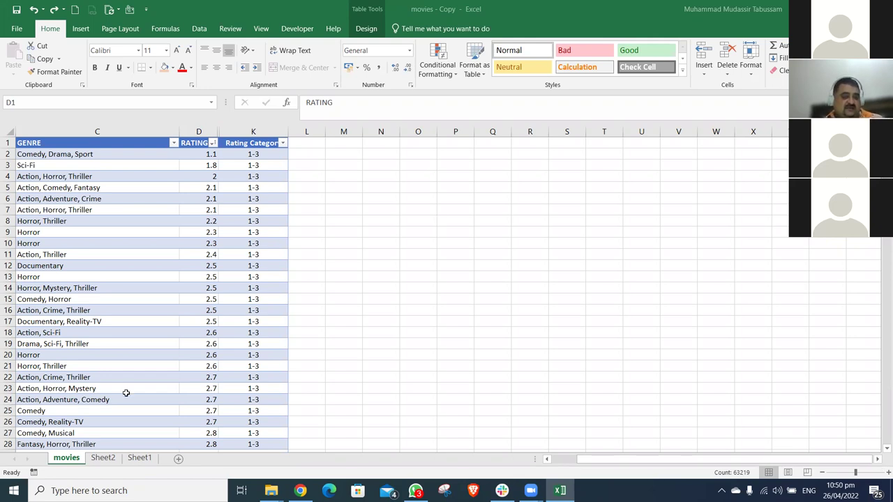
# Consult the rating lookup list on Sheet2, and delete all formulas below the Rating Category header on the movies sheet
pyautogui.click(103, 459)
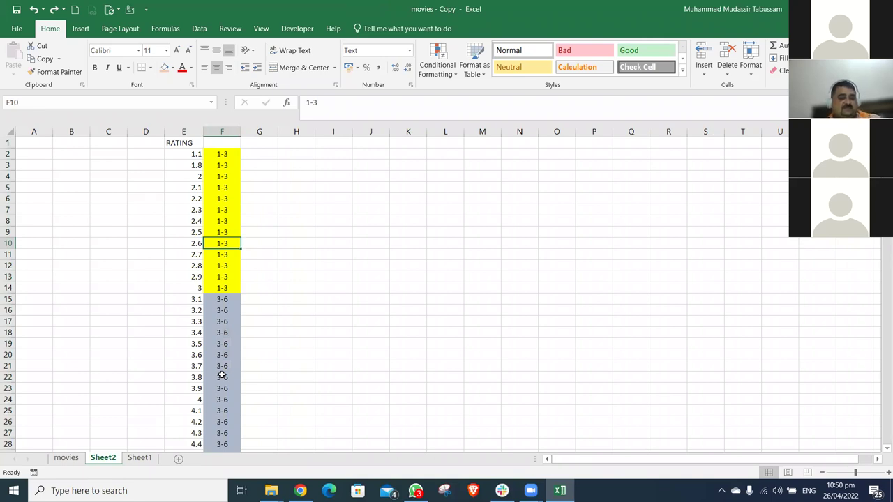
pyautogui.click(73, 455)
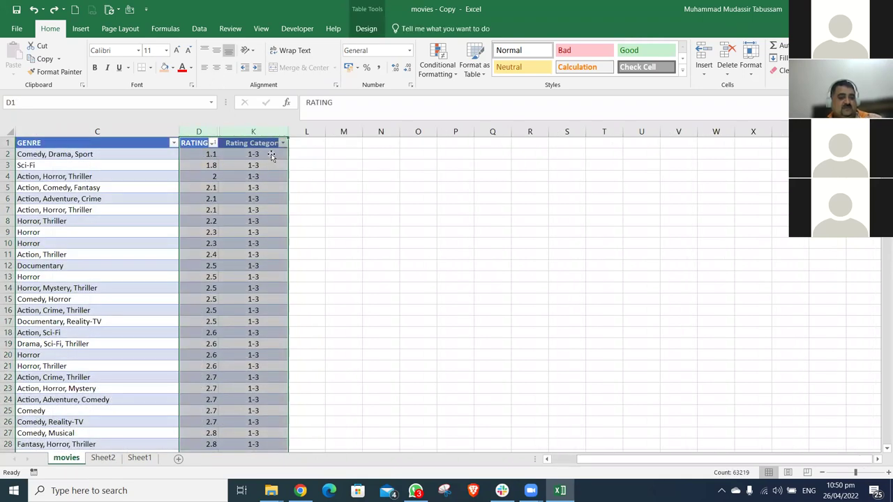
pyautogui.click(272, 159)
pyautogui.hotkey('shift', 'Down')
pyautogui.hotkey('shift', 'Down')
pyautogui.click(271, 157)
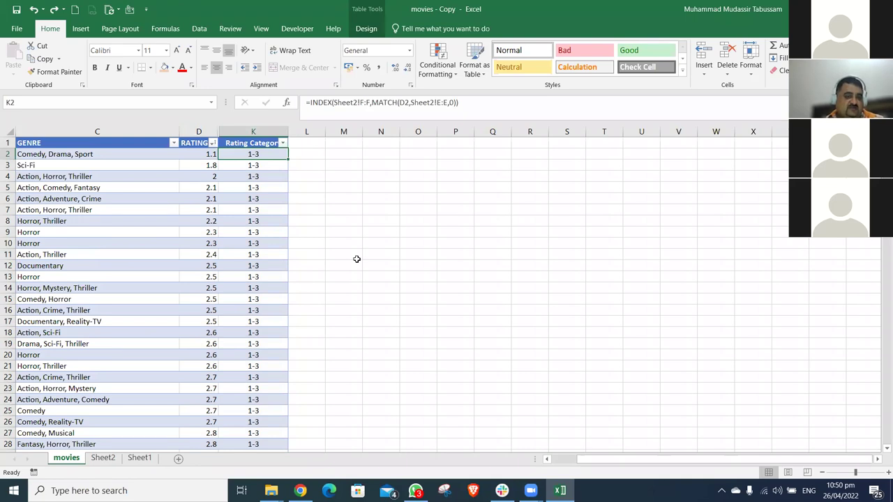
pyautogui.hotkey('ctrl', 'shift', 'Down')
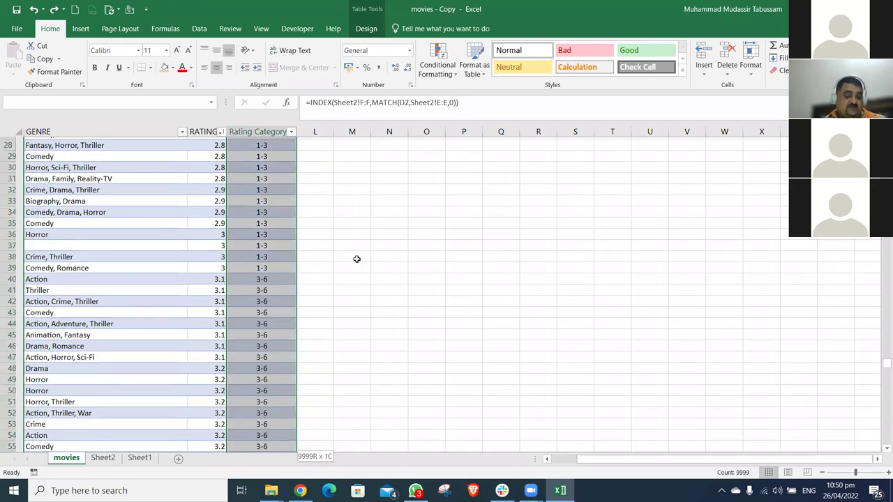
pyautogui.press('Delete')
pyautogui.hotkey('ctrl', 'Up')
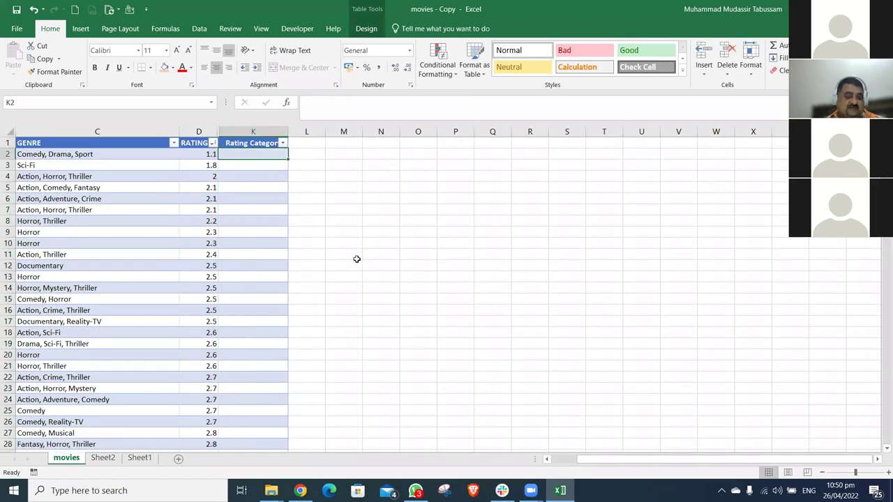
pyautogui.write('=mat')
pyautogui.press('Tab')
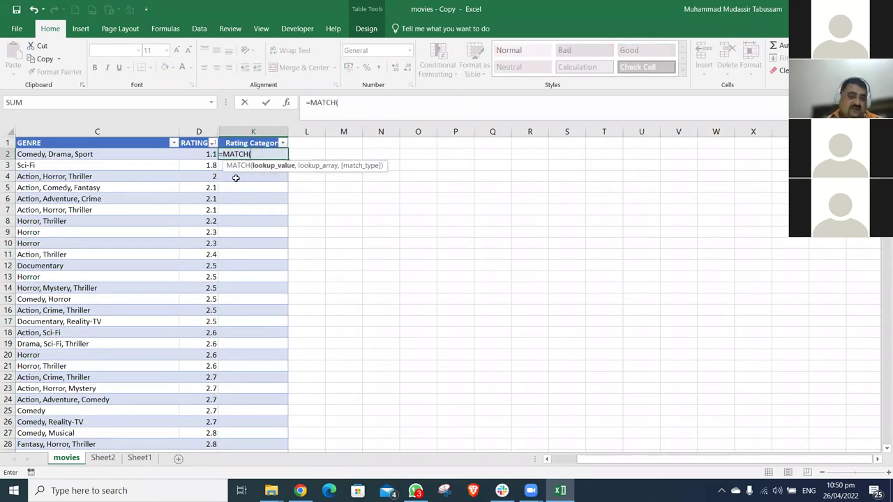
pyautogui.press('Left')
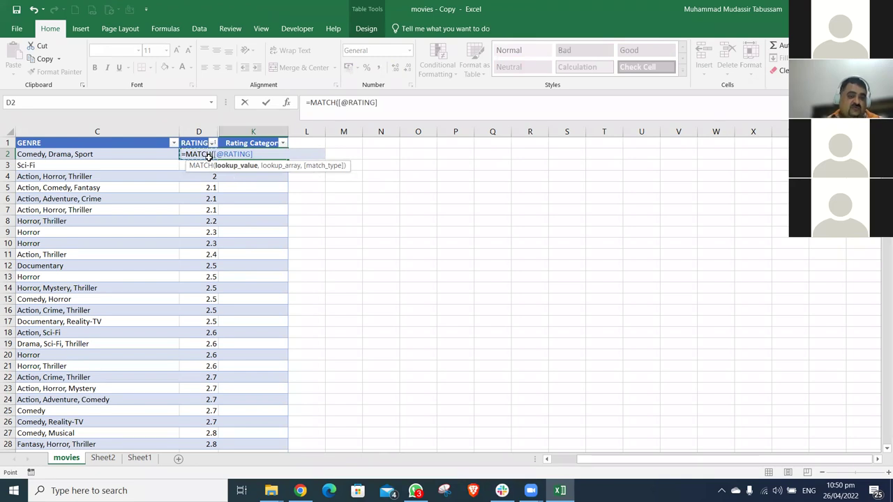
pyautogui.press('Escape')
# Write a MATCH formula in K2 that looks up D2 in Sheet2 column E with an exact match: =MATCH(D2,Sheet2!E:E,0)
pyautogui.write('=ma')
pyautogui.press('Tab')
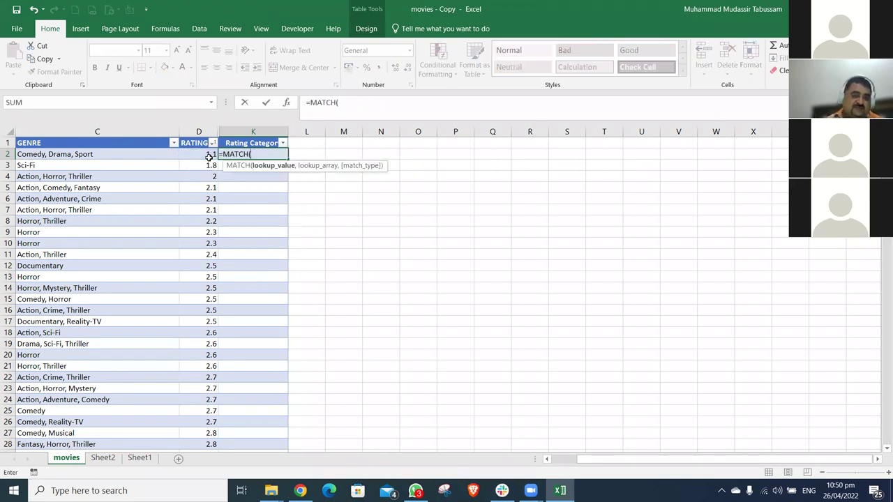
pyautogui.write('d')
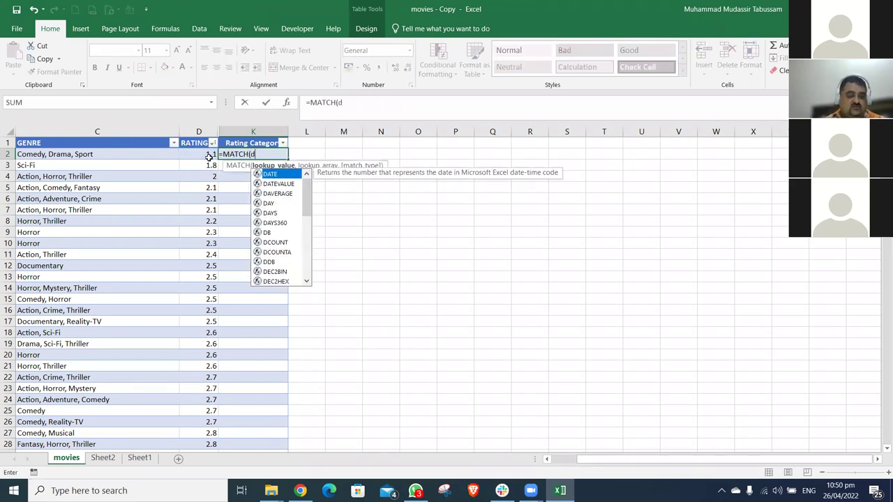
pyautogui.write('2,')
pyautogui.click(105, 457)
pyautogui.click(191, 131)
pyautogui.write(',')
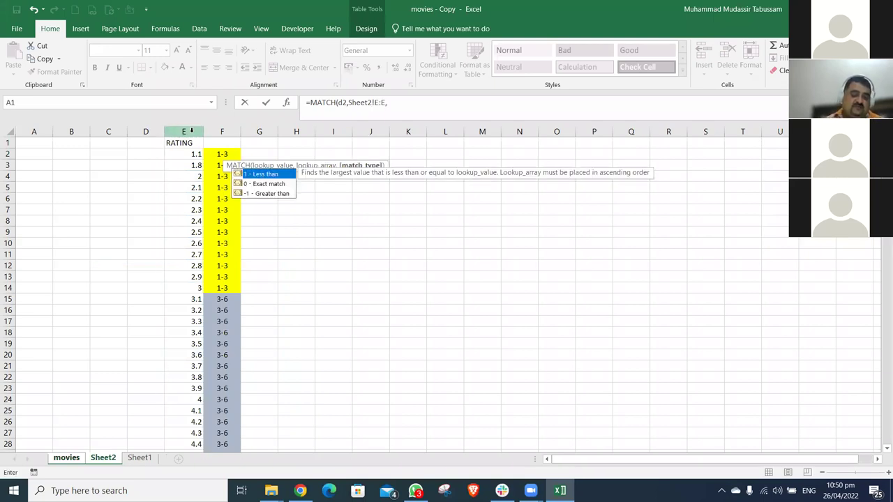
pyautogui.write('0)')
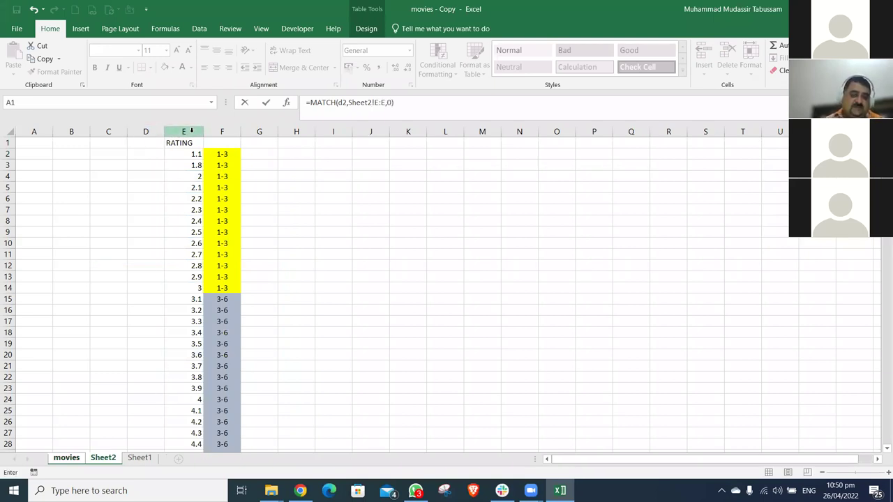
# Wrap the MATCH in an INDEX on Sheet2 column F and enter =INDEX(Sheet2!F:F,MATCH(D2,Sheet2!E:E,0)) for the Rating Category column
pyautogui.click(311, 103)
pyautogui.write('ind')
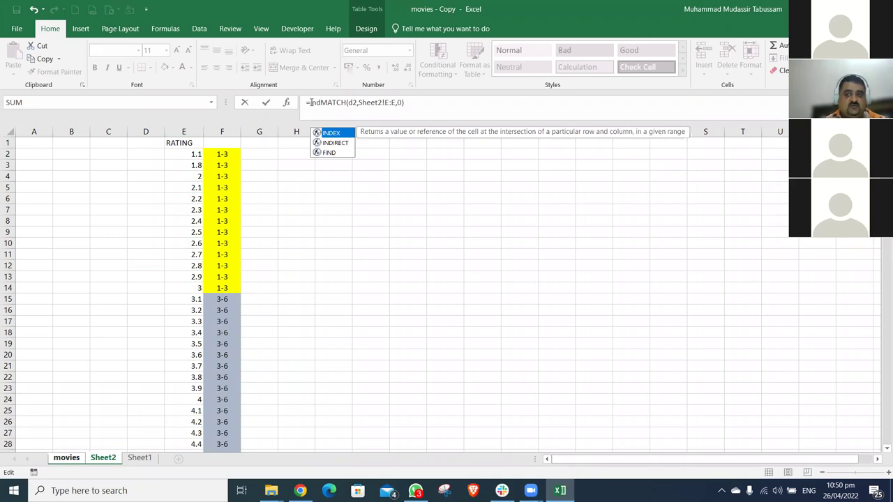
pyautogui.press('Tab')
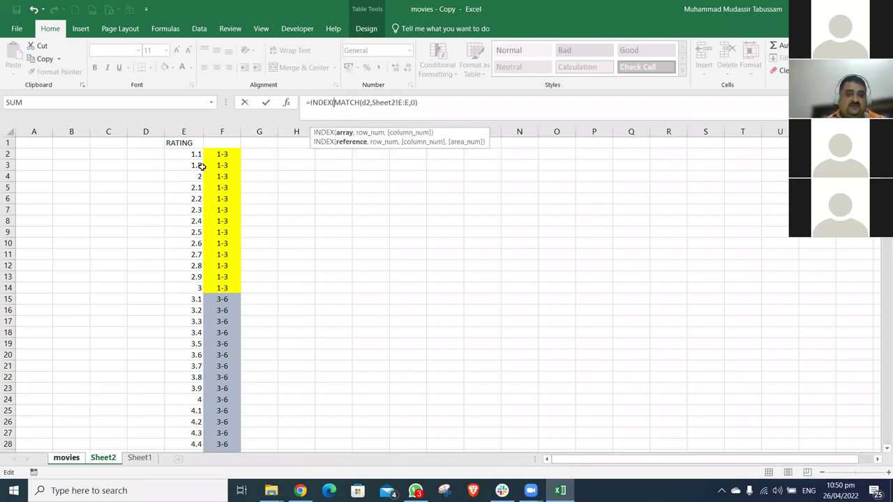
pyautogui.click(221, 134)
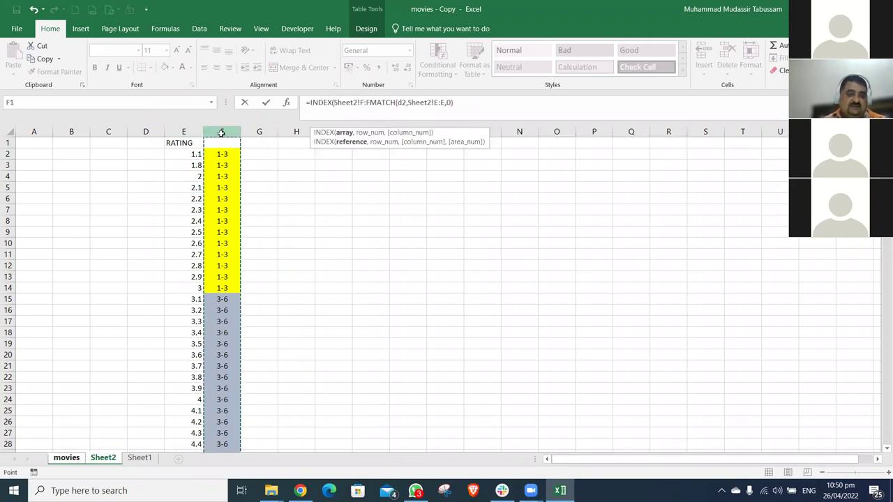
pyautogui.write(',')
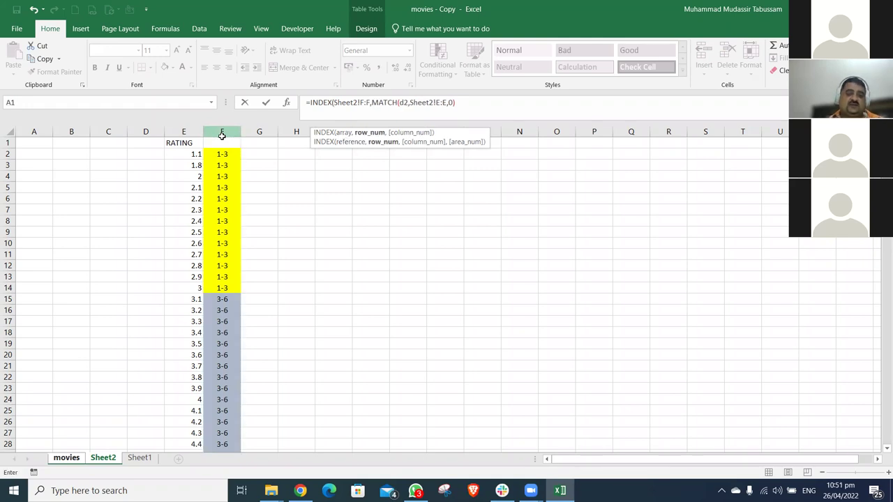
pyautogui.press('Return')
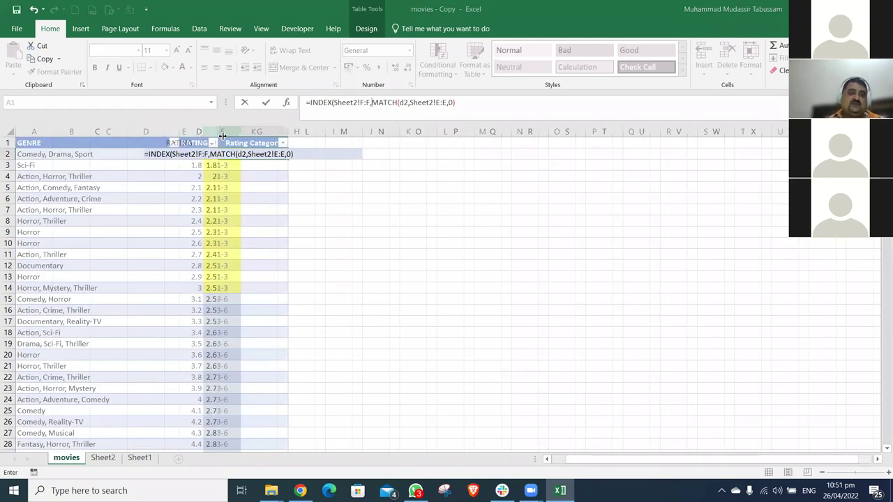
pyautogui.press('Return')
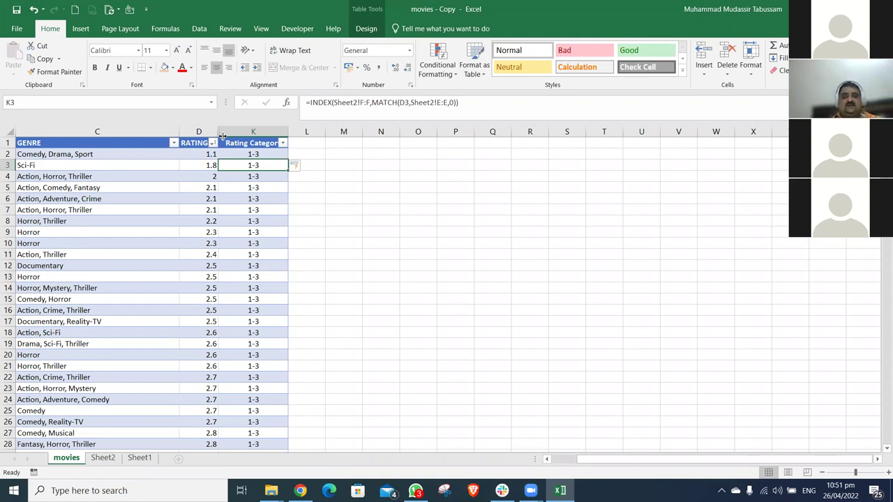
# Remove the re-entered INDEX and MATCH formulas from the whole Rating Category column and return to cell K2
pyautogui.click(222, 136)
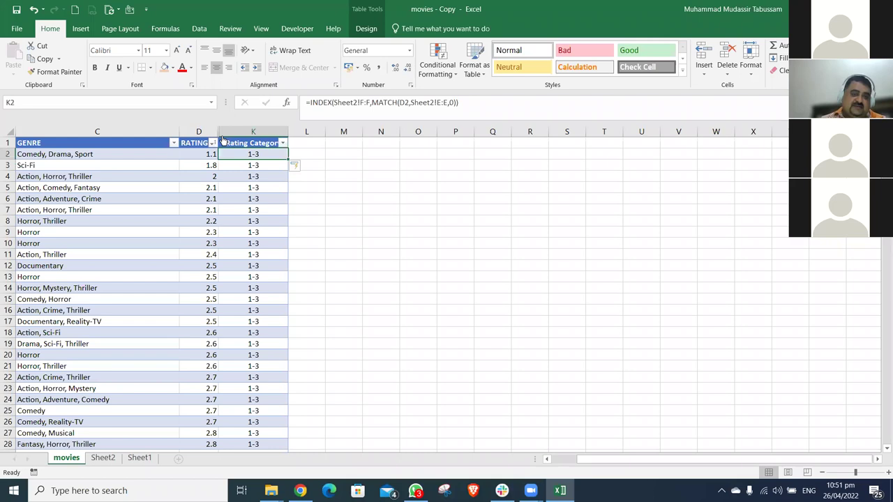
pyautogui.scroll(-7, 222, 137)
pyautogui.scroll(-20, 222, 137)
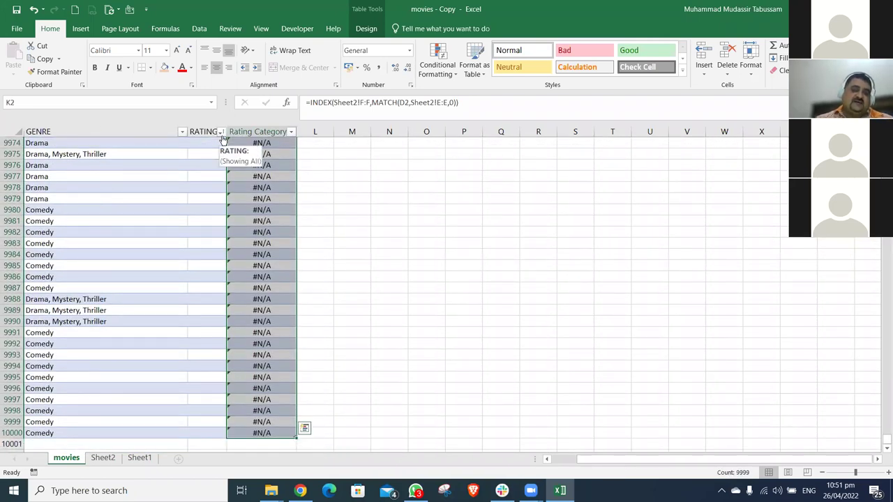
pyautogui.hotkey('ctrl', 'z')
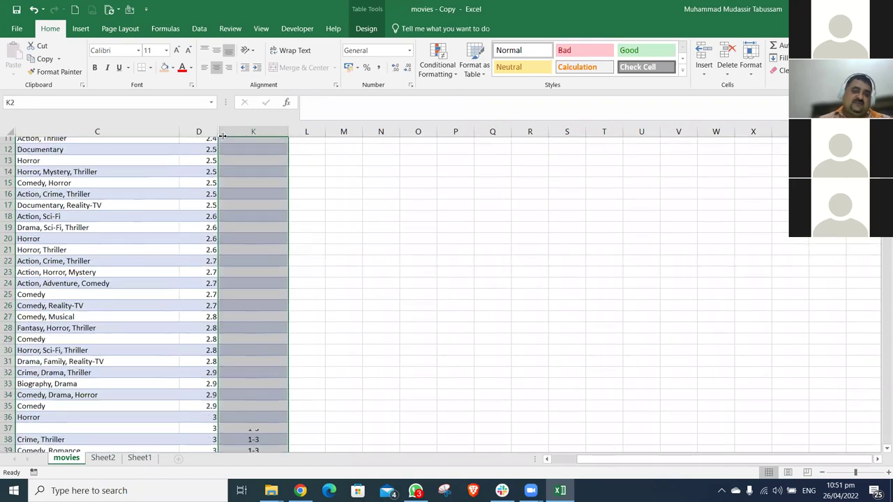
pyautogui.scroll(3, 221, 134)
pyautogui.hotkey('ctrl', 'pagedown')
pyautogui.hotkey('ctrl', 'pageup')
pyautogui.press('Down')
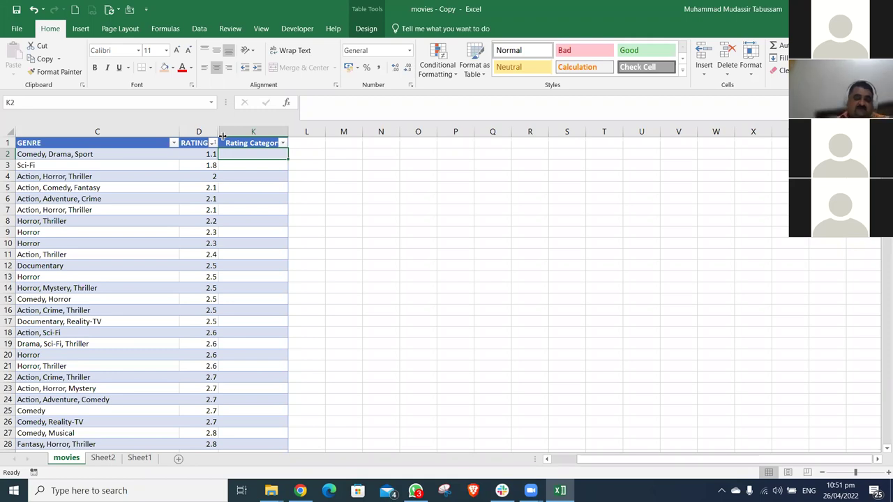
# Enter the IF formula =IF(D2<=3,"1-3") in K2 for the Rating Category column
pyautogui.write('=')
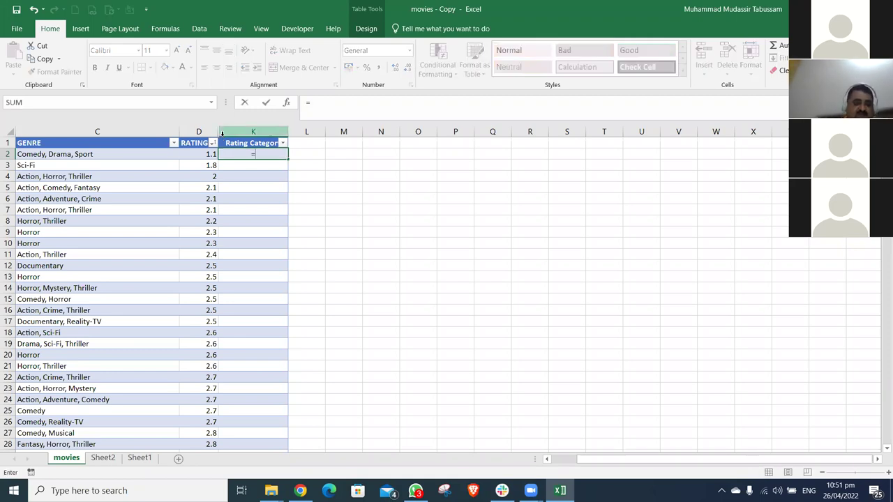
pyautogui.write('if')
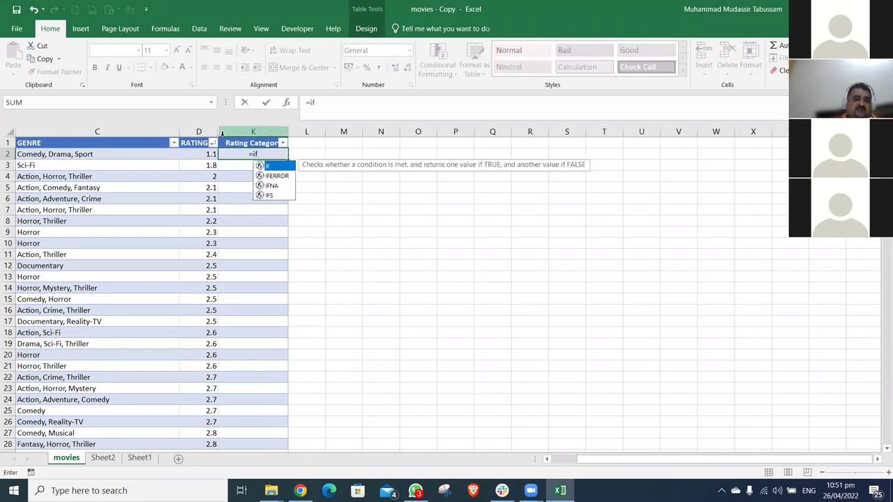
pyautogui.write(')')
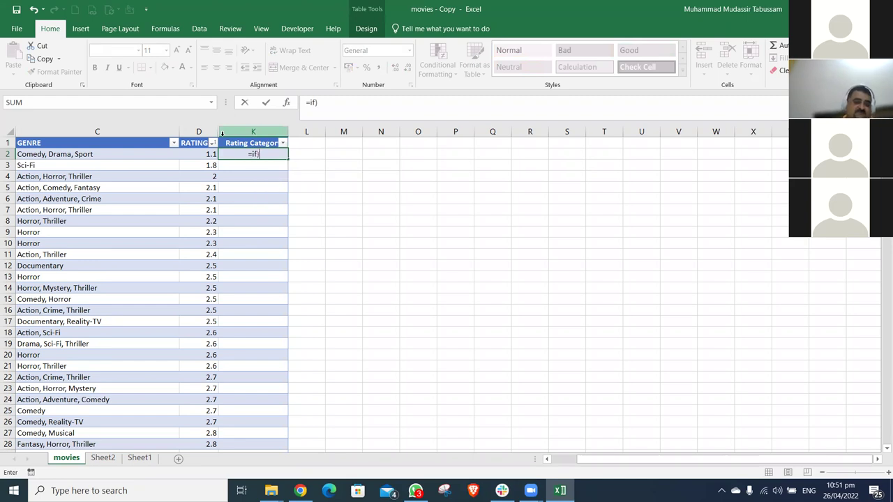
pyautogui.write('d')
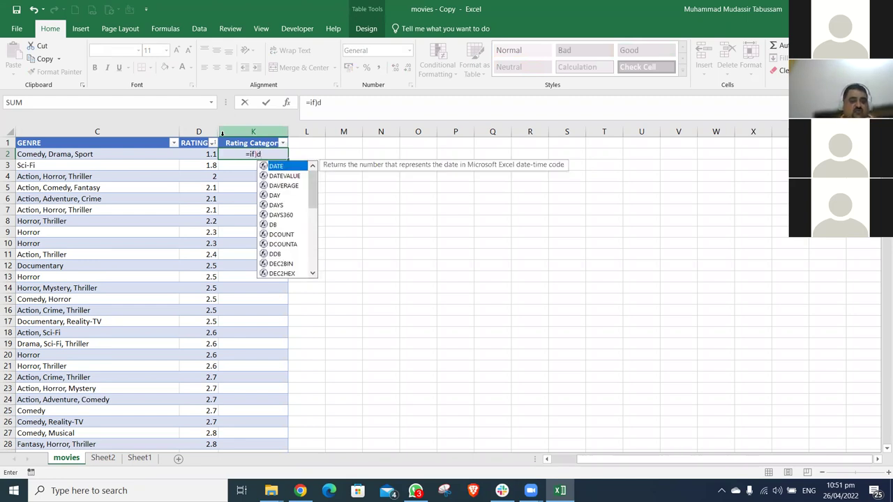
pyautogui.write('2')
pyautogui.press('BackSpace')
pyautogui.press('BackSpace')
pyautogui.press('BackSpace')
pyautogui.write('(')
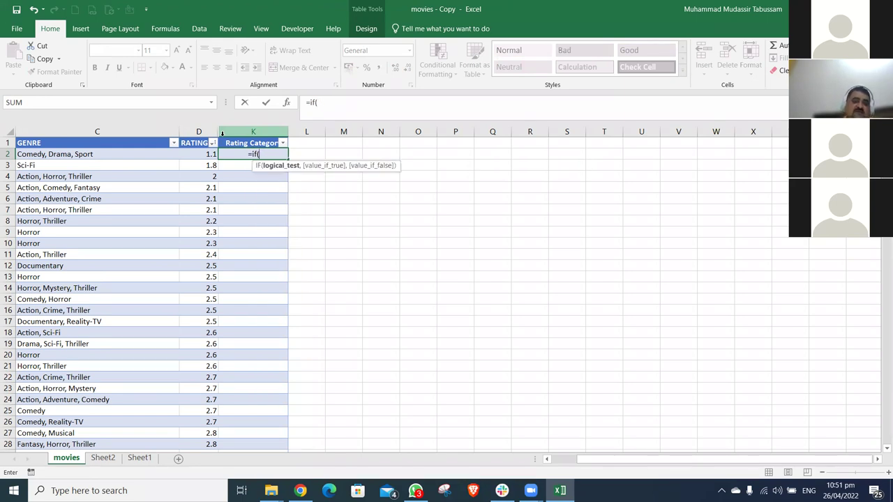
pyautogui.write('d2')
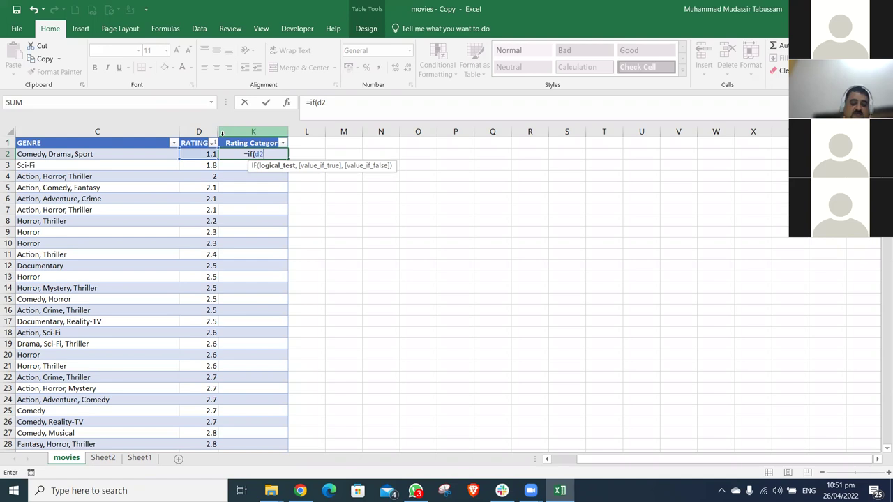
pyautogui.write('<')
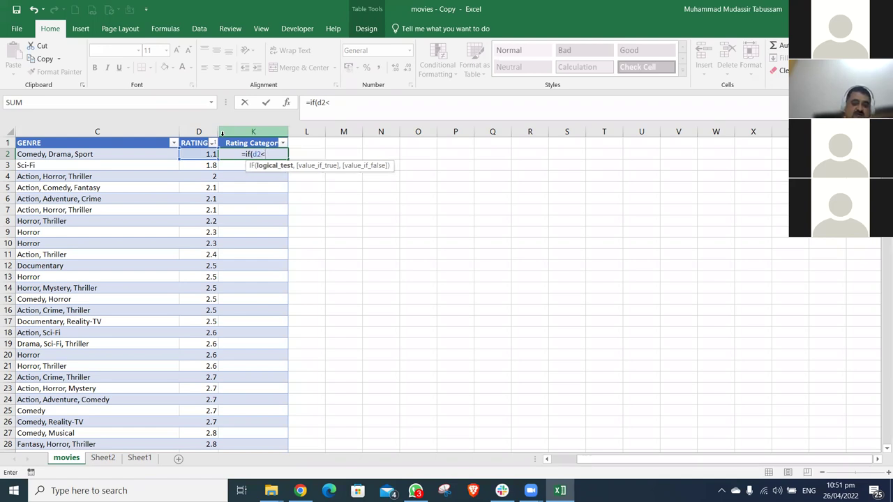
pyautogui.write('=')
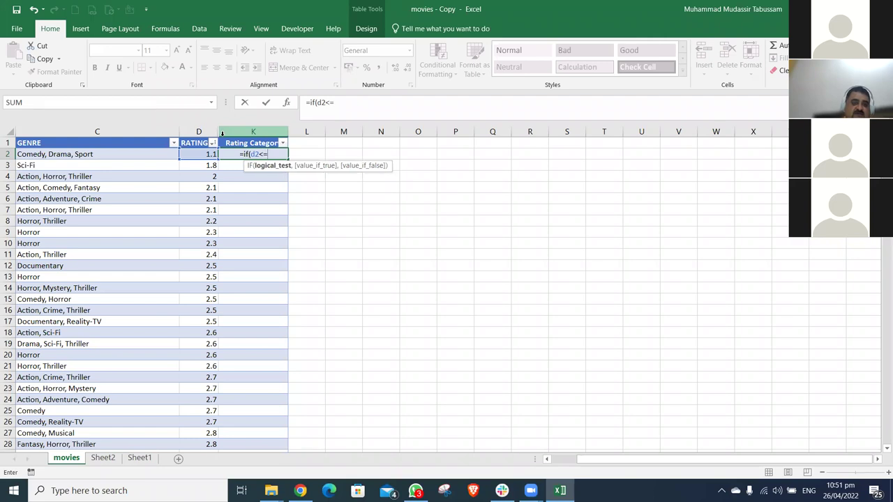
pyautogui.write('3,')
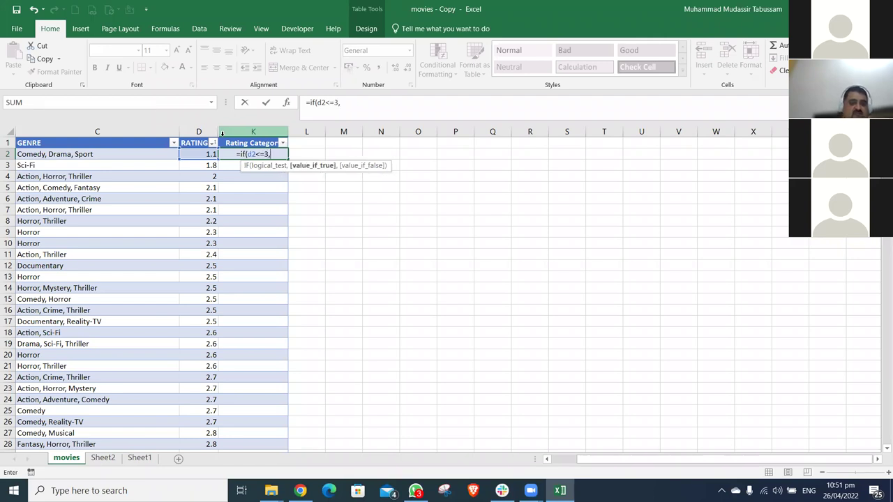
pyautogui.write('"1')
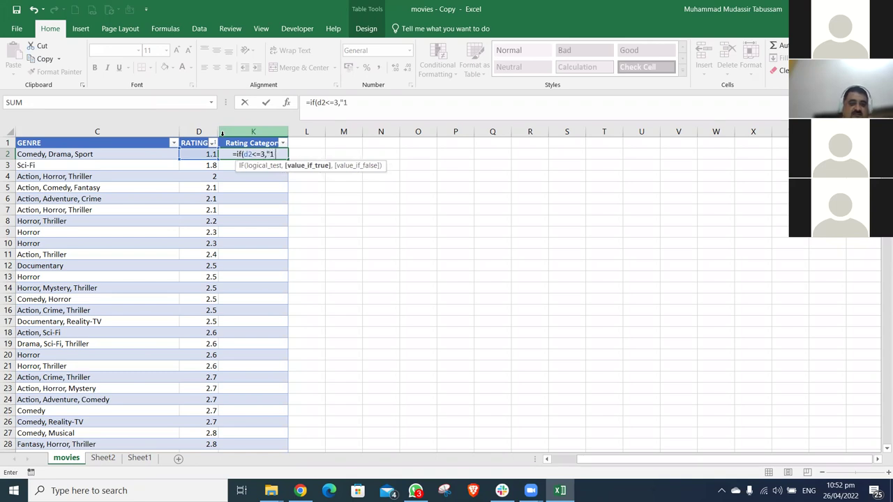
pyautogui.write('-3")')
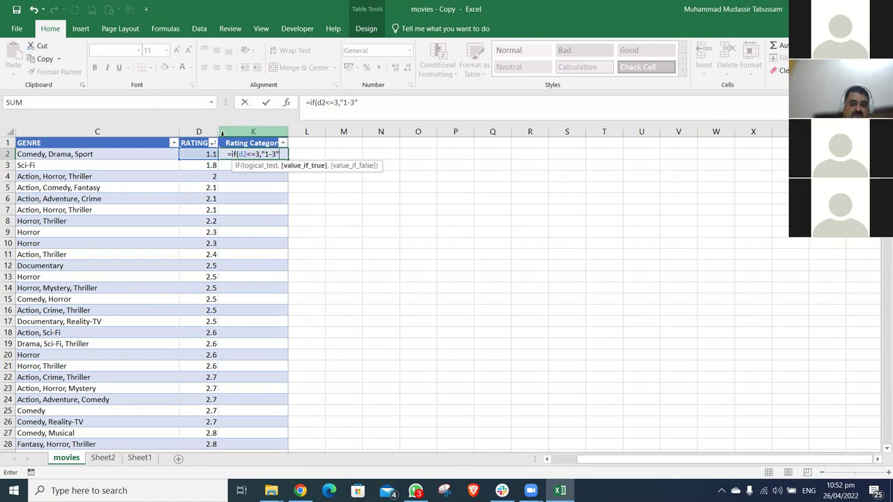
pyautogui.press('Return')
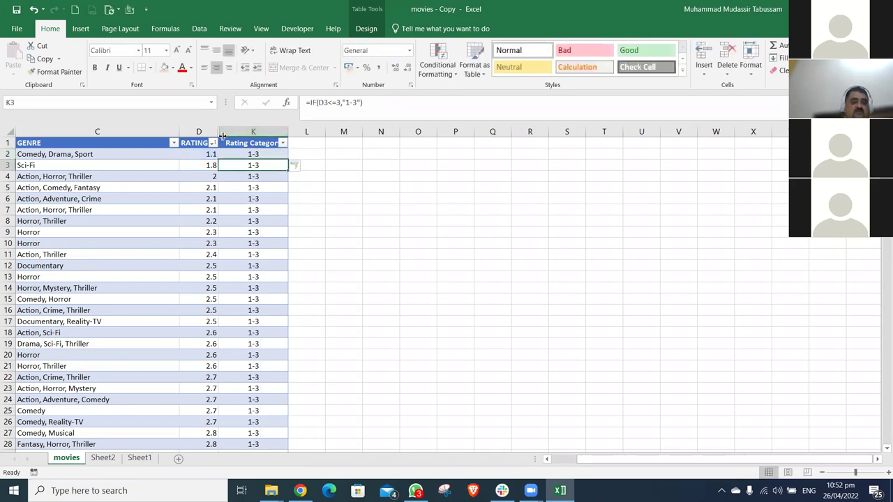
# Check the IF results down the Rating Category column against the ratings below and above 3
pyautogui.press('Up')
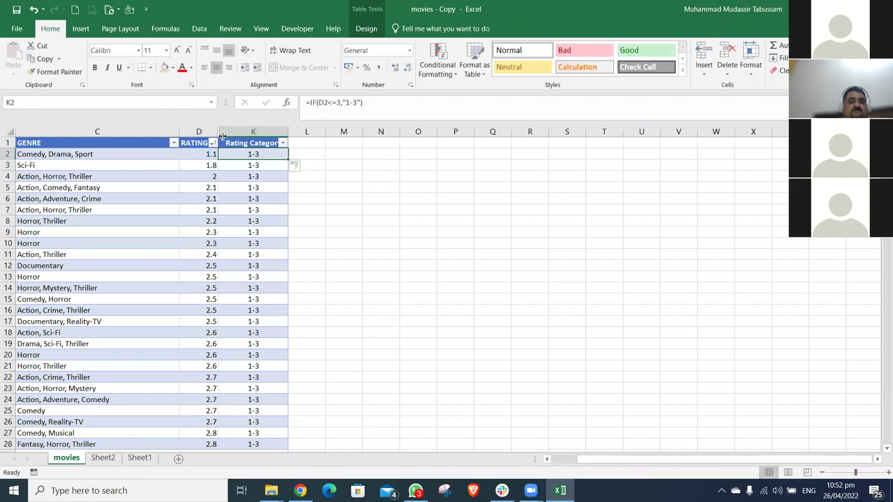
pyautogui.press('Down')
pyautogui.press('Down')
pyautogui.press('Down')
pyautogui.press('Down')
pyautogui.press('Down')
pyautogui.press('Down')
pyautogui.press('Down')
pyautogui.press('Down')
pyautogui.press('Down')
pyautogui.press('Down')
pyautogui.press('Down')
pyautogui.press('Down')
pyautogui.press('Down')
pyautogui.press('Down')
pyautogui.press('Down')
pyautogui.press('Down')
pyautogui.press('Down')
pyautogui.press('Down')
pyautogui.press('Down')
pyautogui.press('Down')
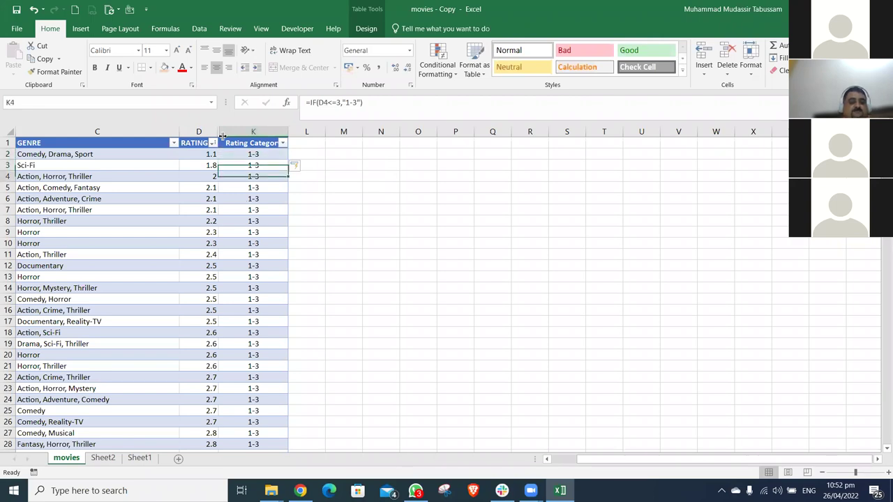
pyautogui.press('Down')
pyautogui.press('Down')
pyautogui.press('Down')
pyautogui.press('Down')
pyautogui.press('Down')
pyautogui.press('Down')
pyautogui.press('Down')
pyautogui.press('Down')
pyautogui.press('Down')
pyautogui.press('Down')
pyautogui.press('Down')
pyautogui.press('Down')
pyautogui.press('Down')
pyautogui.press('Down')
pyautogui.press('Down')
pyautogui.press('Down')
pyautogui.press('Down')
pyautogui.press('Down')
pyautogui.press('Down')
pyautogui.press('Down')
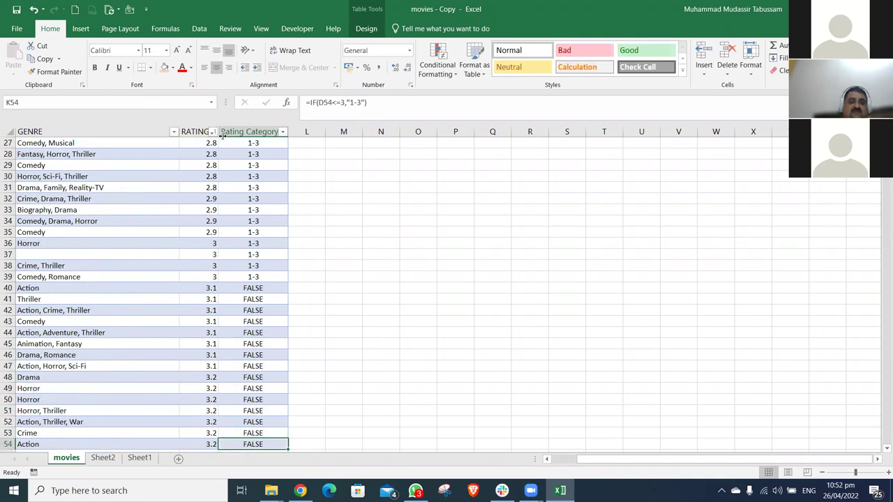
pyautogui.hotkey('ctrl', 'Up')
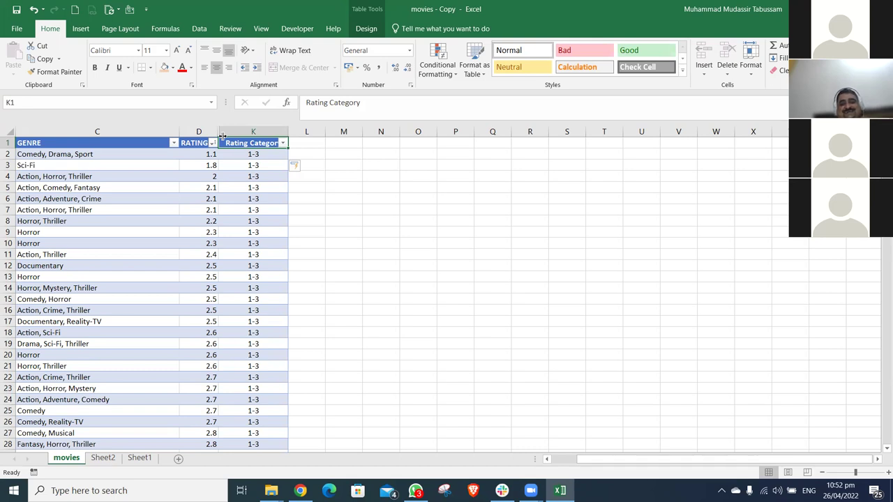
# Undo the IF formula fill in the Rating Category column and return to K2
pyautogui.press('Down')
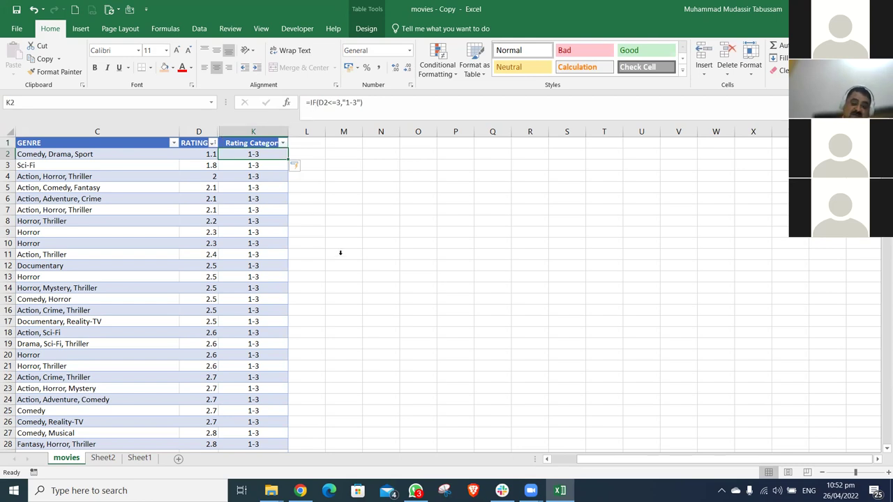
pyautogui.hotkey('ctrl', 'shift', 'Down')
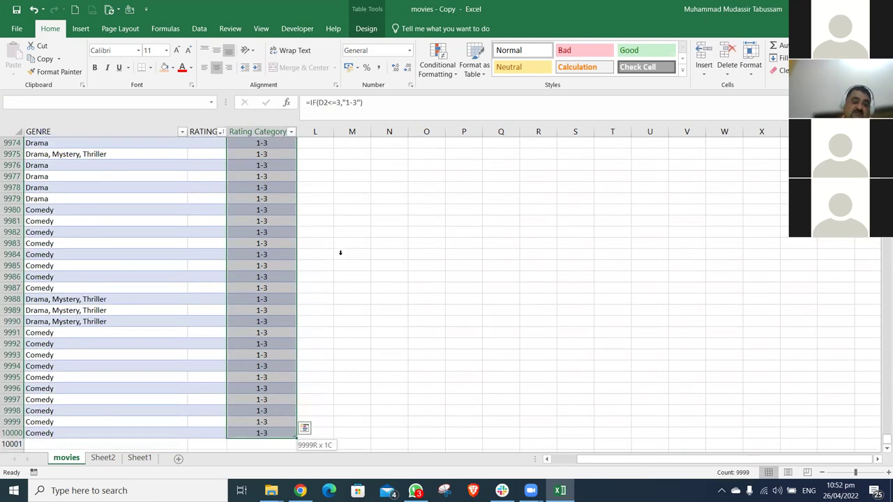
pyautogui.hotkey('ctrl', 'z')
pyautogui.press('Up')
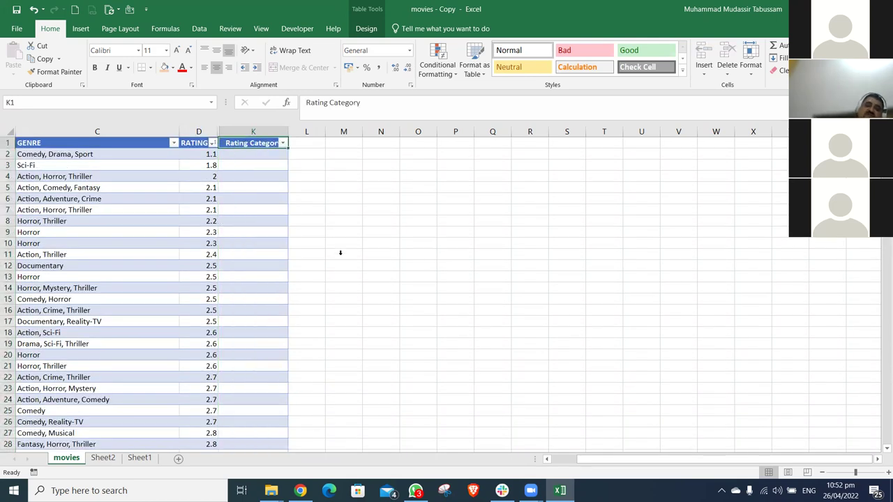
pyautogui.press('Down')
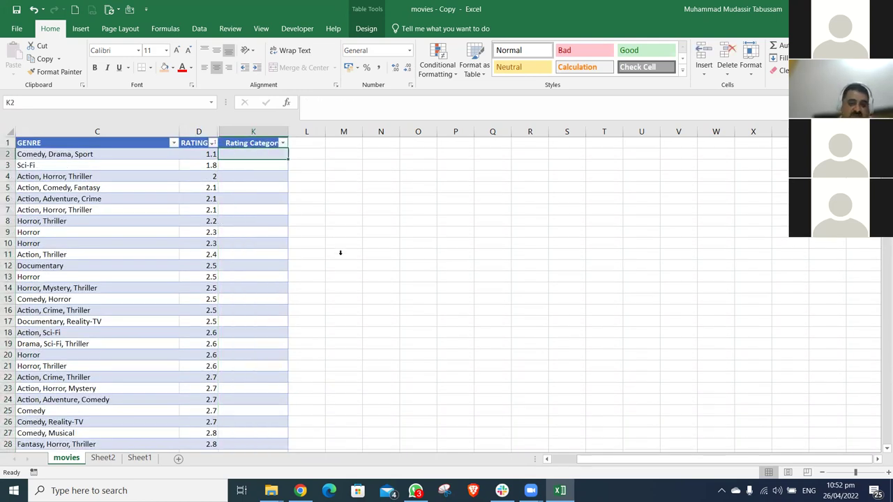
# Re-enter the formula =IF(D2<=3,"1-3") in K2 so it fills the whole Rating Category column
pyautogui.write('=')
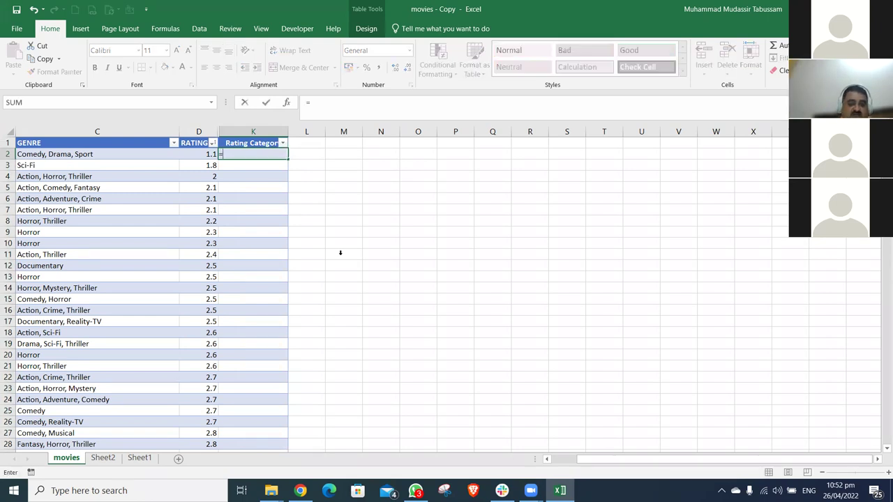
pyautogui.write('if')
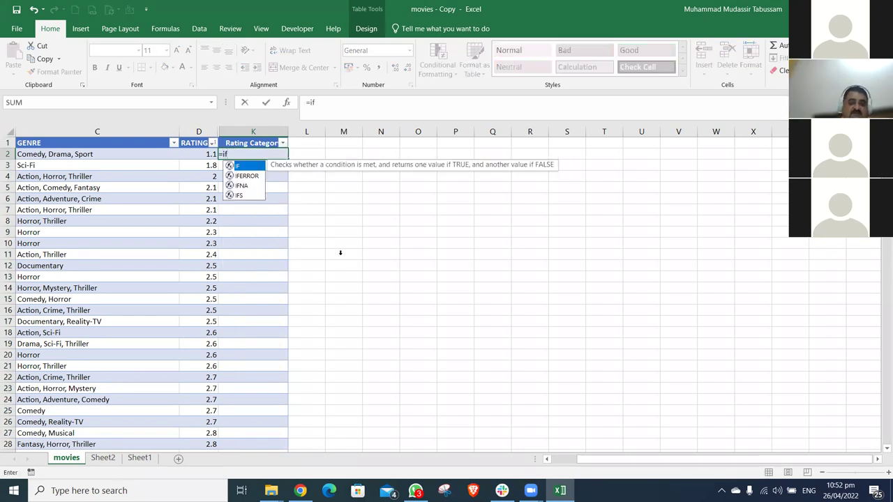
pyautogui.write('(')
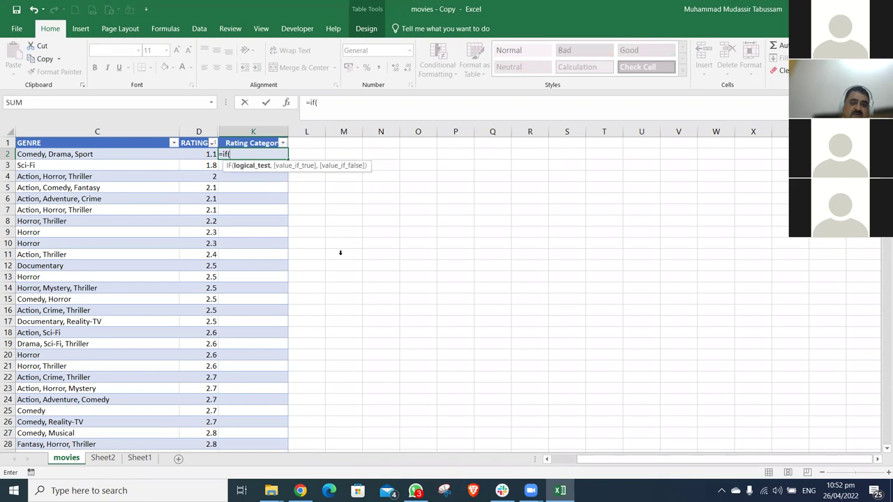
pyautogui.write('d2')
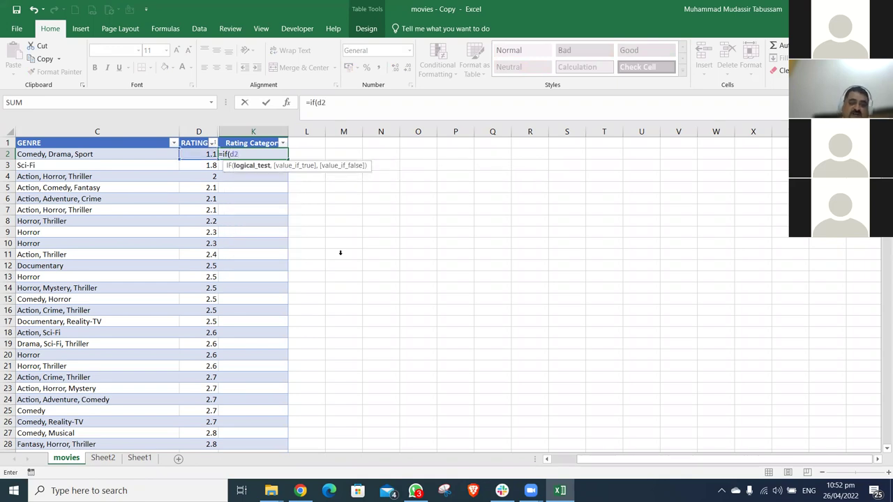
pyautogui.write('<')
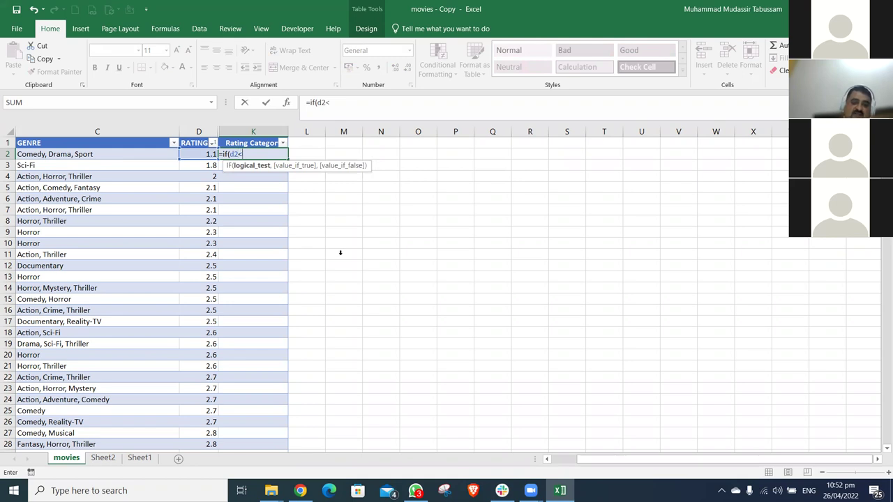
pyautogui.write('=3')
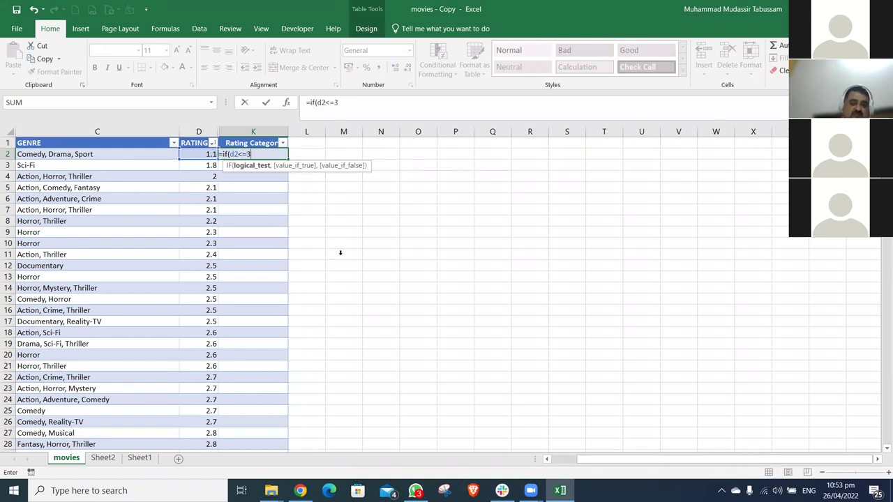
pyautogui.write(',"')
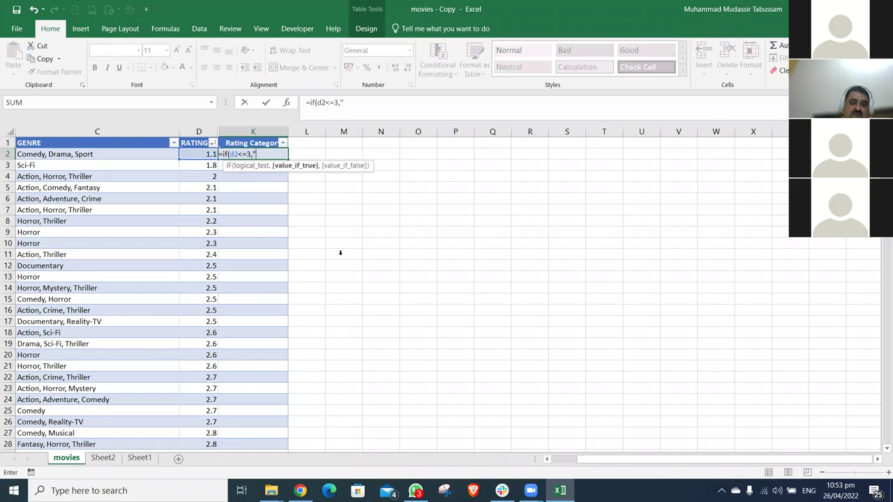
pyautogui.write('1-3"')
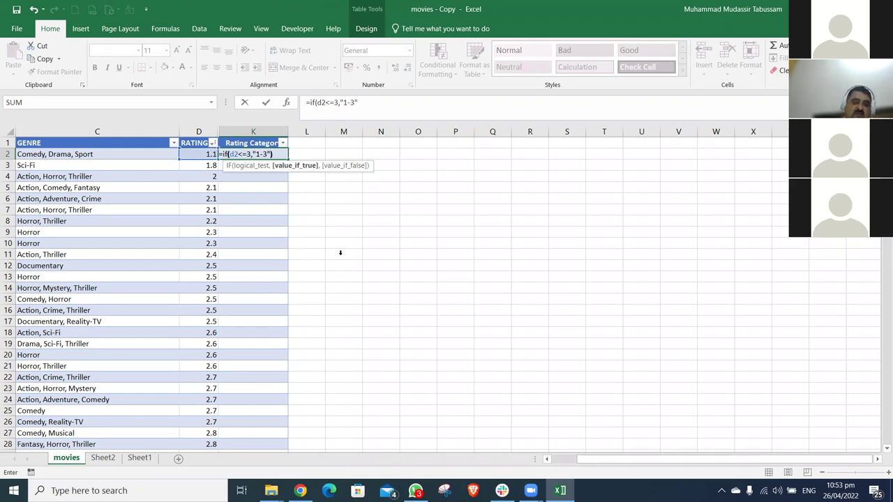
pyautogui.write(')')
pyautogui.hotkey('ctrl', 'Return')
# Filter the Rating Category column to show only the 1-3 rows, excluding FALSE
pyautogui.press('Up')
pyautogui.hotkey('alt', 'Down')
pyautogui.press('Down')
pyautogui.press('Down')
pyautogui.press('Down')
pyautogui.press('Down')
pyautogui.press('Down')
pyautogui.press('Down')
pyautogui.press('Down')
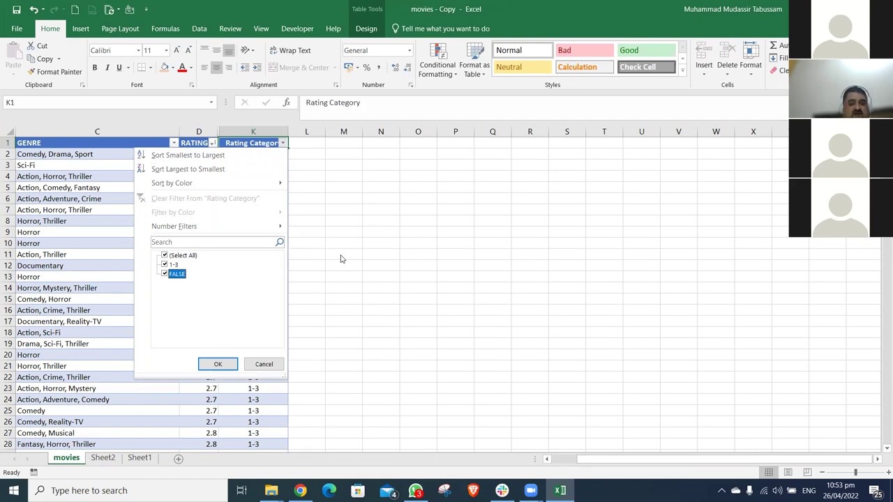
pyautogui.press('Return')
# Review which ratings the RATING filter list offers for the filtered rows, and close it without changes
pyautogui.press('Left')
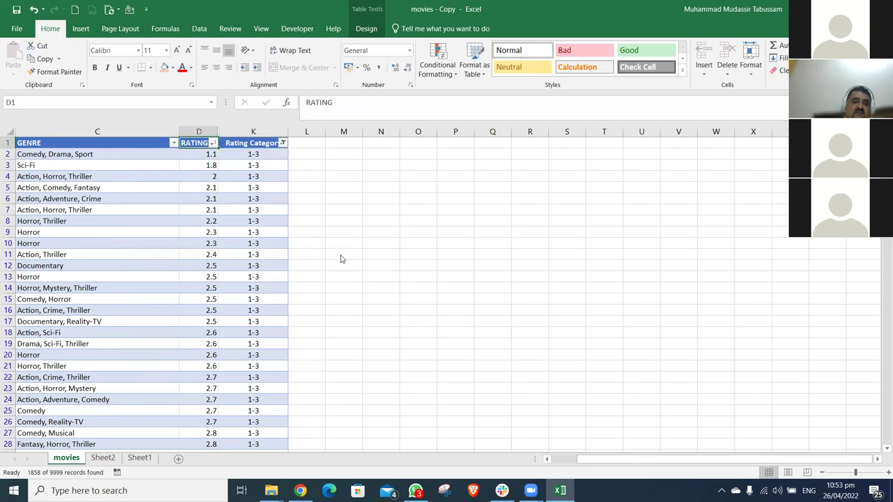
pyautogui.hotkey('alt', 'Down')
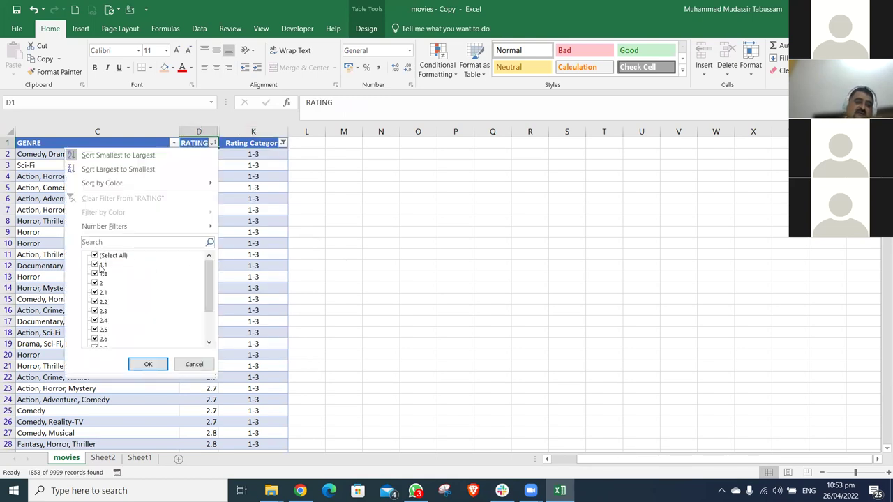
pyautogui.moveTo(207, 287); pyautogui.dragTo(201, 332)
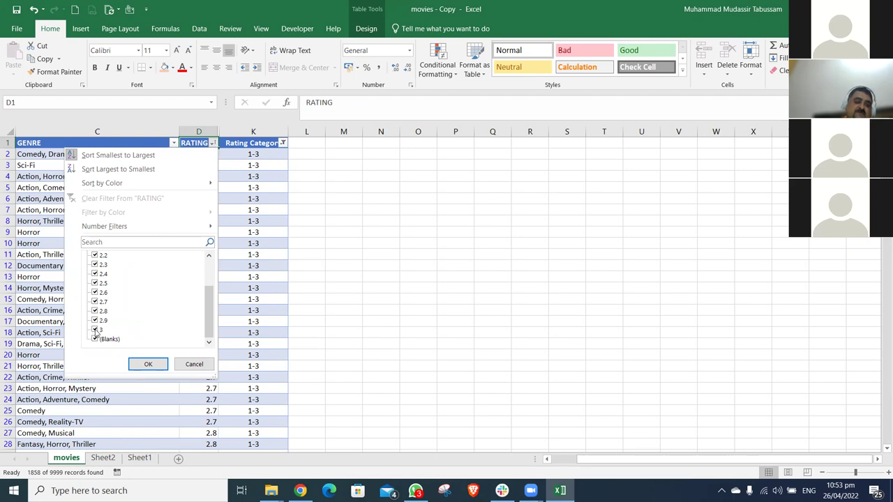
pyautogui.click(191, 364)
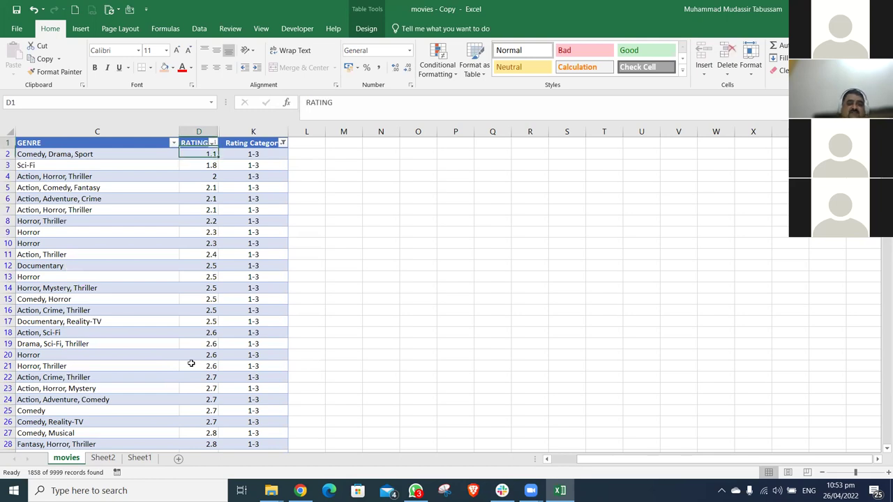
# Clear the table's filter and sort state, and select K2 under Rating Category
pyautogui.press('Right')
pyautogui.press('alt')
pyautogui.press('a')
pyautogui.press('Escape')
pyautogui.press('Down')
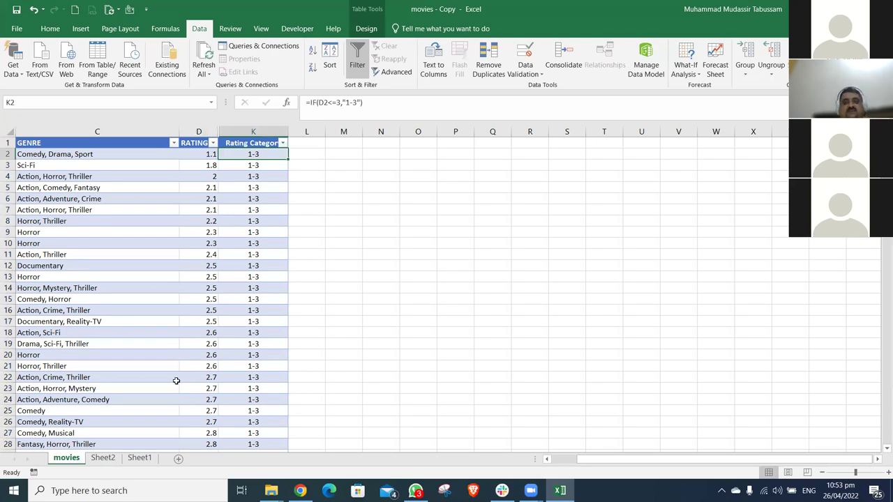
# Examine on Sheet2 where the 3-6 rating category starts and ends in the rating lookup list
pyautogui.click(103, 458)
pyautogui.click(231, 299)
pyautogui.press('Down')
pyautogui.press('Down')
pyautogui.press('Down')
pyautogui.press('Down')
pyautogui.press('Down')
pyautogui.press('Down')
pyautogui.press('Down')
pyautogui.press('Down')
pyautogui.press('Down')
pyautogui.press('Down')
pyautogui.press('Down')
pyautogui.press('Down')
pyautogui.press('Down')
pyautogui.press('Down')
pyautogui.press('Down')
pyautogui.press('Down')
pyautogui.press('Down')
pyautogui.press('Down')
pyautogui.press('Down')
pyautogui.press('Down')
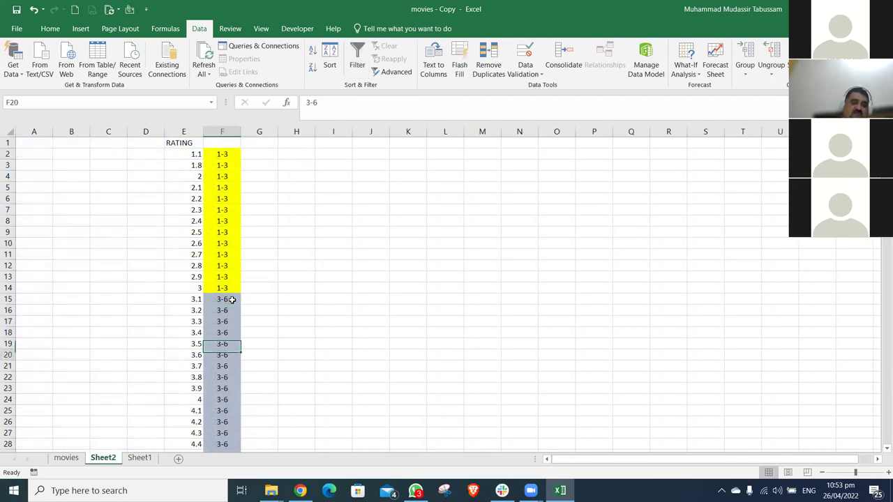
pyautogui.press('Down')
pyautogui.press('Down')
pyautogui.press('Down')
pyautogui.click(215, 177)
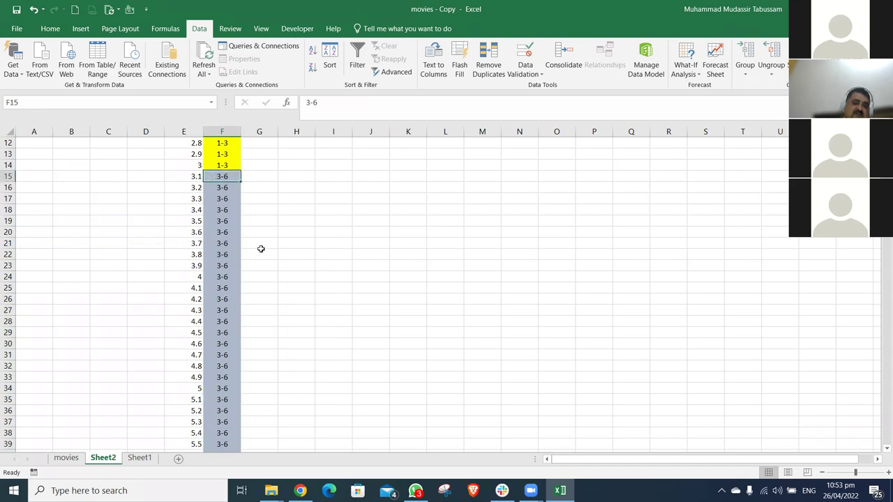
pyautogui.press('Left')
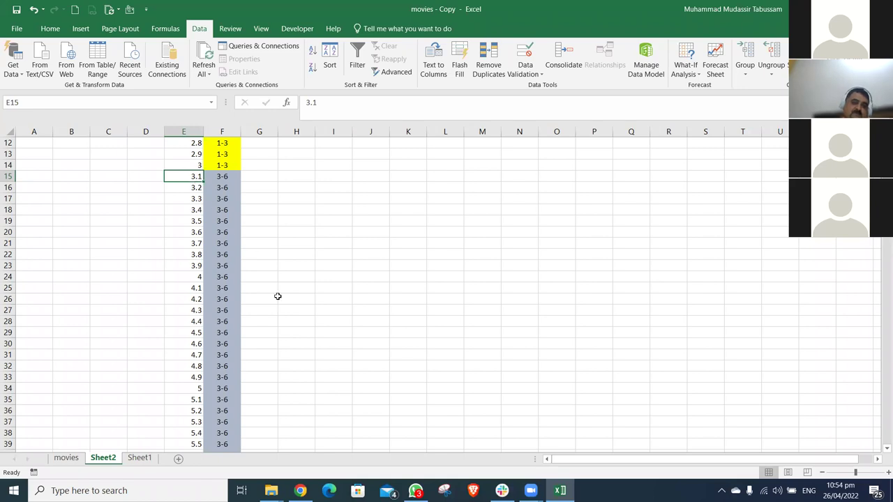
pyautogui.scroll(-5, 278, 297)
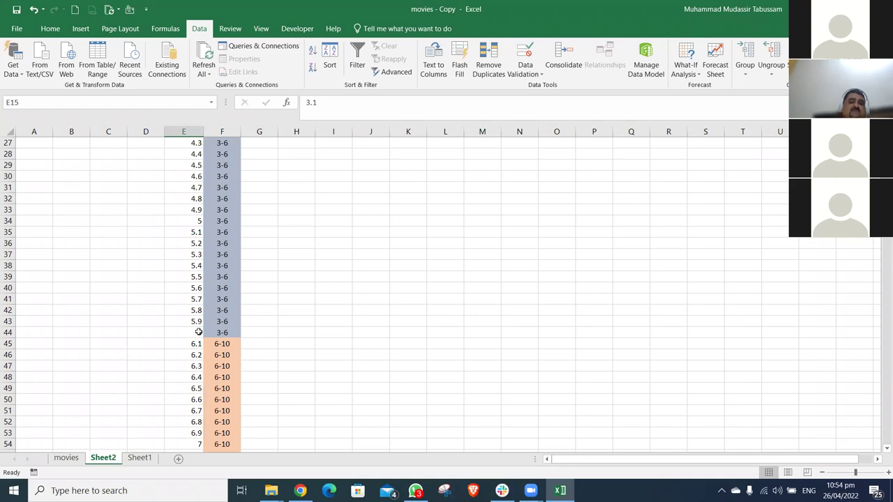
# Return to the movies sheet and check the Rating Category column down to its last row and back to K2
pyautogui.click(67, 459)
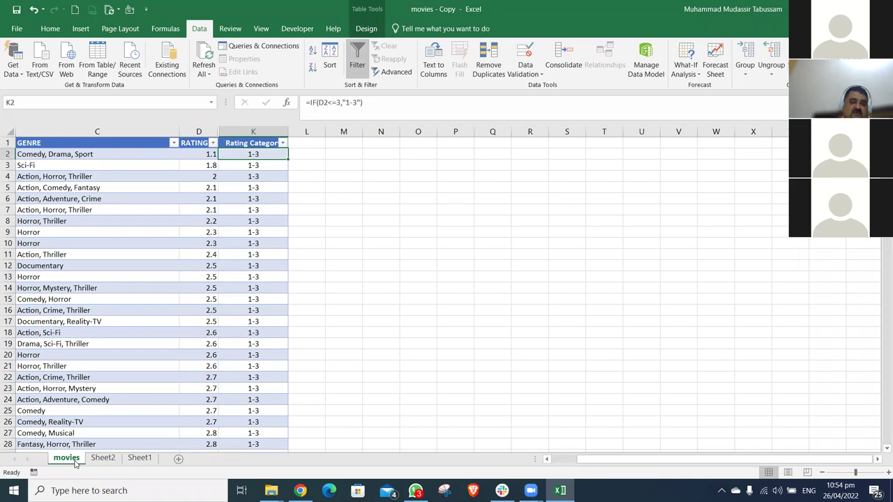
pyautogui.press('Down')
pyautogui.hotkey('ctrl', 'Down')
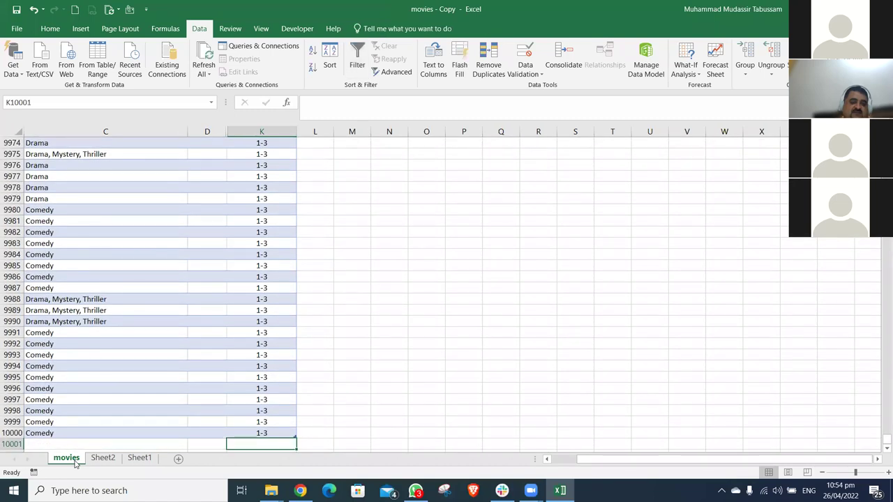
pyautogui.hotkey('ctrl', 'Up')
pyautogui.press('Down')
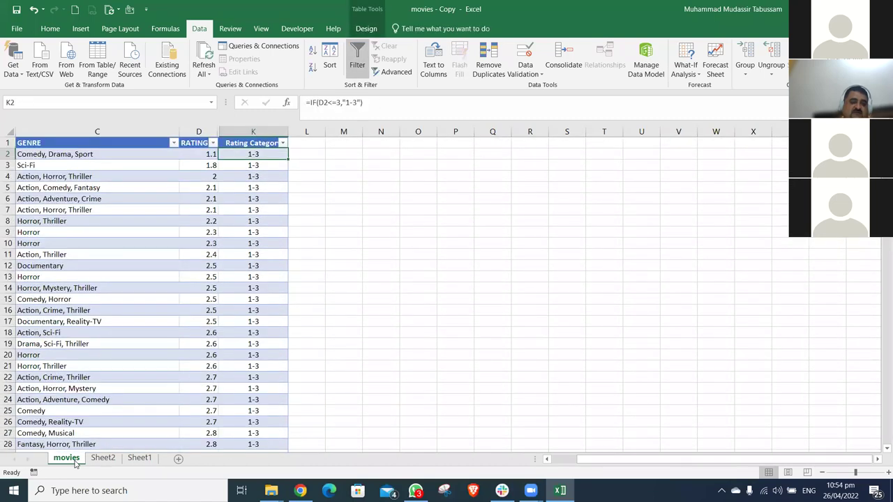
# Sort the movies table by RATING on cell values, smallest to largest
pyautogui.press('Left')
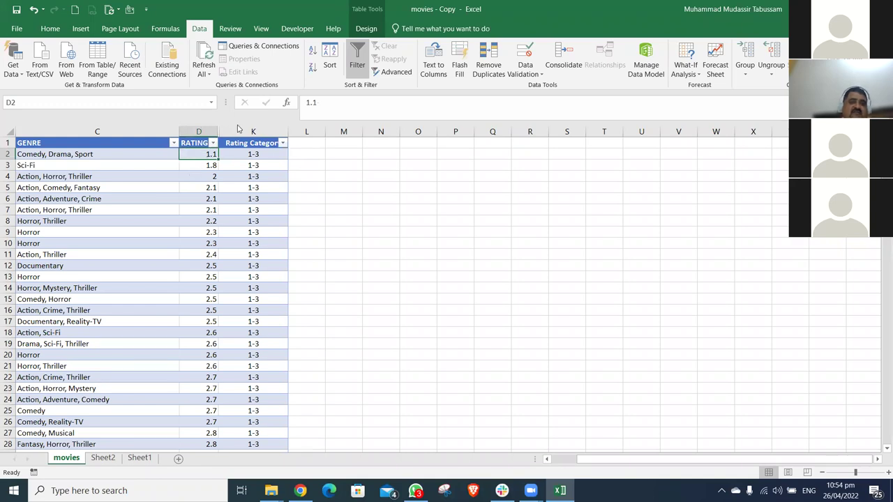
pyautogui.click(330, 57)
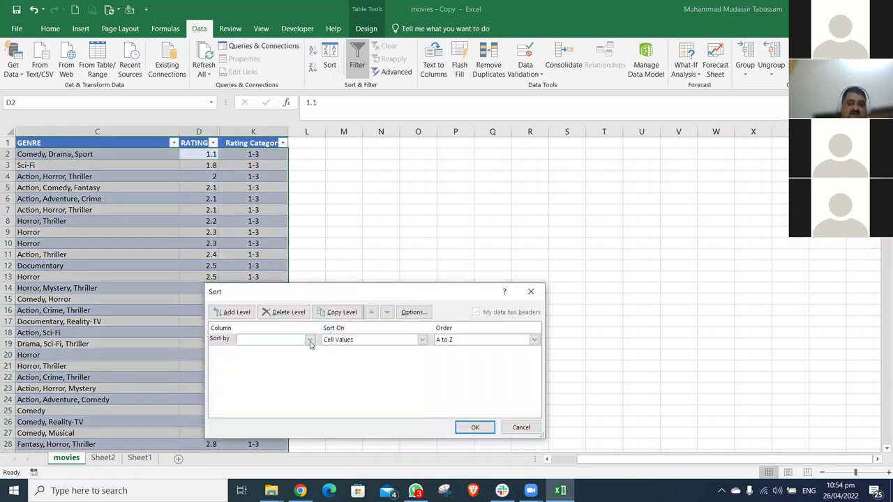
pyautogui.click(311, 340)
pyautogui.click(283, 372)
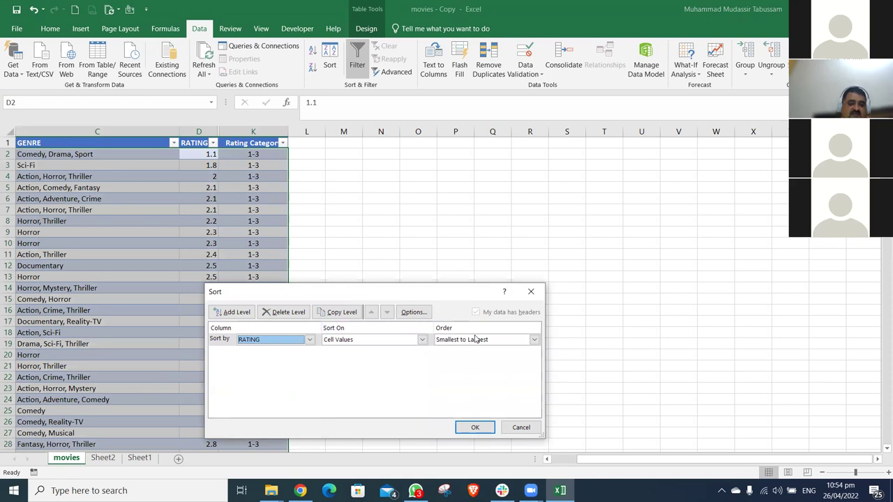
pyautogui.click(475, 427)
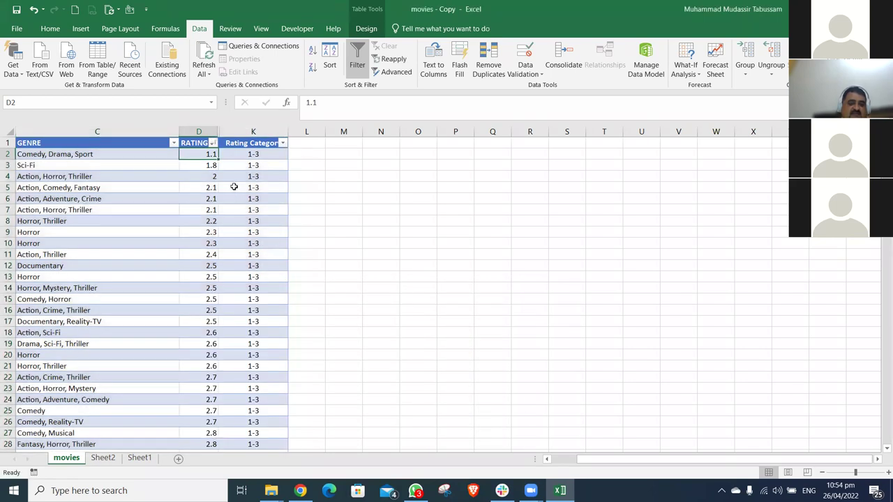
# Select the Rating Category cell of the first movie rated above 3, in row 40
pyautogui.click(256, 174)
pyautogui.press('Down')
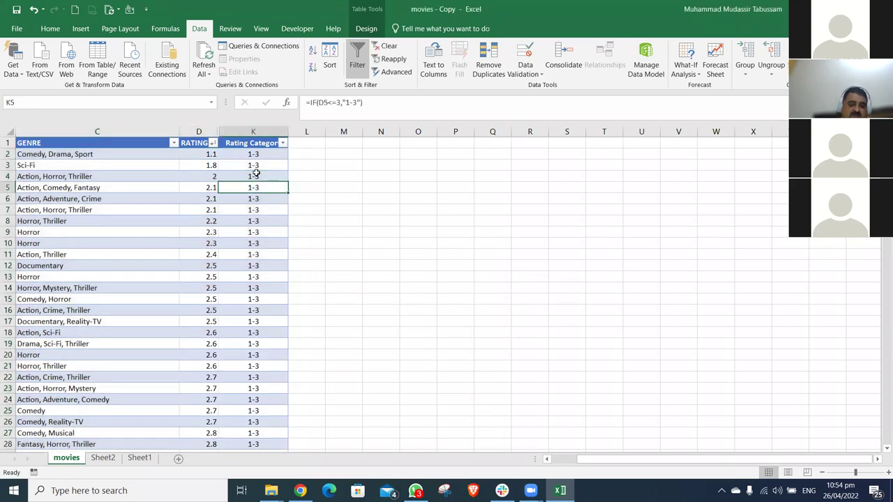
pyautogui.press('pagedown')
pyautogui.press('Down')
pyautogui.press('Down')
pyautogui.press('Down')
pyautogui.press('Down')
pyautogui.press('Down')
pyautogui.press('Down')
pyautogui.press('Down')
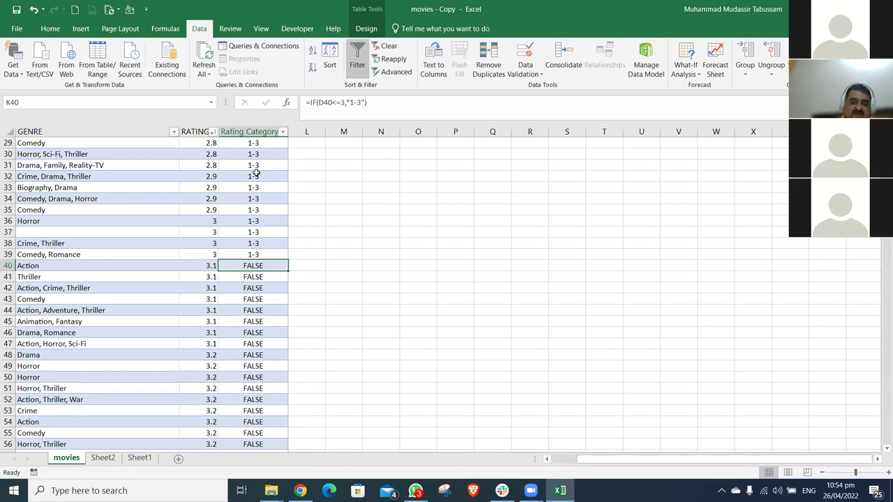
pyautogui.write('=')
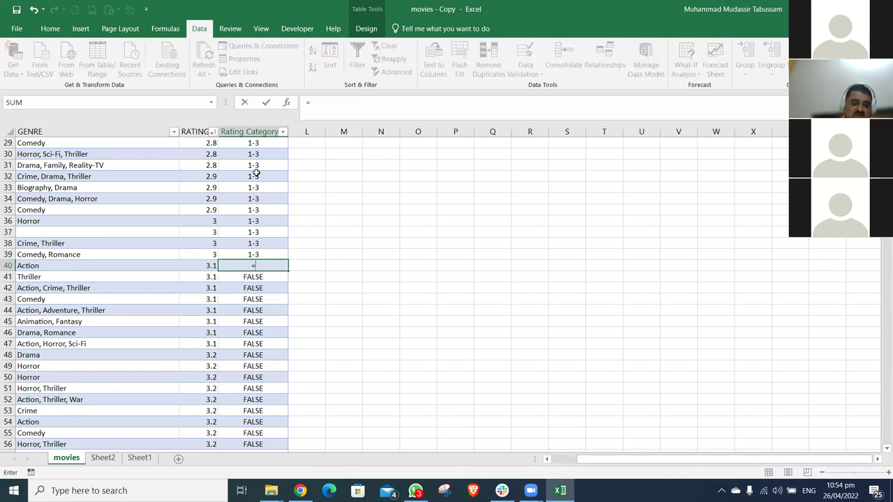
pyautogui.write('if(')
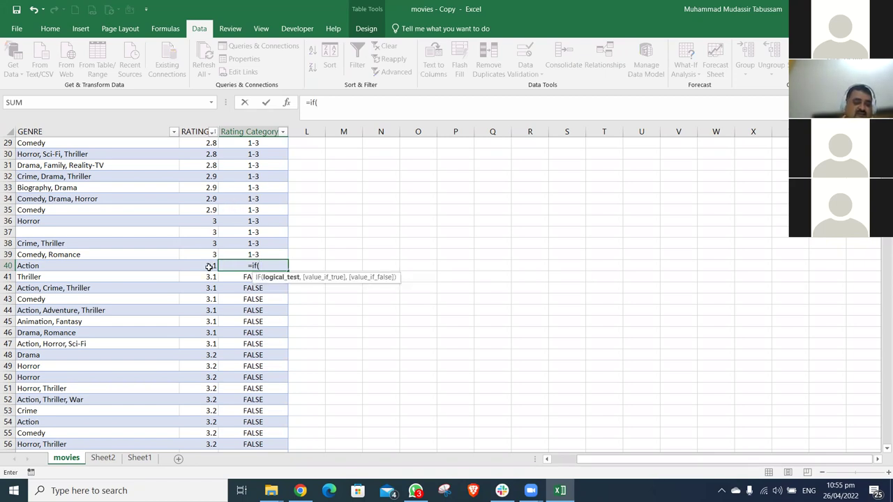
pyautogui.write('d')
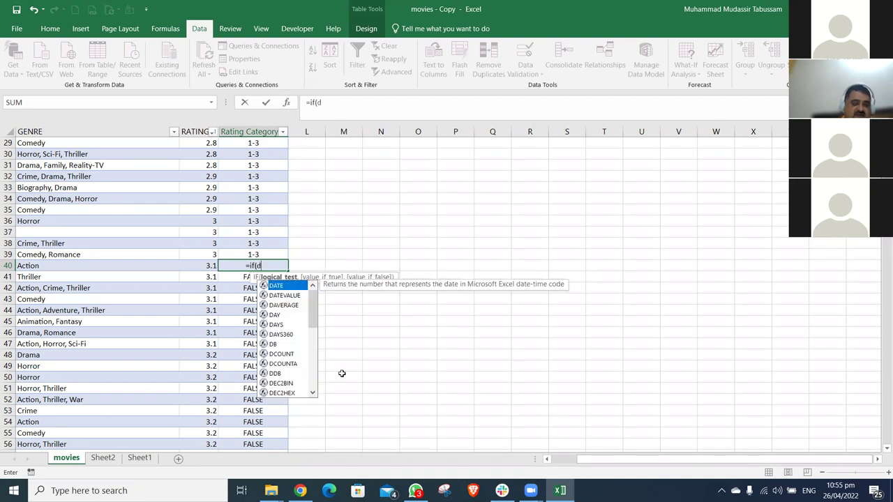
pyautogui.write('40')
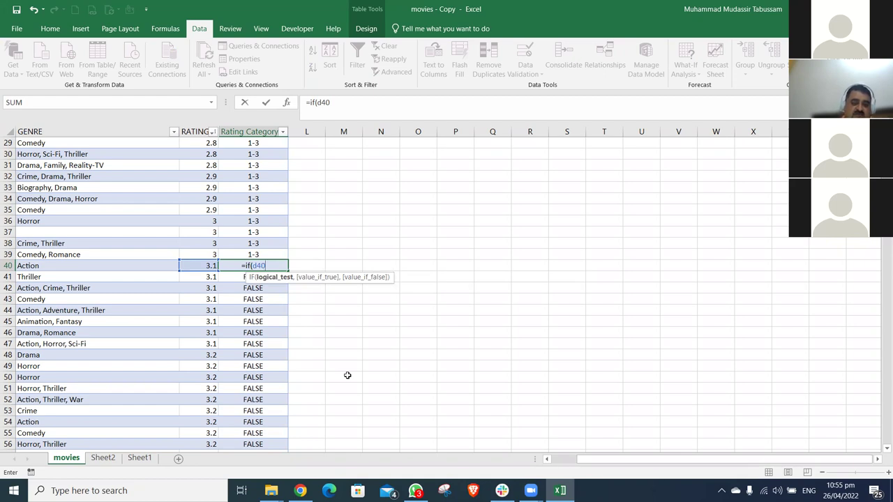
pyautogui.write('>')
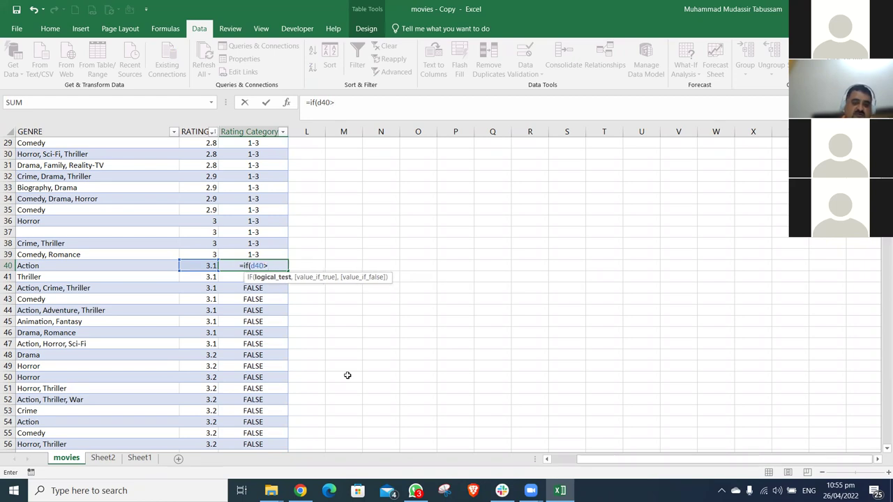
pyautogui.write('3')
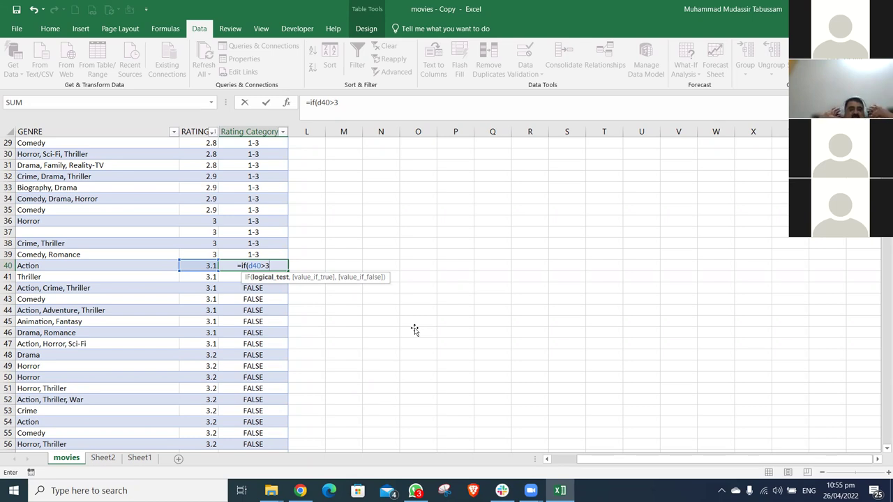
pyautogui.press('Escape')
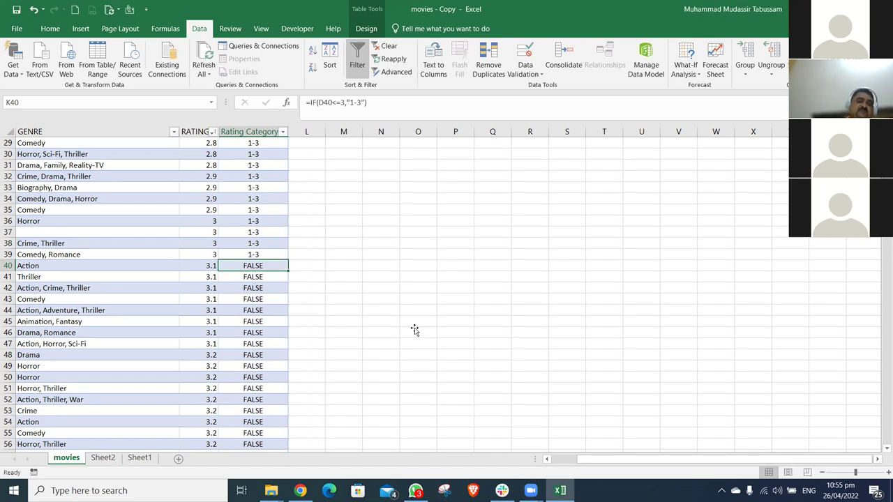
pyautogui.press('F2')
pyautogui.press('Escape')
pyautogui.write('=if')
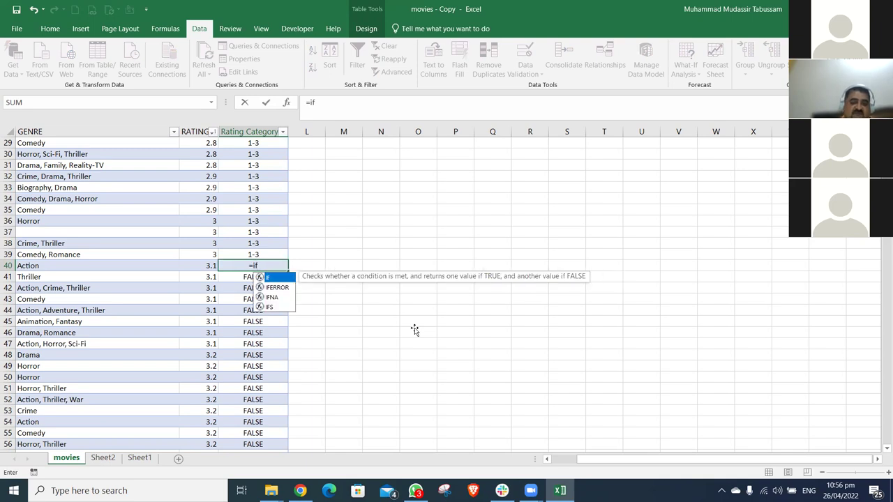
pyautogui.press('Escape')
pyautogui.press('Escape')
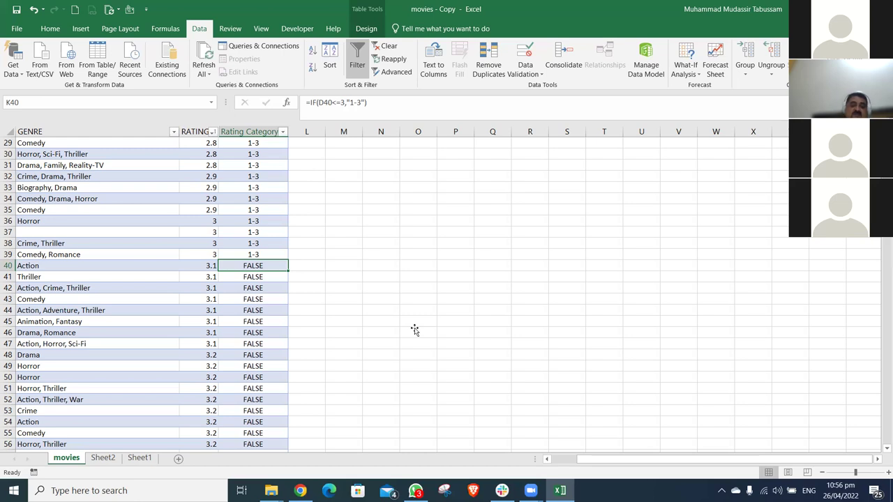
# Begin an IF formula in K40 that tests whether the rating in D40 is greater than 3
pyautogui.write('=if(')
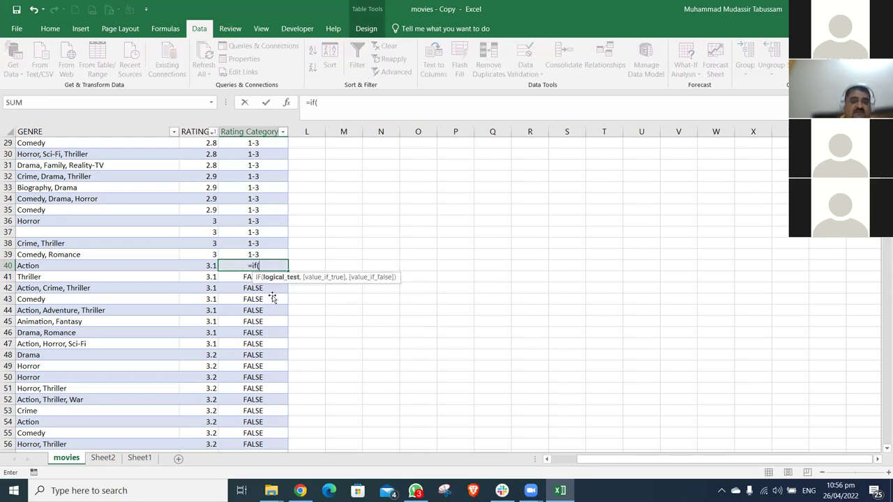
pyautogui.write('d')
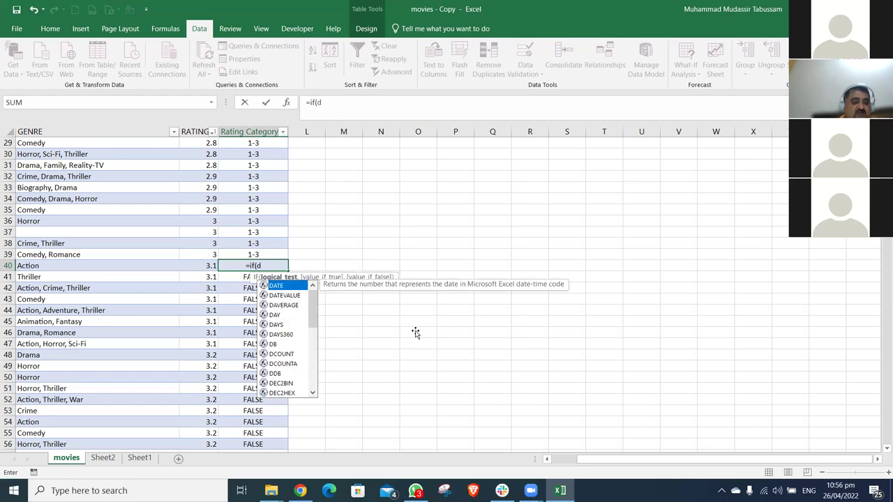
pyautogui.write('40')
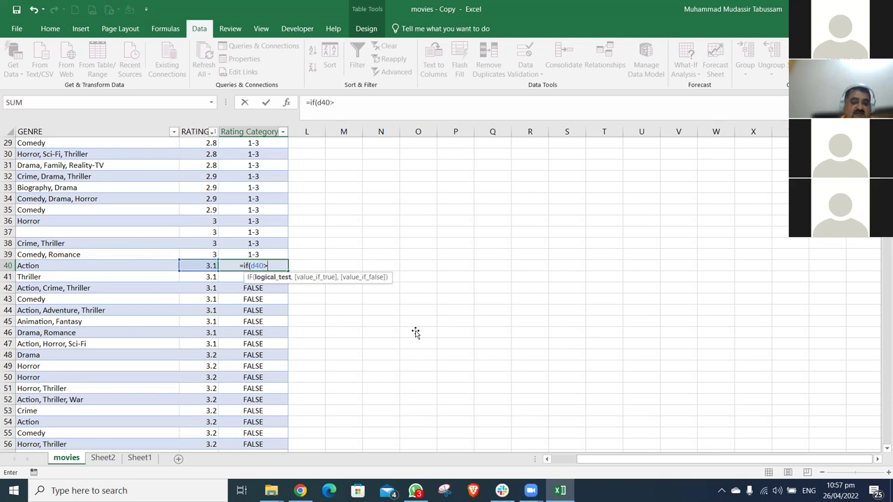
pyautogui.write('>3')
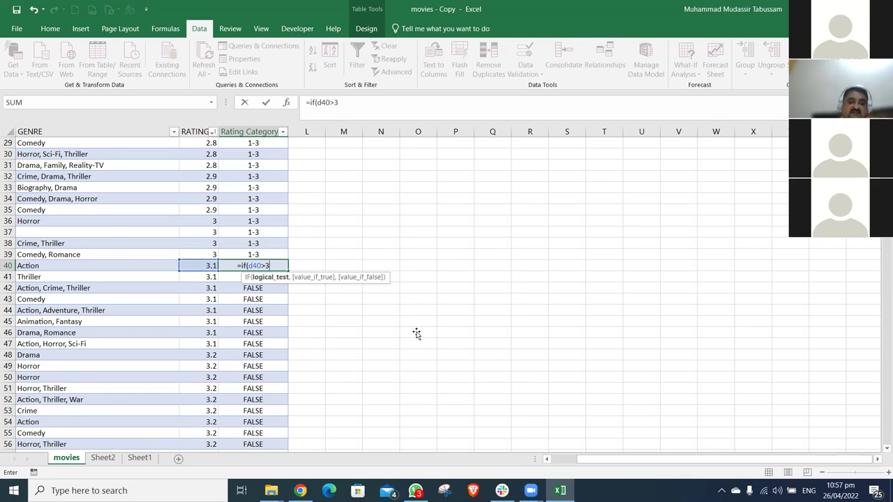
# Wrap the K40 formula's test in an AND function and add D40<=6 as its second condition
pyautogui.press('F2')
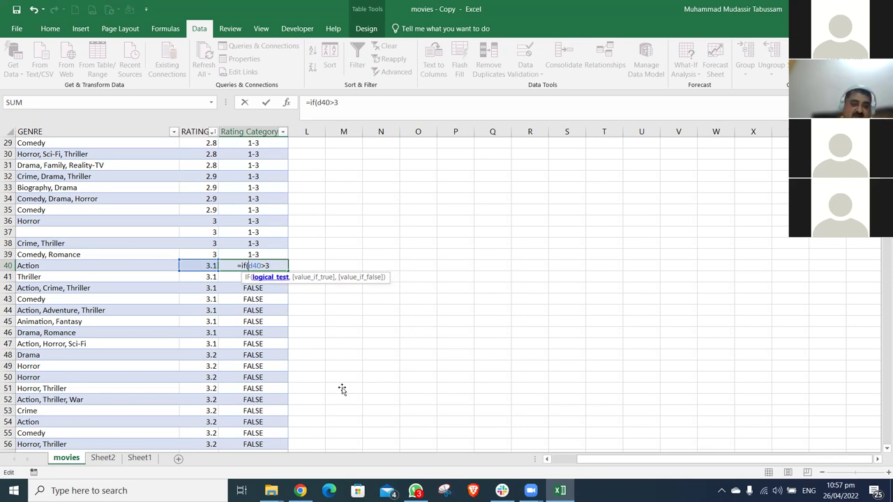
pyautogui.press('Left')
pyautogui.press('Left')
pyautogui.press('Left')
pyautogui.press('Left')
pyautogui.press('Left')
pyautogui.write('an')
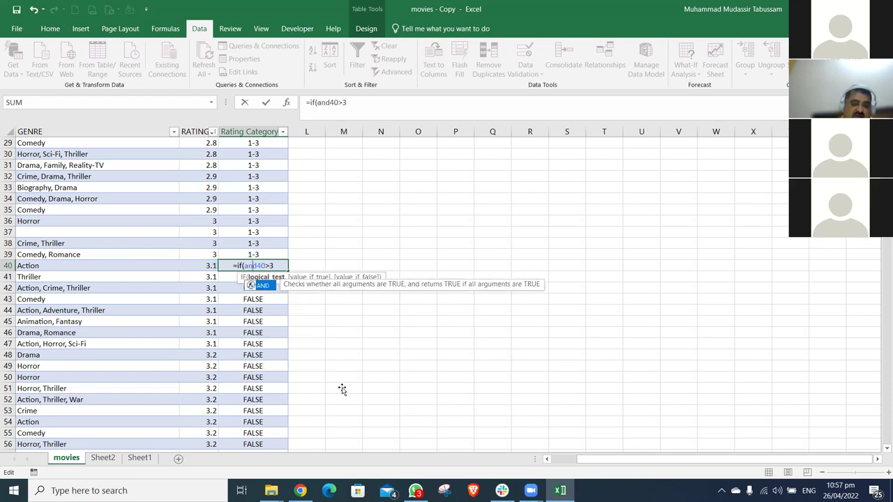
pyautogui.write('d')
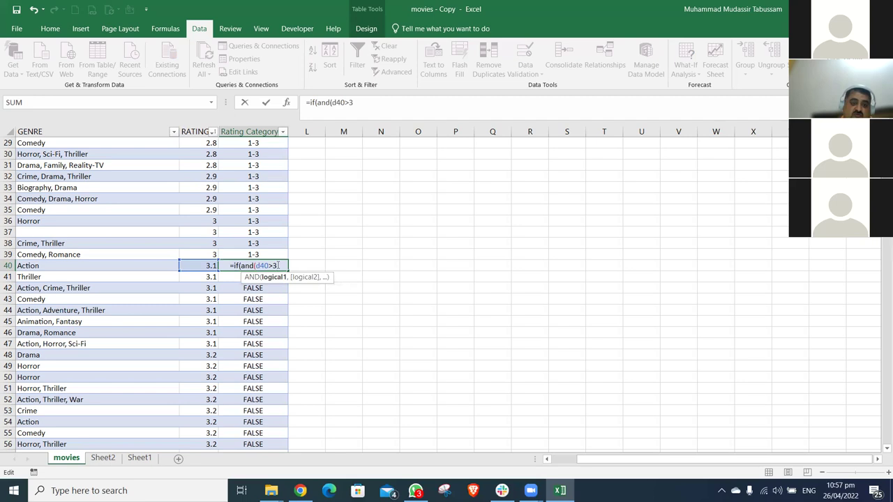
pyautogui.write(',')
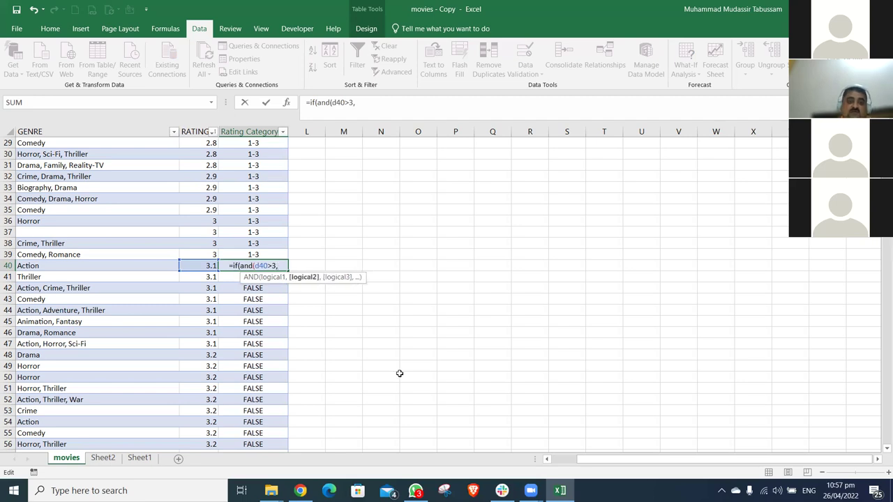
pyautogui.write('d40<=')
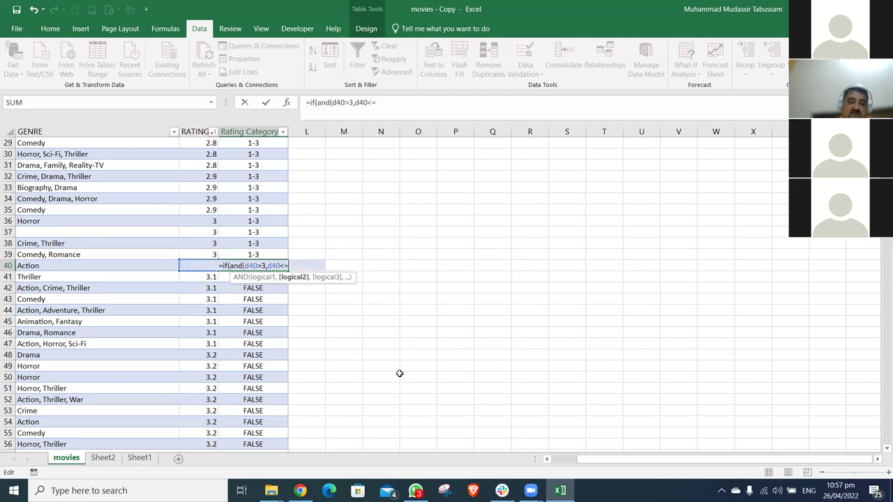
pyautogui.write('6')
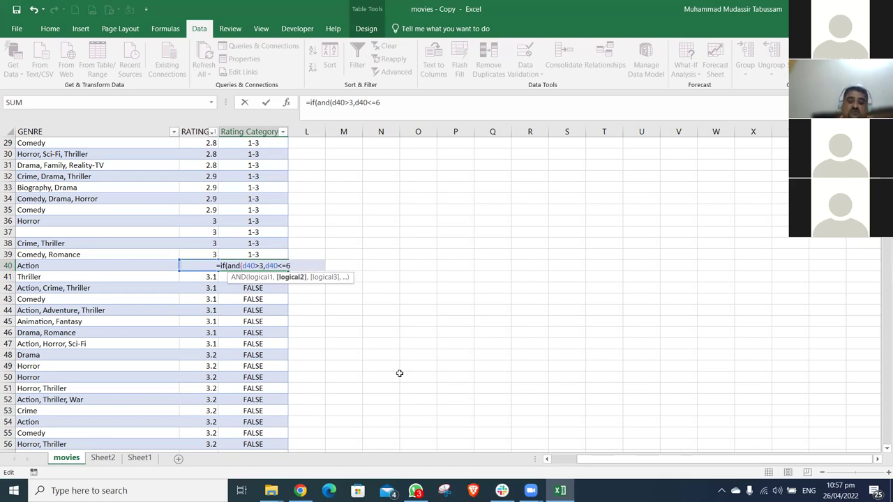
# Complete the K40 formula by closing the AND test, returning "3-6" when true, and enter it for the whole column
pyautogui.write('),')
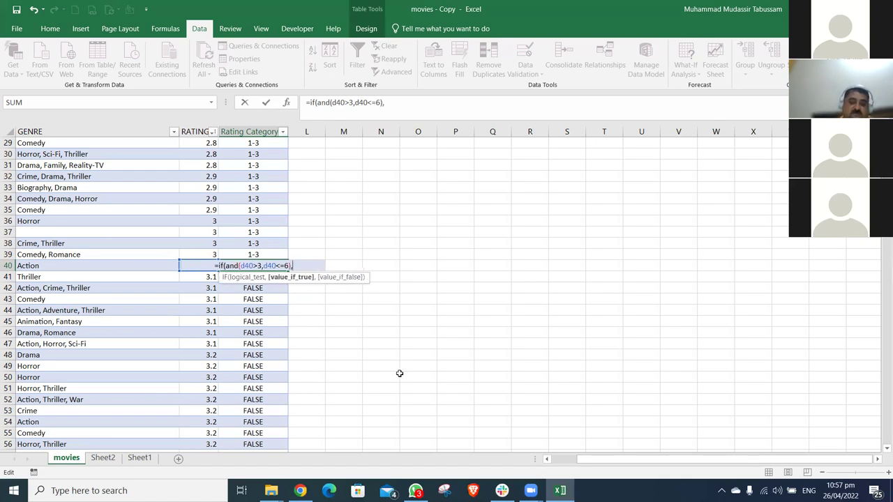
pyautogui.write('"3-')
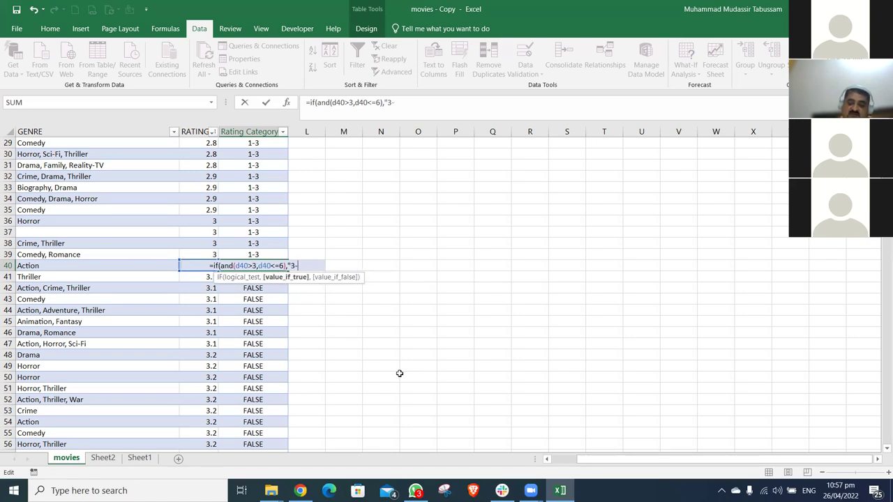
pyautogui.write('6"')
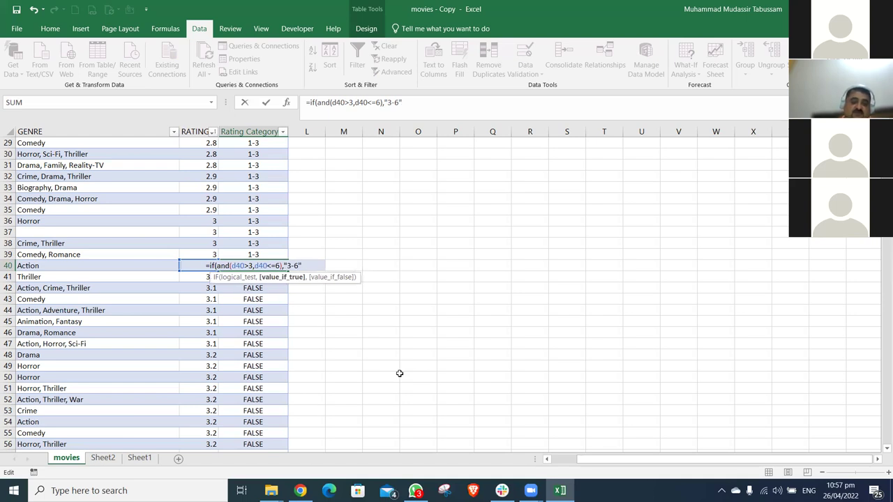
pyautogui.write(')')
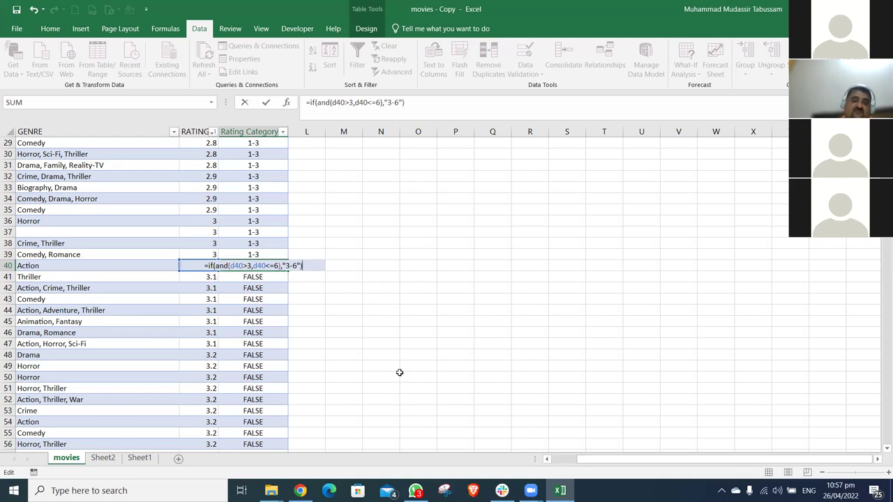
pyautogui.press('Return')
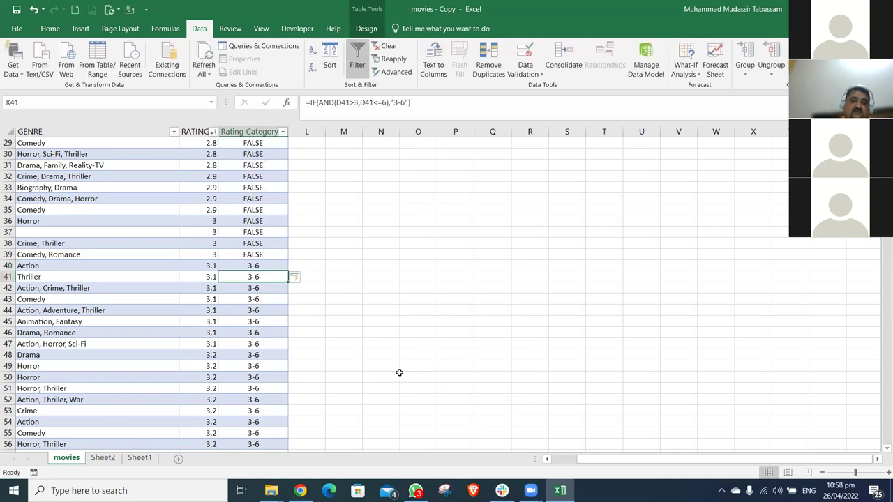
# Check the Rating Category results around row 40, where the ratings pass from 3 to 3.1
pyautogui.press('Up')
pyautogui.press('Up')
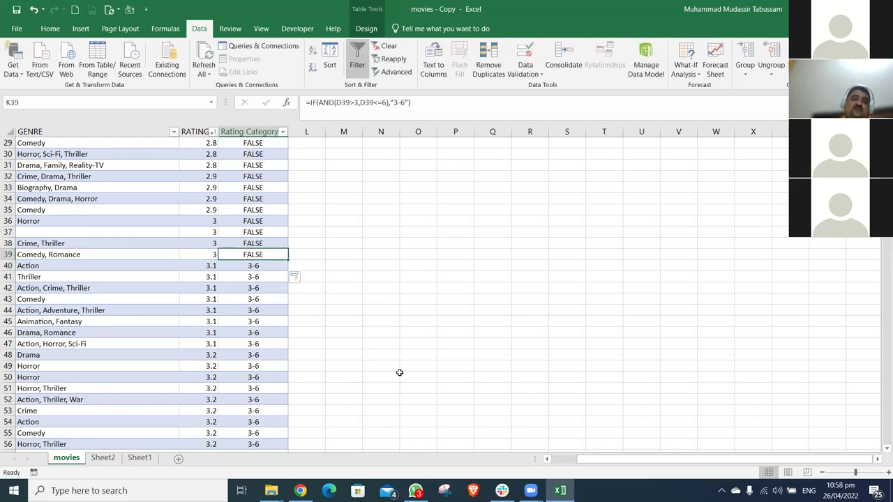
pyautogui.press('Down')
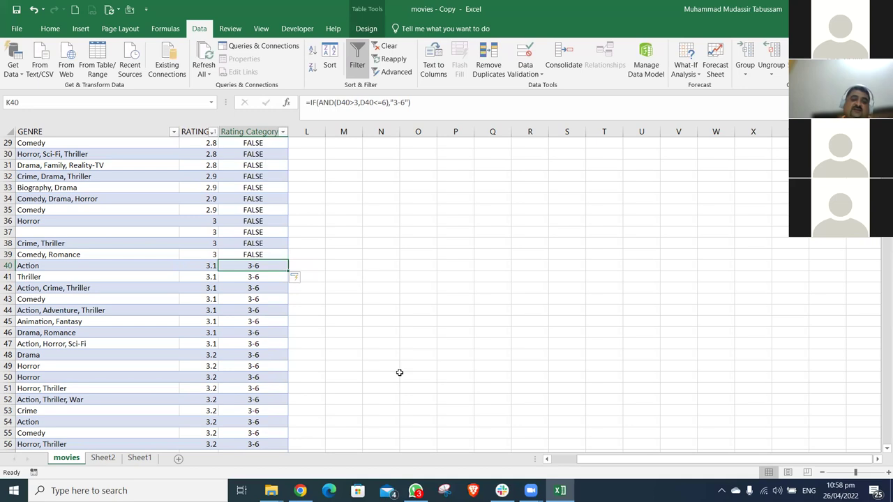
pyautogui.press('Up')
pyautogui.press('Down')
pyautogui.press('Down')
pyautogui.press('Down')
pyautogui.press('Down')
pyautogui.press('Down')
pyautogui.press('Down')
pyautogui.press('Down')
pyautogui.press('Down')
pyautogui.press('Down')
pyautogui.press('Down')
pyautogui.press('Down')
pyautogui.press('Down')
# Filter the Rating Category column to show only the 3-6 movies
pyautogui.hotkey('ctrl', 'Up')
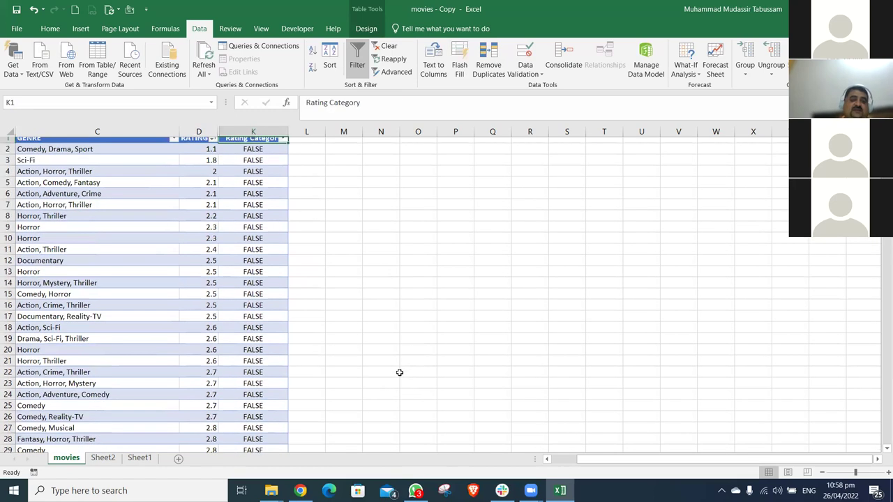
pyautogui.hotkey('alt', 'Down')
pyautogui.press('Down')
pyautogui.press('Down')
pyautogui.press('Down')
pyautogui.press('Down')
pyautogui.press('Down')
pyautogui.press('Down')
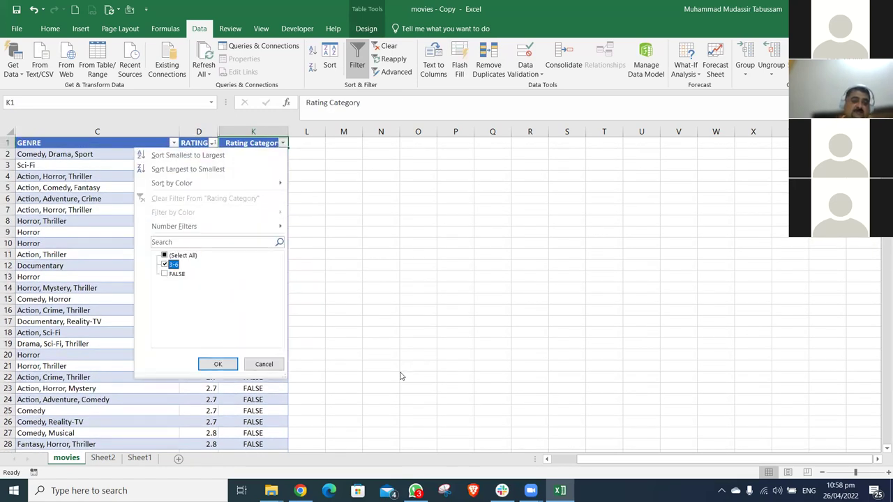
pyautogui.press('Return')
# Examine the lowest and highest RATING values in the filtered column's value list, then close the list without changing the filter
pyautogui.press('Down')
pyautogui.press('Left')
pyautogui.press('Up')
pyautogui.hotkey('alt', 'Down')
pyautogui.press('Down')
pyautogui.press('Tab')
pyautogui.press('Down')
pyautogui.press('Down')
pyautogui.press('Down')
pyautogui.press('Down')
pyautogui.press('Down')
pyautogui.press('Down')
pyautogui.press('Down')
pyautogui.press('Down')
pyautogui.press('Down')
pyautogui.press('Down')
pyautogui.press('Down')
pyautogui.press('Down')
pyautogui.press('Down')
pyautogui.press('Down')
pyautogui.press('Down')
pyautogui.press('Down')
pyautogui.press('Down')
pyautogui.press('Down')
pyautogui.press('Down')
pyautogui.press('Down')
pyautogui.press('Tab')
pyautogui.press('Down')
pyautogui.press('Down')
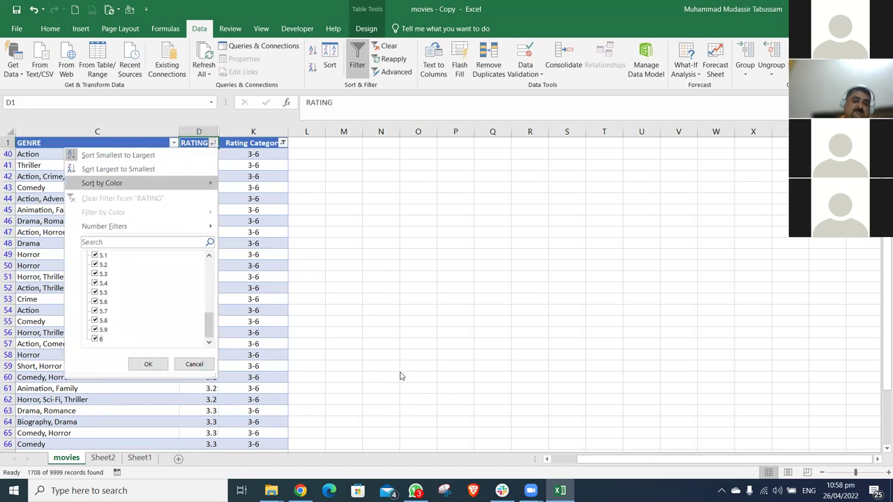
pyautogui.press('Up')
pyautogui.hotkey('shift', 'Tab')
pyautogui.hotkey('shift', 'Tab')
pyautogui.hotkey('shift', 'Tab')
pyautogui.press('Up')
pyautogui.press('Up')
pyautogui.press('Up')
pyautogui.press('Up')
pyautogui.press('Up')
pyautogui.press('Up')
pyautogui.press('Up')
pyautogui.press('Up')
pyautogui.press('Up')
pyautogui.press('Up')
pyautogui.press('Up')
pyautogui.press('Up')
pyautogui.press('Up')
pyautogui.press('Up')
pyautogui.press('Up')
pyautogui.press('Up')
pyautogui.press('Up')
pyautogui.press('Up')
pyautogui.press('Up')
pyautogui.press('Up')
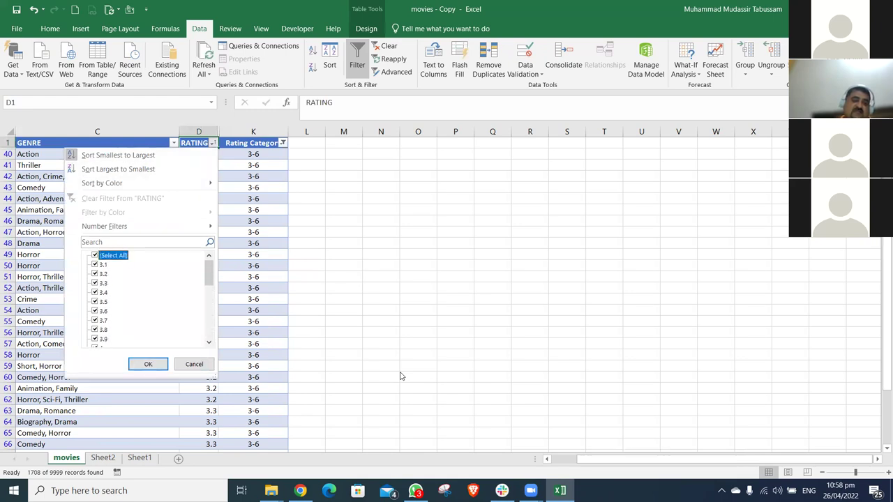
pyautogui.press('Down')
pyautogui.press('Down')
pyautogui.press('Down')
pyautogui.press('Down')
pyautogui.press('Down')
pyautogui.press('Down')
pyautogui.press('Down')
pyautogui.press('Down')
pyautogui.press('Down')
pyautogui.press('Down')
pyautogui.press('Down')
pyautogui.press('Down')
pyautogui.press('Down')
pyautogui.press('Down')
pyautogui.press('Down')
pyautogui.press('Down')
pyautogui.press('Down')
pyautogui.press('Down')
pyautogui.press('Down')
pyautogui.press('Down')
pyautogui.press('Down')
pyautogui.press('Down')
pyautogui.press('Down')
pyautogui.press('Down')
pyautogui.press('Down')
pyautogui.press('Down')
pyautogui.press('Down')
pyautogui.press('Down')
pyautogui.press('Down')
pyautogui.press('Down')
pyautogui.press('Tab')
pyautogui.press('Tab')
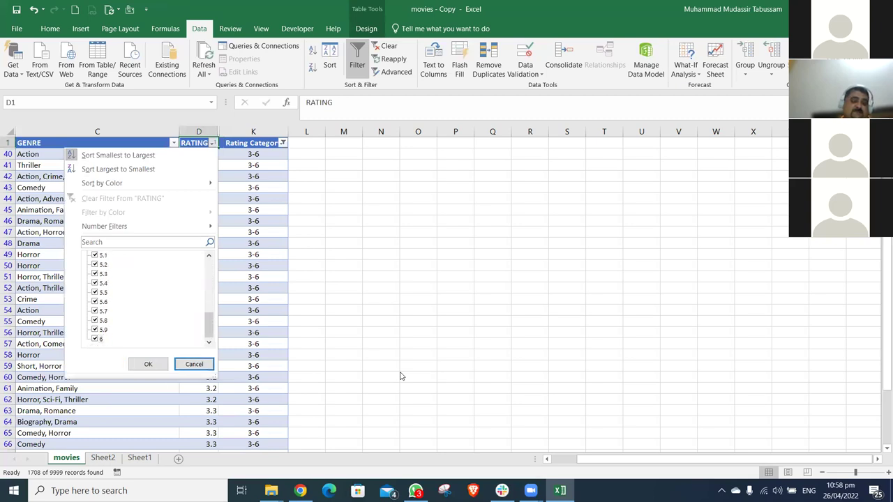
pyautogui.press('Return')
# Clear the table's filter so all movies are shown again
pyautogui.press('Right')
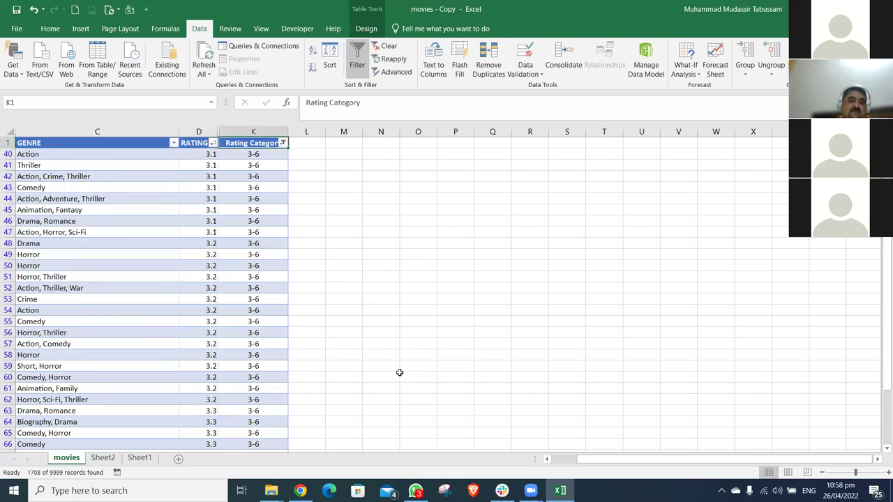
pyautogui.hotkey('alt', 'a')
pyautogui.press('c')
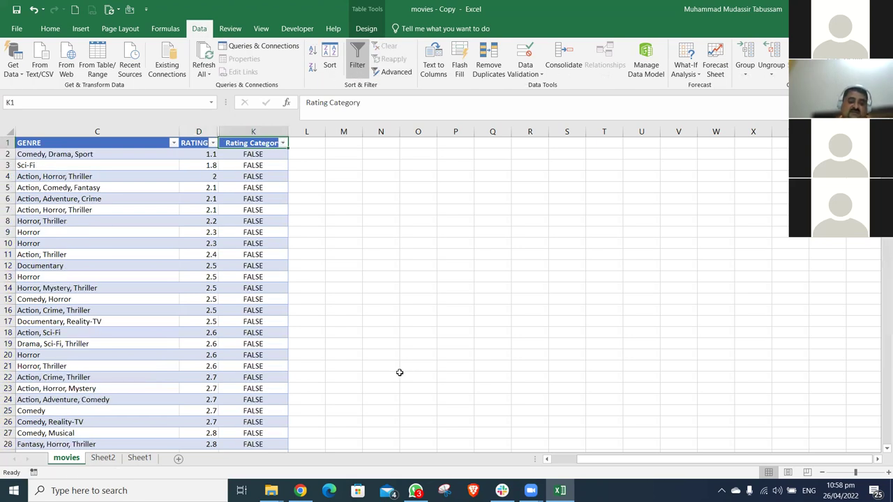
# Check the Rating Category results around row 1747, where the ratings pass from 6 to 6.1
pyautogui.press('pagedown')
pyautogui.press('pagedown')
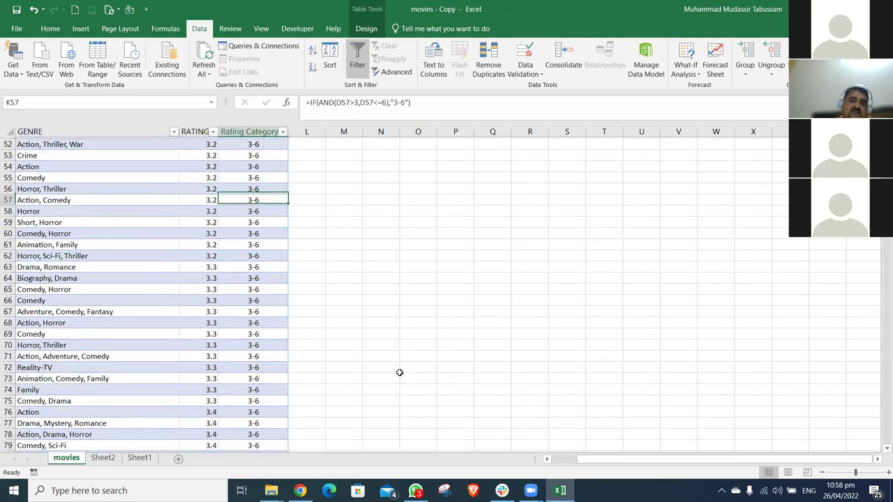
pyautogui.press('pagedown')
pyautogui.press('pagedown')
pyautogui.press('pagedown')
pyautogui.press('pagedown')
pyautogui.press('pagedown')
pyautogui.press('pagedown')
pyautogui.press('pagedown')
pyautogui.press('pagedown')
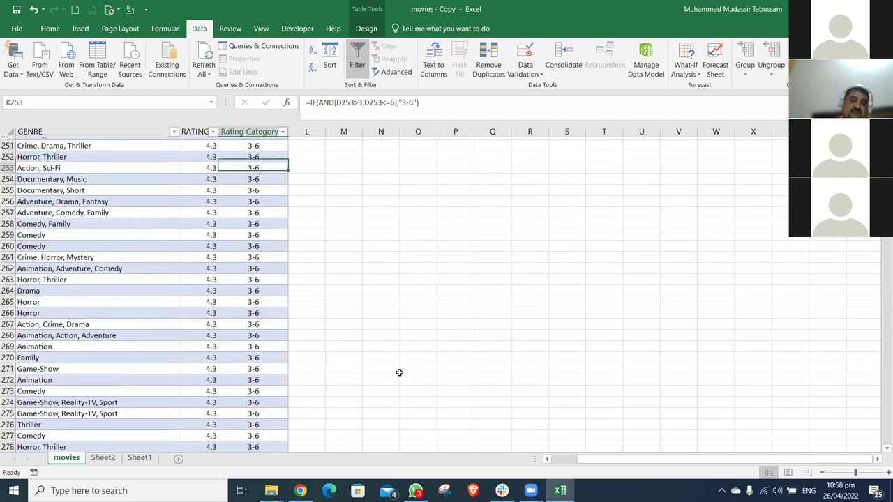
pyautogui.press('pagedown')
pyautogui.press('pagedown')
pyautogui.press('pagedown')
pyautogui.press('pagedown')
pyautogui.press('pagedown')
pyautogui.press('pagedown')
pyautogui.press('pagedown')
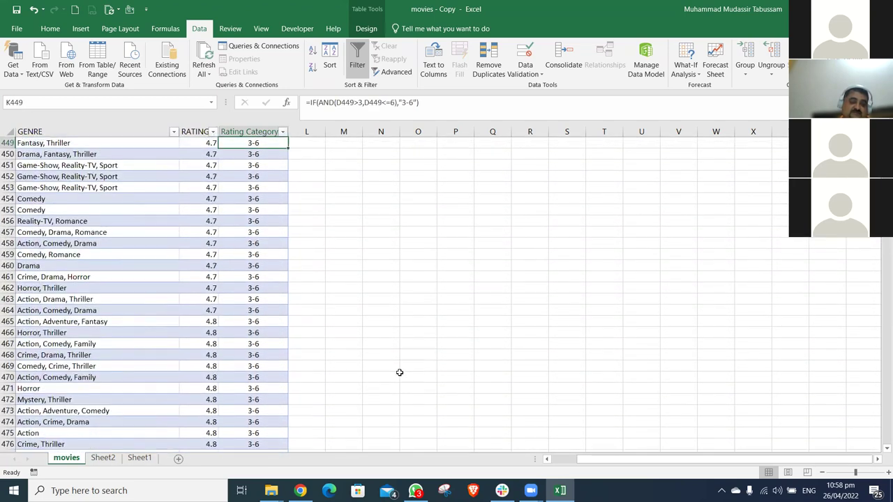
pyautogui.press('pagedown')
pyautogui.press('pagedown')
pyautogui.press('pagedown')
pyautogui.press('pagedown')
pyautogui.press('pagedown')
pyautogui.press('pagedown')
pyautogui.press('pagedown')
pyautogui.press('pagedown')
pyautogui.press('pagedown')
pyautogui.press('pagedown')
pyautogui.press('pagedown')
pyautogui.press('pagedown')
pyautogui.press('pagedown')
pyautogui.press('pagedown')
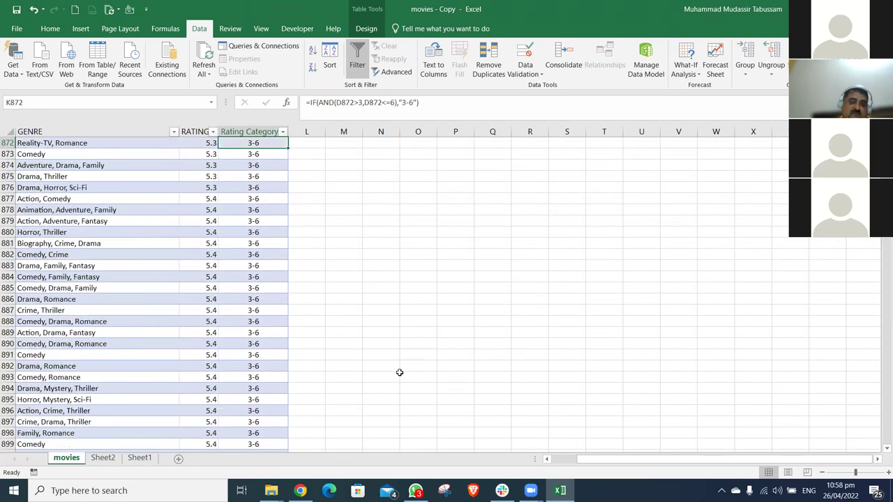
pyautogui.press('pagedown')
pyautogui.press('pagedown')
pyautogui.press('pagedown')
pyautogui.press('pagedown')
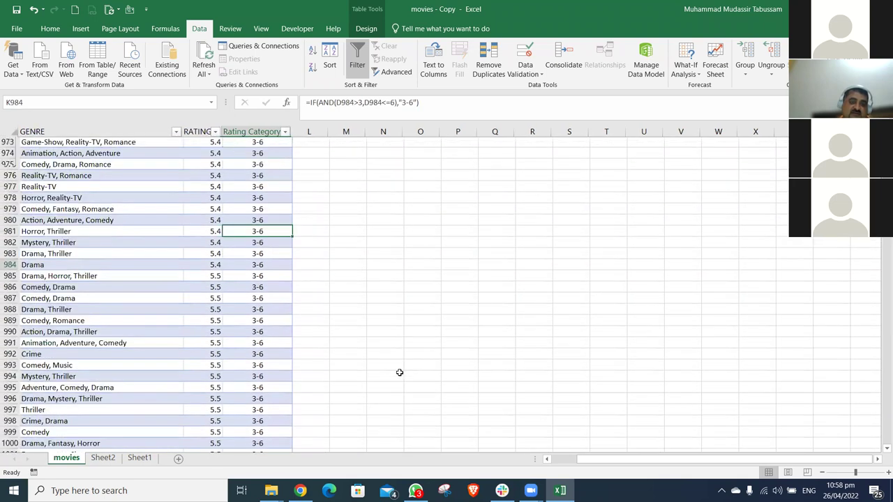
pyautogui.press('pagedown')
pyautogui.press('pagedown')
pyautogui.press('pagedown')
pyautogui.press('pagedown')
pyautogui.press('pagedown')
pyautogui.press('pagedown')
pyautogui.press('pagedown')
pyautogui.press('pagedown')
pyautogui.press('pagedown')
pyautogui.press('pagedown')
pyautogui.press('pagedown')
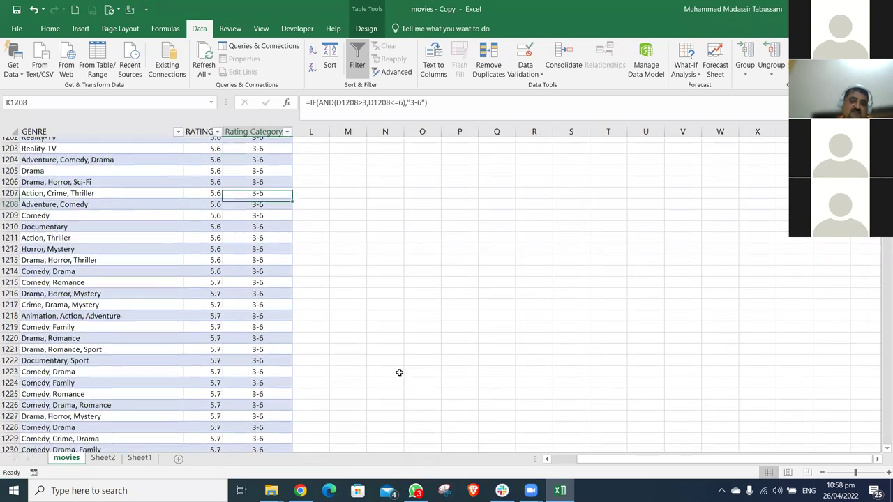
pyautogui.press('pagedown')
pyautogui.press('pagedown')
pyautogui.press('pagedown')
pyautogui.press('pagedown')
pyautogui.press('pagedown')
pyautogui.press('pagedown')
pyautogui.press('pagedown')
pyautogui.press('pagedown')
pyautogui.press('pagedown')
pyautogui.press('pagedown')
pyautogui.press('pagedown')
pyautogui.press('pagedown')
pyautogui.press('pagedown')
pyautogui.press('pagedown')
pyautogui.press('pagedown')
pyautogui.press('pagedown')
pyautogui.press('pagedown')
pyautogui.press('pagedown')
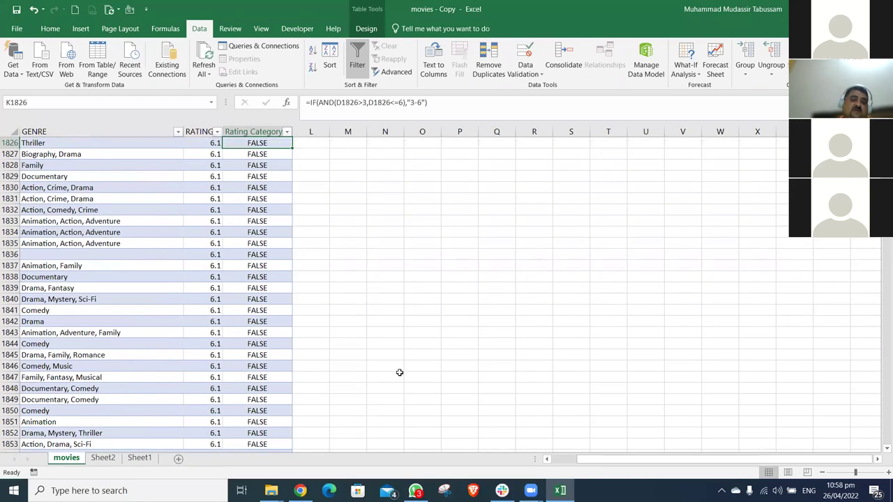
pyautogui.press('Up')
pyautogui.press('Up')
pyautogui.press('Up')
pyautogui.press('Up')
pyautogui.press('Up')
pyautogui.press('Up')
pyautogui.press('Up')
pyautogui.press('Up')
pyautogui.press('Up')
pyautogui.press('Up')
pyautogui.press('Up')
pyautogui.press('Up')
pyautogui.press('Up')
pyautogui.press('Up')
pyautogui.press('Up')
pyautogui.press('Up')
pyautogui.press('Up')
pyautogui.press('Up')
pyautogui.press('Up')
pyautogui.press('Up')
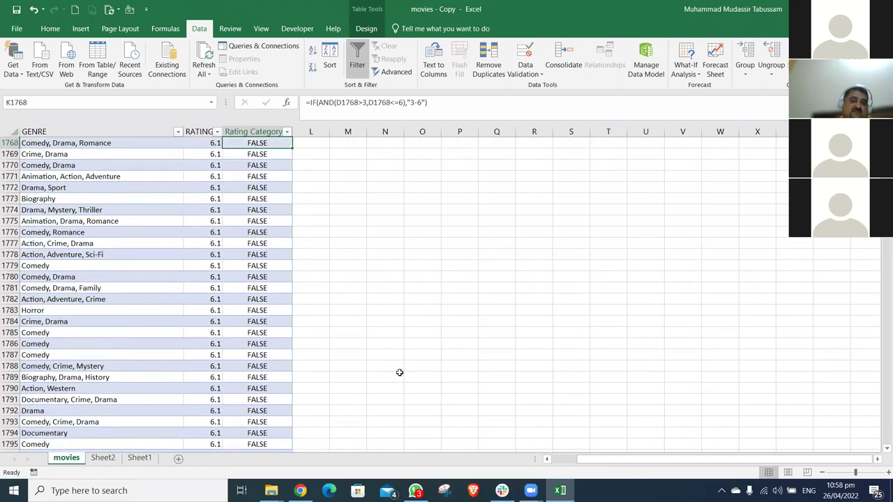
pyautogui.press('Up')
pyautogui.press('Up')
pyautogui.press('Up')
pyautogui.press('Up')
pyautogui.press('Up')
pyautogui.press('Up')
pyautogui.press('Up')
pyautogui.press('Up')
pyautogui.press('Up')
pyautogui.press('Up')
pyautogui.press('Up')
pyautogui.press('Up')
pyautogui.press('Up')
pyautogui.press('Up')
pyautogui.press('Up')
pyautogui.press('Up')
pyautogui.press('Up')
pyautogui.press('Up')
pyautogui.press('Up')
pyautogui.press('Up')
pyautogui.press('Down')
pyautogui.press('Down')
pyautogui.press('Down')
pyautogui.press('Down')
pyautogui.press('Down')
pyautogui.press('Down')
pyautogui.press('Down')
pyautogui.press('Down')
pyautogui.press('Down')
pyautogui.press('Down')
pyautogui.press('Down')
pyautogui.press('Down')
pyautogui.press('Down')
pyautogui.press('Down')
pyautogui.press('Down')
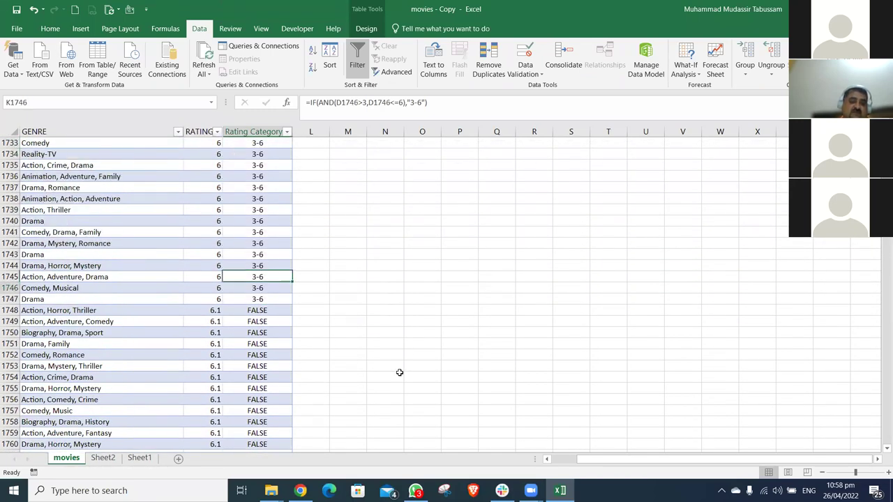
# Change the AND conditions in the K1748 formula to D1748>6 and D1748<=10
pyautogui.click(365, 104)
pyautogui.press('BackSpace')
pyautogui.write('6')
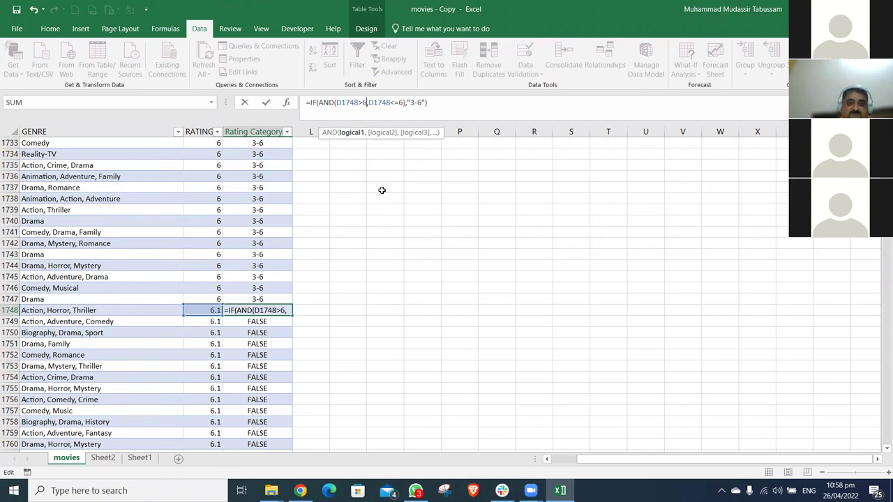
pyautogui.click(402, 103)
pyautogui.press('BackSpace')
pyautogui.write('10)')
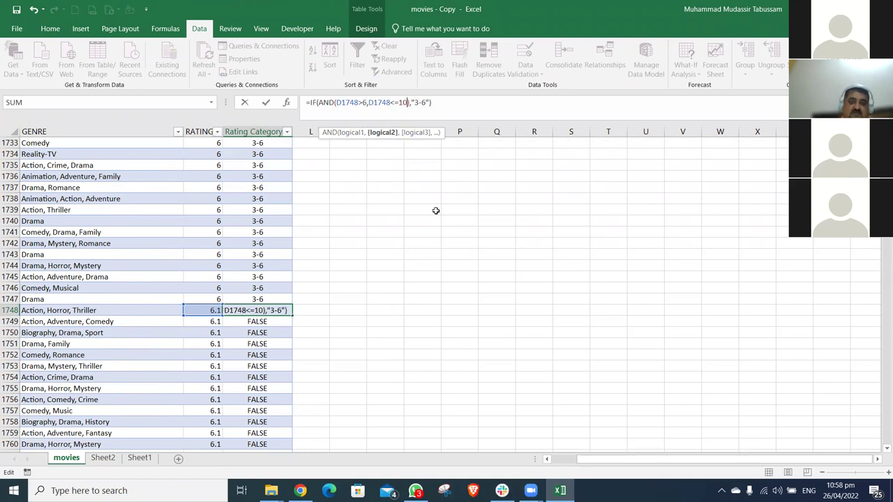
# Set the K1748 formula's value-if-true text to "6-10" and enter the formula for the whole Rating Category column
pyautogui.press('End')
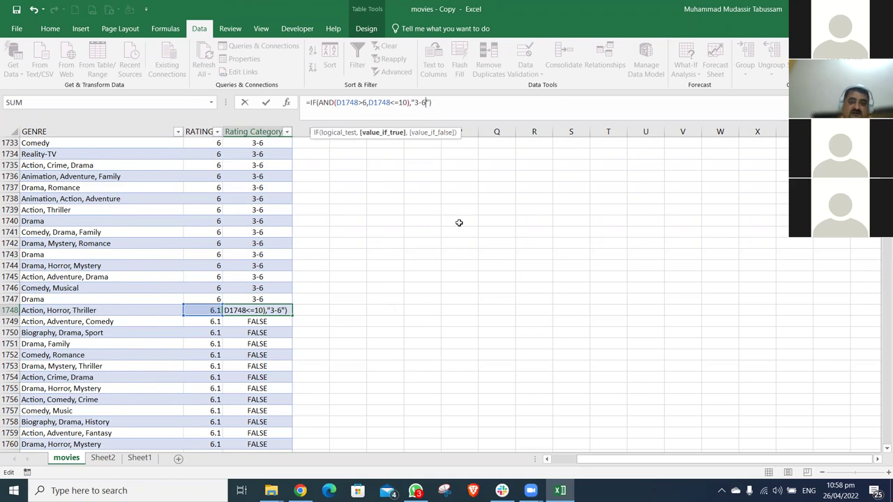
pyautogui.press('Left')
pyautogui.press('Left')
pyautogui.press('BackSpace')
pyautogui.press('BackSpace')
pyautogui.press('BackSpace')
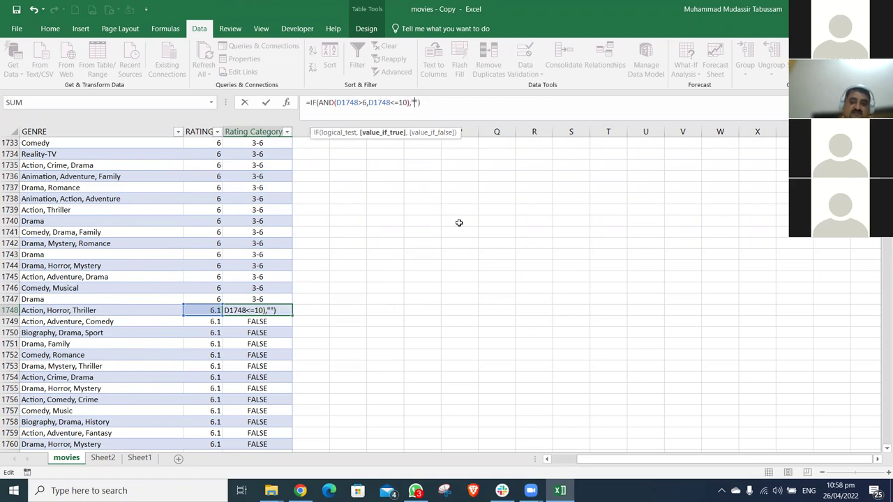
pyautogui.write('6-10')
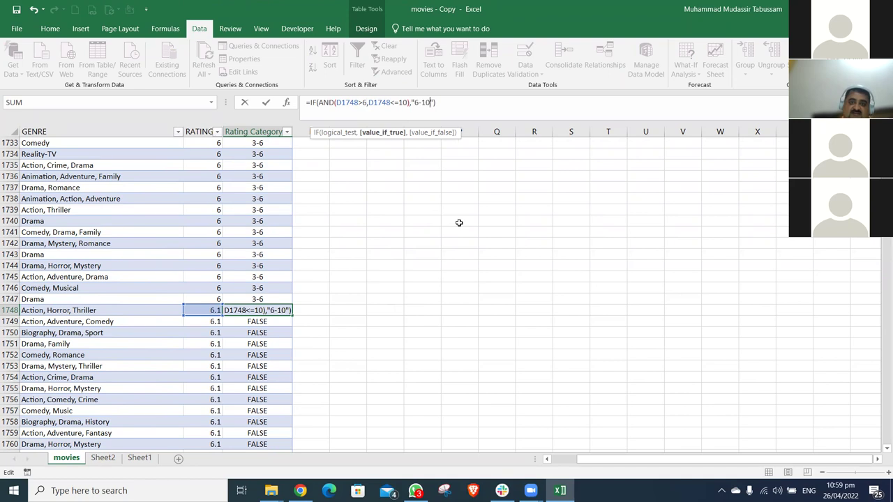
pyautogui.press('Return')
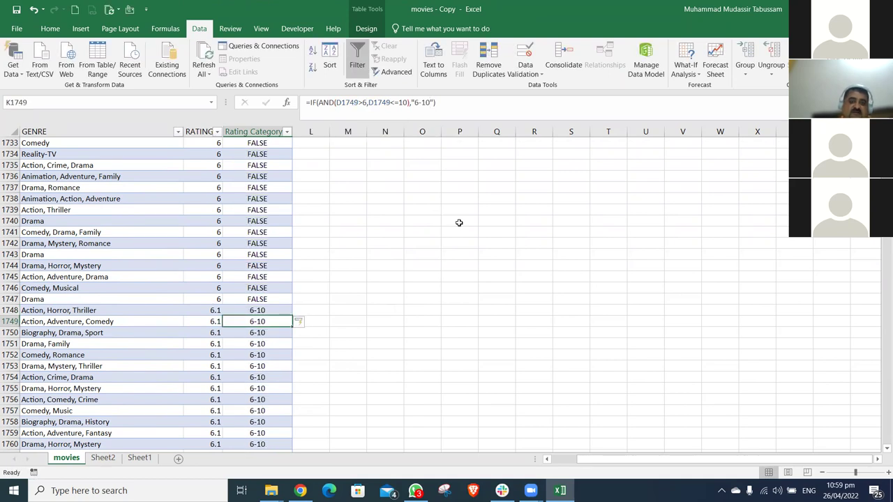
# Filter the Rating Category column to show only the 6-10 movies and go to the last filtered row
pyautogui.hotkey('ctrl', 'Up')
pyautogui.hotkey('alt', 'Down')
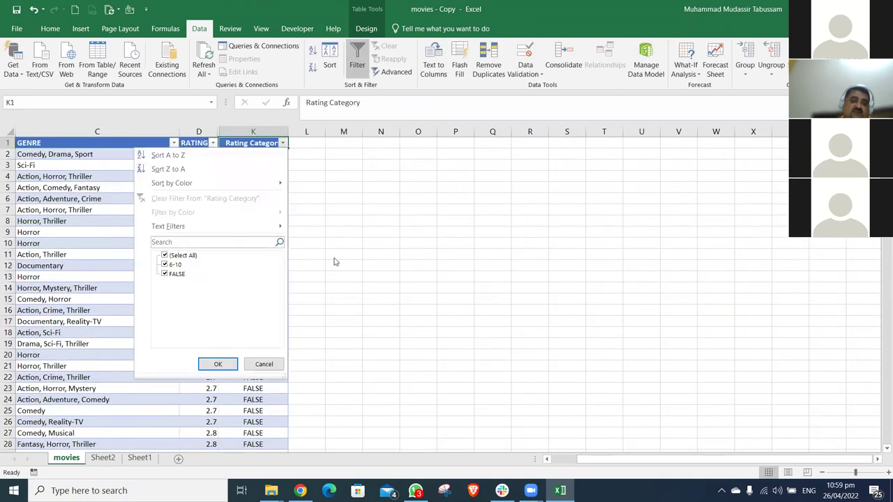
pyautogui.click(177, 275)
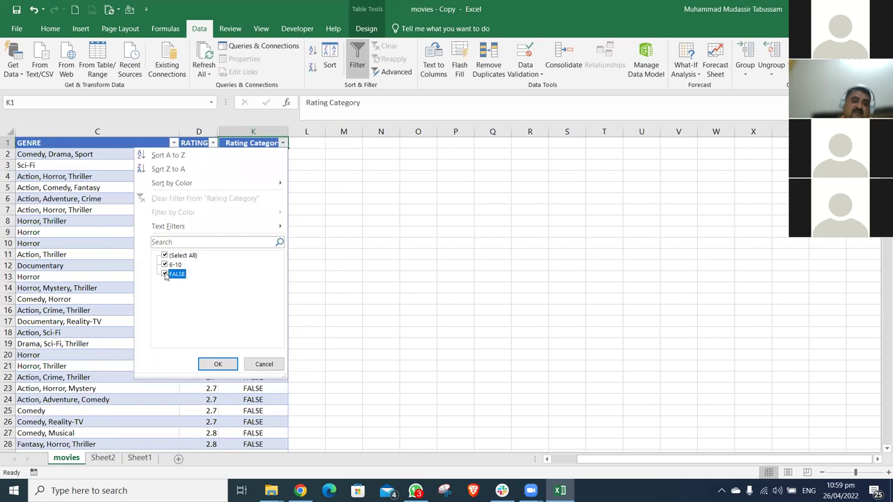
pyautogui.click(218, 364)
pyautogui.scroll(-10, 214, 363)
pyautogui.hotkey('ctrl', 'Down')
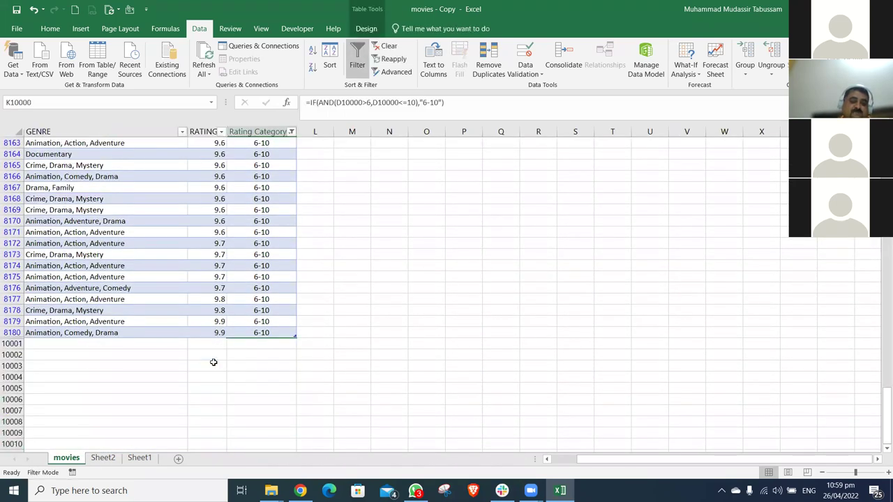
# Return to the Rating Category header and clear the 6-10 filter to show all movies
pyautogui.hotkey('ctrl', 'Up')
pyautogui.hotkey('ctrl', 'Up')
pyautogui.hotkey('alt', 'Down')
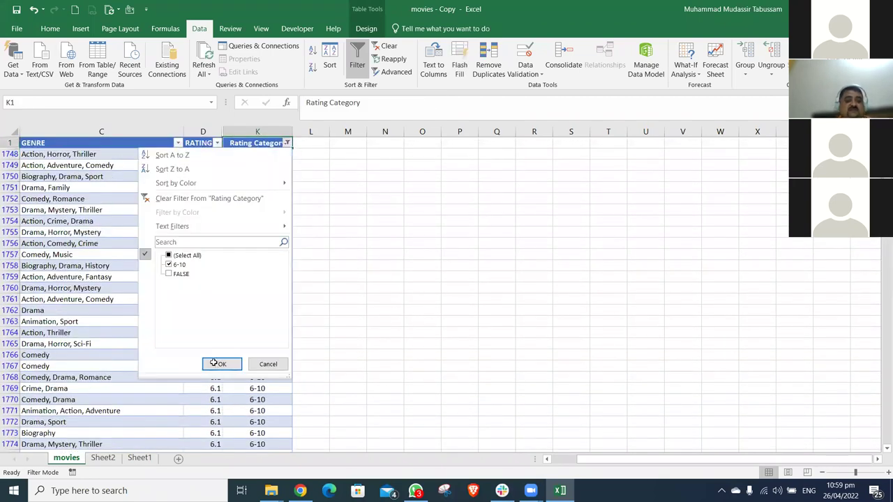
pyautogui.click(214, 363)
pyautogui.hotkey('alt', 'a')
pyautogui.press('c')
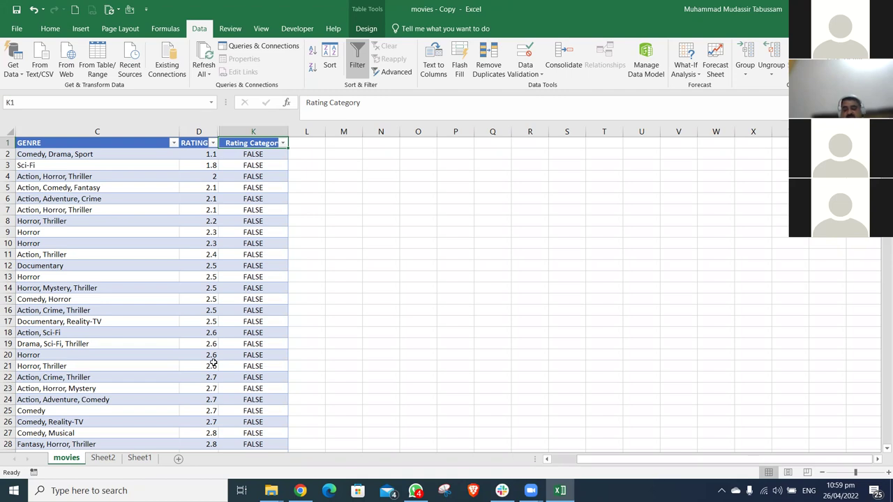
# Delete all formulas in the Rating Category column from K2 to K10000 and return to K2
pyautogui.press('Down')
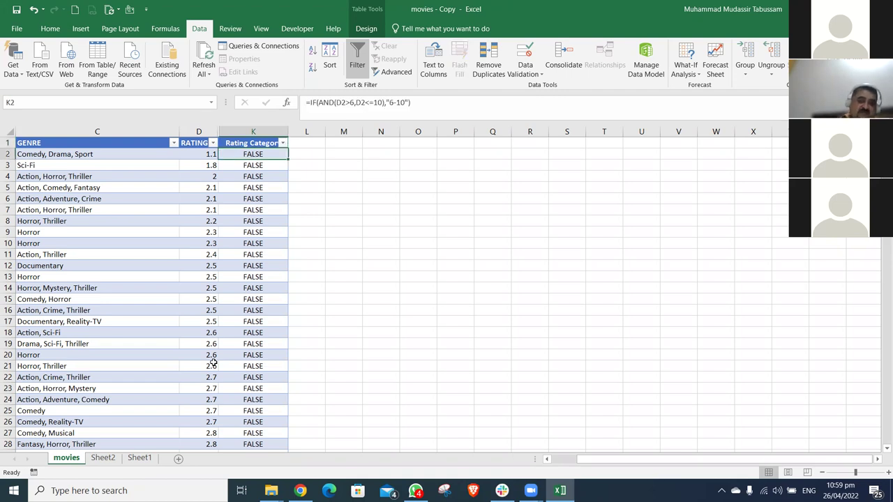
pyautogui.hotkey('shift', 'pagedown')
pyautogui.hotkey('ctrl', 'shift', 'Down')
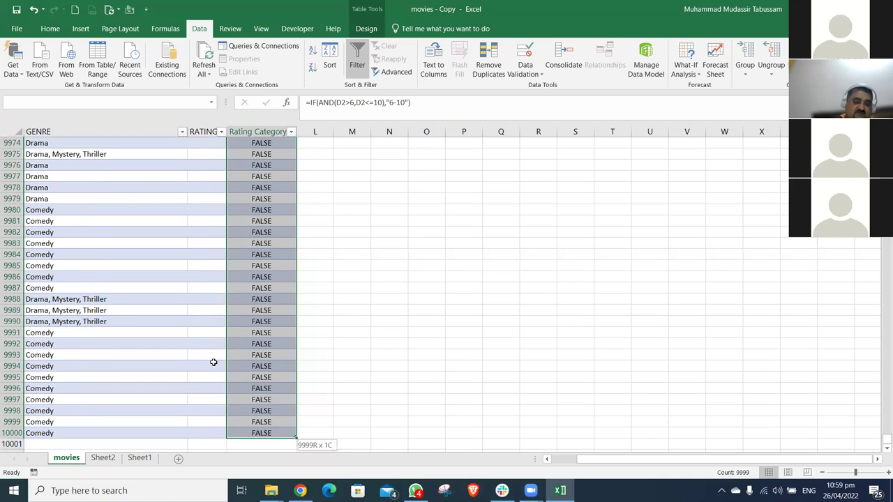
pyautogui.press('Delete')
pyautogui.hotkey('ctrl', 'BackSpace')
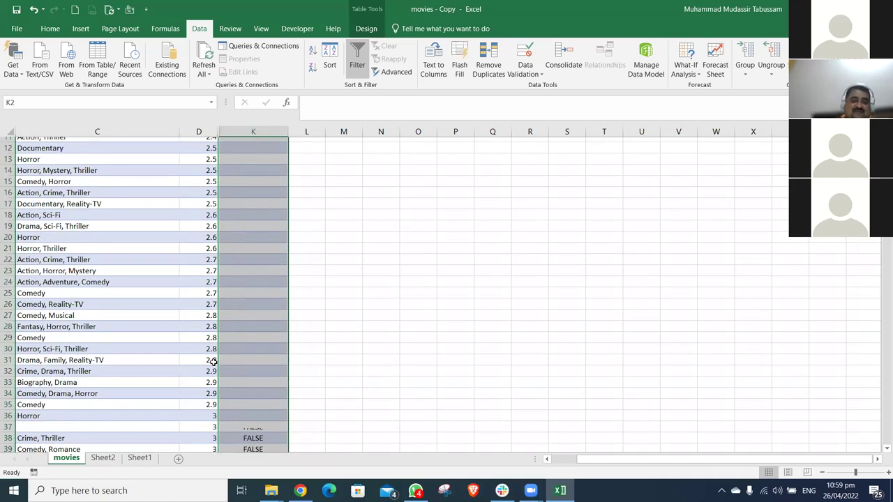
pyautogui.press('Up')
pyautogui.press('Down')
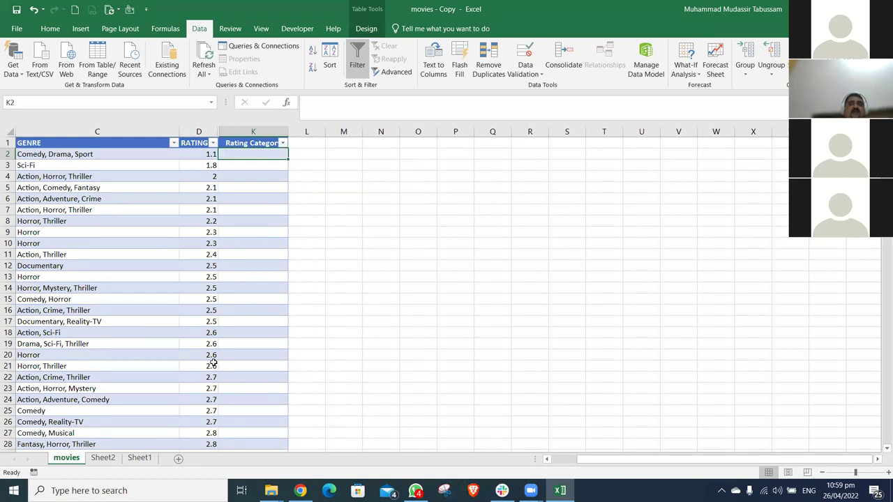
# Begin an IF formula in K2 that tests D2<=3 and returns "1-3" when true
pyautogui.write('=')
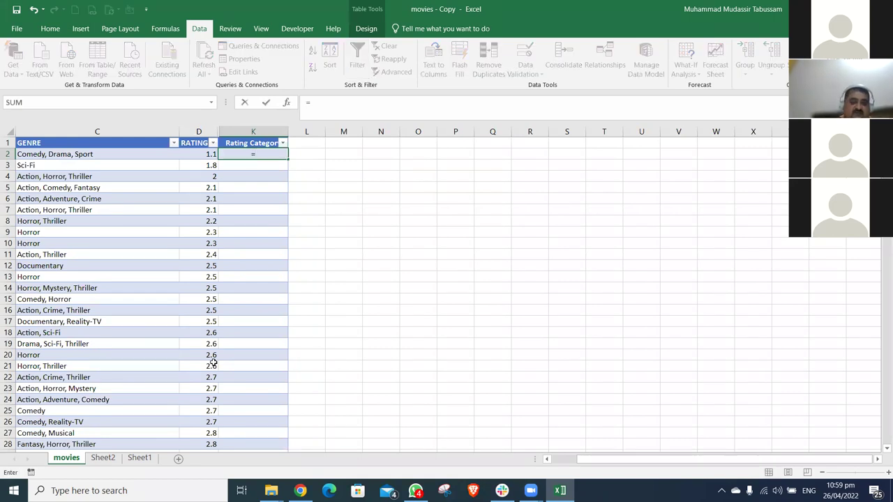
pyautogui.write('if(')
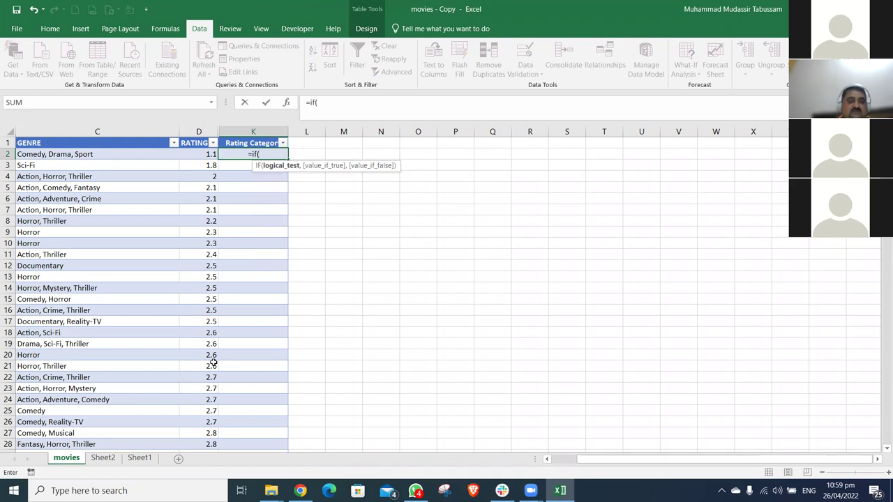
pyautogui.write('d2')
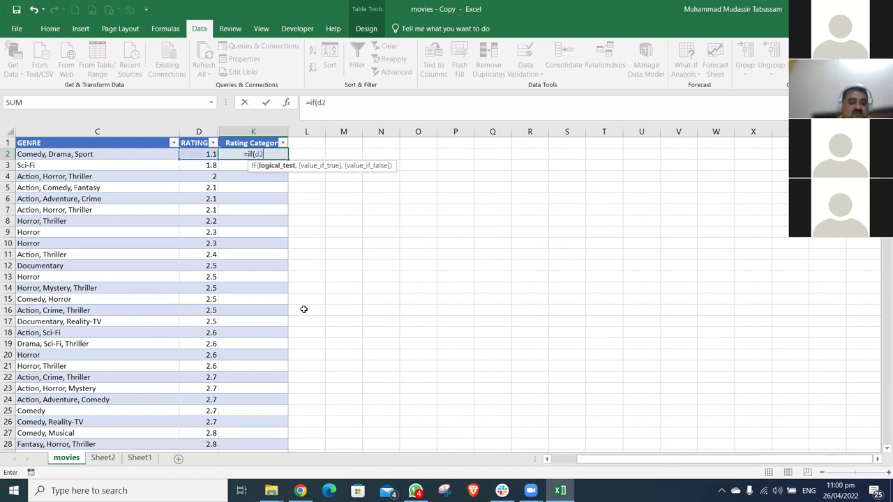
pyautogui.write('<')
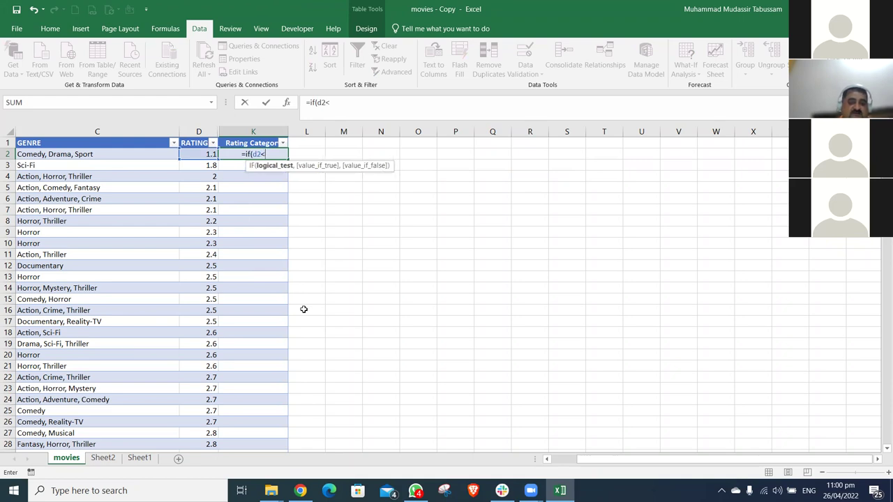
pyautogui.write('=3')
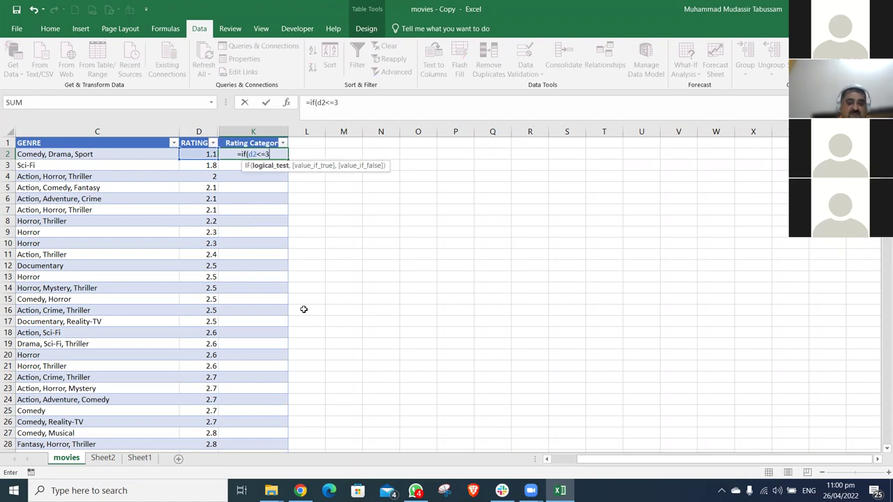
pyautogui.write(',')
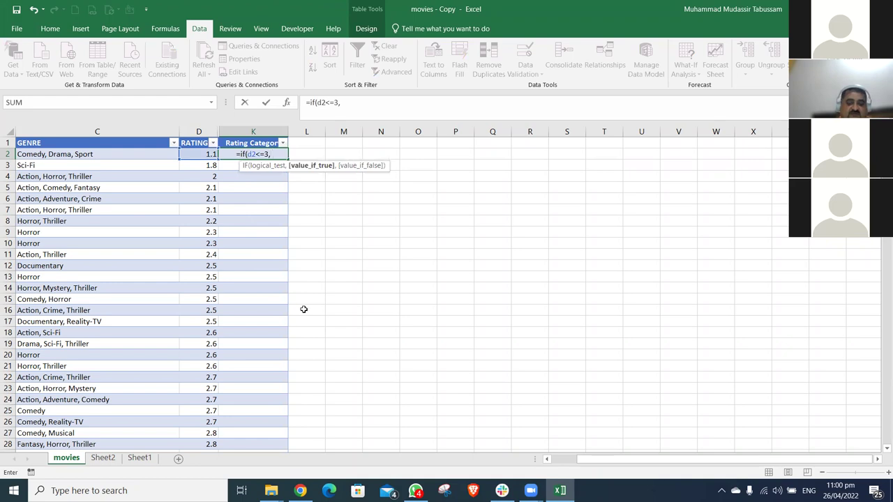
pyautogui.write('"1-3"')
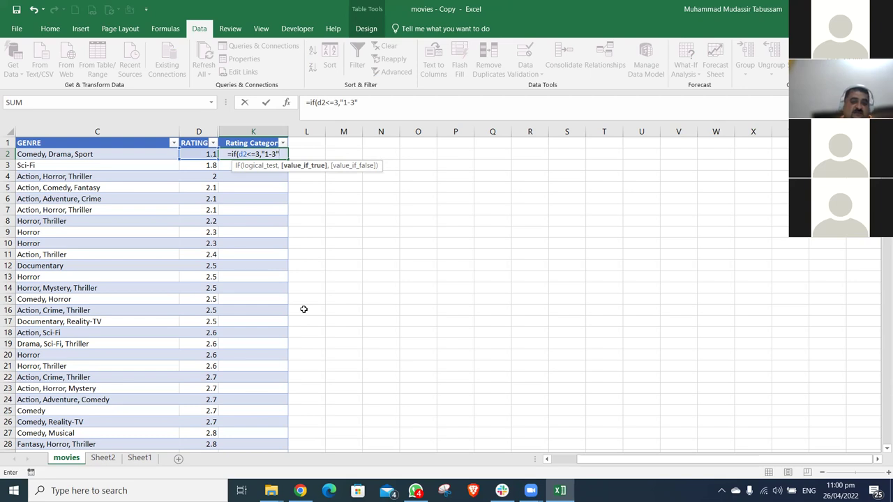
pyautogui.write(',')
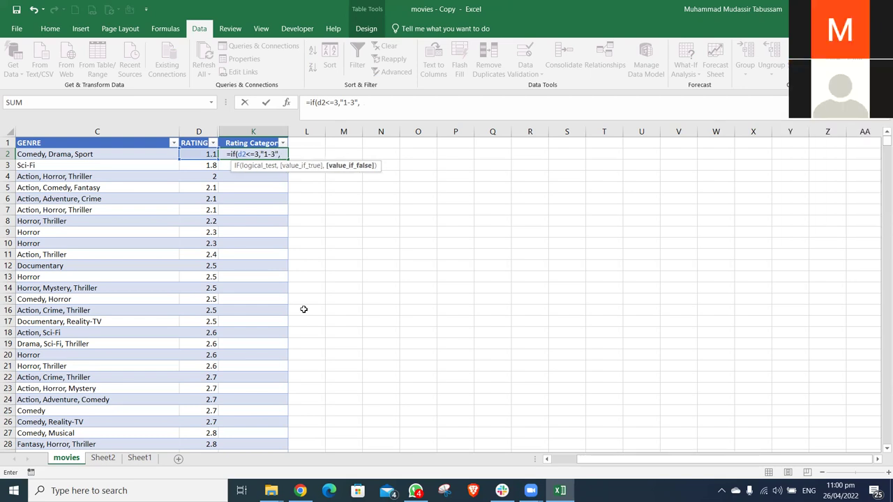
# Nest a second IF as the value-if-false argument, with the test AND(D2>3,D2<=6)
pyautogui.write('if')
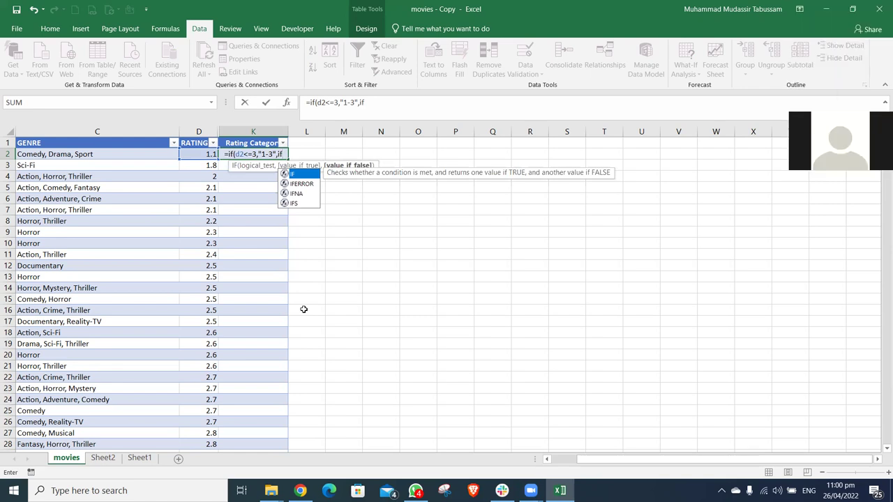
pyautogui.write('(and')
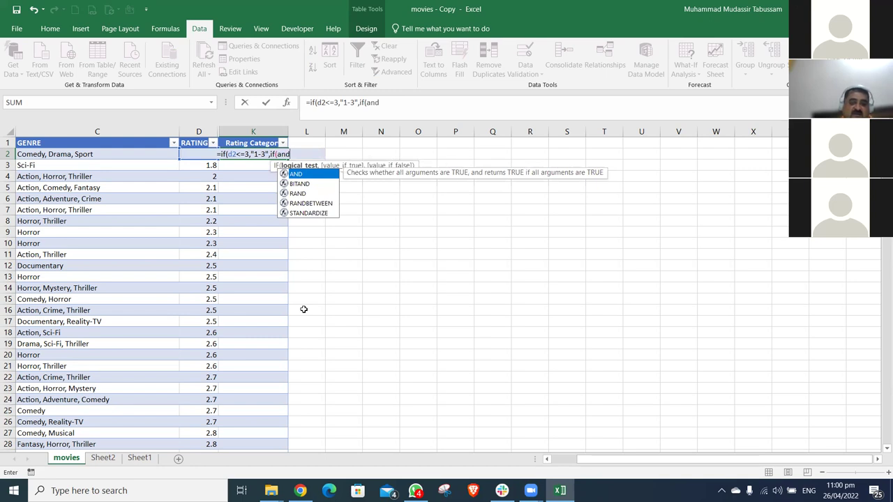
pyautogui.press('Escape')
pyautogui.write('(d2')
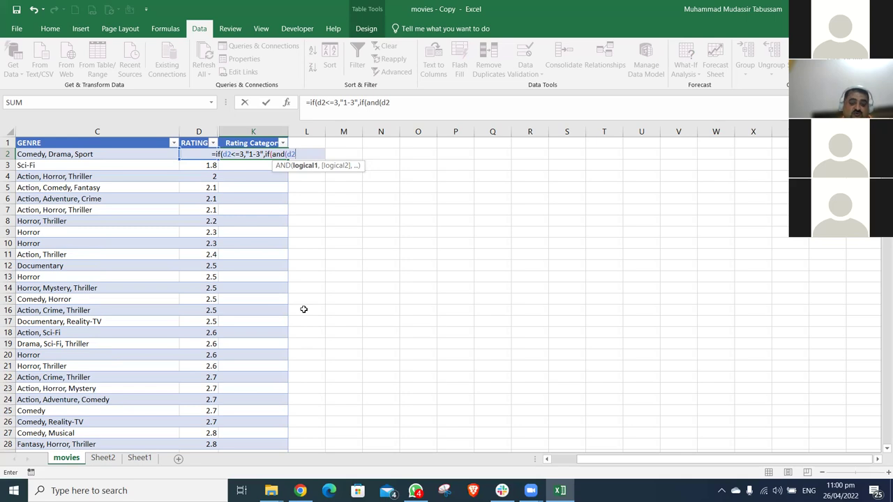
pyautogui.write('>')
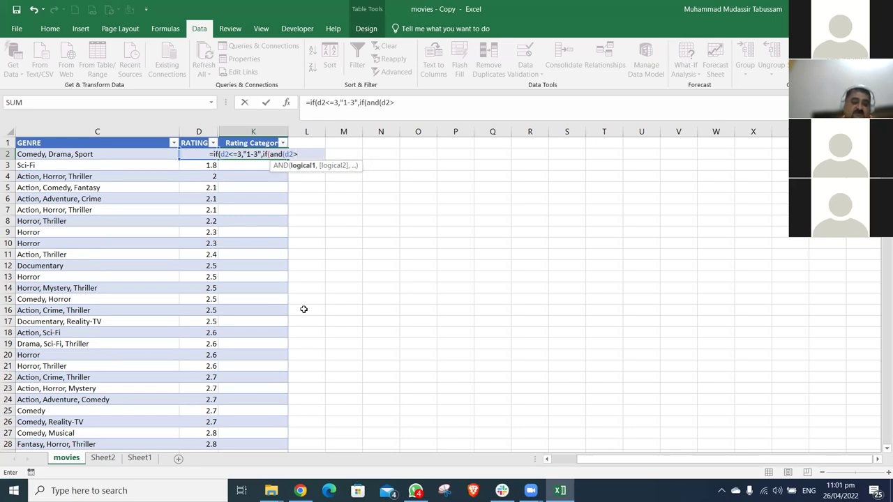
pyautogui.write('3,d2')
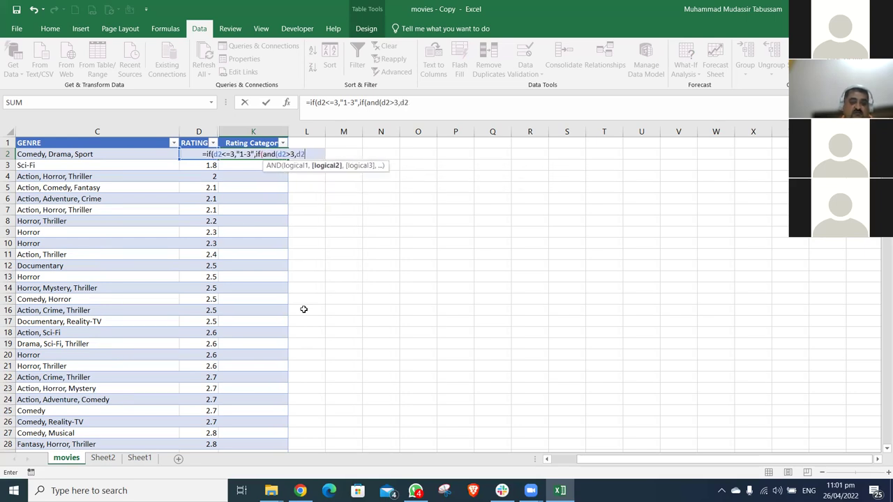
pyautogui.write('<=6')
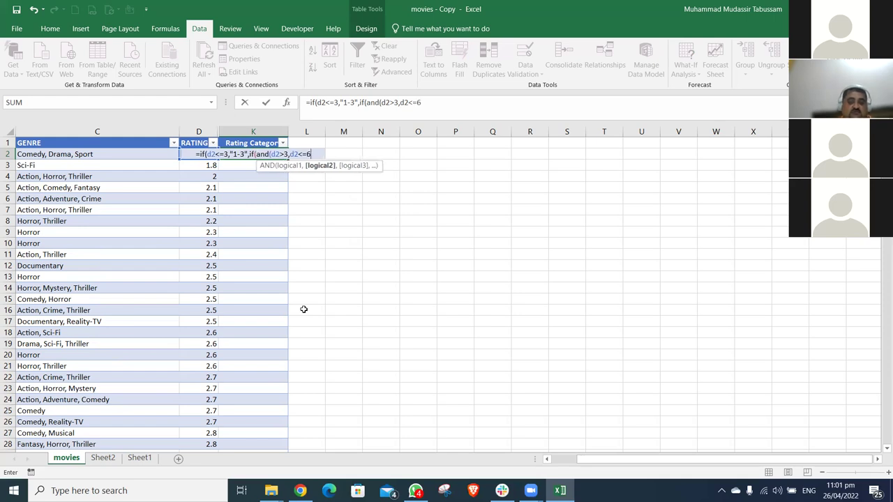
pyautogui.write('),')
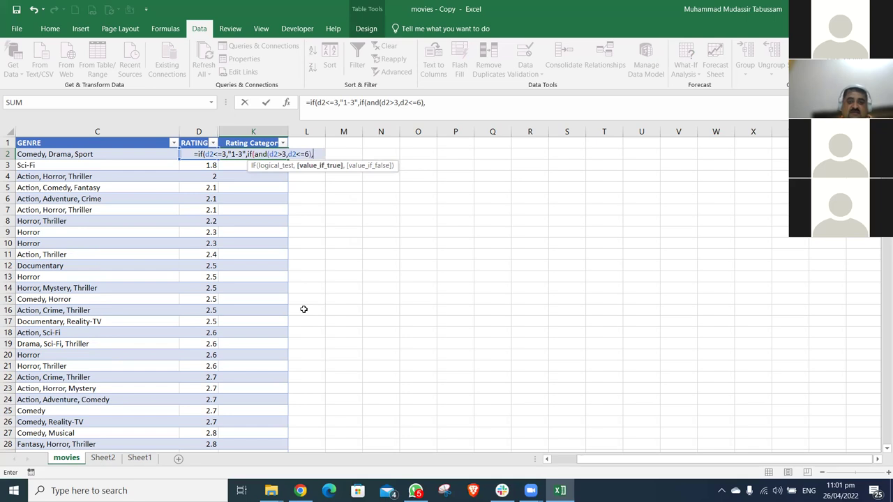
# Return "3-6" when the nested test is true and "6-10" otherwise, and enter the formula for the whole Rating Category column, accepting the bracket correction
pyautogui.write('"')
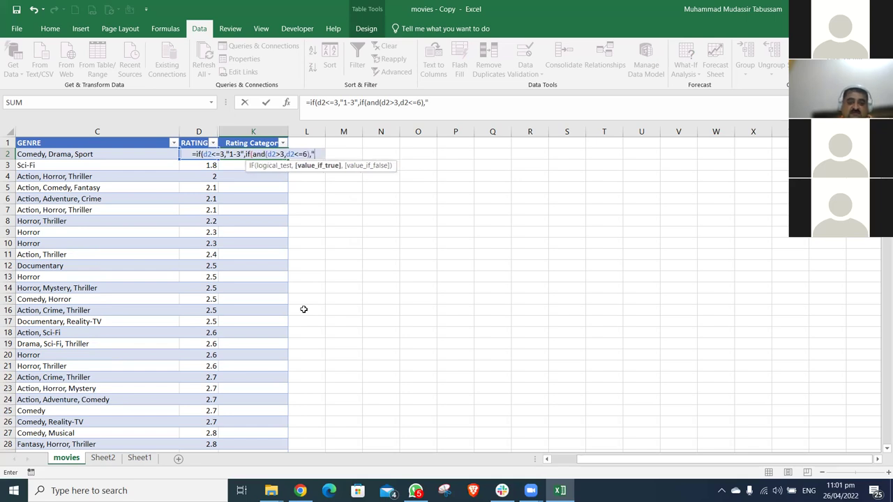
pyautogui.write('3-6"')
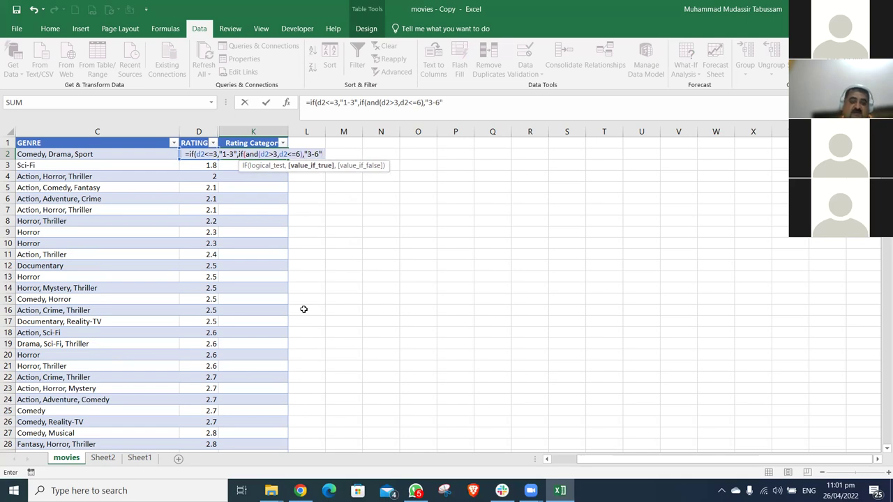
pyautogui.write(',')
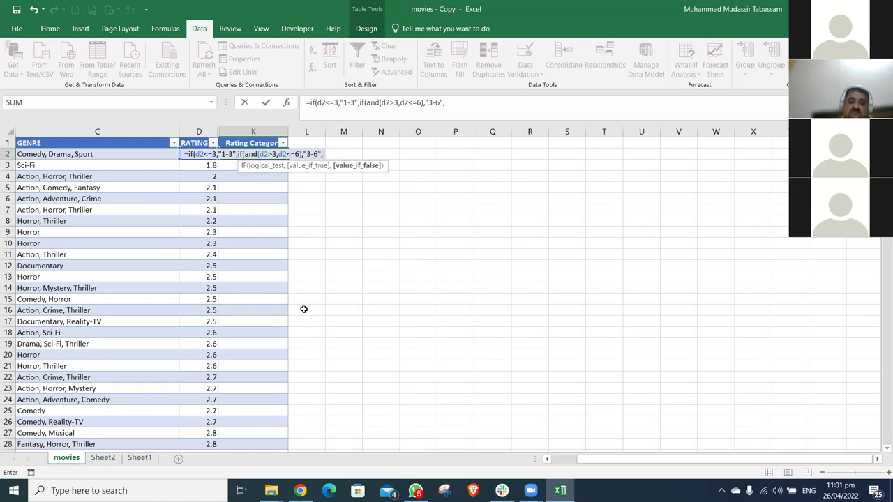
pyautogui.write('"6-10")')
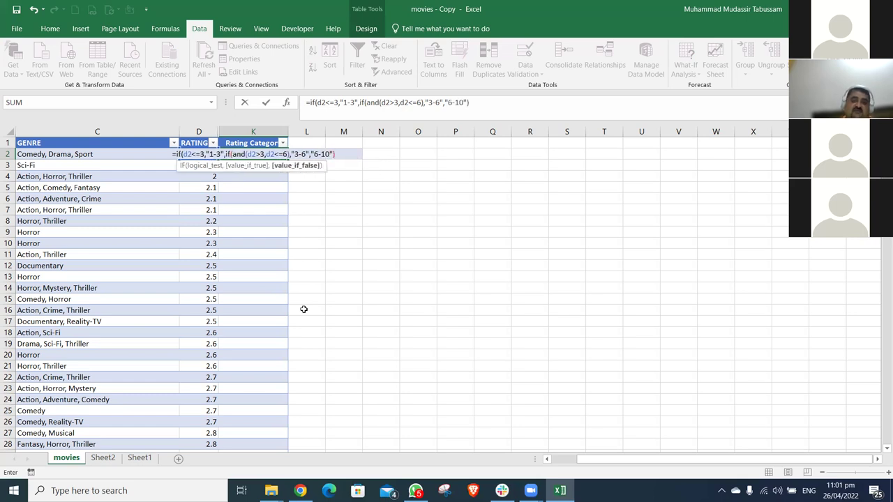
pyautogui.press('Return')
pyautogui.press('Return')
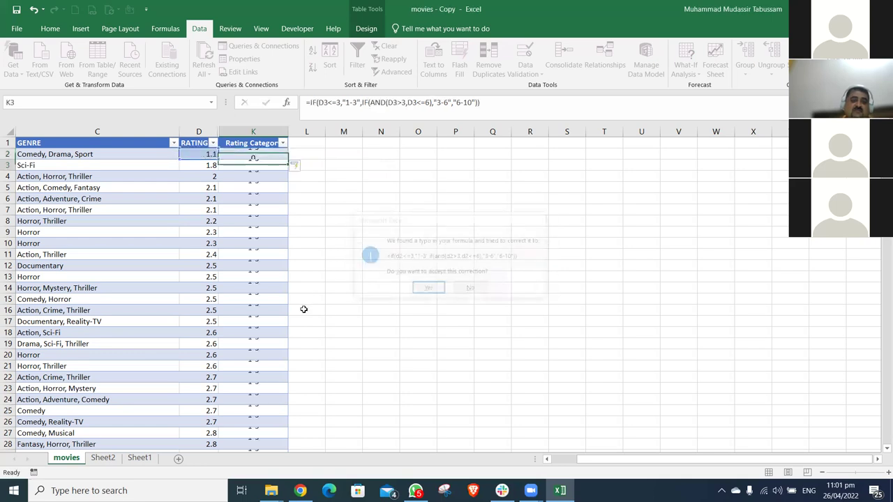
# Filter the Rating Category column to only 1-3 and check which RATING values fall in that category
pyautogui.hotkey('ctrl', 'Up')
pyautogui.hotkey('alt', 'Down')
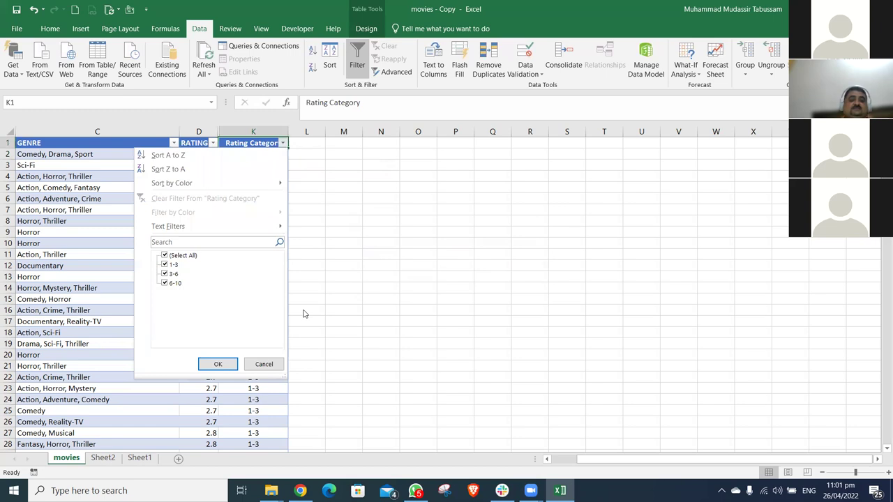
pyautogui.press('Escape')
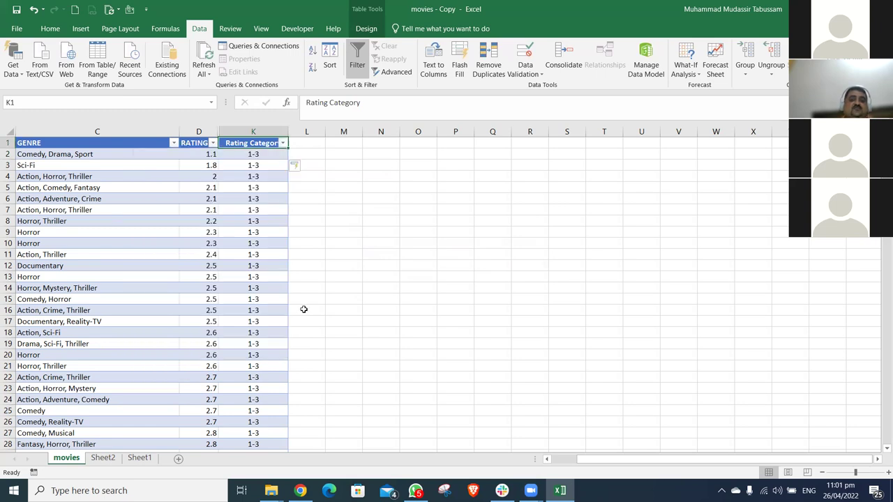
pyautogui.click(282, 143)
pyautogui.click(165, 255)
pyautogui.click(165, 264)
pyautogui.click(217, 364)
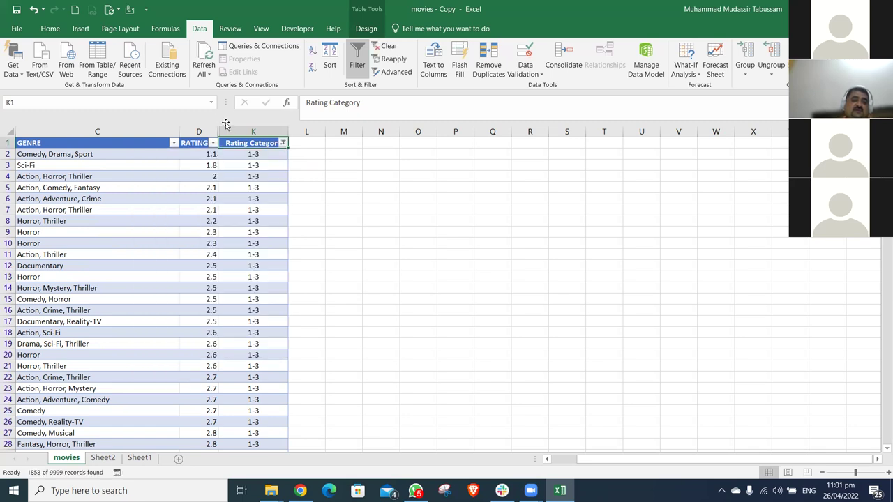
pyautogui.click(213, 143)
pyautogui.moveTo(207, 300); pyautogui.dragTo(204, 325)
pyautogui.scroll(3, 208, 258)
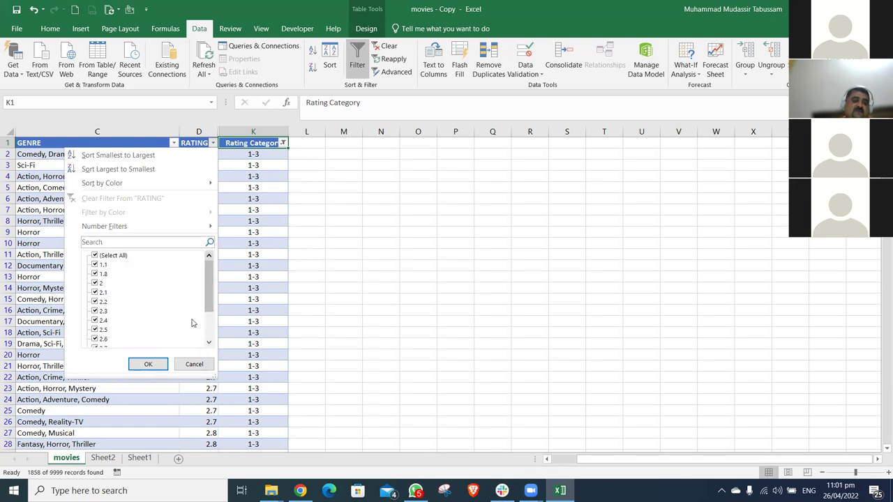
pyautogui.click(189, 363)
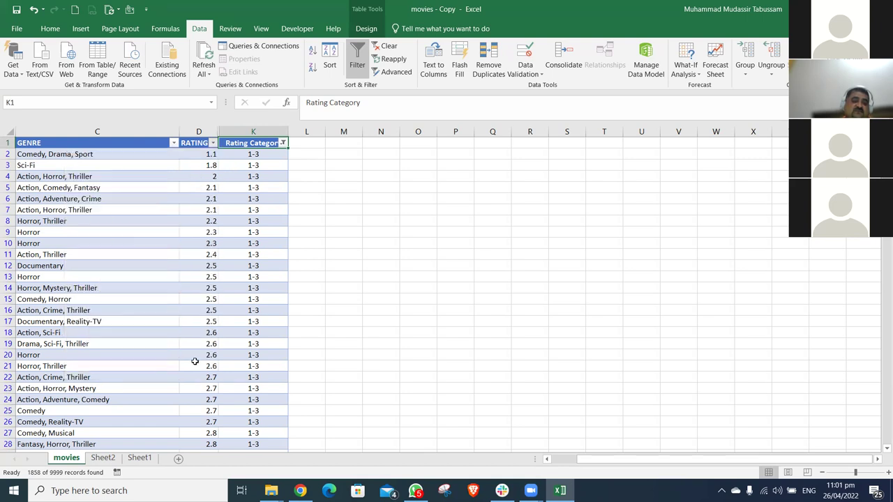
# Switch the Rating Category filter to only 3-6 and check the RATING values from first to last
pyautogui.click(282, 143)
pyautogui.click(165, 265)
pyautogui.click(166, 273)
pyautogui.click(219, 363)
pyautogui.click(212, 143)
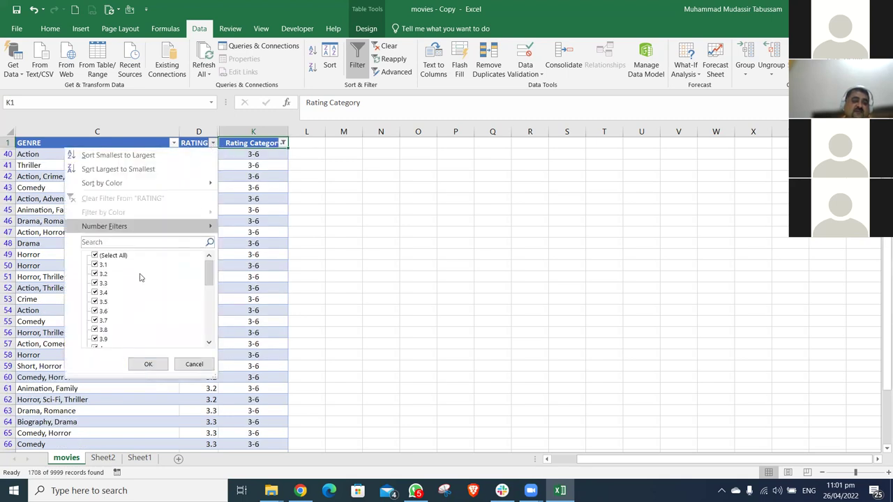
pyautogui.moveTo(211, 273); pyautogui.dragTo(207, 342)
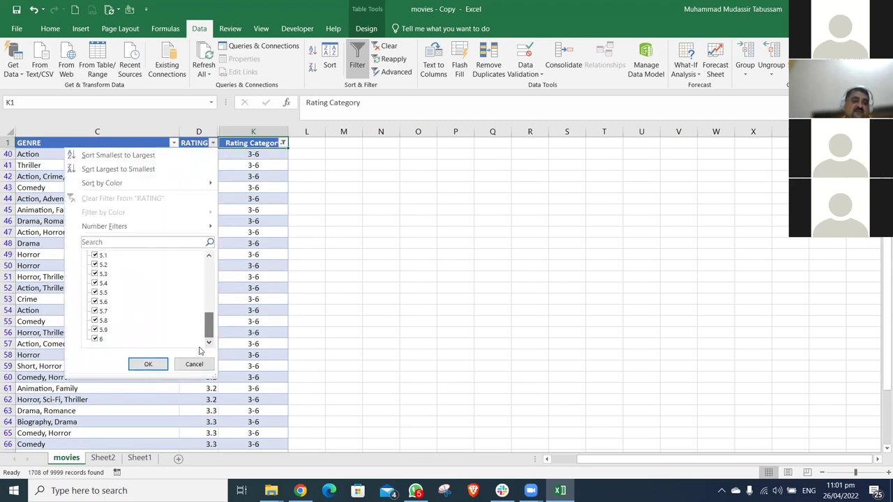
pyautogui.click(201, 363)
# Switch the Rating Category filter to only 6-10 and check the RATING values through the end of the list
pyautogui.click(282, 143)
pyautogui.click(165, 274)
pyautogui.click(164, 282)
pyautogui.click(216, 363)
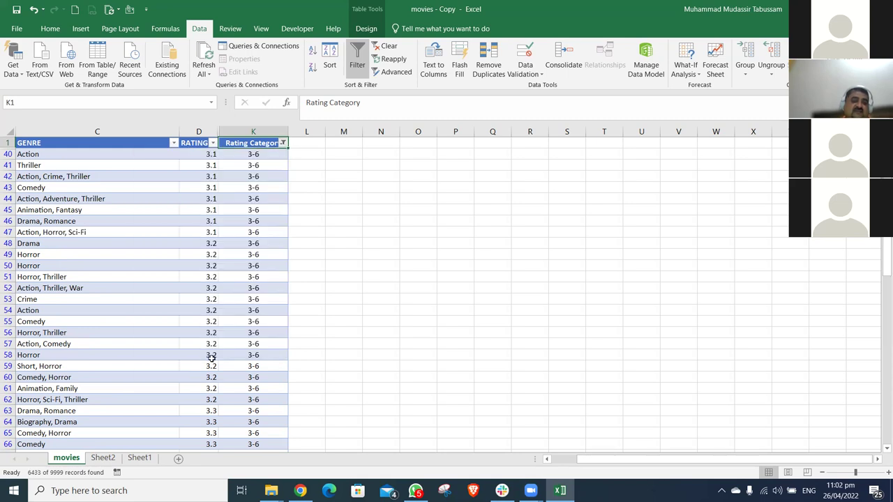
pyautogui.click(217, 143)
pyautogui.moveTo(213, 271); pyautogui.dragTo(212, 328)
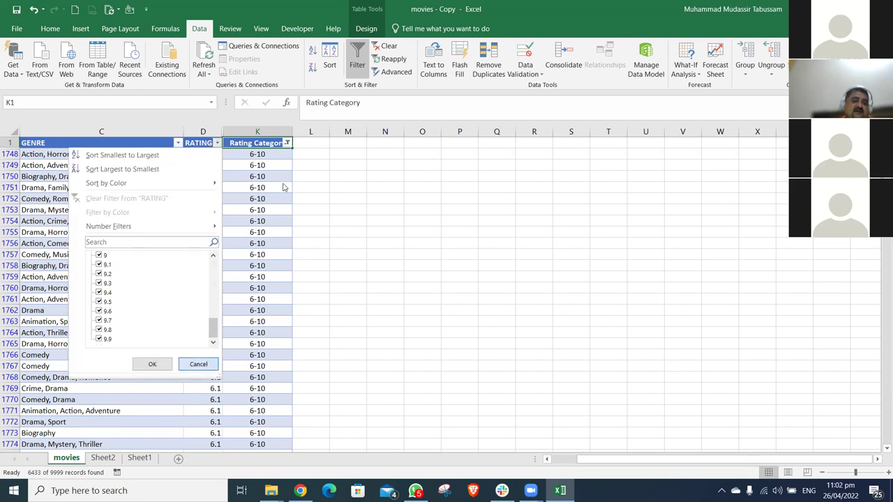
pyautogui.press('Escape')
# Undo the Rating Category filters so that all movies are shown, and return to K2
pyautogui.hotkey('ctrl', 'z')
pyautogui.hotkey('ctrl', 'z')
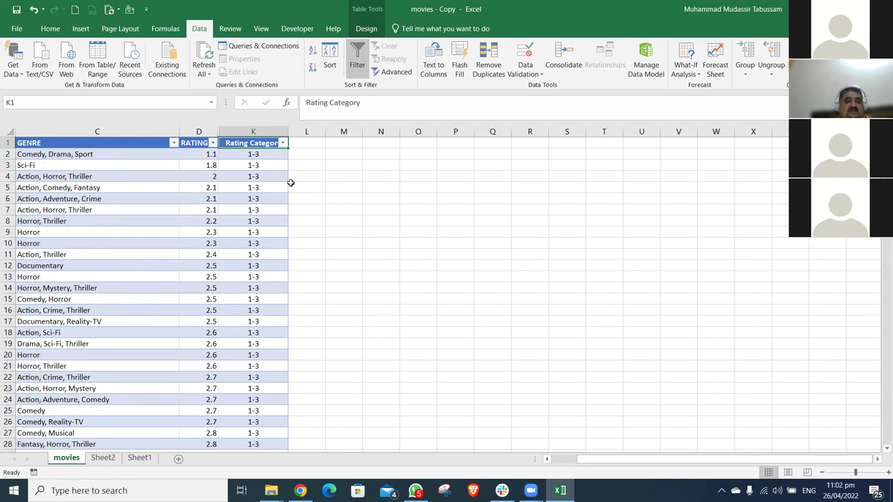
pyautogui.hotkey('ctrl', 'z')
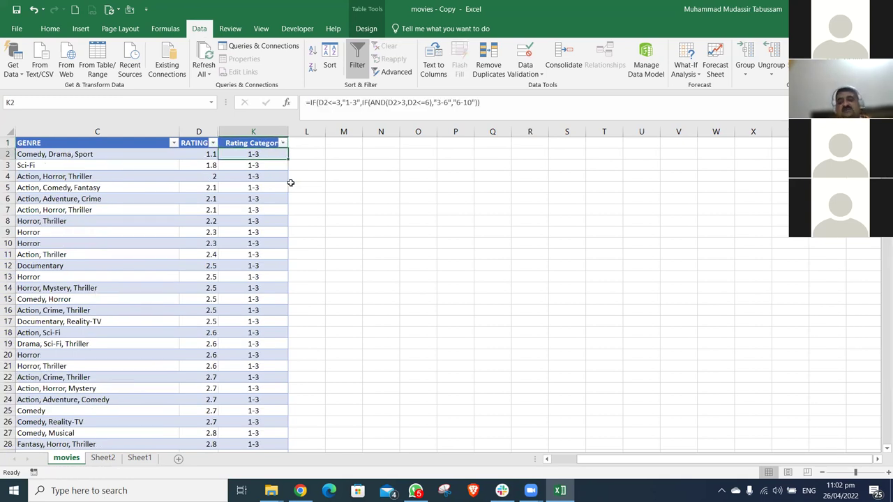
# Review rating lookup columns E and F on Sheet2 and compare them with the full combined IF formula in K2 of the movies sheet
pyautogui.click(104, 460)
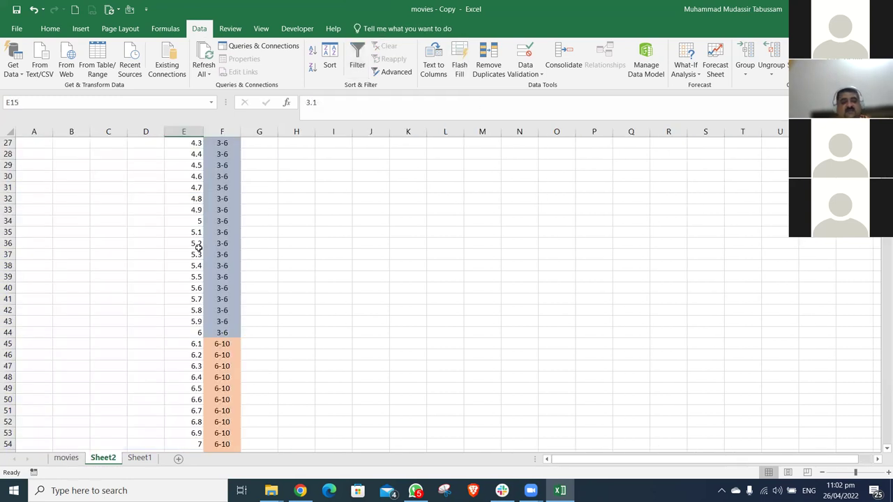
pyautogui.click(200, 131)
pyautogui.click(221, 131)
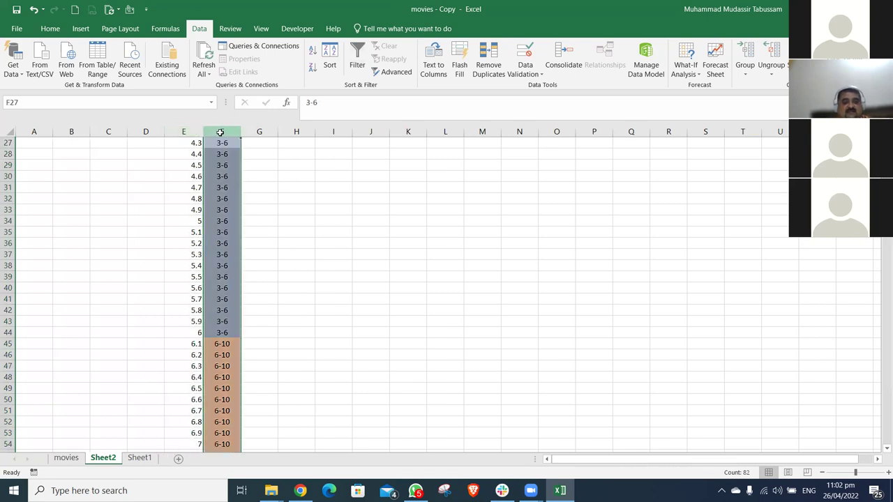
pyautogui.hotkey('ctrl', 'pageup')
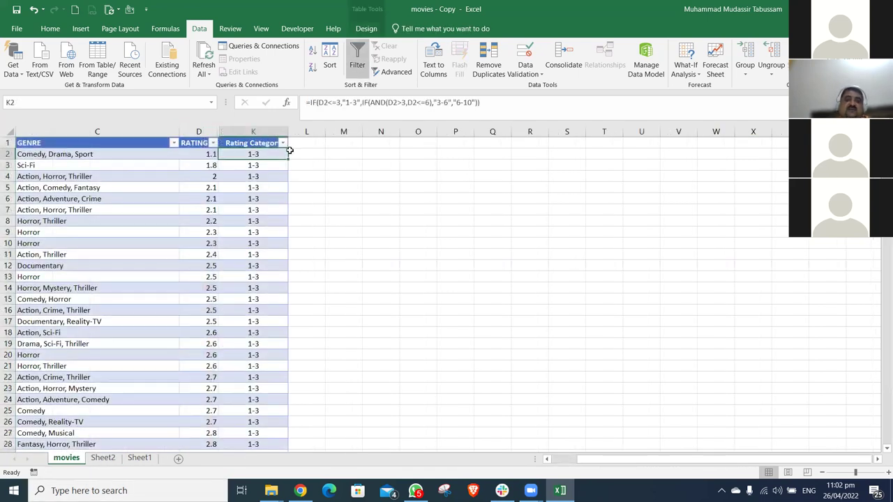
pyautogui.moveTo(477, 103); pyautogui.dragTo(306, 103)
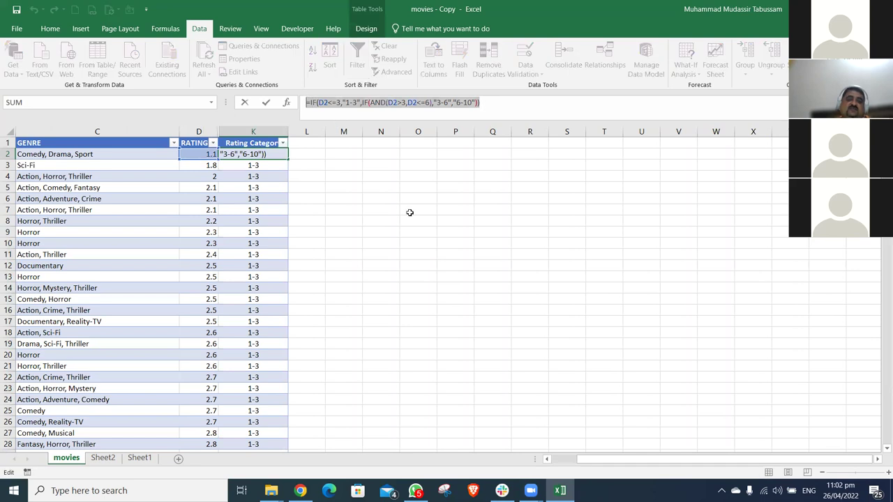
pyautogui.write('=IF(')
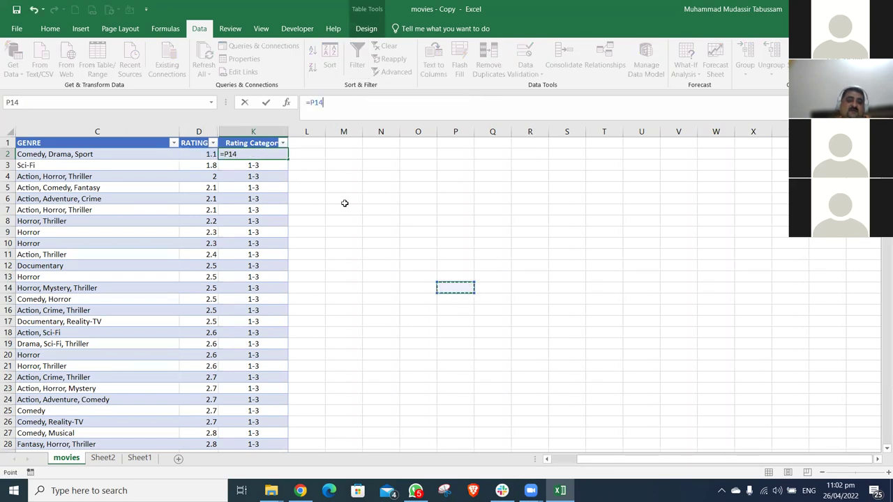
pyautogui.press('Escape')
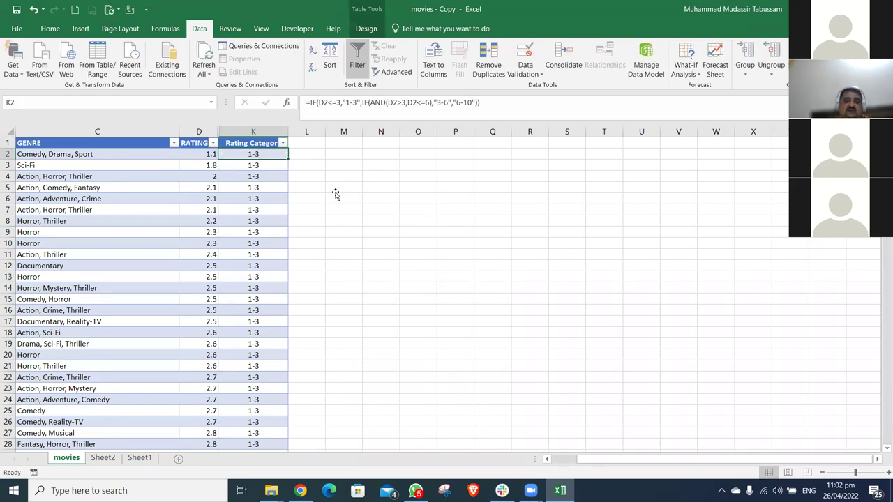
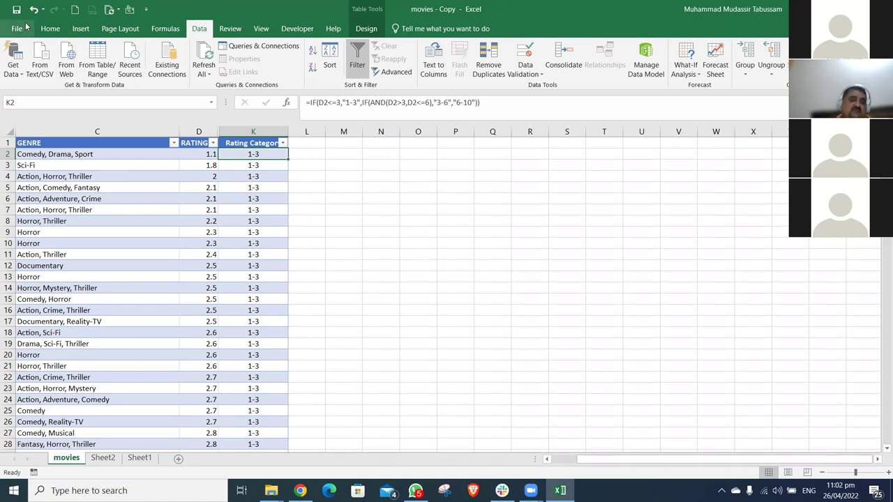
pyautogui.click(206, 130)
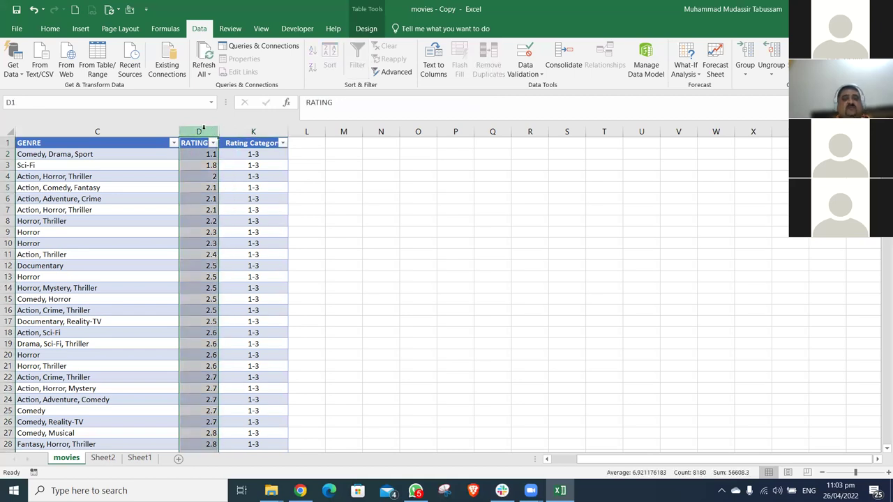
pyautogui.moveTo(202, 128); pyautogui.dragTo(239, 130)
pyautogui.rightClick(239, 130)
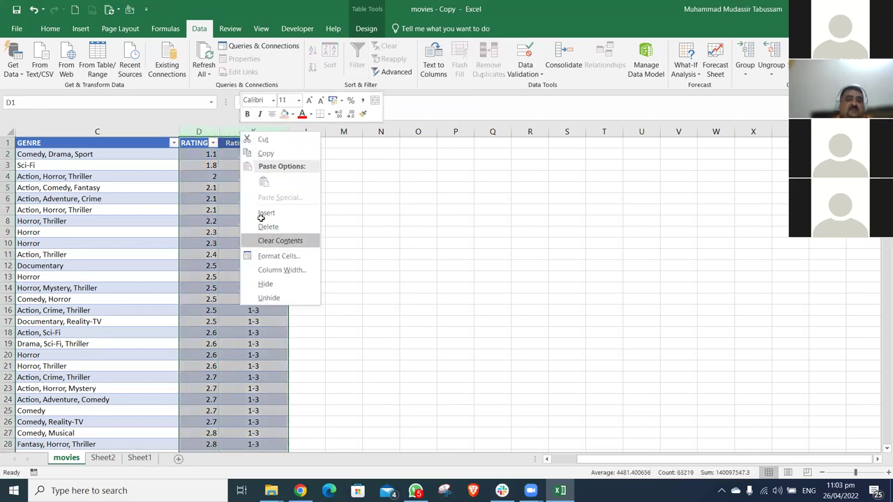
pyautogui.press('Escape')
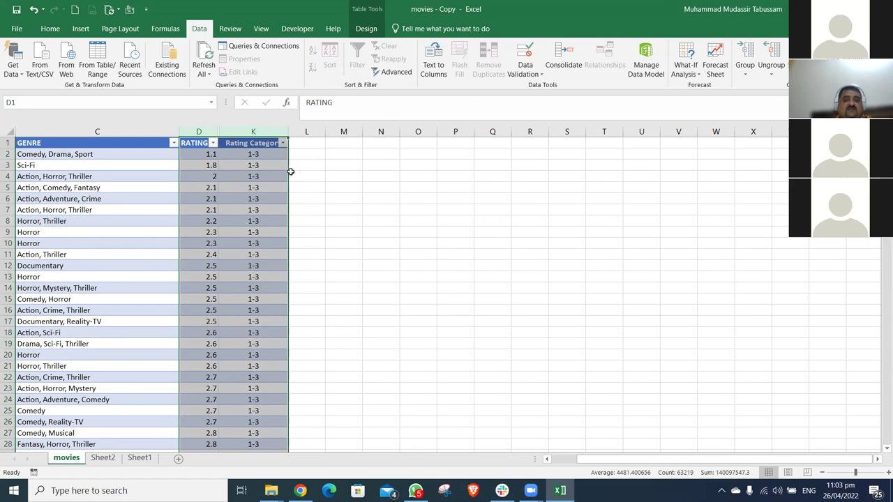
pyautogui.click(273, 154)
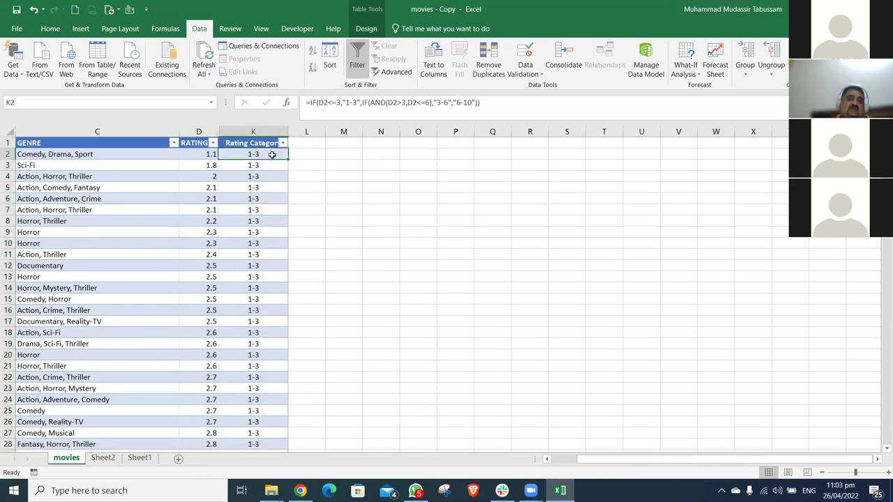
# Unhide the columns between RATING in column D and Rating Category in column K on the movies sheet
pyautogui.moveTo(200, 130); pyautogui.dragTo(244, 130)
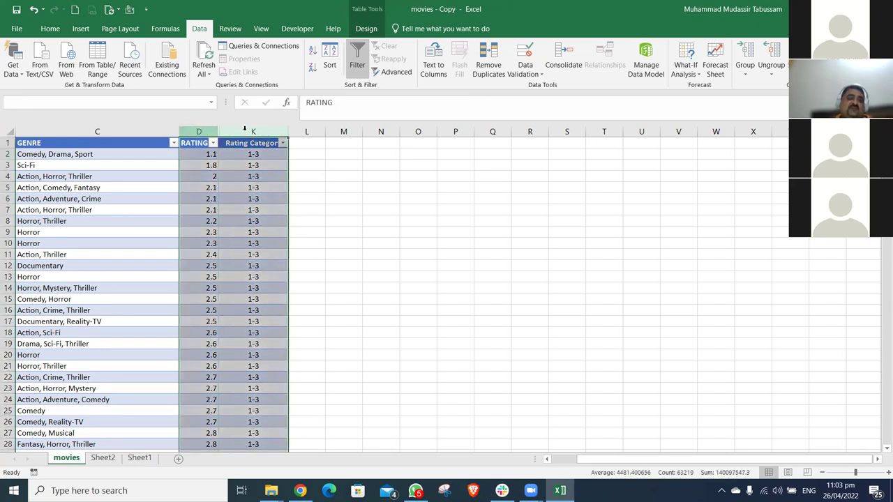
pyautogui.rightClick(244, 128)
pyautogui.click(284, 294)
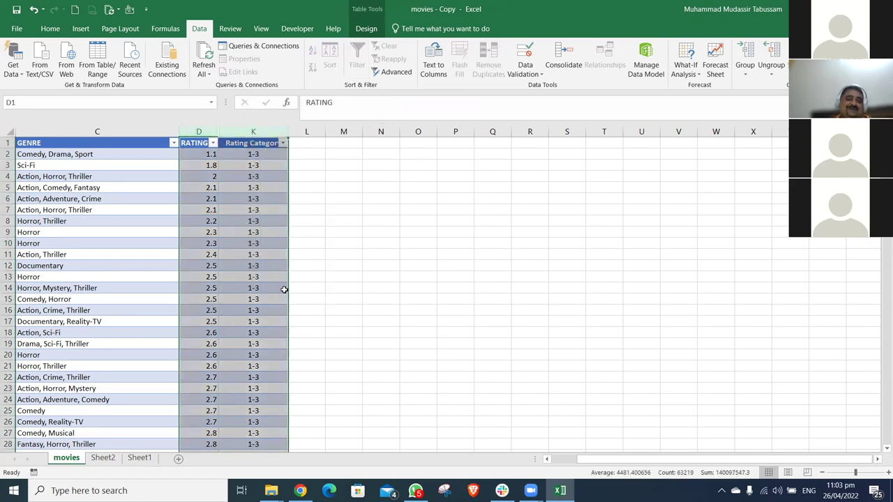
pyautogui.click(283, 290)
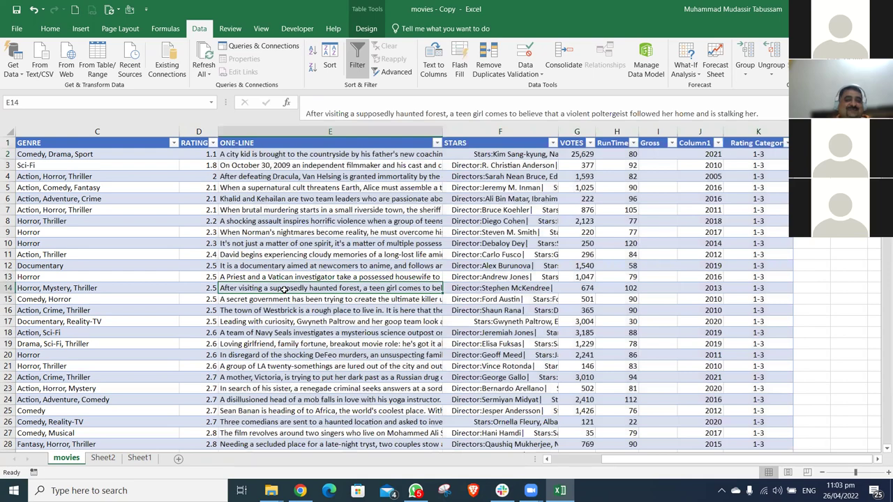
# Review the movies table's header row from MOVIES in column A across to Rating Category in column K, and return to A1
pyautogui.hotkey('ctrl', 'Home')
pyautogui.press('Right')
pyautogui.press('Right')
pyautogui.press('Right')
pyautogui.press('Right')
pyautogui.press('Right')
pyautogui.press('Right')
pyautogui.press('Right')
pyautogui.press('Right')
pyautogui.press('Right')
pyautogui.press('Right')
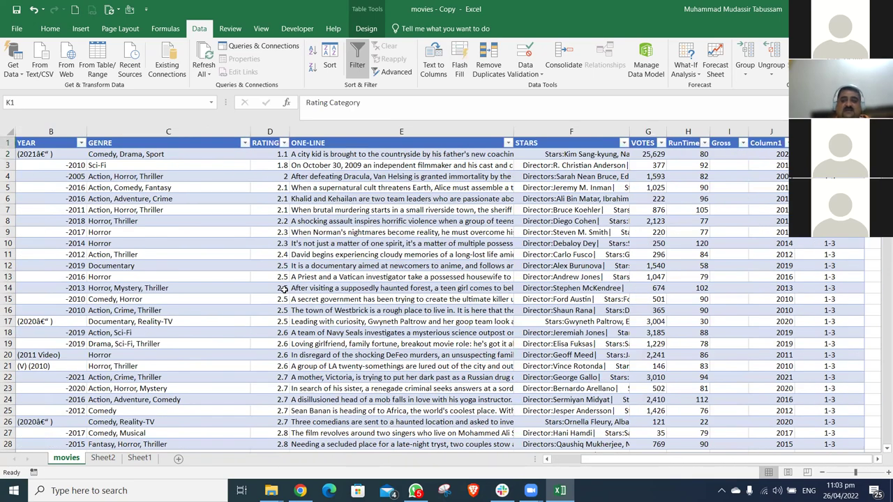
pyautogui.press('Right')
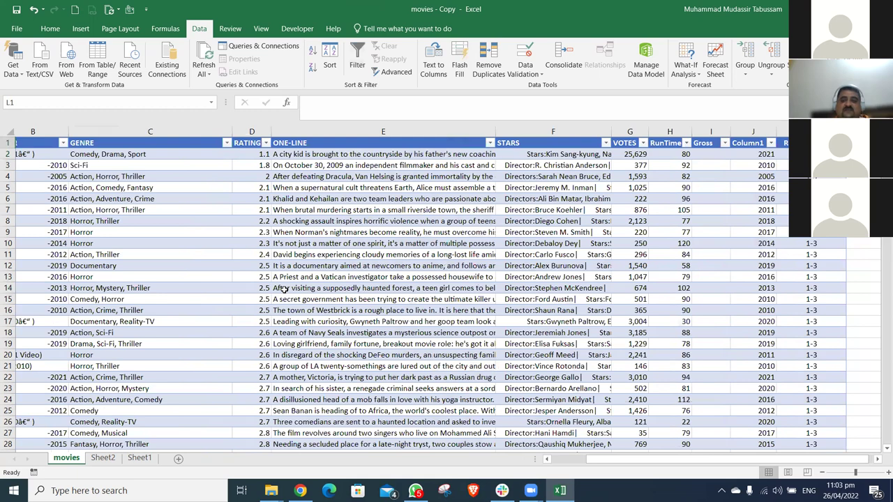
pyautogui.press('Left')
pyautogui.press('Left')
pyautogui.press('Left')
pyautogui.press('Left')
pyautogui.press('Left')
pyautogui.press('Left')
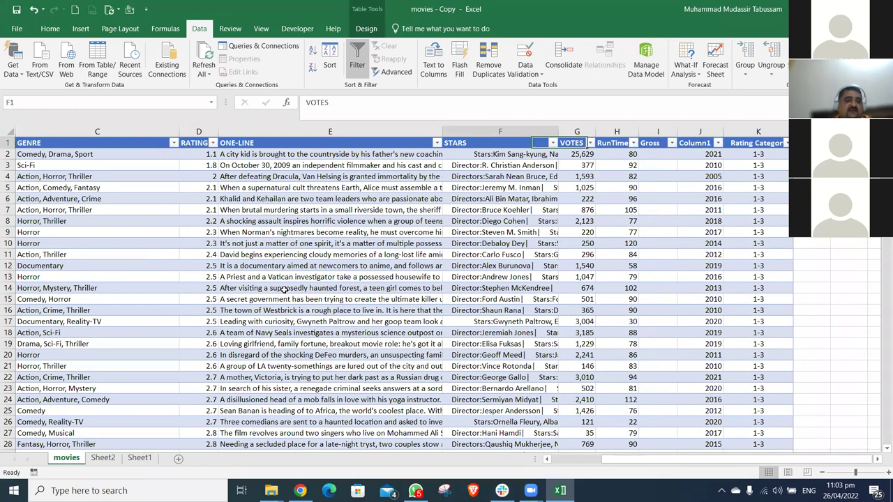
pyautogui.press('Left')
pyautogui.press('Left')
pyautogui.press('Left')
pyautogui.press('Left')
pyautogui.press('Left')
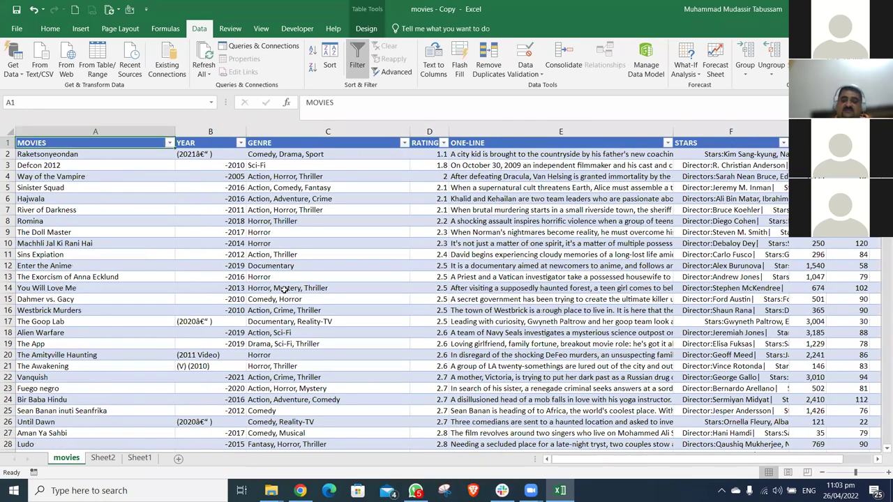
# Select the entire movies table from A1 and load it into the Power Query Editor
pyautogui.hotkey('ctrl', 'shift', 'Right')
pyautogui.hotkey('ctrl', 'shift', 'Down')
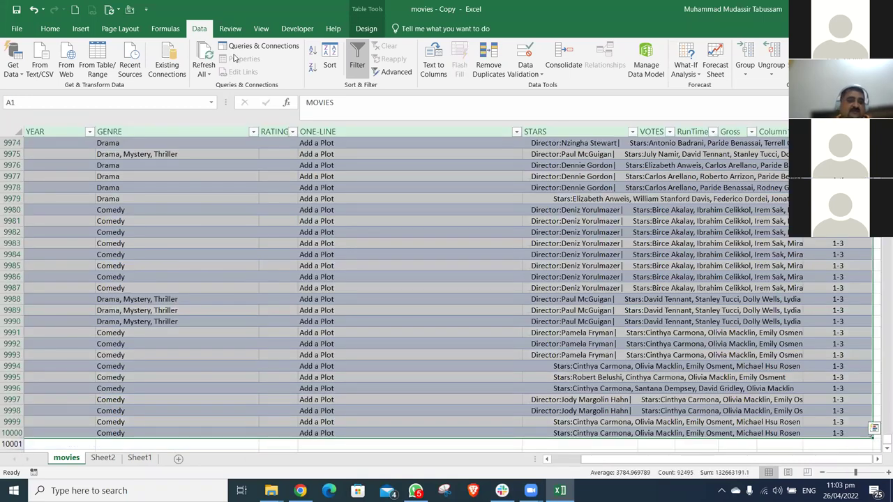
pyautogui.click(238, 47)
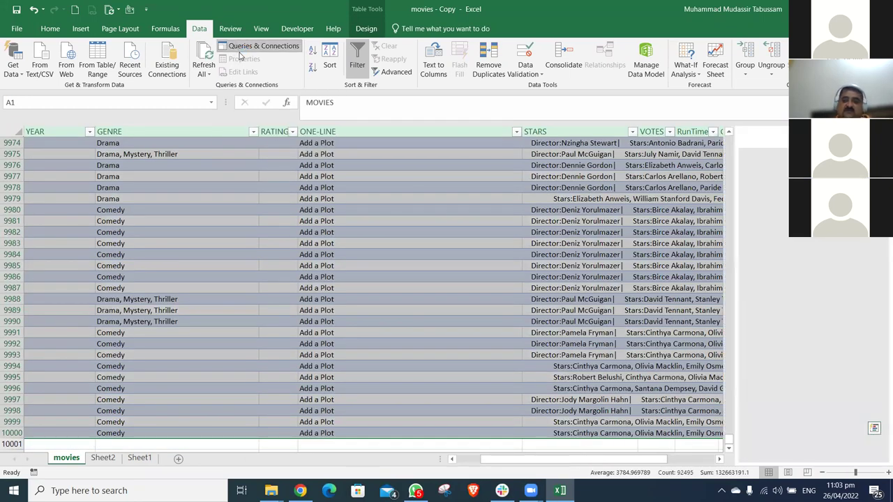
pyautogui.click(103, 68)
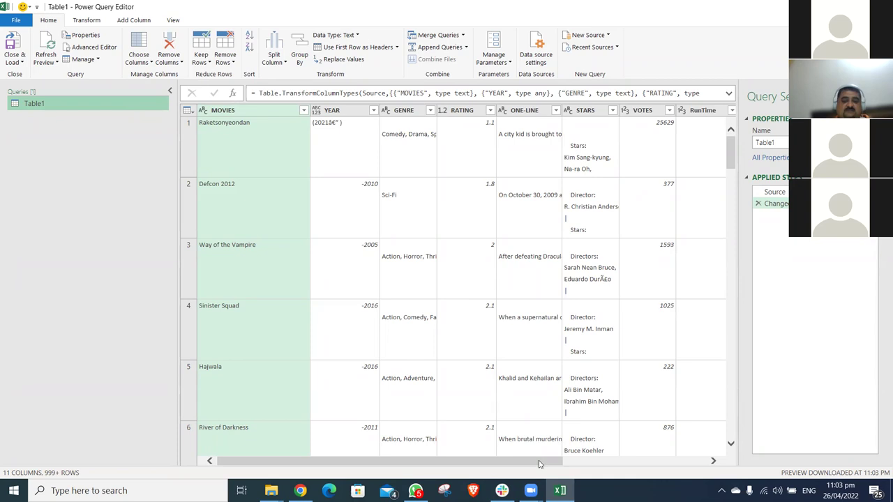
# Start a new conditional column in Power Query and name it Rating Category 1
pyautogui.click(135, 21)
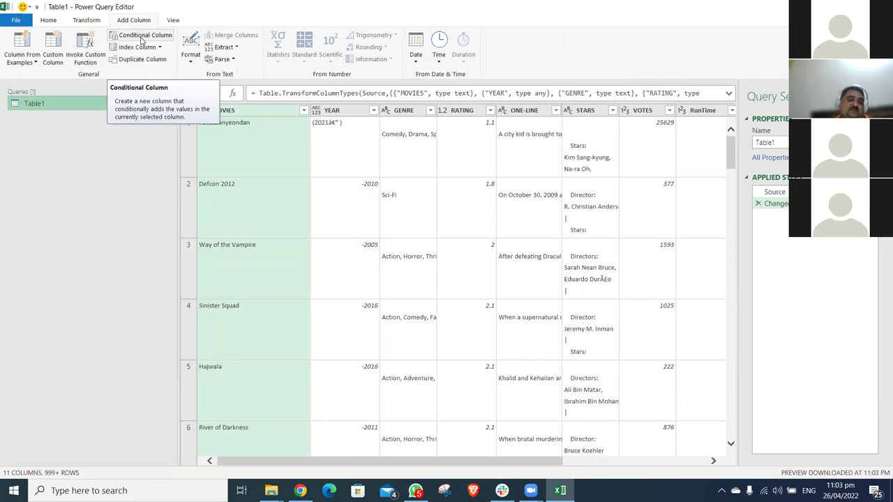
pyautogui.click(142, 37)
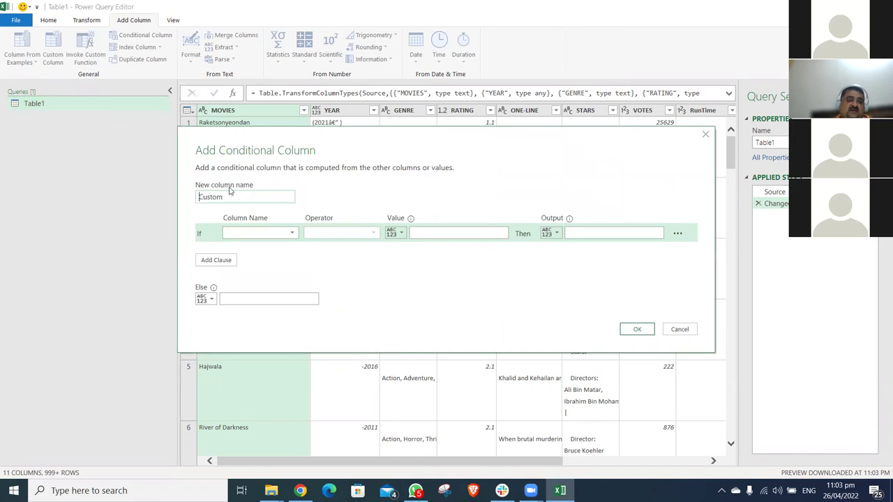
pyautogui.press('BackSpace')
pyautogui.write('ratin')
pyautogui.press('BackSpace')
pyautogui.press('BackSpace')
pyautogui.press('BackSpace')
pyautogui.press('BackSpace')
pyautogui.write('Ra')
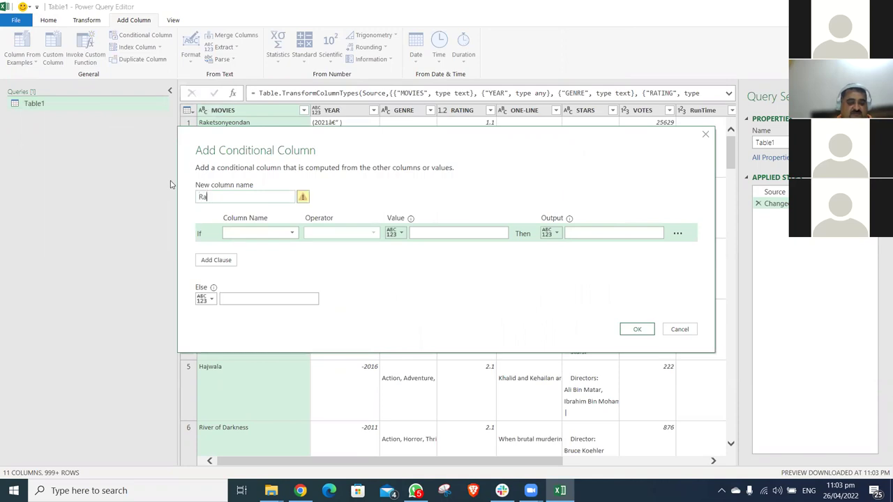
pyautogui.write('ting Category')
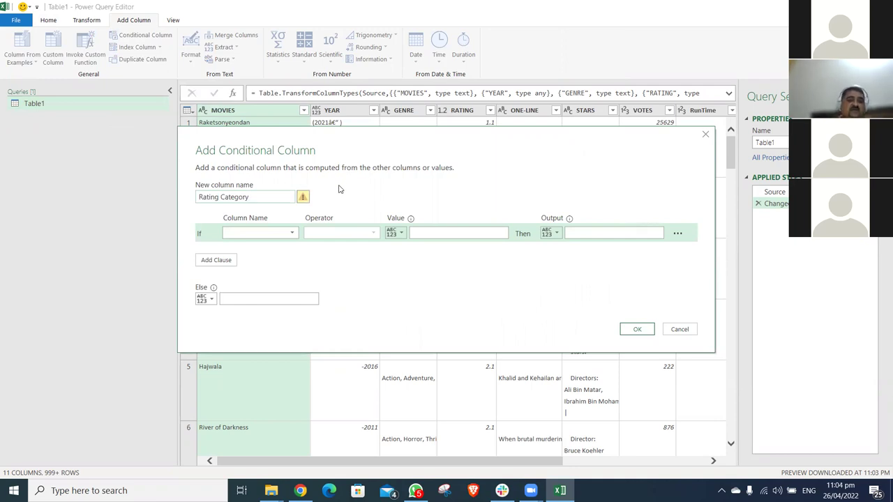
pyautogui.write('1')
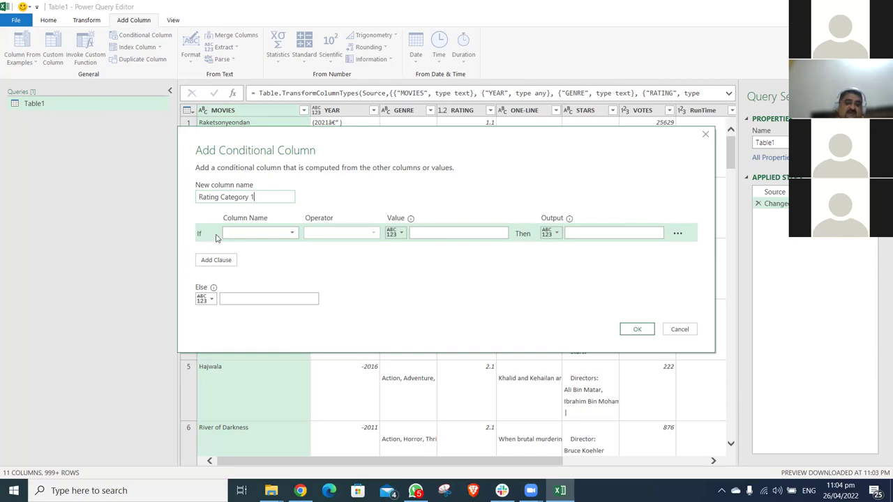
# Define the first If clause so that RATING is less than or equal to 3 outputs 1-3
pyautogui.click(265, 236)
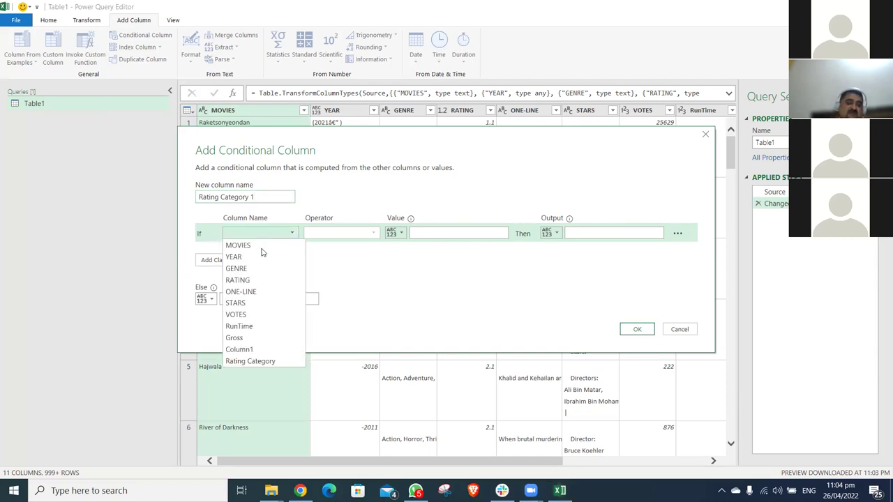
pyautogui.click(255, 281)
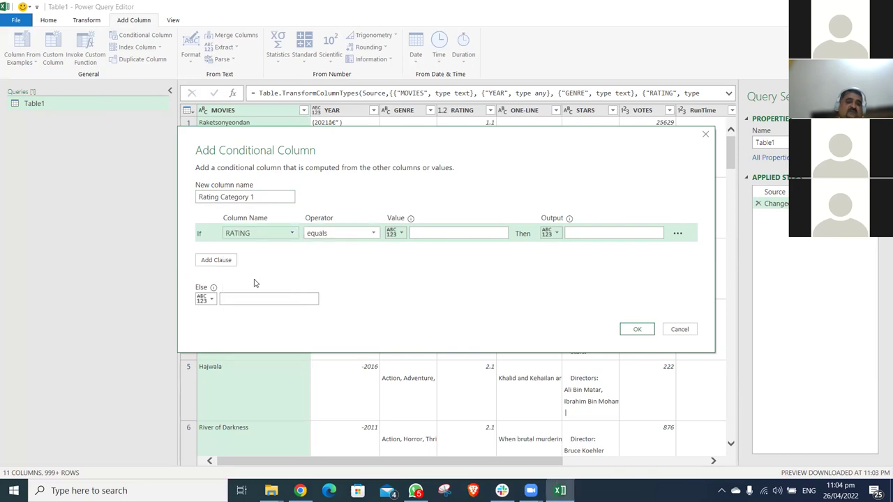
pyautogui.click(343, 238)
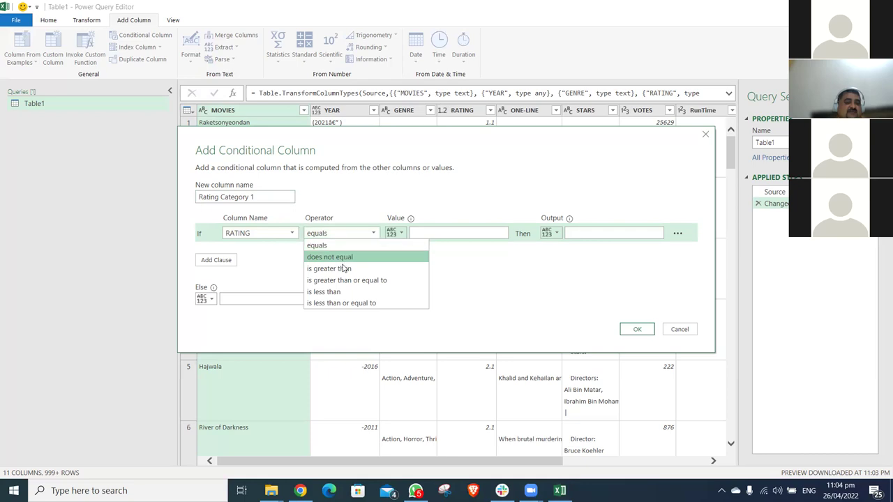
pyautogui.click(343, 303)
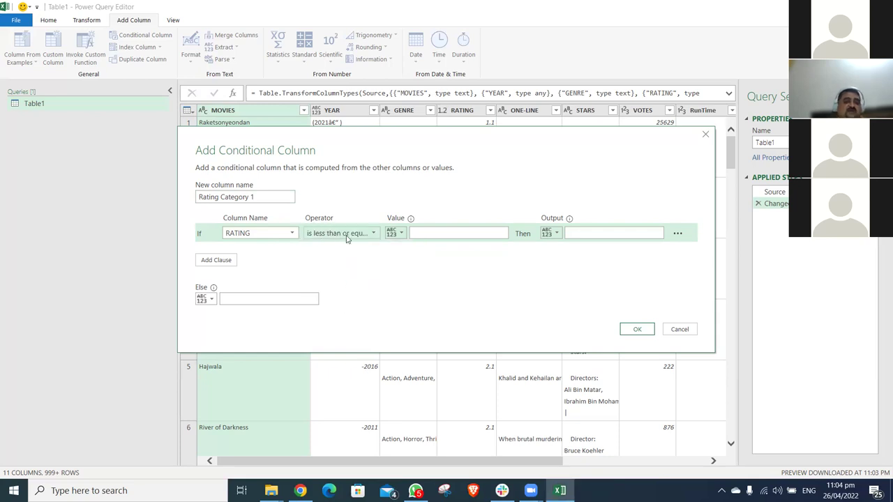
pyautogui.click(428, 233)
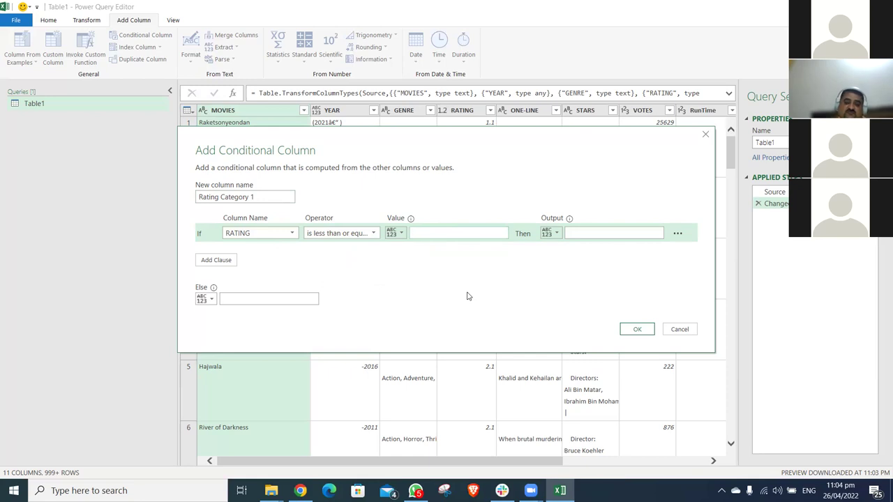
pyautogui.write('1-3')
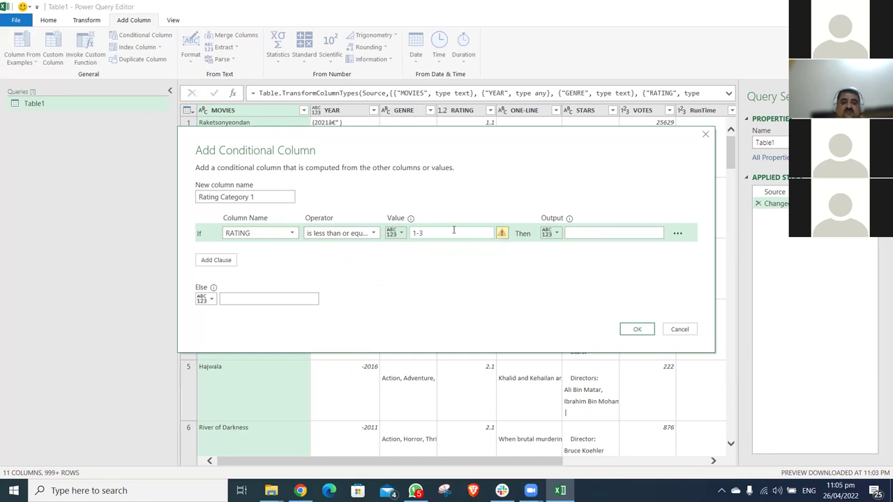
pyautogui.click(403, 237)
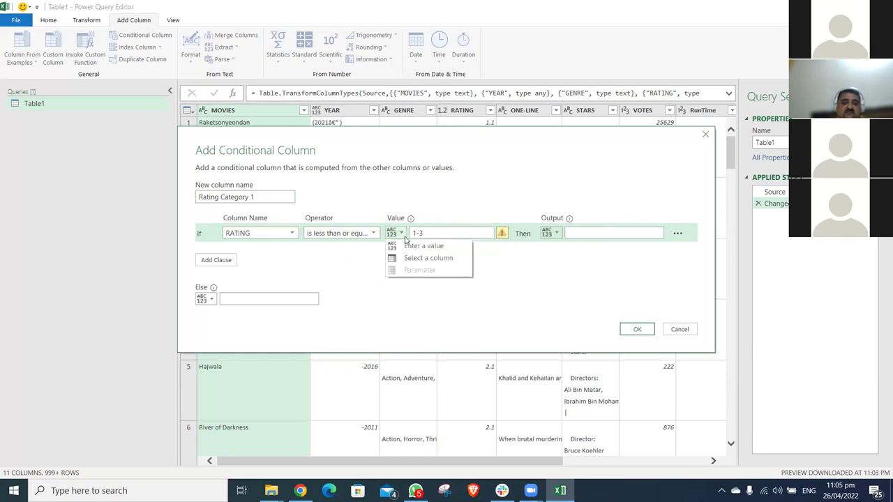
pyautogui.click(423, 246)
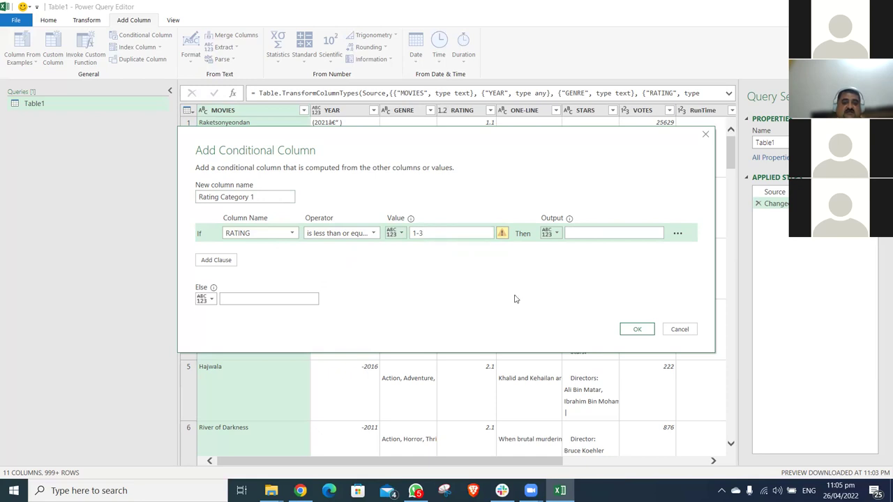
pyautogui.click(593, 233)
pyautogui.press('BackSpace')
pyautogui.write('3')
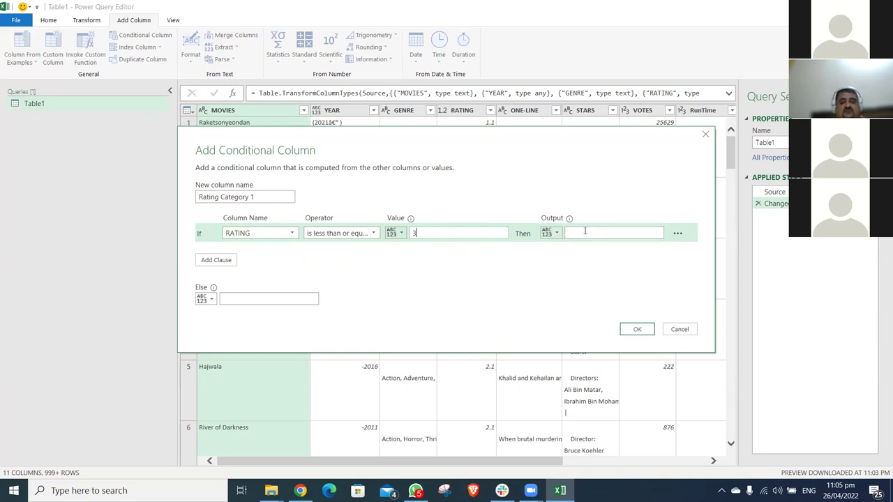
pyautogui.write('1-3')
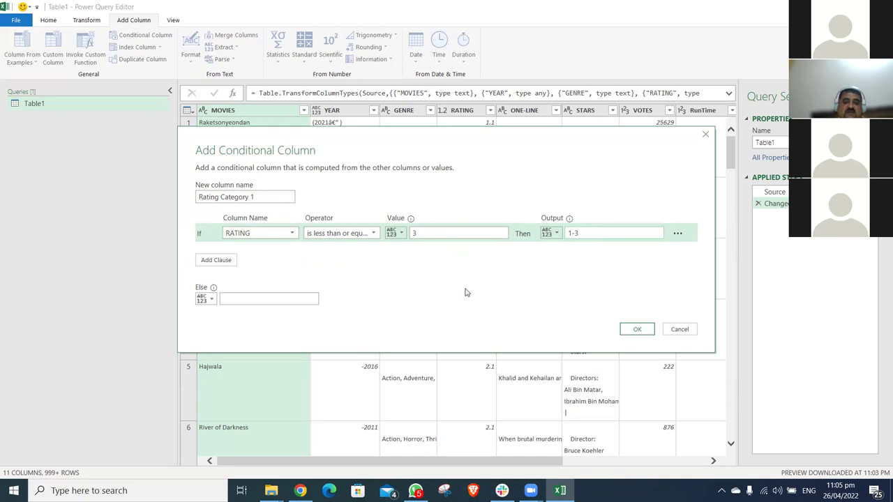
# Add an Else If clause to the conditional column so that RATING less than or equal to 6 outputs 3-6
pyautogui.click(218, 260)
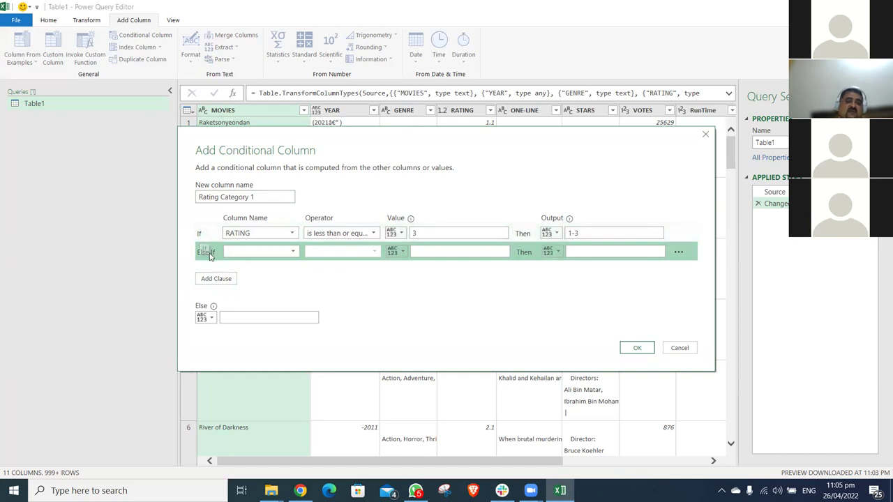
pyautogui.click(255, 253)
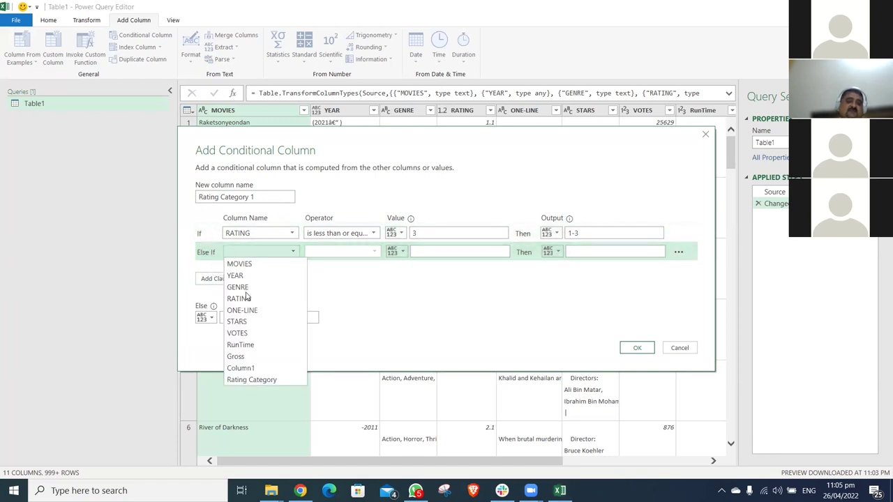
pyautogui.click(247, 299)
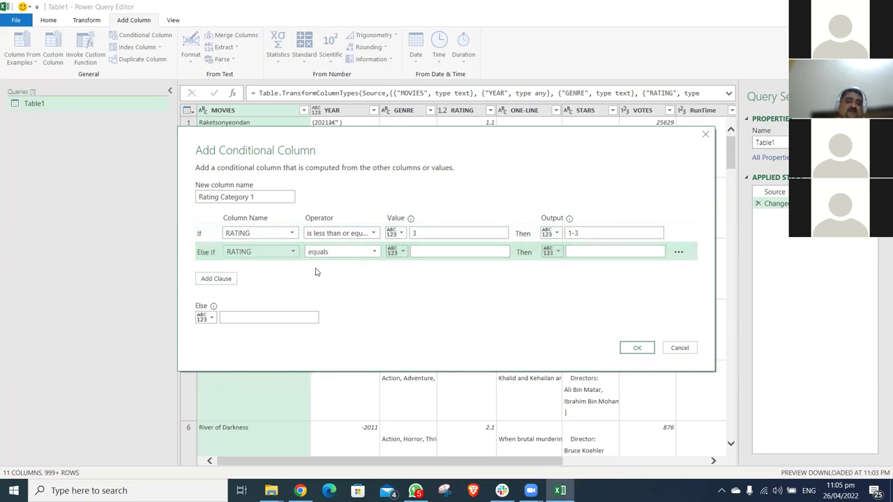
pyautogui.click(351, 256)
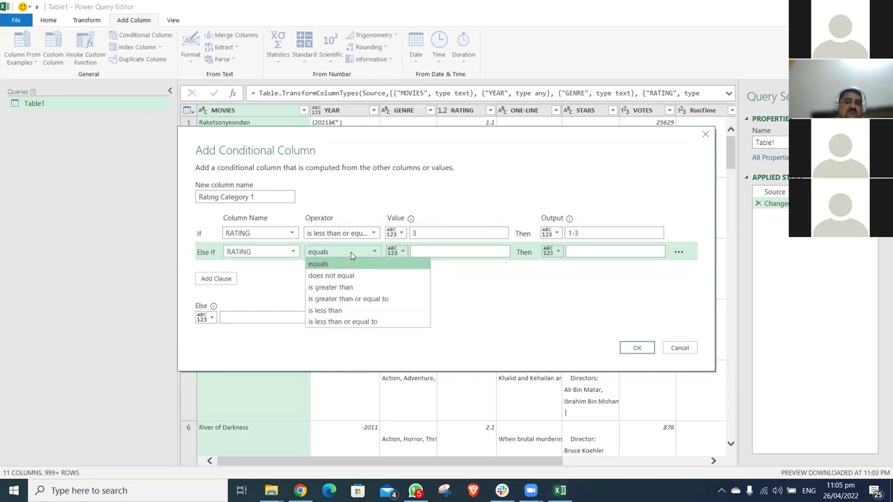
pyautogui.click(353, 323)
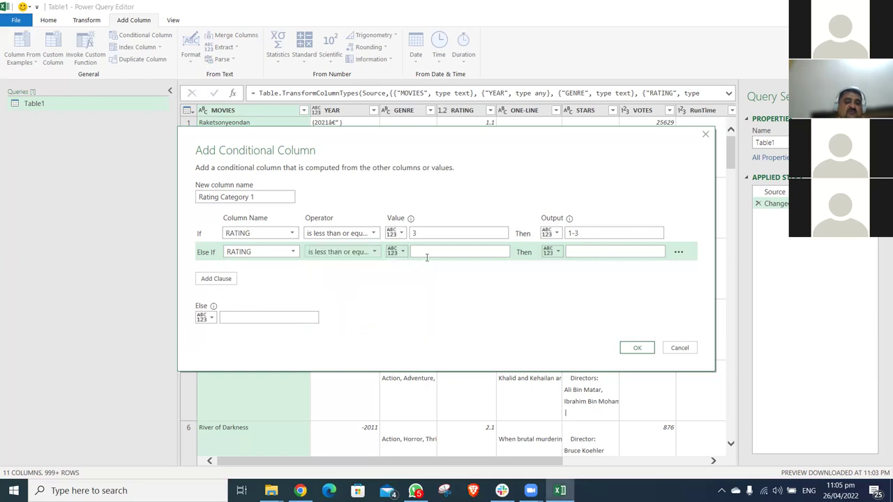
pyautogui.click(428, 252)
pyautogui.write('6')
pyautogui.click(610, 252)
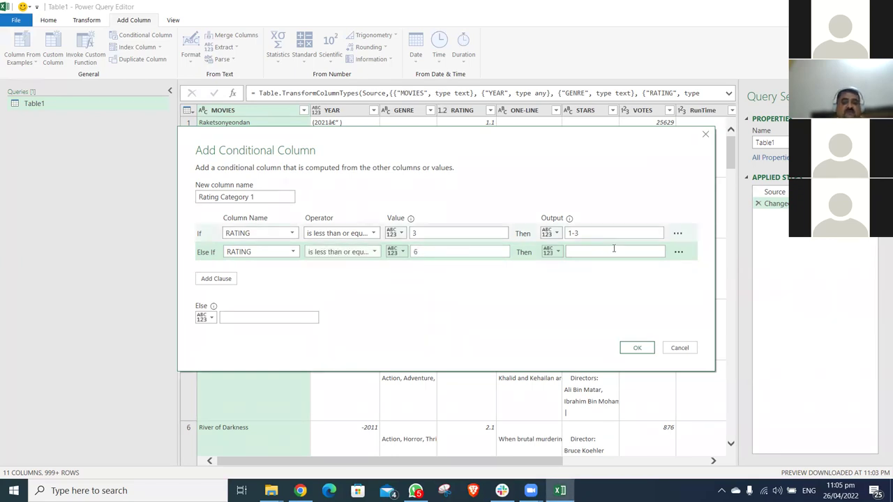
pyautogui.write('3-6')
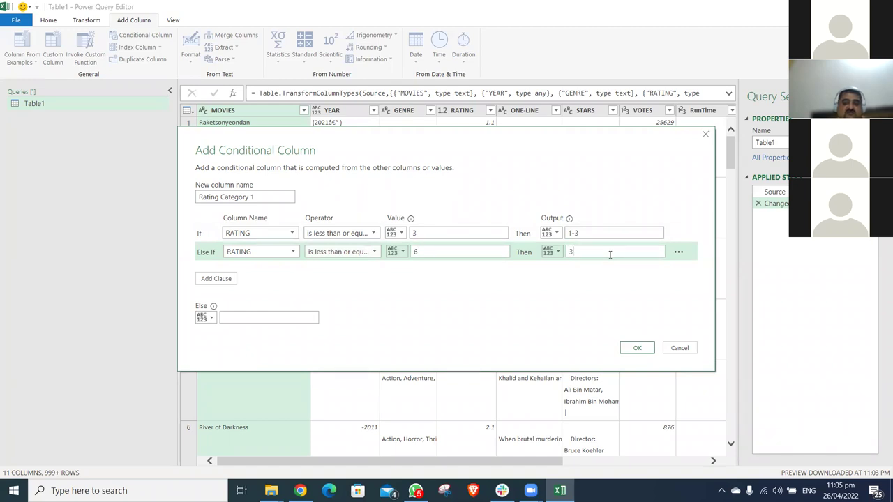
# Set the Else output to 6-10 and create the Rating Category 1 column
pyautogui.click(286, 320)
pyautogui.write('6-10')
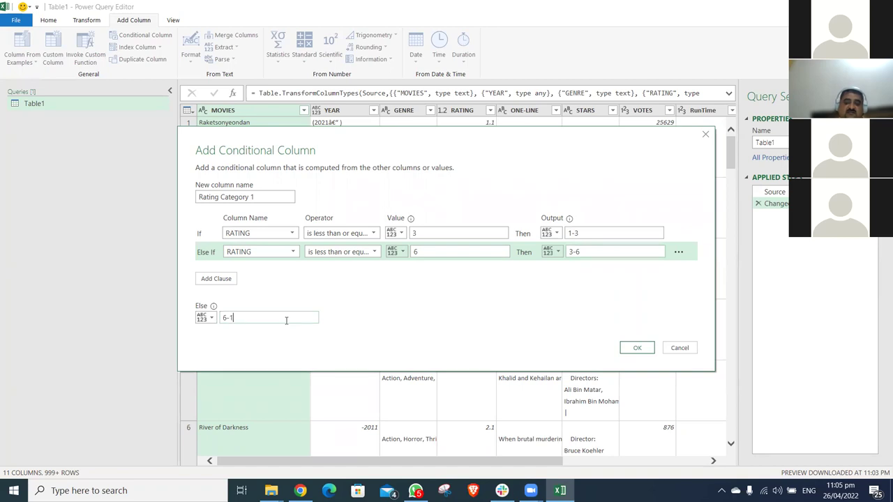
pyautogui.click(637, 347)
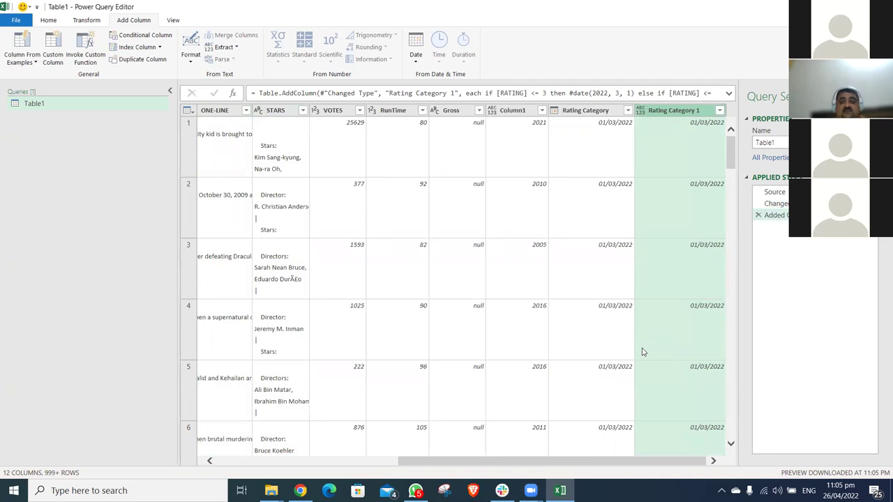
# Change the data type of the Rating Category 1 column to Text
pyautogui.rightClick(700, 114)
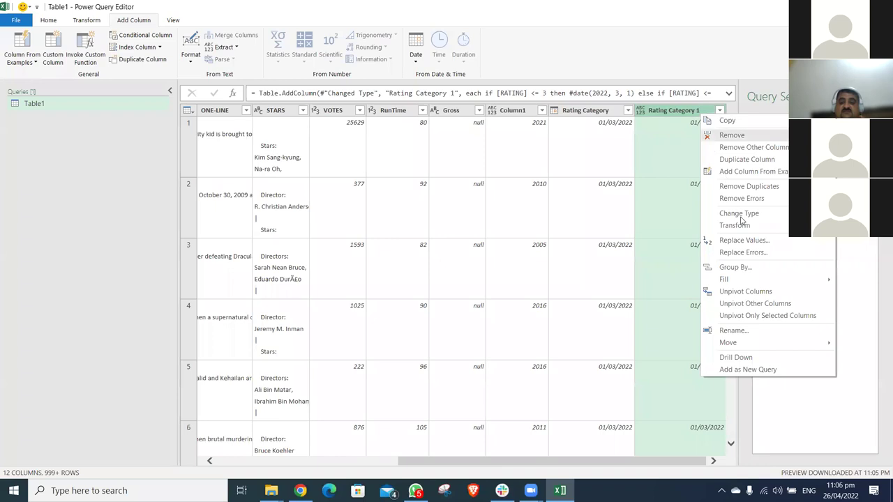
pyautogui.moveTo(746, 214)
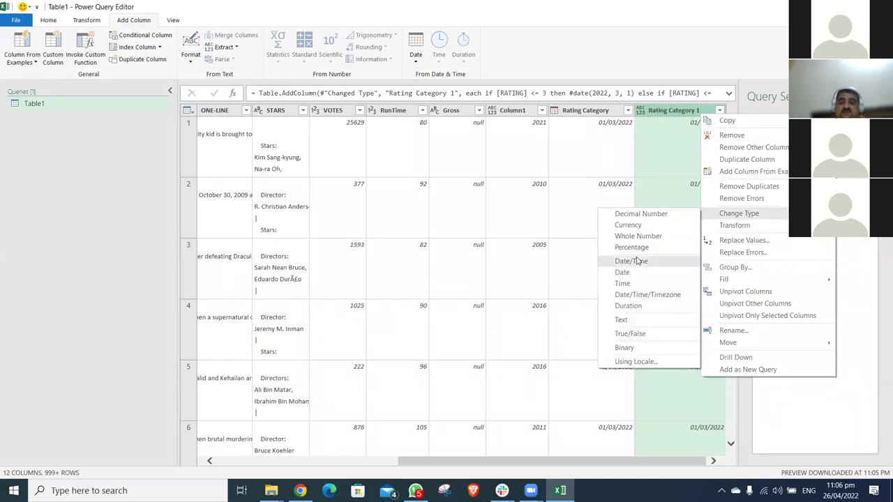
pyautogui.click(637, 327)
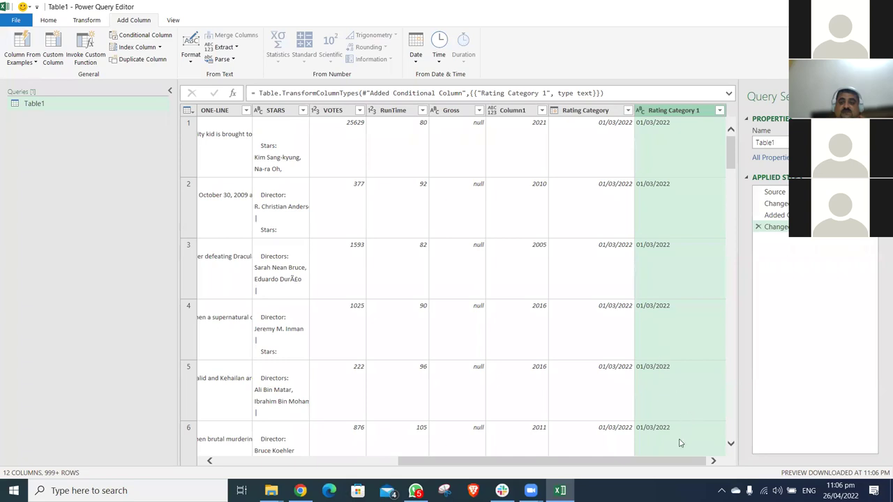
pyautogui.moveTo(685, 460); pyautogui.dragTo(715, 459)
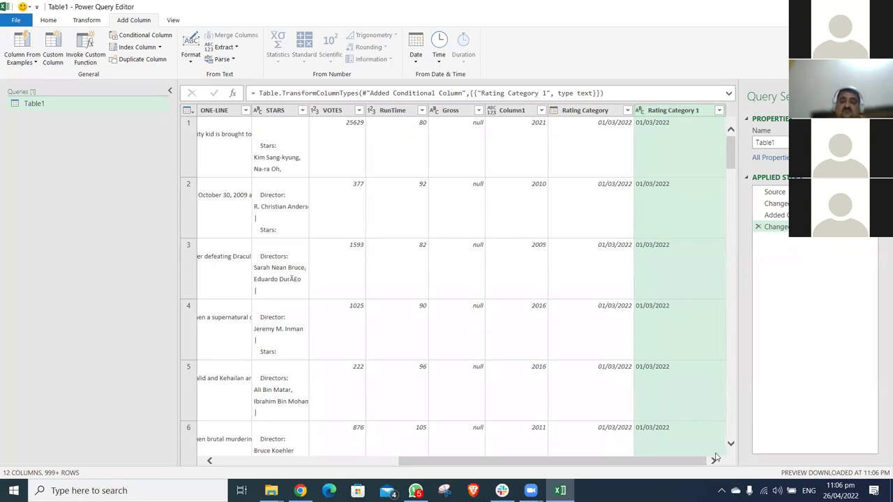
# Reopen the conditional column's applied step and replace the If output with '1-3 and the Else If output with '3-6
pyautogui.click(768, 215)
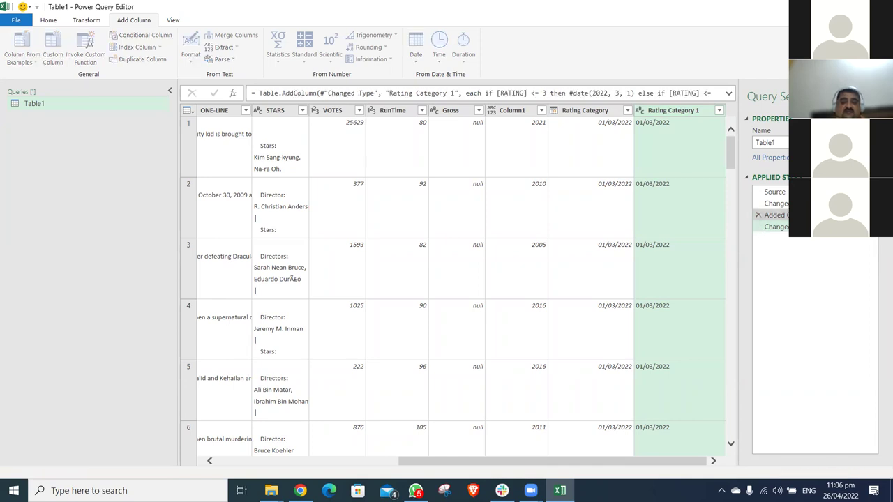
pyautogui.click(869, 215)
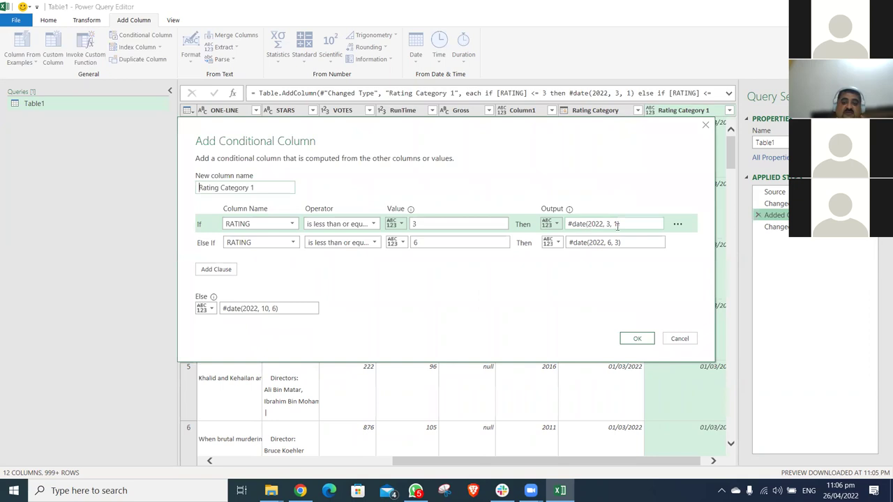
pyautogui.moveTo(620, 224); pyautogui.dragTo(550, 221)
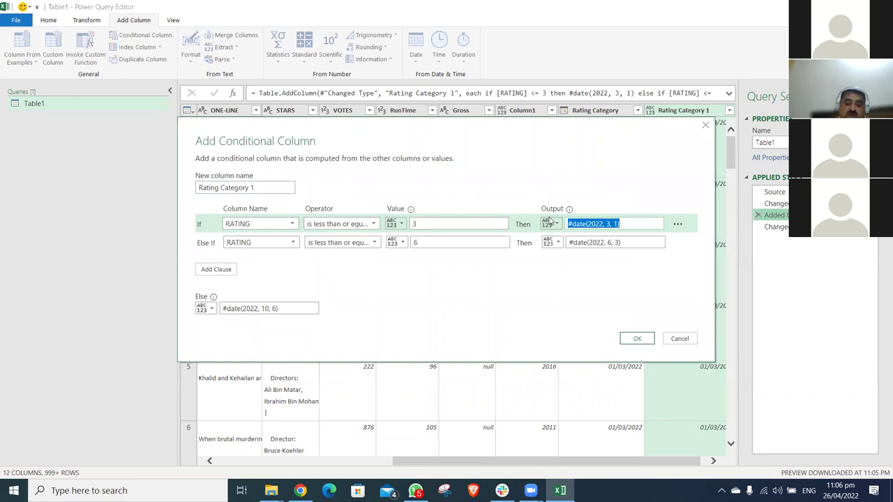
pyautogui.press('BackSpace')
pyautogui.write("'1-3")
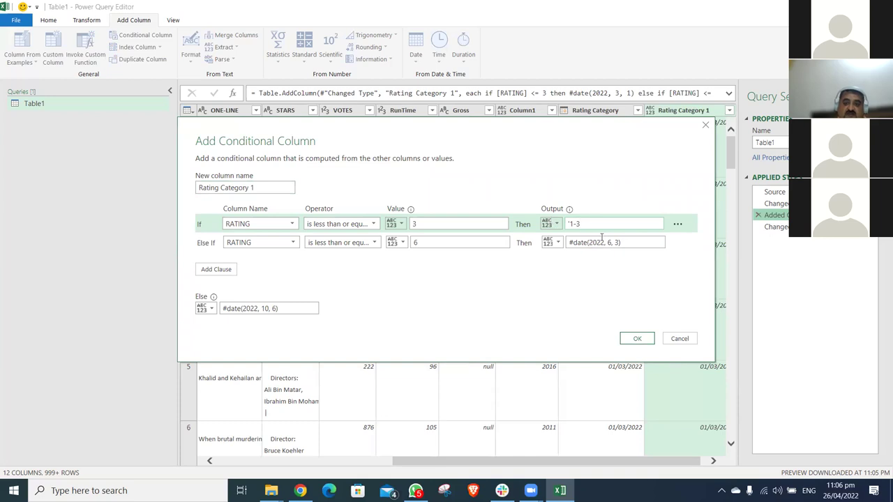
pyautogui.click(609, 242)
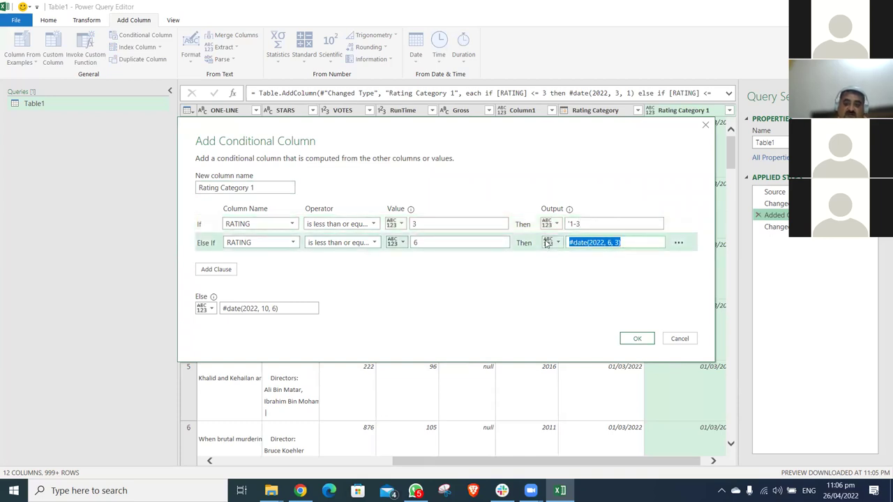
pyautogui.write("'3")
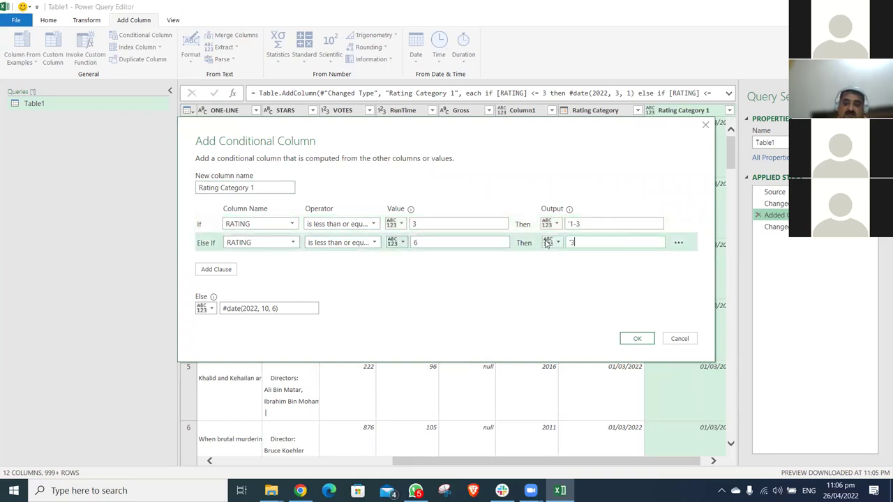
pyautogui.write('-6')
# Replace the Else output with '6-10 and apply the edited conditional column
pyautogui.moveTo(298, 307); pyautogui.dragTo(192, 299)
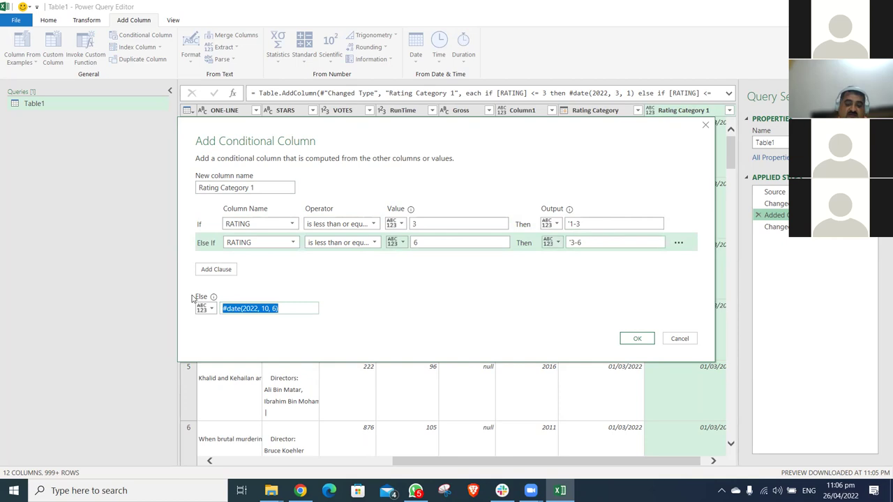
pyautogui.write("'")
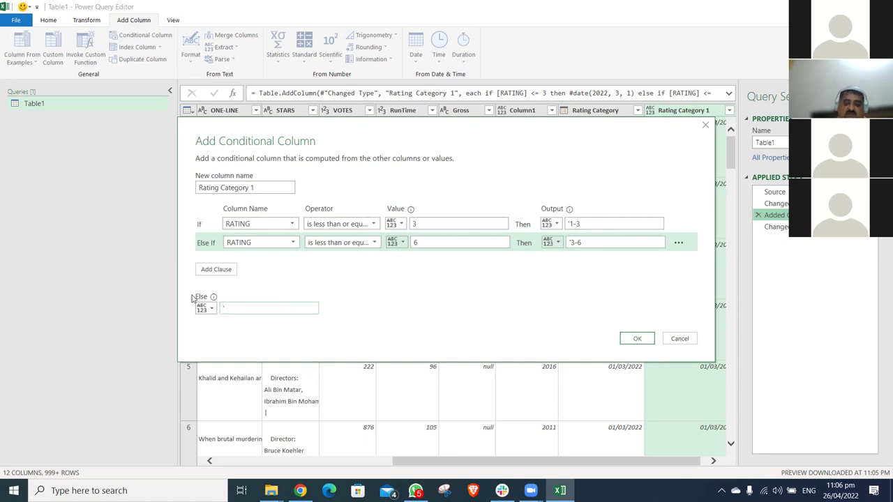
pyautogui.write('6-10')
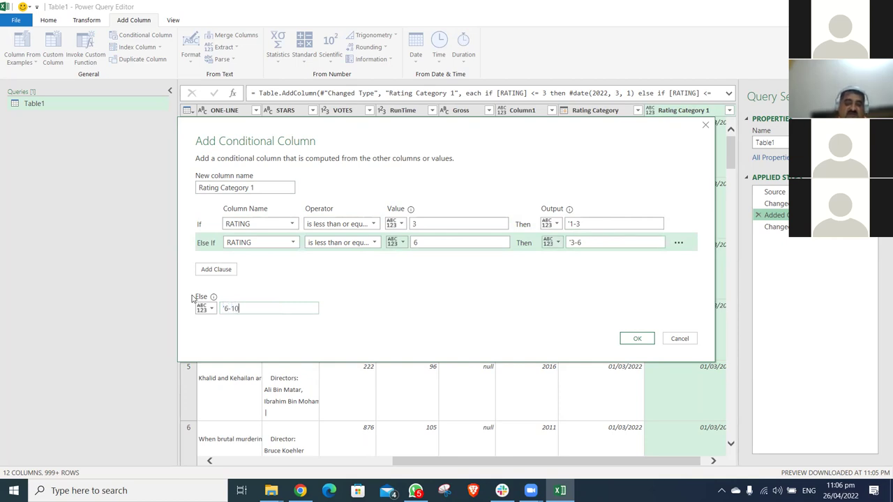
pyautogui.click(636, 338)
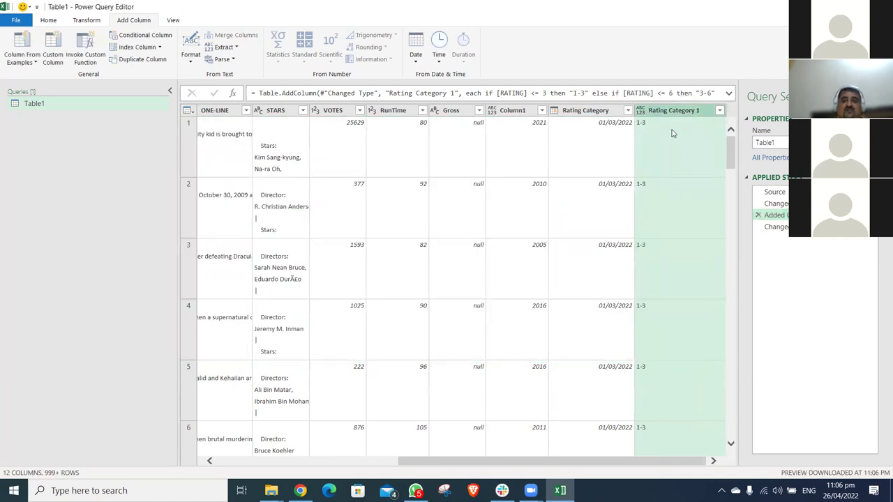
# Select the final type-change step, load the query into the workbook and go to the table's last header, Rating Category 1
pyautogui.click(768, 227)
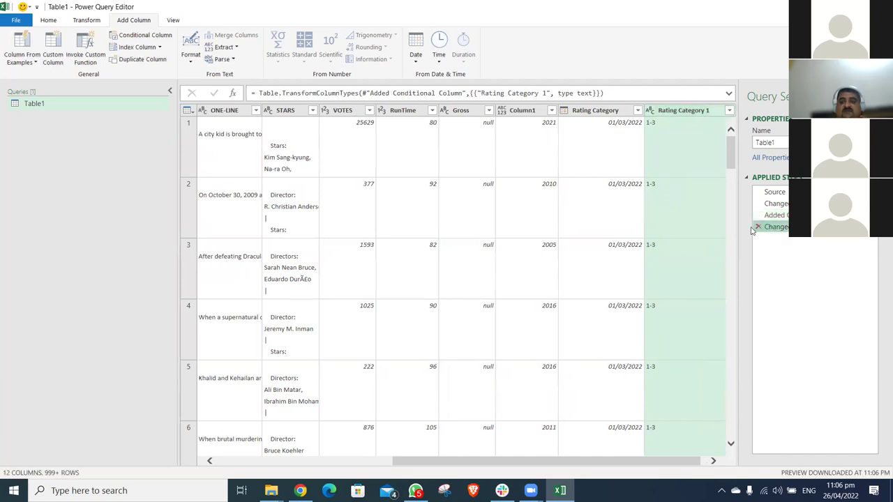
pyautogui.click(49, 21)
pyautogui.click(14, 58)
pyautogui.click(28, 74)
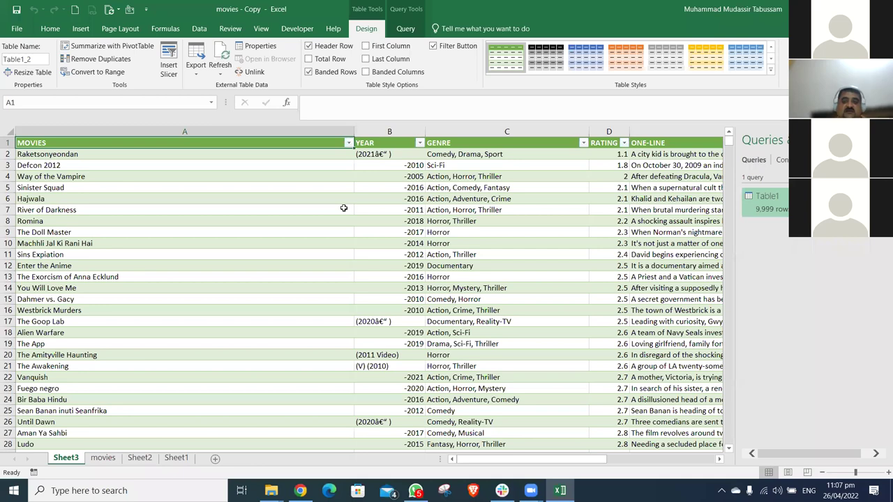
pyautogui.hotkey('ctrl', 'Right')
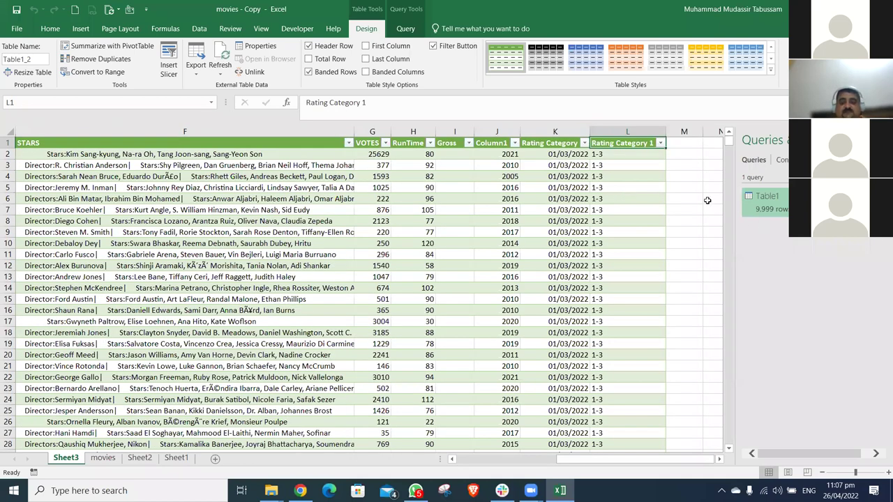
# Reopen the Table1 query in Power Query and change the data type of the Rating Category column to Text
pyautogui.doubleClick(773, 207)
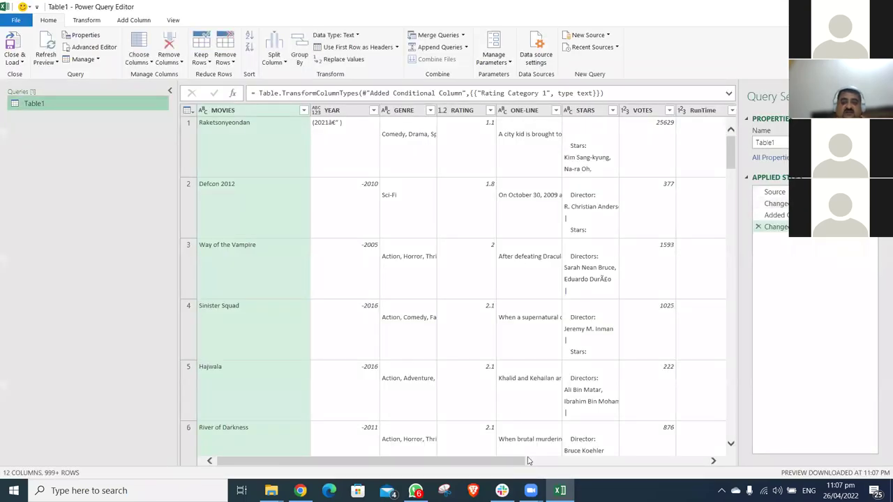
pyautogui.hscroll(5, 607, 110)
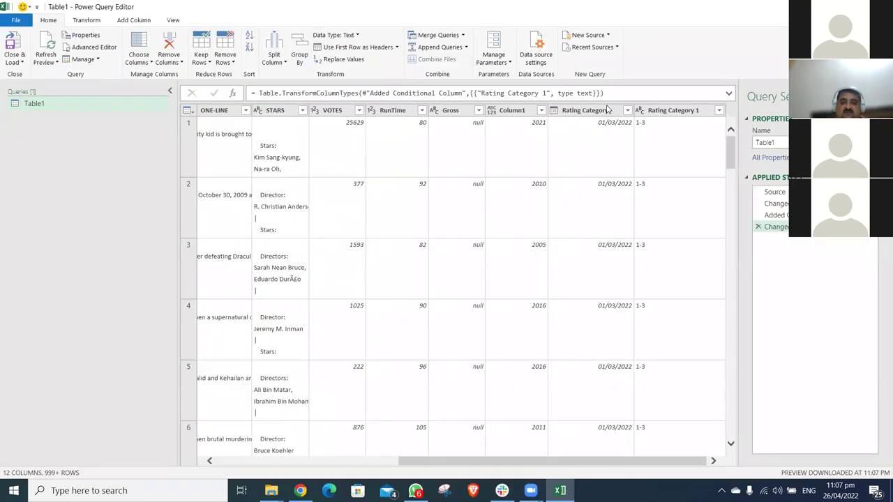
pyautogui.click(607, 109)
pyautogui.rightClick(609, 111)
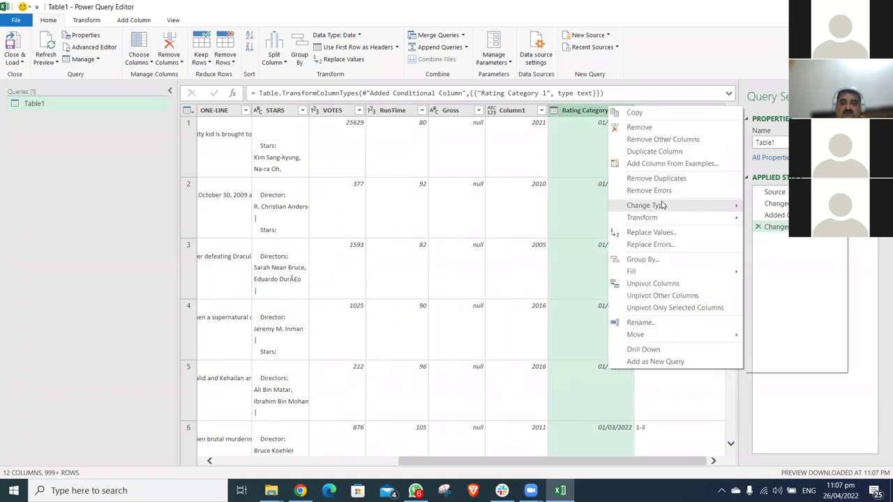
pyautogui.moveTo(663, 205)
pyautogui.click(782, 324)
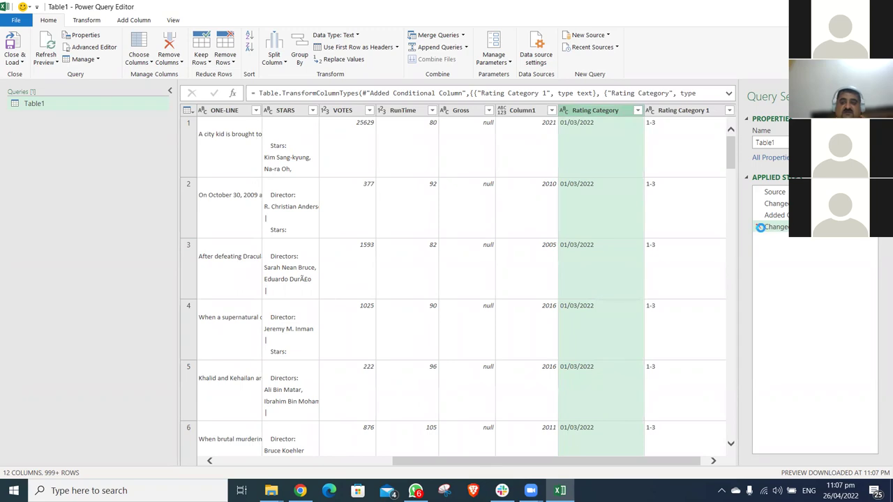
# Delete the first type-change step, directly after Source, and check the Rating Category and Rating Category 1 columns
pyautogui.click(774, 203)
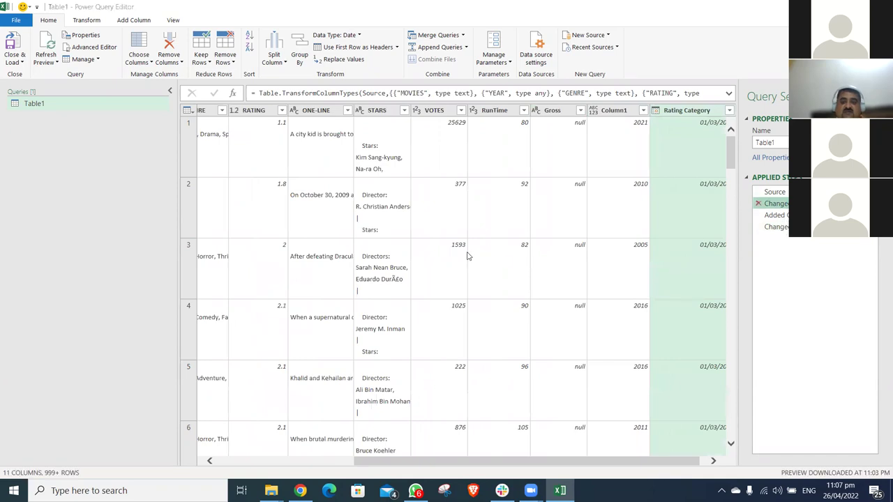
pyautogui.press('Delete')
pyautogui.click(504, 266)
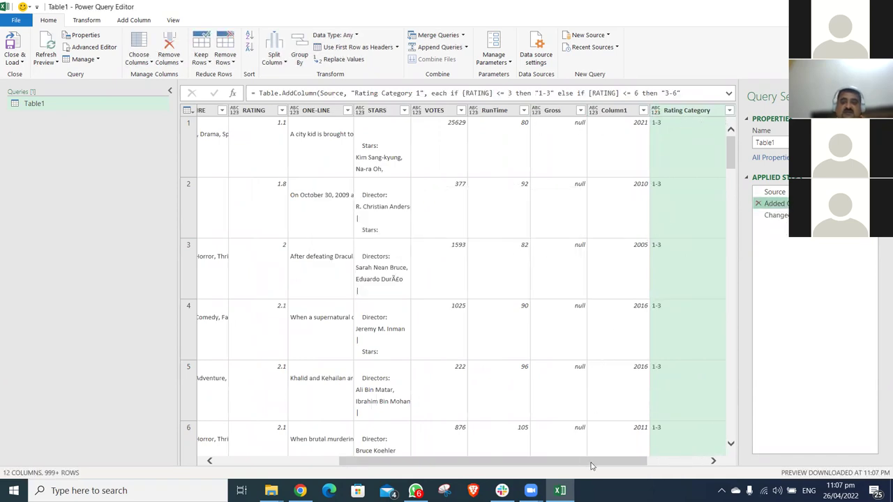
pyautogui.click(674, 463)
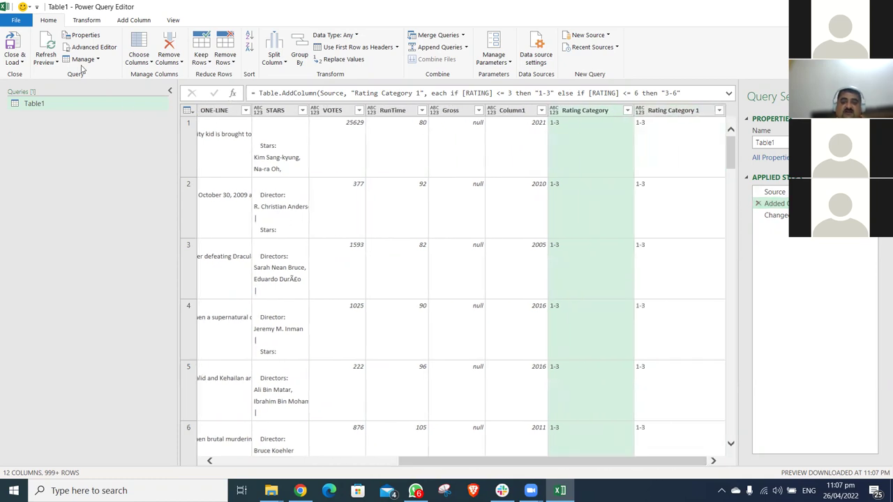
# Close and load the corrected query into the workbook and go to the Rating Category 1 header in L1
pyautogui.click(22, 62)
pyautogui.click(40, 74)
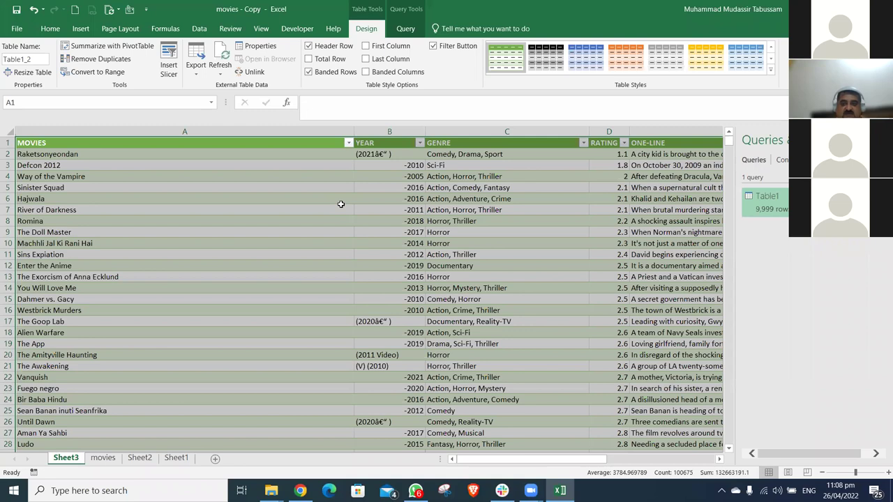
pyautogui.hotkey('ctrl', 'Right')
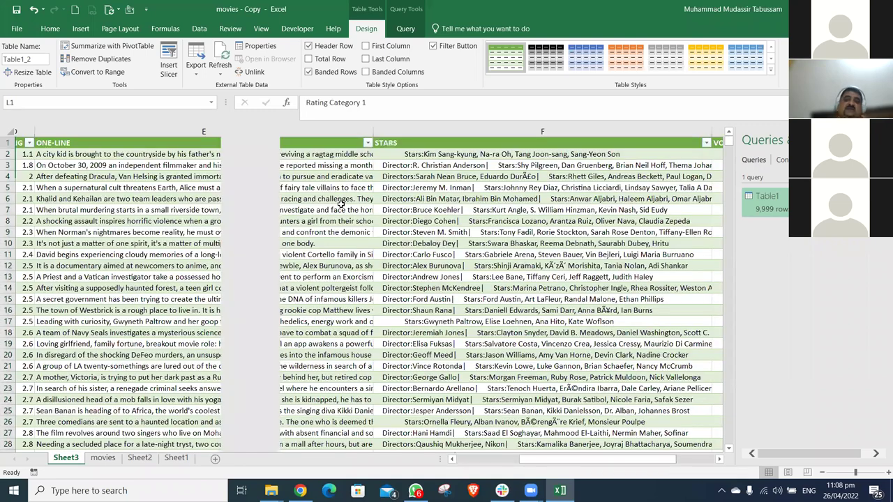
# Compare the filter values listed for the Rating Category and Rating Category 1 columns
pyautogui.press('Left')
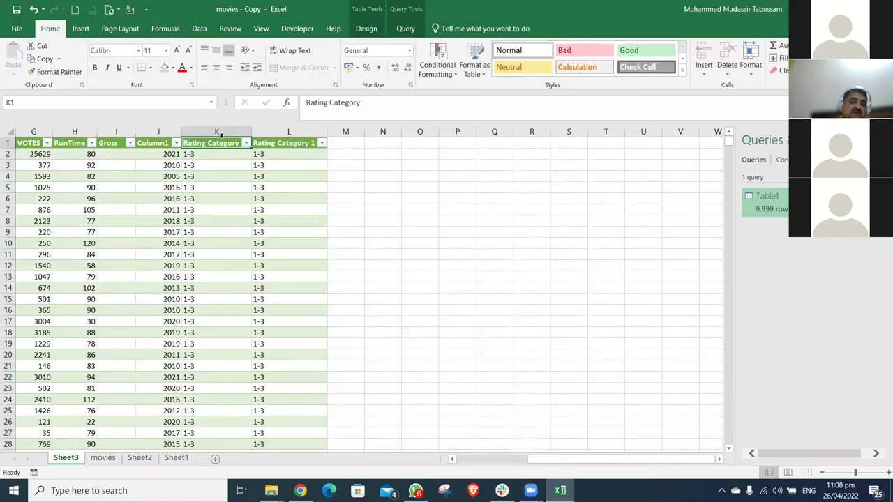
pyautogui.click(247, 143)
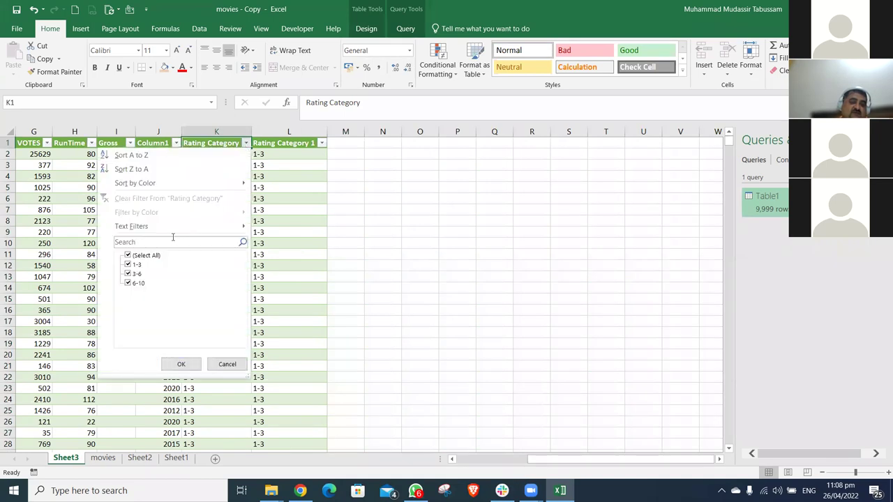
pyautogui.click(322, 143)
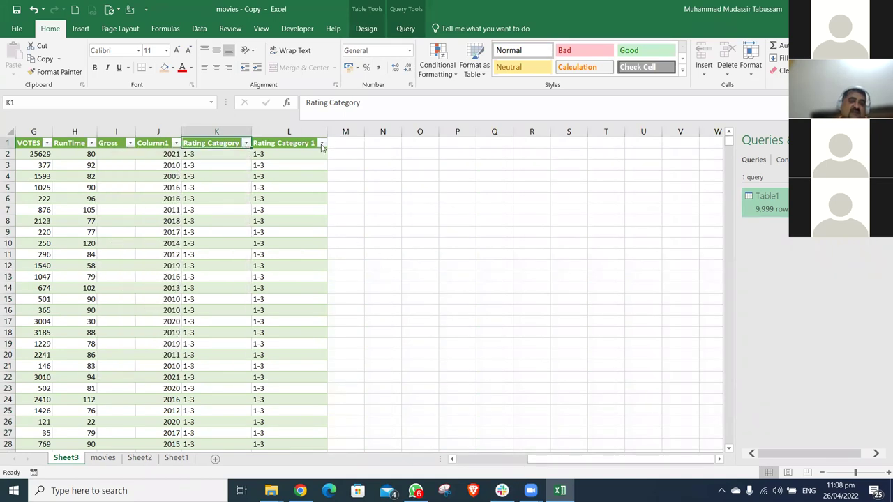
pyautogui.click(394, 288)
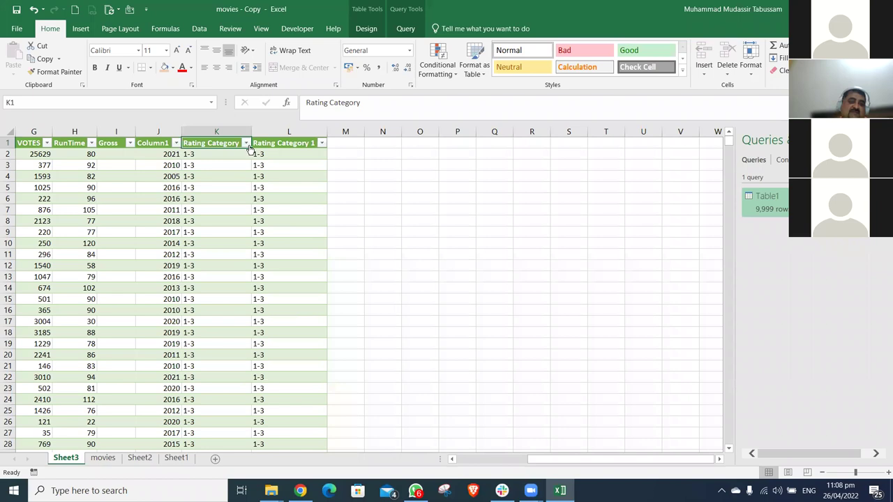
# Filter the Rating Category column to show only the 1-3 rows
pyautogui.click(246, 143)
pyautogui.click(129, 257)
pyautogui.click(128, 265)
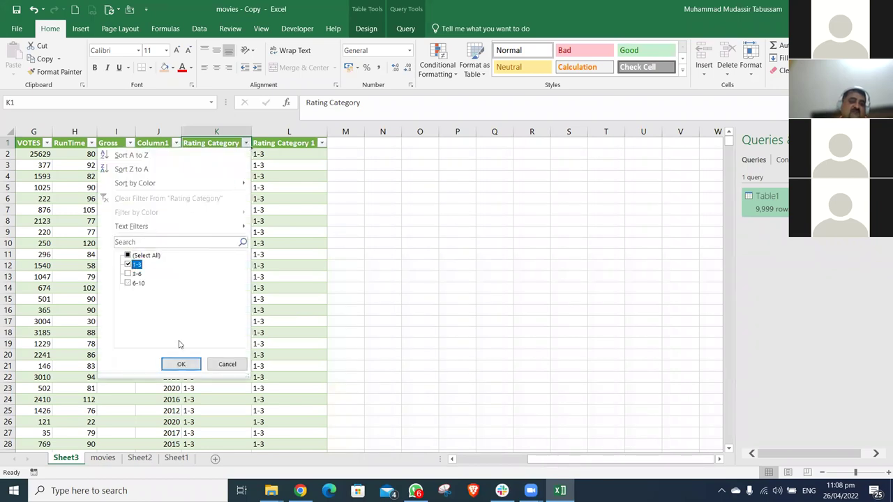
pyautogui.click(181, 364)
# Filter the Rating Category 1 column to show only blanks
pyautogui.click(321, 143)
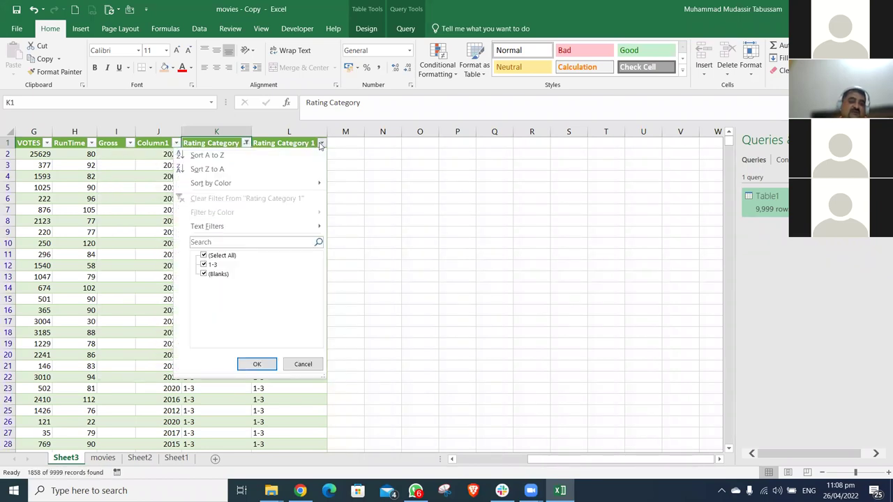
pyautogui.click(204, 273)
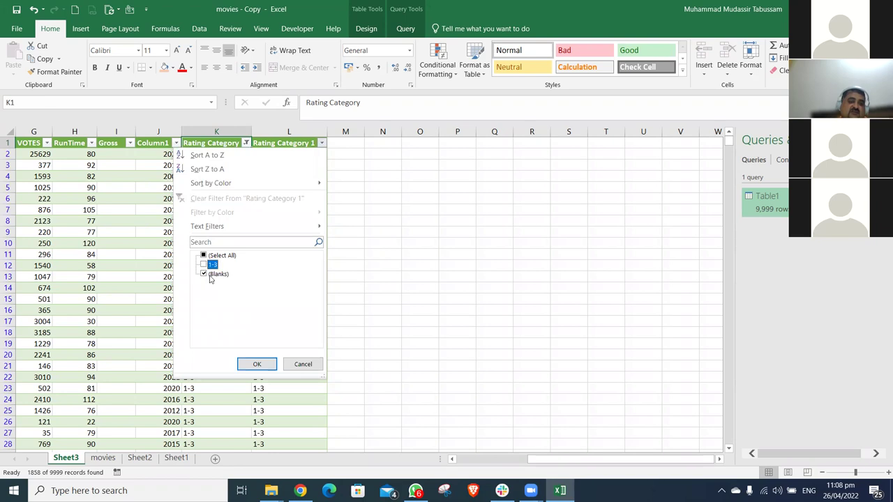
pyautogui.click(257, 364)
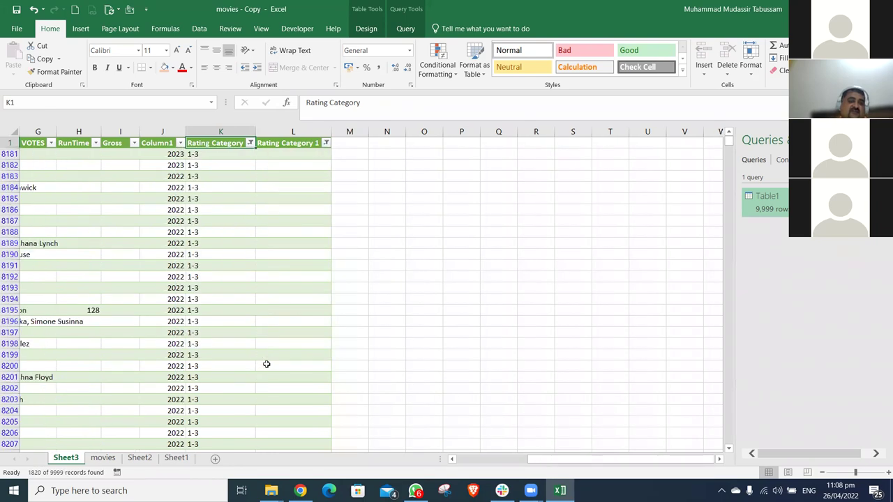
# Examine the first filtered row, comparing its two rating category cells with its cell in the RATING column
pyautogui.click(214, 154)
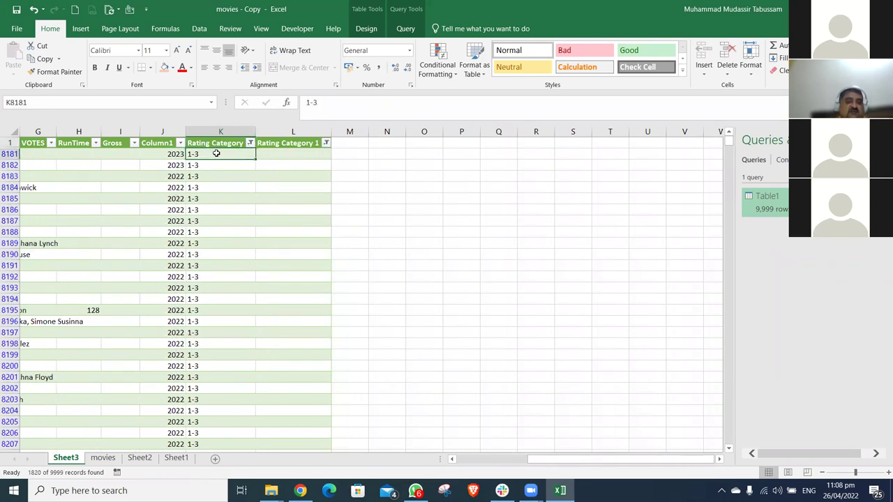
pyautogui.click(290, 159)
pyautogui.press('Left')
pyautogui.press('Left')
pyautogui.press('Left')
pyautogui.press('Left')
pyautogui.press('Left')
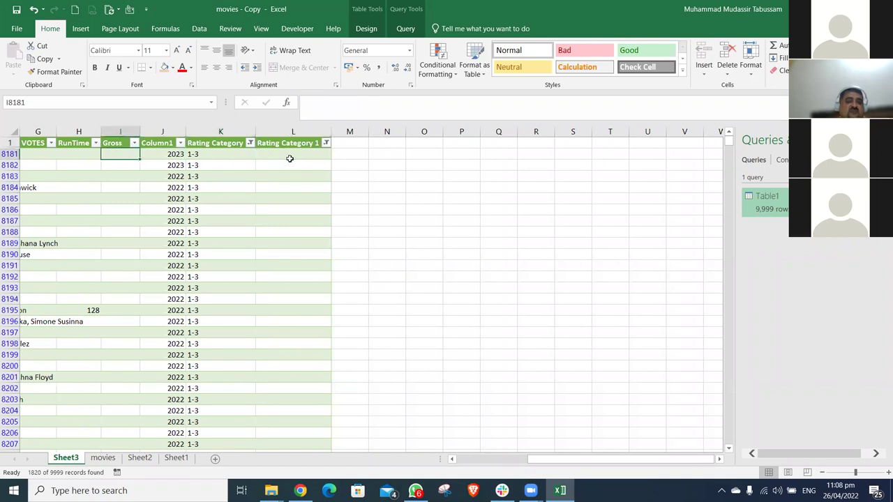
pyautogui.press('Left')
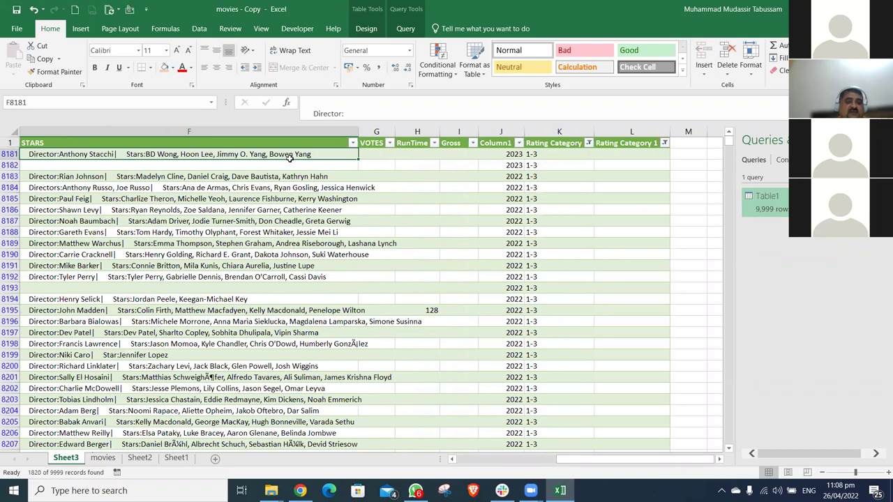
pyautogui.press('Left')
pyautogui.press('Left')
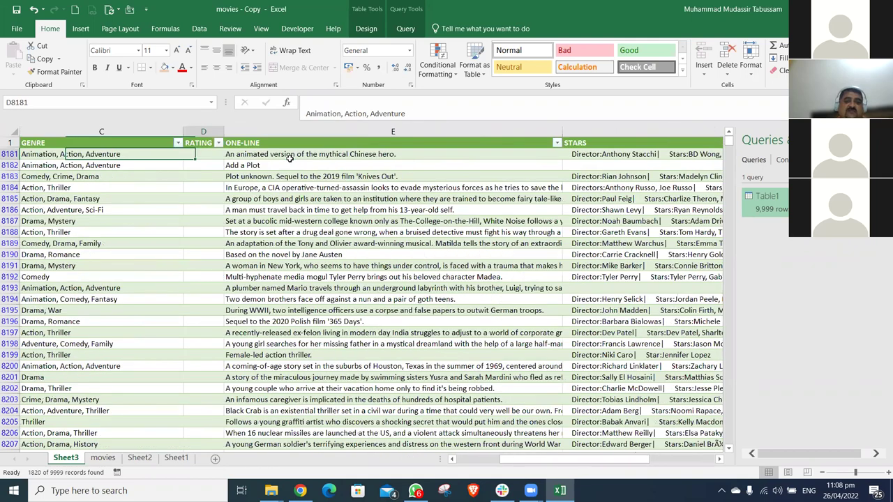
# Return to the two rating category columns, recheck the first filtered Rating Category cell and go to the Rating Category 1 header
pyautogui.press('Up')
pyautogui.hotkey('ctrl', 'Right')
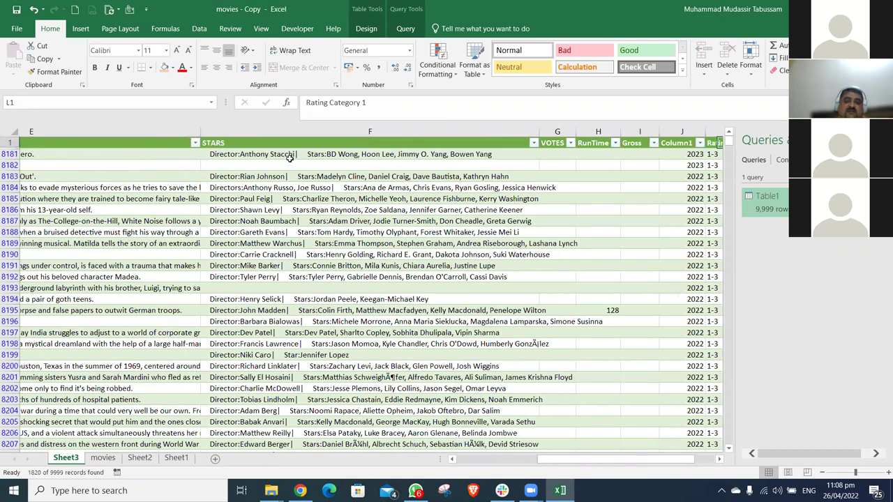
pyautogui.press('Left')
pyautogui.press('Down')
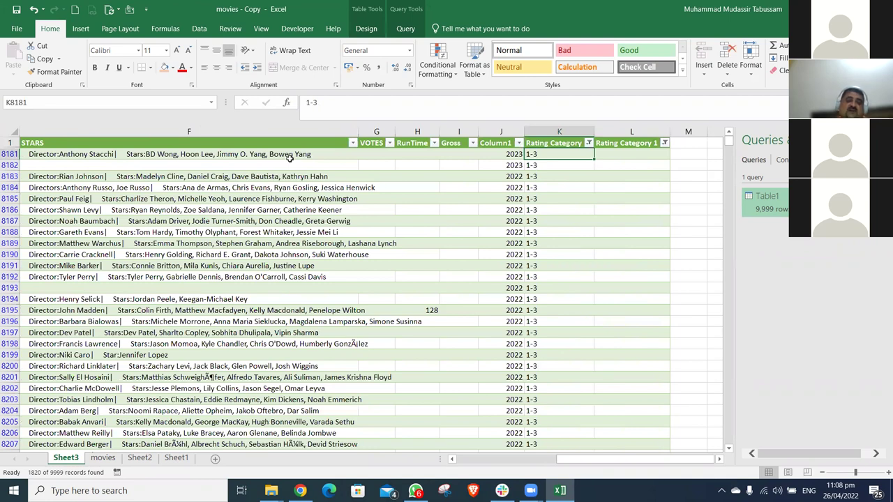
pyautogui.hotkey('ctrl', 'Up')
pyautogui.press('Right')
pyautogui.press('alt')
pyautogui.press('a')
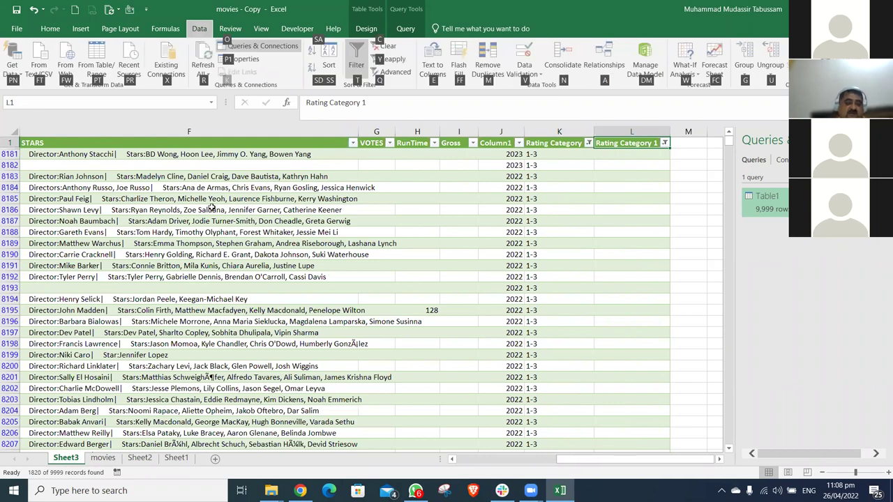
# Switch to the movies sheet and select the first Rating Category formula cell, K2
pyautogui.click(103, 455)
pyautogui.hotkey('ctrl', 'shift', 'End')
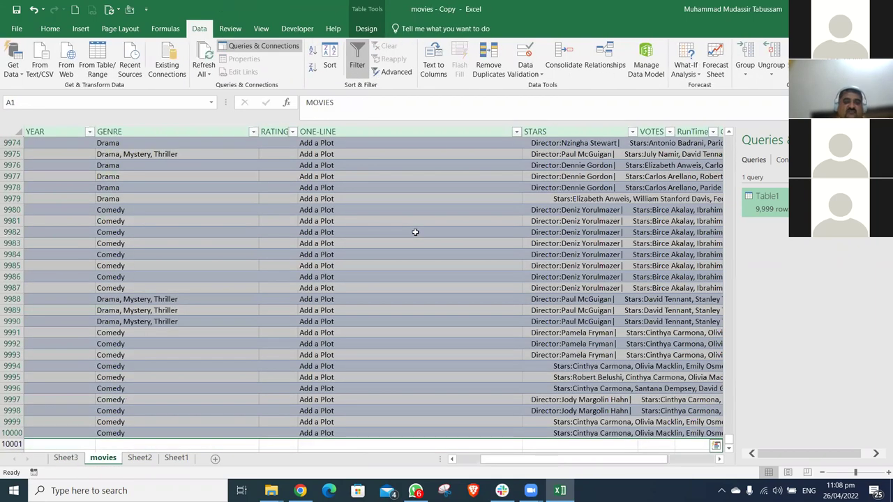
pyautogui.click(415, 232)
pyautogui.hotkey('ctrl', 'Up')
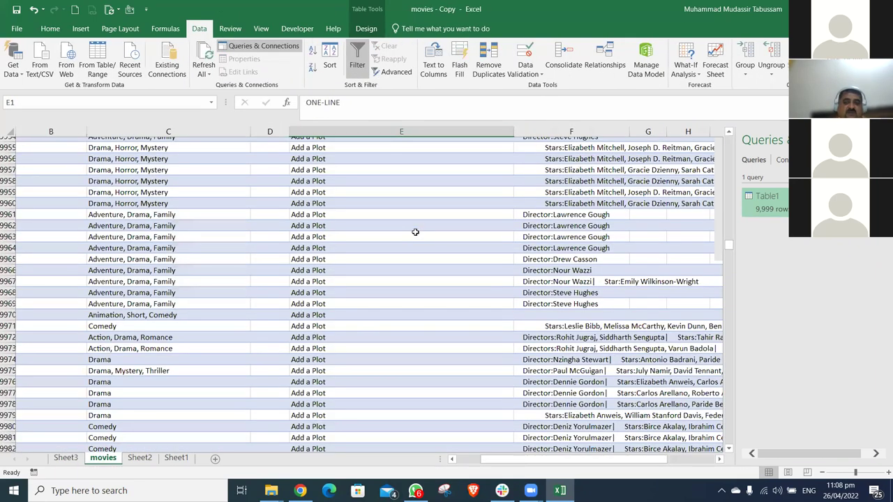
pyautogui.hotkey('ctrl', 'Right')
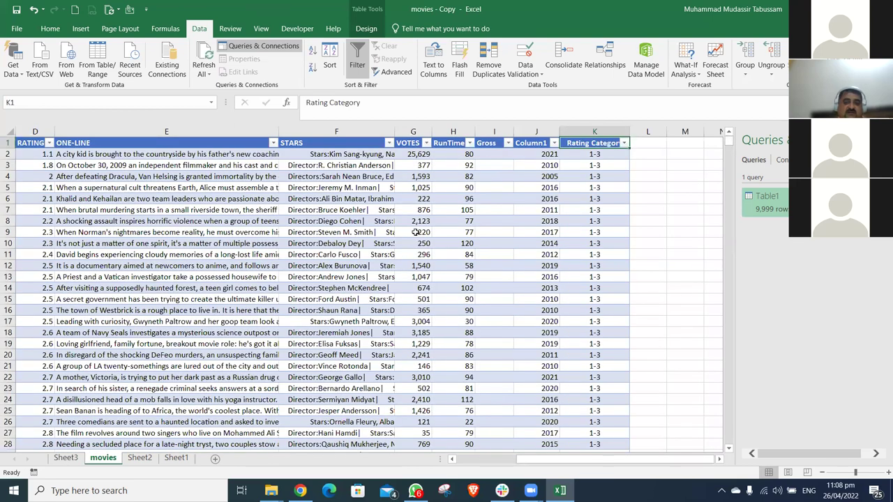
pyautogui.press('Down')
pyautogui.press('Right')
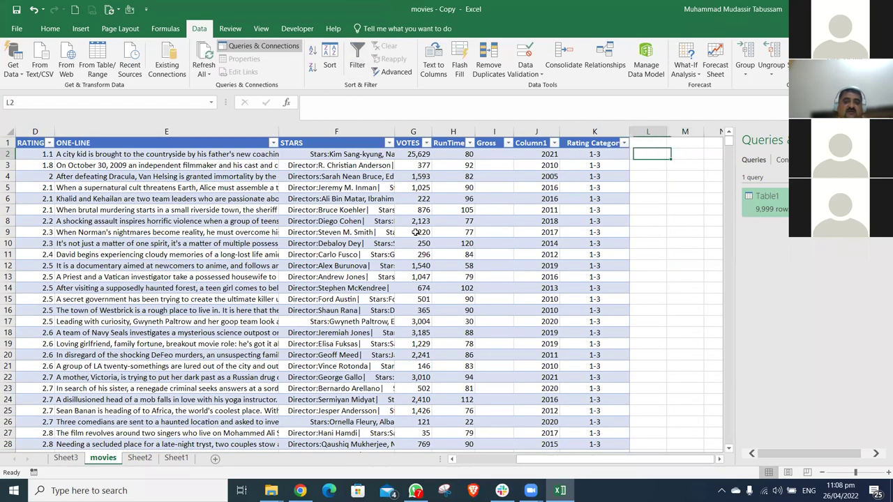
pyautogui.press('Left')
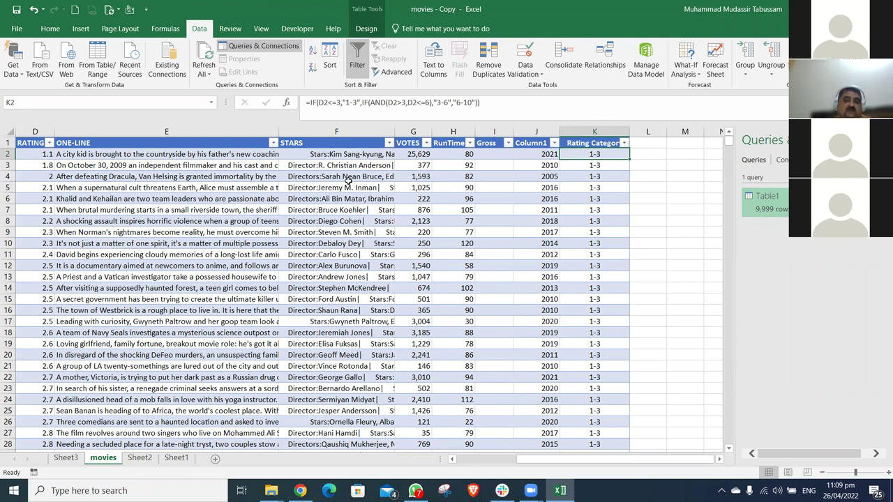
# Wrap the K2 formula in an outer IF that returns "" when D2="" and otherwise uses the existing nested IF
pyautogui.click(308, 103)
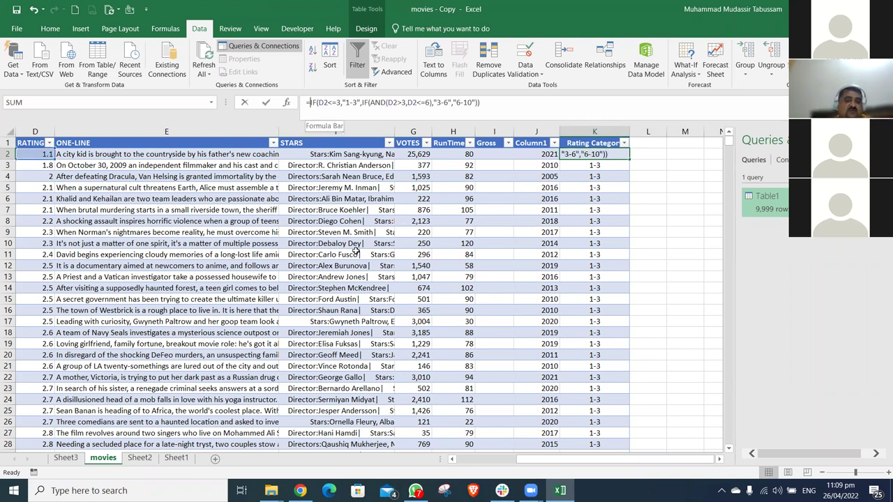
pyautogui.write('if')
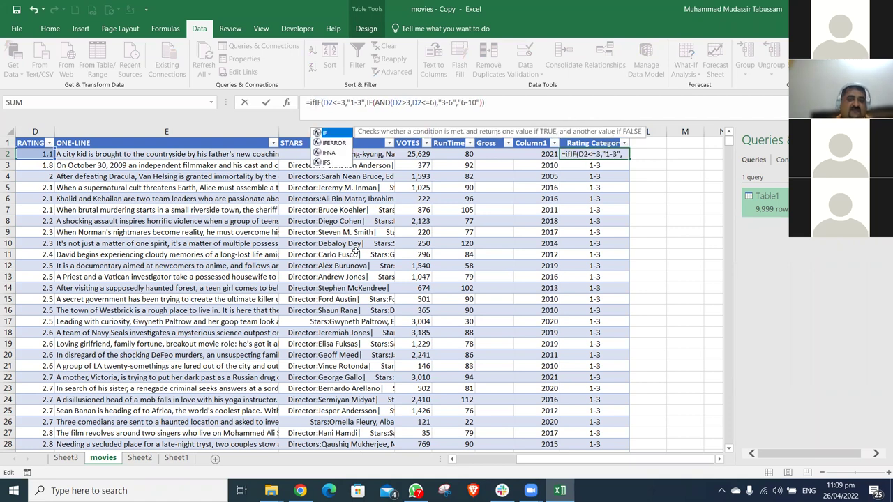
pyautogui.write('(')
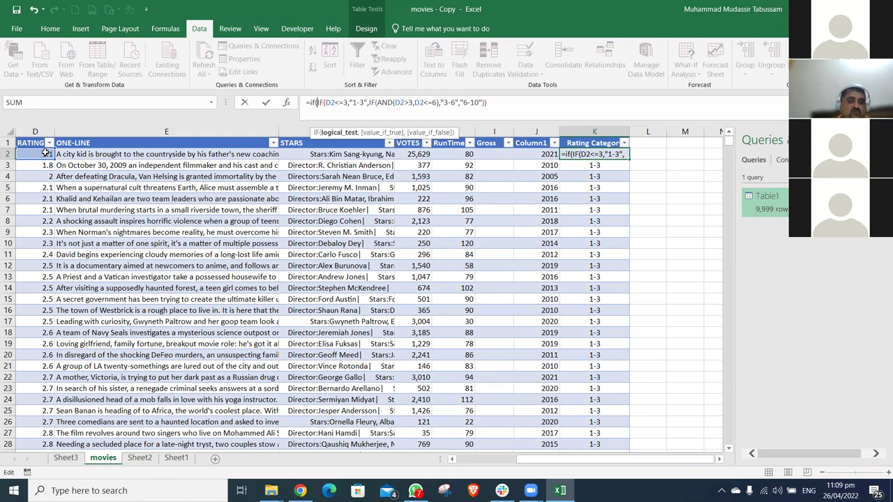
pyautogui.write('d2')
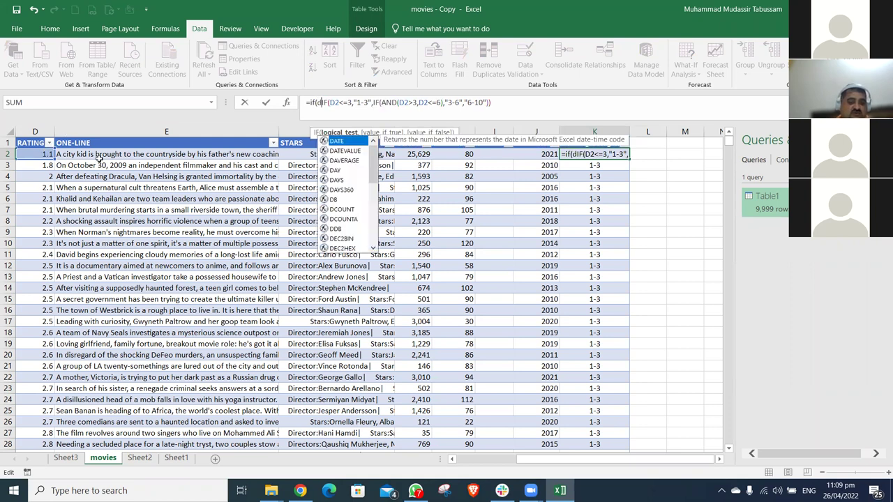
pyautogui.write('=')
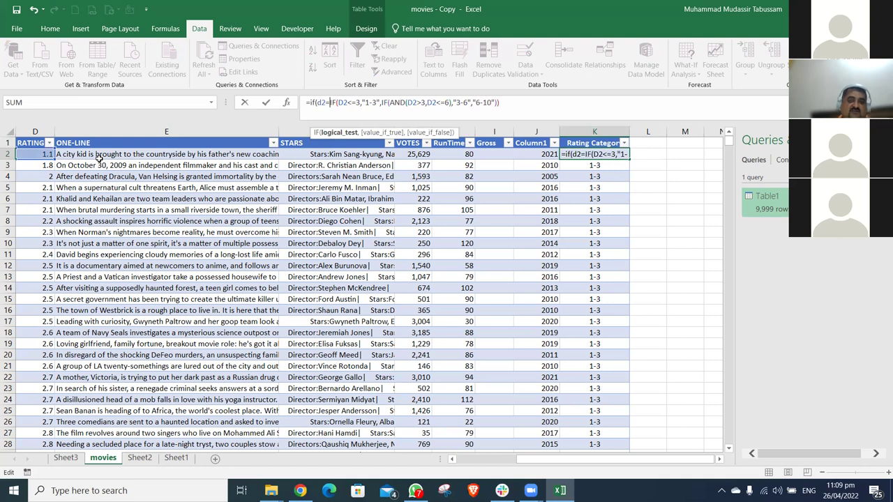
pyautogui.write('""')
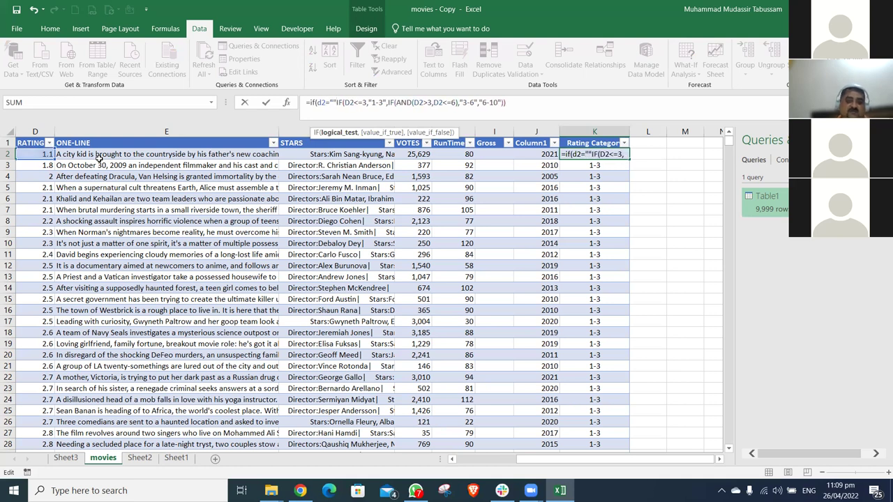
pyautogui.write(',')
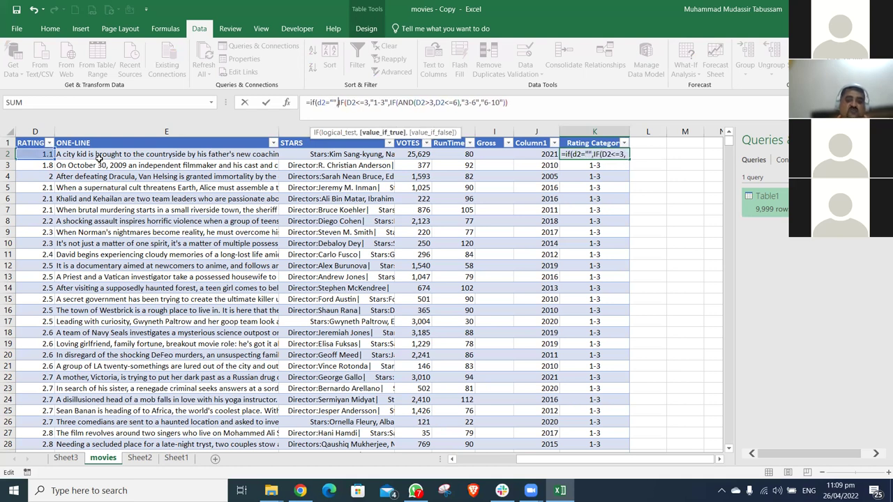
pyautogui.write('""')
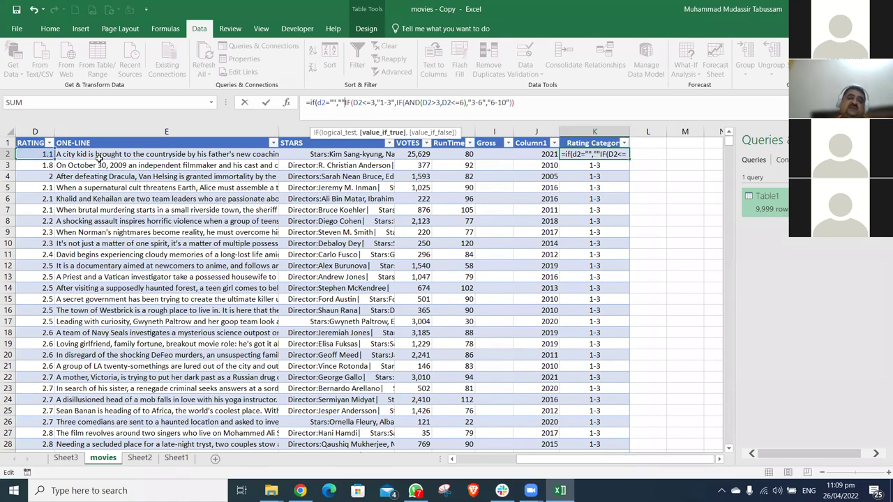
pyautogui.write(',')
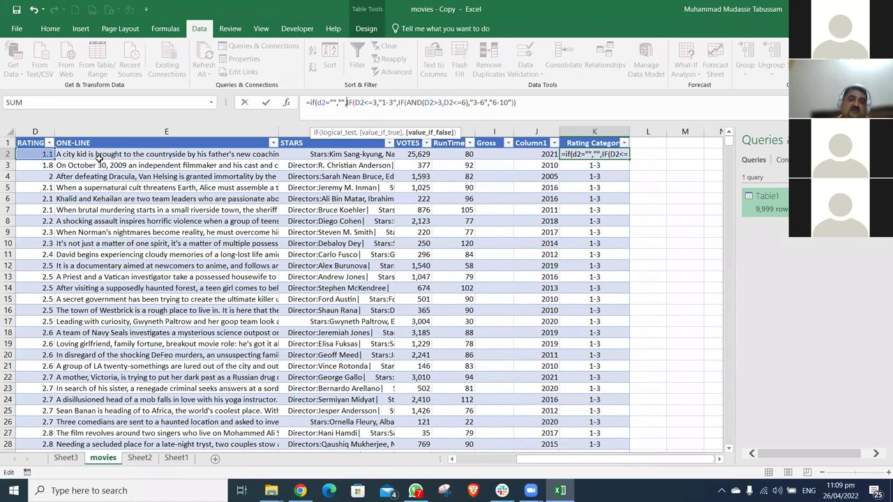